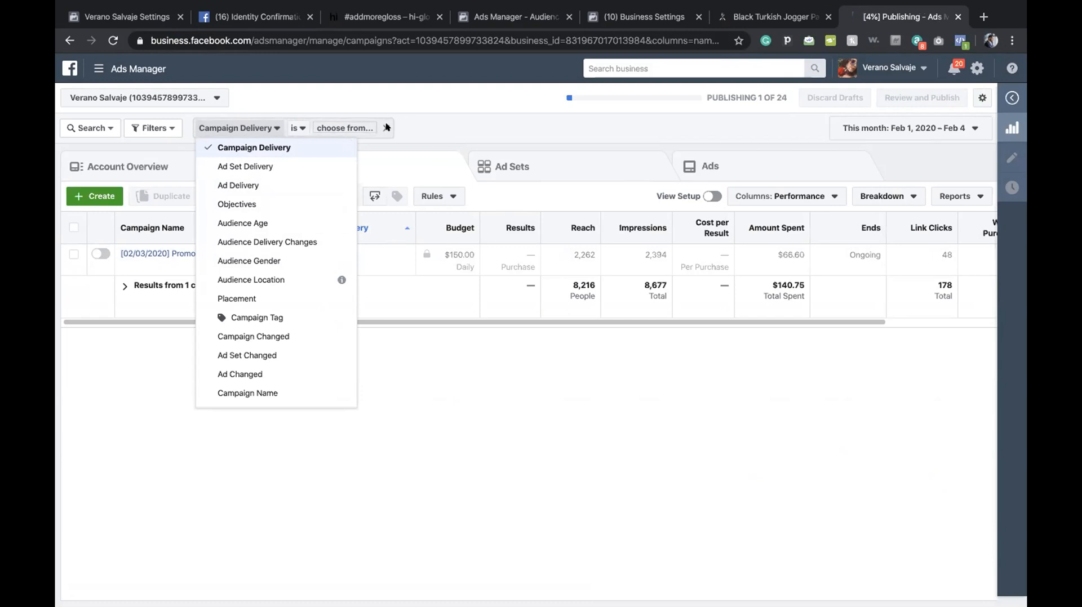
Discard the unfinished Campaign Delivery filter and check the account's ad set and campaign lists.
click(385, 127)
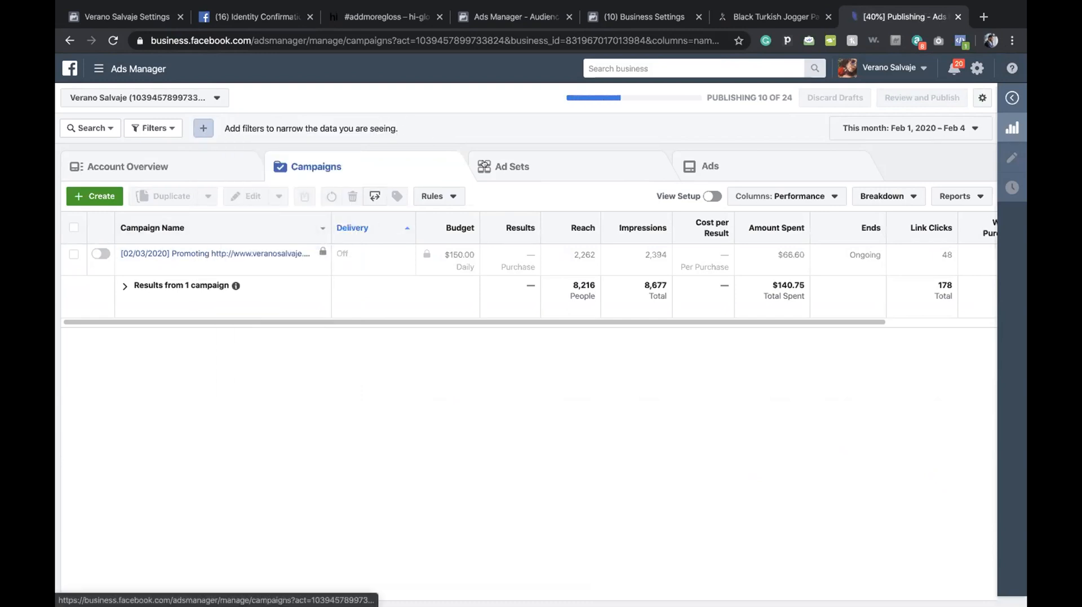
click(452, 163)
click(678, 164)
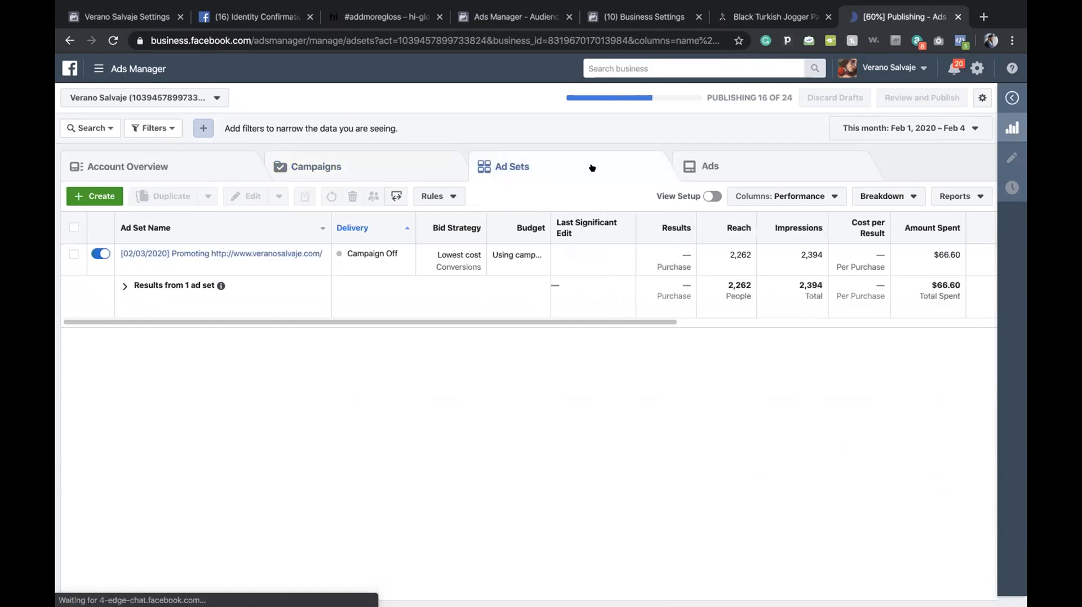
click(316, 166)
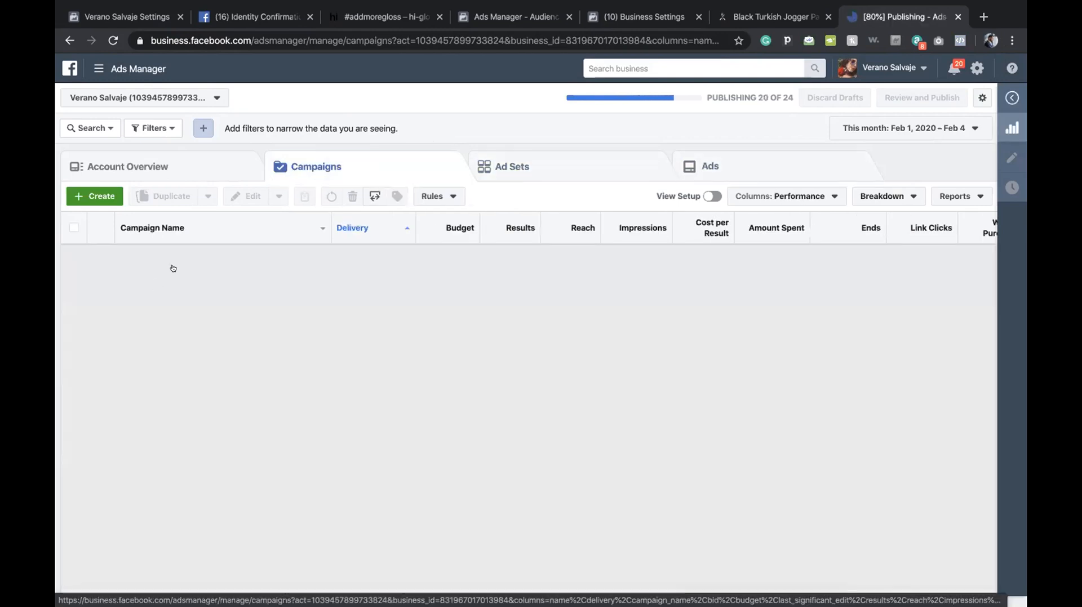
mouse_move(319, 252)
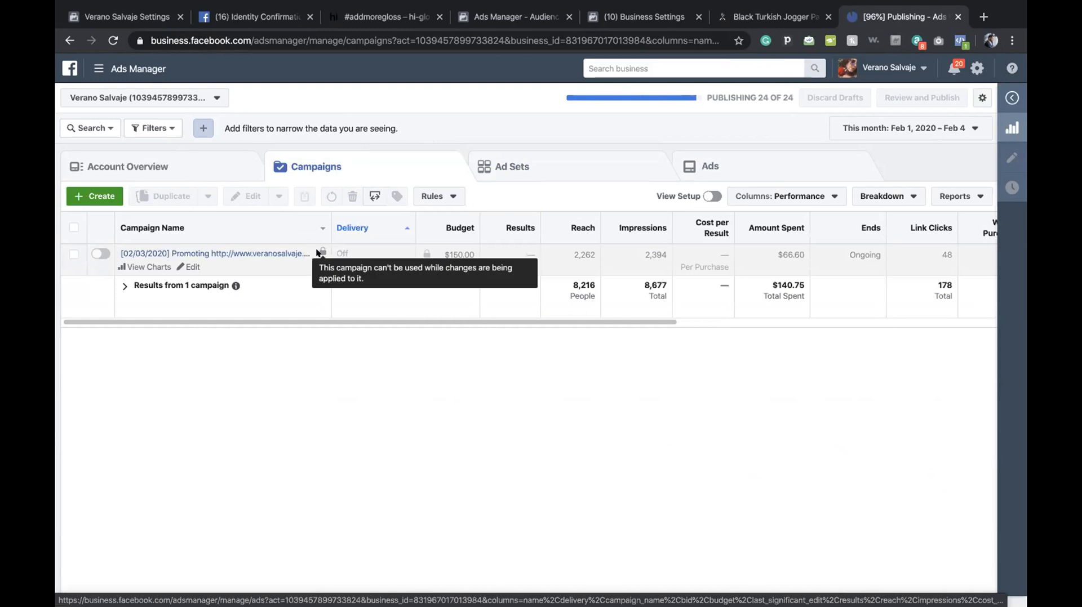
Start a new ad campaign and open it in Guided Creation.
click(94, 196)
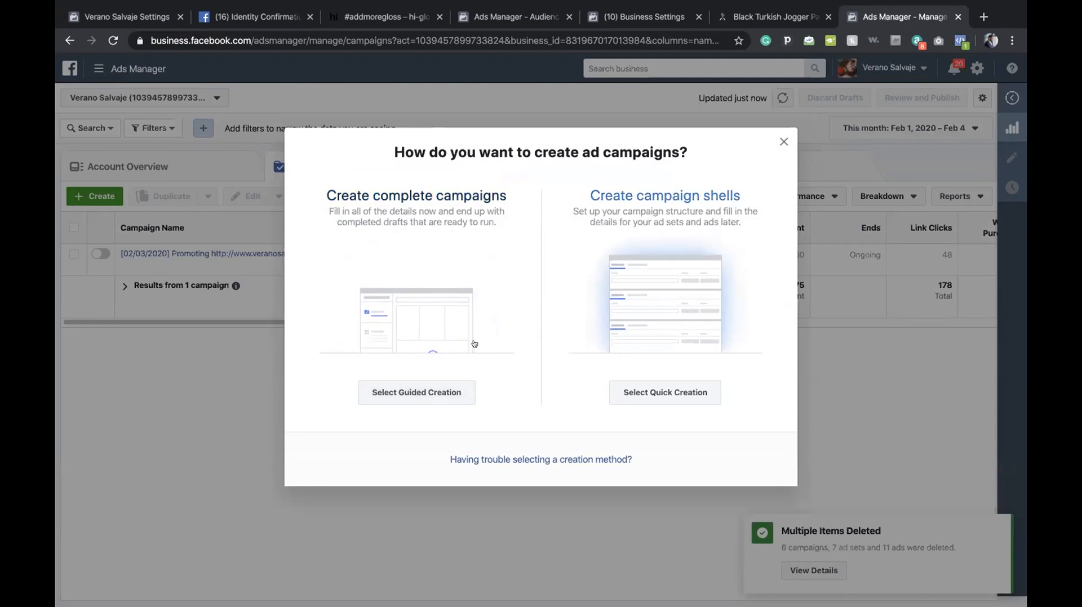
click(643, 399)
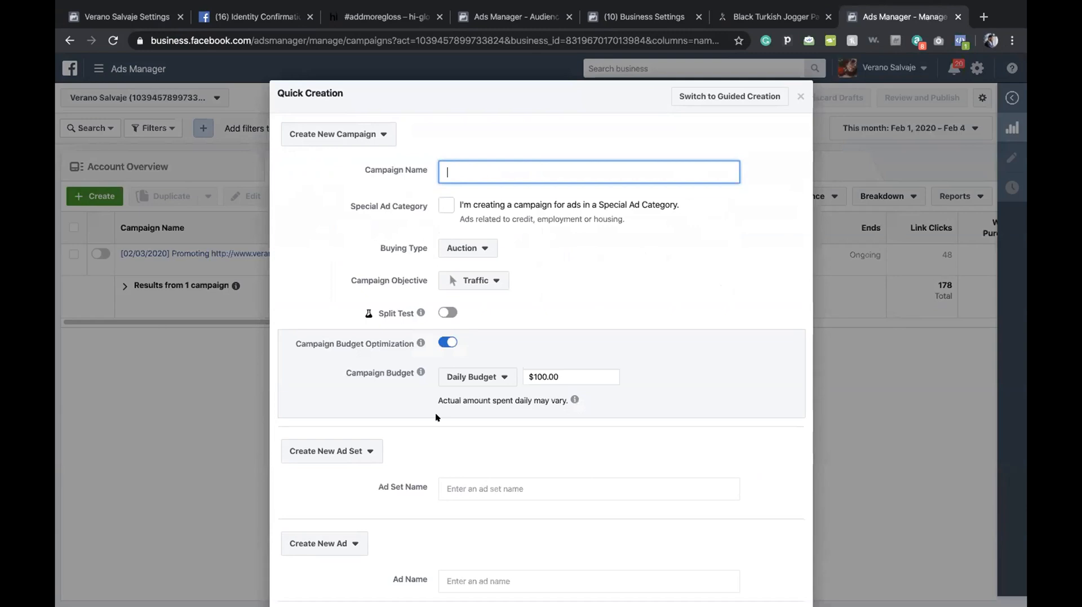
click(723, 97)
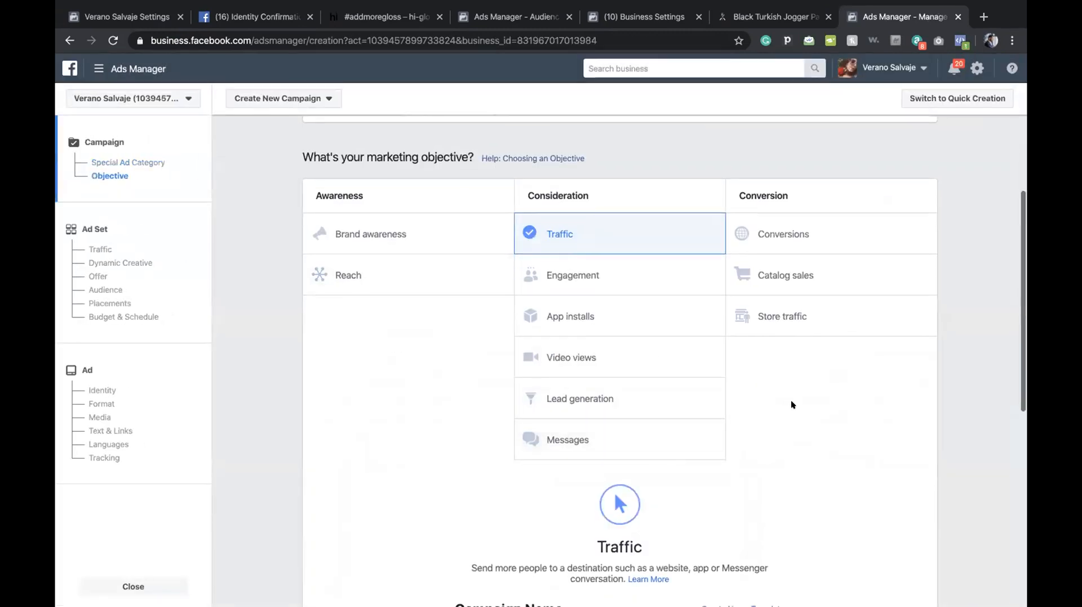
Choose Conversions as the campaign's marketing objective.
click(749, 258)
scroll(749, 265, down, 6)
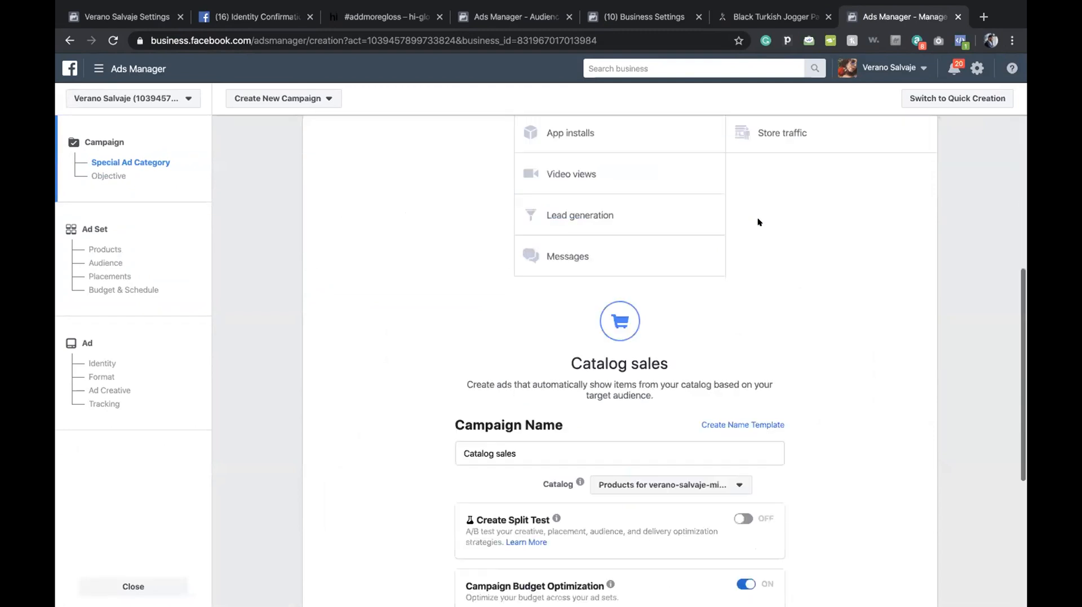
scroll(750, 269, up, 10)
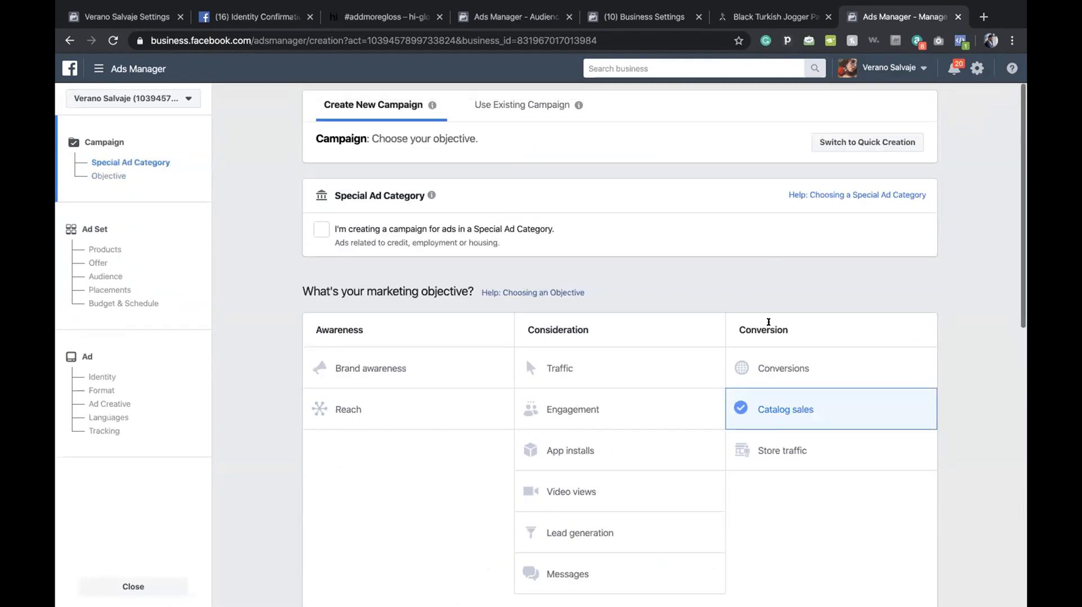
click(772, 370)
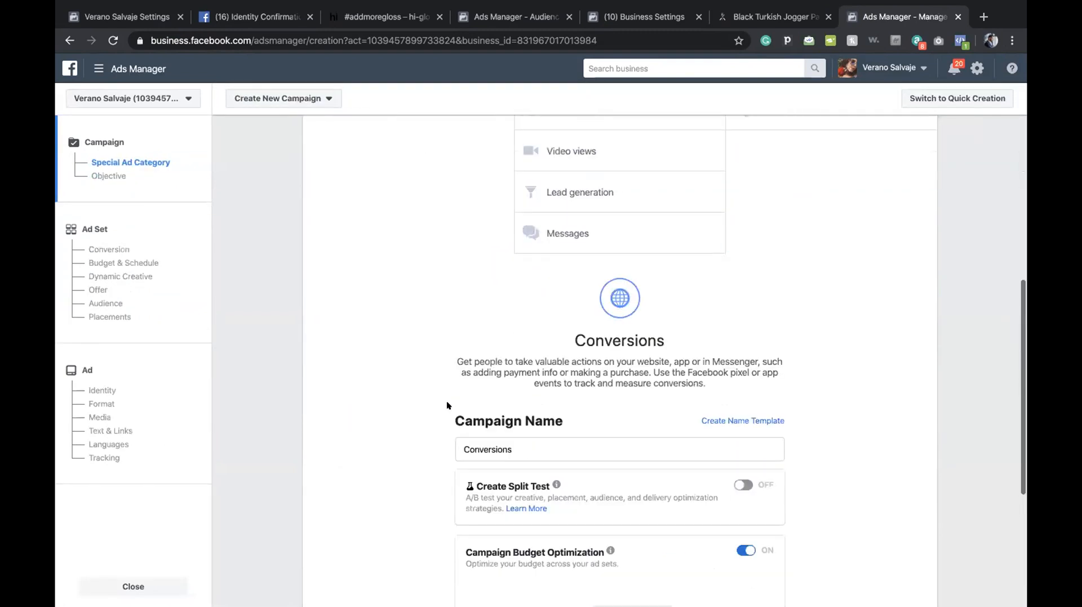
Name the campaign "CBO: Interest Testing".
drag(557, 307, 425, 307)
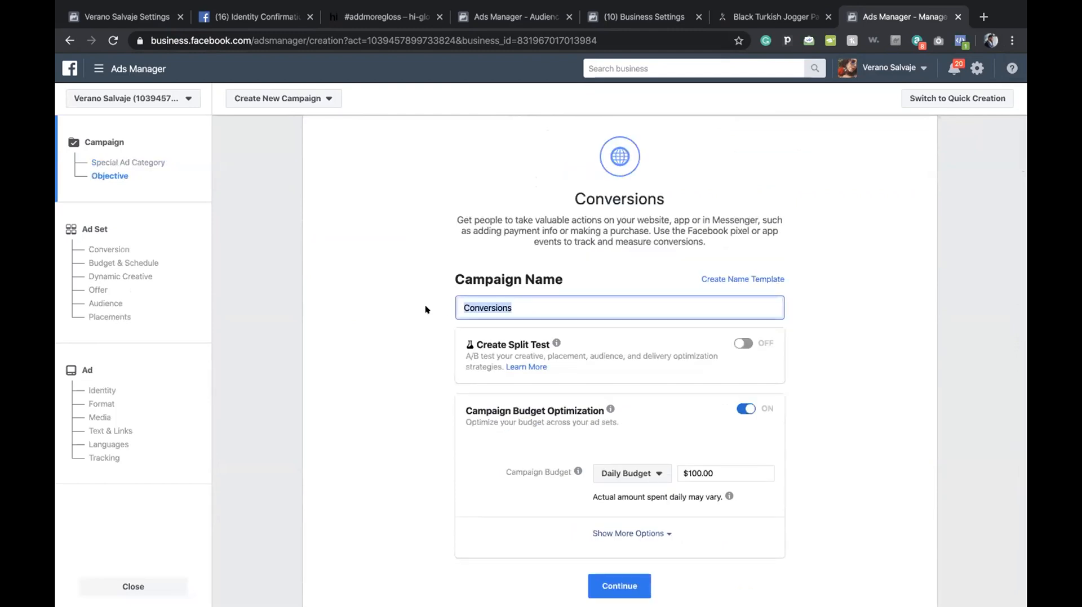
text(CBO)
text(: Testing )
text(InteTesting)
drag(465, 406, 605, 411)
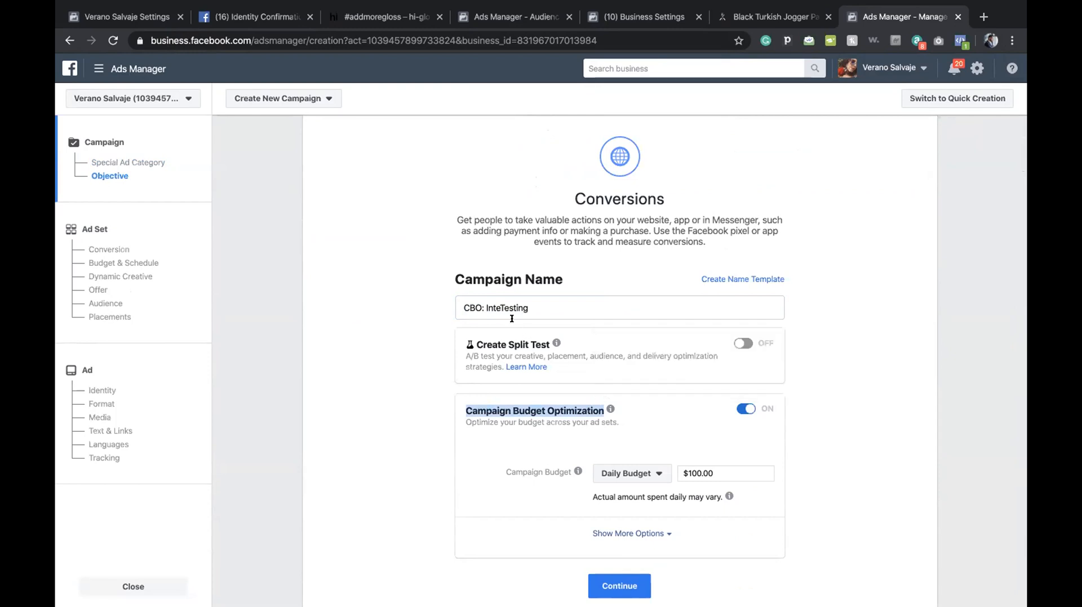
click(493, 301)
text(rest)
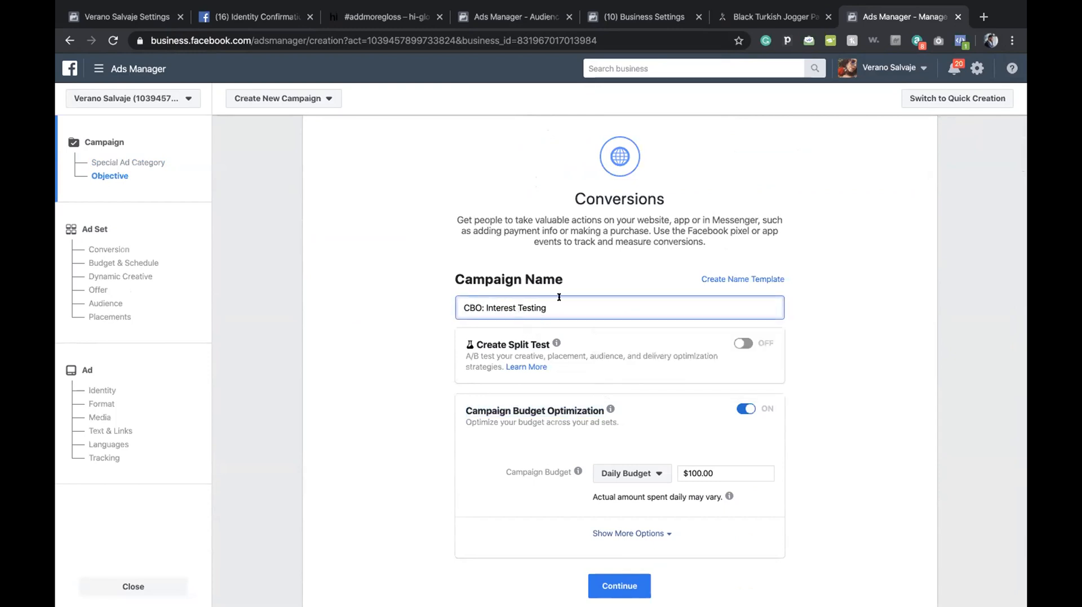
click(408, 371)
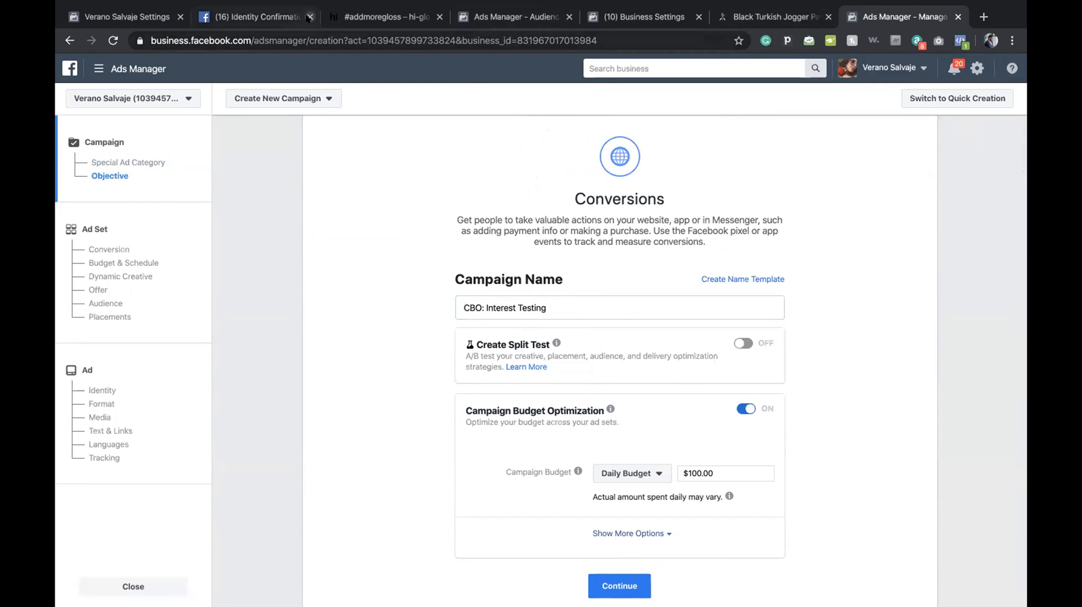
Open chasechappell.com in a new browser tab and go to its Resources page.
click(983, 17)
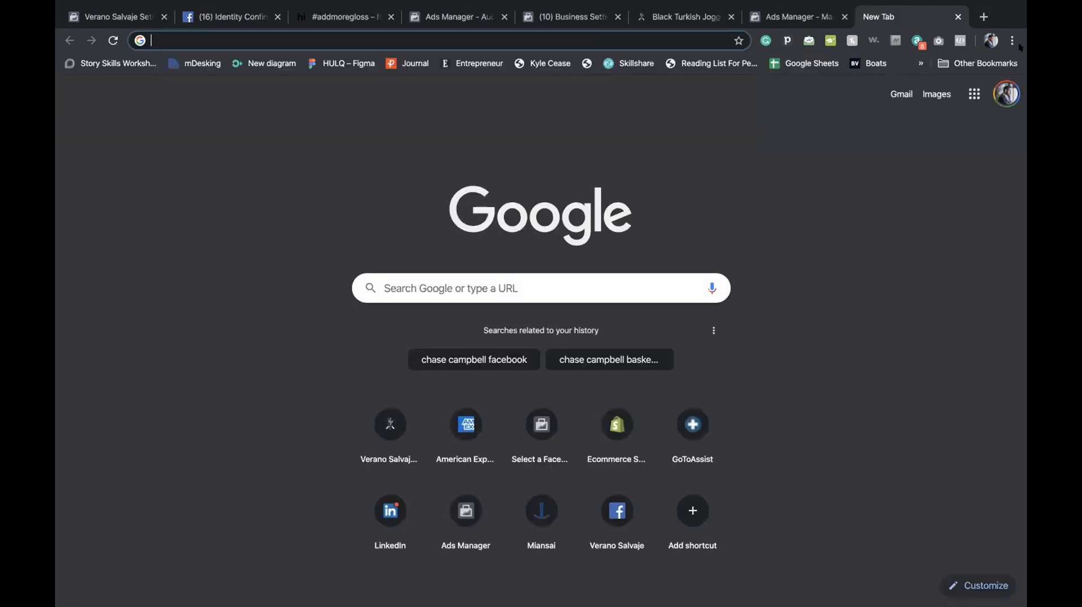
text(chasechappell)
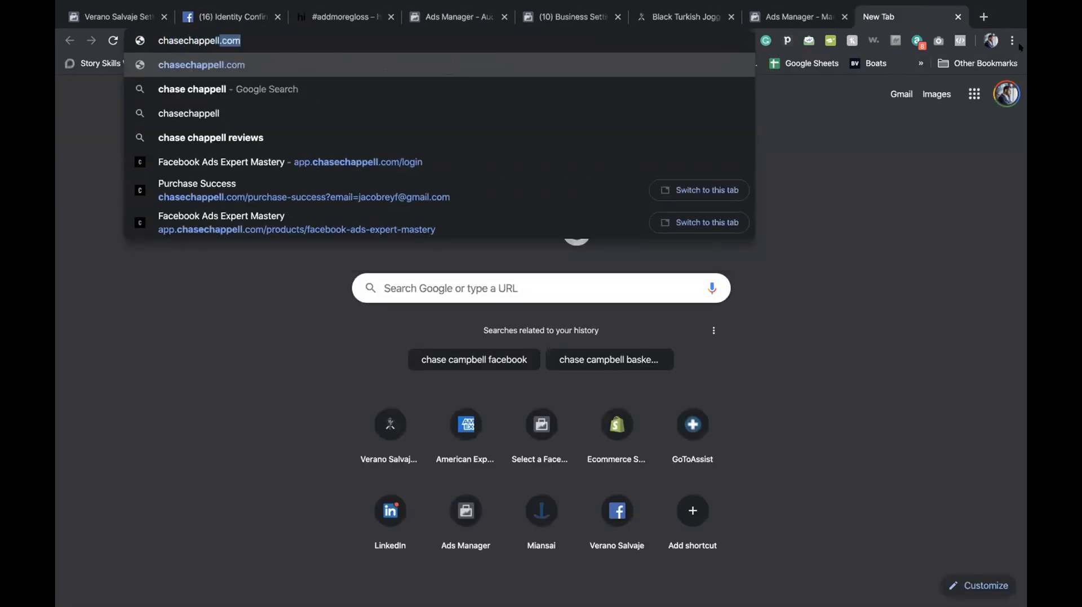
key(Return)
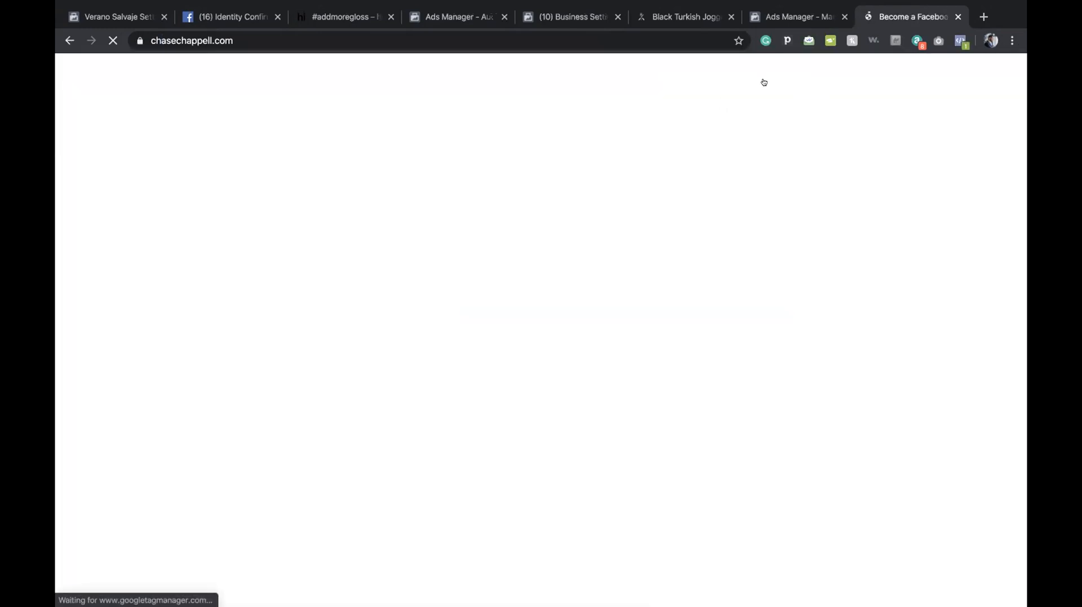
click(659, 73)
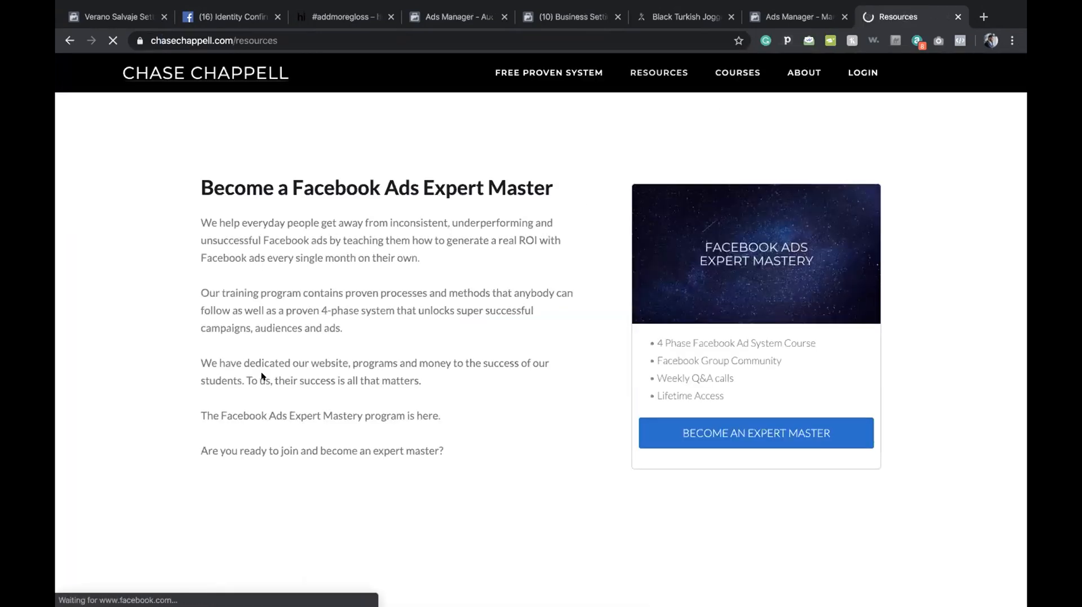
Browse to the third page of the resources and open the Facebook CBO Structure blog post.
scroll(398, 420, down, 10)
scroll(398, 420, down, 5)
click(527, 559)
scroll(531, 400, down, 15)
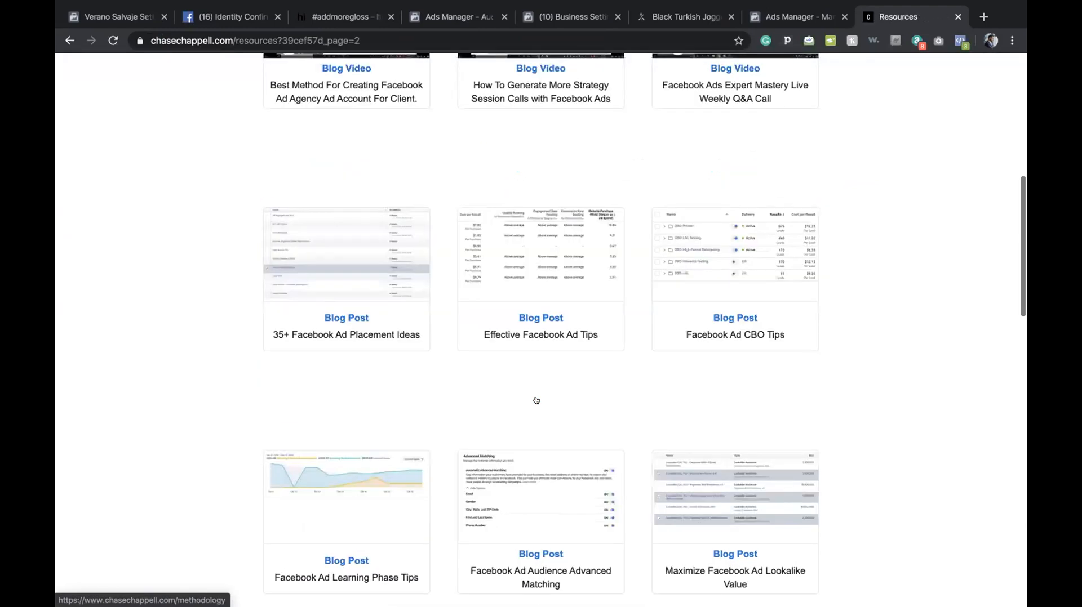
click(586, 557)
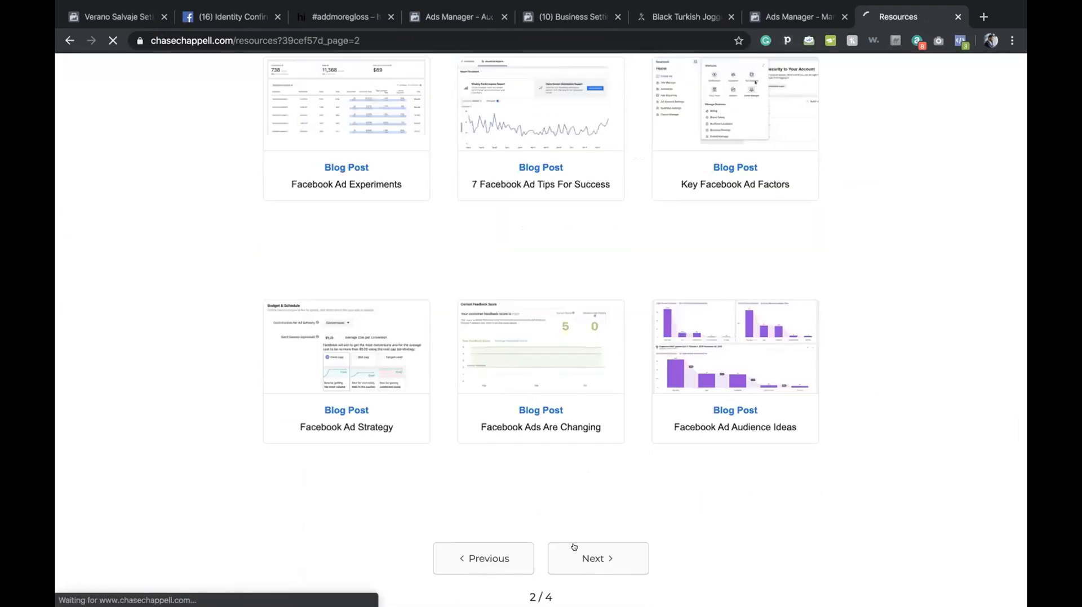
scroll(448, 388, down, 7)
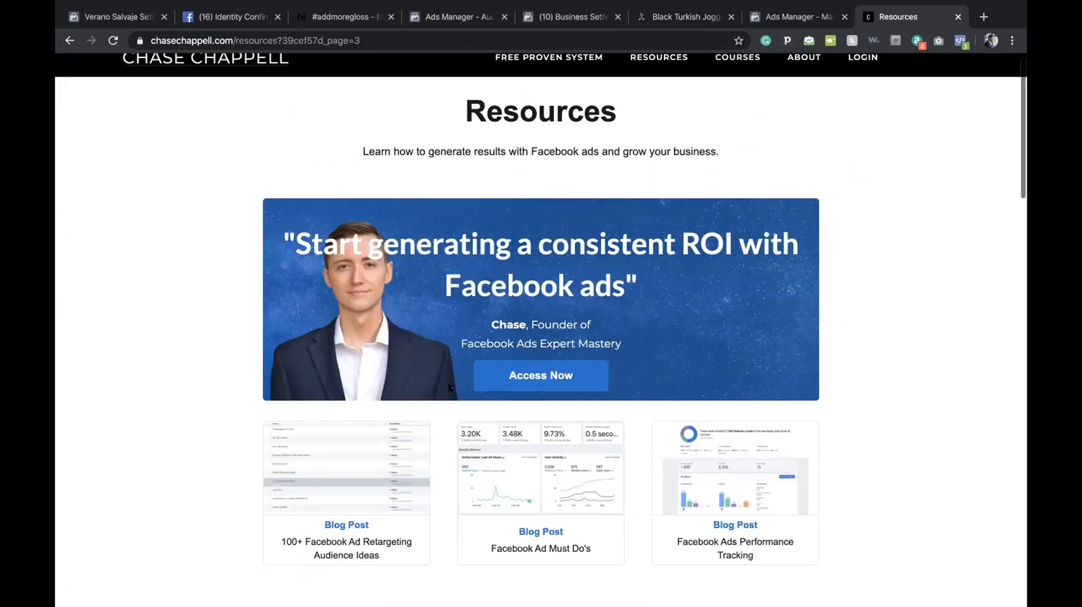
scroll(448, 387, down, 3)
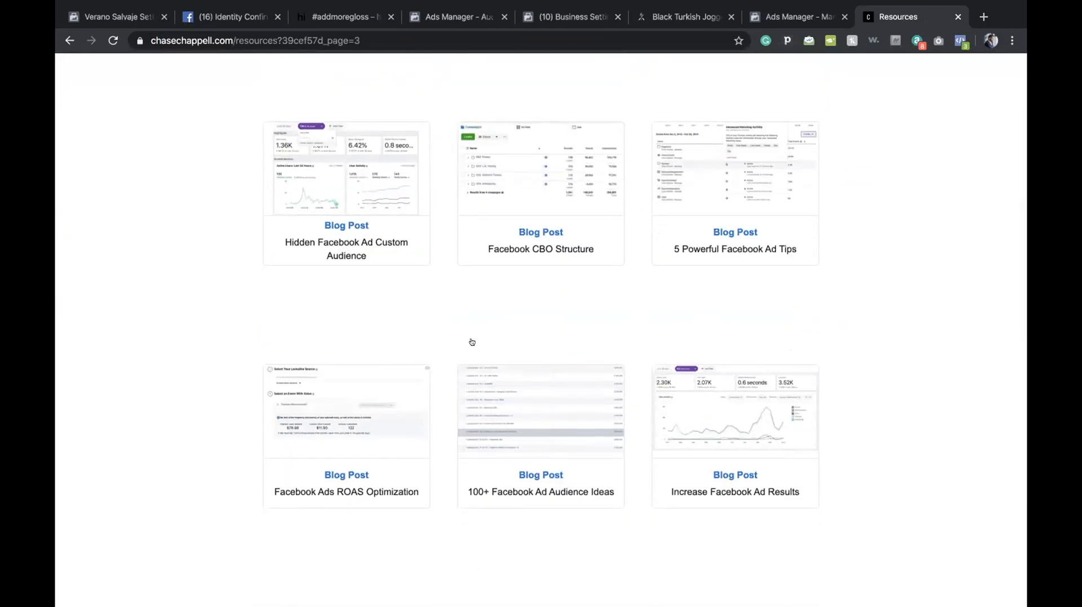
click(522, 232)
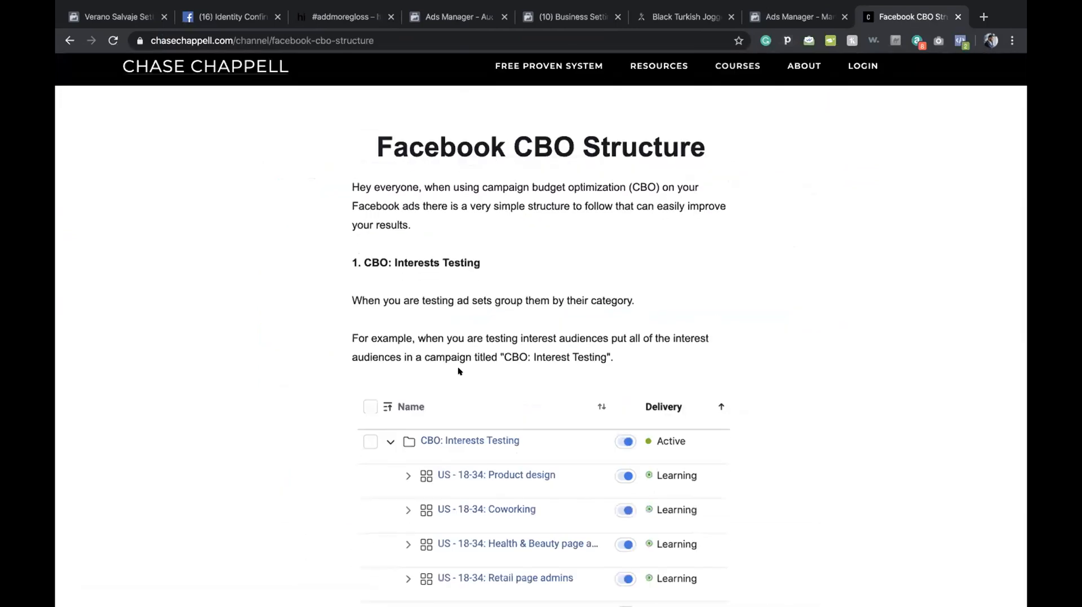
Read the article's CBO: Interests Testing section, including how ad sets are grouped in the example campaign.
scroll(467, 369, down, 4)
scroll(479, 366, up, 3)
drag(360, 214, 482, 216)
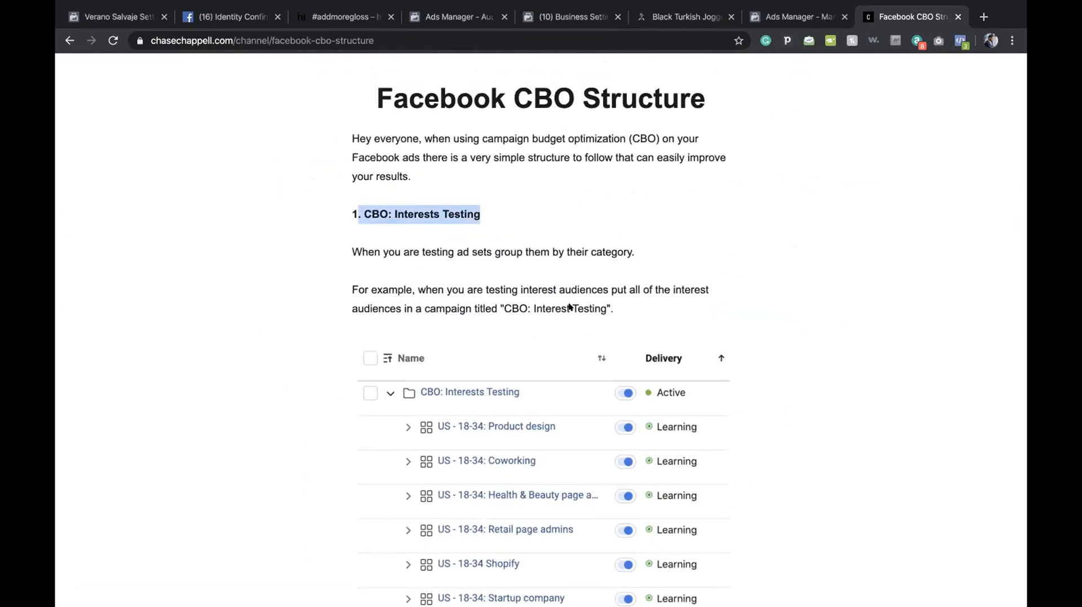
drag(472, 158, 708, 170)
click(381, 258)
drag(354, 253, 633, 258)
drag(350, 288, 618, 309)
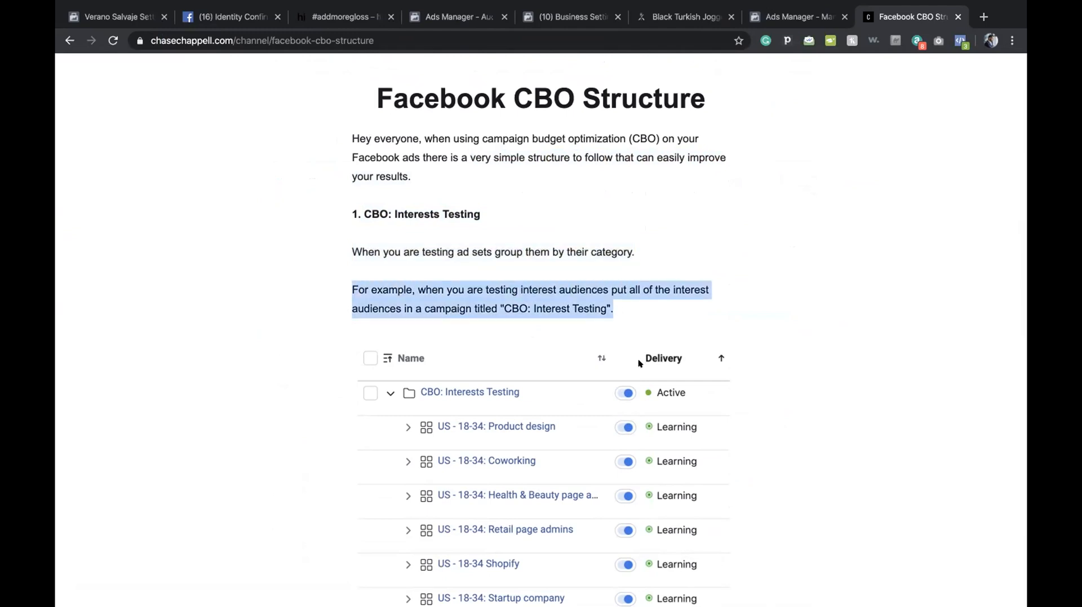
scroll(638, 359, down, 5)
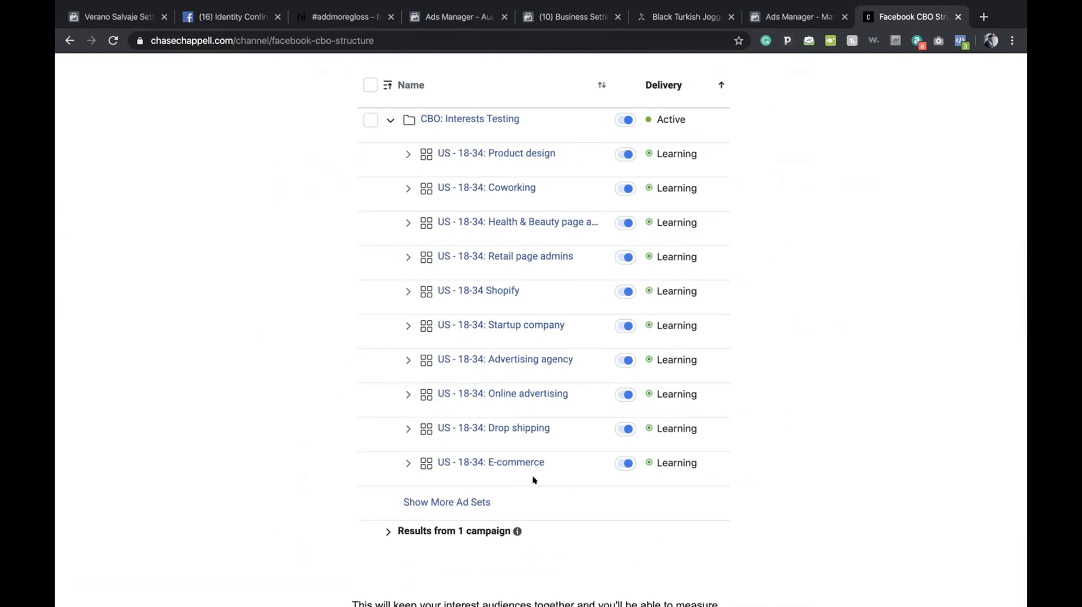
scroll(533, 480, down, 7)
scroll(532, 477, up, 5)
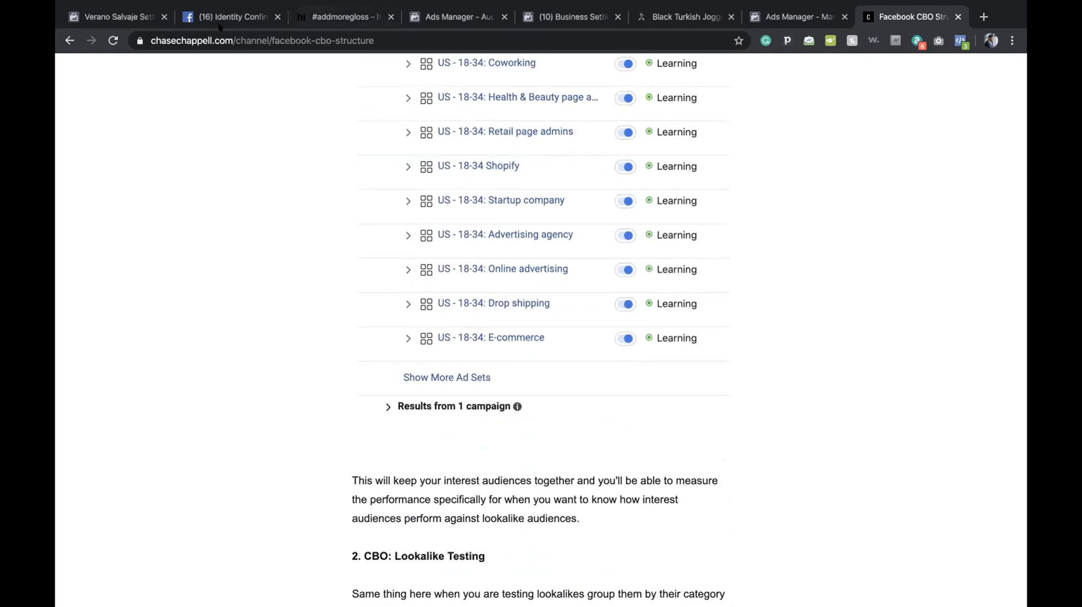
Return to the browser tab holding the new campaign draft in Ads Manager.
click(125, 17)
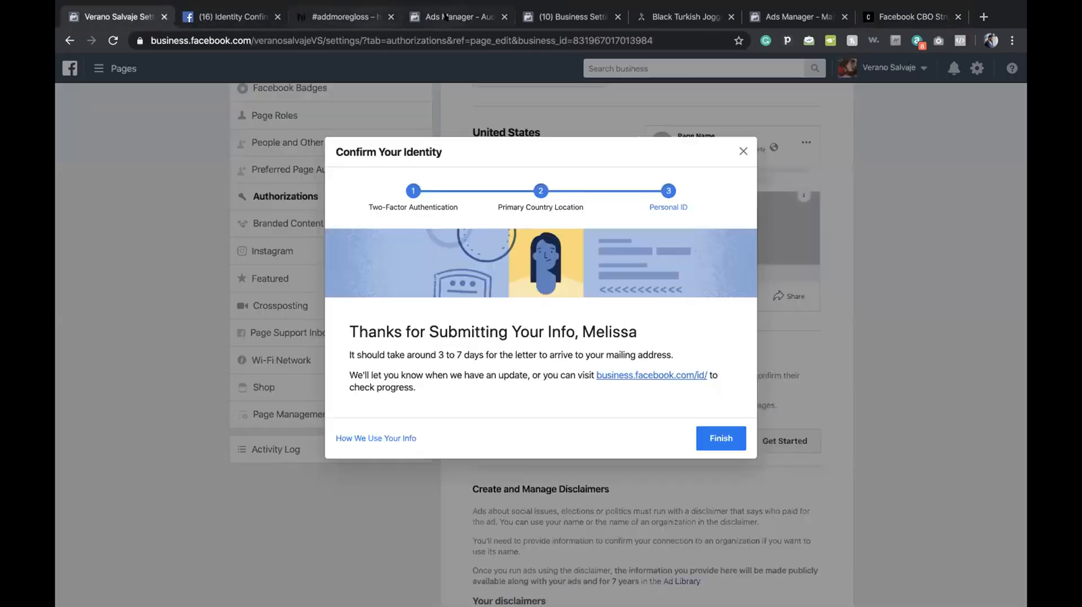
click(460, 17)
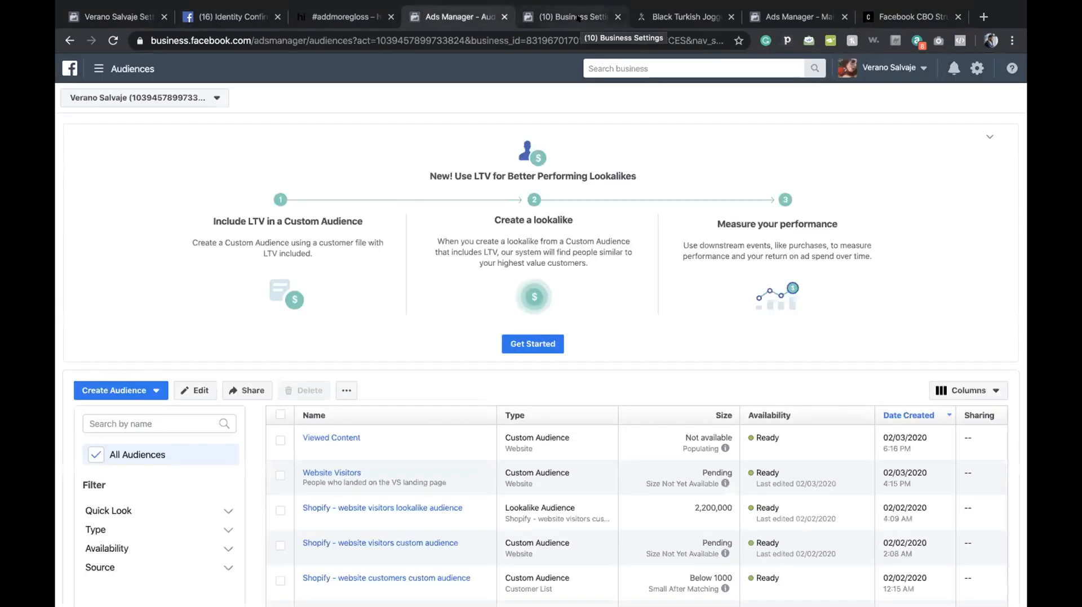
click(769, 16)
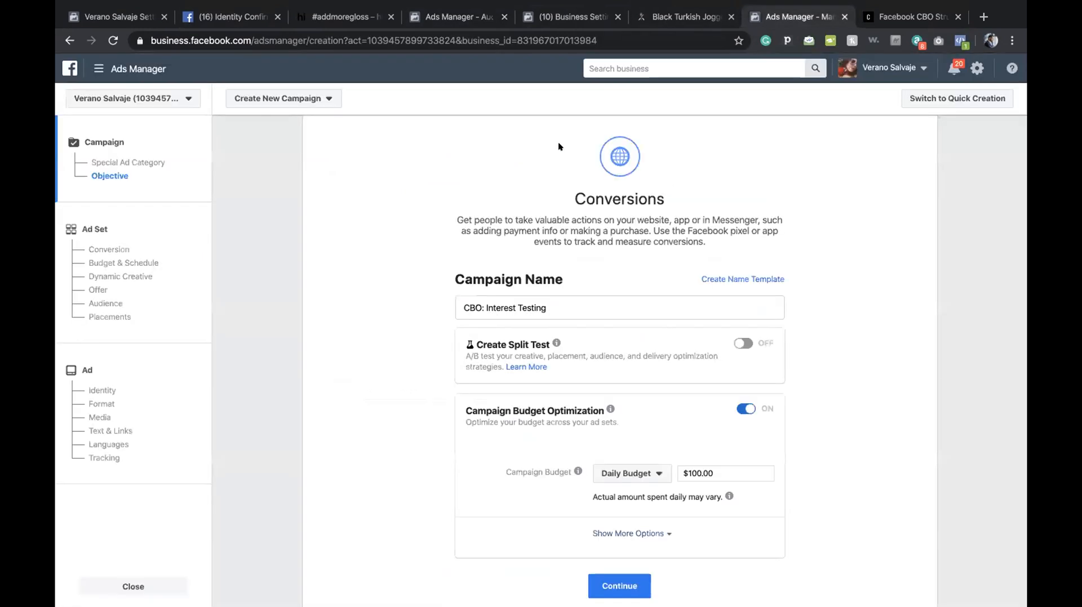
Set the campaign's daily budget to $20.00.
scroll(570, 360, down, 2)
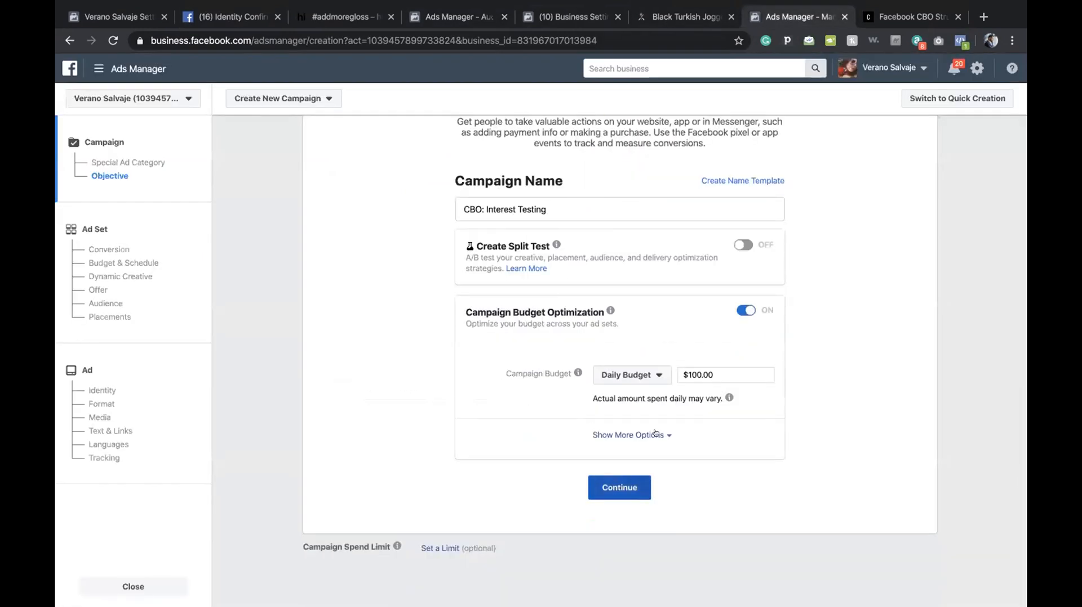
click(695, 375)
key(BackSpace)
text(2)
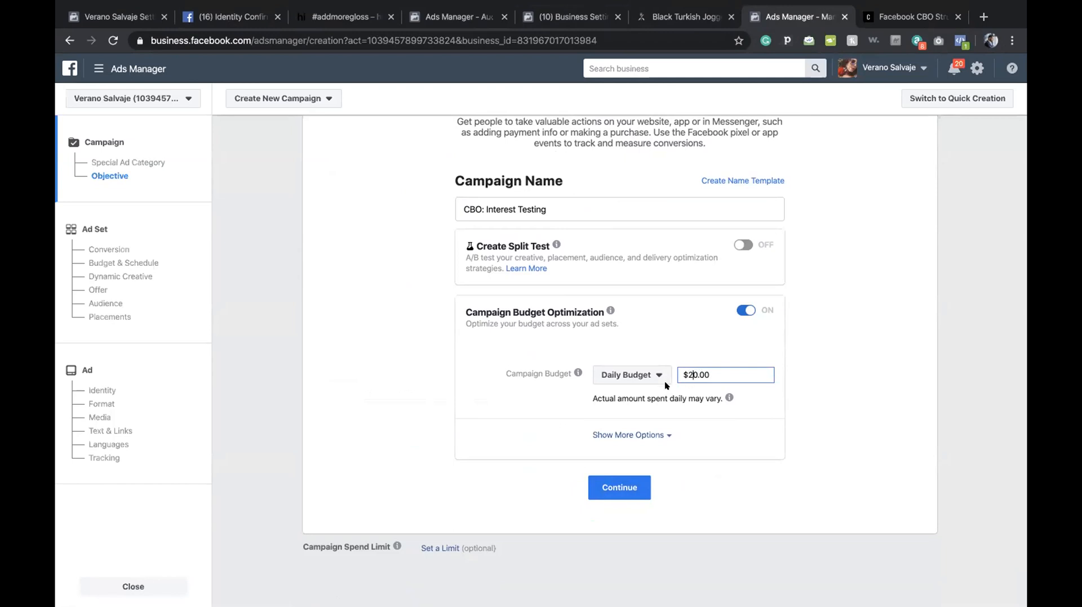
Turn off Campaign Budget Optimization and continue to the ad set setup.
click(741, 311)
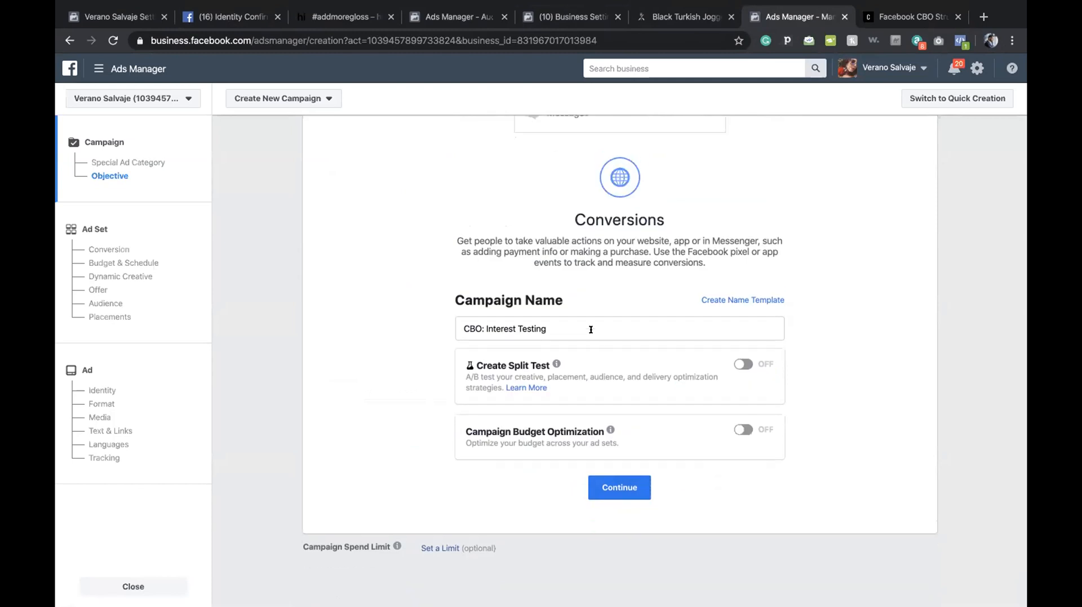
click(618, 486)
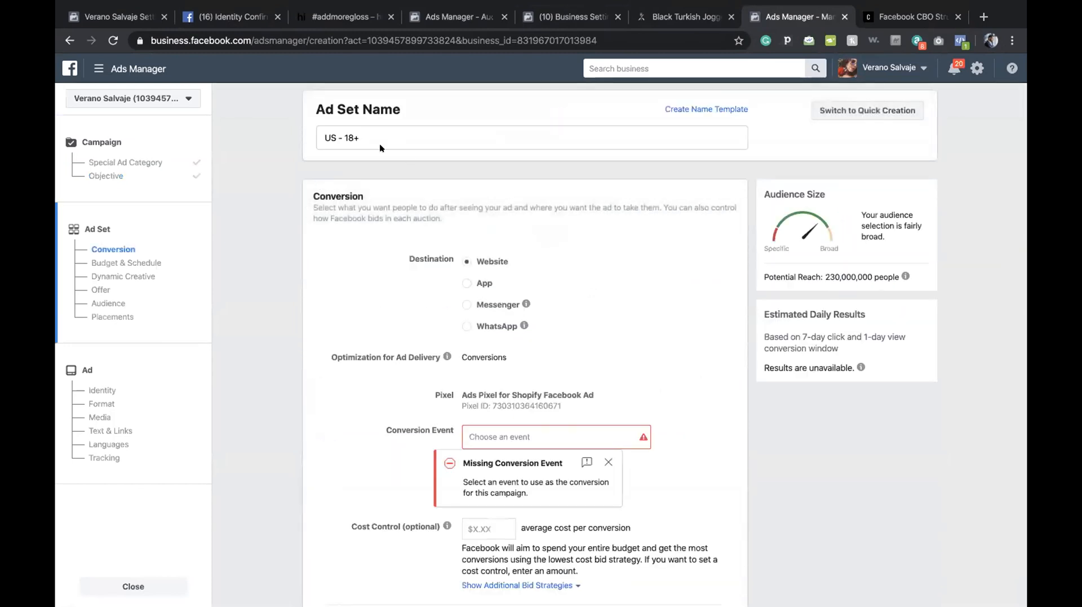
Choose Purchase as the conversion event for the US - 18+ ad set.
scroll(381, 198, down, 2)
click(523, 318)
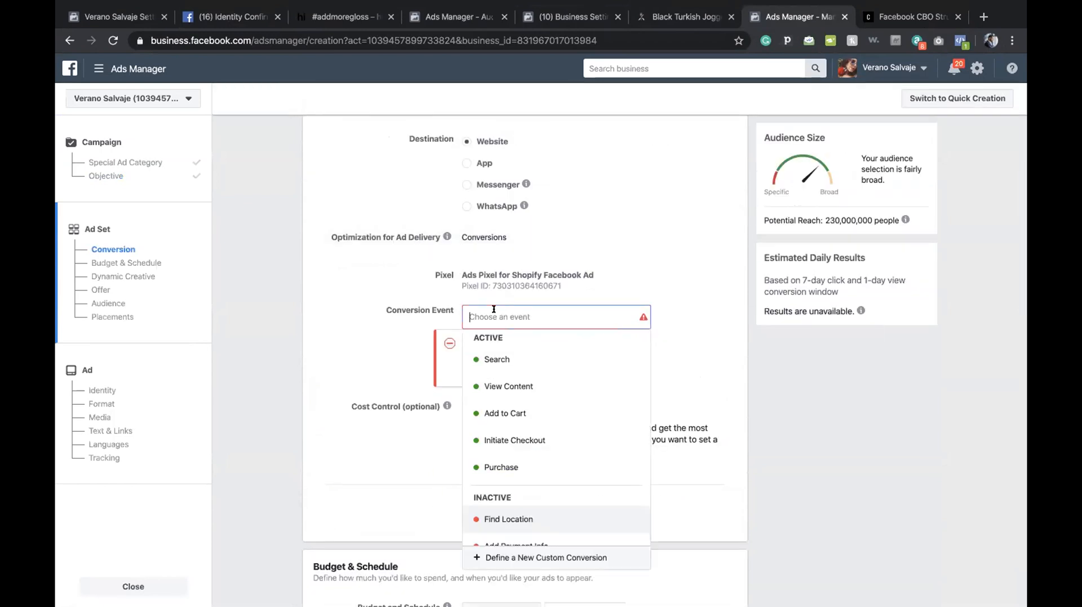
mouse_move(521, 467)
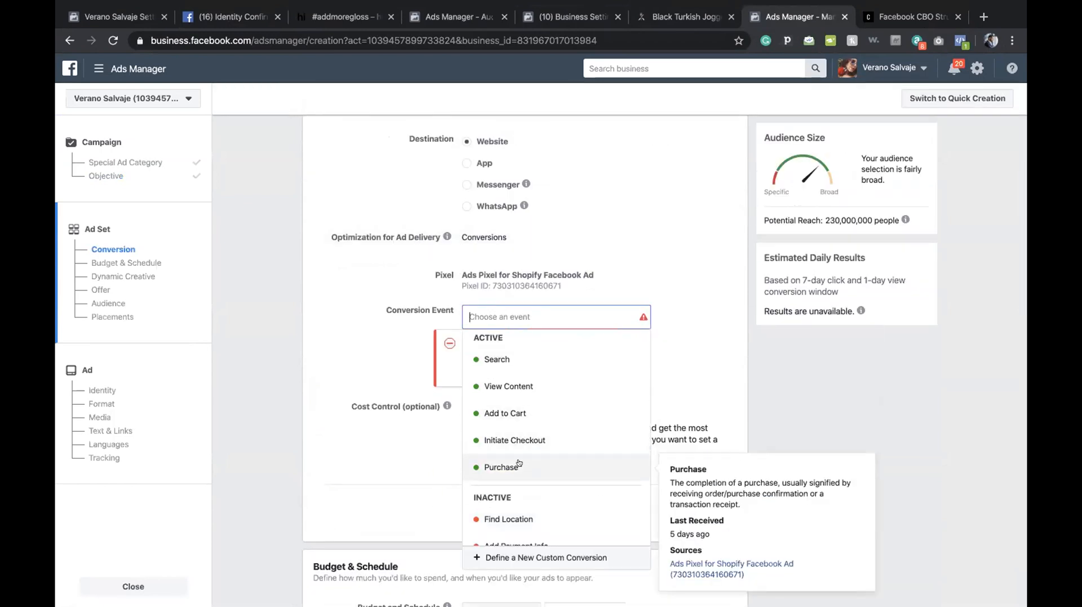
click(519, 466)
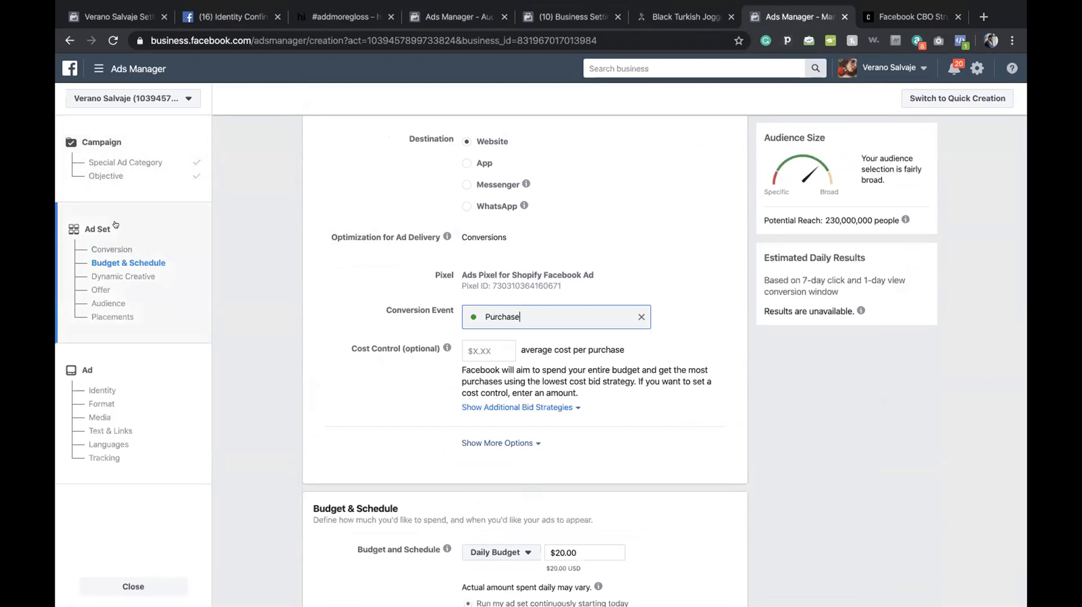
scroll(552, 285, up, 2)
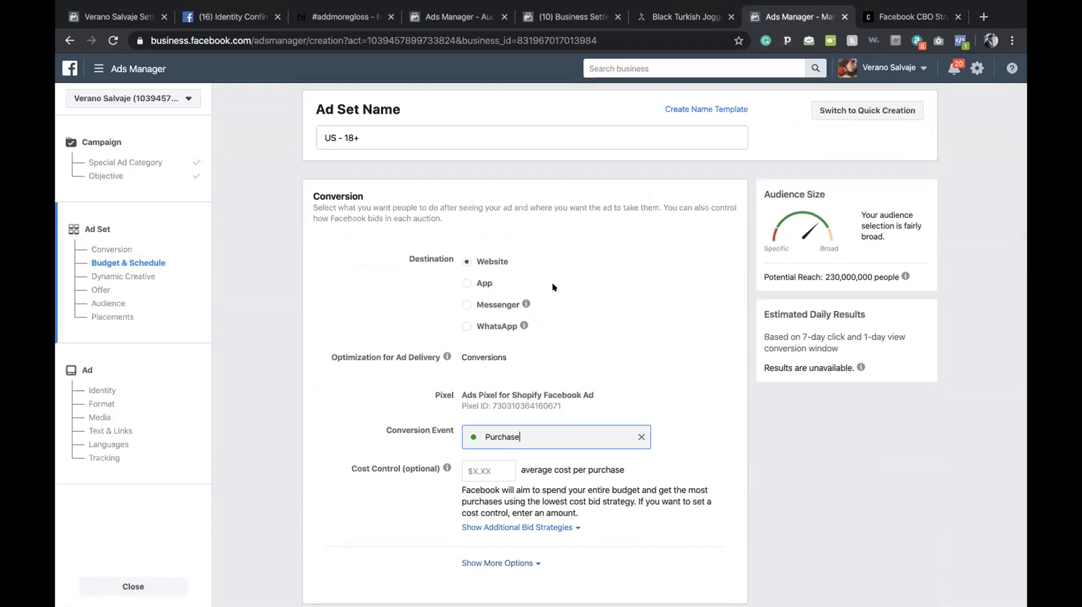
Set the ad set's daily budget to $5.00 and dismiss the lookalike audience tip.
scroll(552, 287, down, 6)
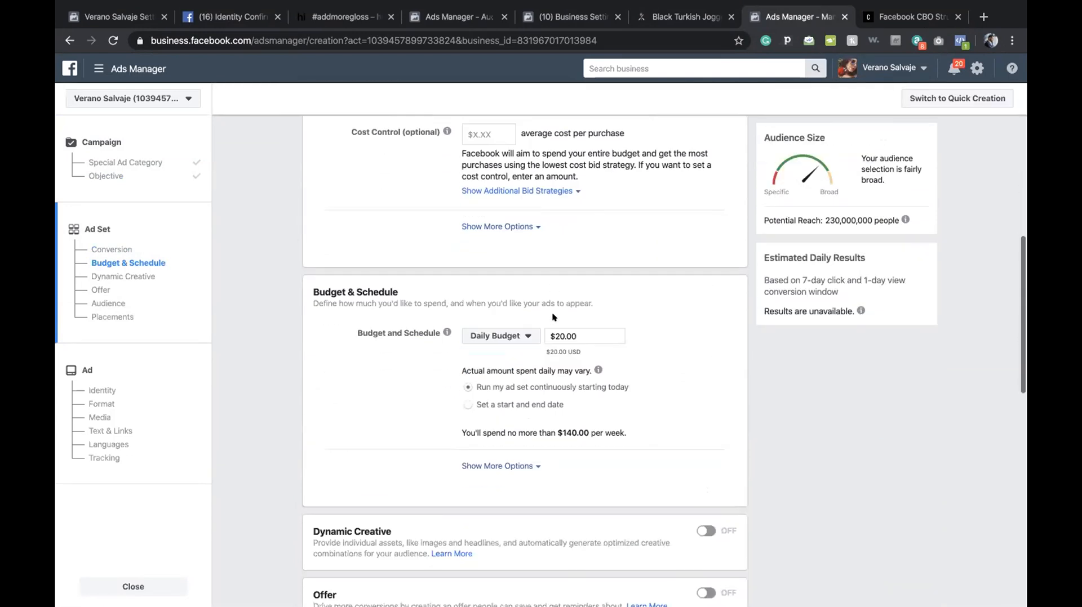
scroll(545, 342, down, 3)
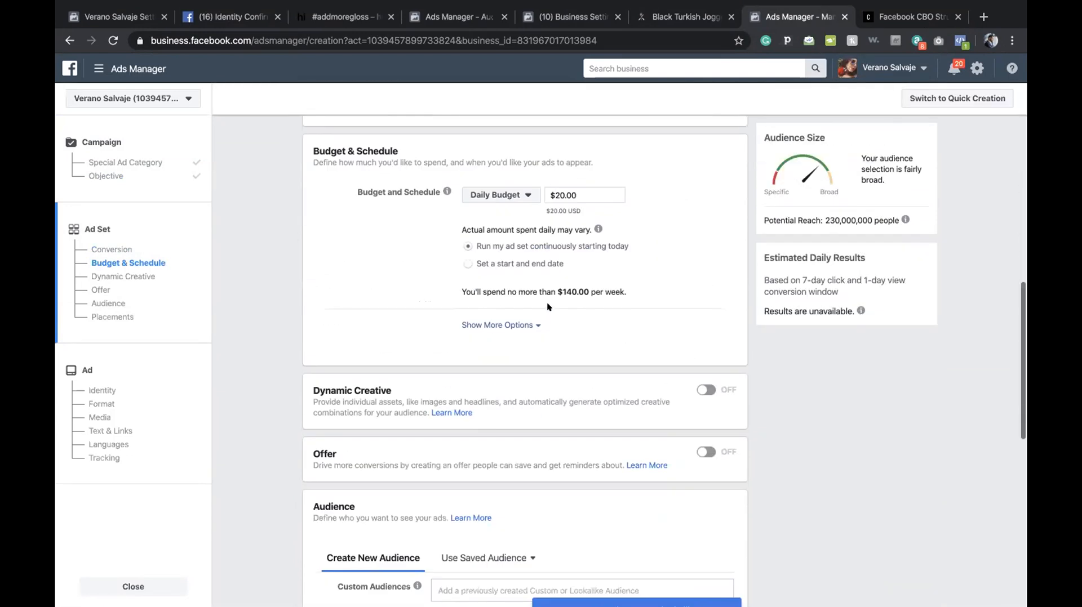
click(554, 194)
key(BackSpace)
key(BackSpace)
text(r)
key(BackSpace)
text(5)
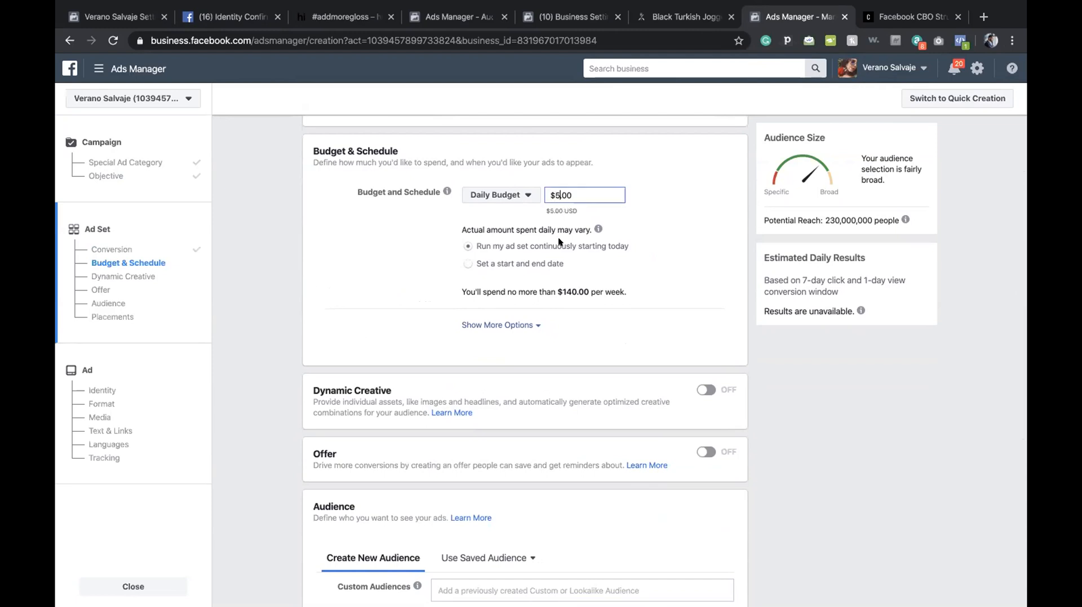
click(601, 169)
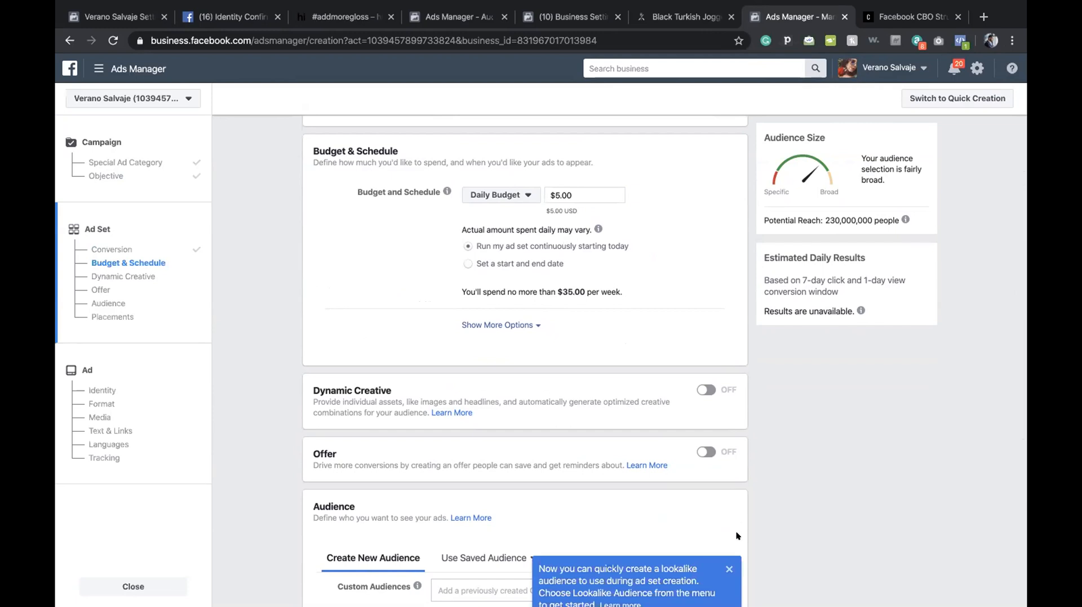
click(726, 568)
Review the ad set's conversion, budget and schedule, and audience settings.
scroll(727, 569, down, 5)
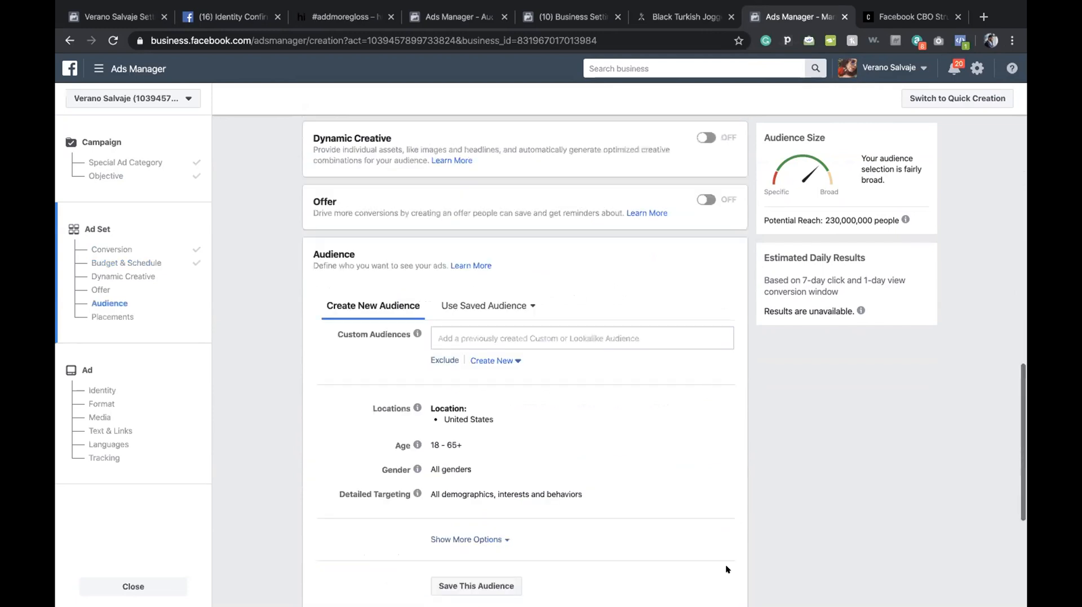
scroll(640, 252, up, 3)
scroll(640, 253, up, 3)
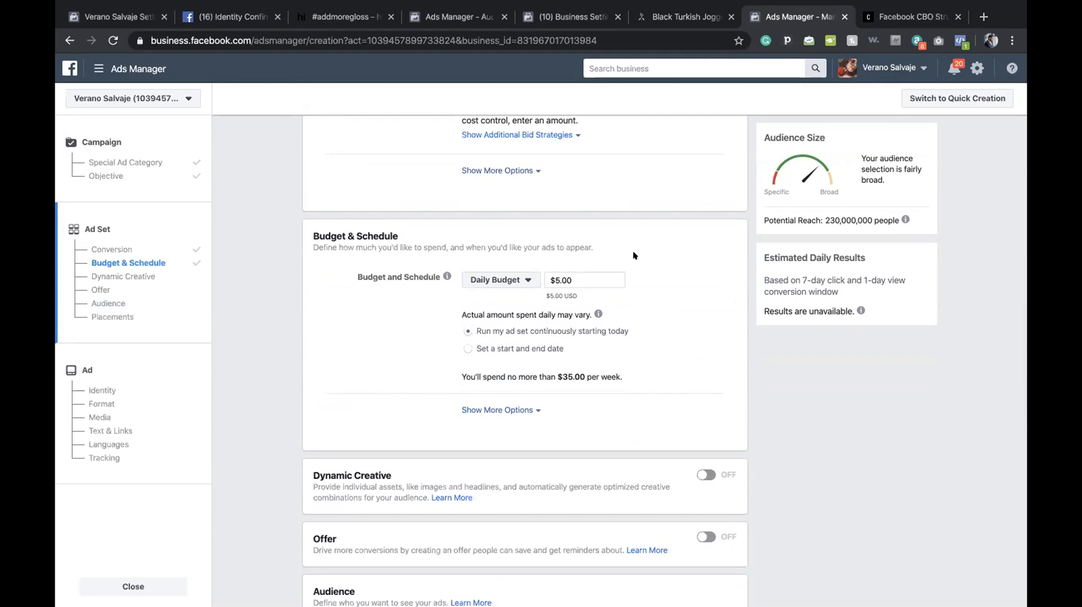
scroll(602, 247, up, 2)
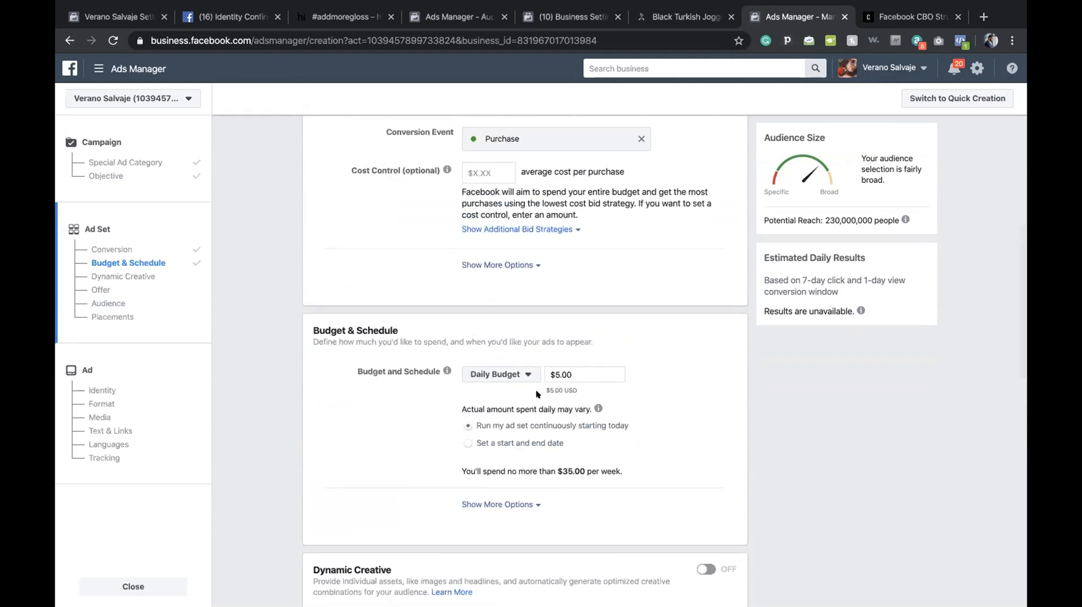
scroll(532, 369, down, 4)
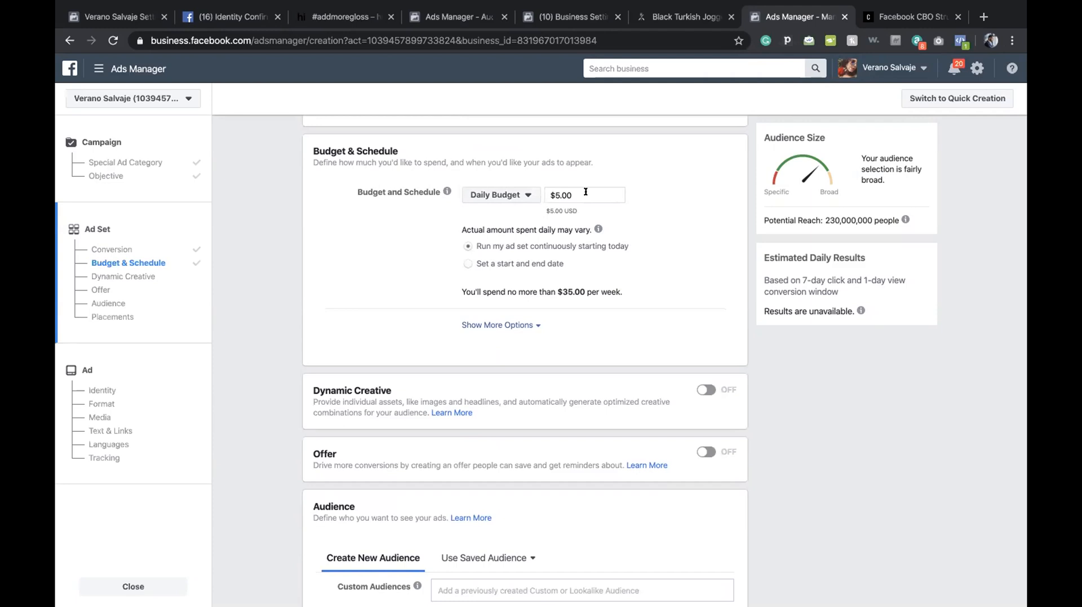
scroll(541, 222, down, 3)
scroll(536, 229, down, 2)
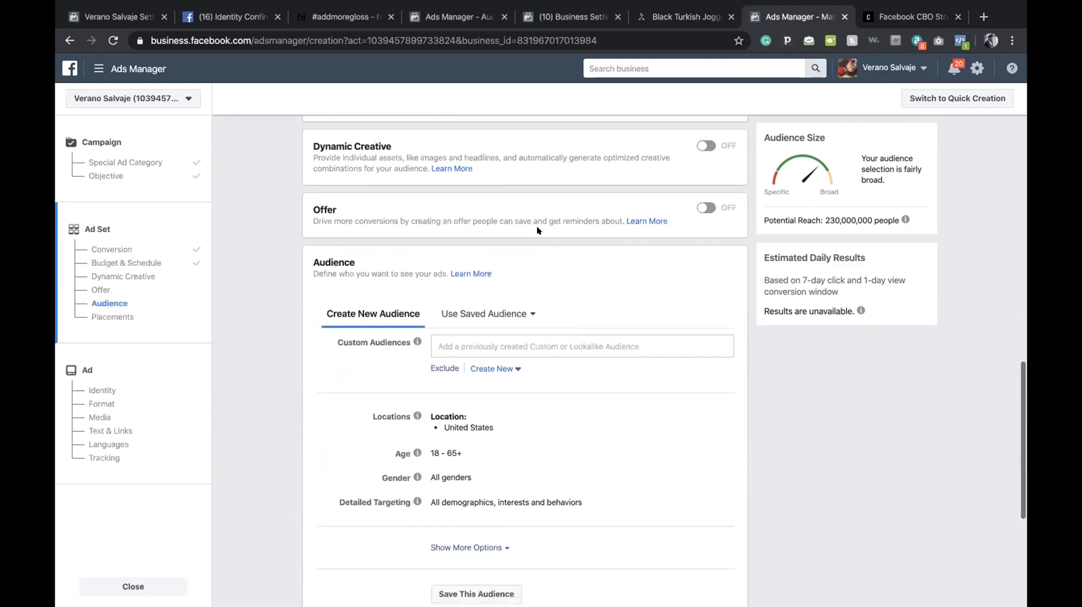
scroll(462, 386, down, 2)
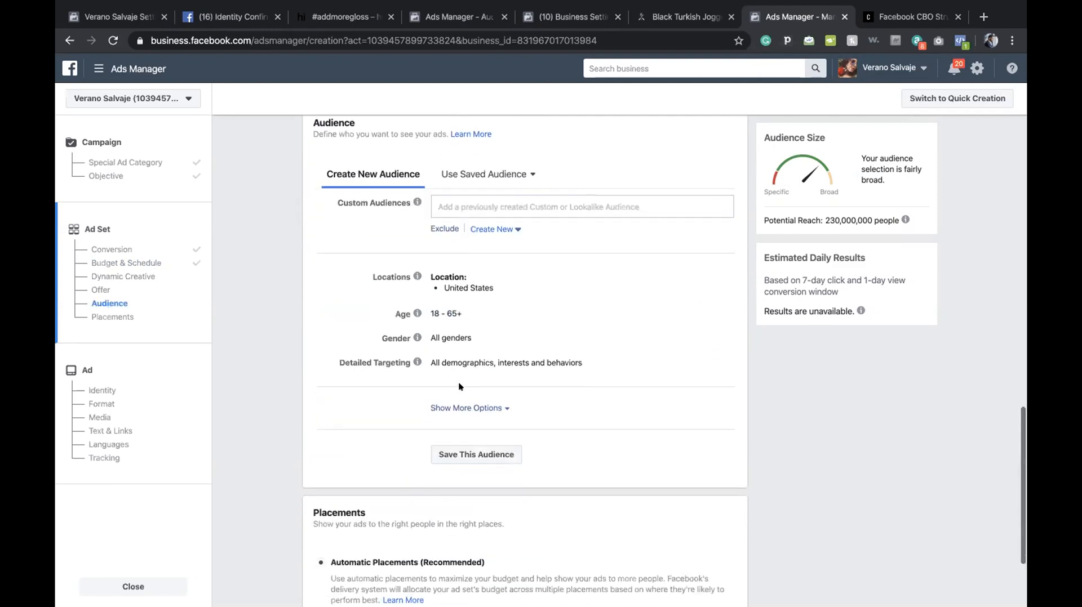
scroll(485, 313, up, 10)
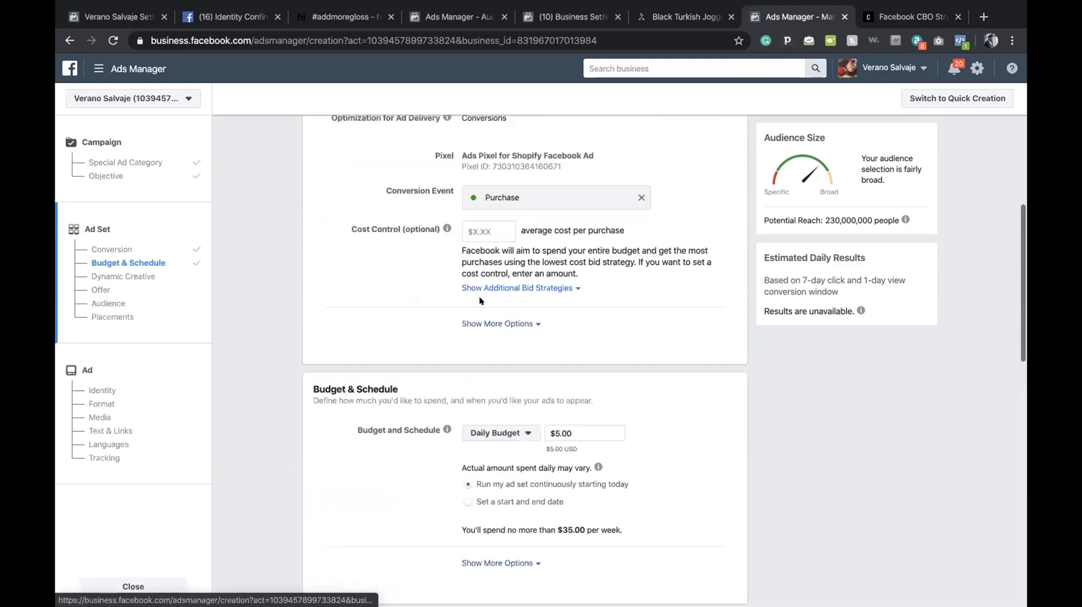
scroll(476, 302, down, 10)
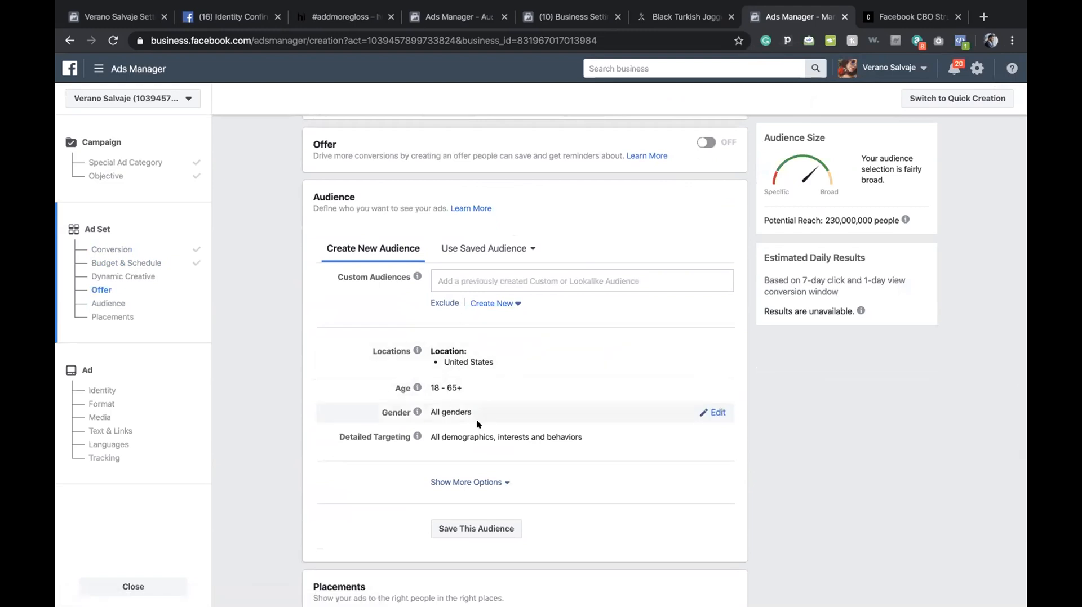
scroll(370, 452, down, 1)
scroll(482, 318, up, 2)
Show the additional audience options and open the locations and detailed targeting settings for editing.
scroll(481, 318, down, 5)
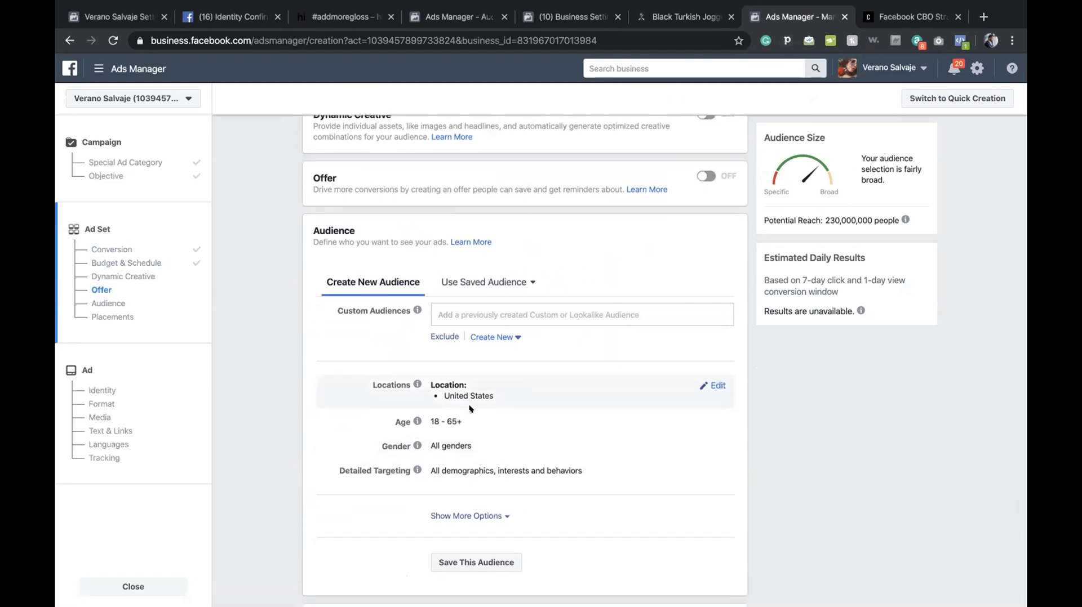
click(454, 289)
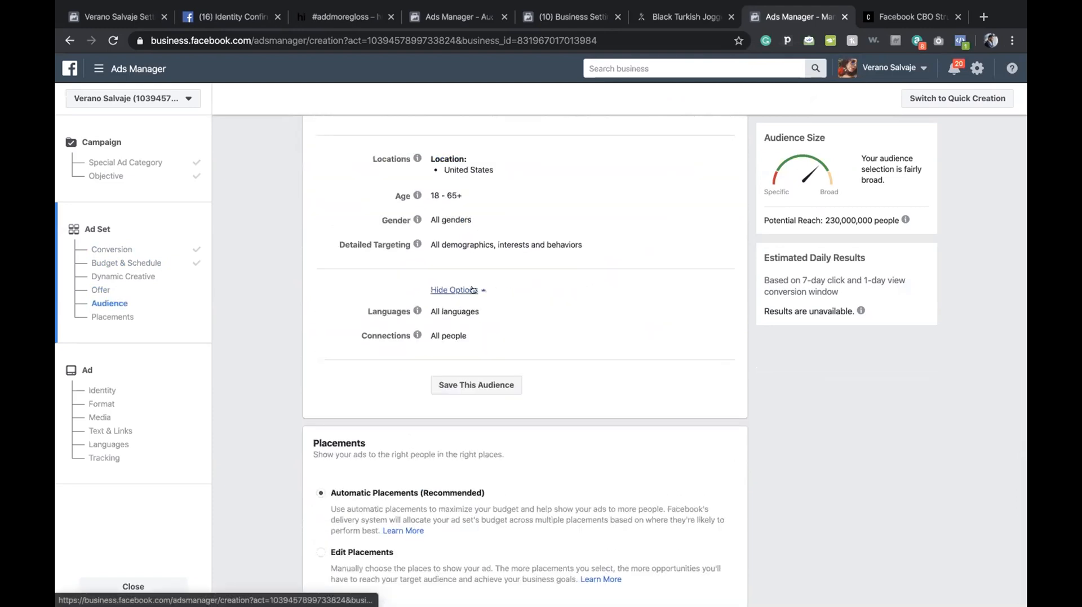
scroll(466, 288, up, 4)
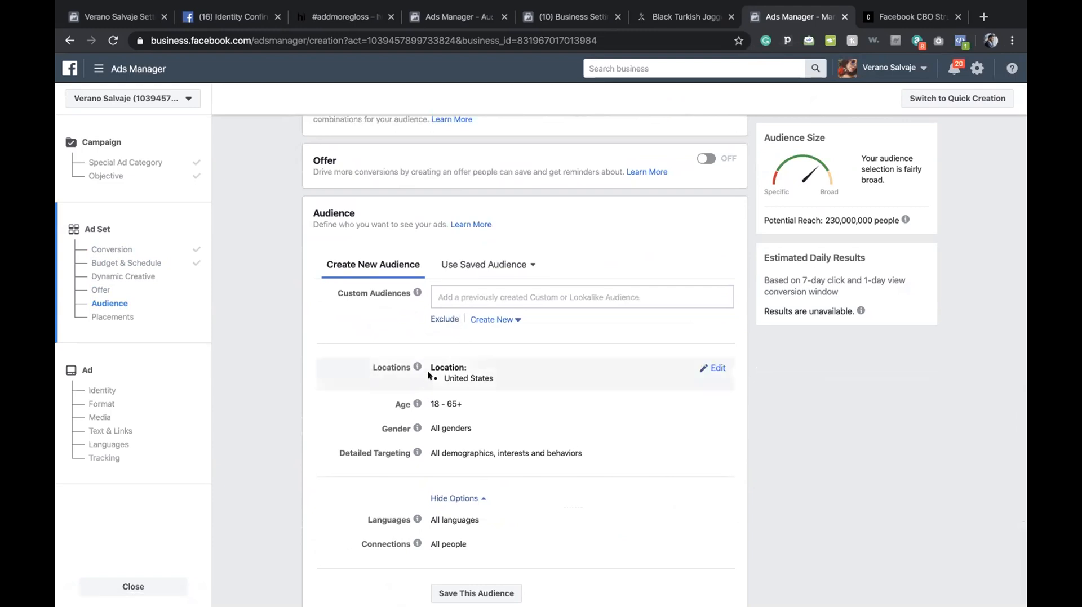
click(713, 368)
scroll(587, 387, down, 3)
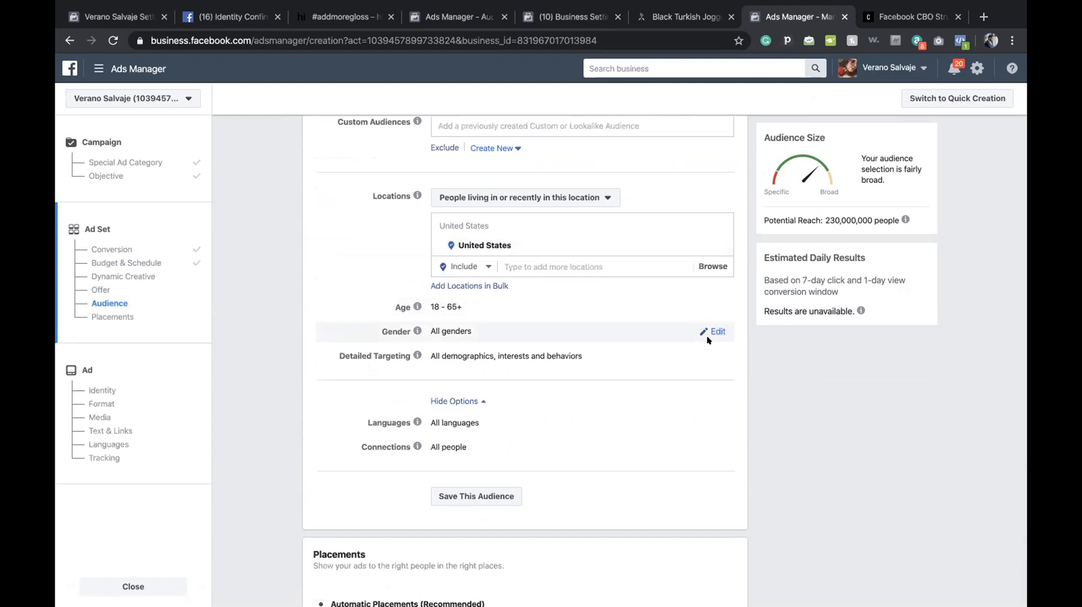
scroll(708, 353, down, 1)
click(707, 353)
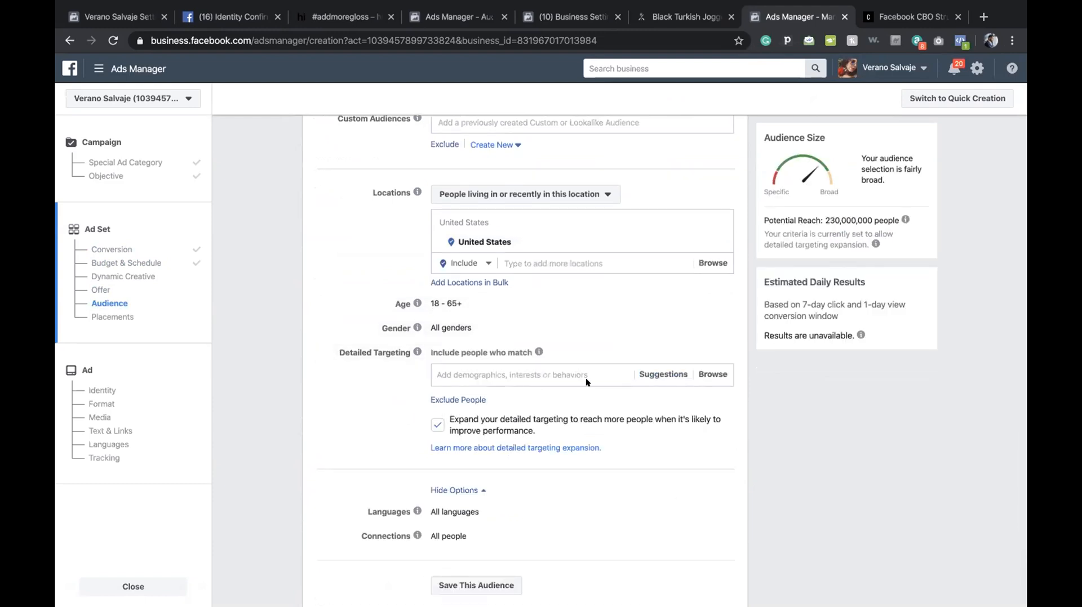
click(620, 366)
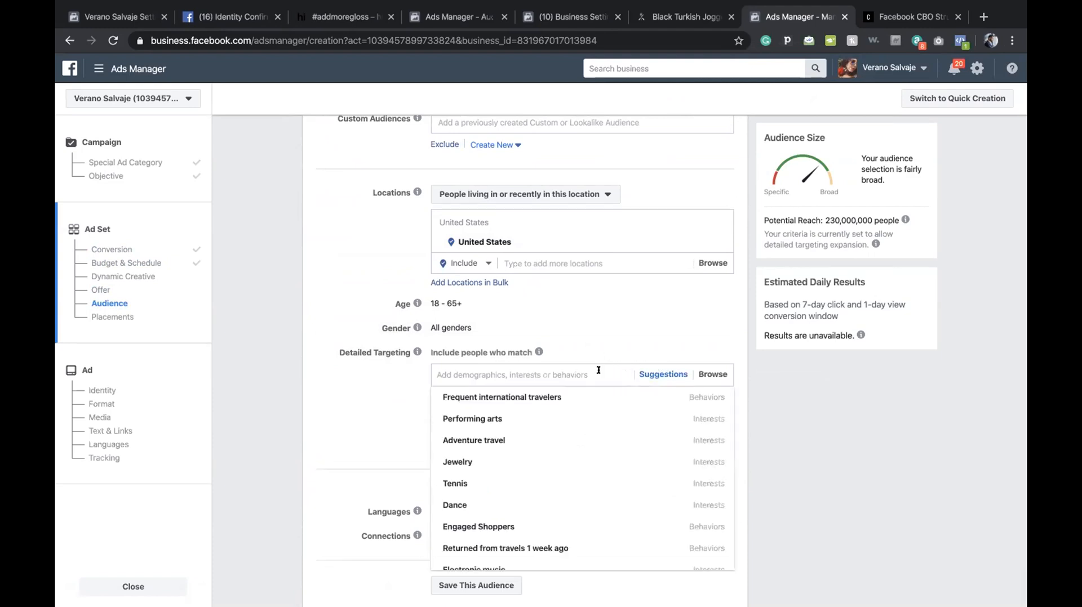
mouse_move(584, 399)
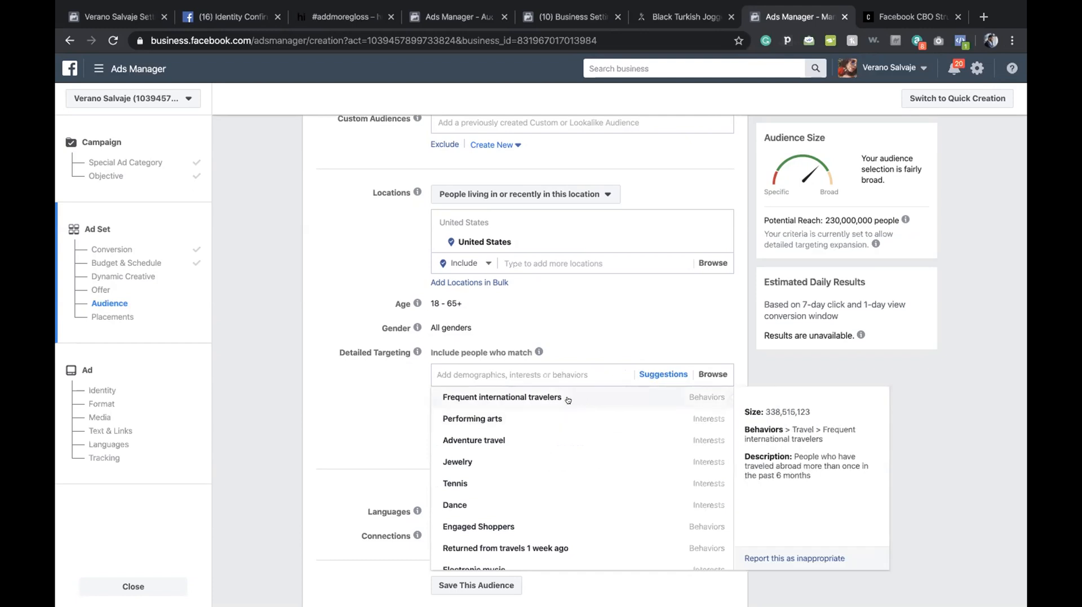
scroll(517, 407, down, 2)
scroll(517, 407, up, 2)
click(517, 405)
mouse_move(517, 404)
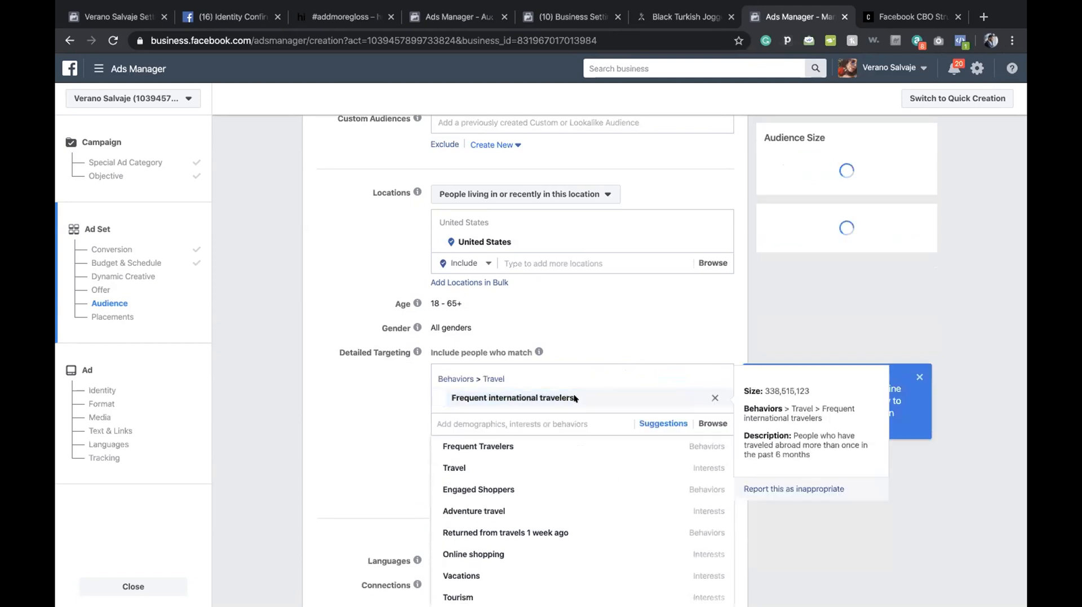
drag(575, 398, 448, 397)
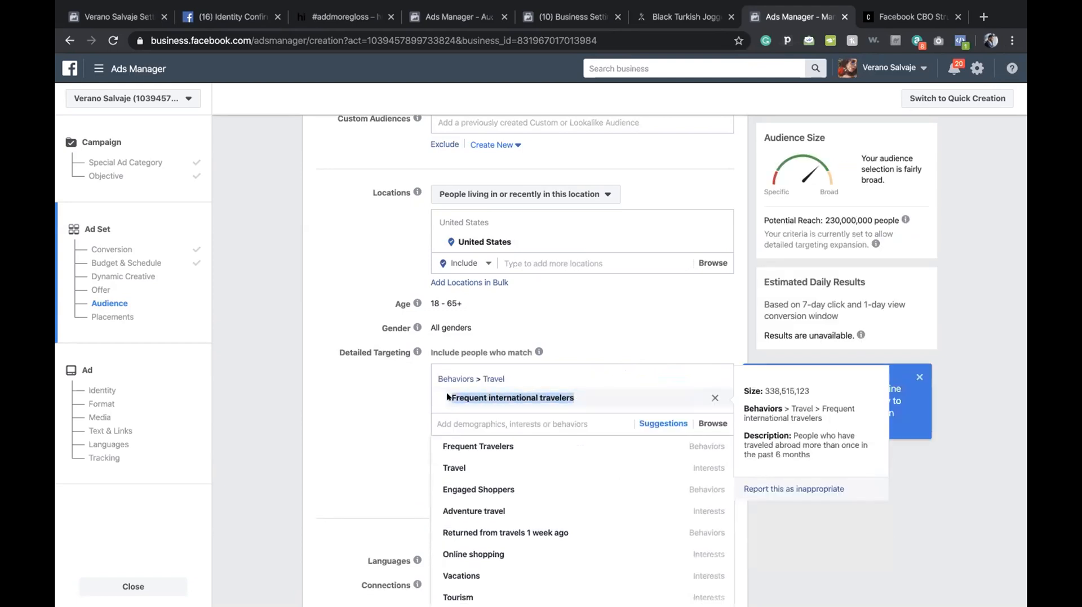
click(713, 398)
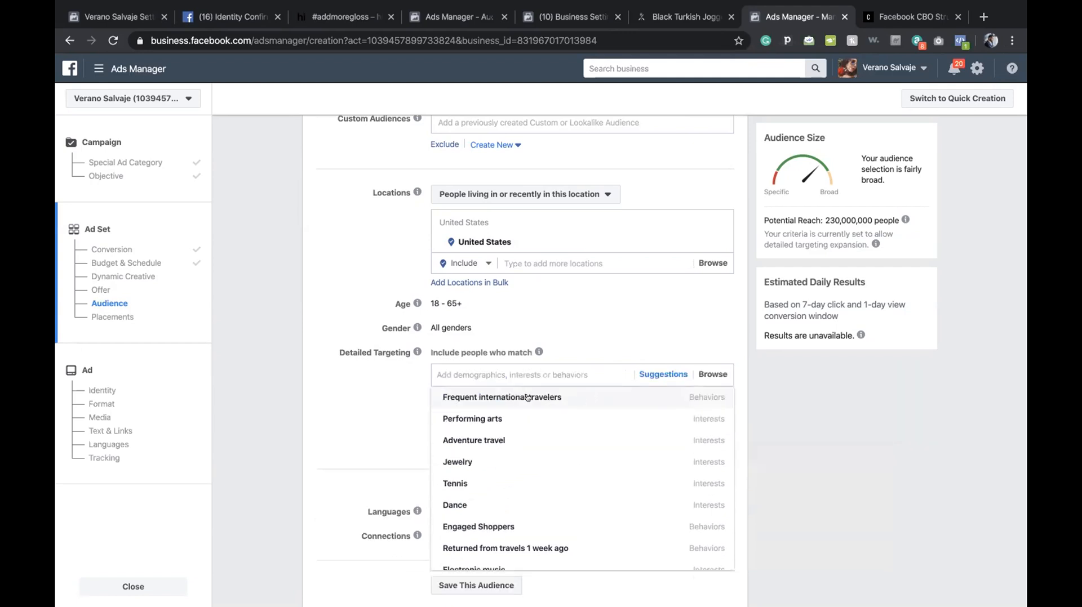
Add the suggested behavior Frequent international travelers to the detailed targeting and check the audience's potential reach.
scroll(518, 418, down, 5)
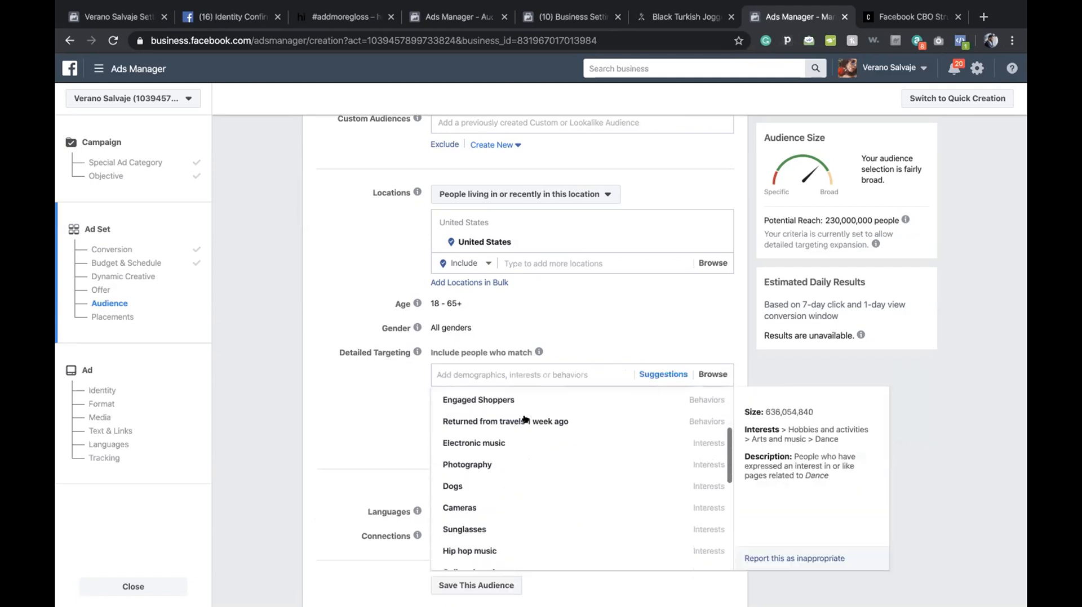
scroll(524, 418, down, 5)
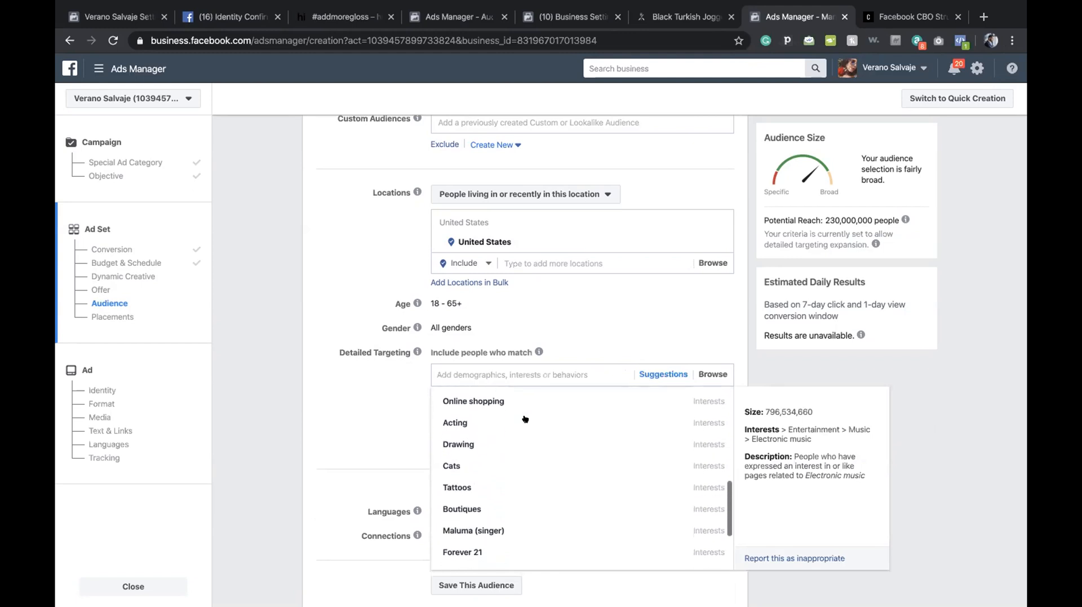
scroll(524, 418, up, 10)
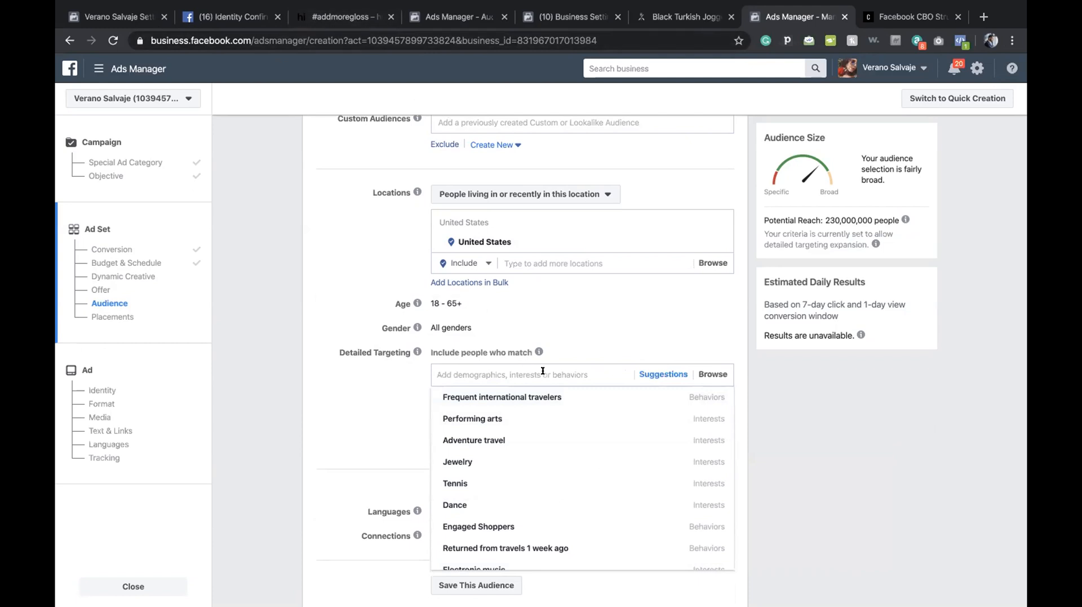
mouse_move(540, 398)
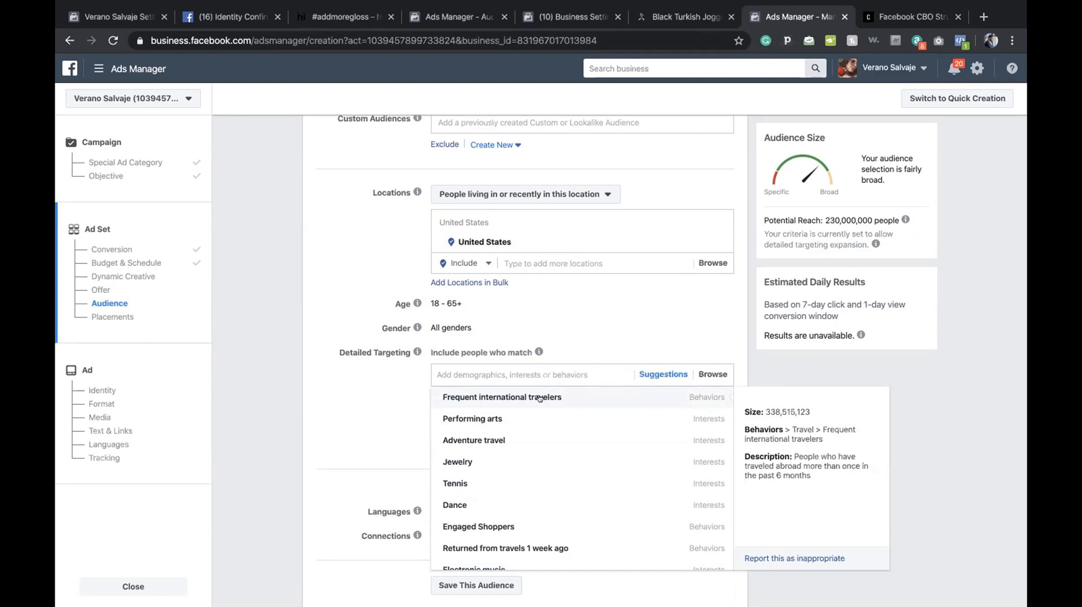
click(506, 398)
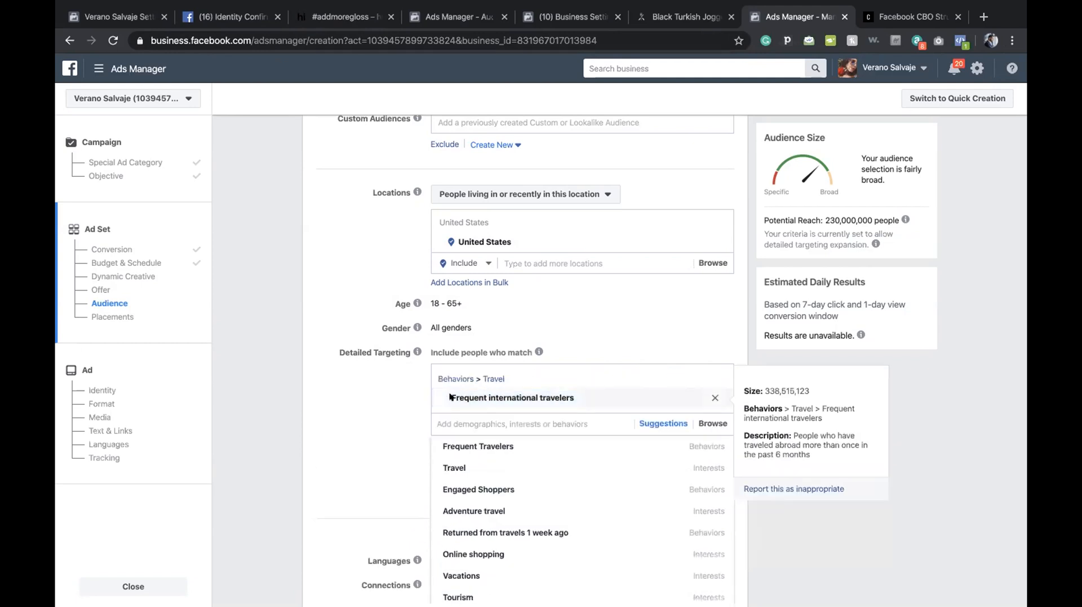
drag(449, 397, 586, 397)
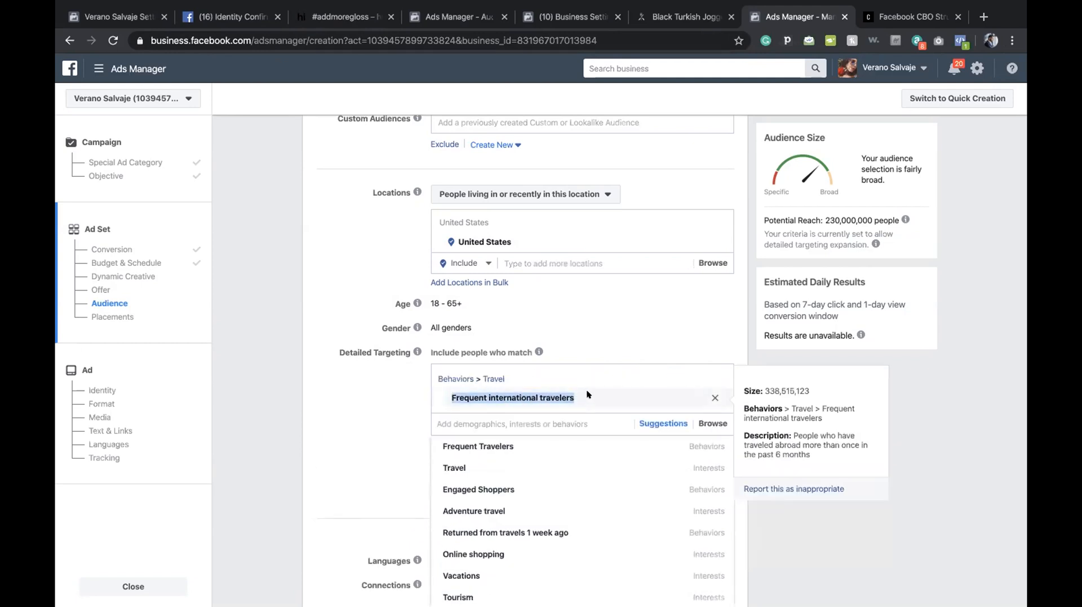
click(449, 398)
drag(449, 397, 579, 404)
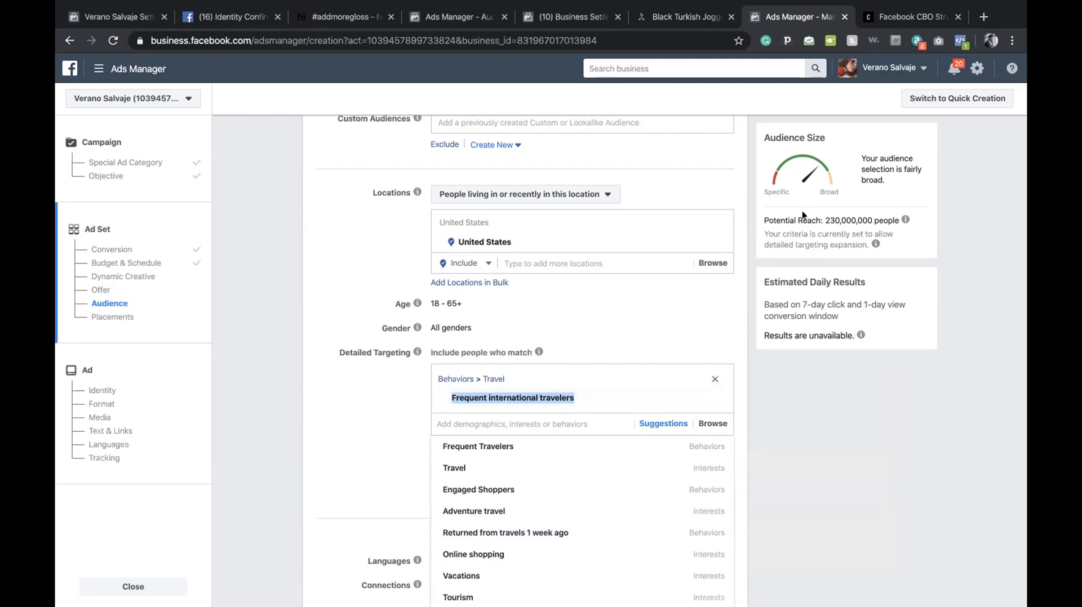
drag(827, 214, 871, 213)
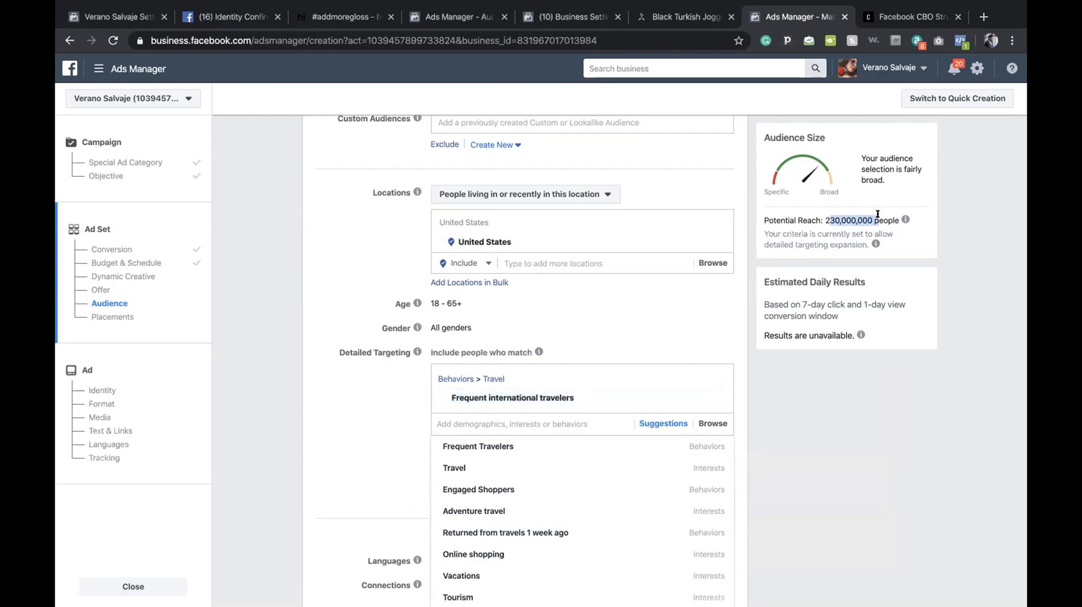
click(877, 214)
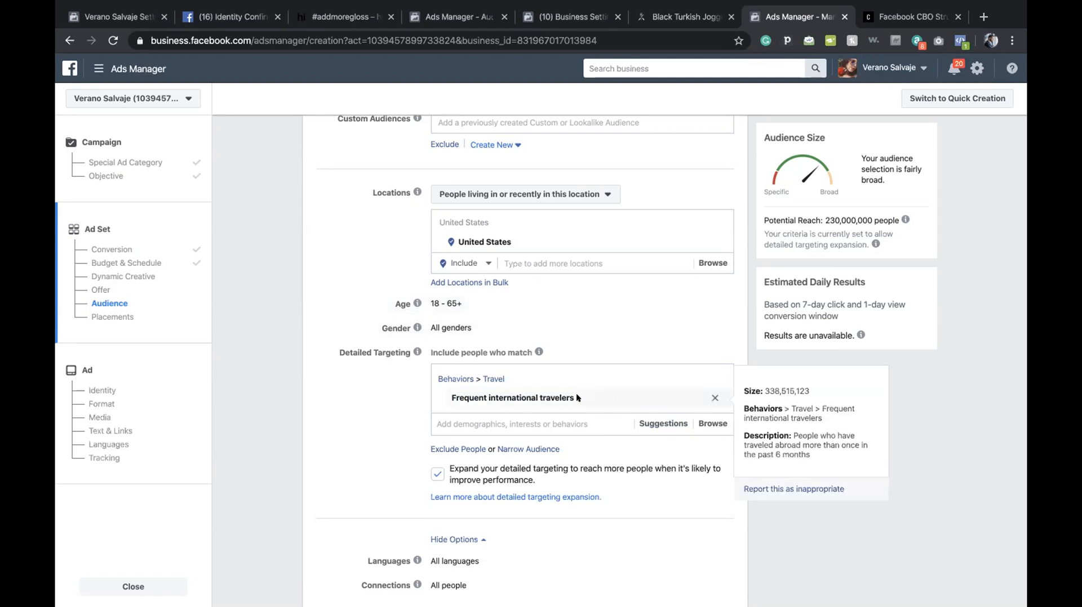
Append the copied behavior name to the ad set name so it reads "US - 18+ Frequent international travelers".
drag(576, 395, 447, 394)
key(super+c)
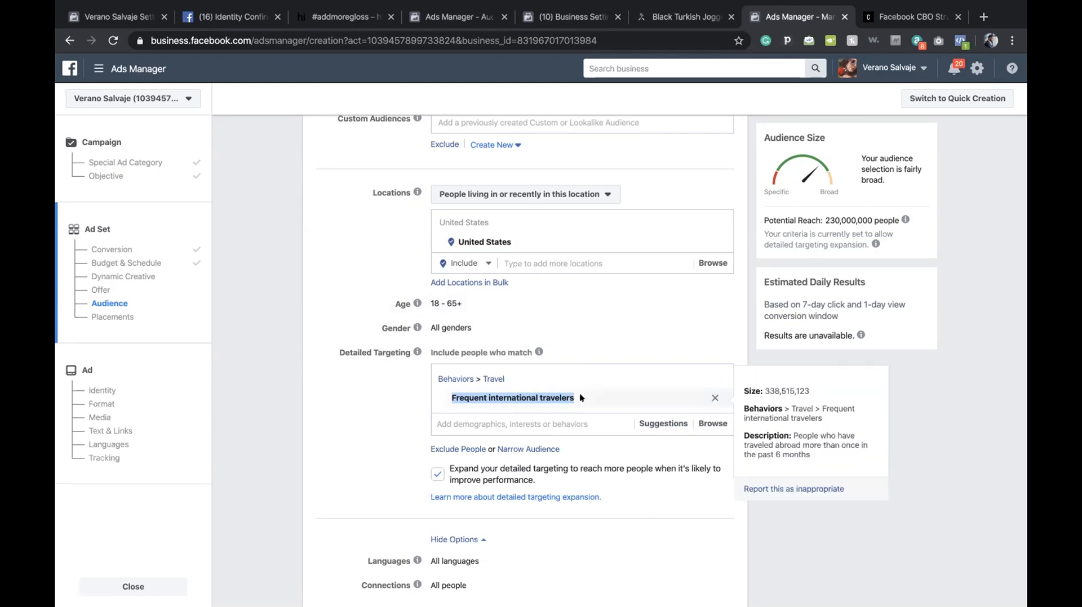
scroll(434, 361, up, 15)
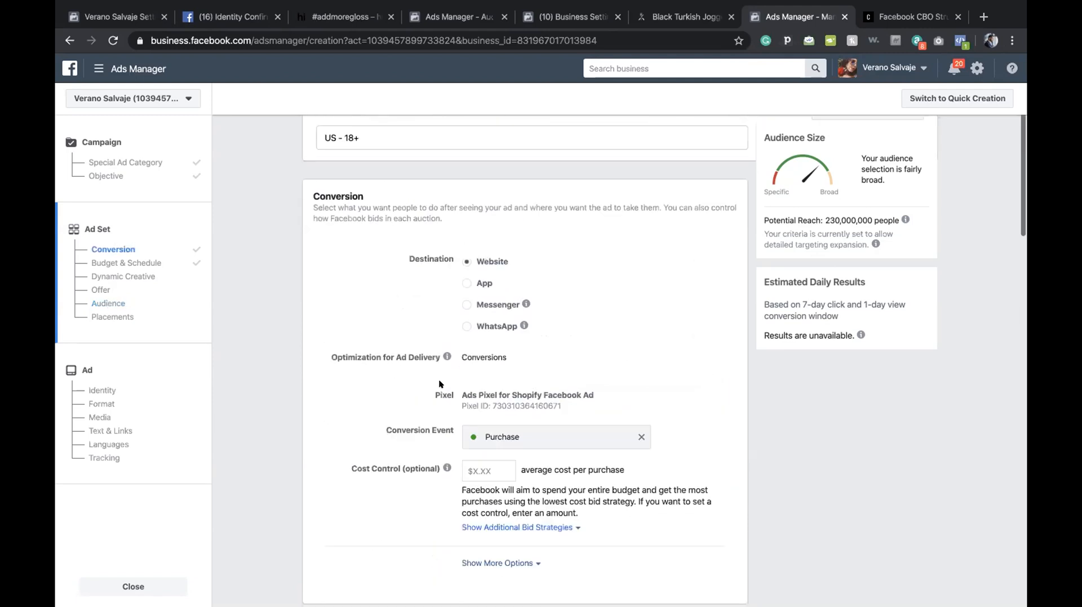
click(395, 137)
key(super+v)
click(338, 138)
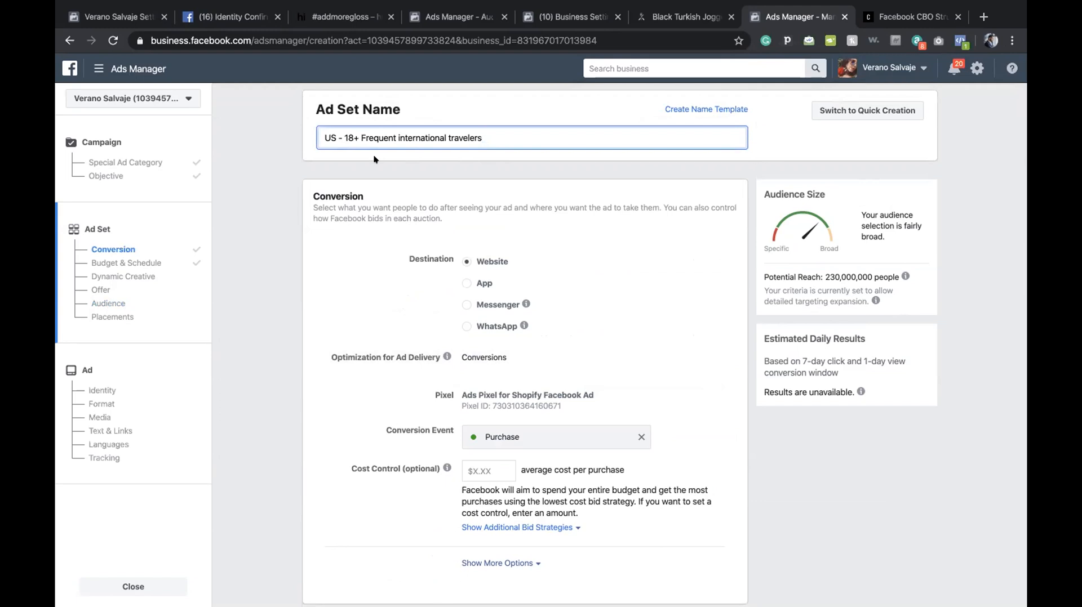
Turn off detailed targeting expansion for the Frequent international travelers audience and check that behavior's details.
scroll(590, 149, down, 9)
scroll(590, 150, down, 5)
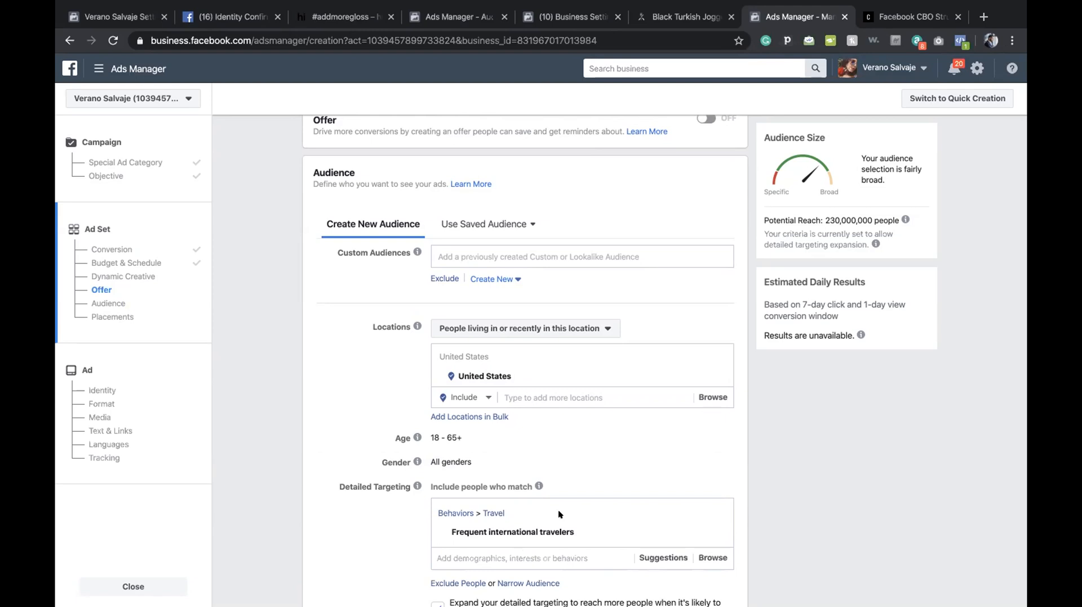
scroll(579, 549, down, 1)
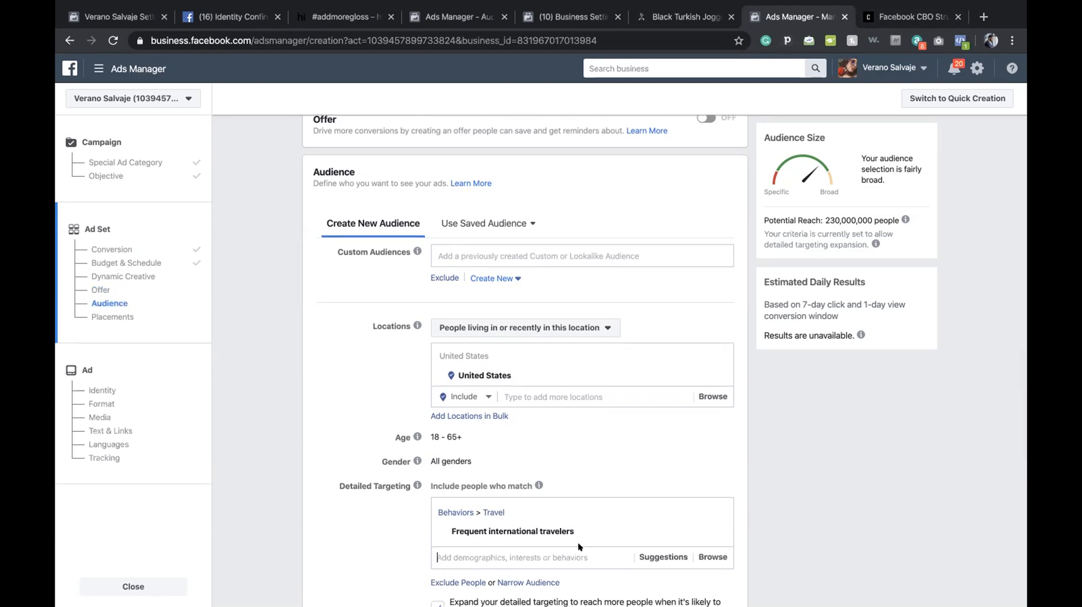
scroll(577, 544, down, 3)
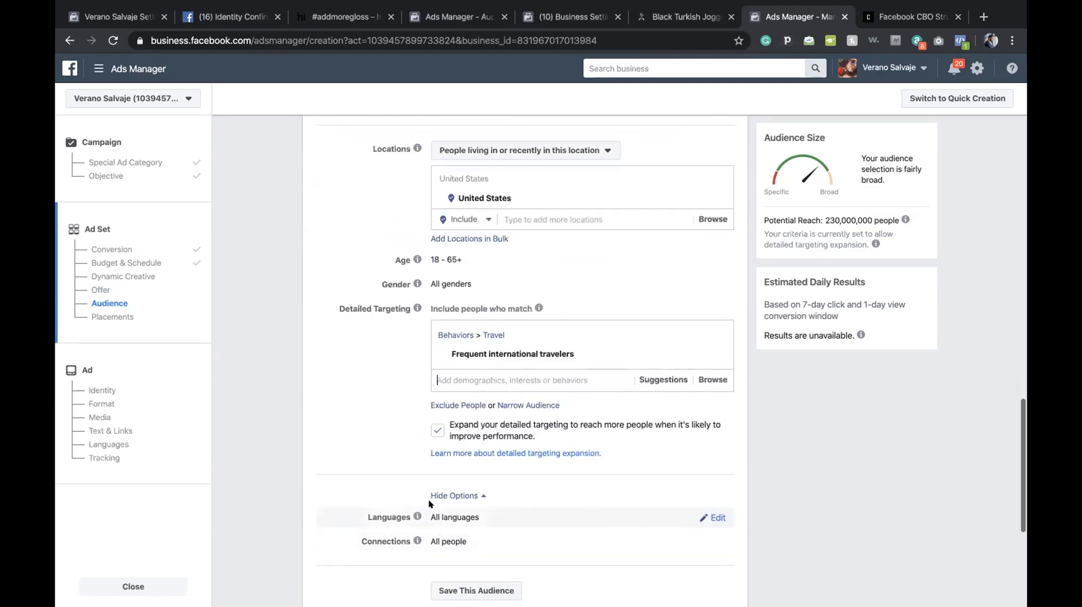
click(436, 430)
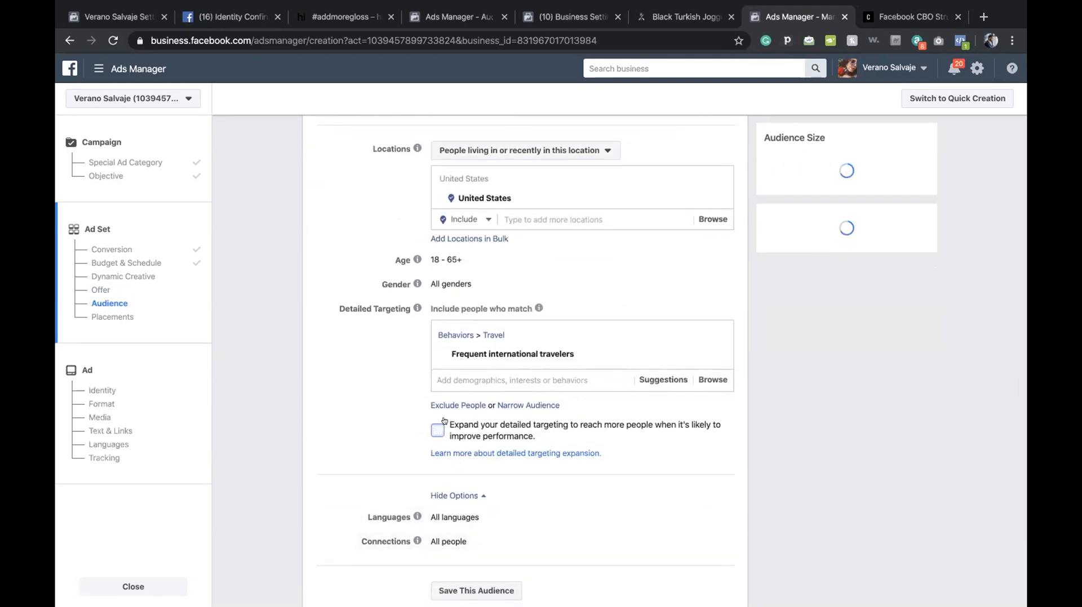
mouse_move(545, 354)
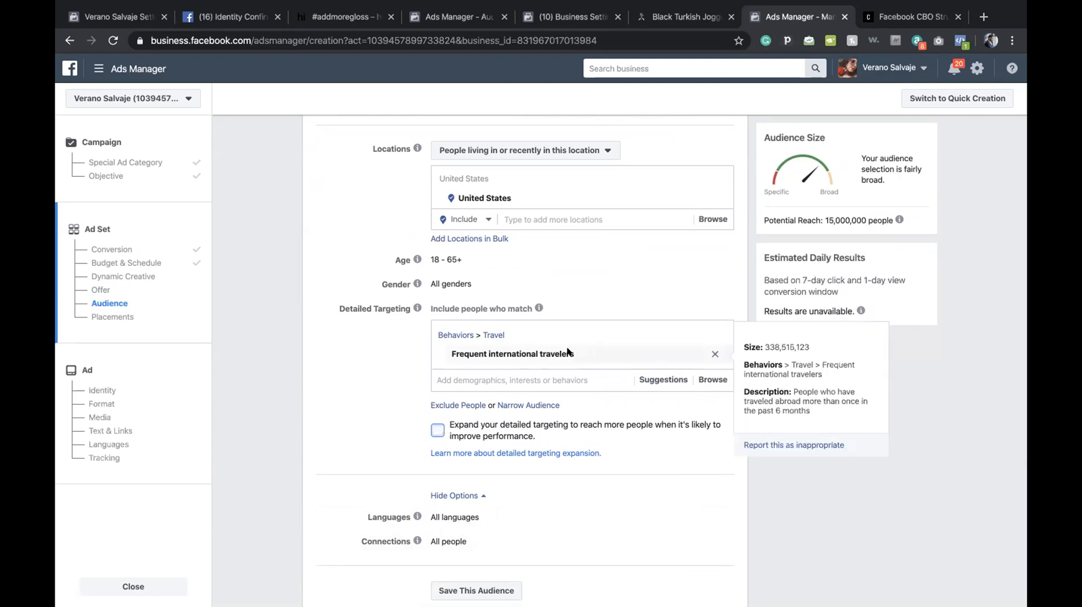
Look over the manual placement options for devices and platforms, and set the ad set back to Automatic Placements.
scroll(407, 401, down, 4)
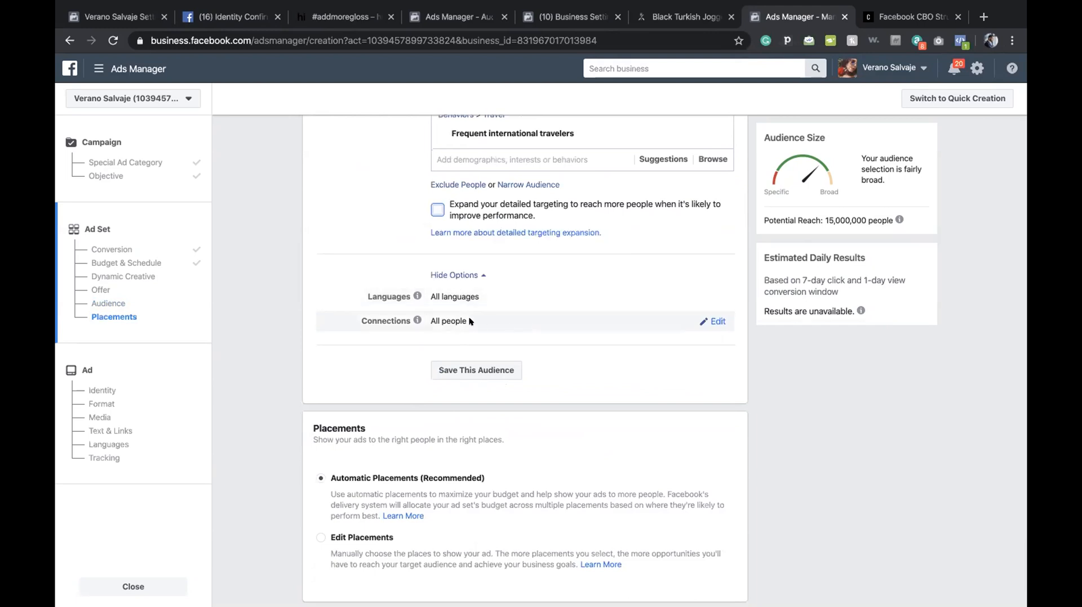
scroll(512, 433, down, 1)
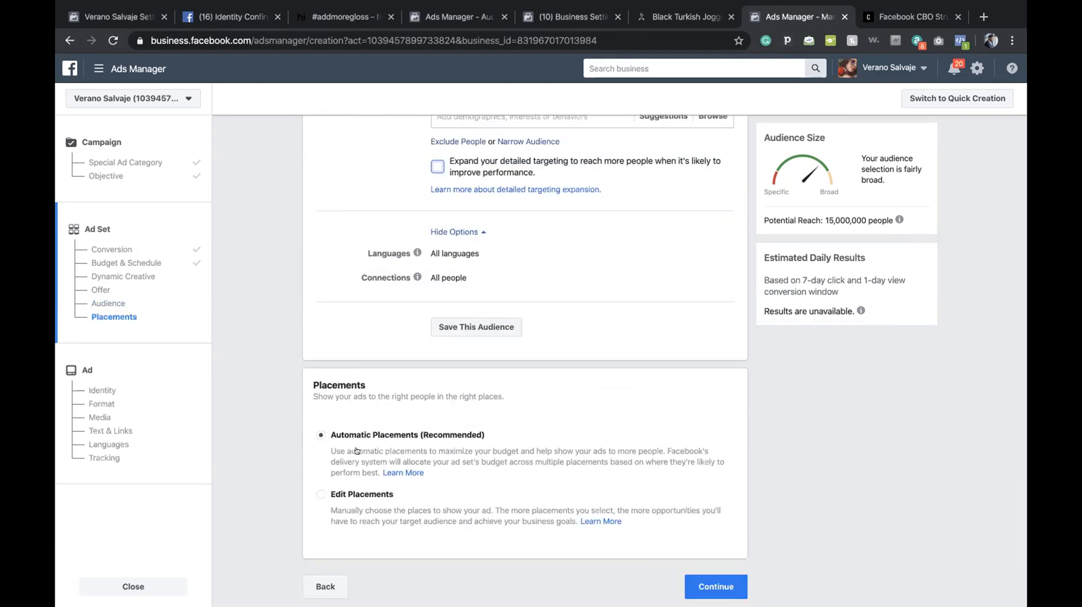
click(336, 494)
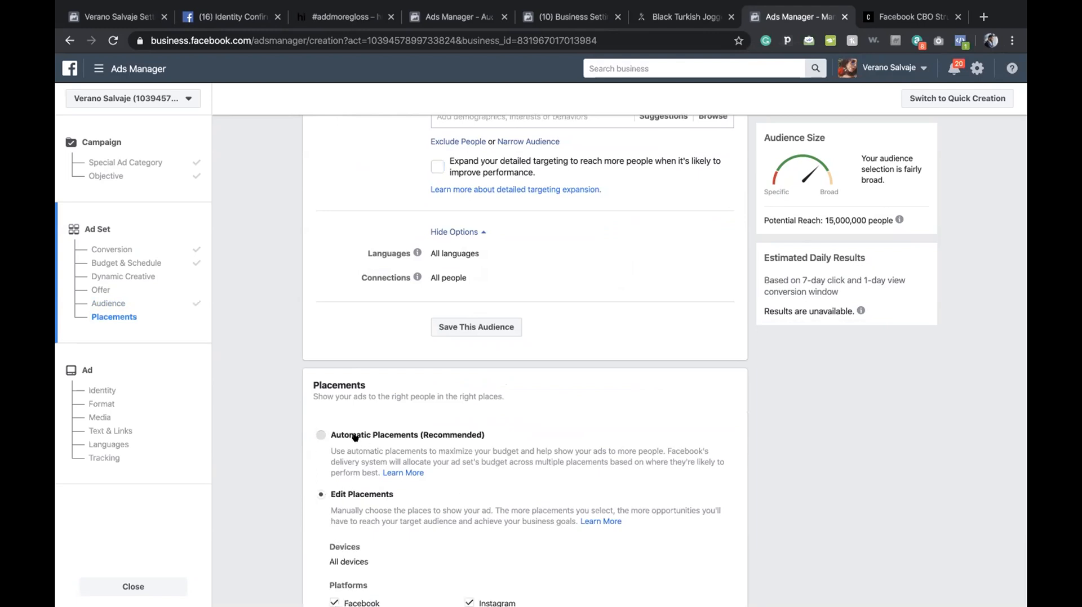
click(355, 438)
click(341, 495)
scroll(360, 479, down, 4)
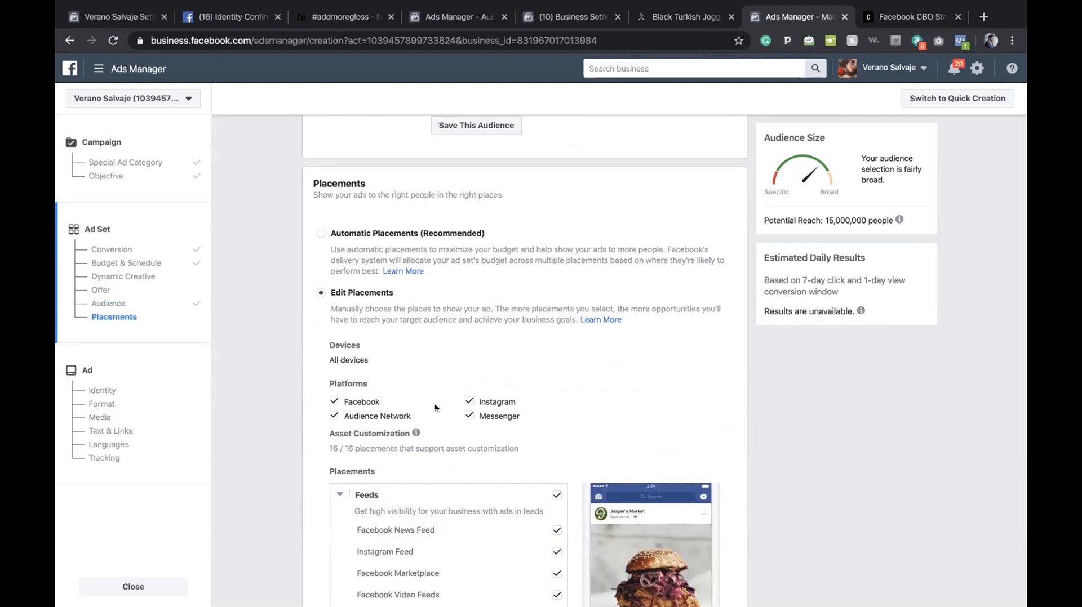
click(341, 234)
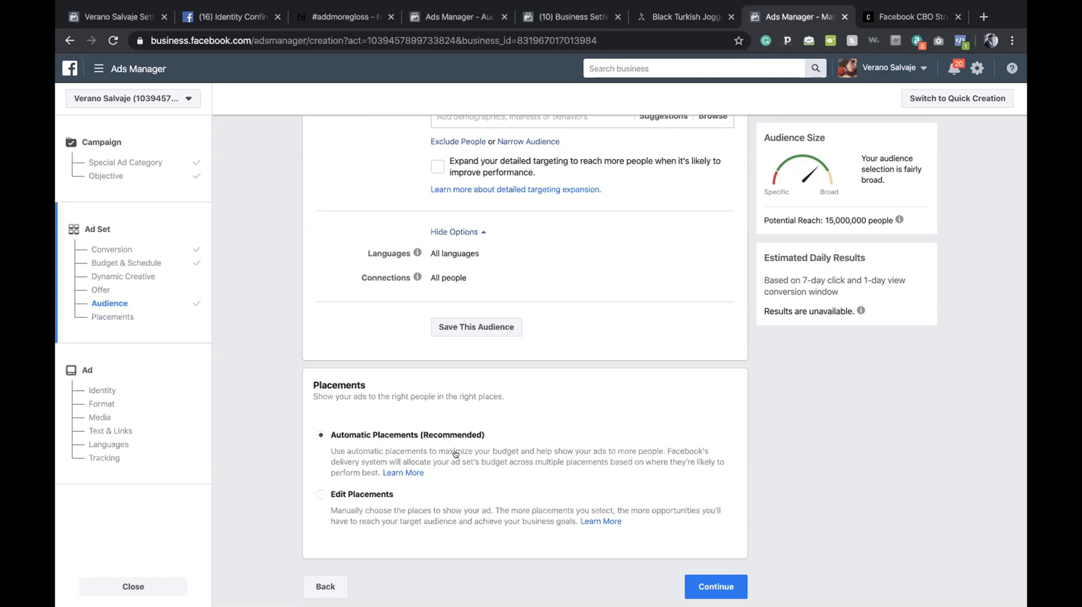
Continue to the ad setup and choose veranosalvaje as the ad's Instagram account.
scroll(542, 454, up, 10)
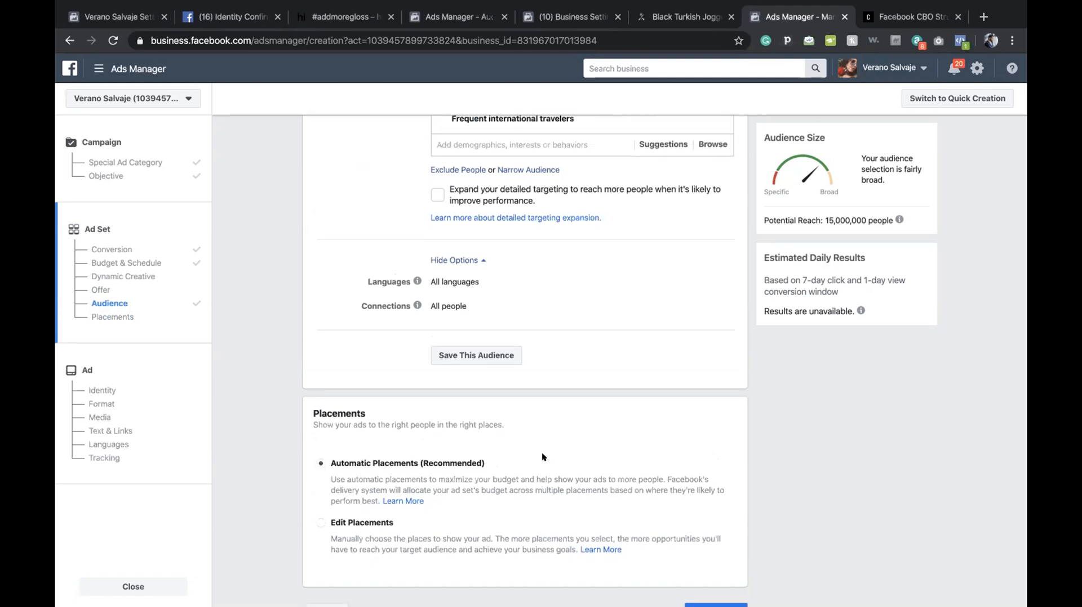
scroll(542, 457, down, 10)
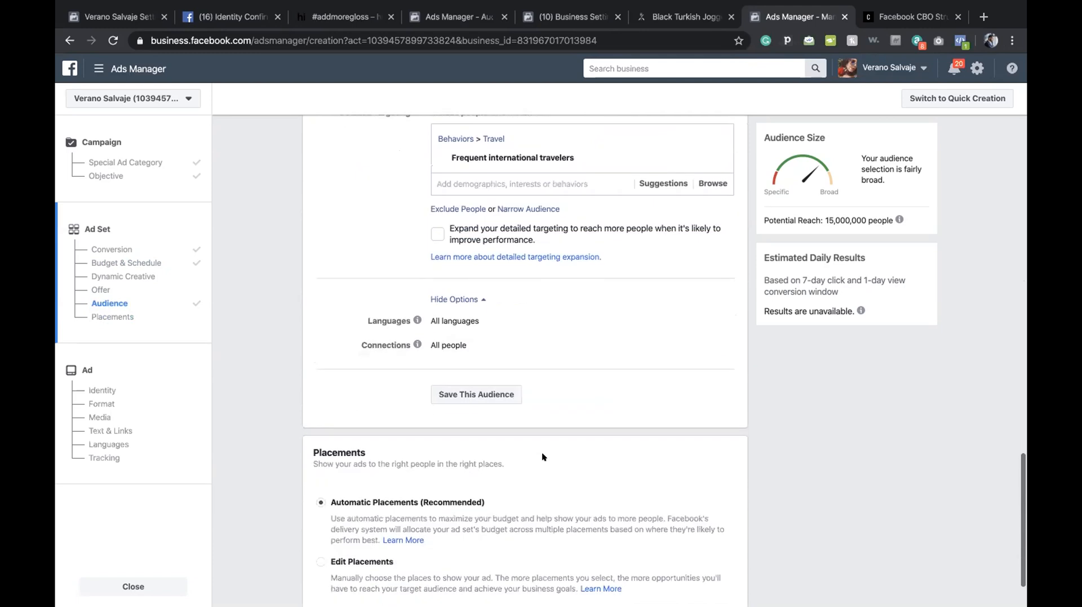
click(727, 585)
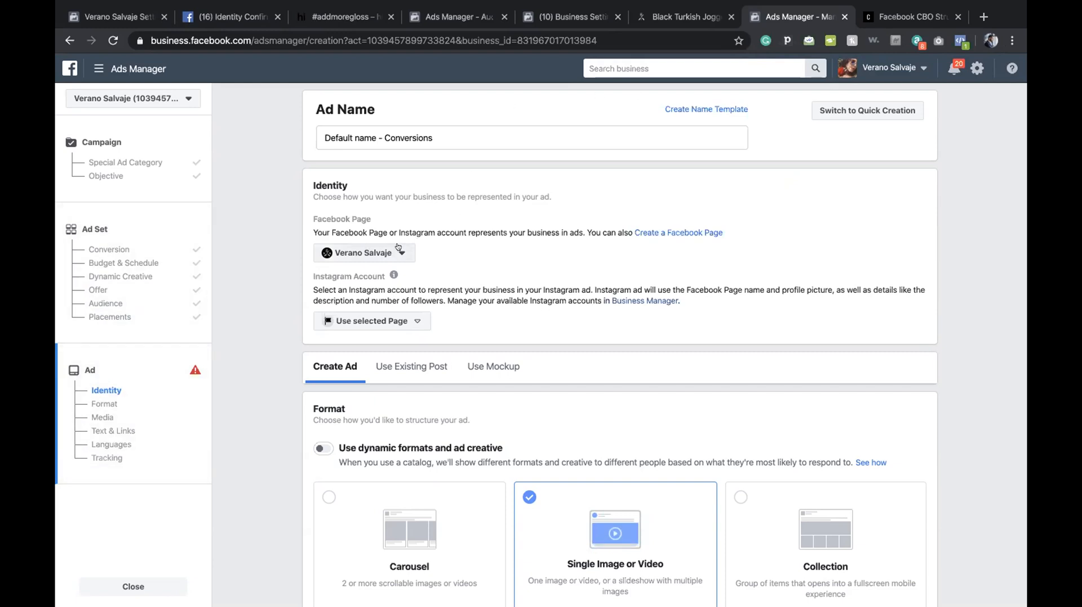
click(353, 317)
click(348, 369)
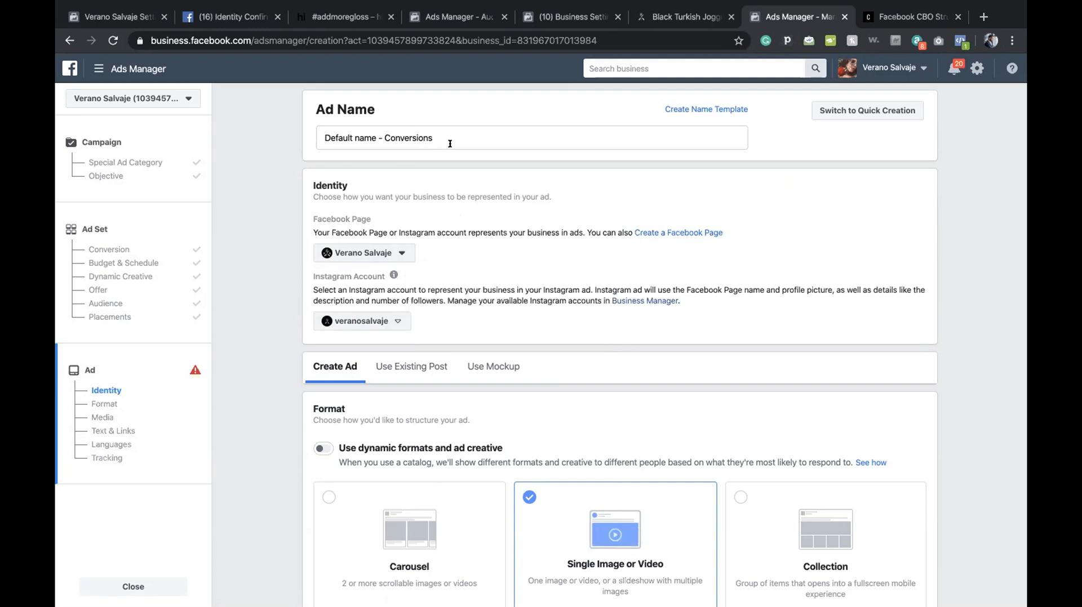
Review the ad format choices and set the ad's format to Carousel.
scroll(476, 227, down, 3)
scroll(476, 227, down, 1)
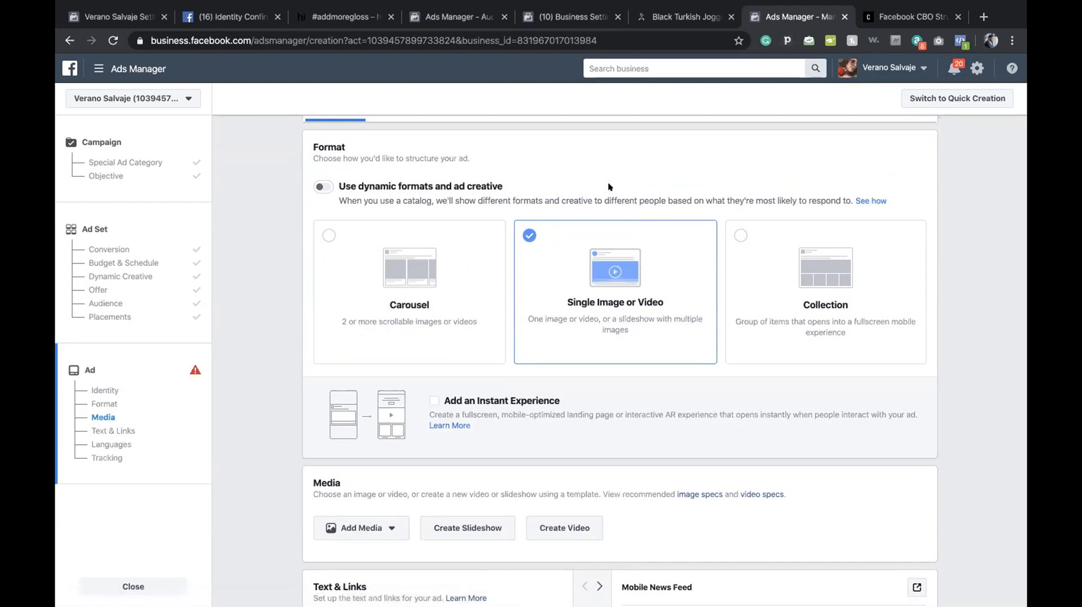
scroll(608, 187, down, 2)
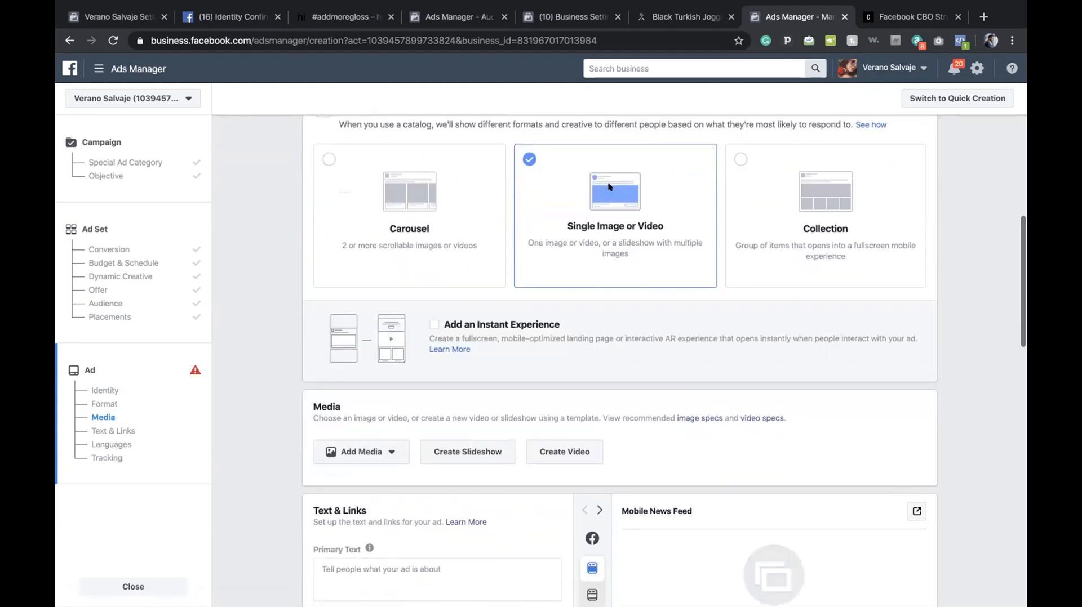
scroll(607, 182, up, 3)
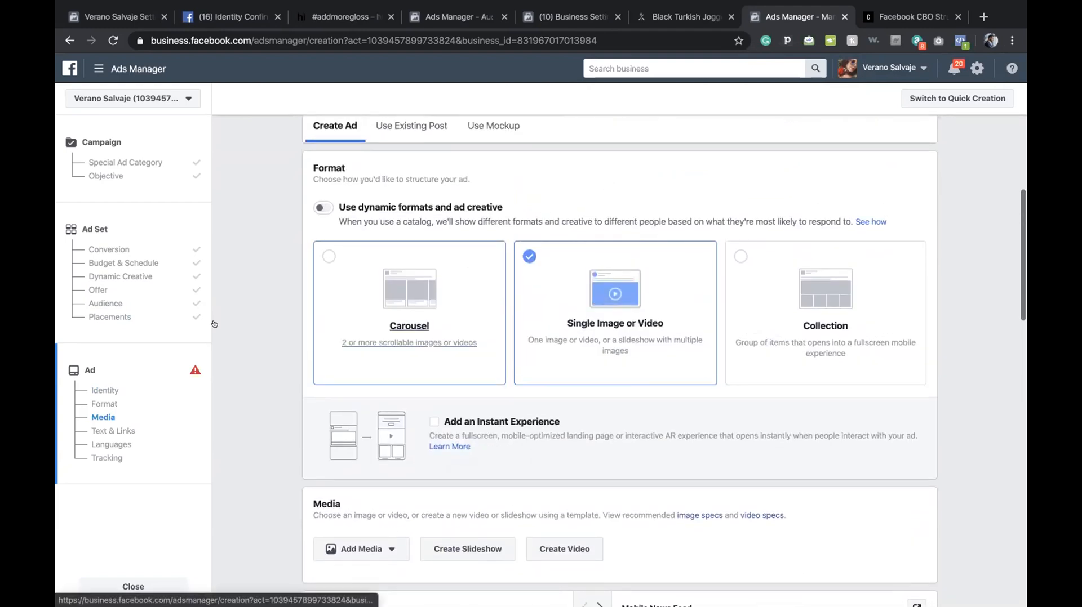
click(409, 330)
scroll(285, 289, down, 5)
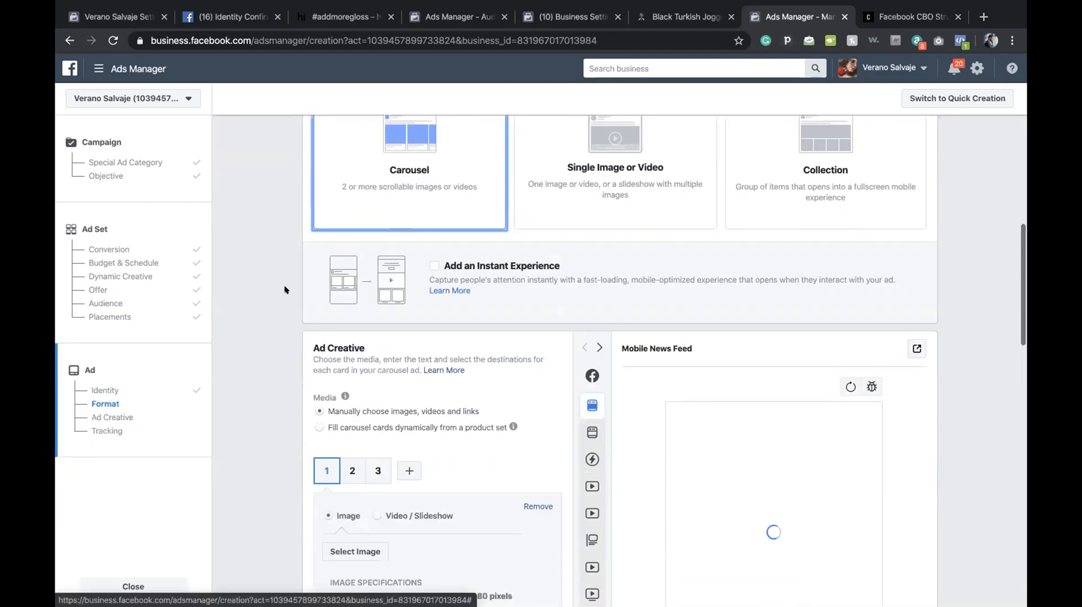
scroll(284, 290, down, 1)
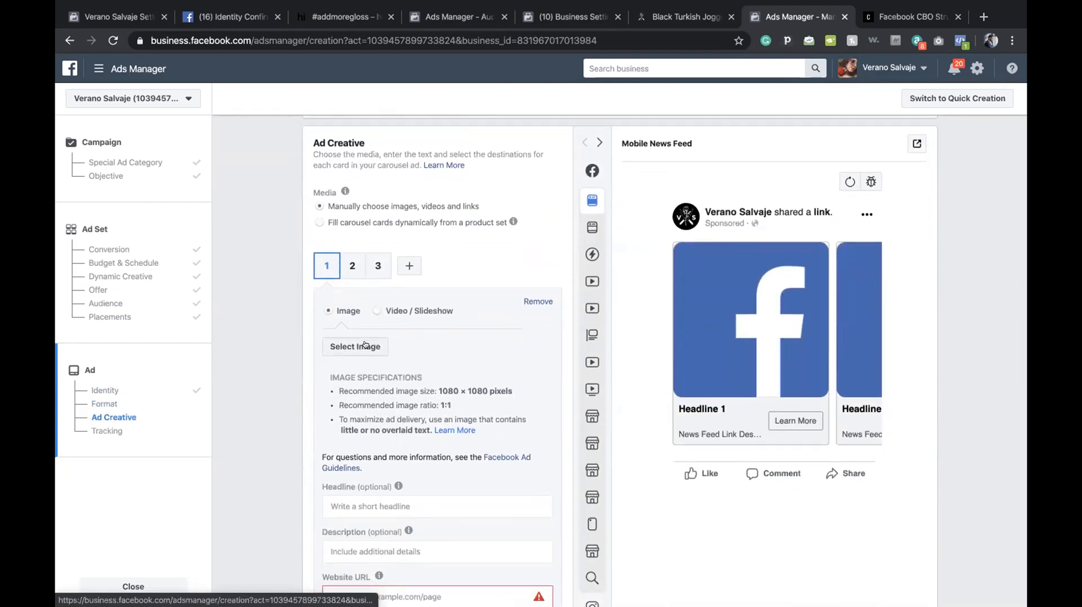
click(360, 343)
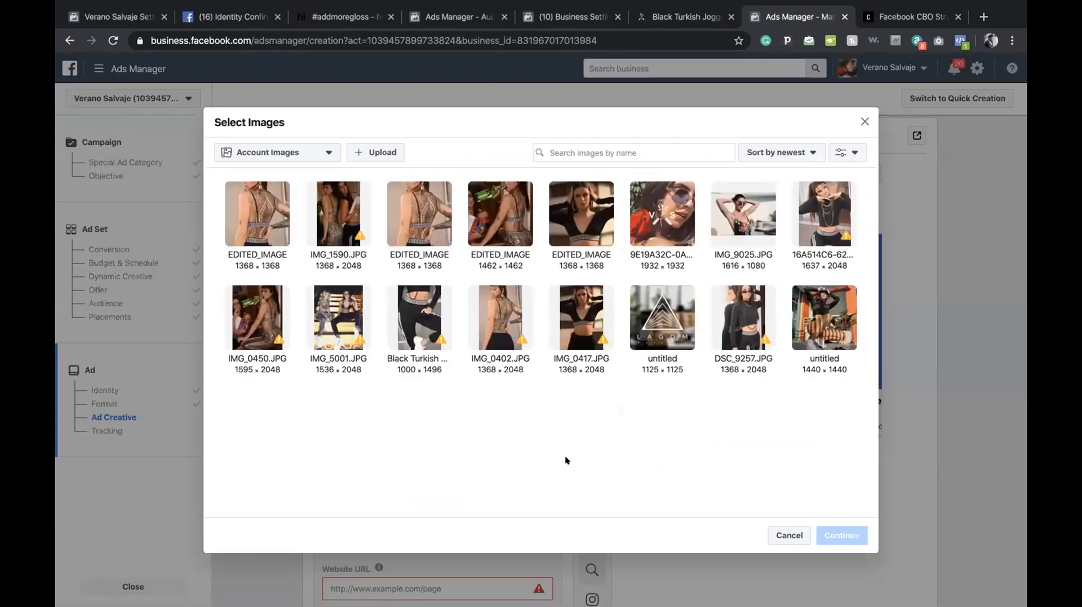
click(774, 536)
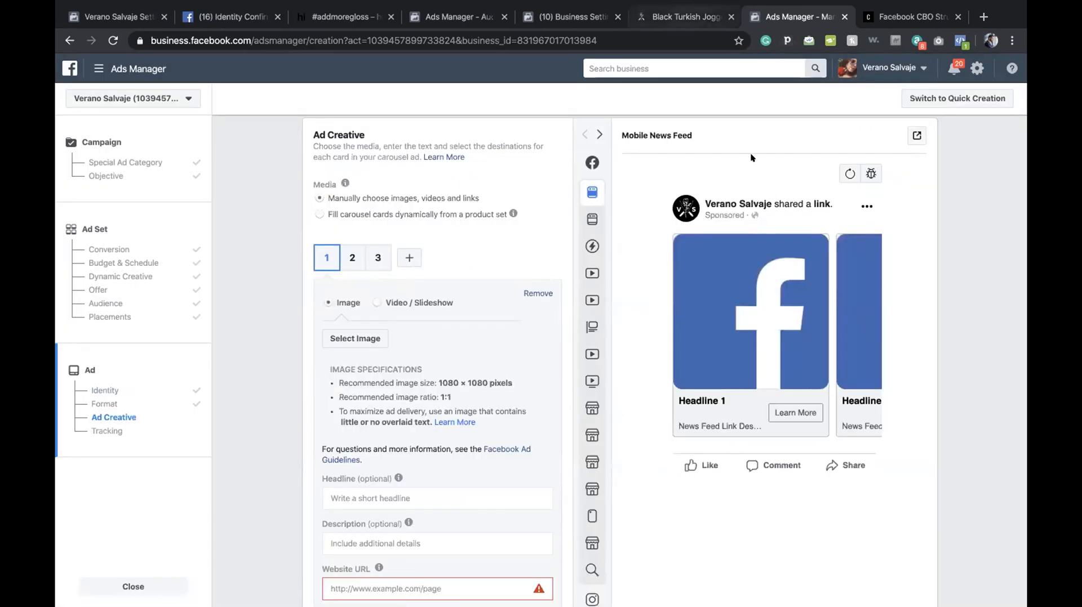
Switch to the Verano Salvaje store page, open the Mar Muerto collection and look through its products.
key(ctrl+shift+Tab)
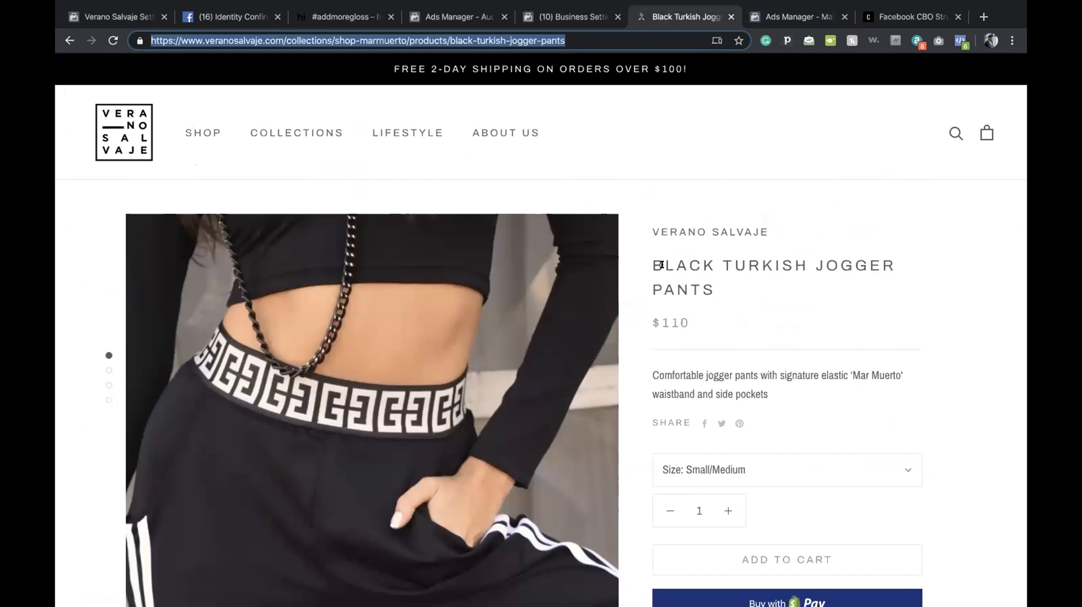
click(279, 134)
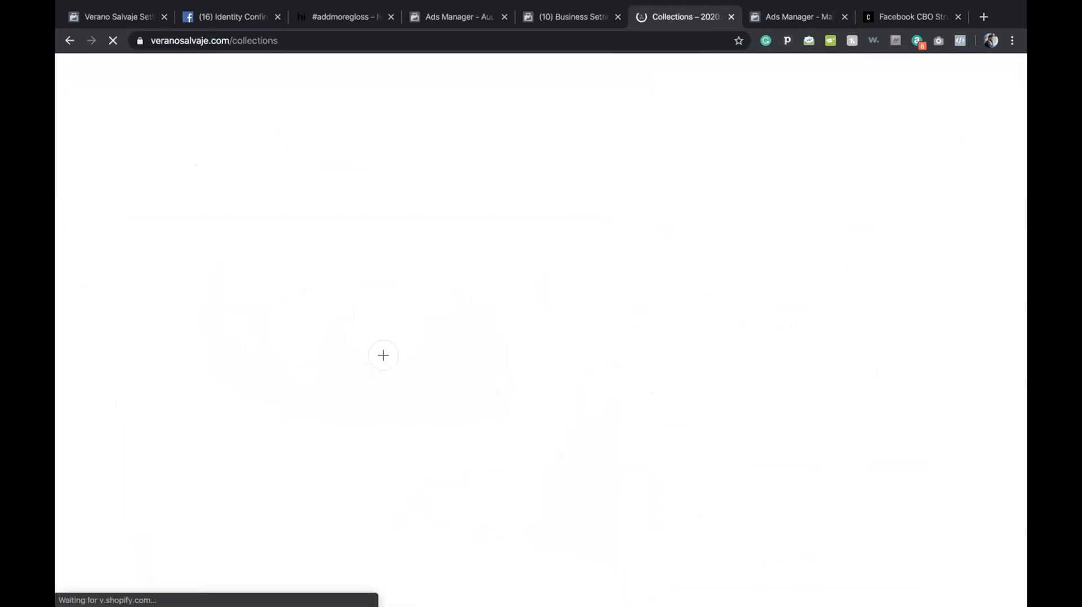
scroll(383, 355, down, 10)
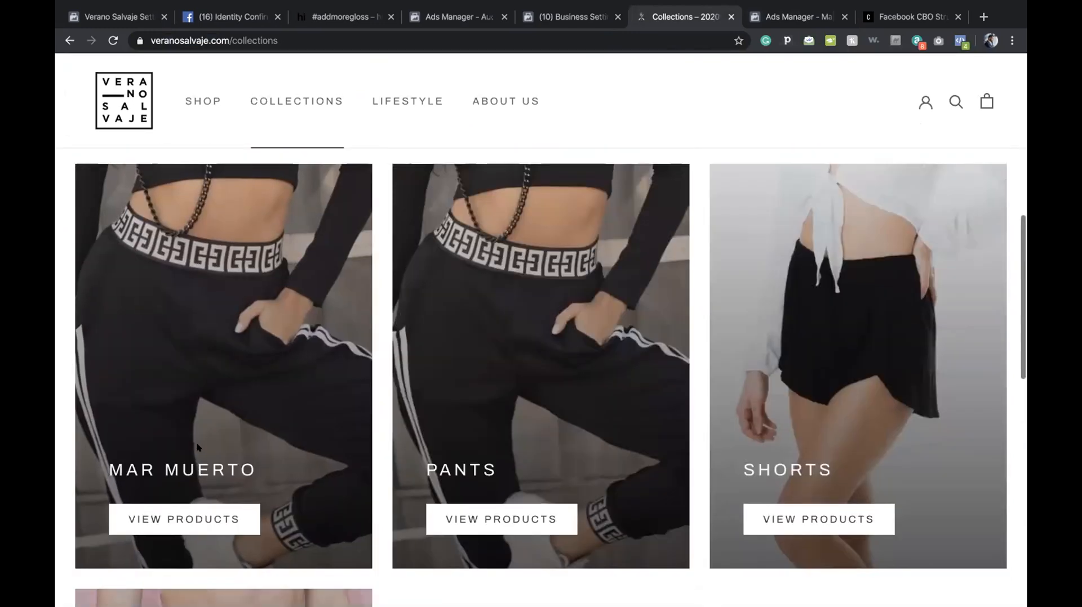
click(198, 518)
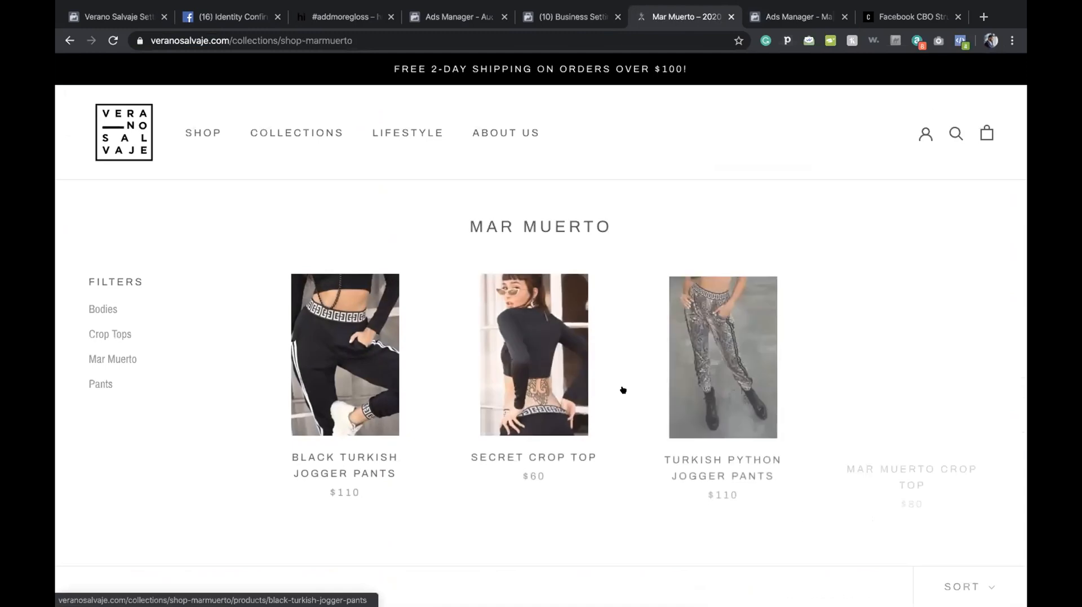
scroll(644, 408, down, 2)
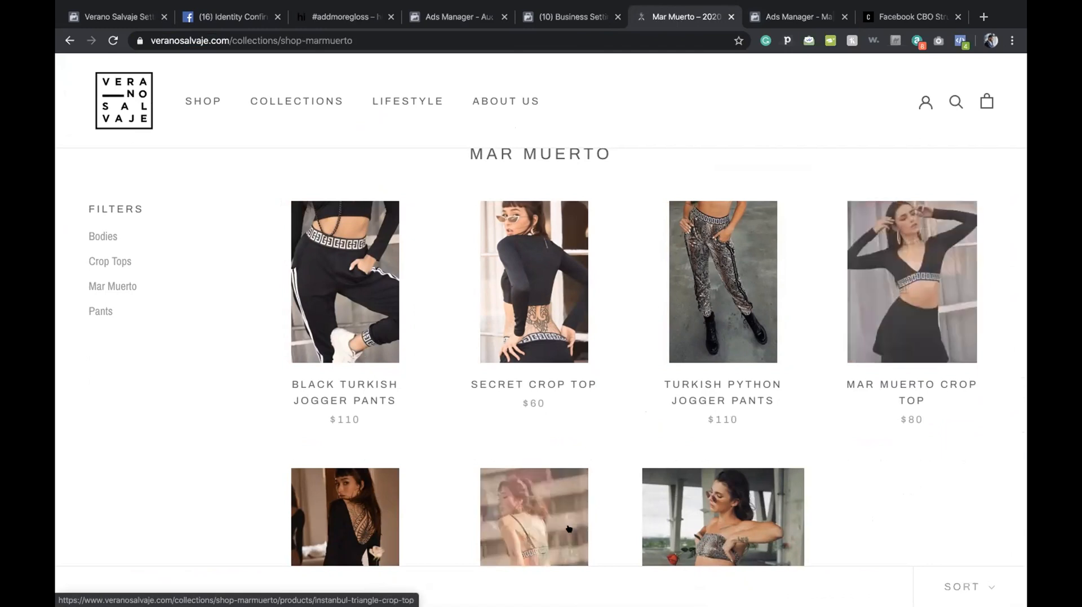
scroll(556, 507, down, 3)
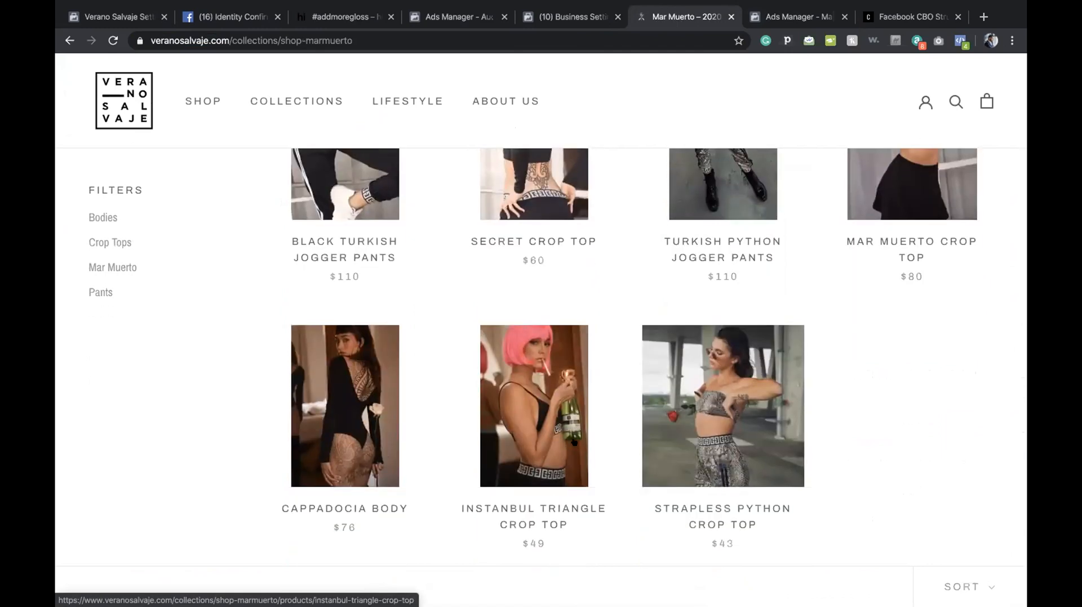
scroll(574, 443, up, 1)
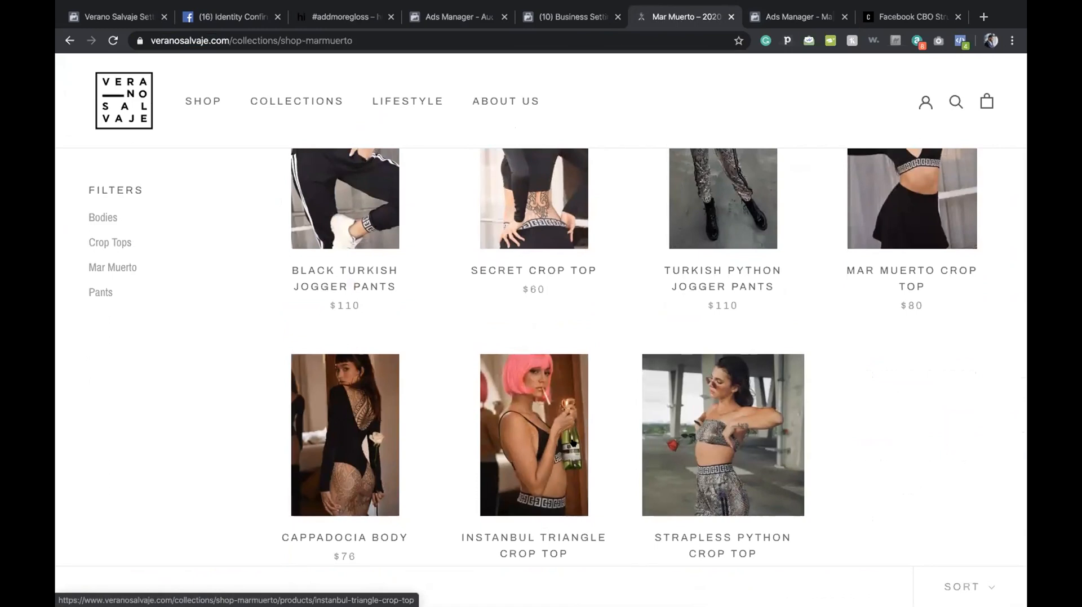
Return to Ads Manager and assign the second 1368 × 1368 EDITED_IMAGE from the account images to the first carousel card.
click(783, 16)
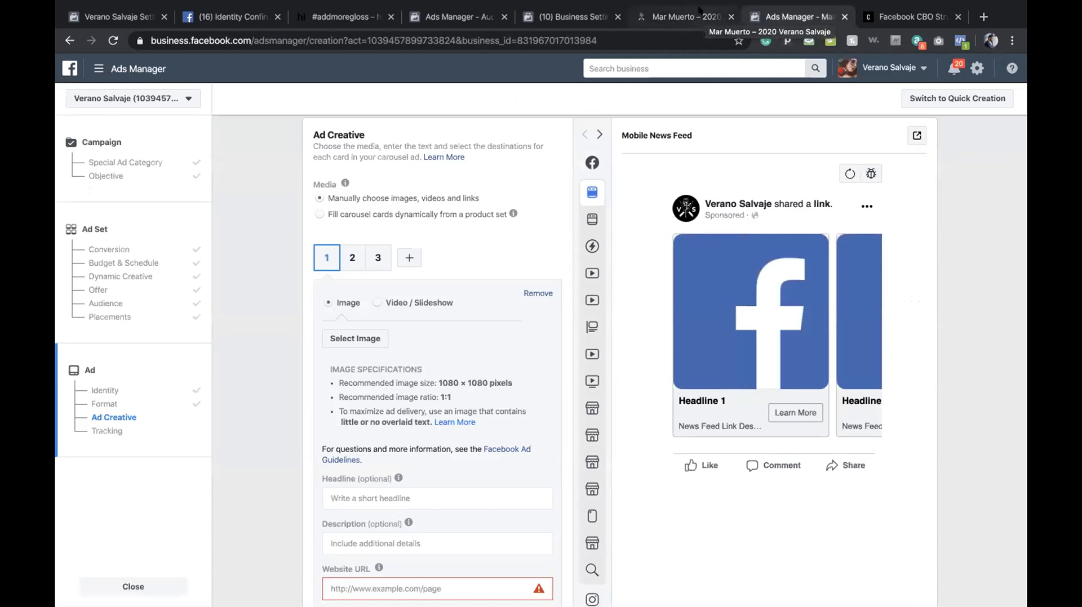
click(334, 340)
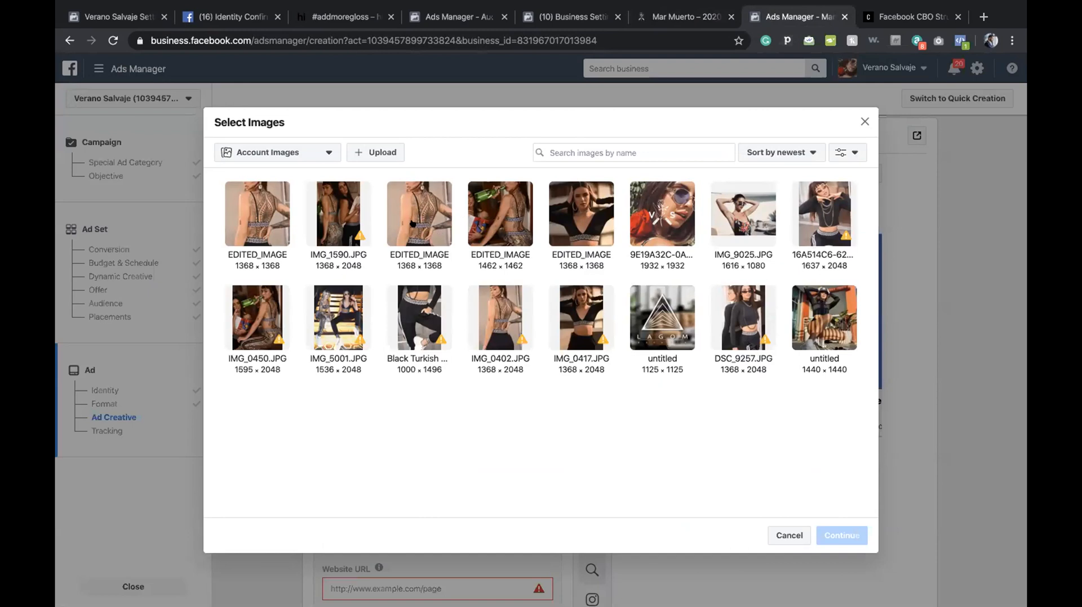
click(412, 225)
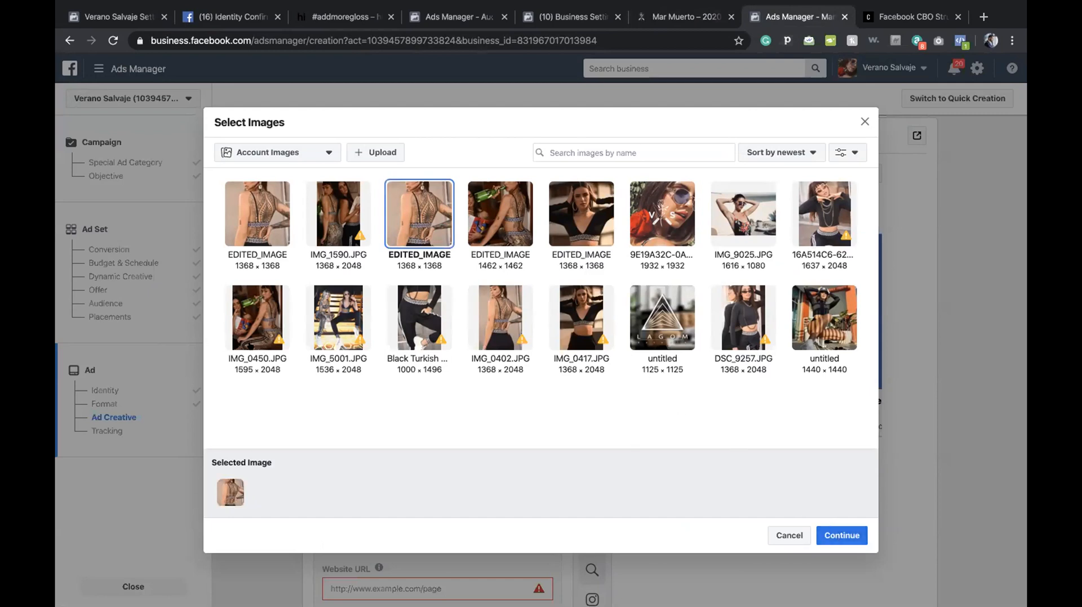
click(832, 534)
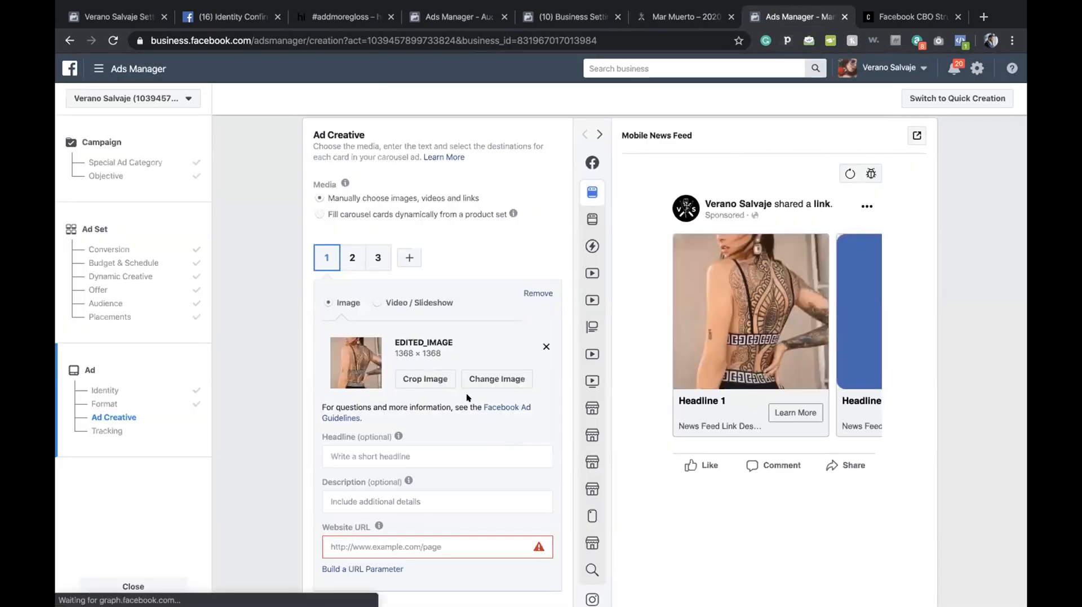
Switch to the Verano Salvaje store page, open the Instanbul Triangle Crop Top product and look through its photos.
click(670, 18)
click(601, 45)
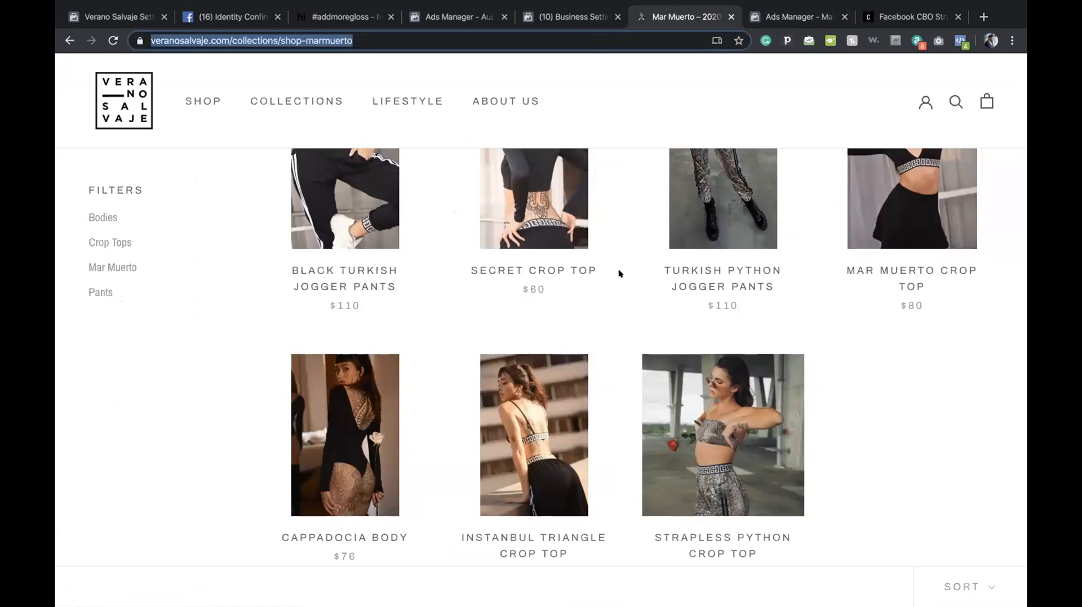
key(Return)
click(391, 162)
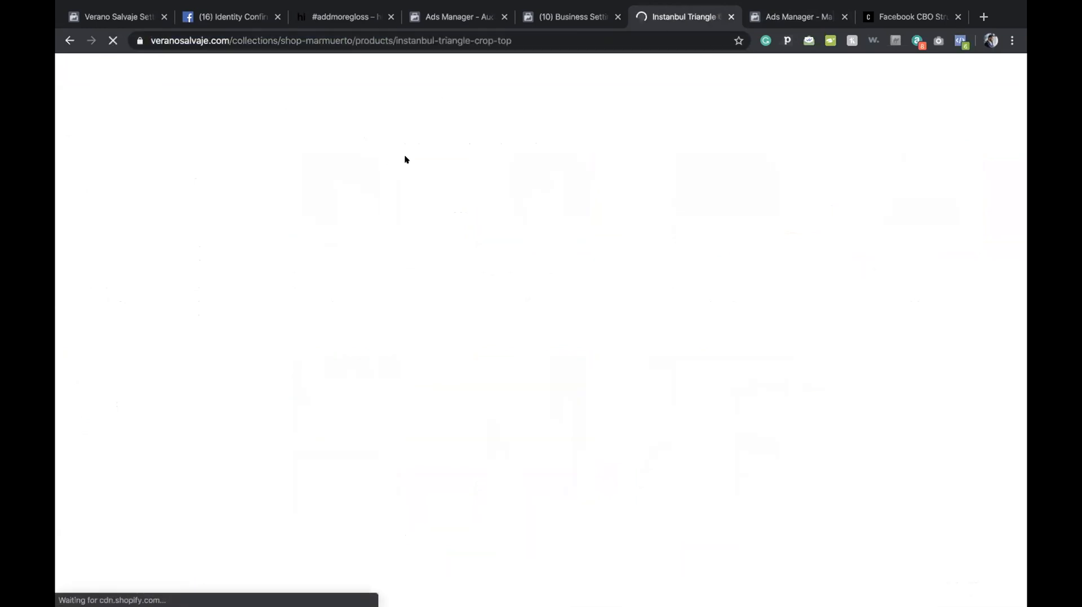
scroll(404, 160, down, 2)
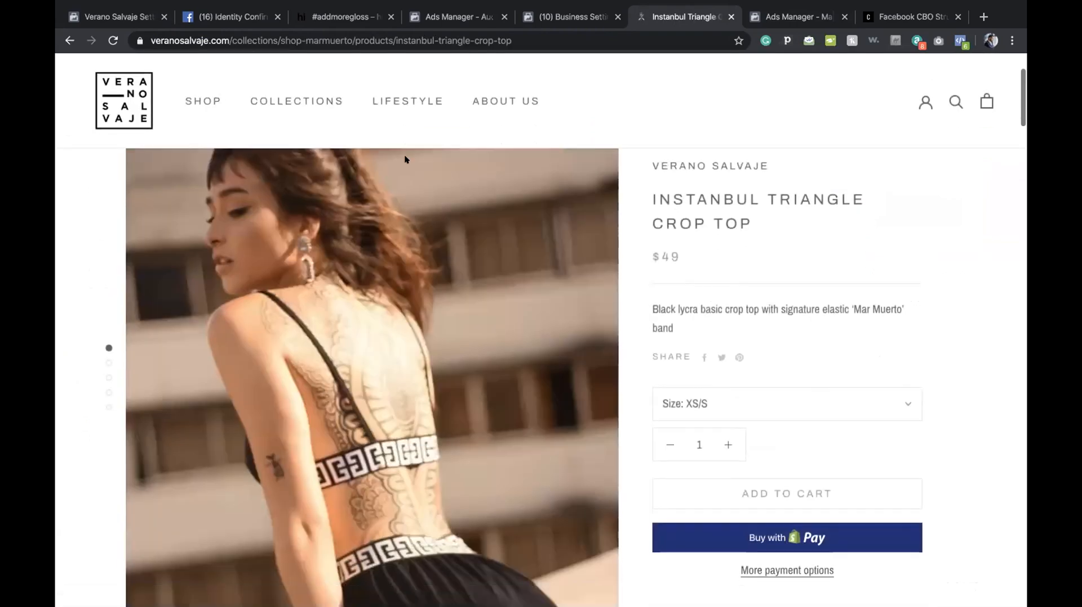
scroll(417, 169, down, 10)
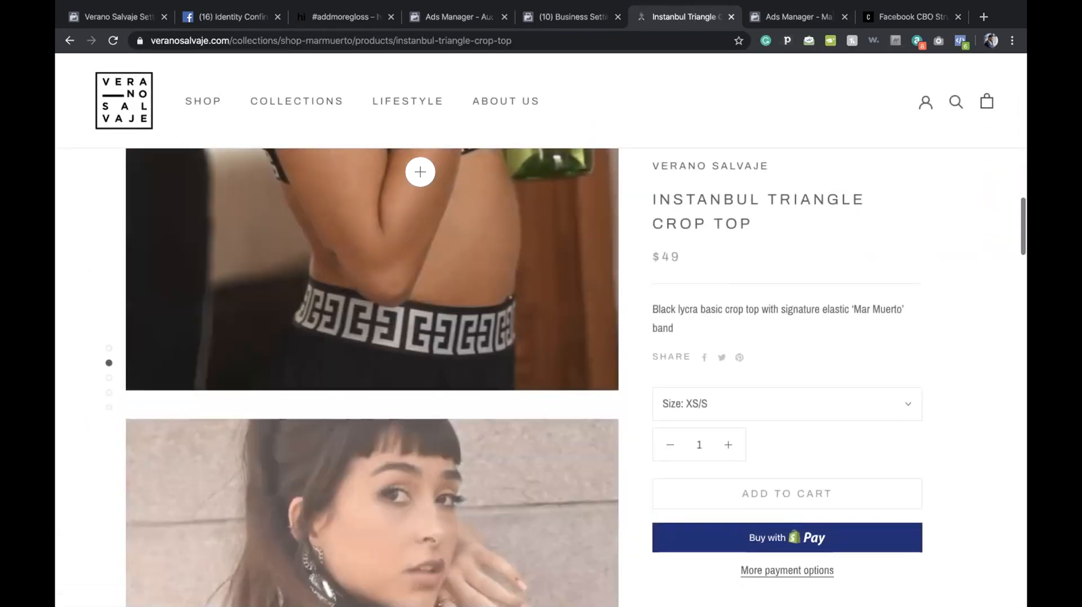
scroll(419, 172, up, 5)
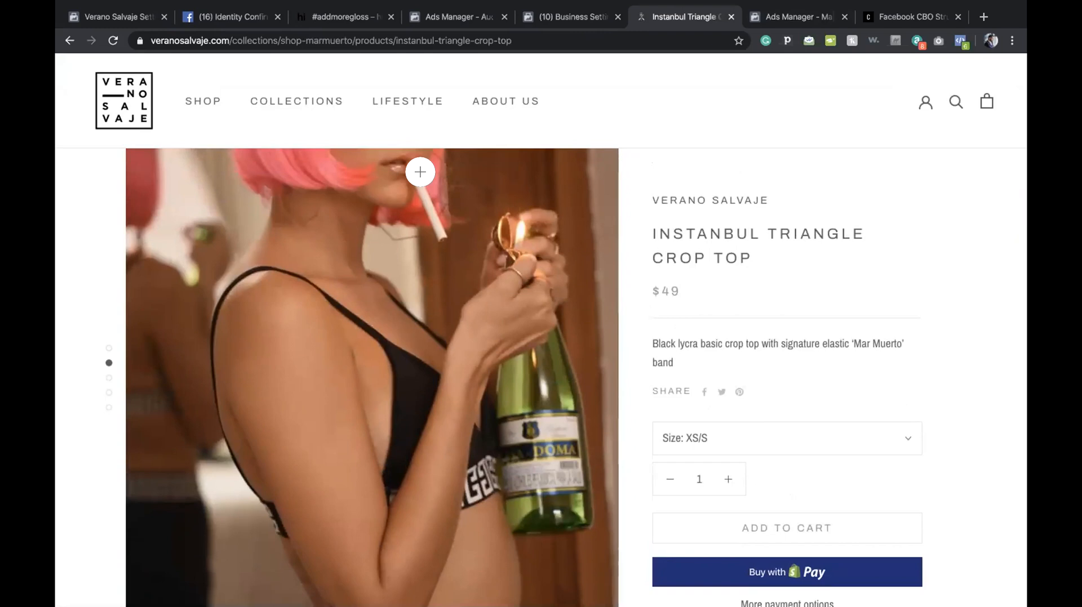
scroll(420, 172, up, 2)
scroll(420, 172, down, 1)
scroll(419, 172, down, 1)
scroll(420, 172, up, 2)
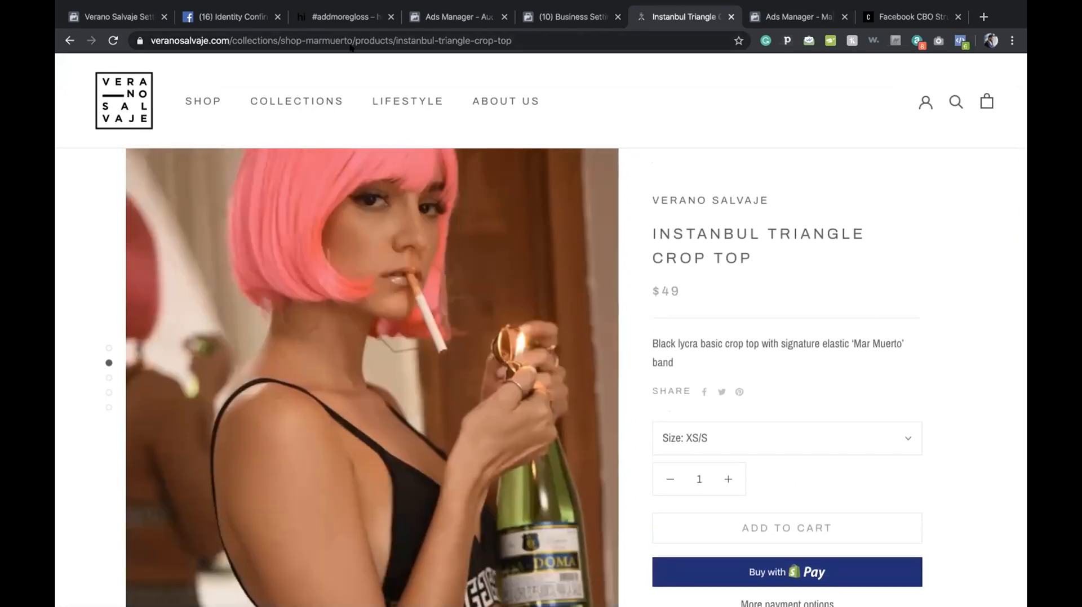
Copy the full web address of the Instanbul Triangle Crop Top product page.
click(350, 48)
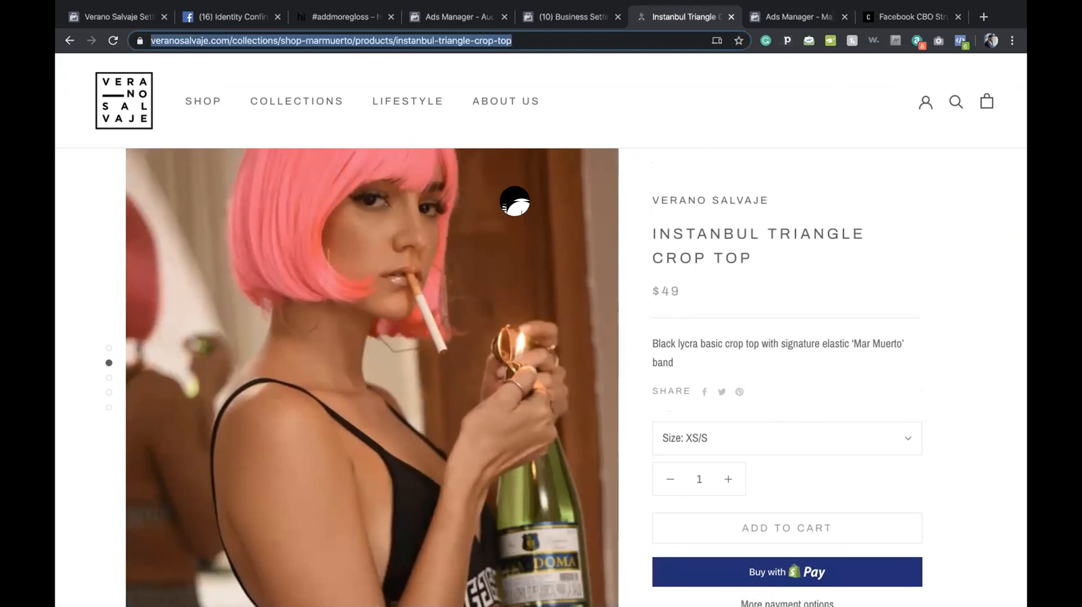
click(571, 40)
drag(570, 39, 187, 28)
key(ctrl+c)
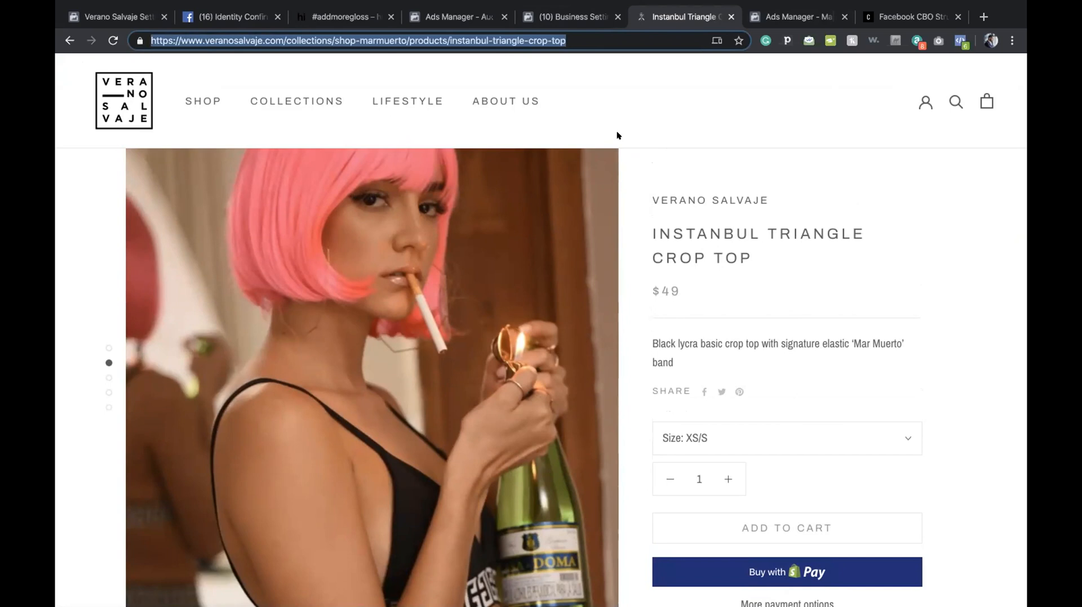
scroll(708, 147, down, 1)
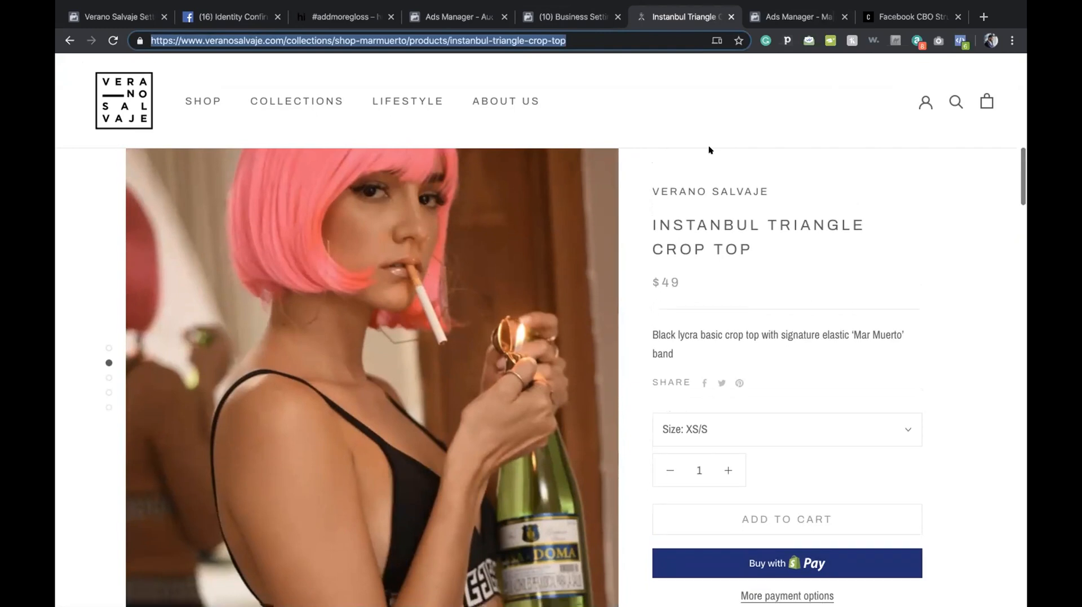
scroll(708, 147, down, 1)
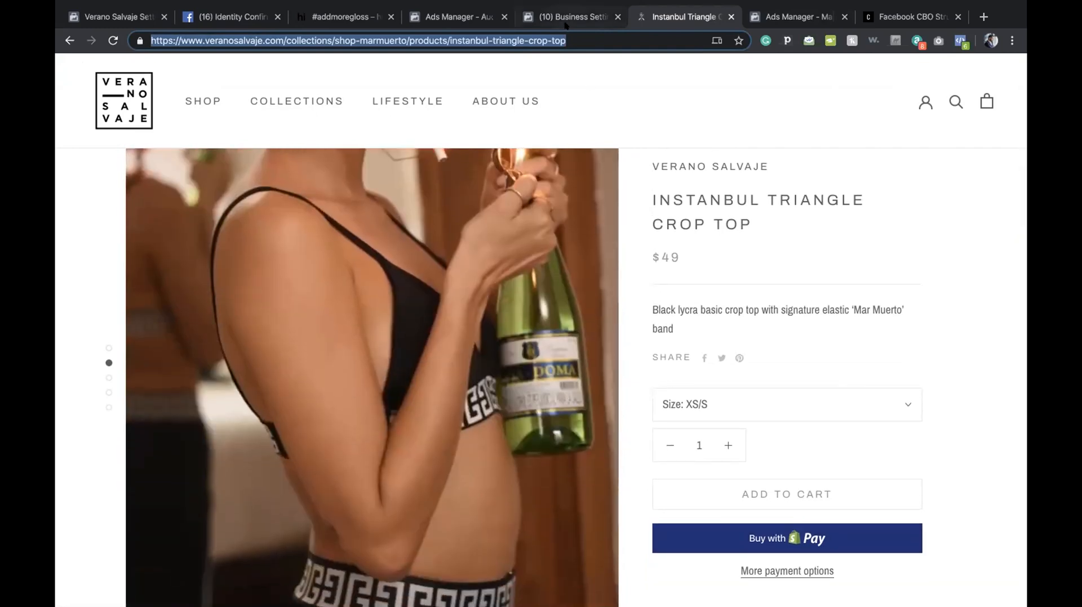
click(564, 19)
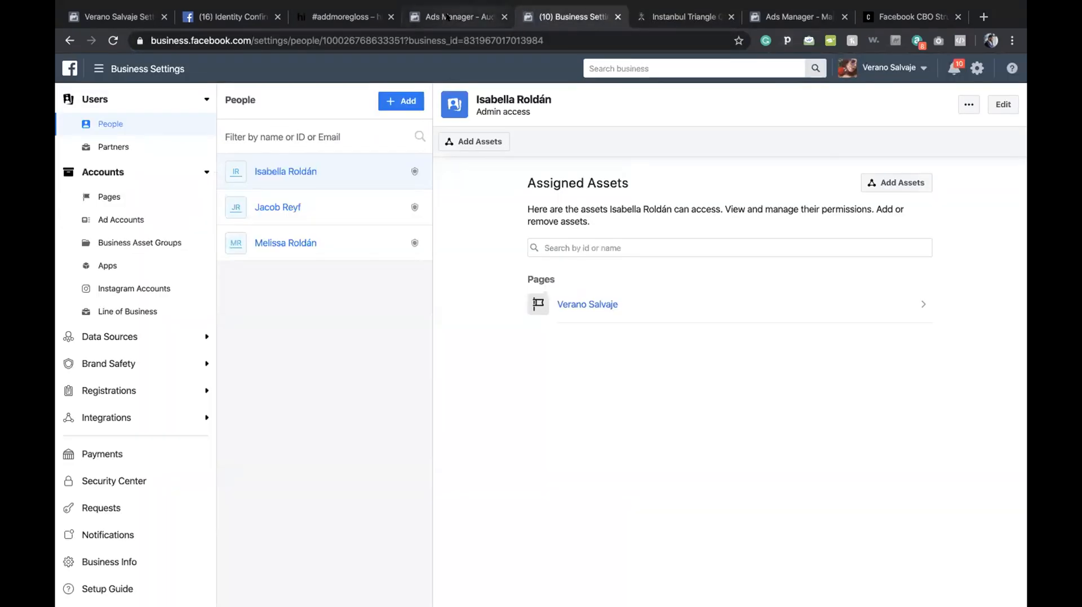
click(783, 19)
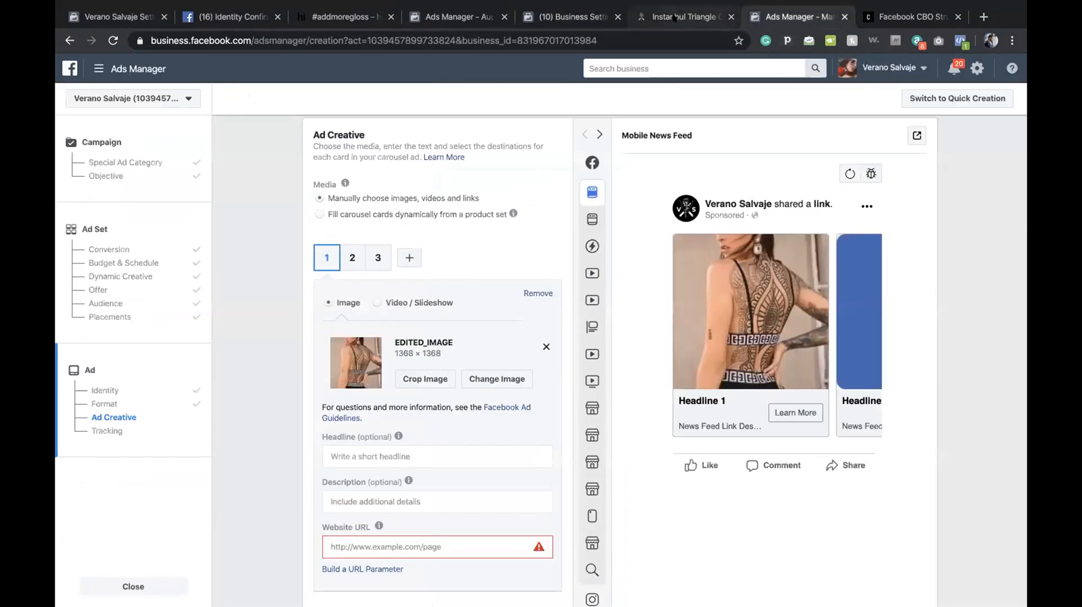
click(359, 547)
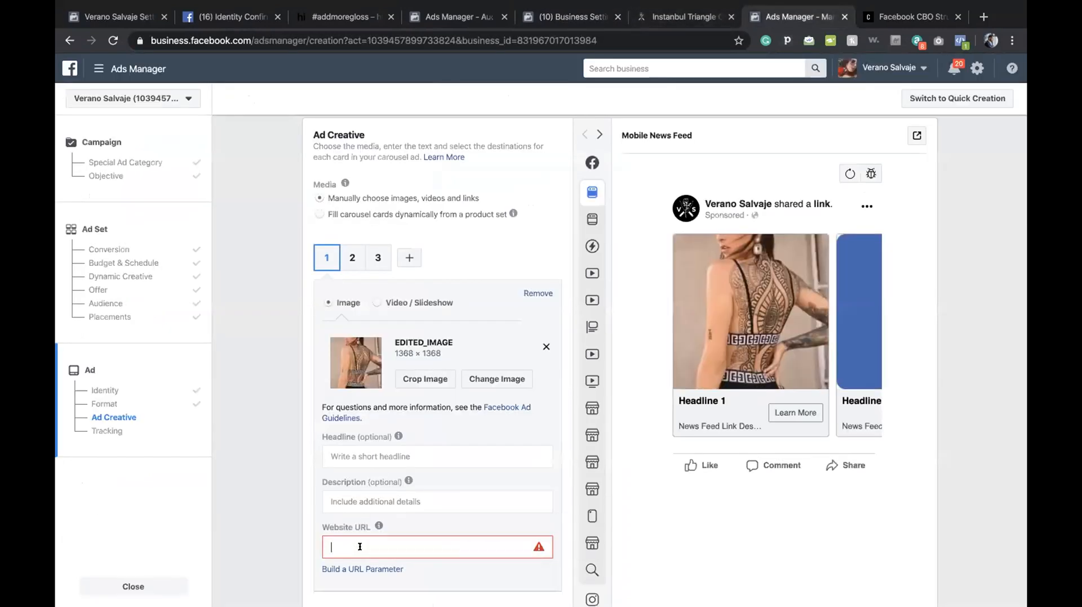
key(ctrl+v)
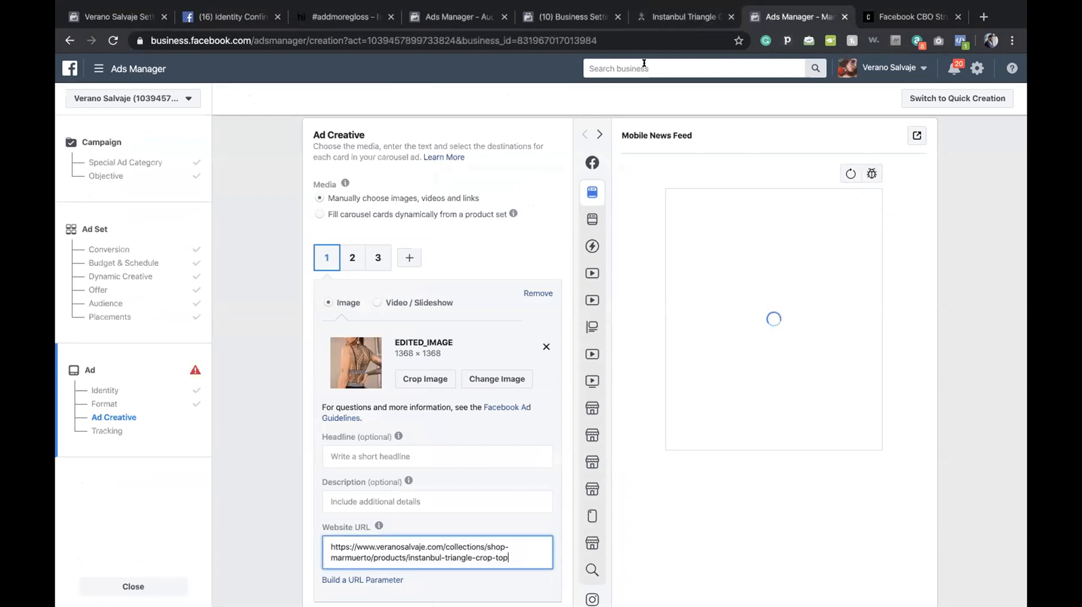
Switch back to the crop top's product page and check its available size options.
click(666, 18)
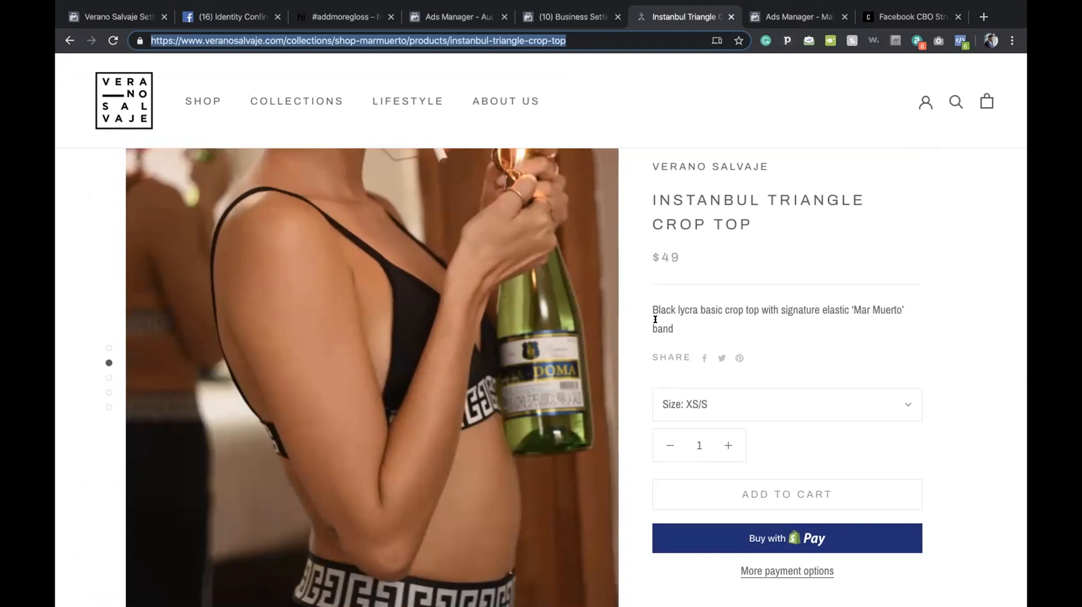
scroll(654, 320, down, 2)
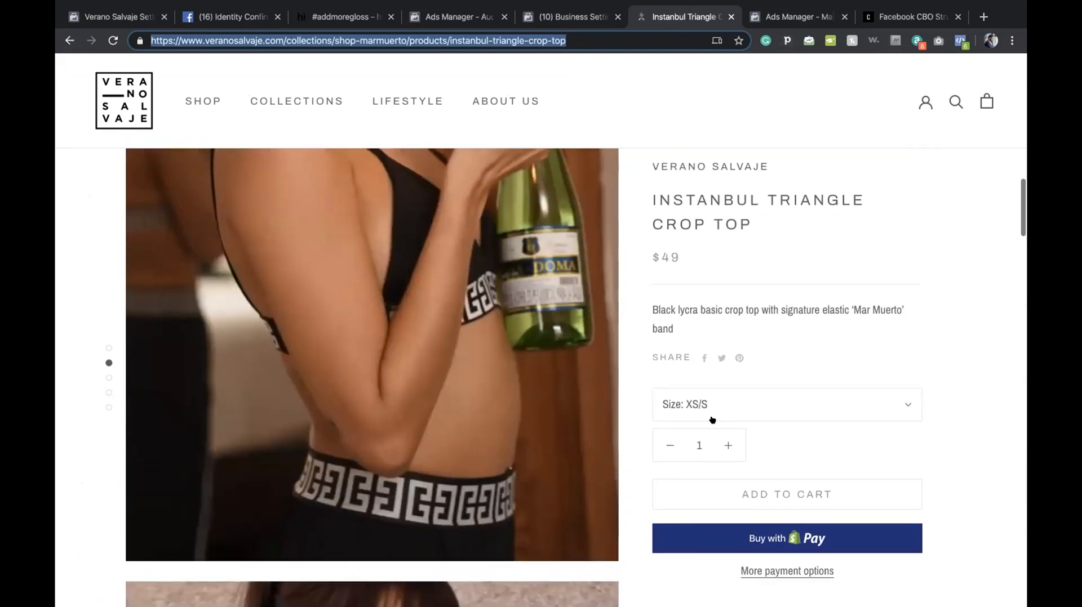
click(725, 409)
click(741, 405)
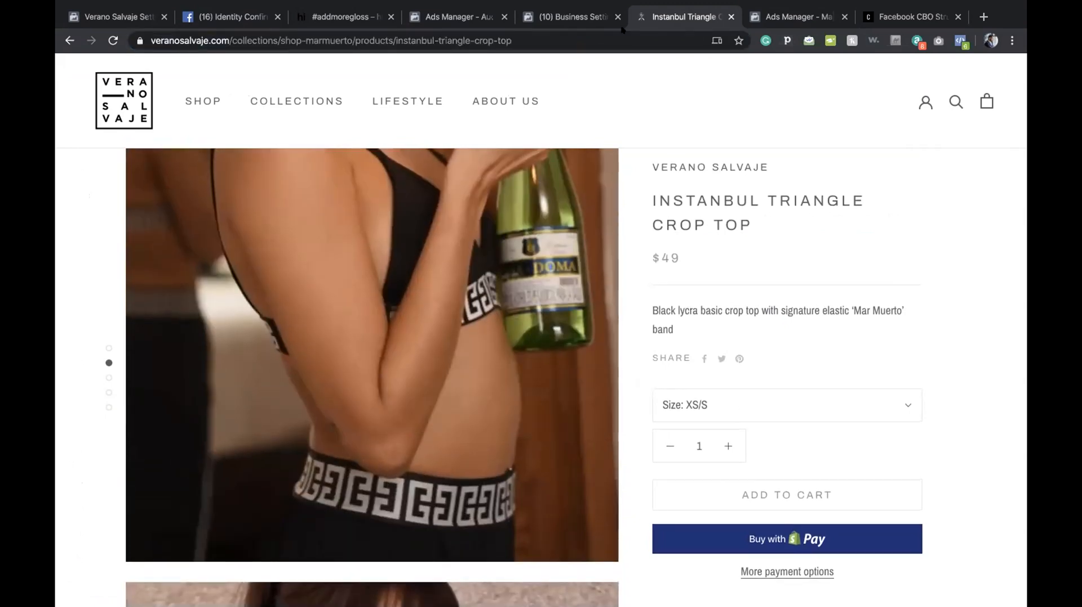
click(741, 406)
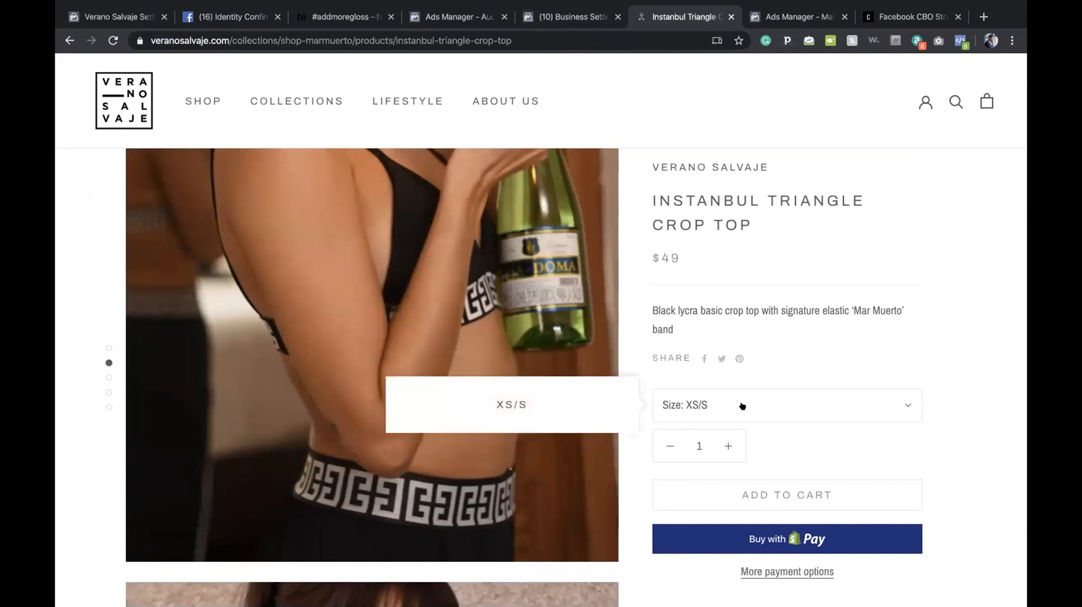
click(789, 412)
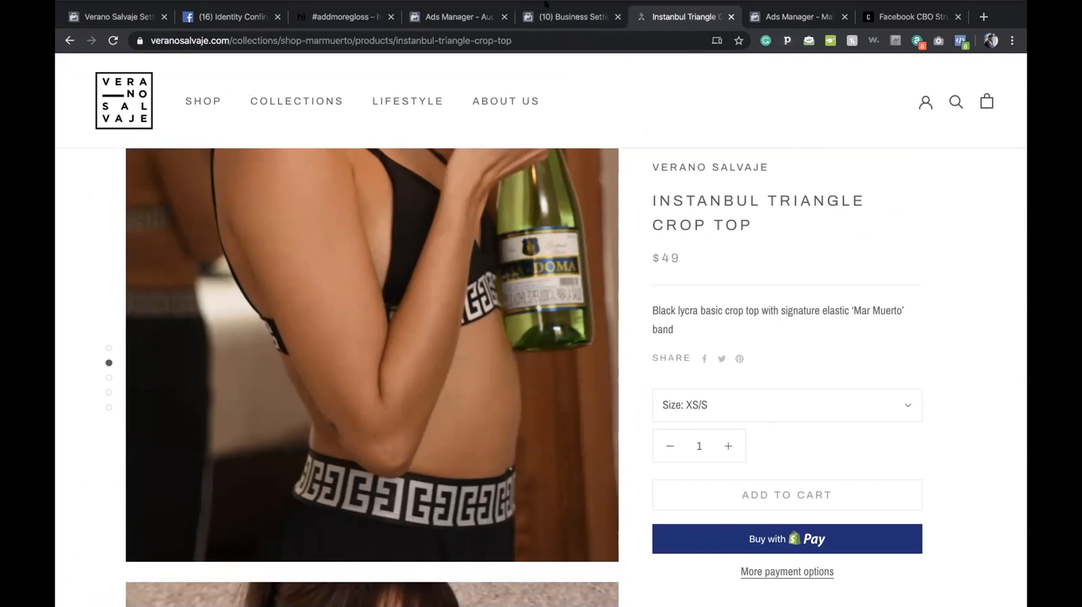
mouse_move(545, 4)
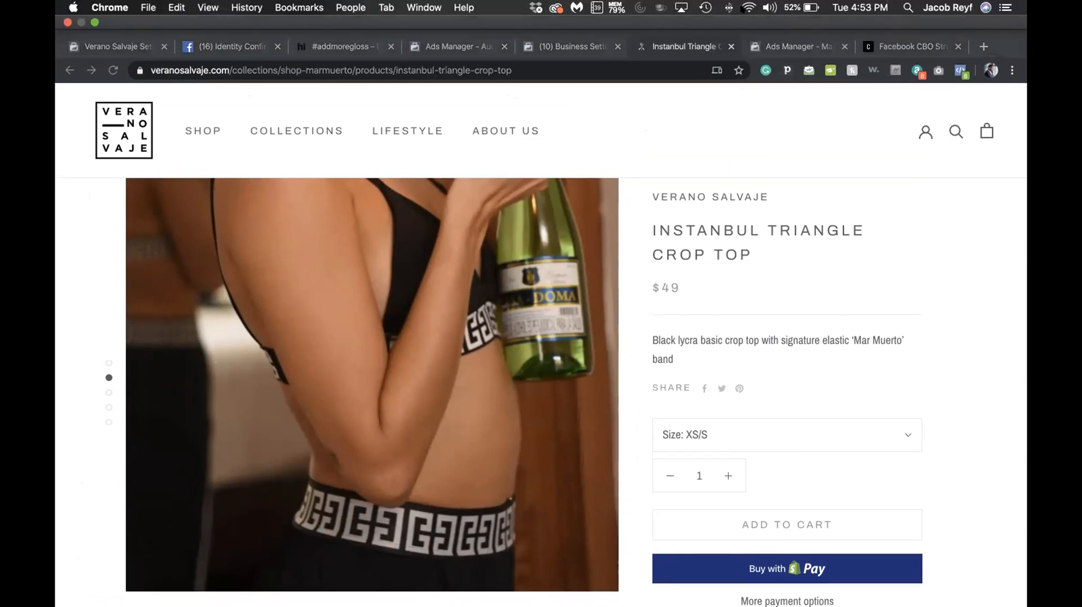
click(744, 7)
key(Escape)
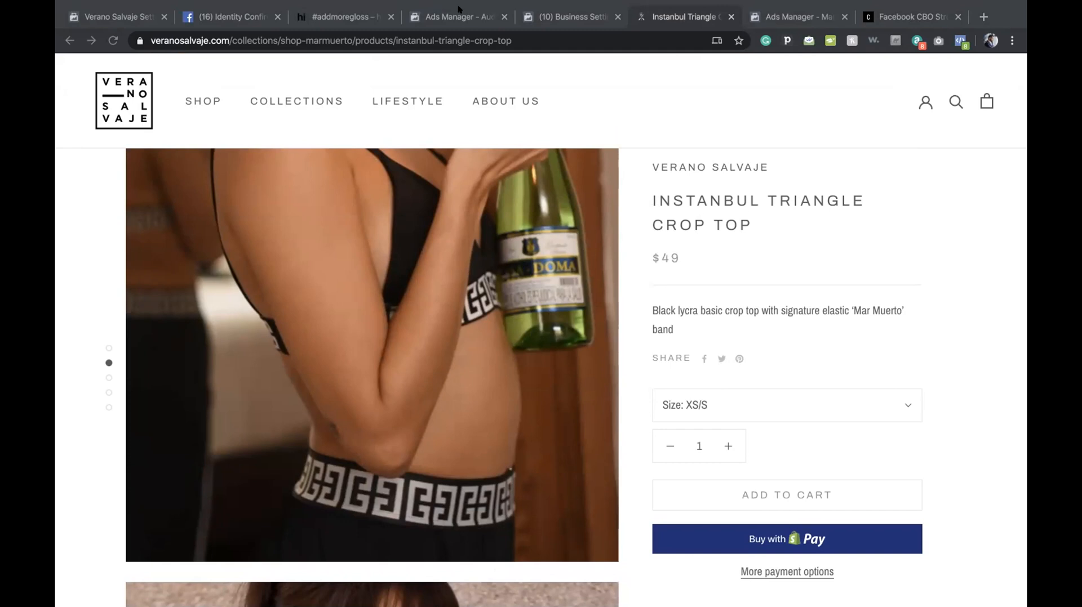
click(597, 90)
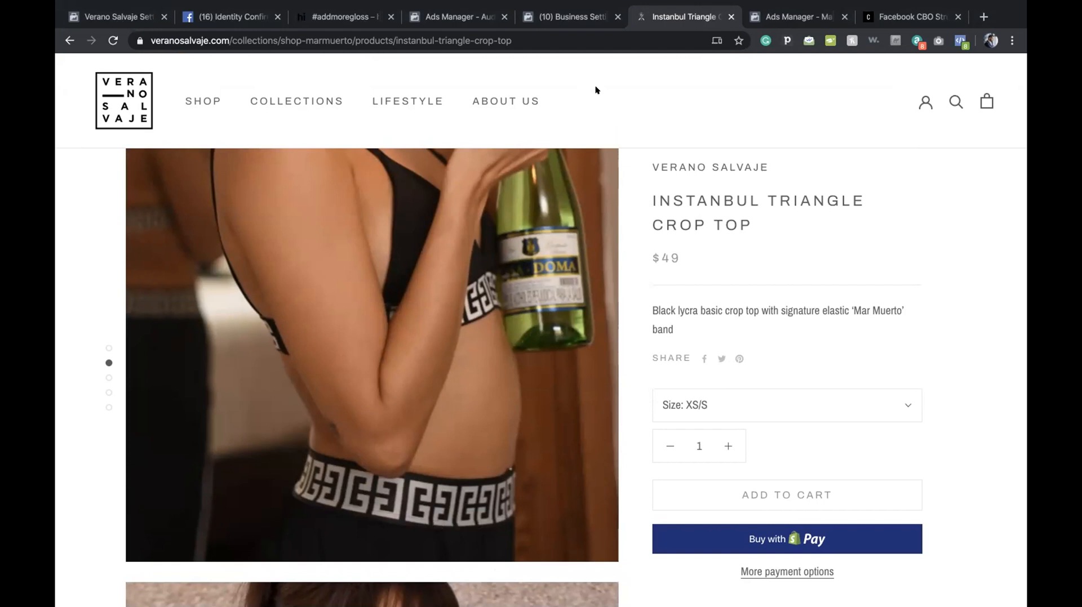
key(super+Tab)
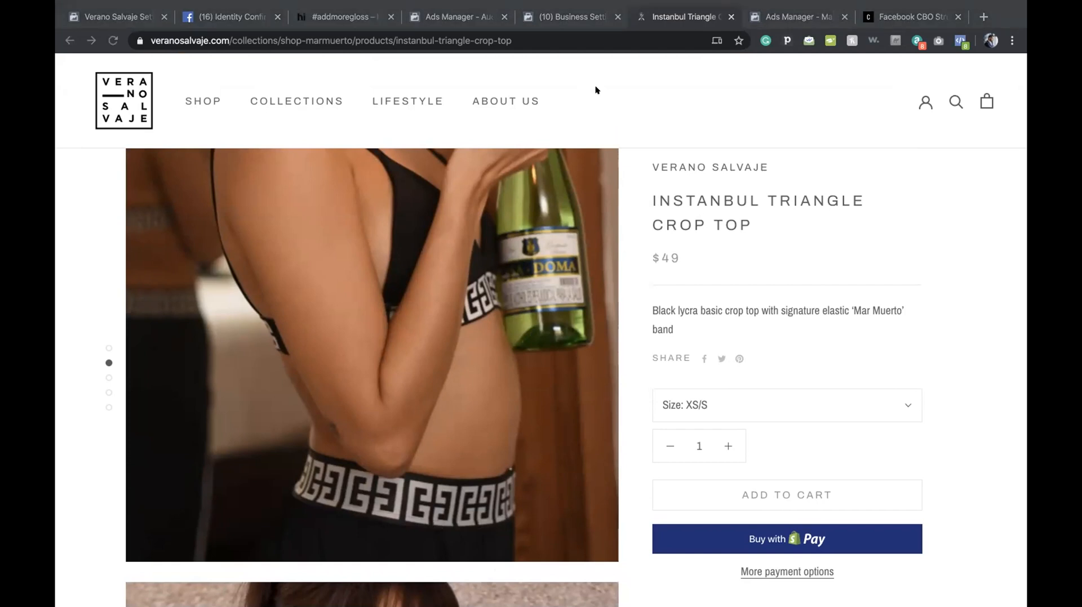
Highlight the crop top's description and examine the rest of the product page, including its photos and the You May Also Like products.
triple_click(643, 307)
scroll(806, 311, down, 10)
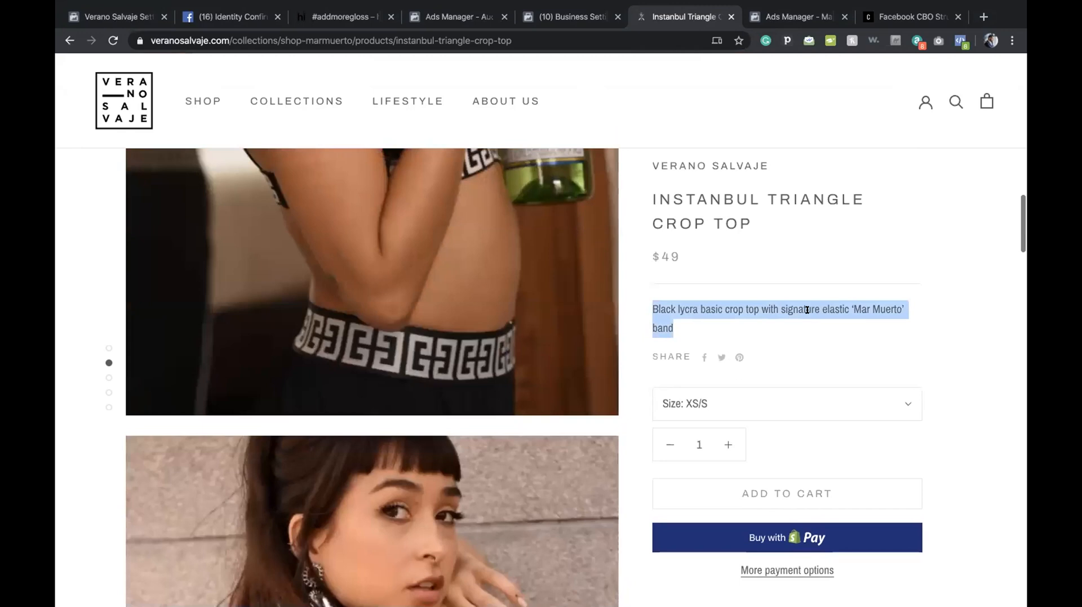
scroll(807, 311, down, 5)
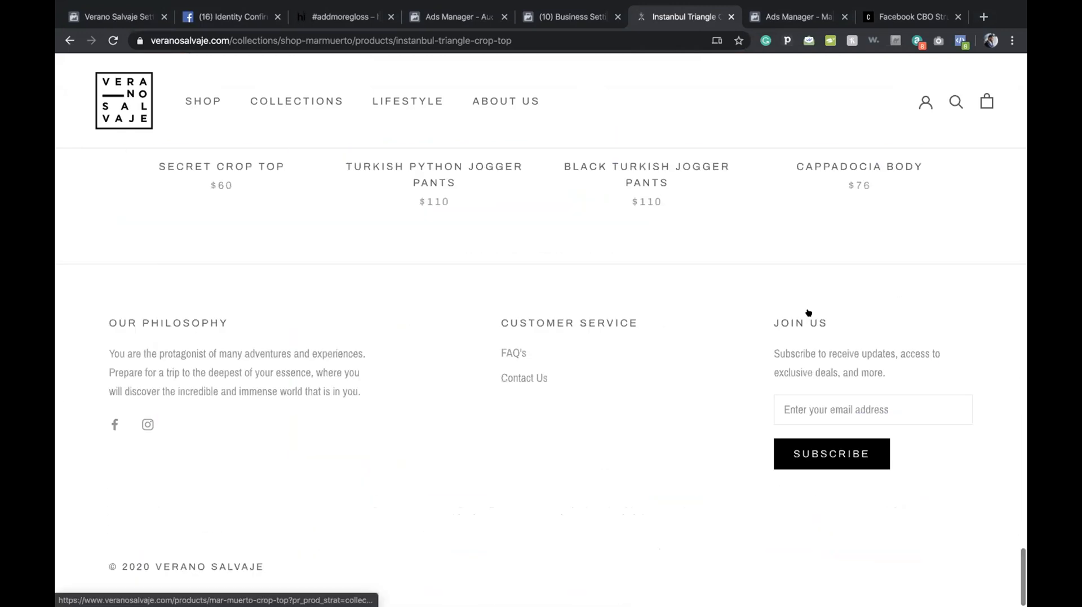
scroll(807, 312, up, 10)
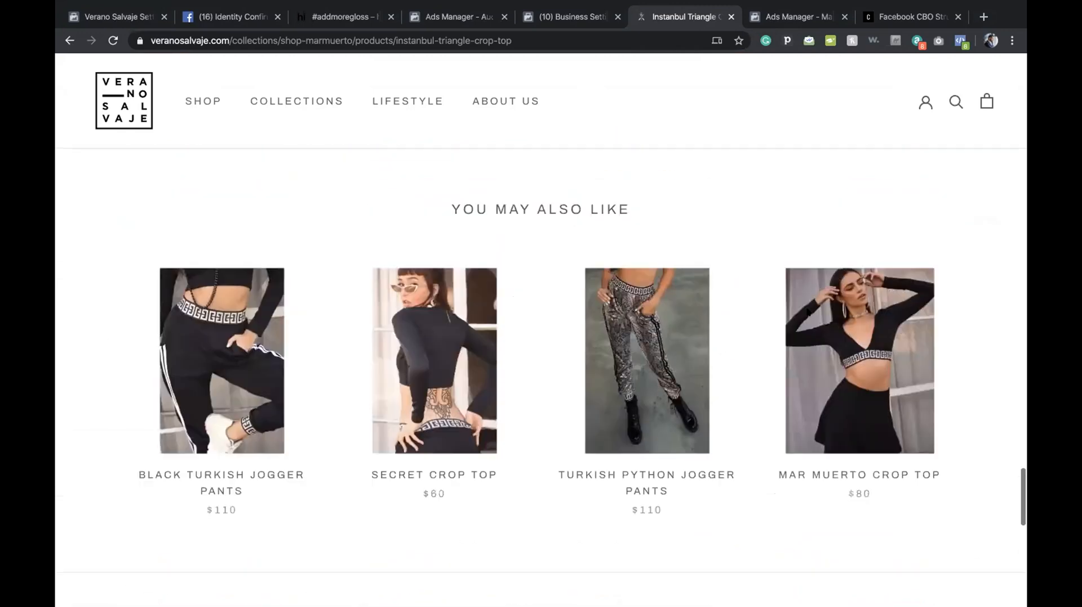
scroll(807, 312, up, 6)
scroll(807, 310, down, 6)
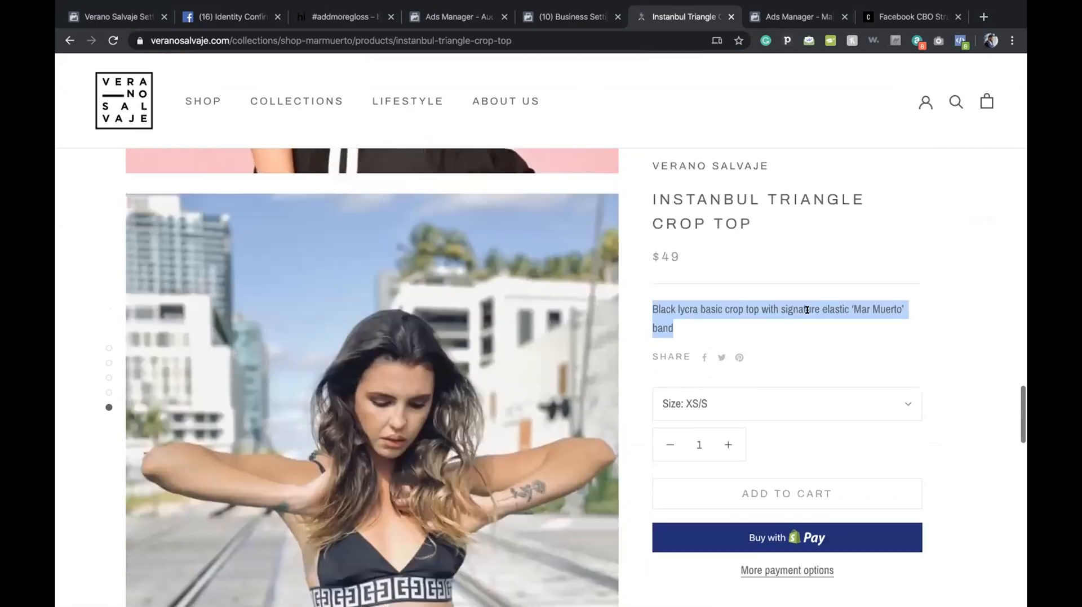
scroll(807, 310, up, 1)
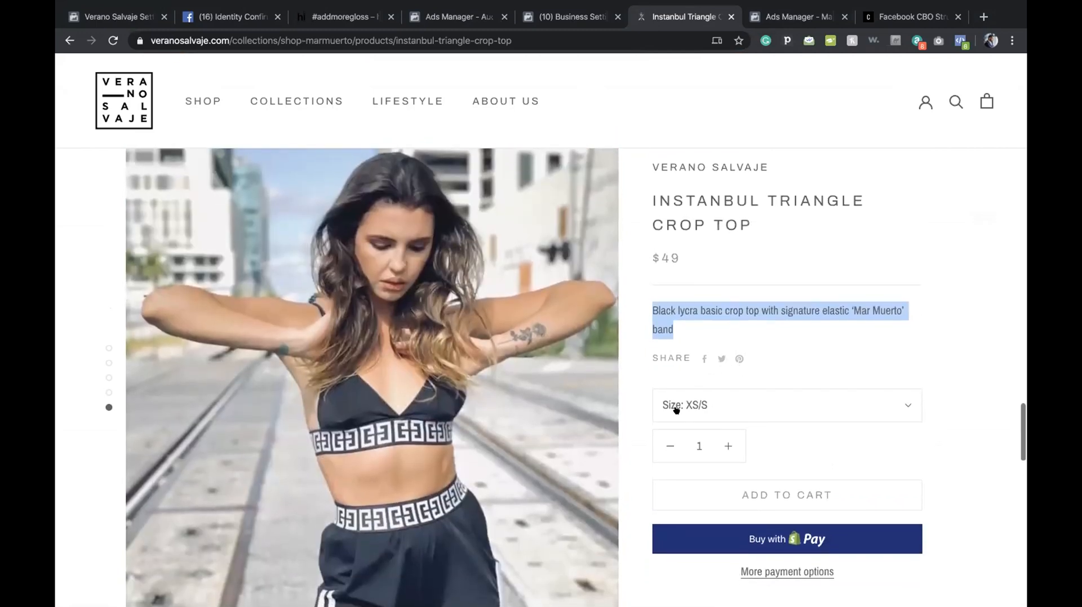
scroll(789, 568, down, 3)
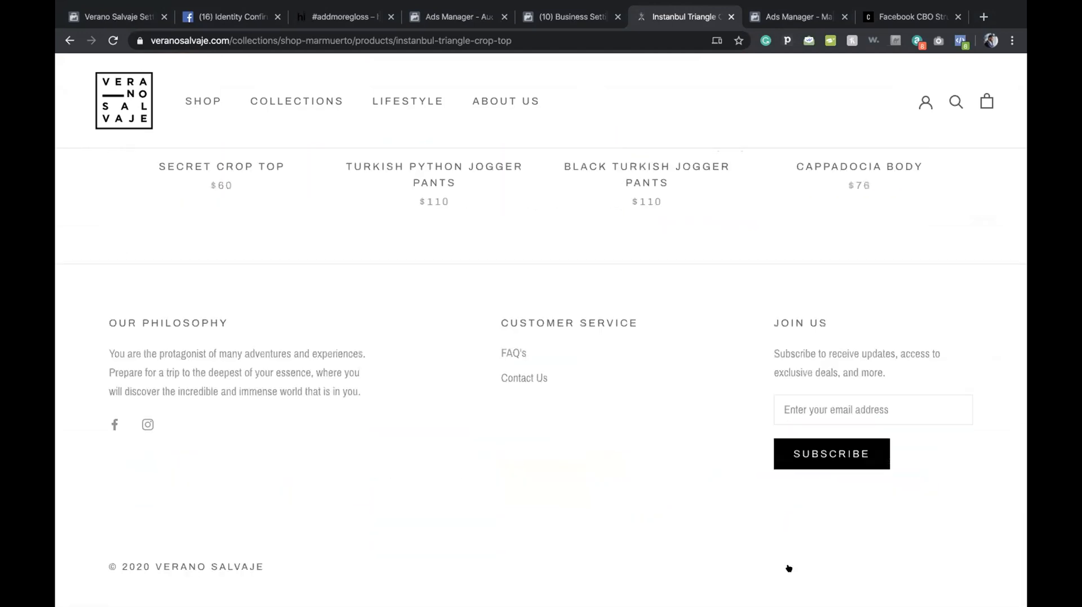
scroll(791, 567, up, 15)
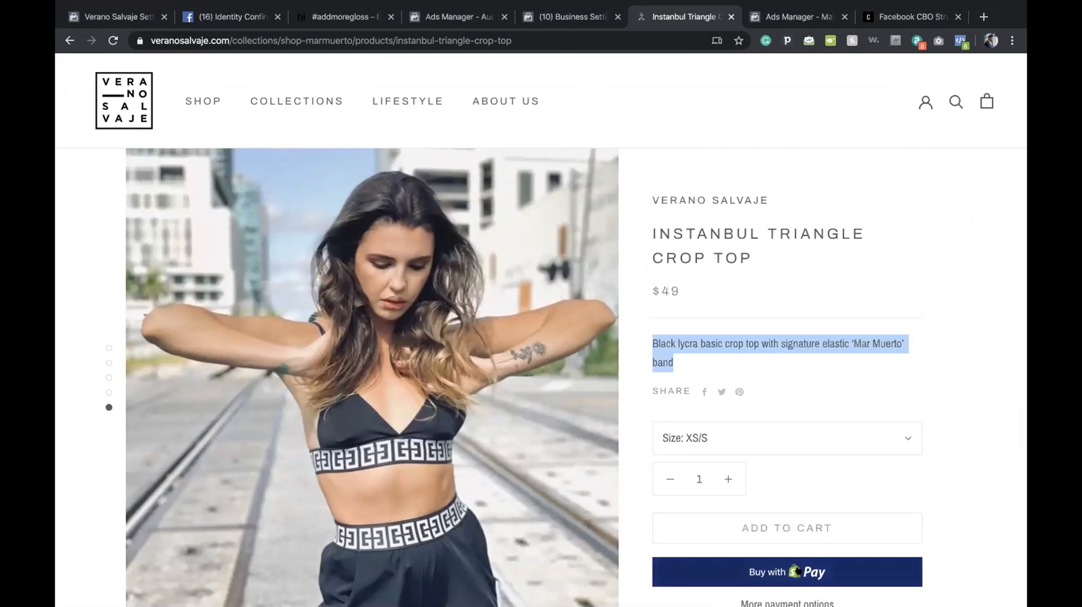
scroll(801, 570, down, 10)
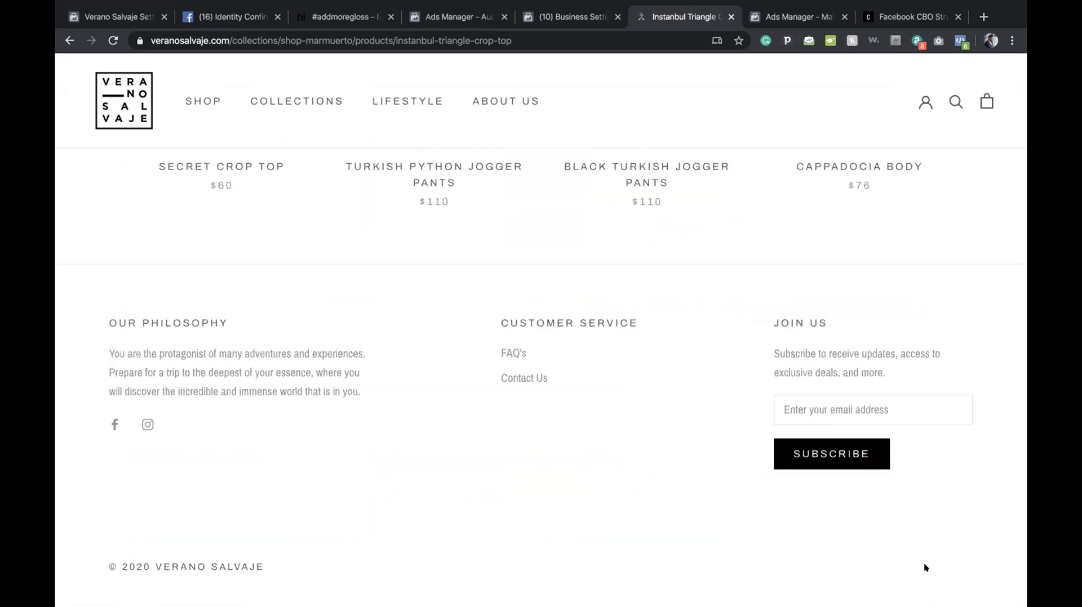
scroll(779, 533, up, 5)
scroll(774, 528, up, 6)
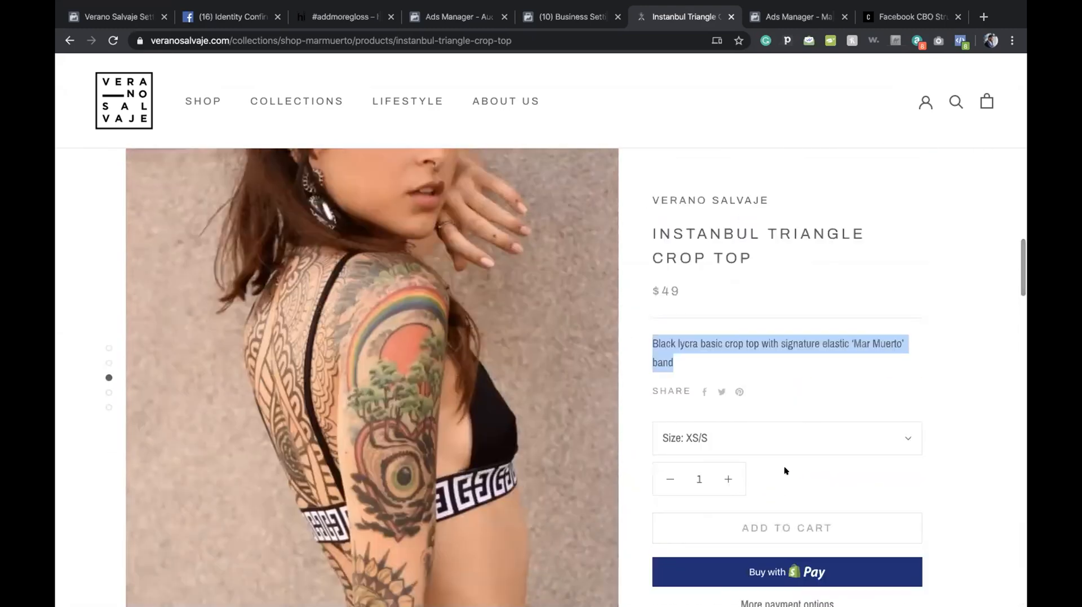
scroll(784, 471, down, 1)
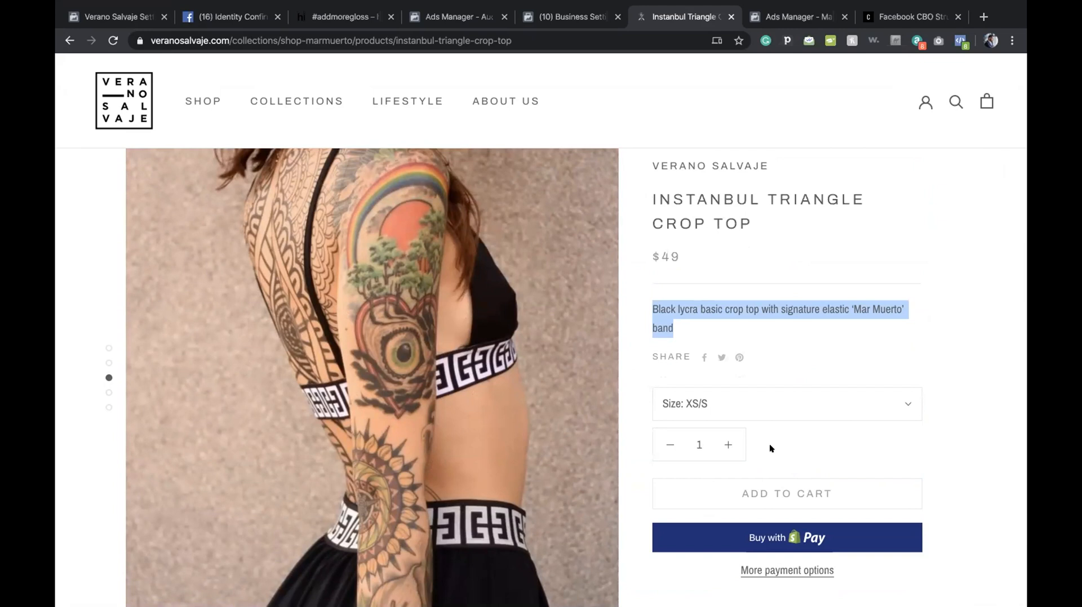
click(762, 448)
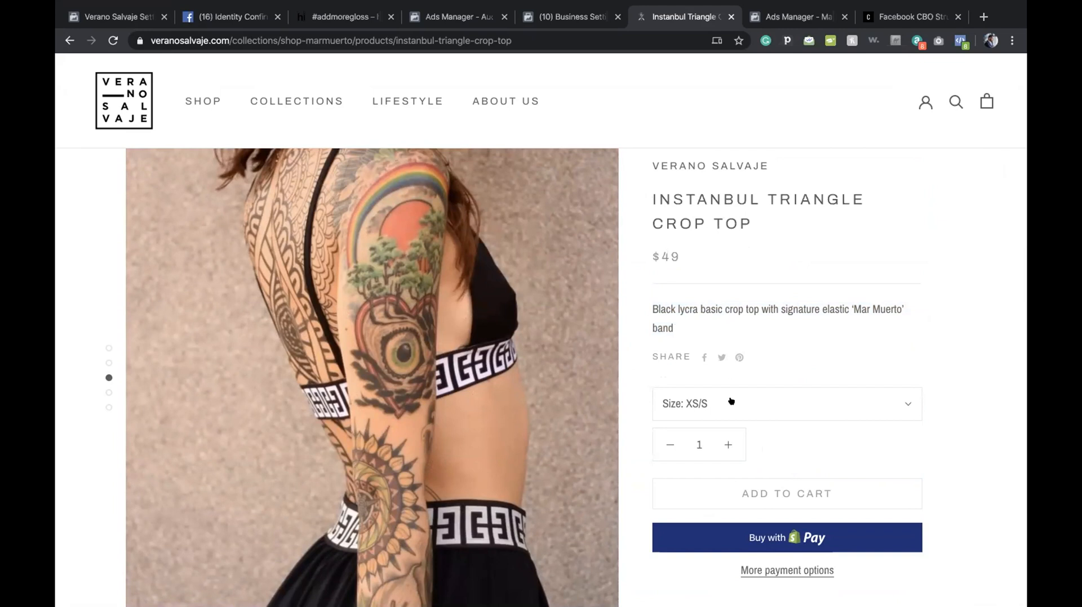
click(626, 17)
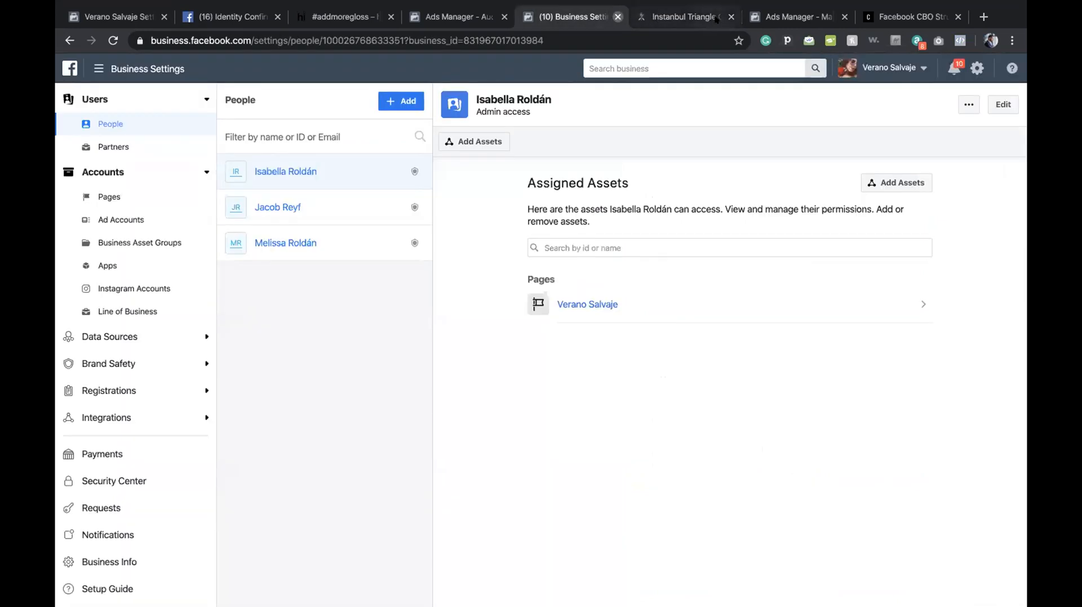
Close the Business Settings tab and set the second carousel card's image to the 1368 × 1368 EDITED_IMAGE showing the black V-neck crop top.
click(618, 17)
drag(686, 19, 558, 18)
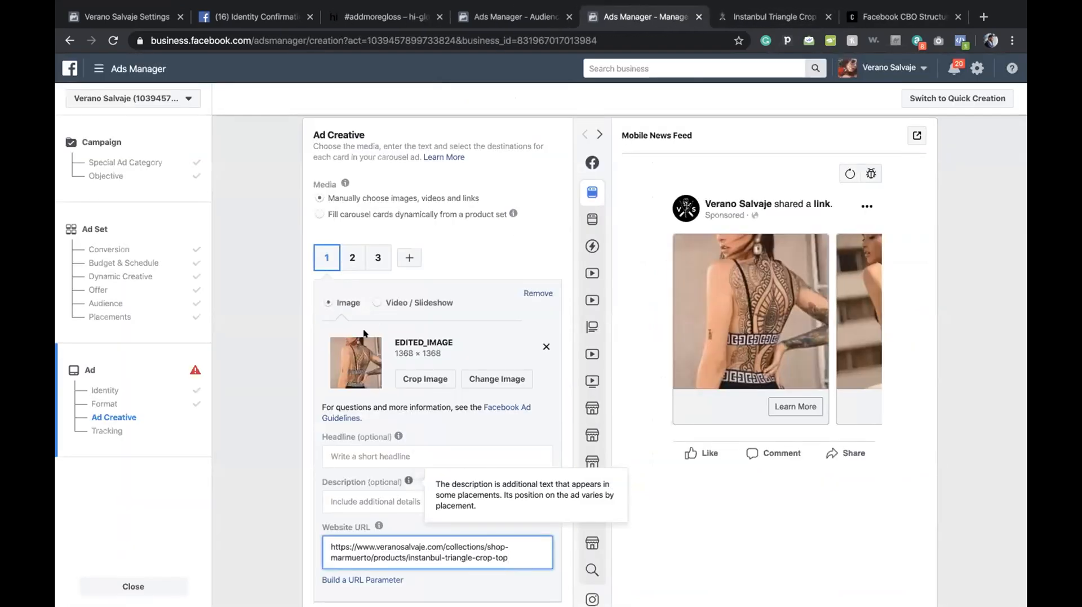
click(342, 252)
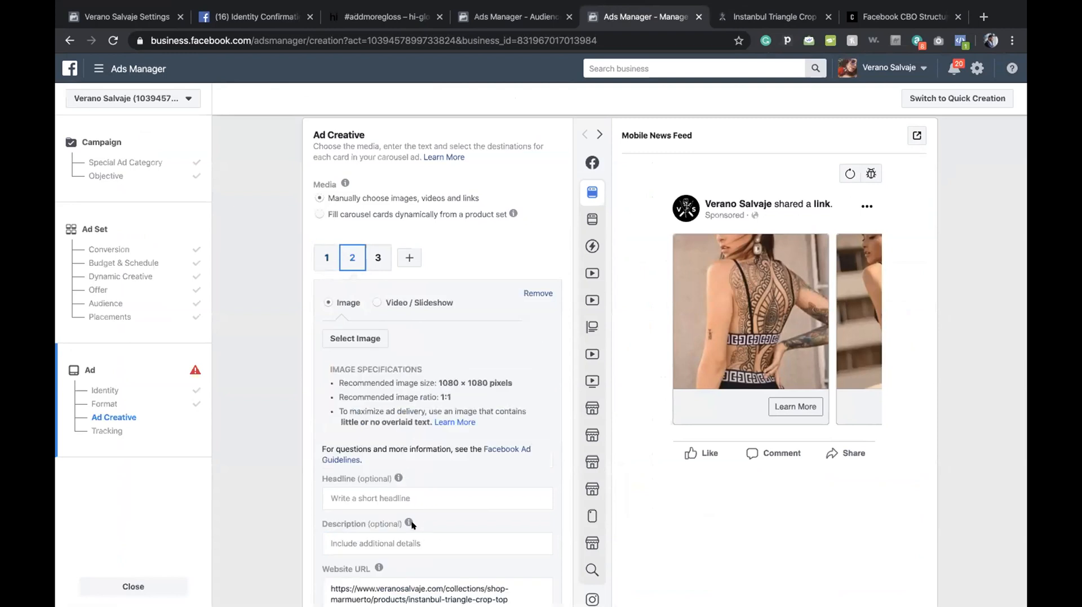
scroll(408, 529, down, 3)
scroll(372, 534, up, 2)
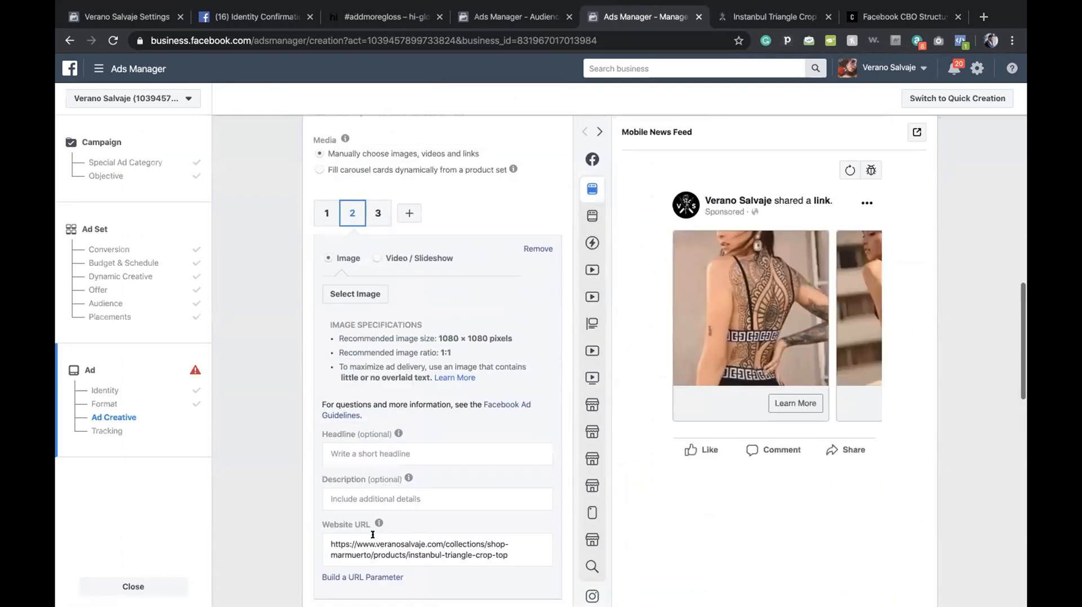
click(378, 215)
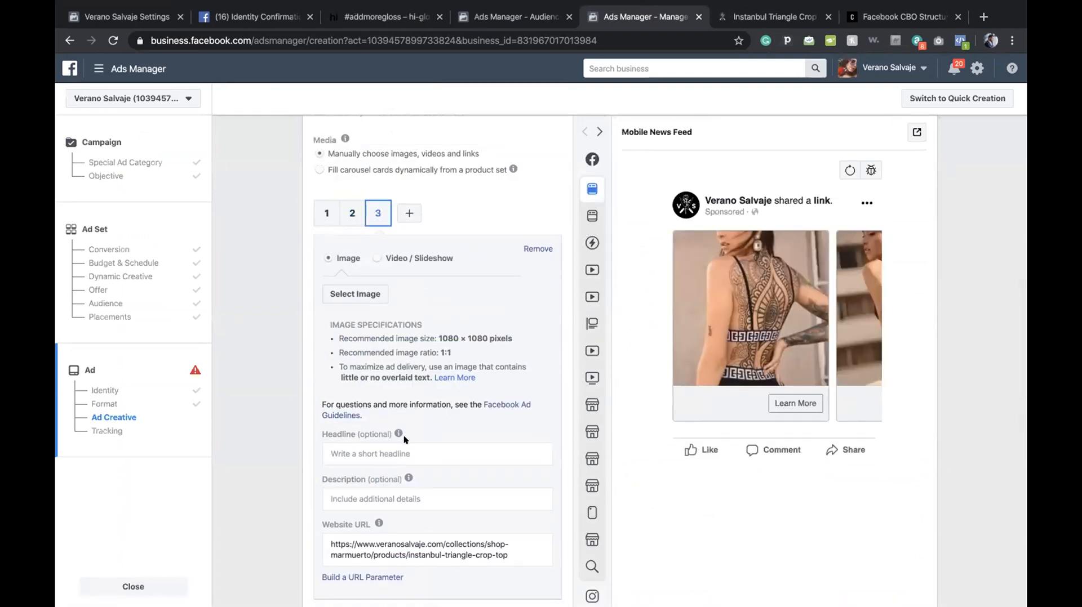
click(352, 213)
click(347, 293)
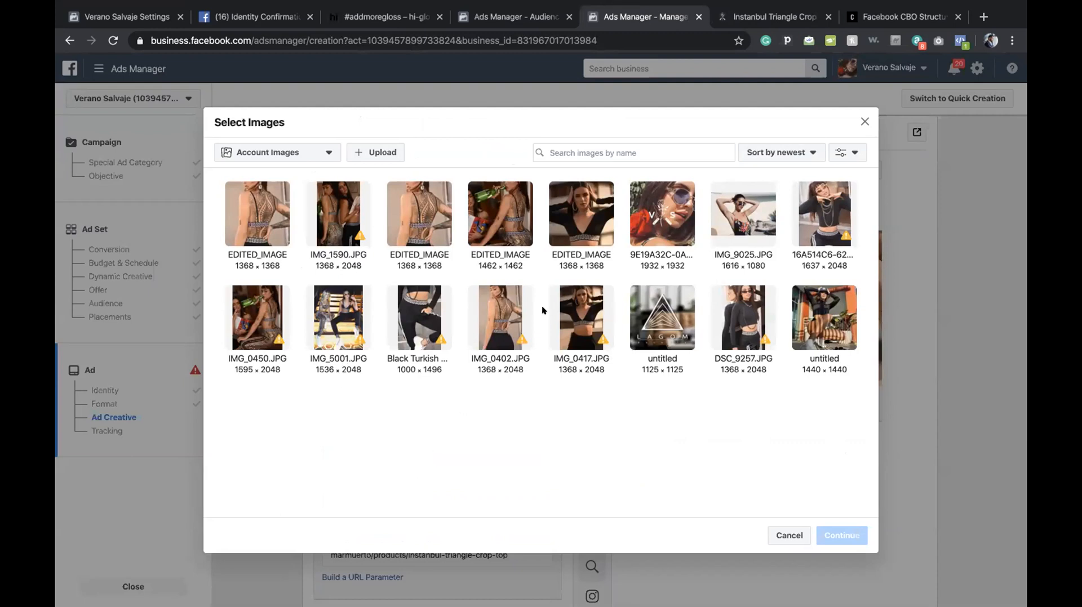
click(581, 214)
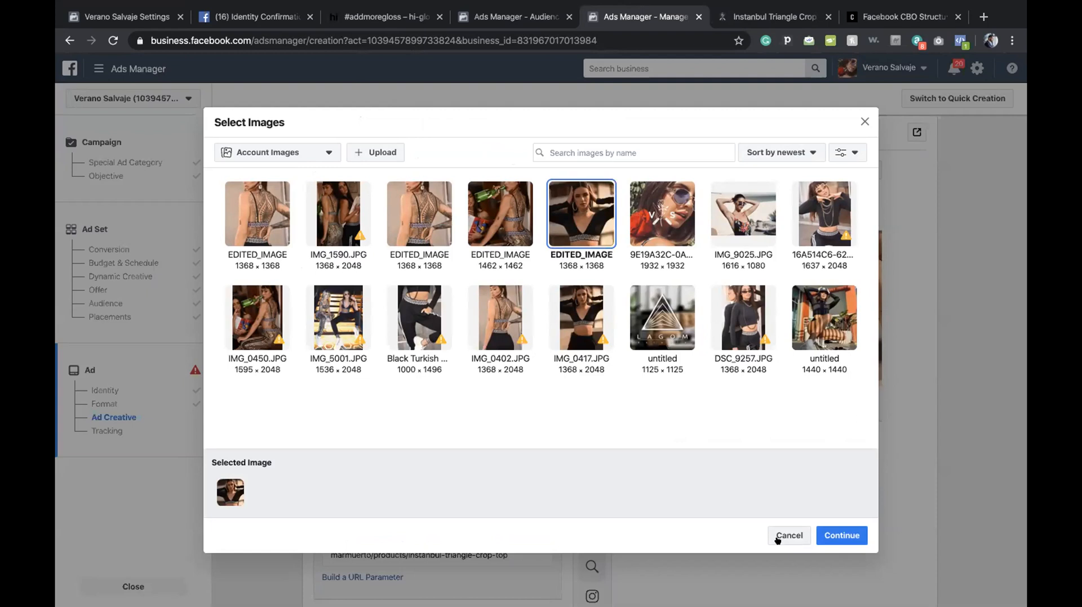
click(839, 535)
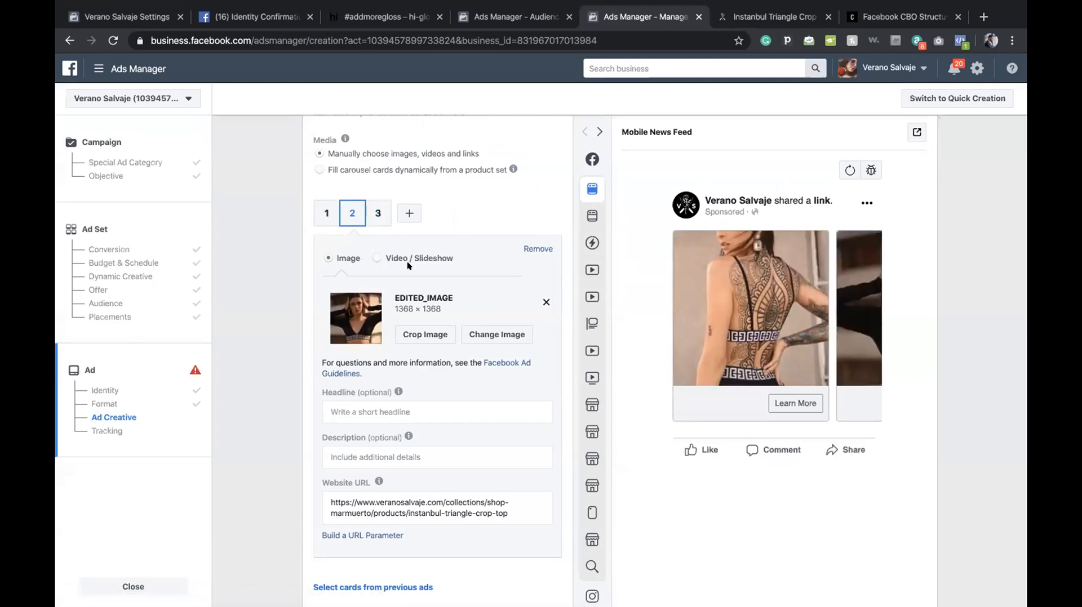
Set the third carousel card's image to Black Turkish Jogger.jpg from the account images.
click(379, 213)
click(355, 291)
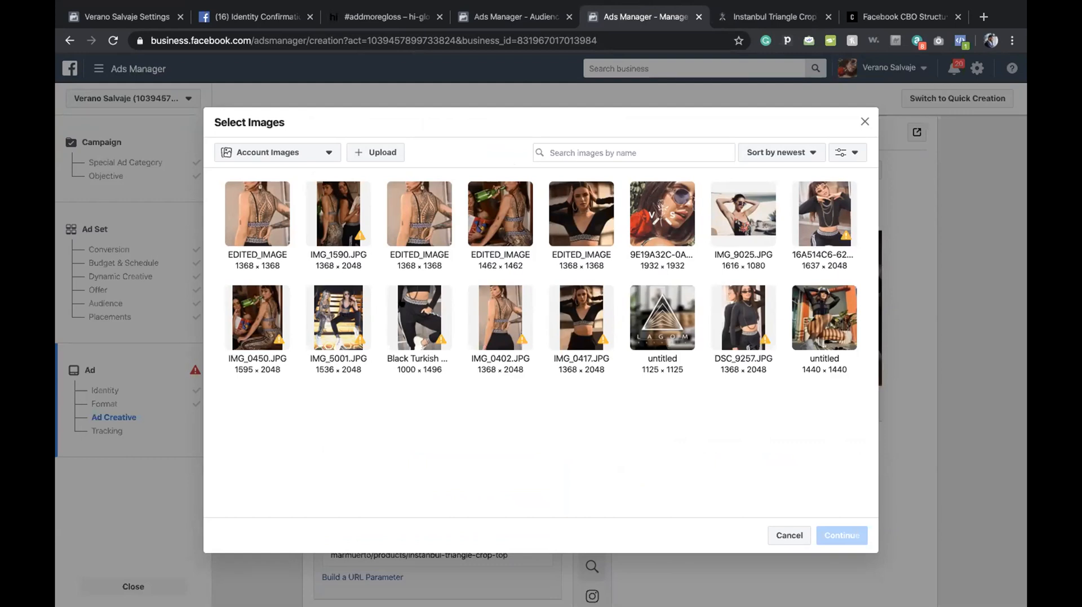
click(402, 303)
click(831, 538)
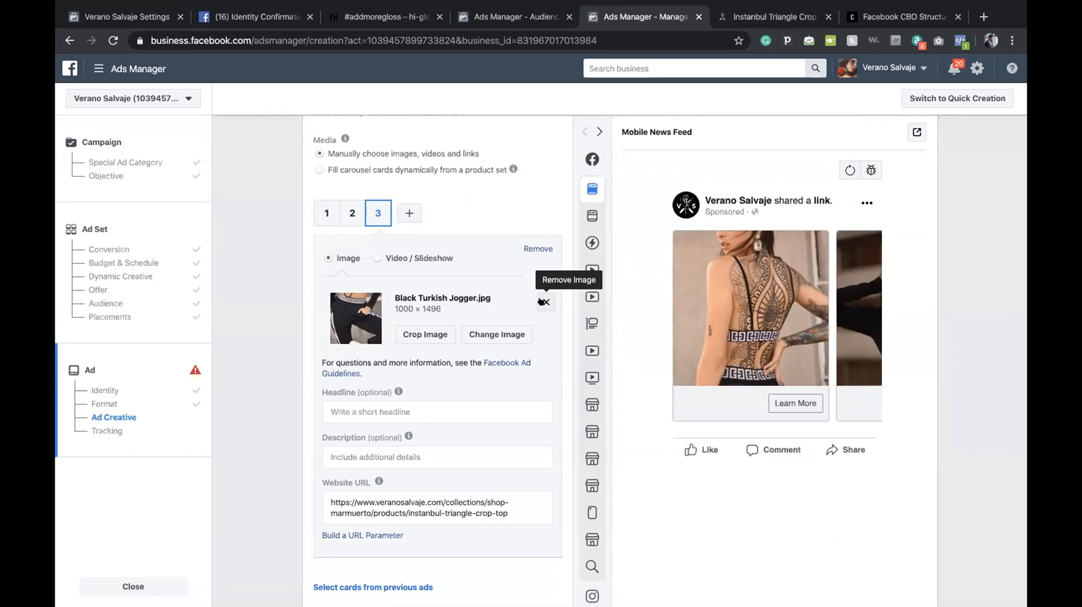
click(491, 333)
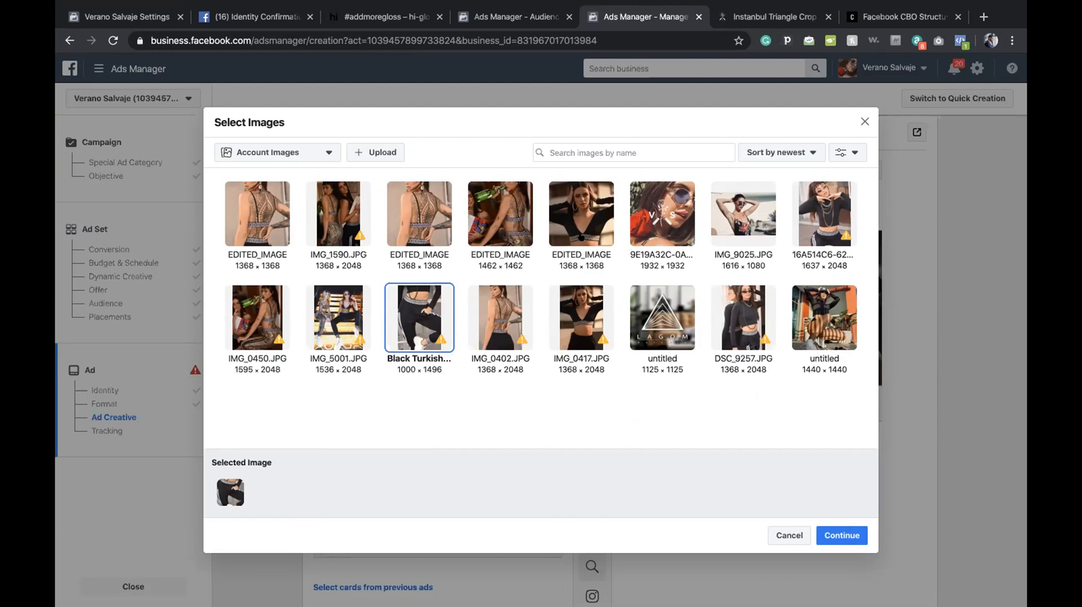
click(861, 121)
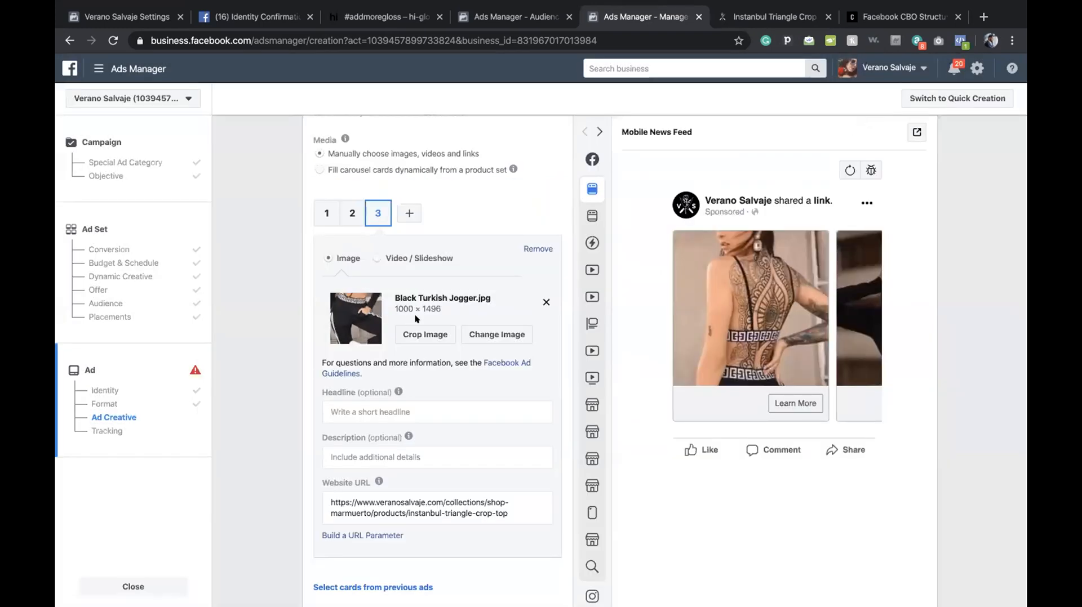
Open the image selection for replacing the second carousel card's picture.
click(345, 214)
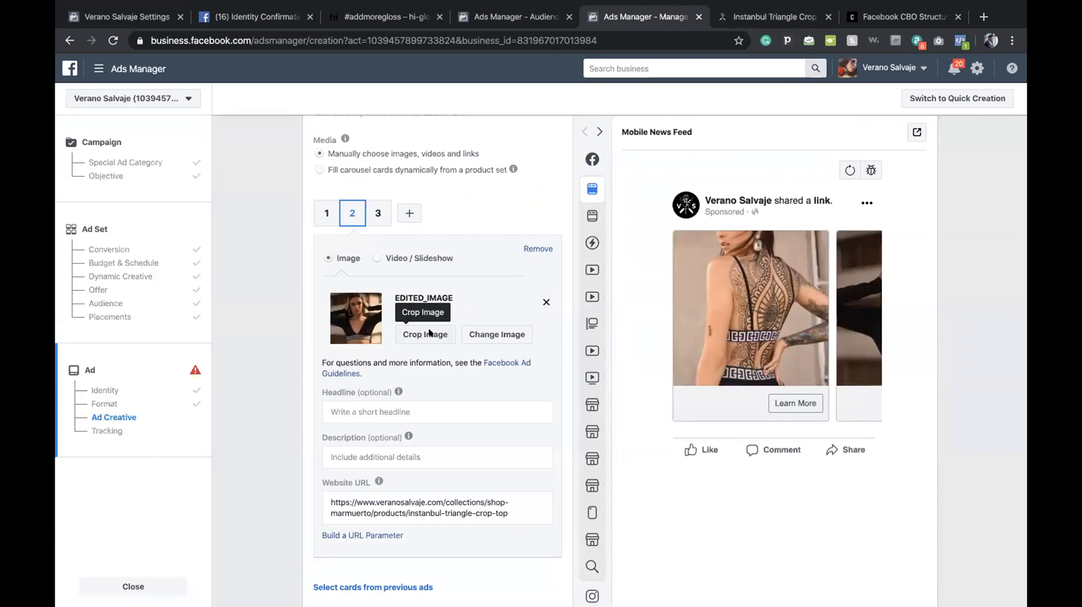
click(481, 333)
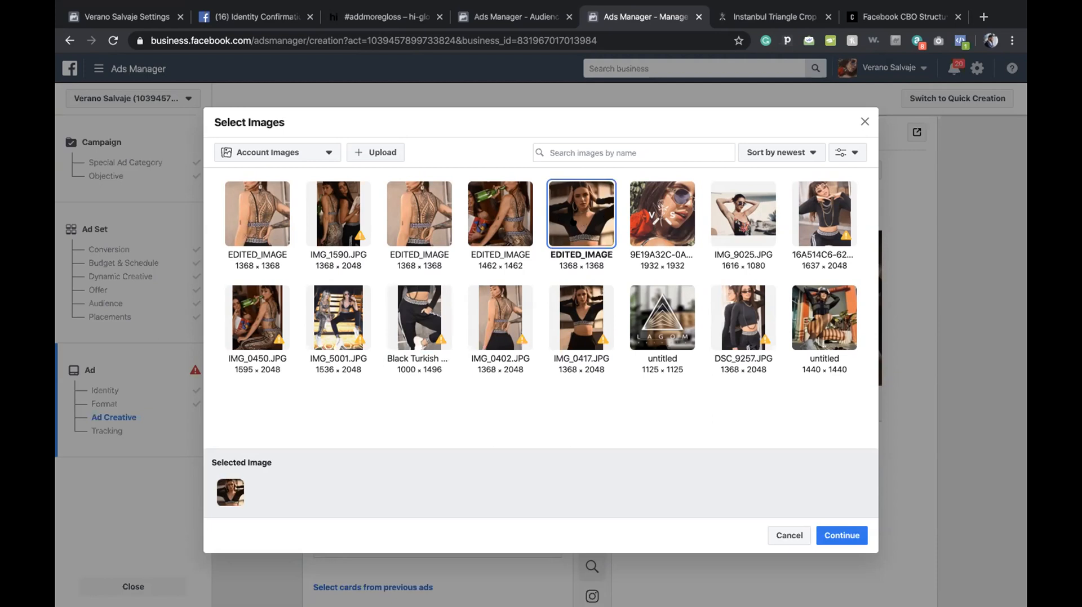
click(570, 226)
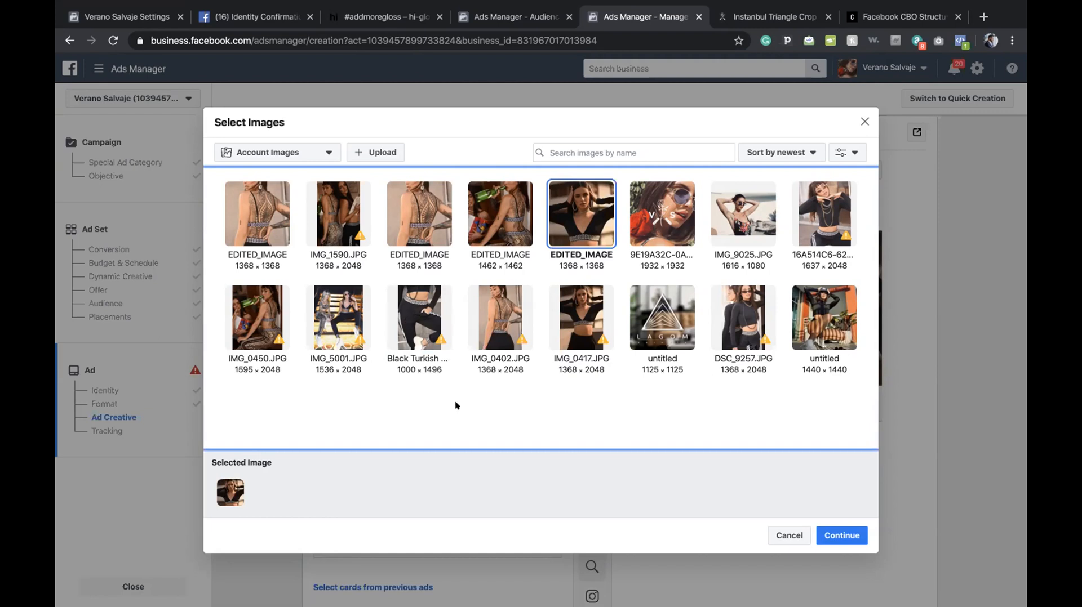
Switch to the crop top's product page and save the pink-background photo to Downloads as a JPEG named "triangle".
click(784, 17)
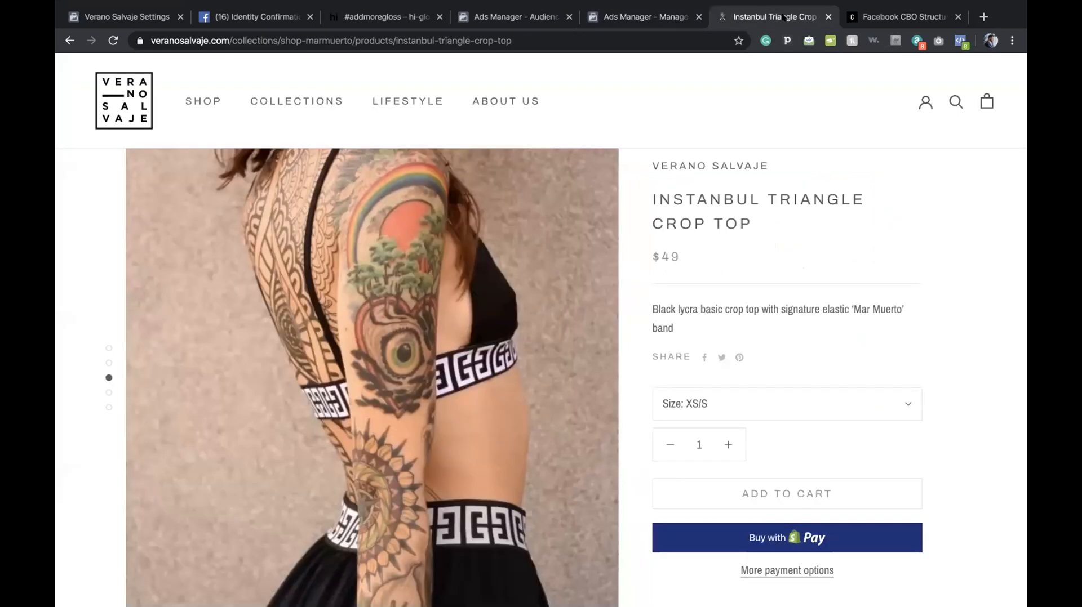
scroll(556, 278, down, 5)
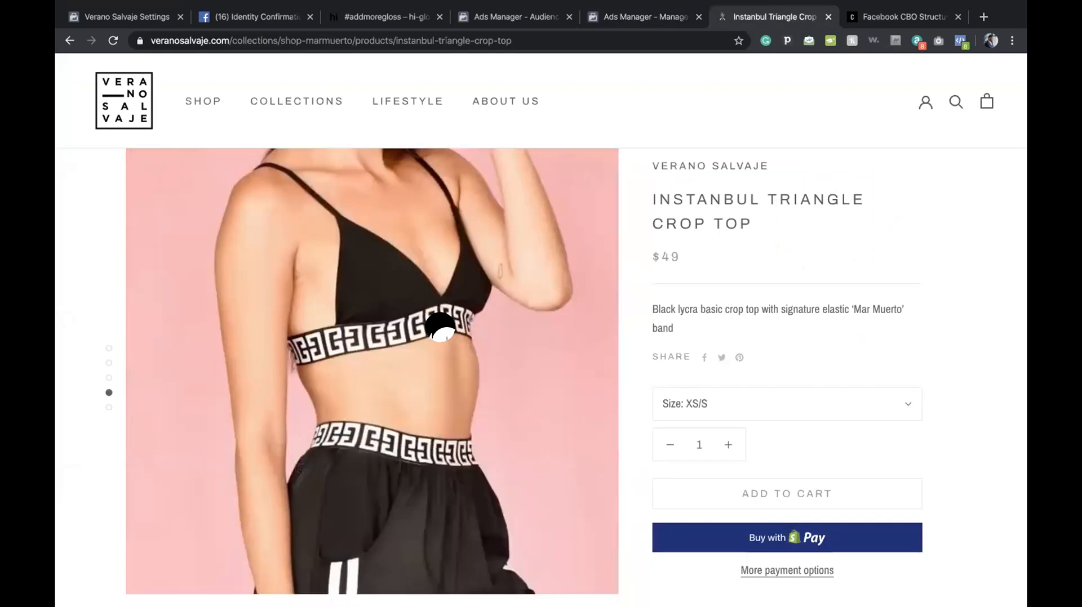
right_click(428, 311)
click(504, 333)
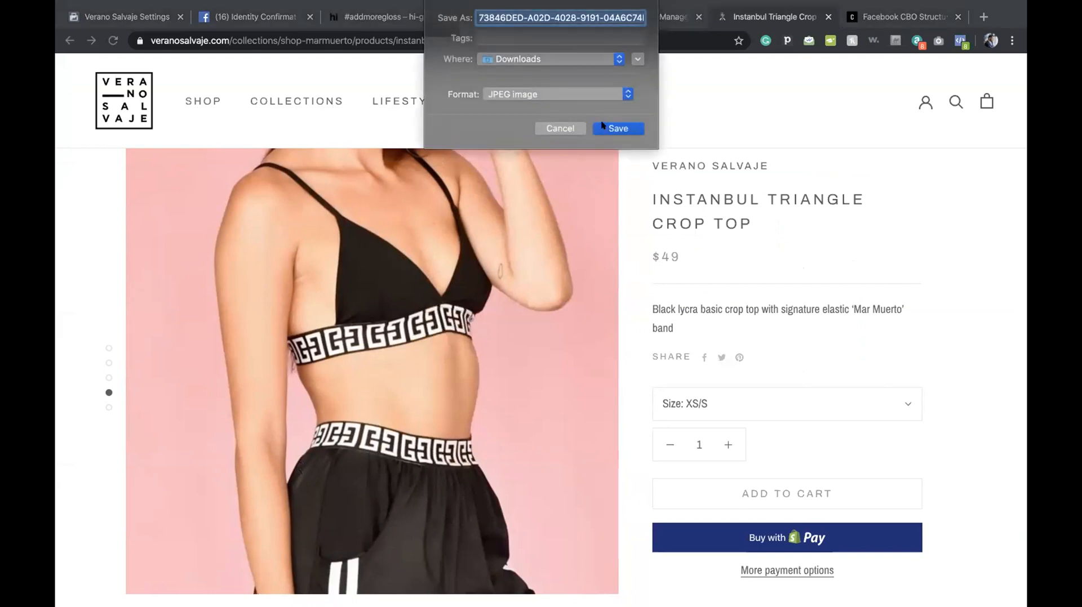
text(triangle)
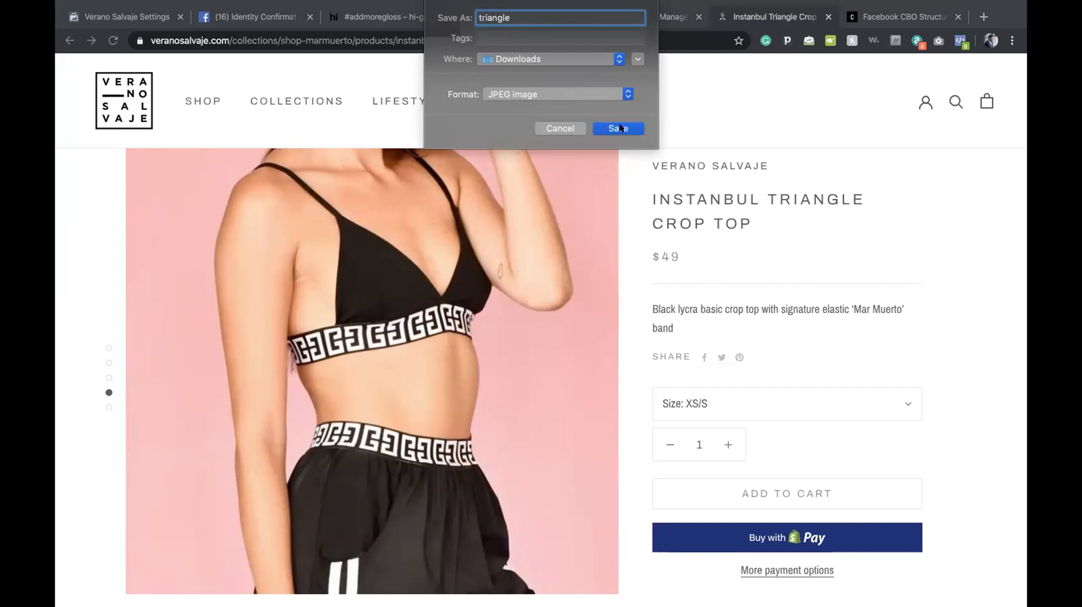
click(619, 127)
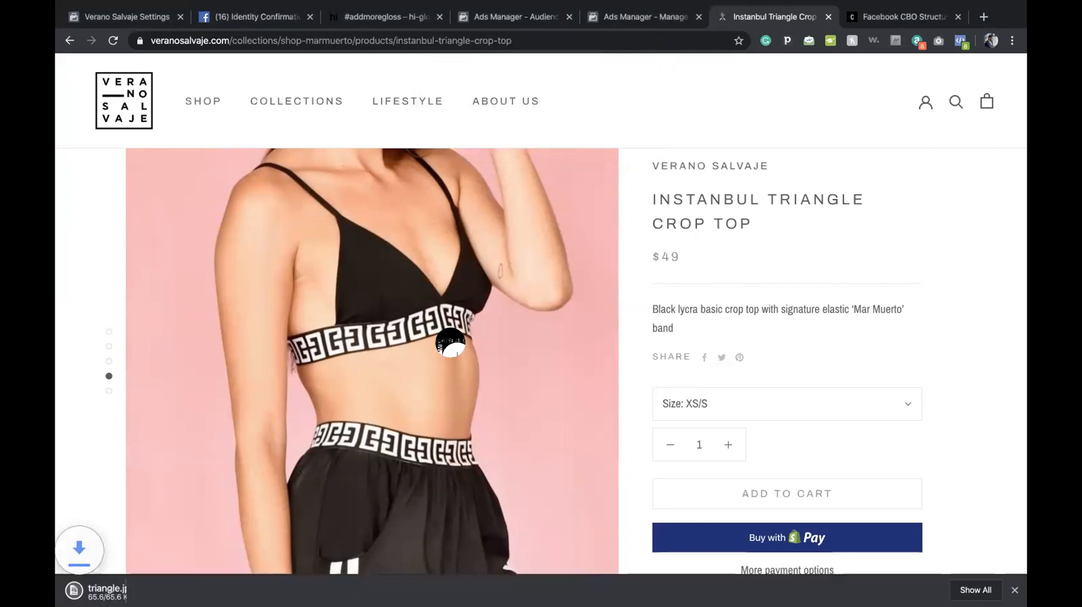
Save the product photo taken on the railway tracks to Downloads as a JPEG named "triangle 1".
scroll(450, 344, down, 5)
right_click(440, 332)
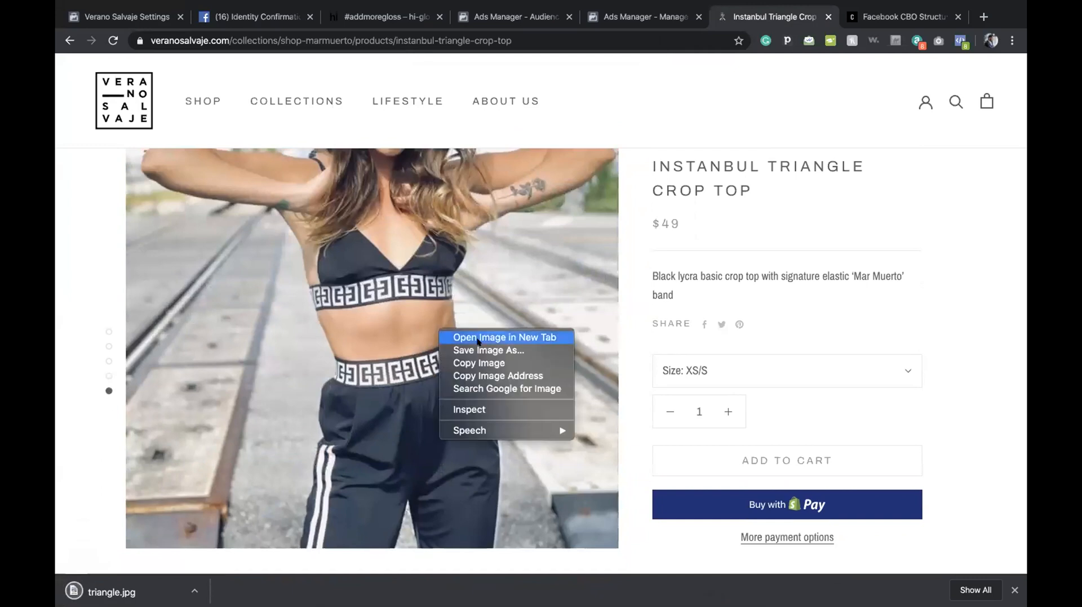
click(507, 349)
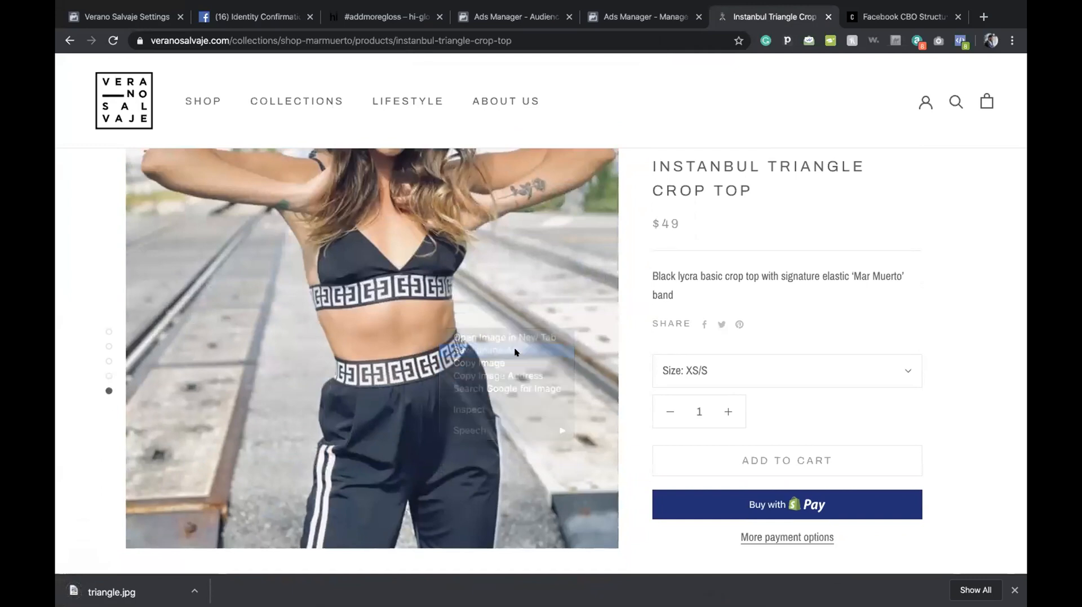
text(triangle)
key(BackSpace)
key(BackSpace)
key(BackSpace)
key(BackSpace)
key(BackSpace)
key(BackSpace)
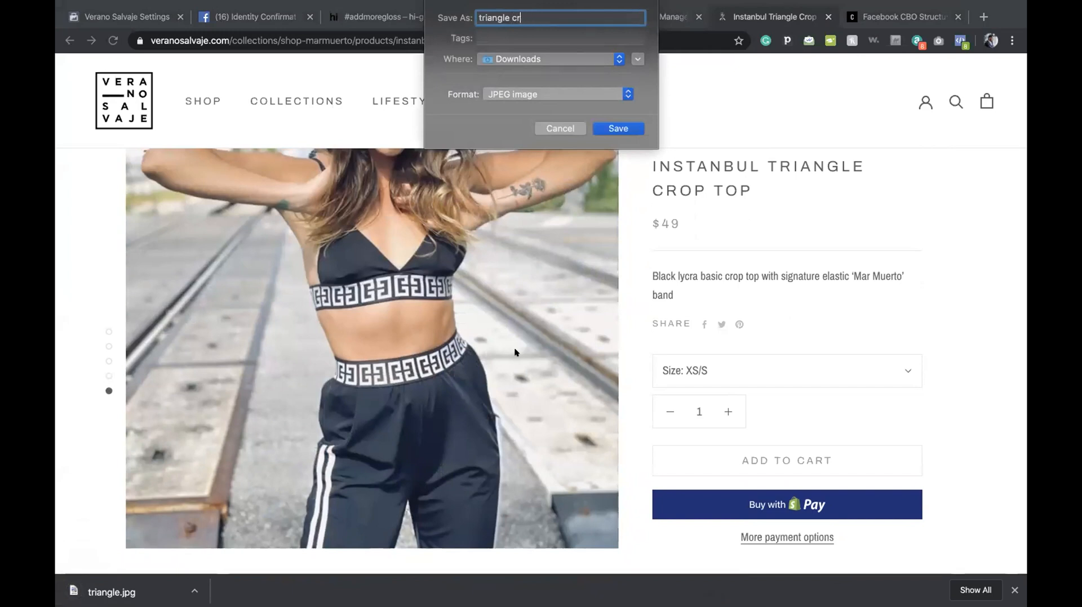
text(1)
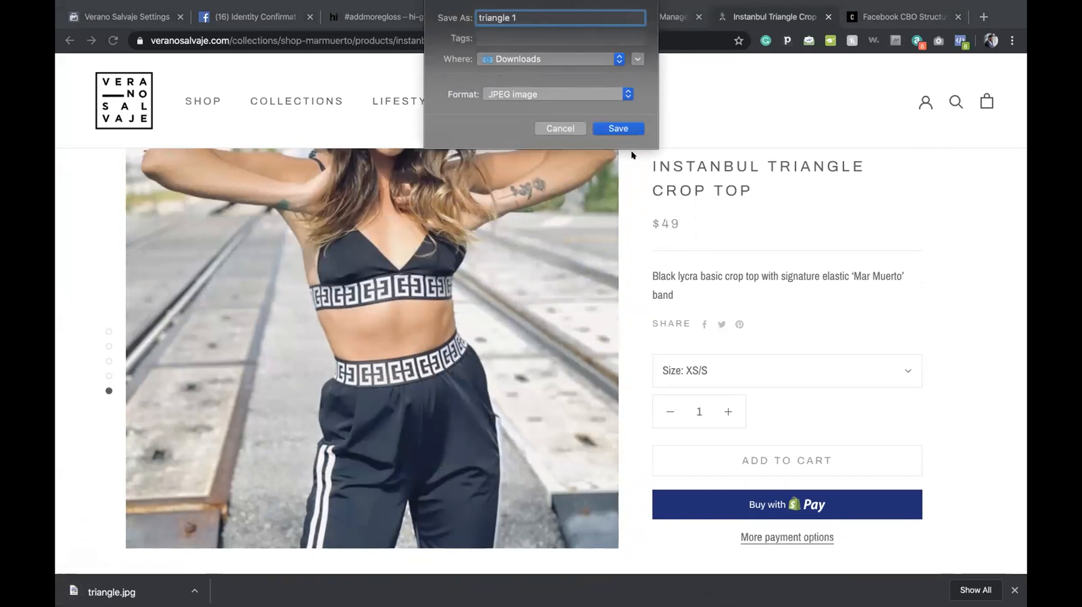
click(623, 128)
Look through the remaining product photos and save the side view with the tattooed arm to Downloads as "triangle 2".
scroll(422, 338, down, 6)
scroll(421, 356, down, 4)
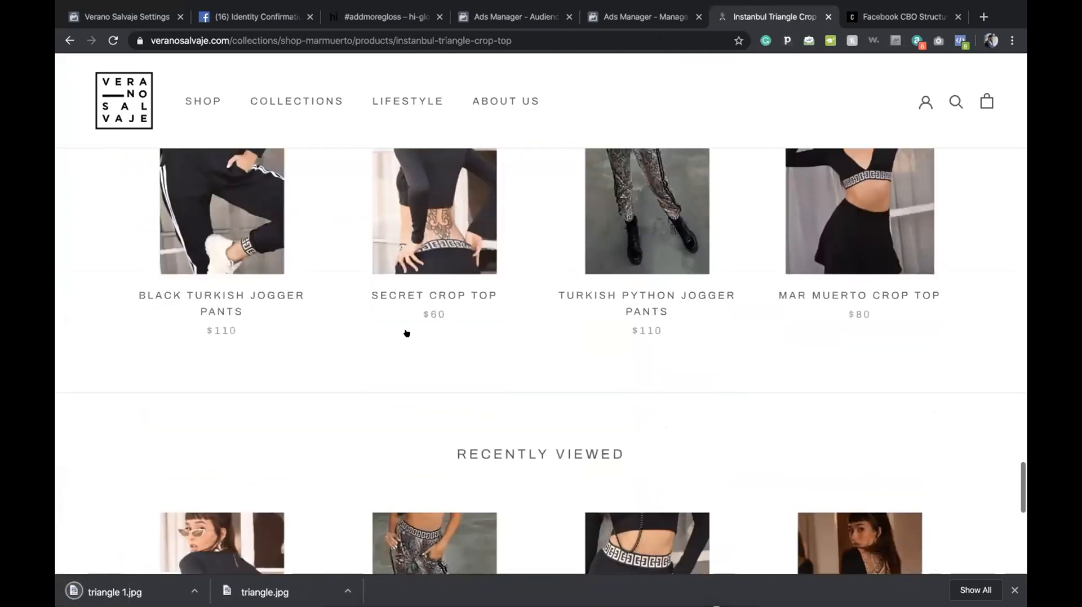
scroll(420, 356, up, 15)
scroll(421, 356, up, 10)
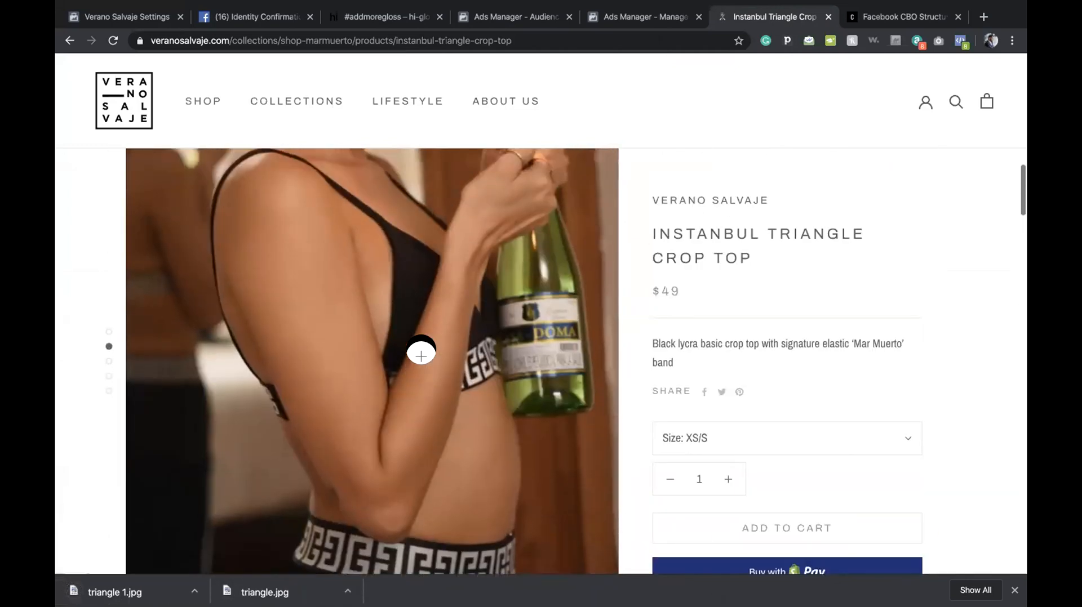
scroll(421, 356, down, 10)
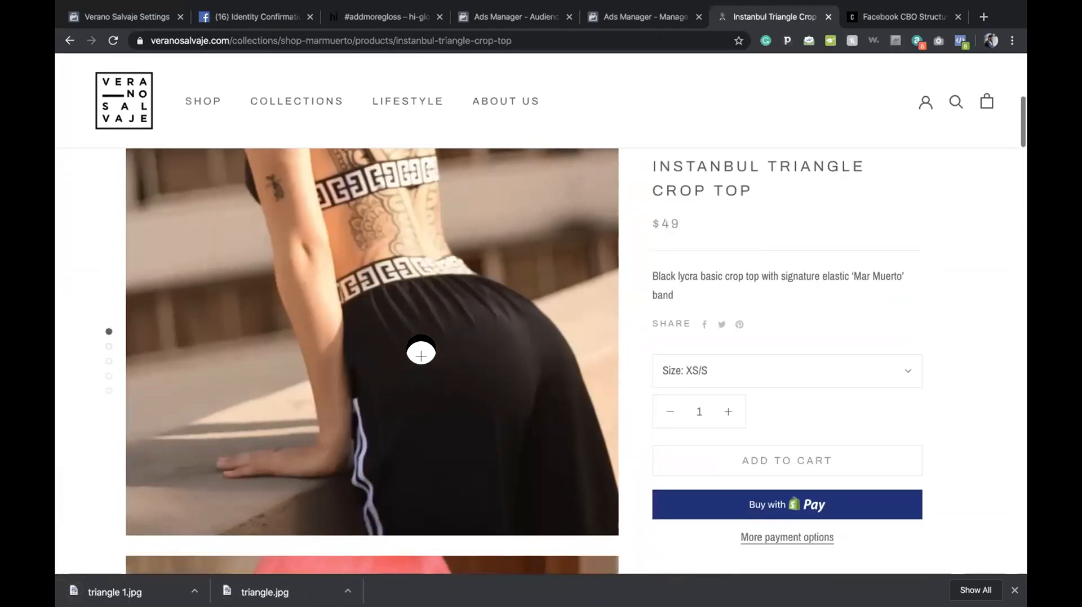
scroll(421, 356, down, 3)
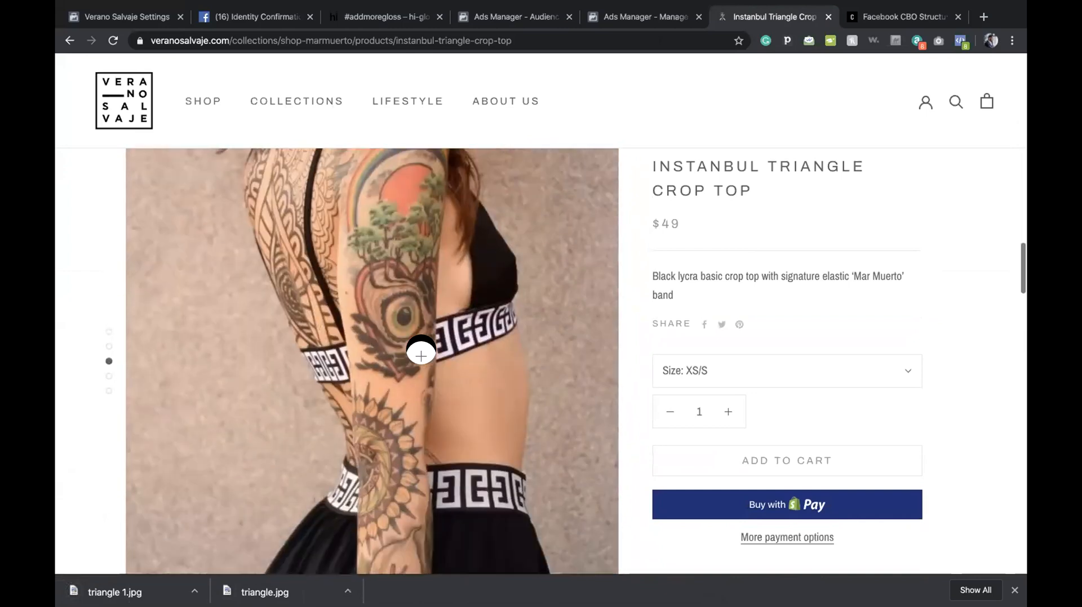
scroll(469, 352, up, 2)
scroll(469, 352, down, 3)
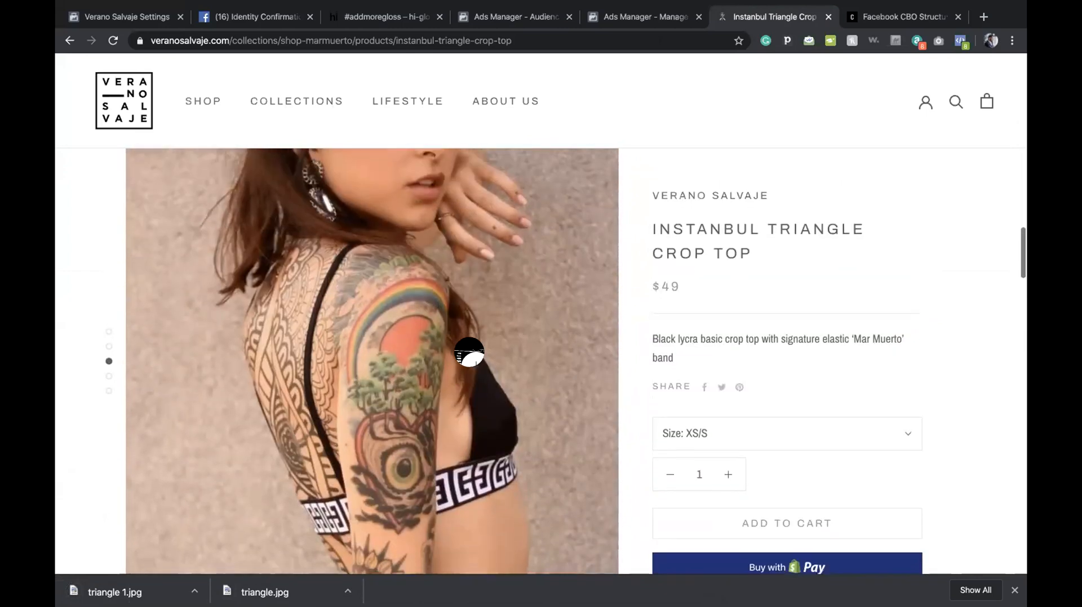
right_click(457, 338)
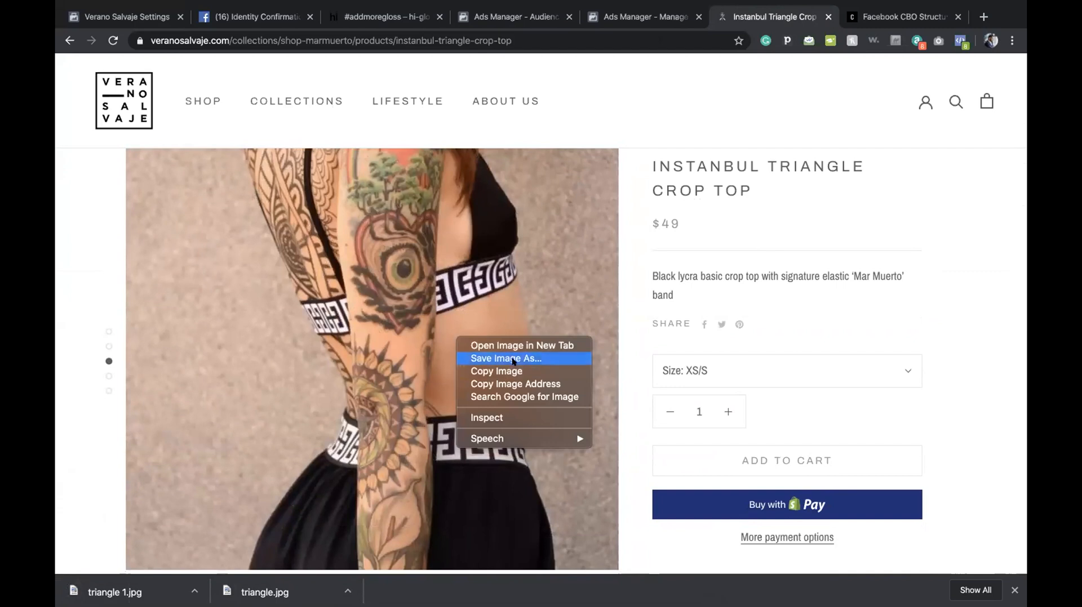
click(505, 358)
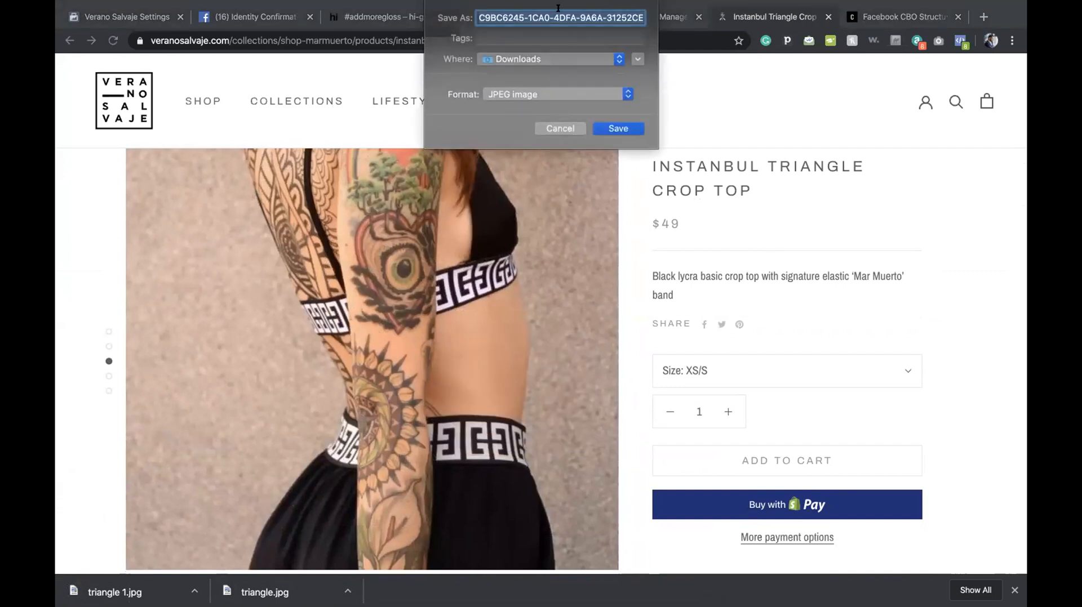
text(tra)
text(ian)
text(gle 2)
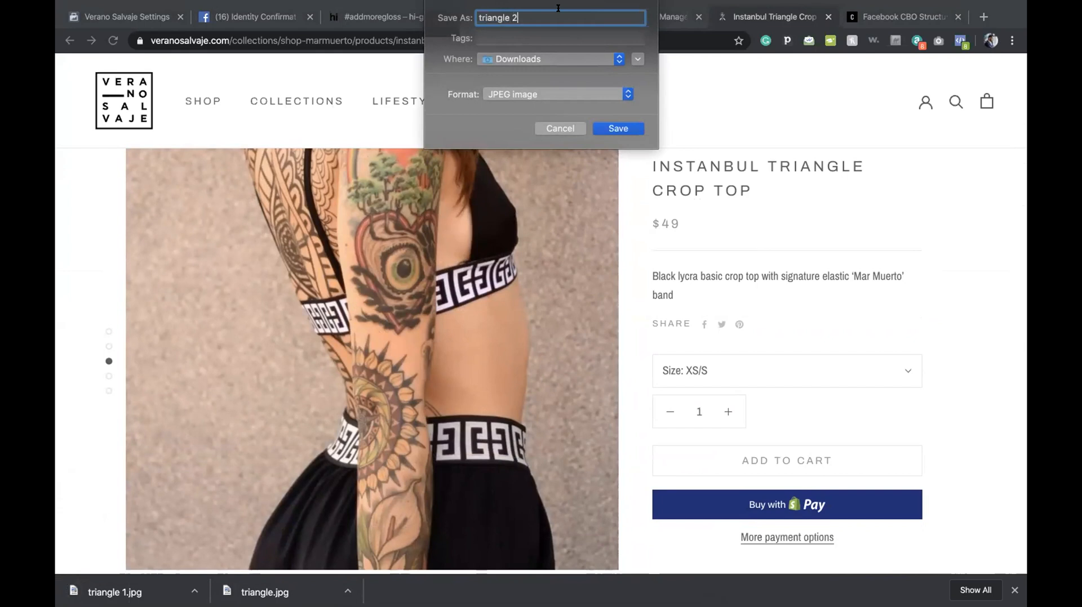
key(Return)
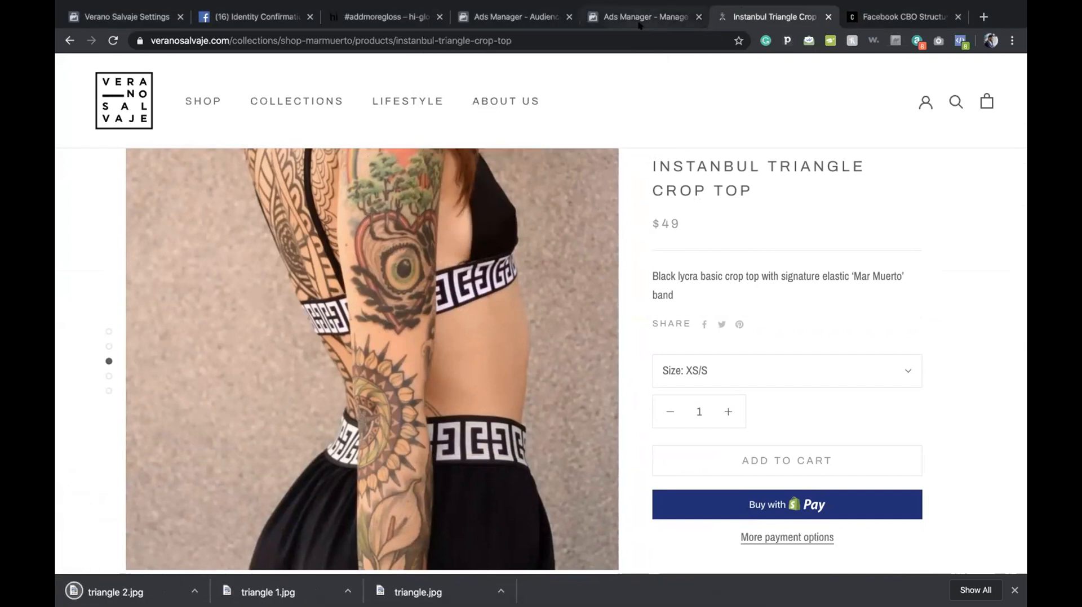
Switch back to Ads Manager and upload triangle 2.jpg from Downloads to the account images.
click(640, 22)
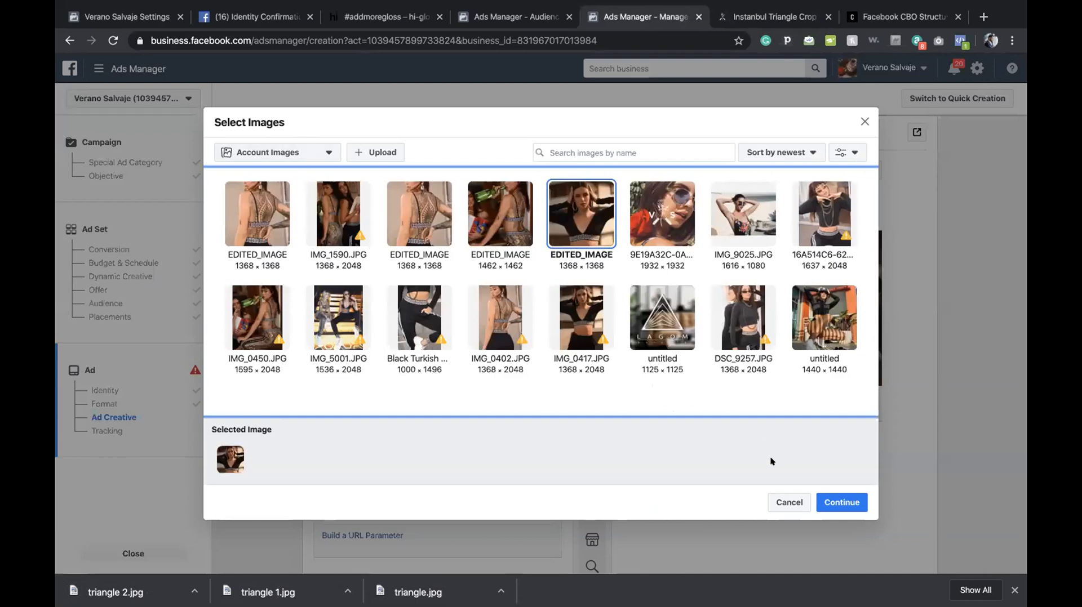
click(369, 148)
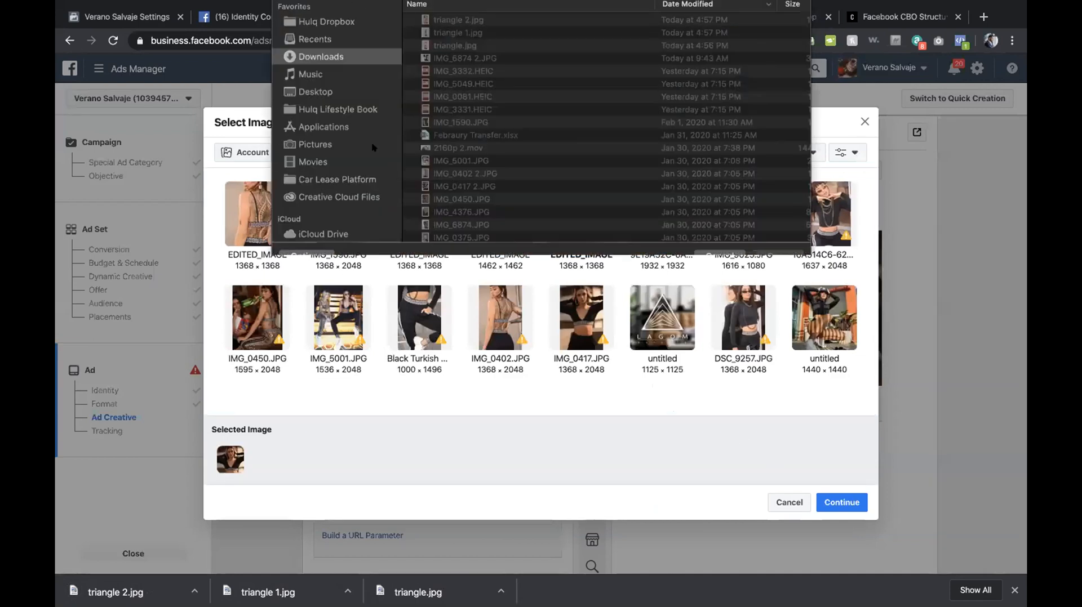
click(477, 52)
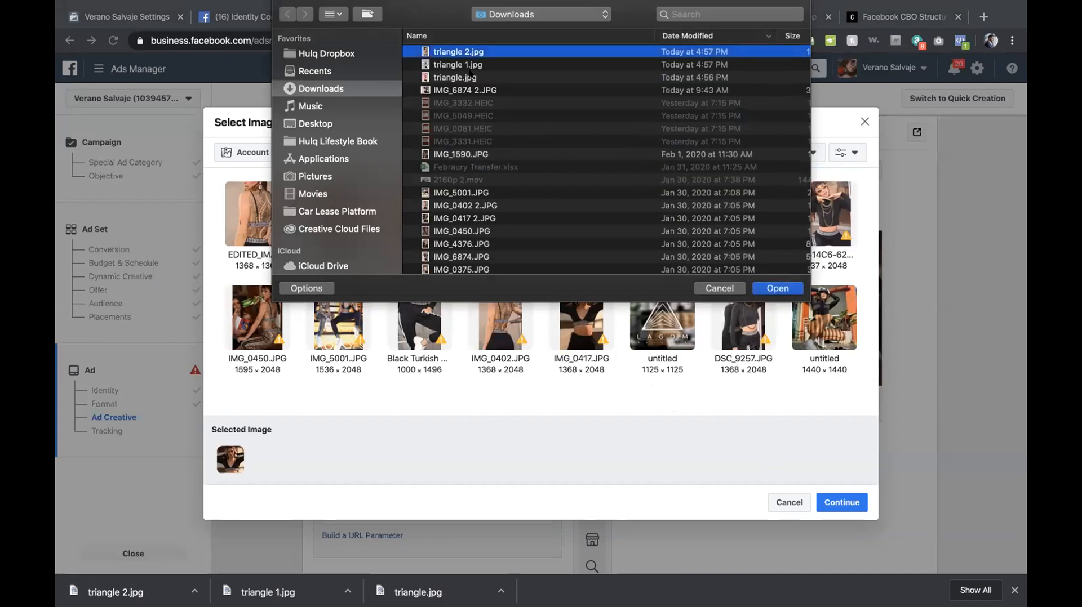
key(Return)
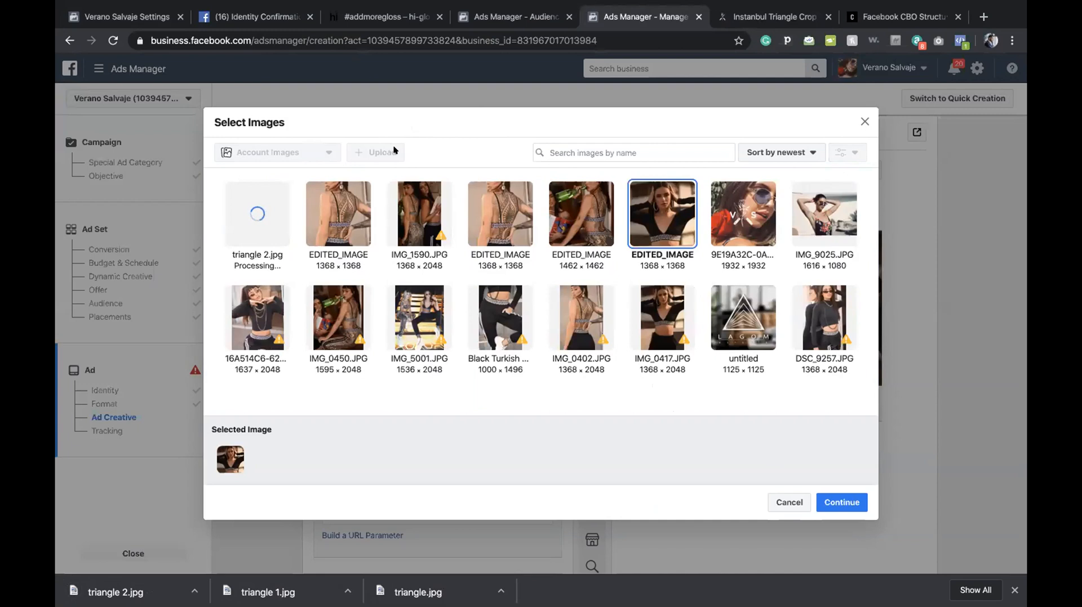
Upload triangle 1.jpg and triangle.jpg from Downloads to the account images, then leave the image selection without applying a picture.
click(374, 151)
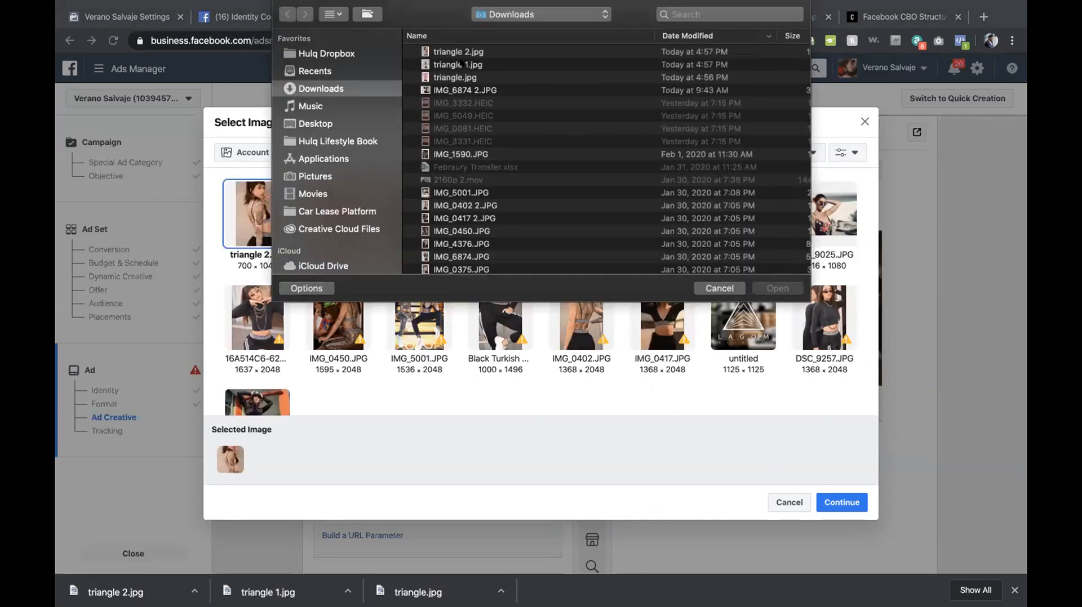
click(460, 64)
click(775, 288)
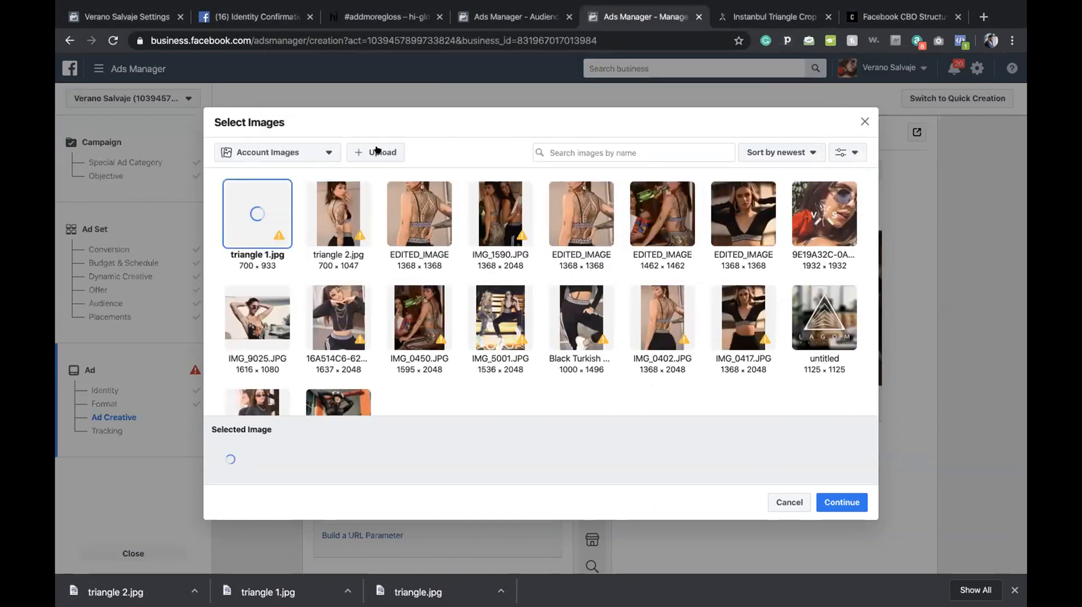
click(378, 151)
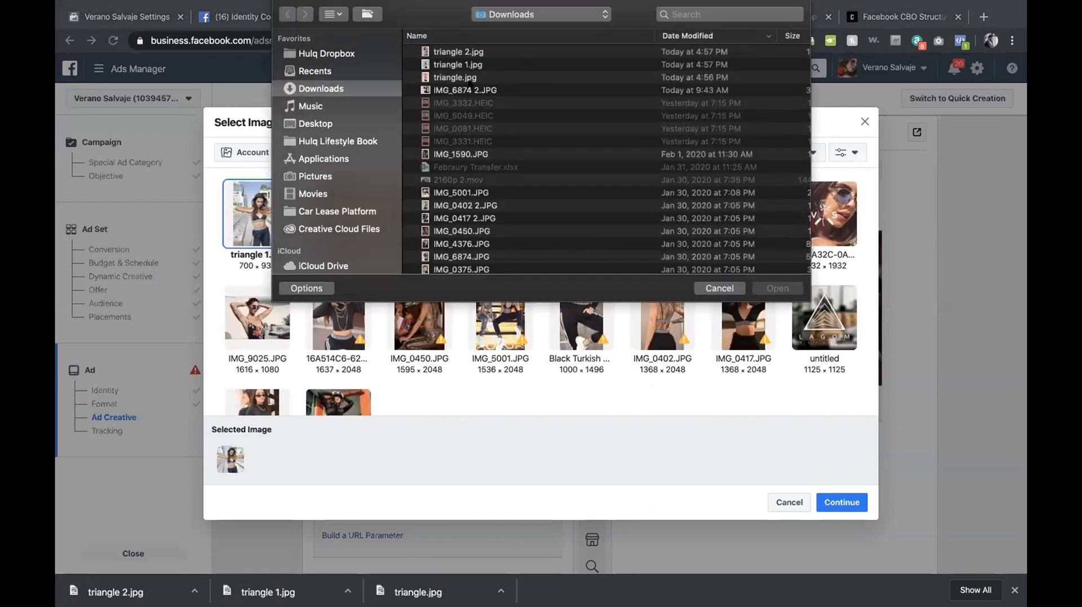
click(472, 78)
click(781, 288)
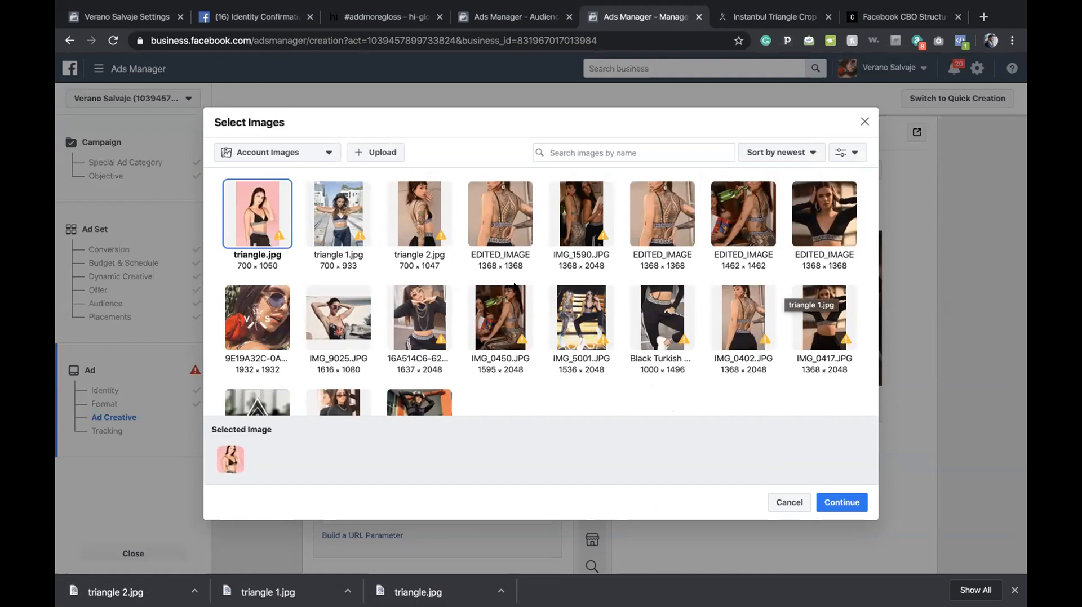
mouse_move(280, 235)
click(790, 499)
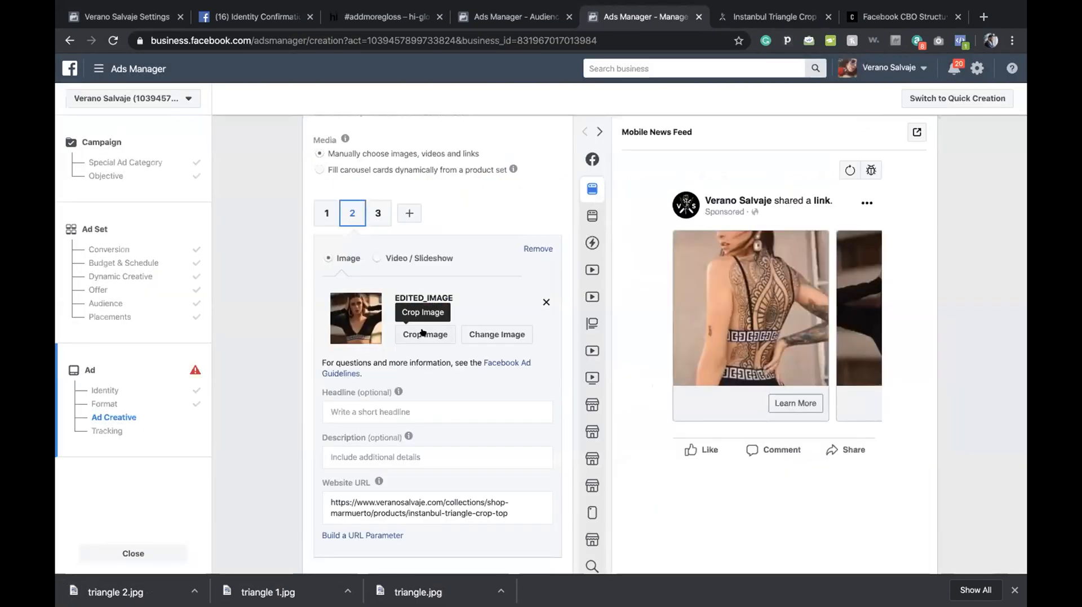
Replace the second carousel card's picture with the pink-background photo triangle.jpg.
click(473, 335)
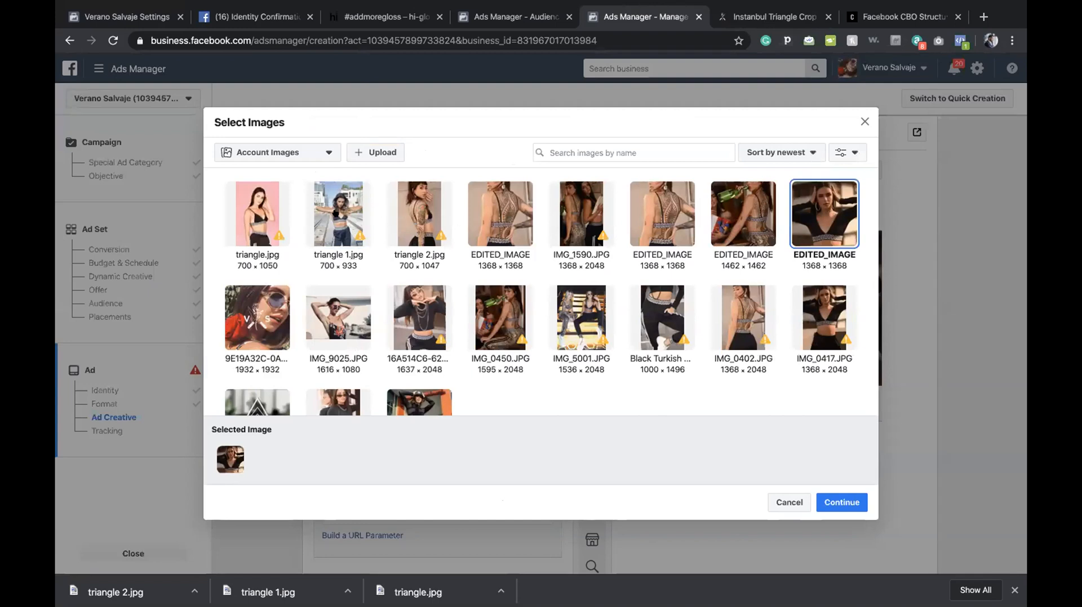
click(260, 222)
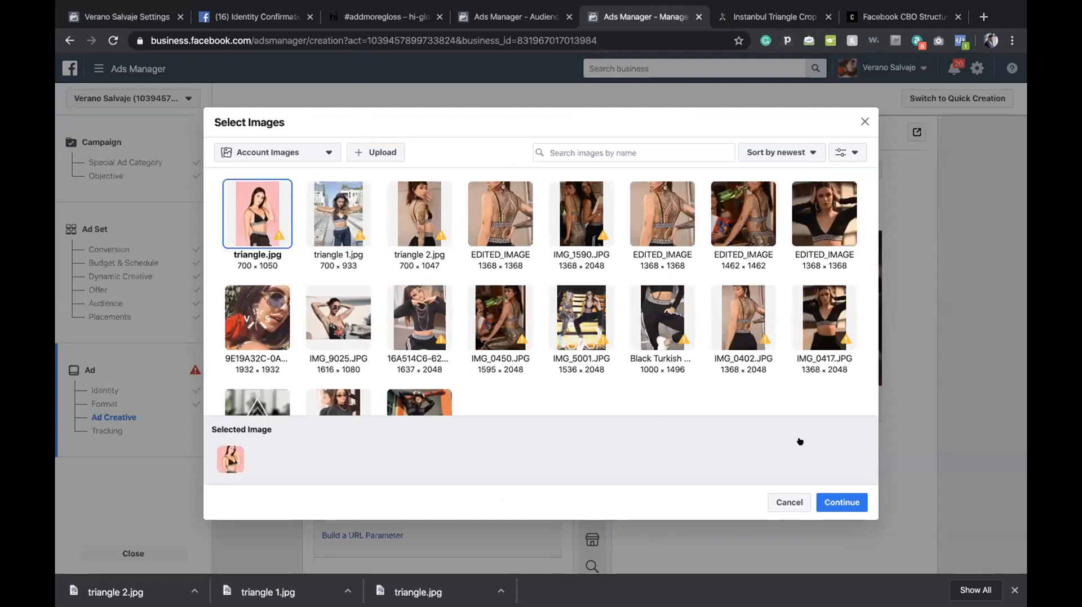
click(841, 502)
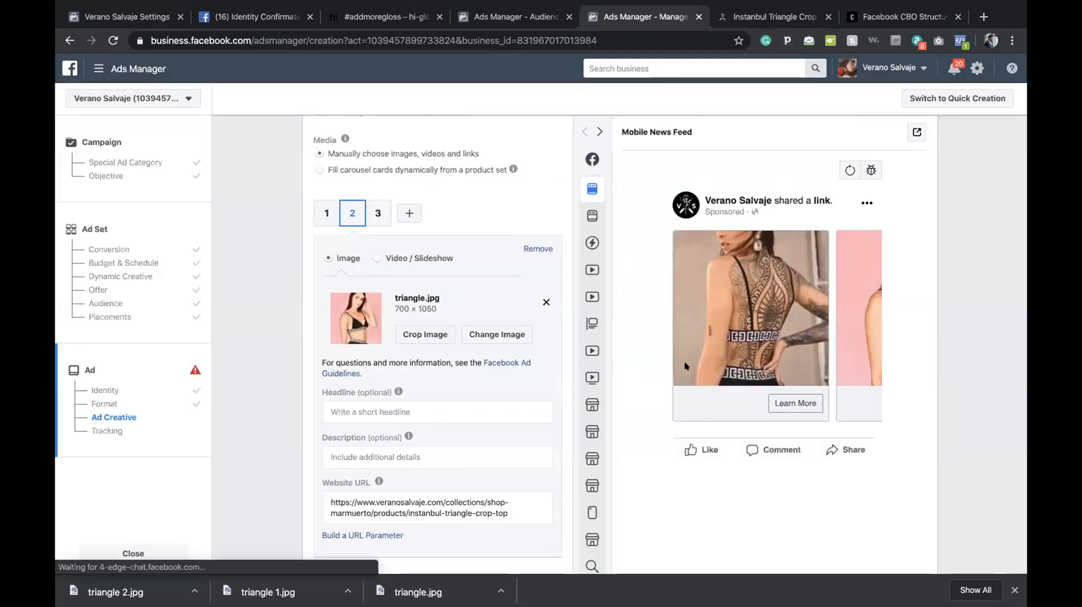
Replace the third carousel card's picture with the railway-track photo triangle 1.jpg.
click(377, 213)
click(426, 334)
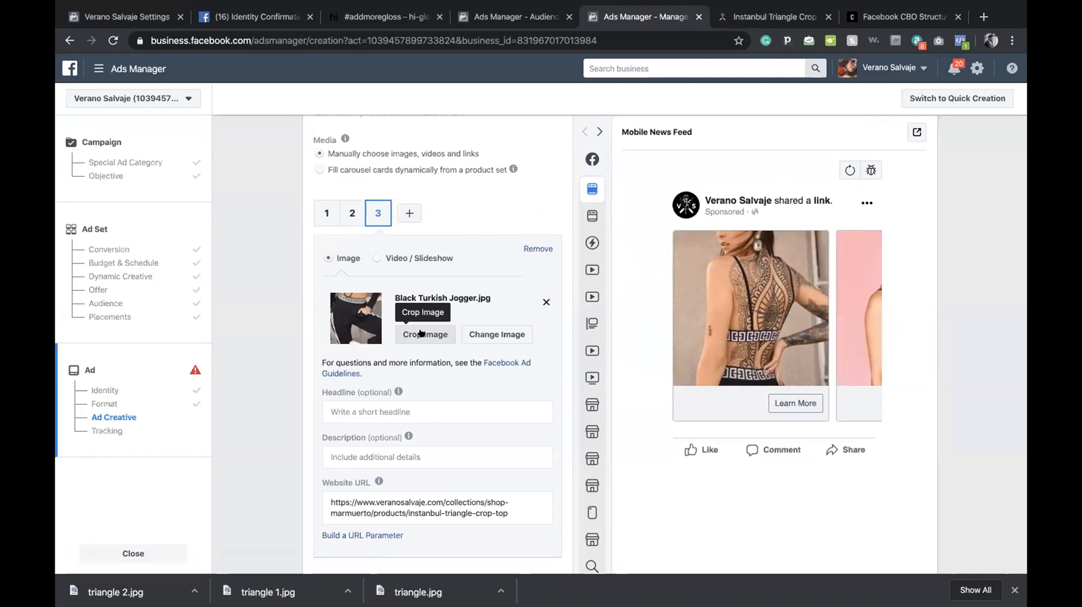
click(753, 521)
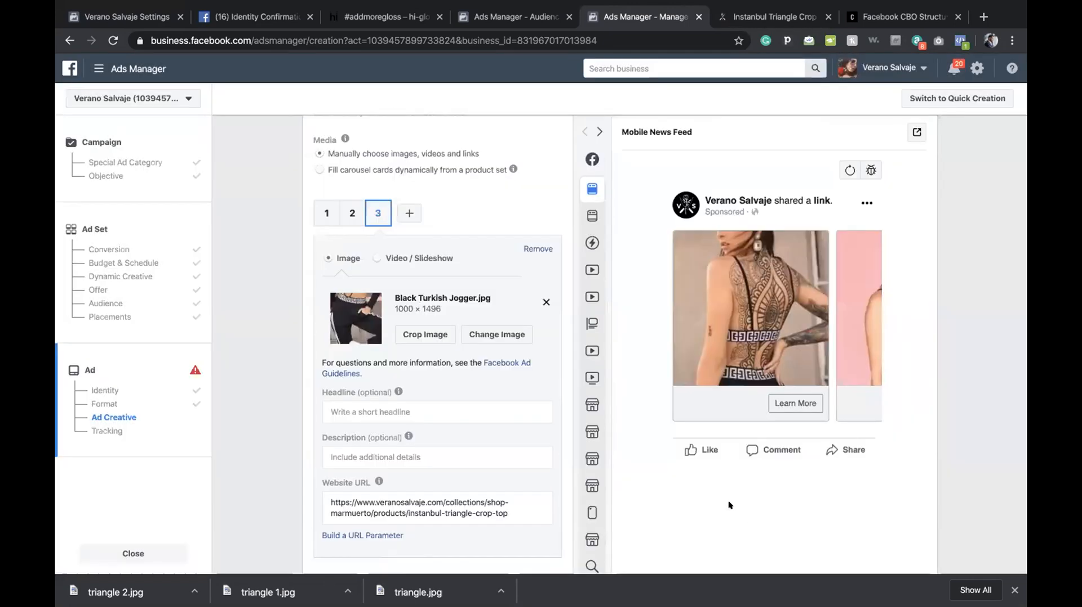
click(483, 333)
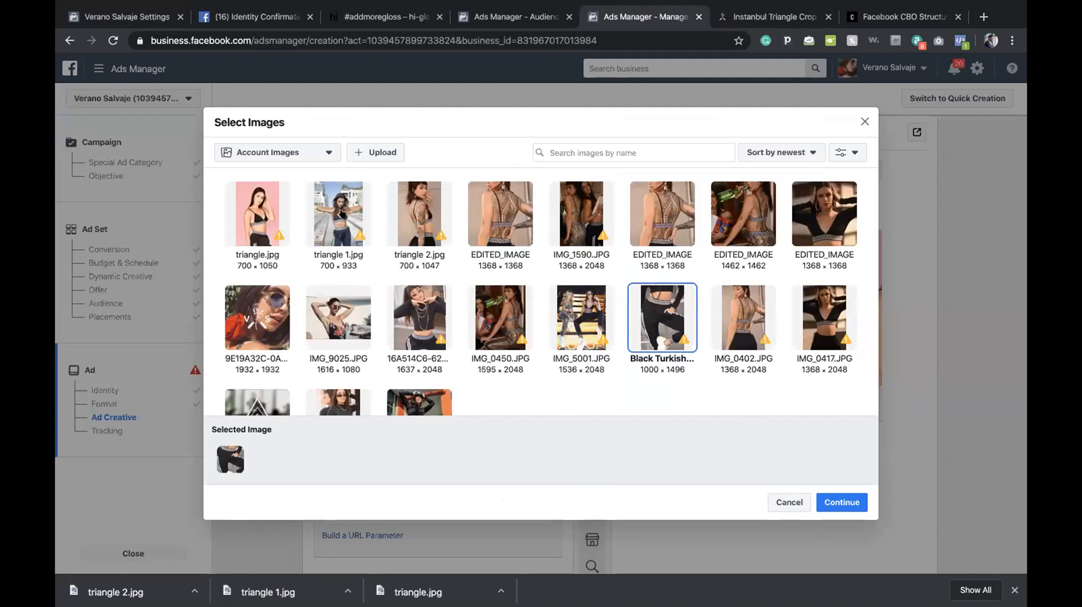
click(341, 213)
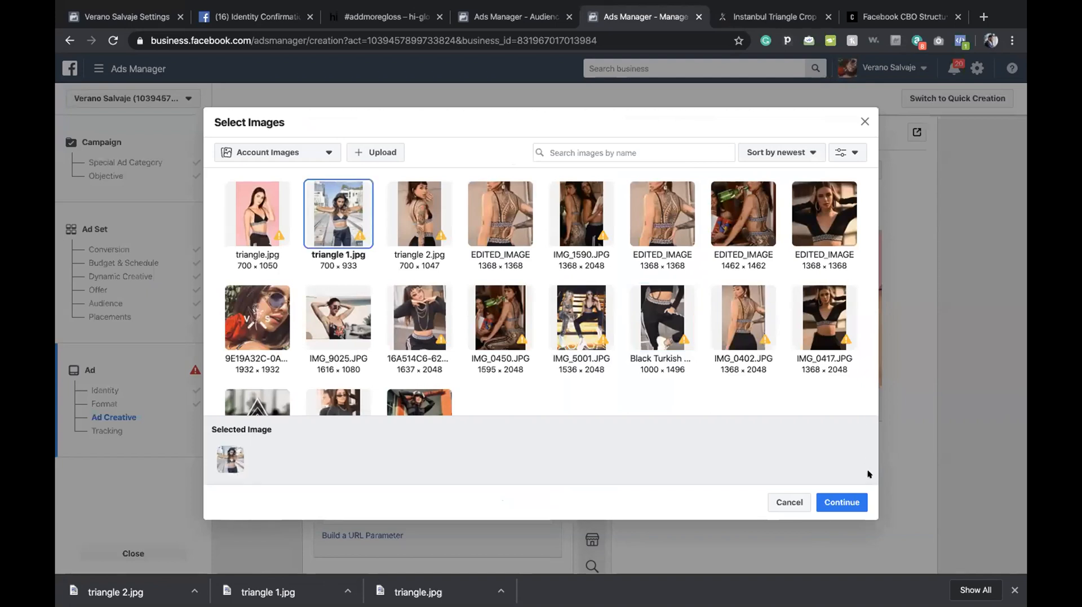
click(841, 499)
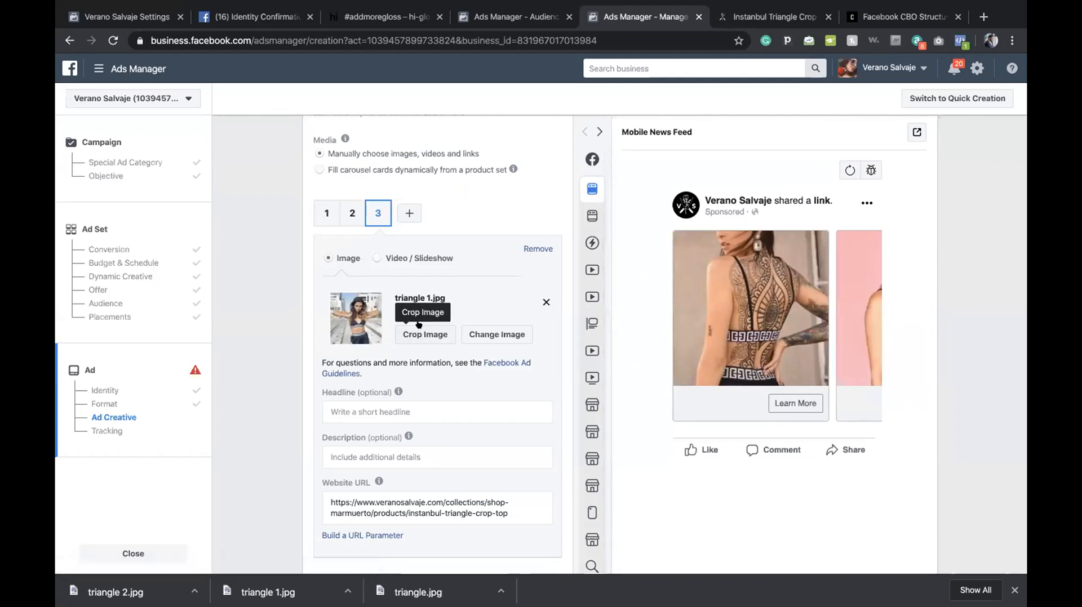
Change the third carousel card's picture to the tattooed-arm side view triangle 2.jpg.
click(486, 333)
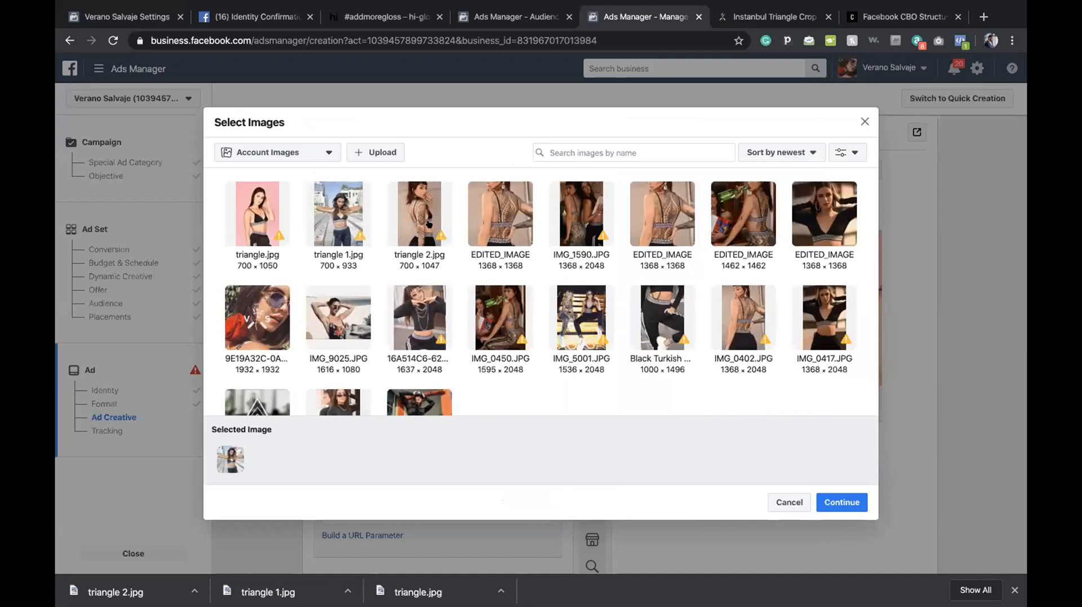
click(428, 224)
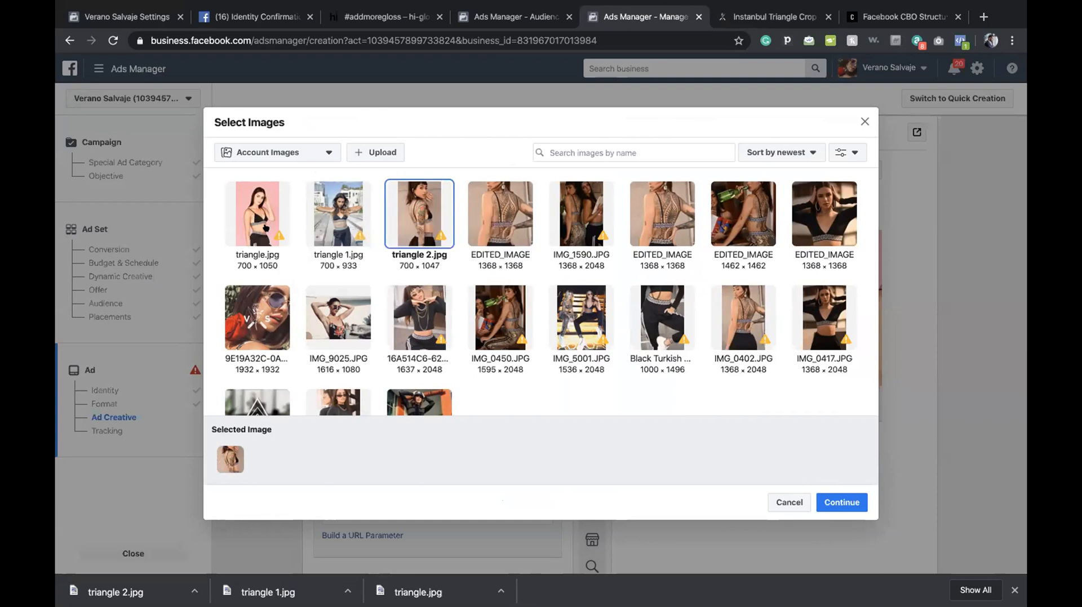
click(838, 501)
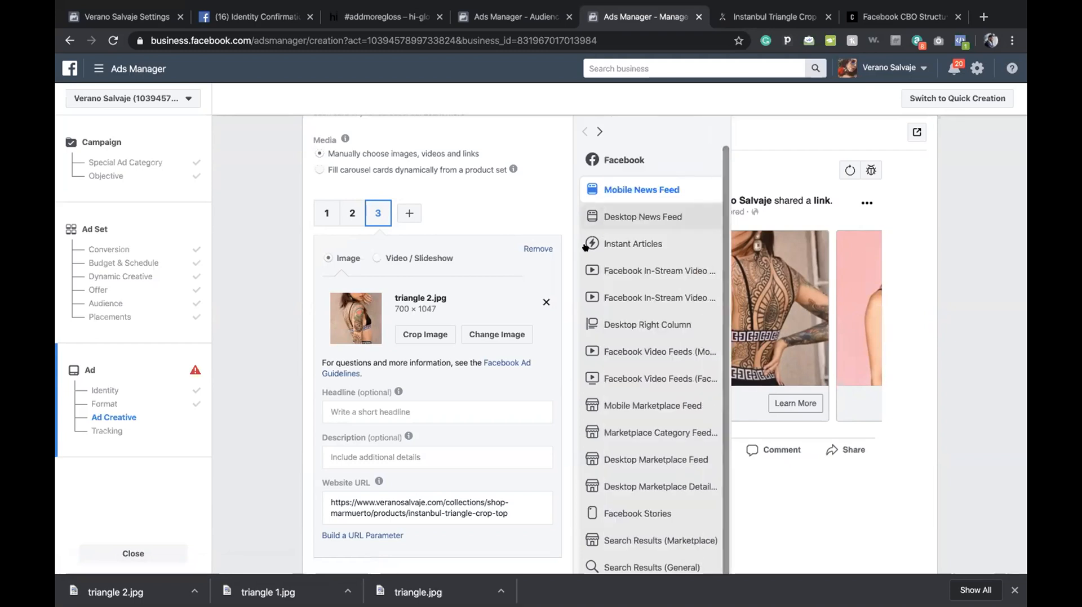
Preview the ad in the Desktop News Feed placement and browse back and forth through all the carousel cards.
click(603, 217)
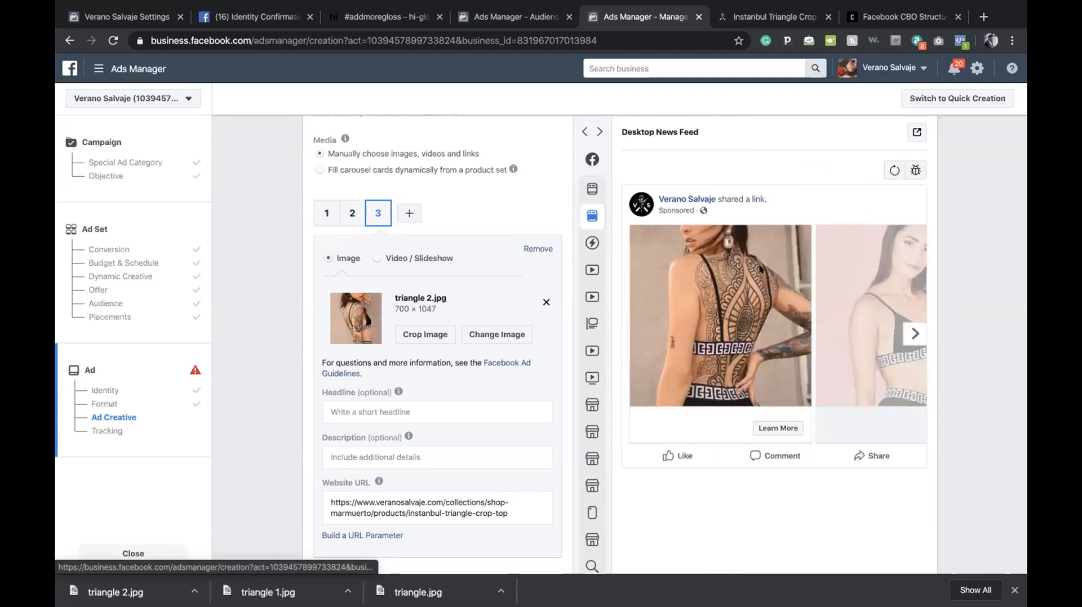
click(914, 334)
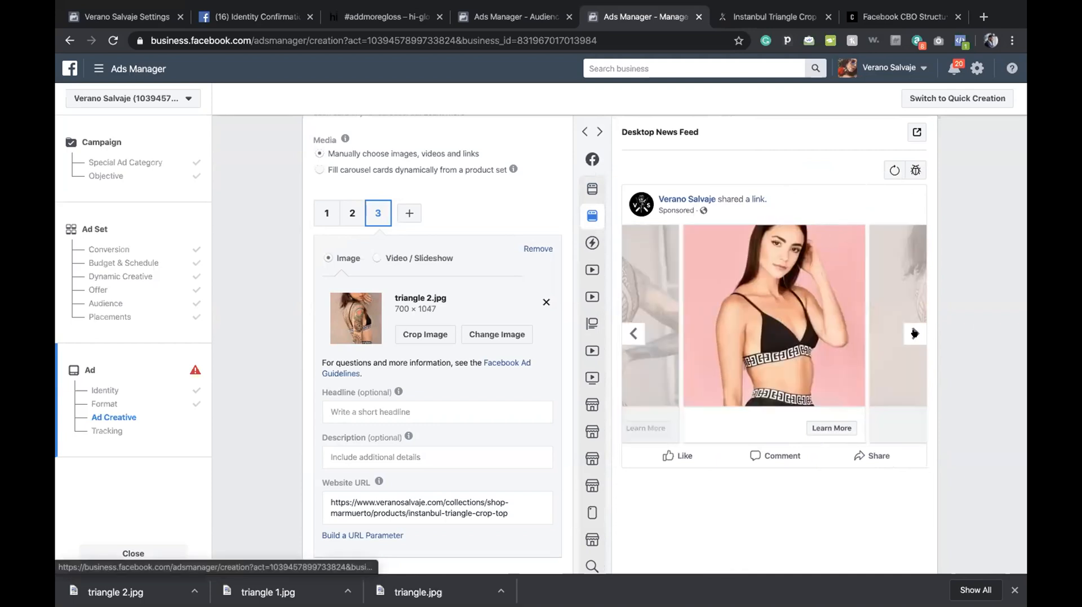
click(914, 334)
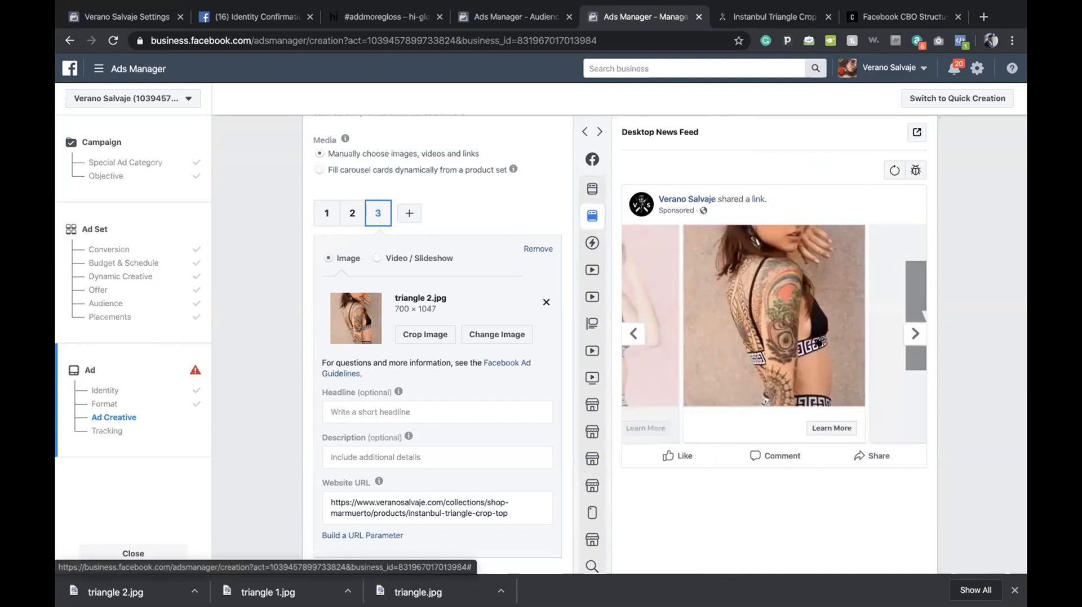
click(626, 333)
click(628, 334)
click(908, 335)
click(908, 335)
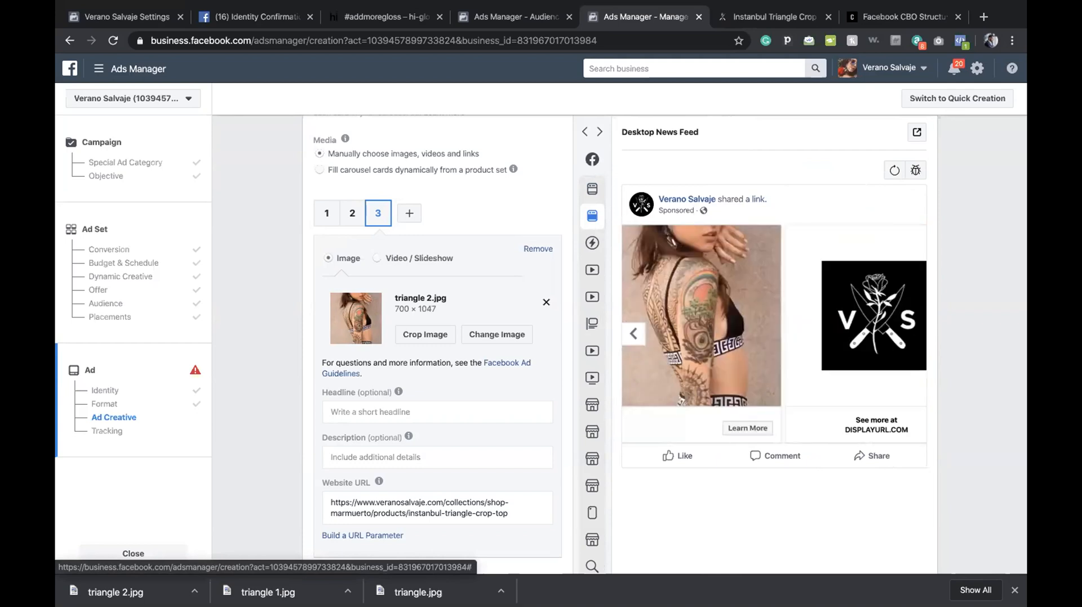
click(626, 333)
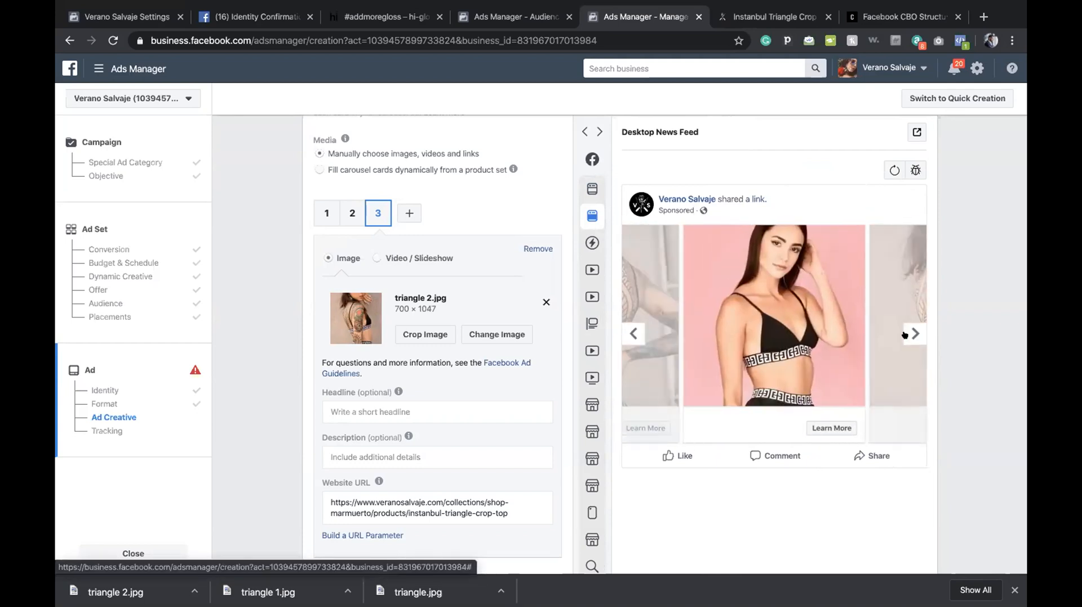
click(904, 334)
click(633, 333)
click(633, 333)
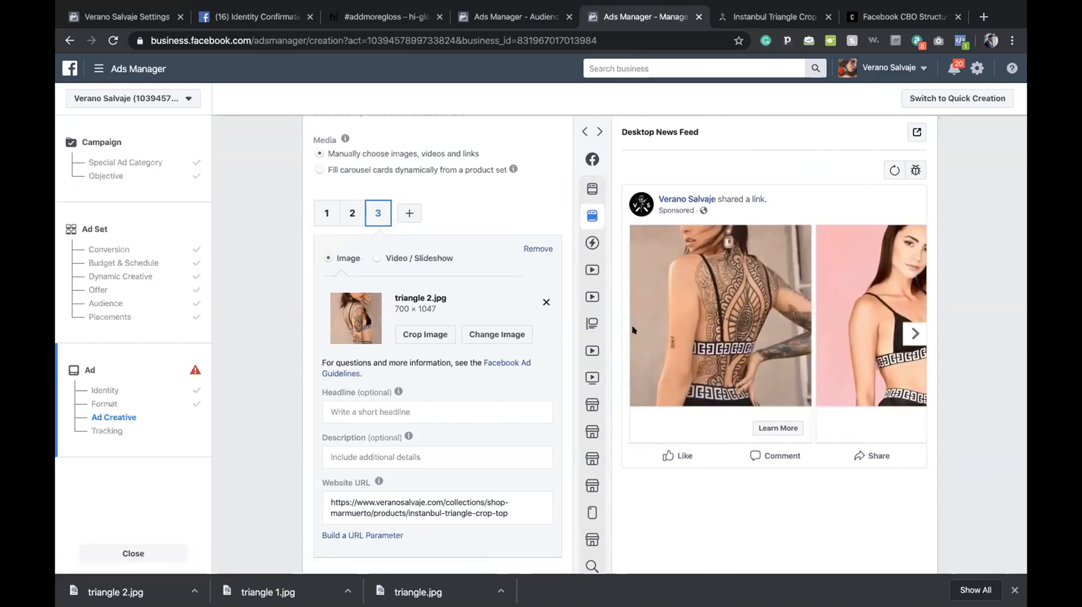
Check the first and second cards' settings against the order and look of the cards in the desktop preview.
click(352, 213)
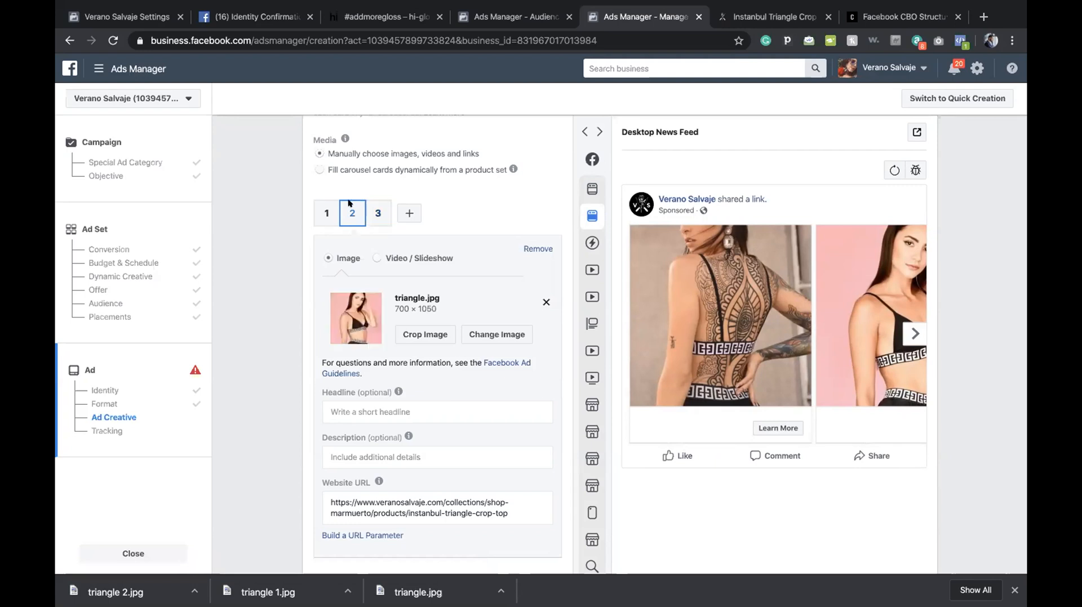
click(327, 213)
click(350, 213)
click(338, 212)
click(353, 212)
click(909, 332)
click(909, 333)
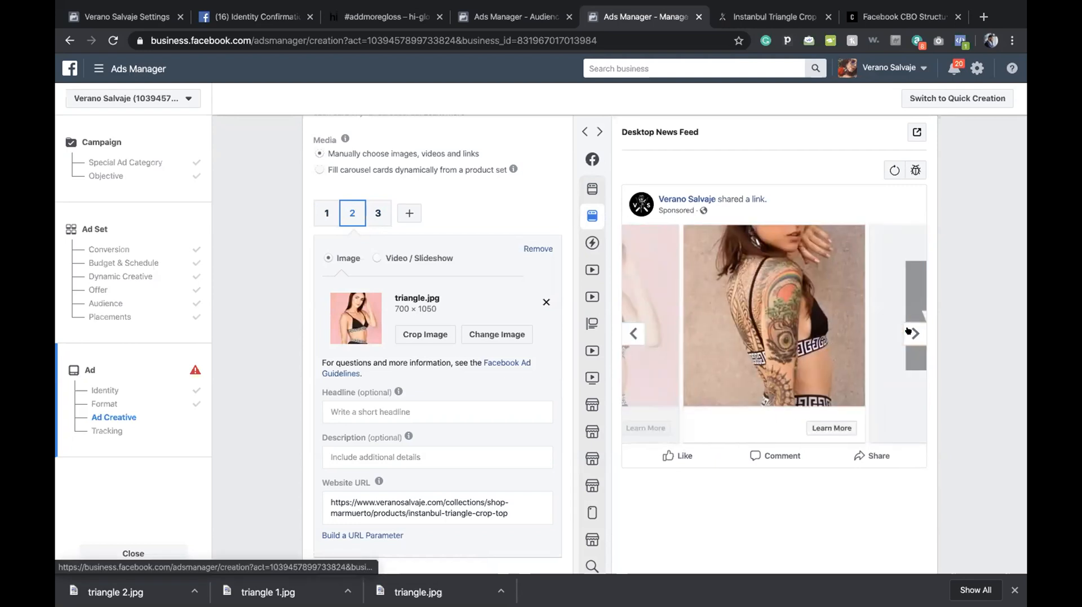
click(909, 333)
click(626, 327)
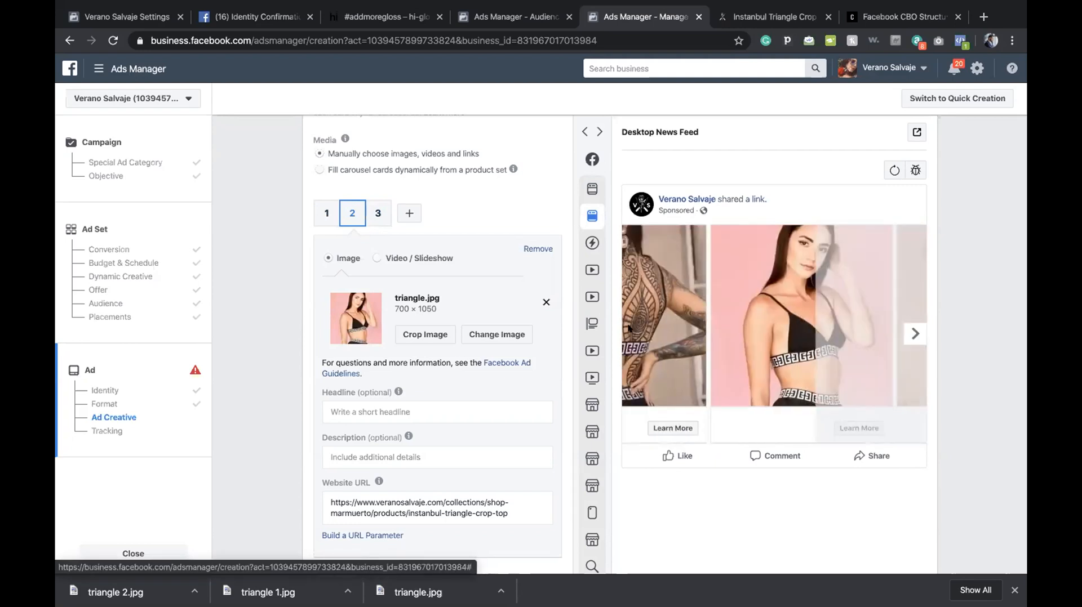
click(627, 328)
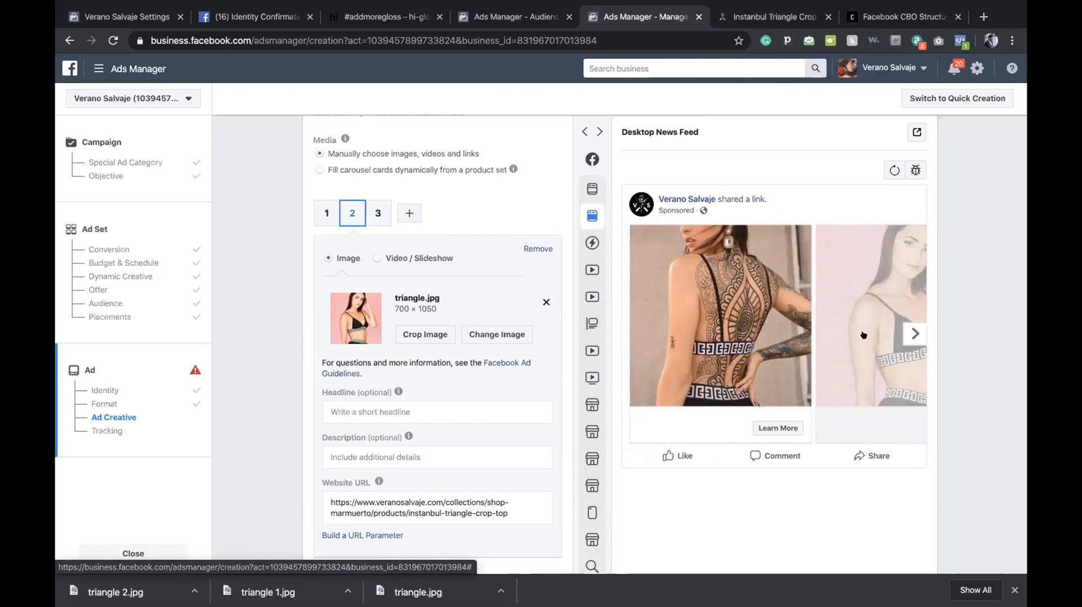
Compare the Mobile News Feed preview with the Desktop News Feed preview and review the desktop carousel's cards once more.
click(596, 192)
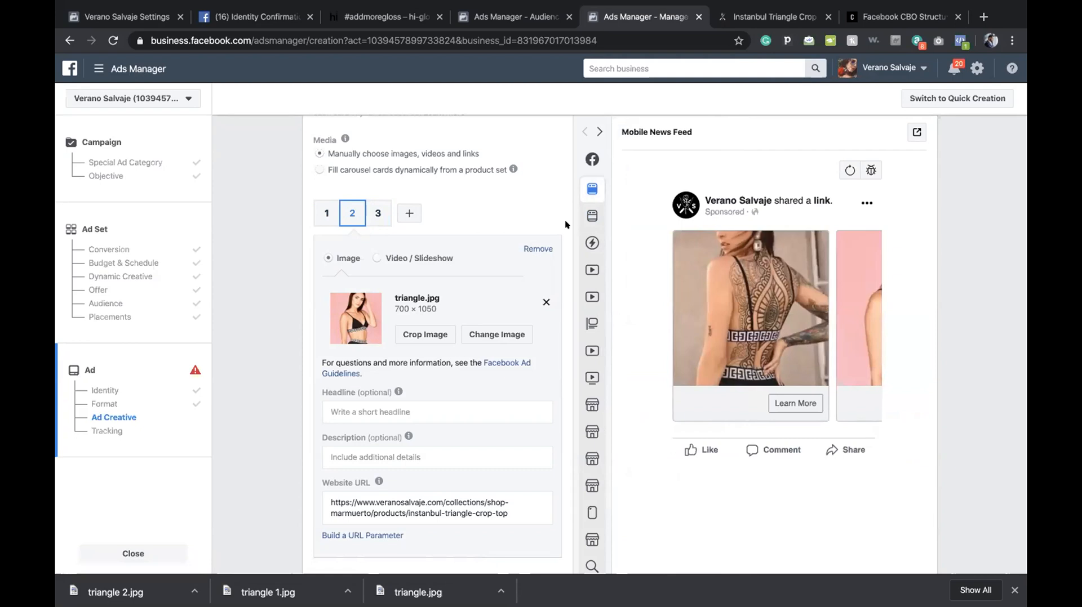
mouse_move(680, 278)
click(574, 212)
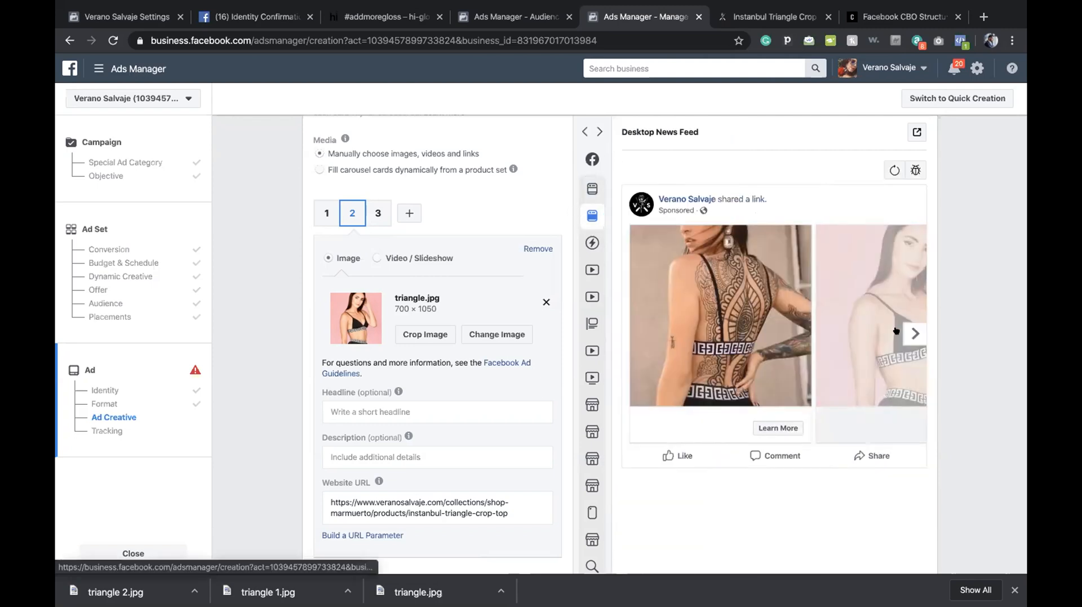
click(914, 333)
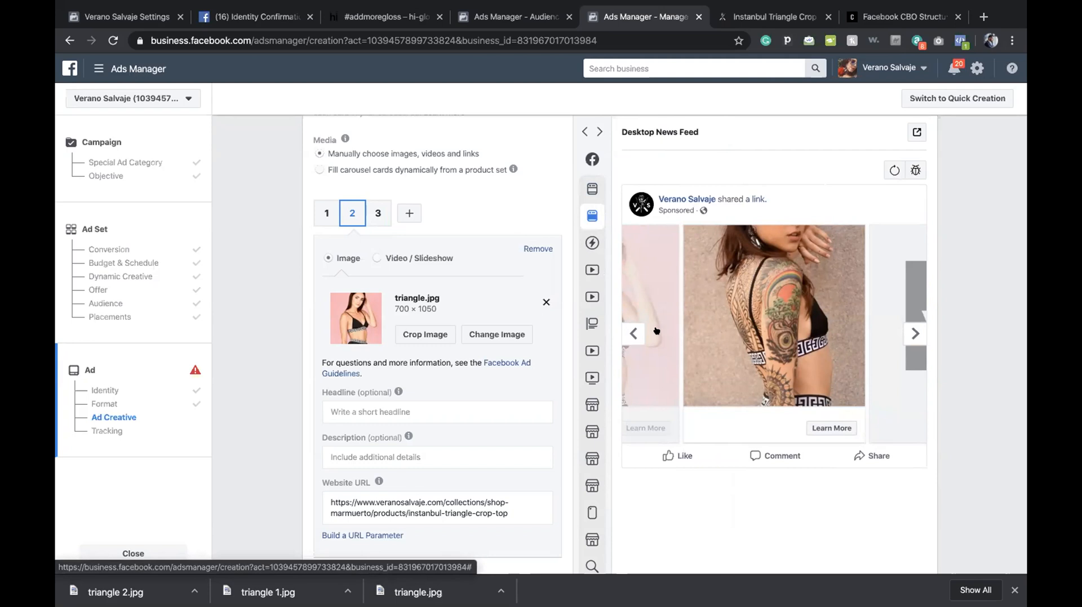
click(634, 334)
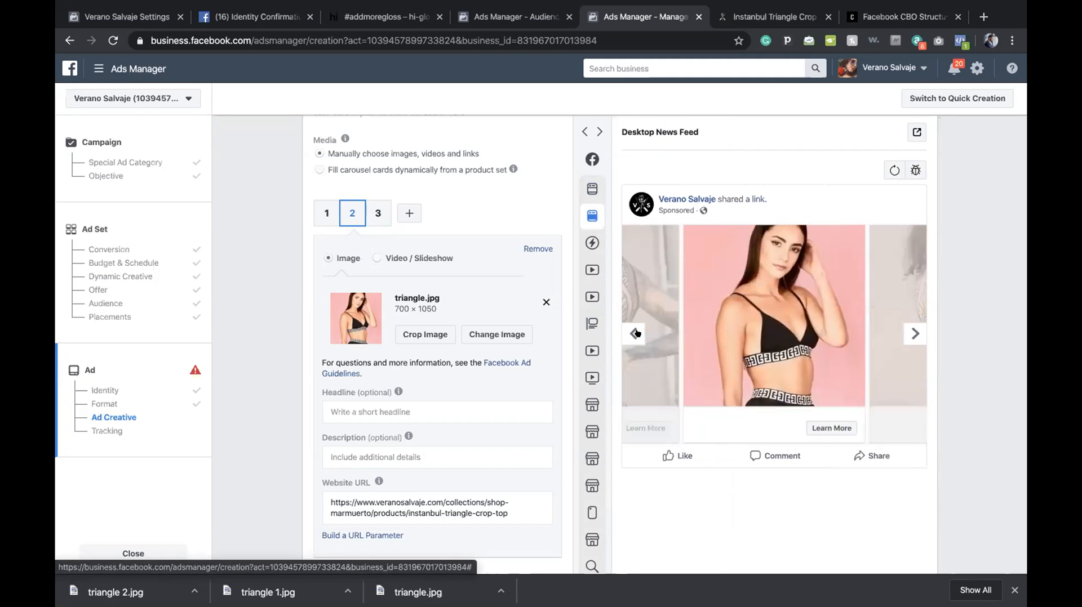
click(637, 333)
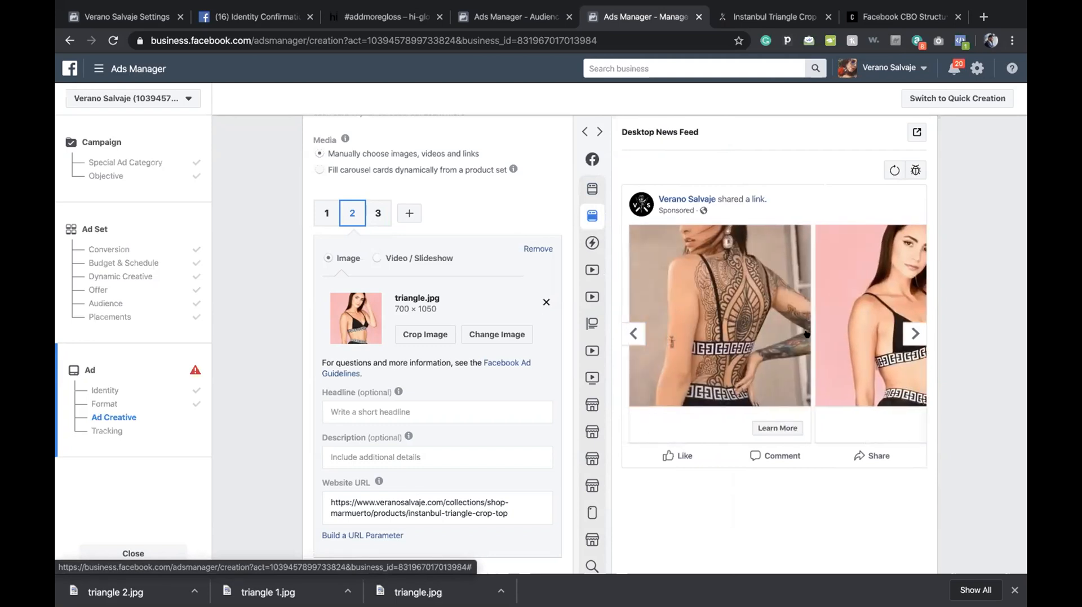
Open the first carousel card's settings and copy the crop top's title from its store product page.
click(894, 333)
click(894, 334)
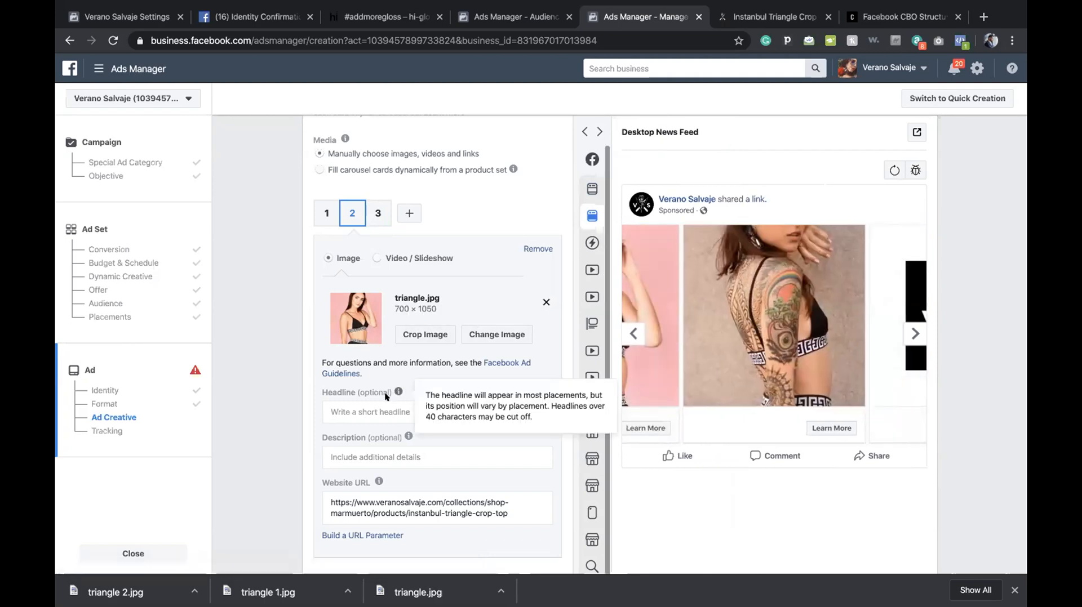
click(330, 219)
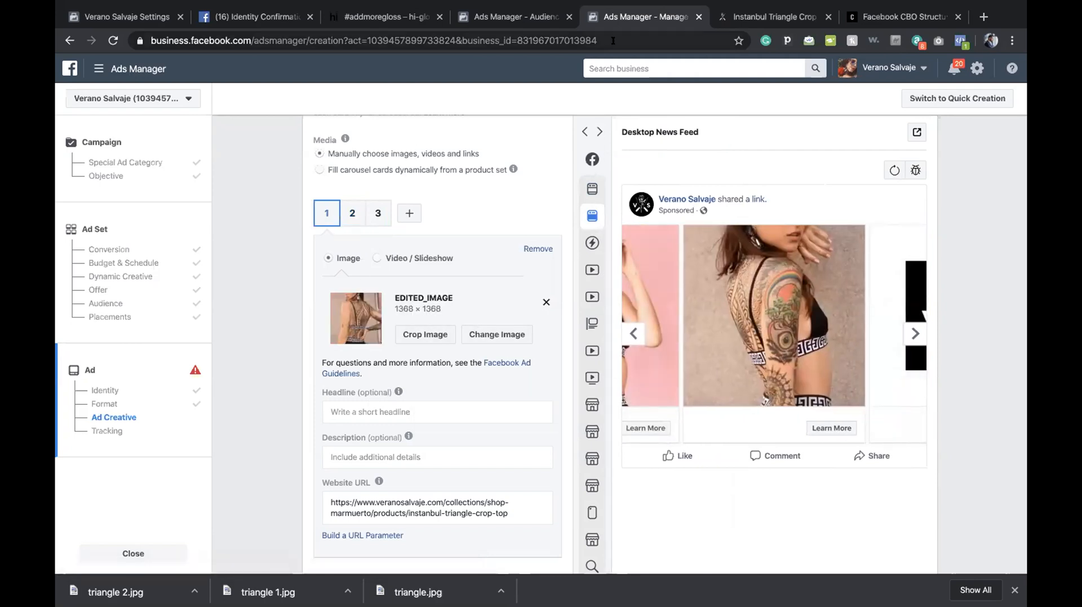
click(768, 17)
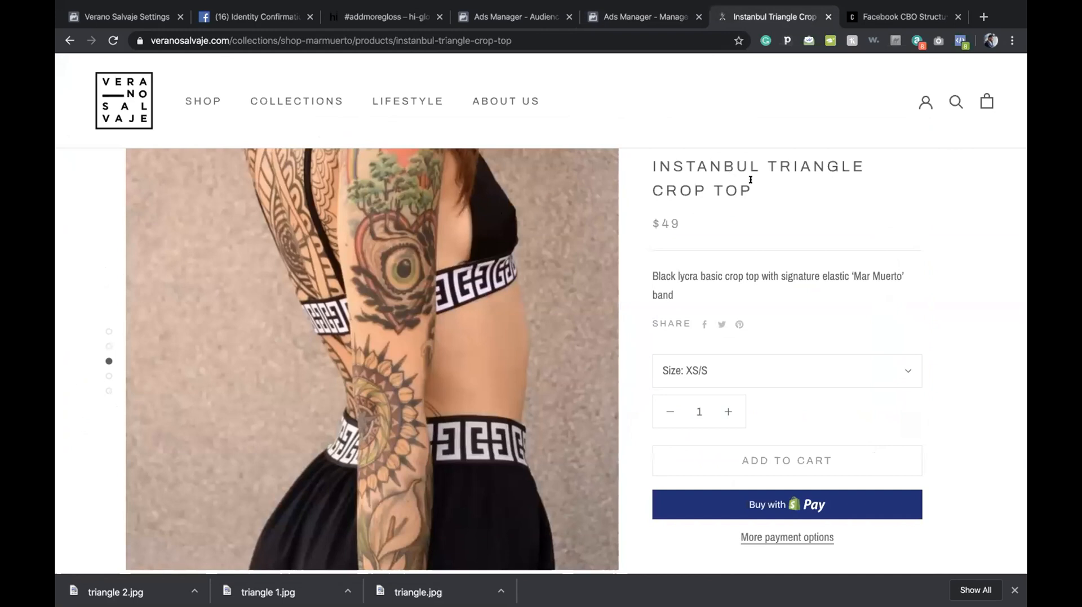
drag(751, 179, 637, 155)
key(ctrl+c)
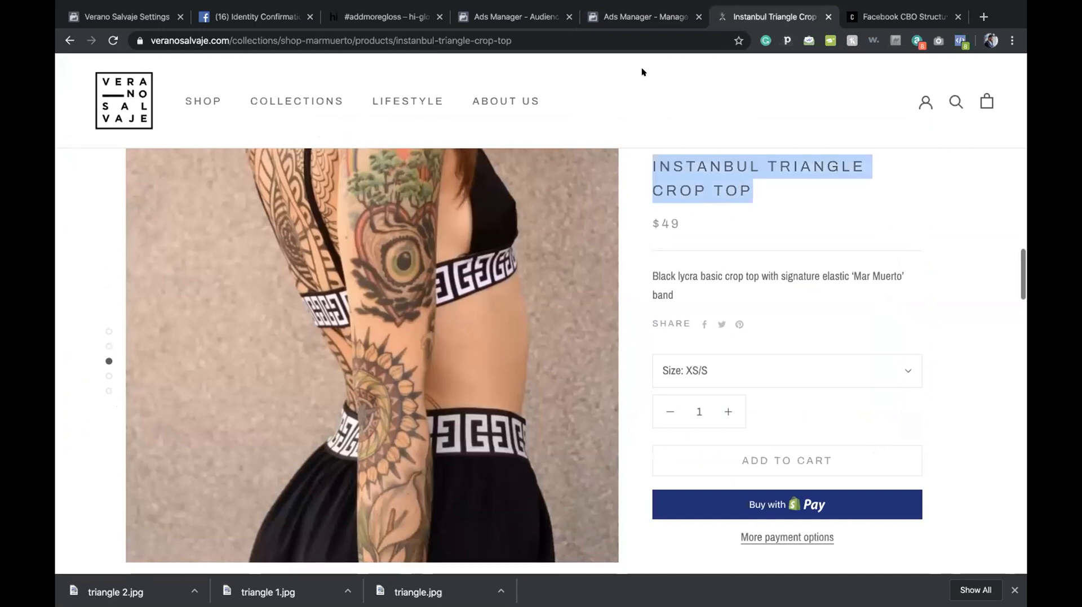
scroll(705, 150, up, 2)
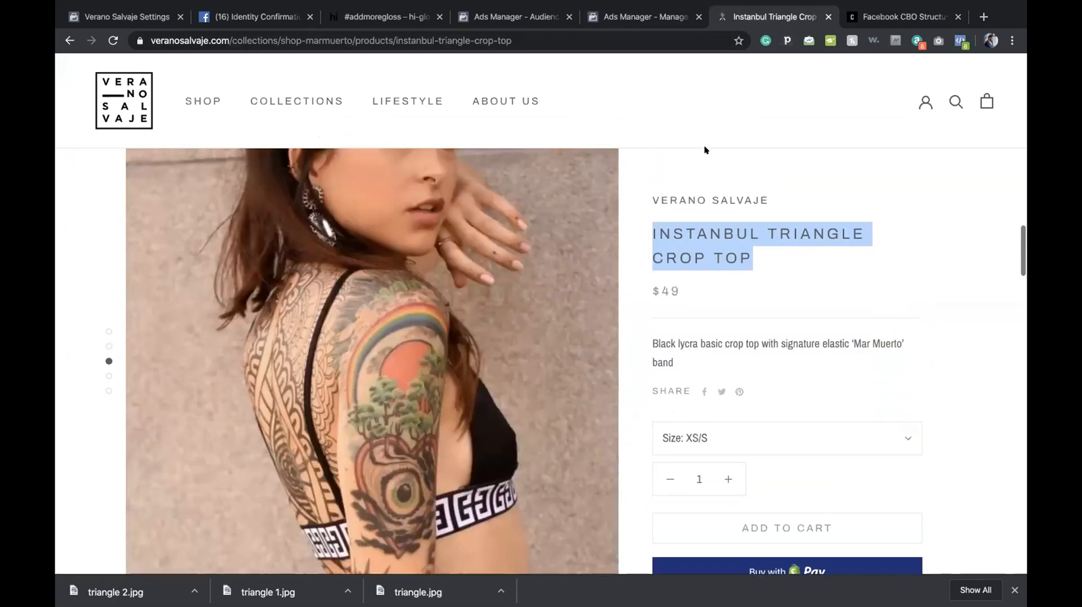
Paste the product title as the first card's headline and correct its spelling to "ISTANBUL TRIANGLE CROP TOP".
click(654, 17)
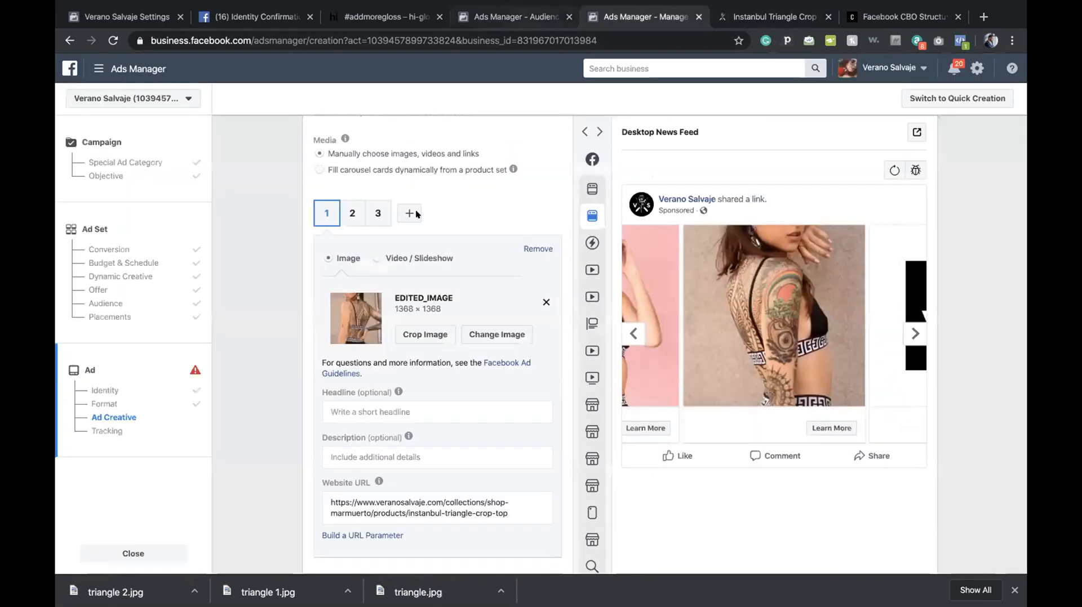
click(348, 406)
key(ctrl+v)
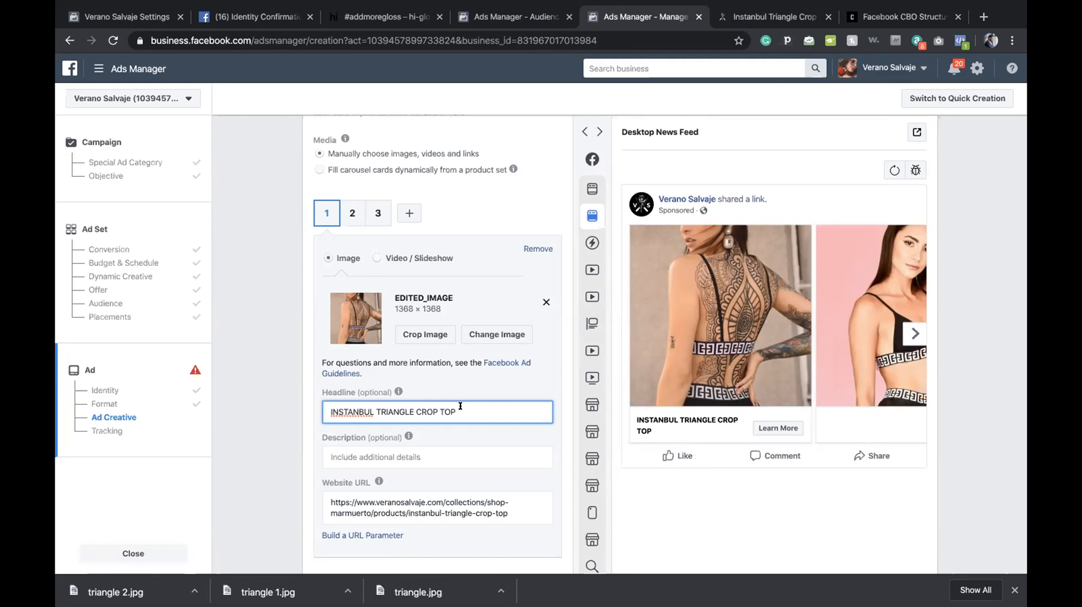
right_click(360, 406)
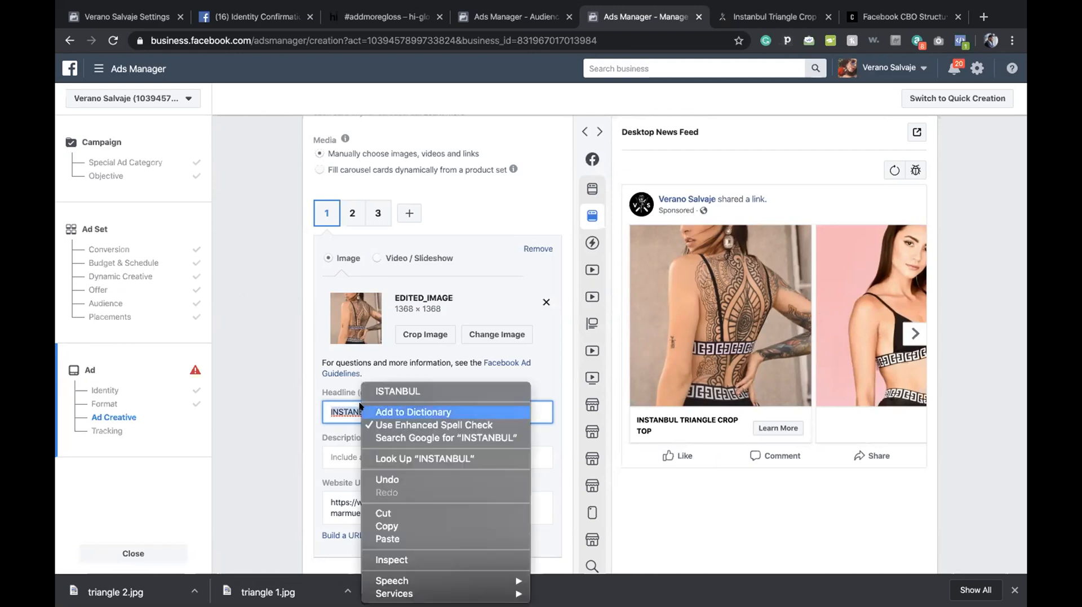
click(383, 391)
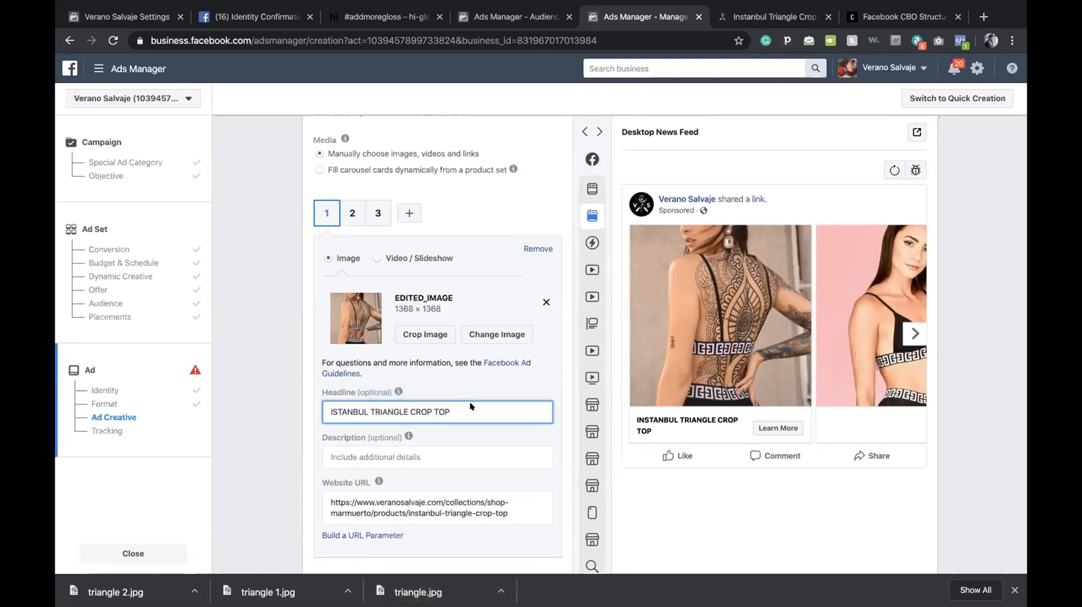
click(461, 427)
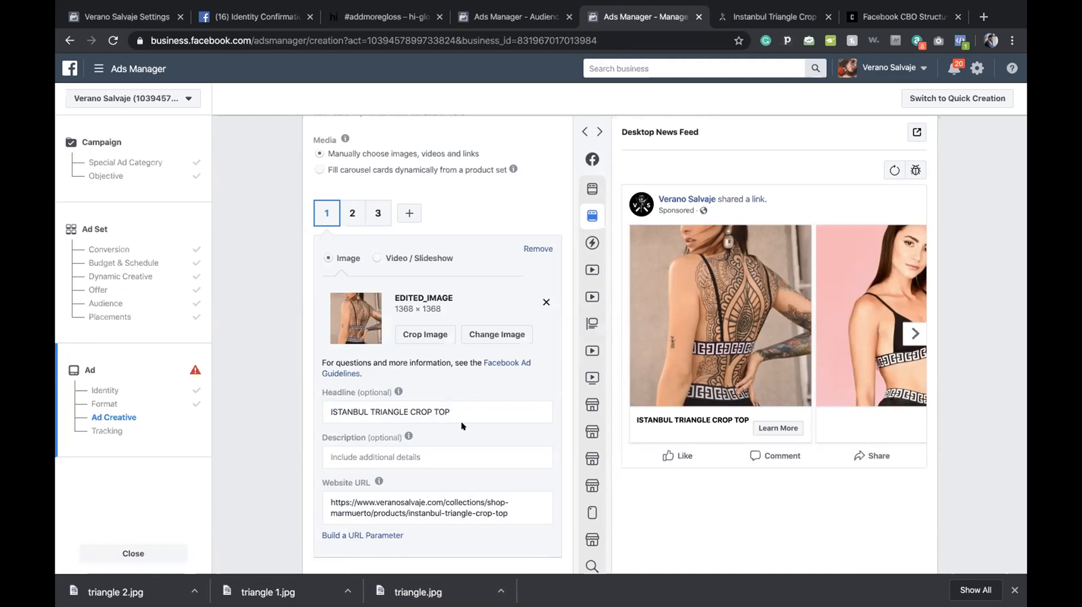
Copy the first card's headline "ISTANBUL TRIANGLE CROP TOP" into the headlines of the second and third cards.
click(450, 451)
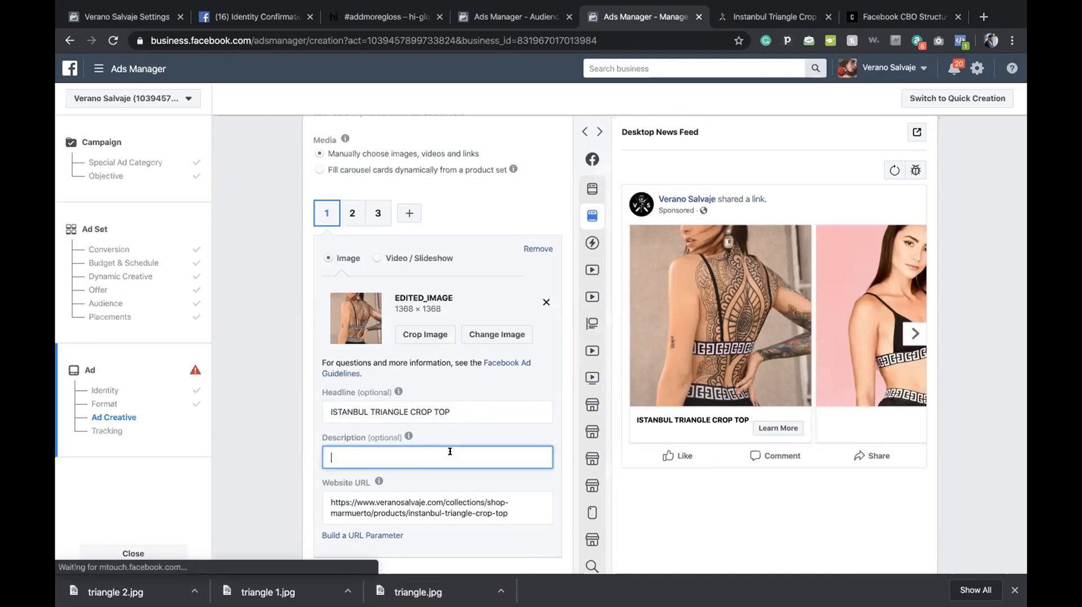
click(449, 406)
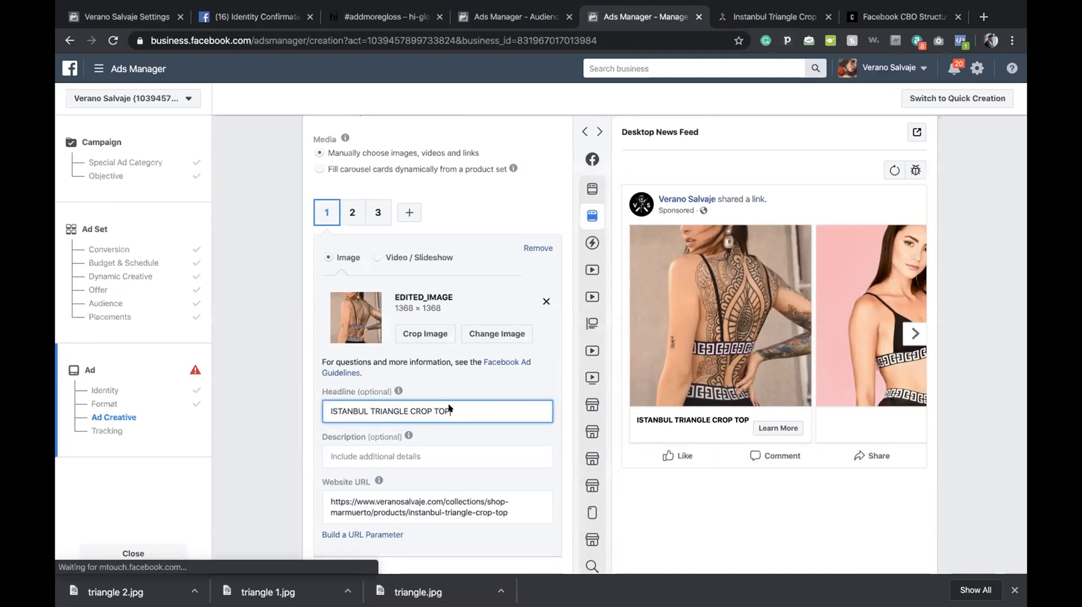
scroll(449, 405, down, 1)
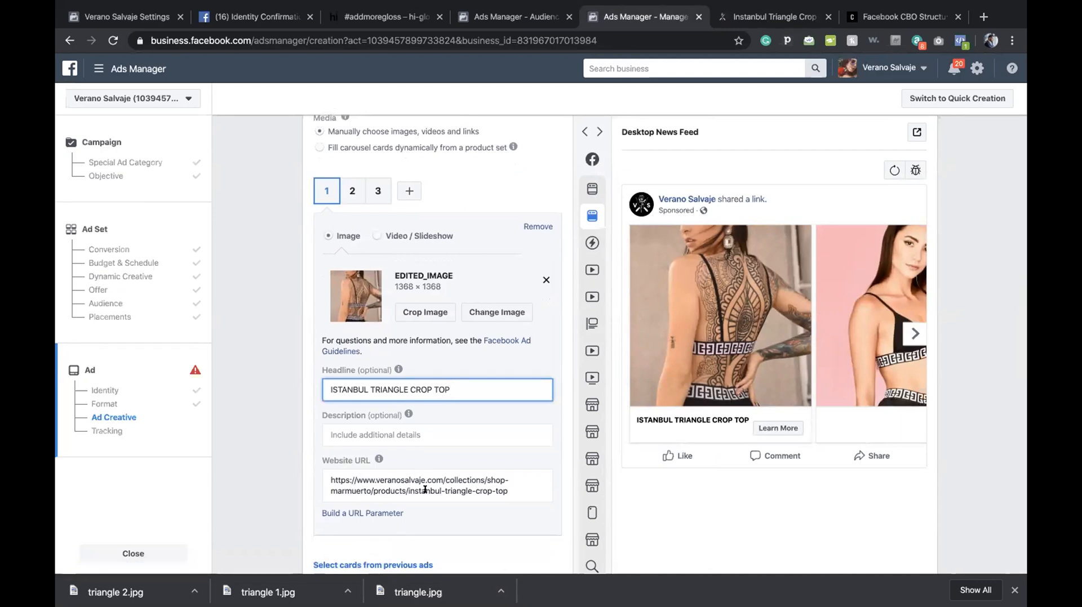
drag(452, 390, 328, 385)
key(ctrl+c)
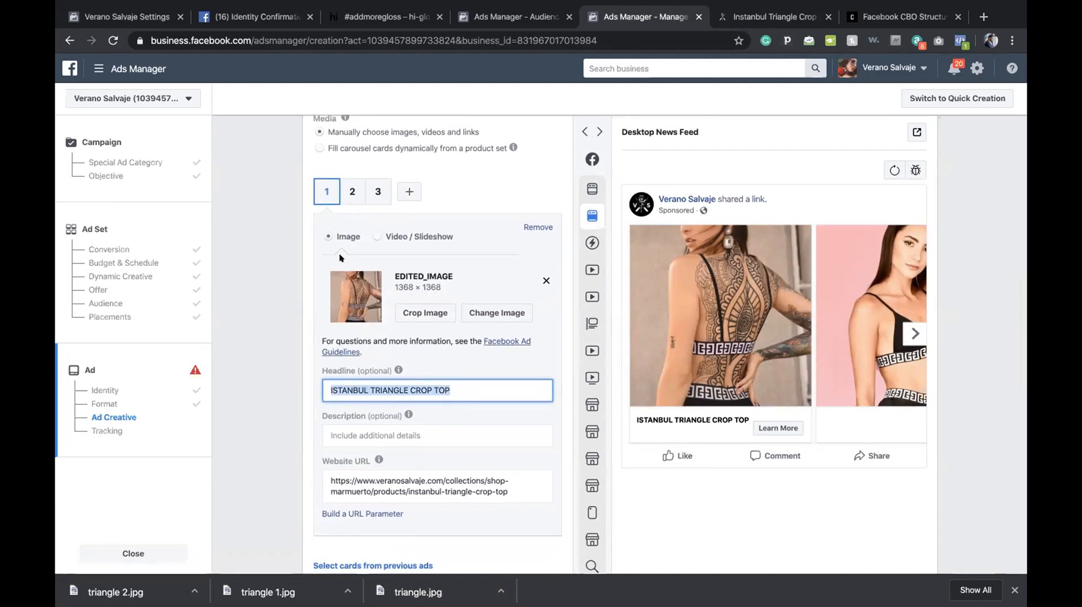
click(354, 191)
click(394, 389)
key(ctrl+v)
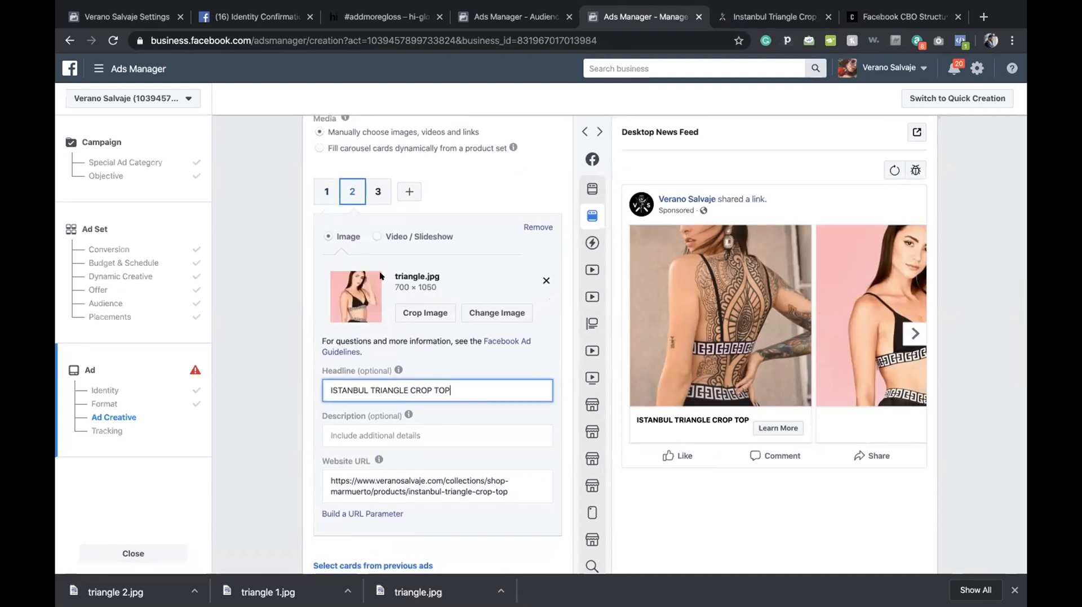
click(371, 198)
click(340, 386)
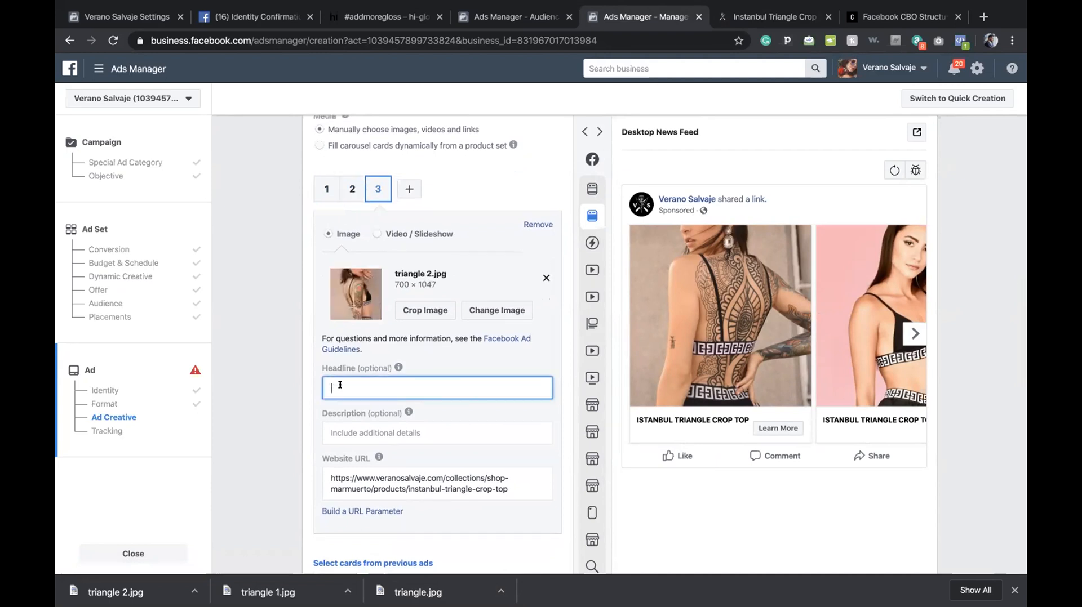
key(ctrl+v)
Return to the first card's settings and check the headlines by browsing the carousel in the desktop preview.
click(326, 190)
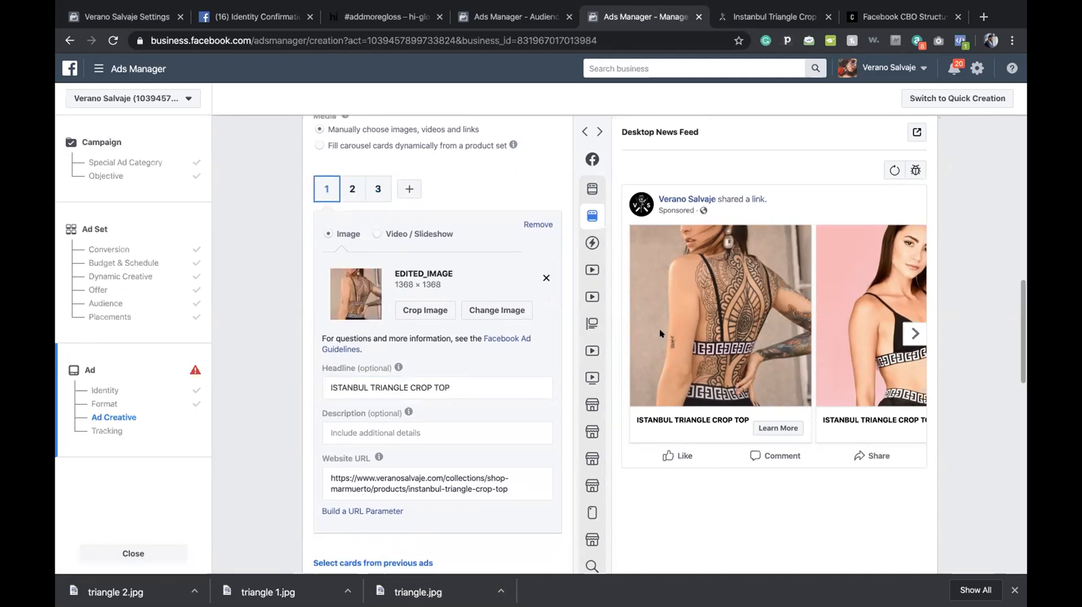
click(909, 335)
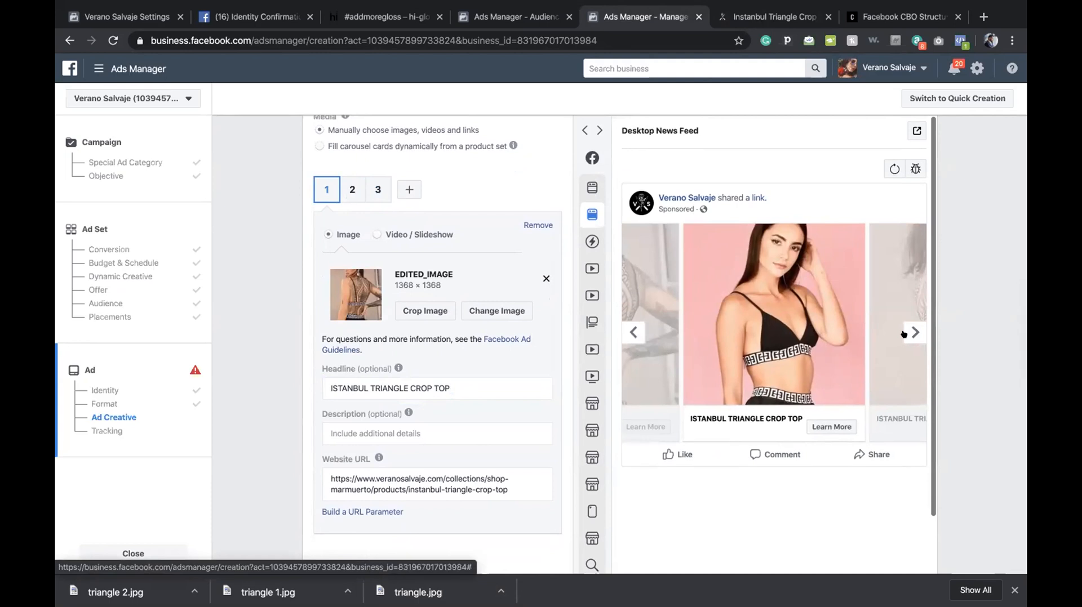
click(908, 335)
scroll(882, 339, up, 1)
click(635, 333)
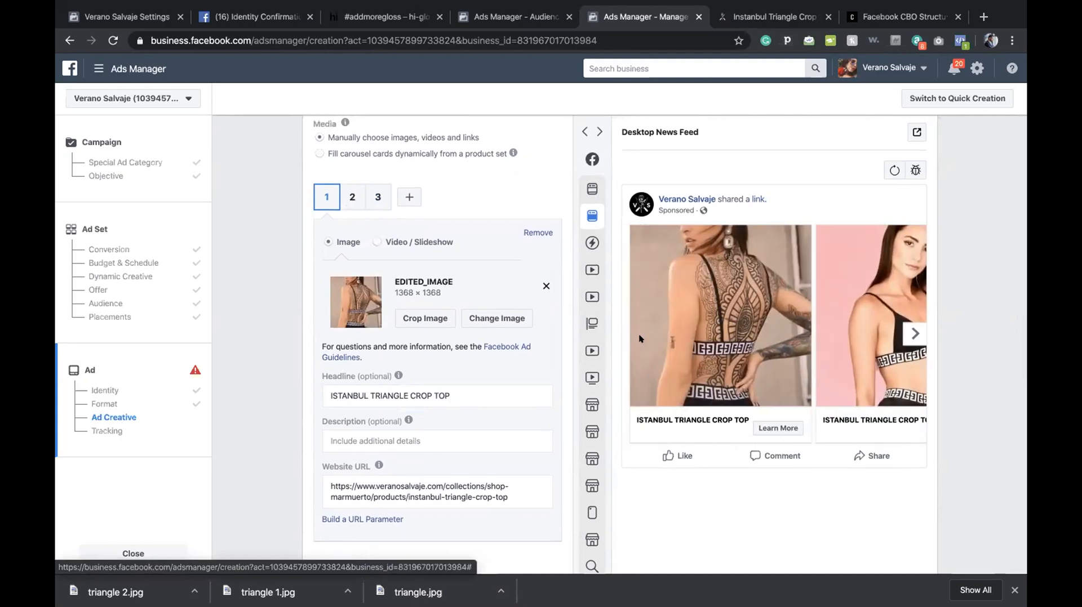
Try the placeholder description "cc" on the first card to check its position in the preview, and clear it.
click(359, 437)
scroll(359, 438, down, 1)
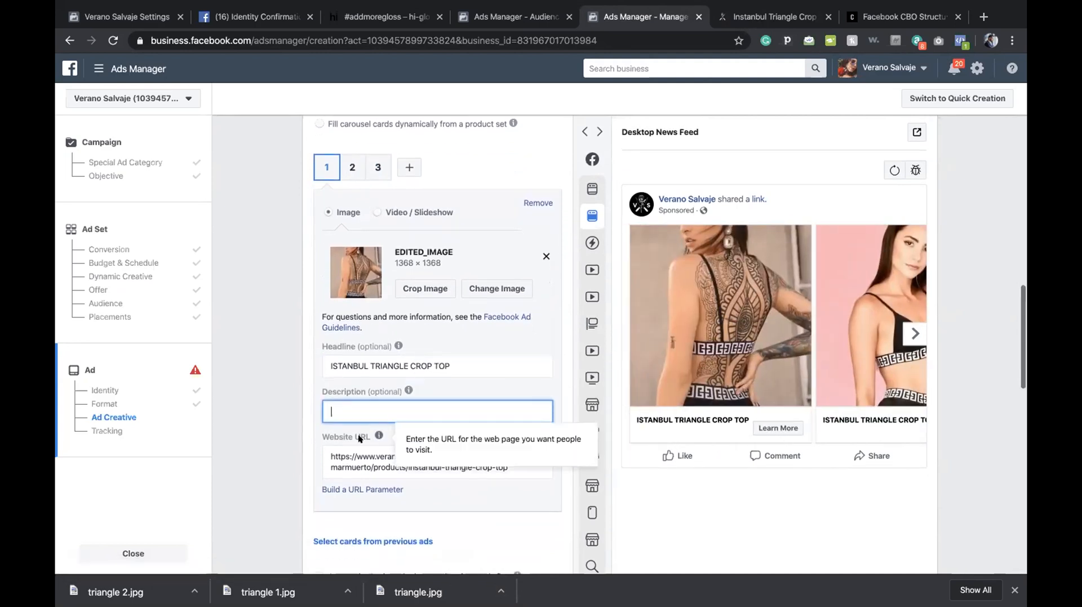
text(cc)
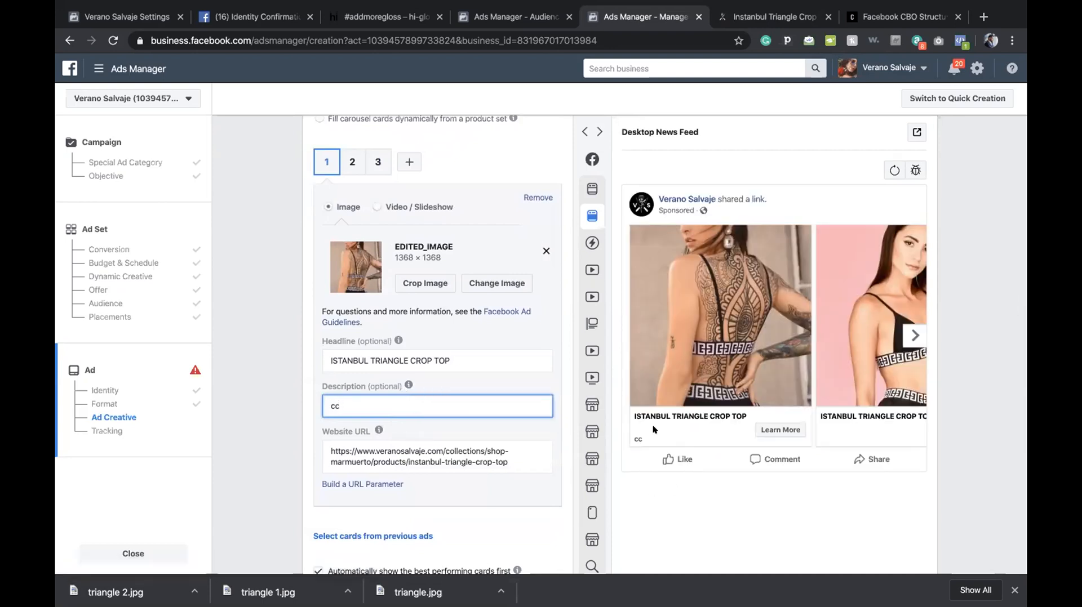
key(BackSpace)
key(BackSpace)
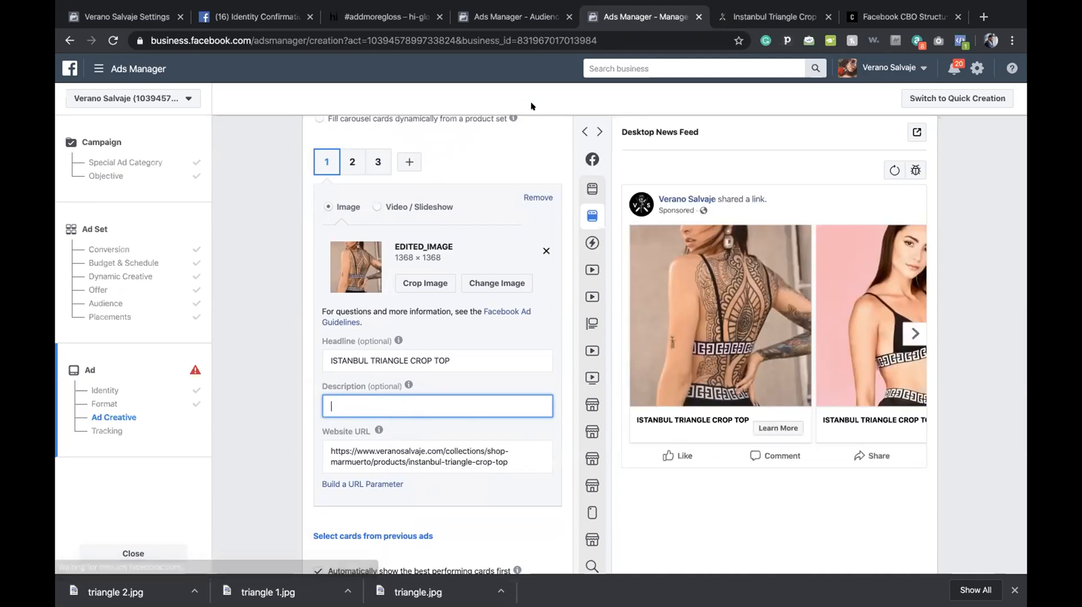
Look through the crop top's store page, from the shipping banner to the footer, for details suited to the card description.
click(760, 24)
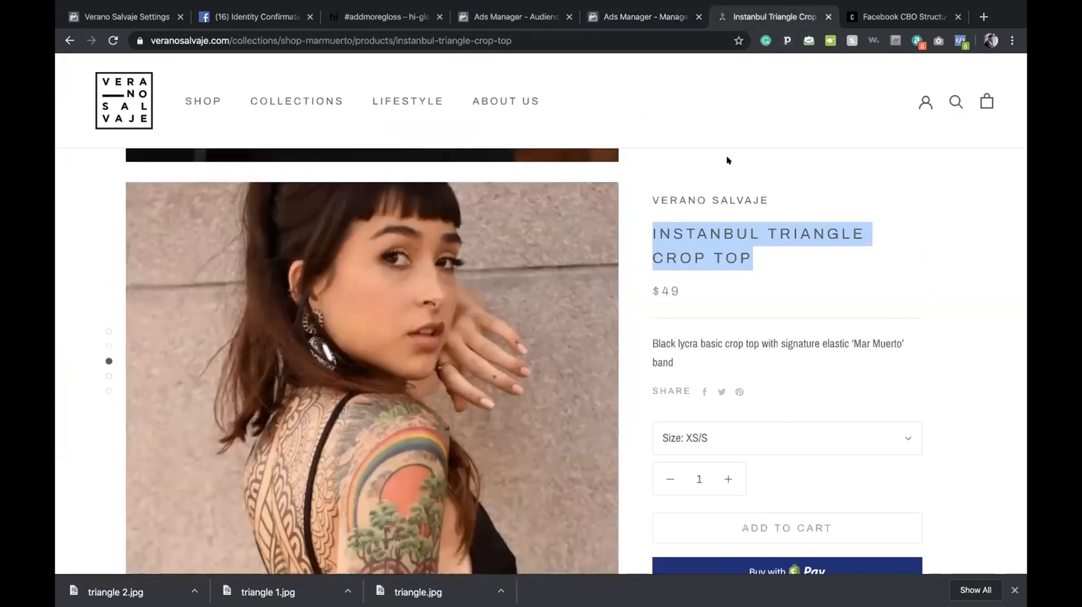
scroll(672, 317, down, 3)
scroll(672, 318, down, 15)
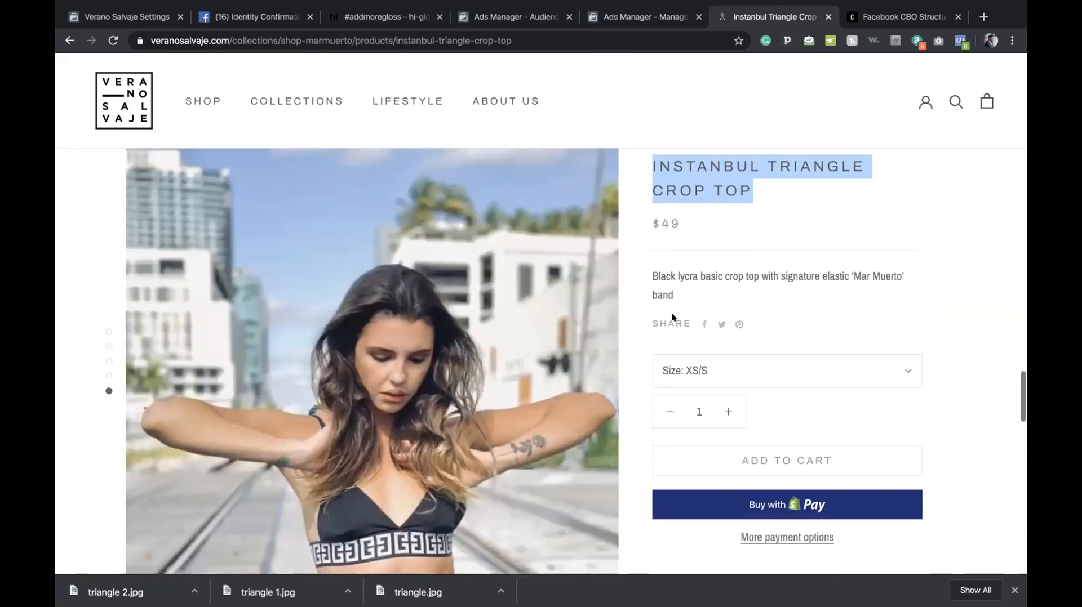
scroll(673, 317, up, 5)
scroll(673, 317, up, 10)
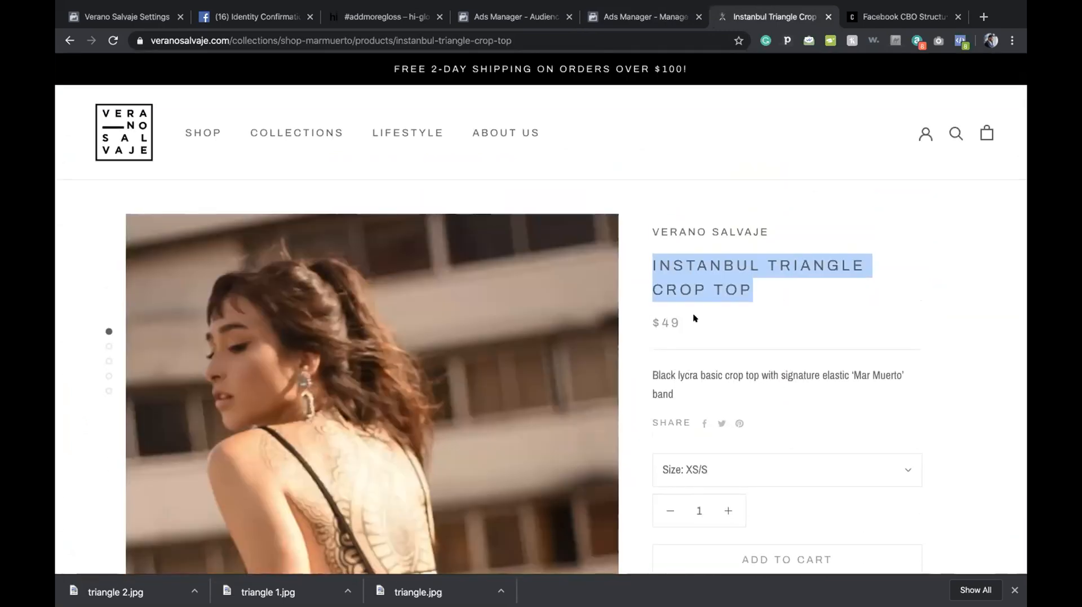
scroll(674, 322, down, 2)
scroll(675, 322, up, 2)
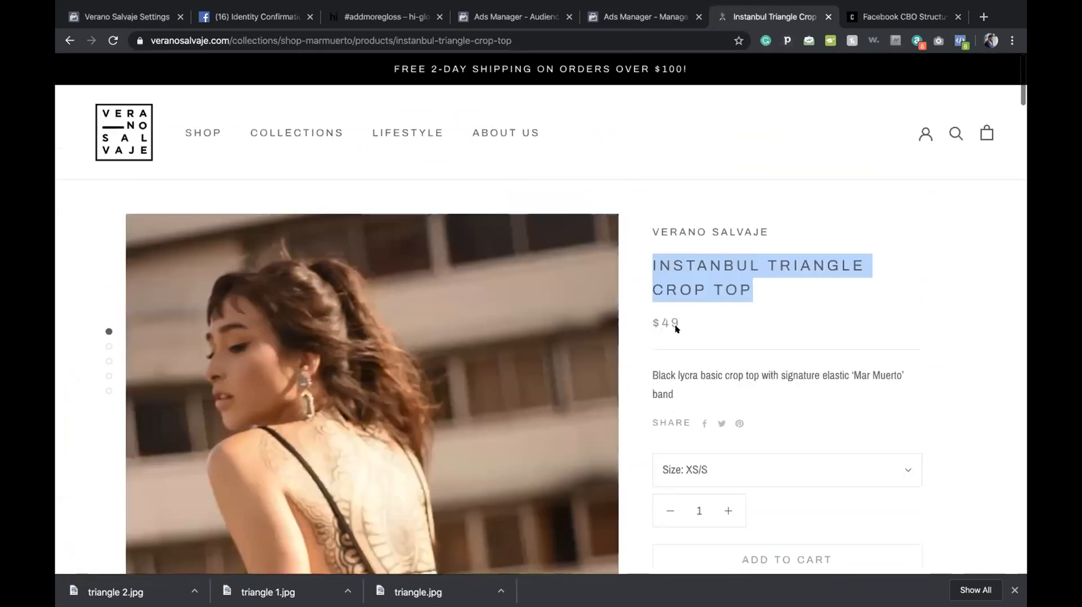
scroll(676, 329, down, 10)
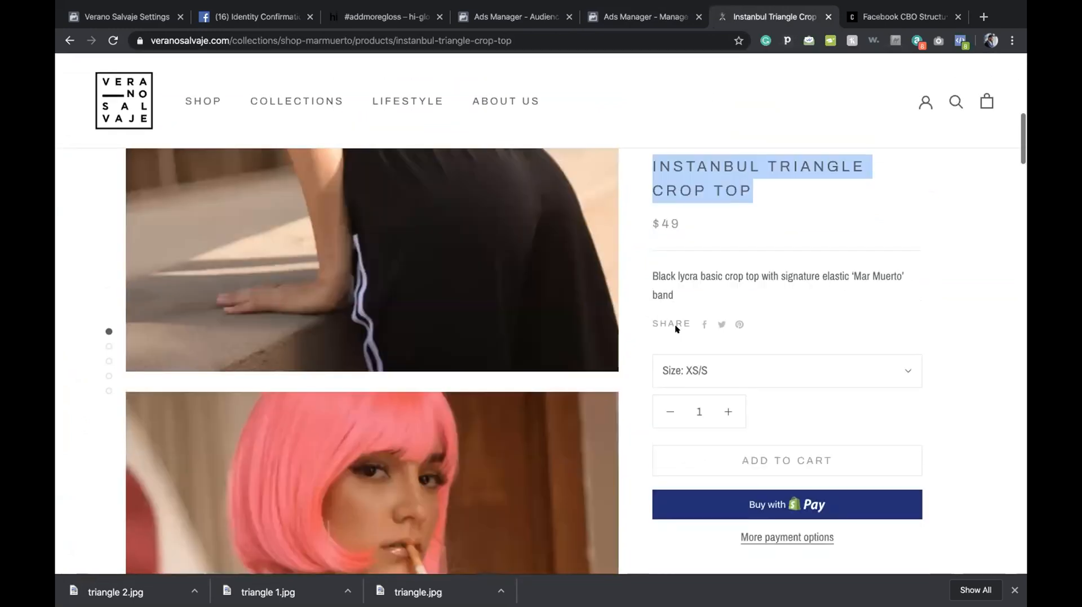
scroll(676, 329, down, 15)
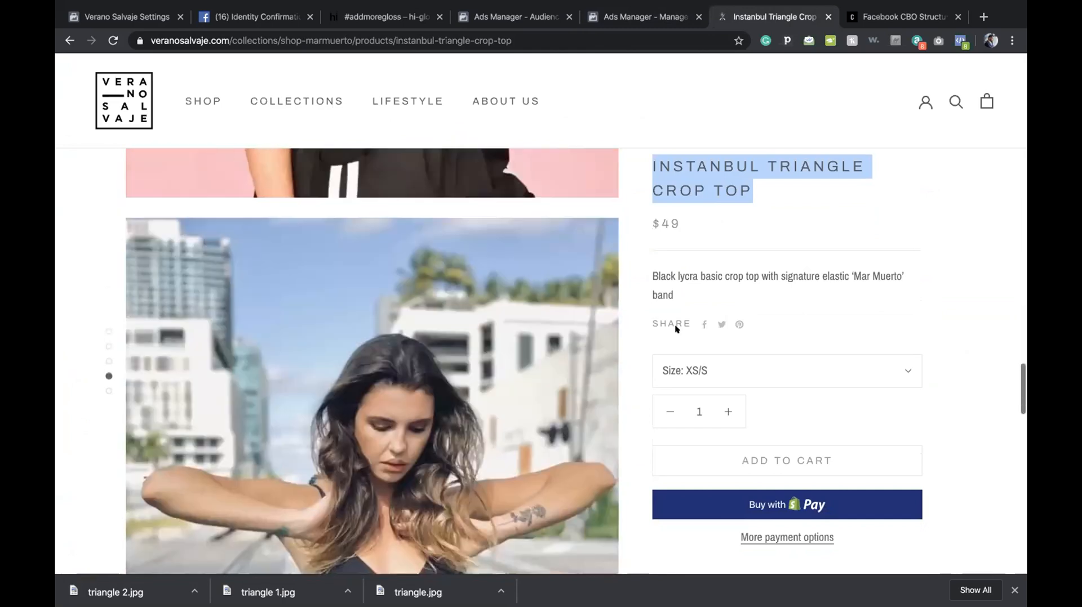
scroll(675, 327, down, 4)
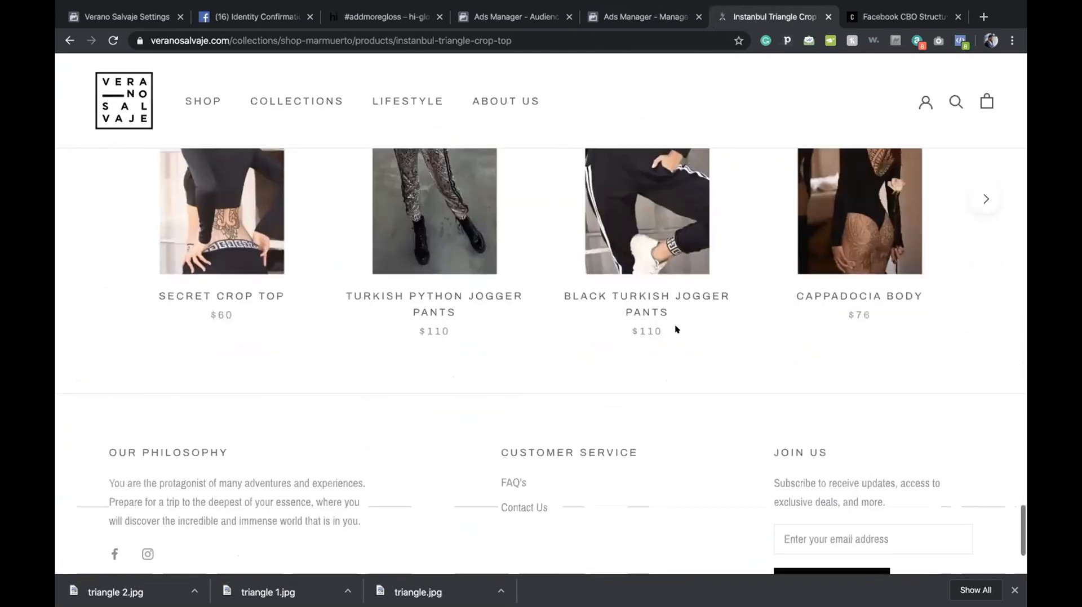
scroll(647, 350, up, 20)
scroll(644, 274, up, 5)
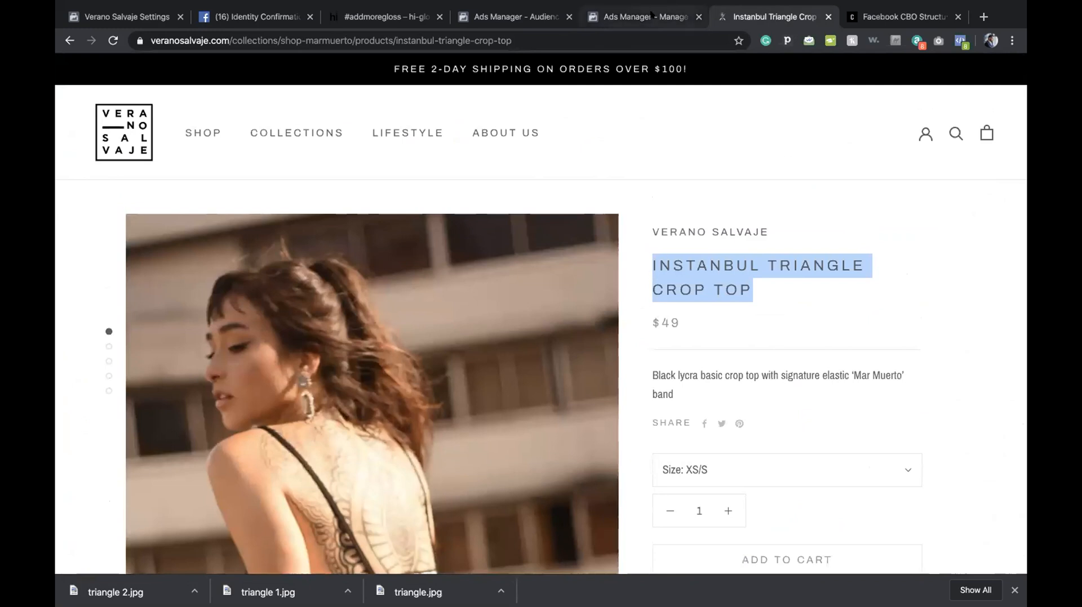
Set the description of all three carousel cards to "Free Shipping".
click(651, 14)
text(Free Shipp)
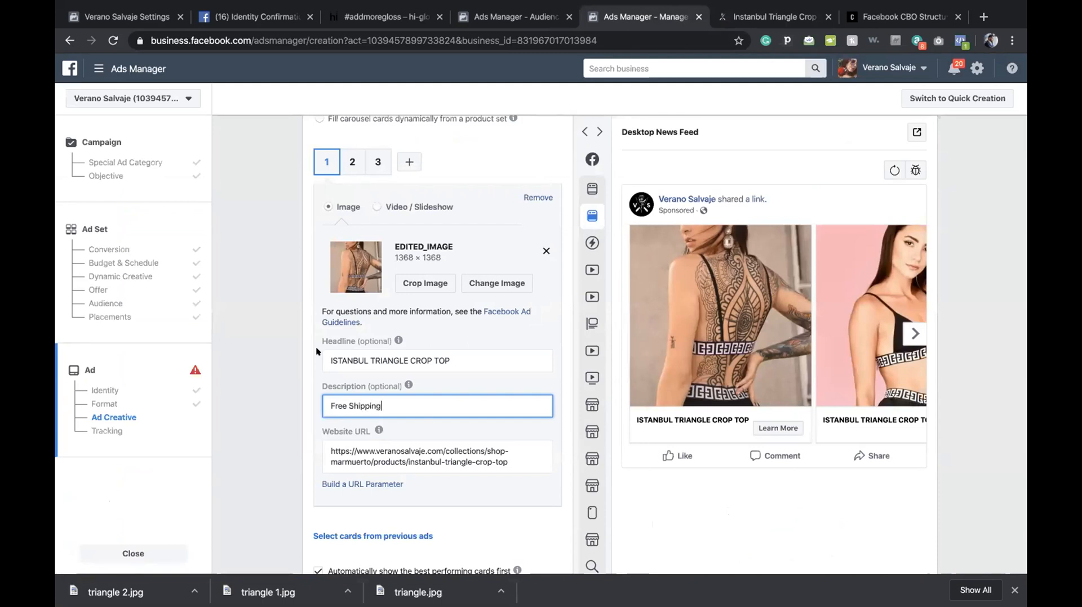
text(ing)
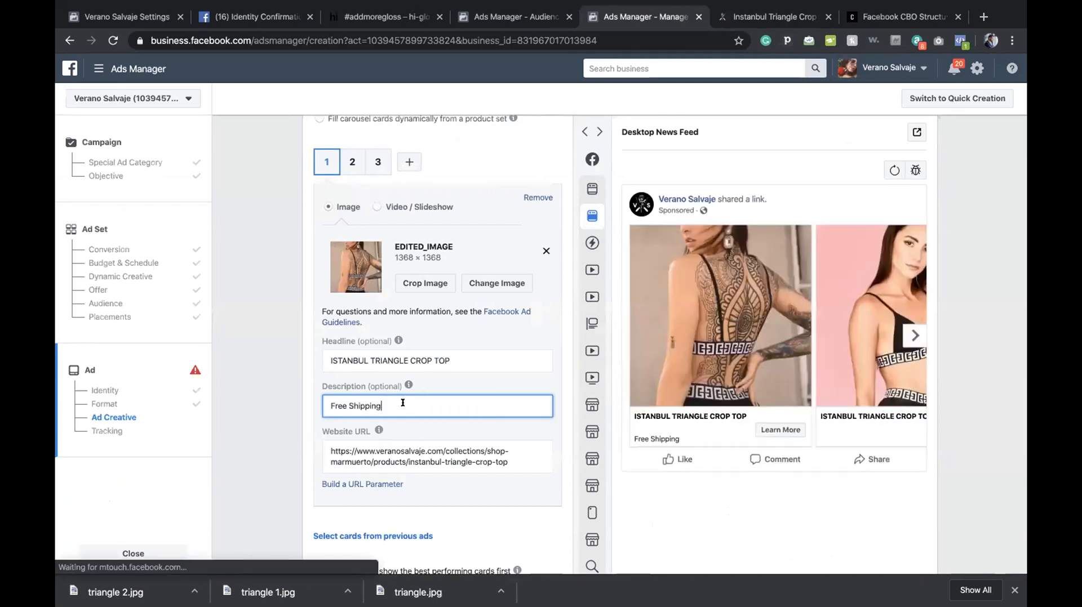
click(352, 162)
click(392, 398)
text(Free Shipping)
click(374, 161)
click(341, 404)
text(Free Shipping)
Check the crop top's description on its store page for a detail to add to the first card's headline.
click(327, 162)
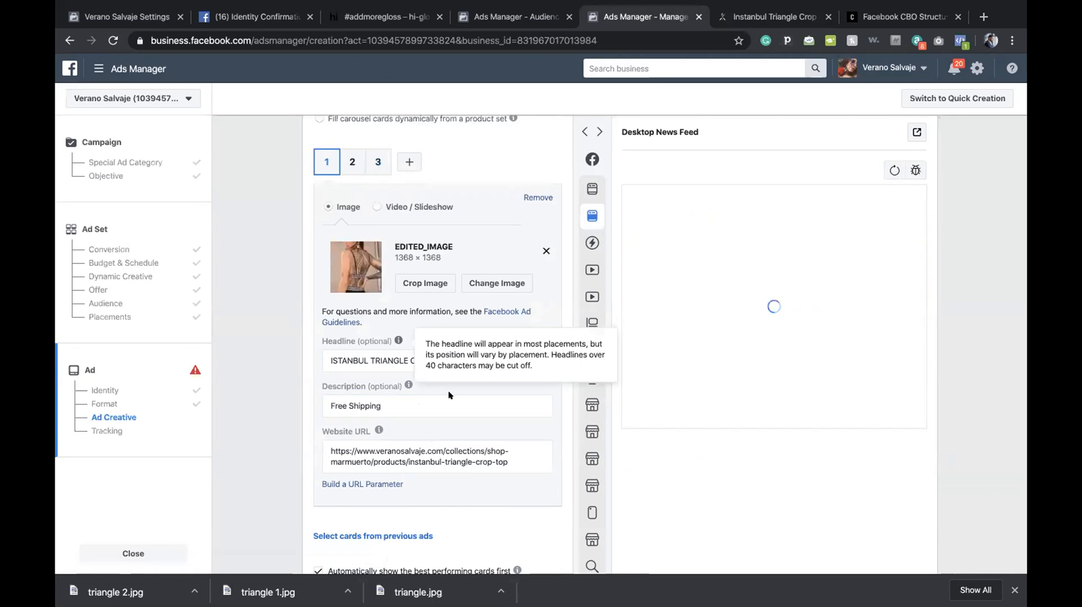
click(460, 361)
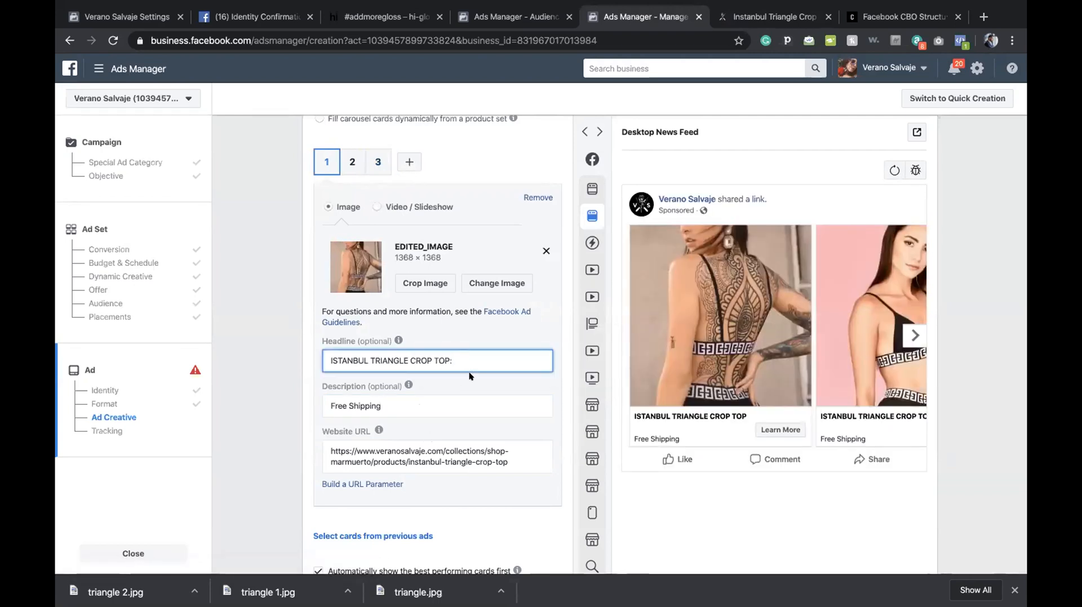
click(774, 16)
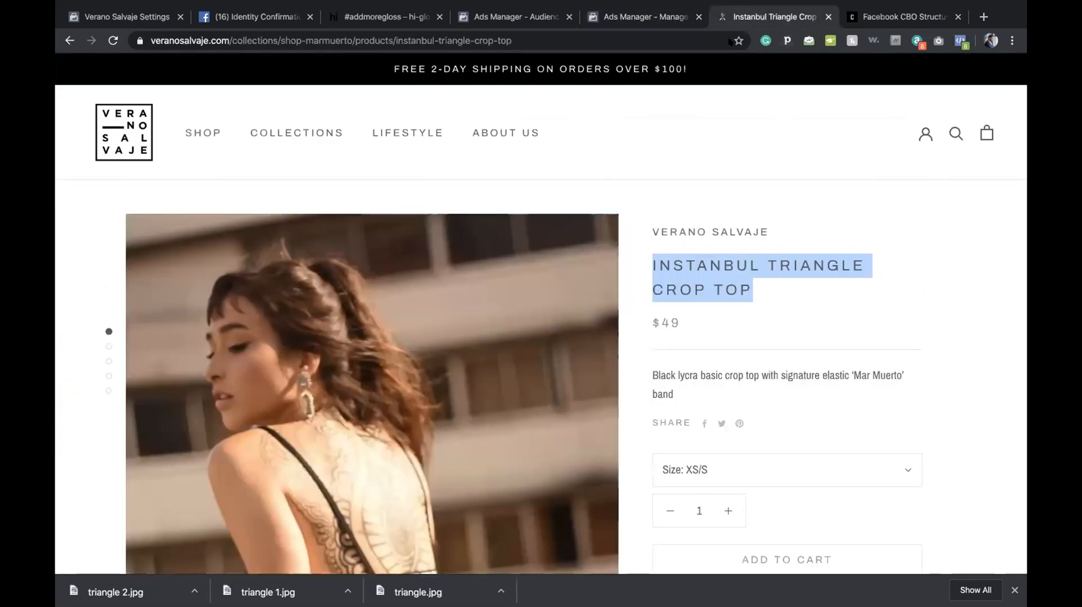
scroll(514, 330, down, 3)
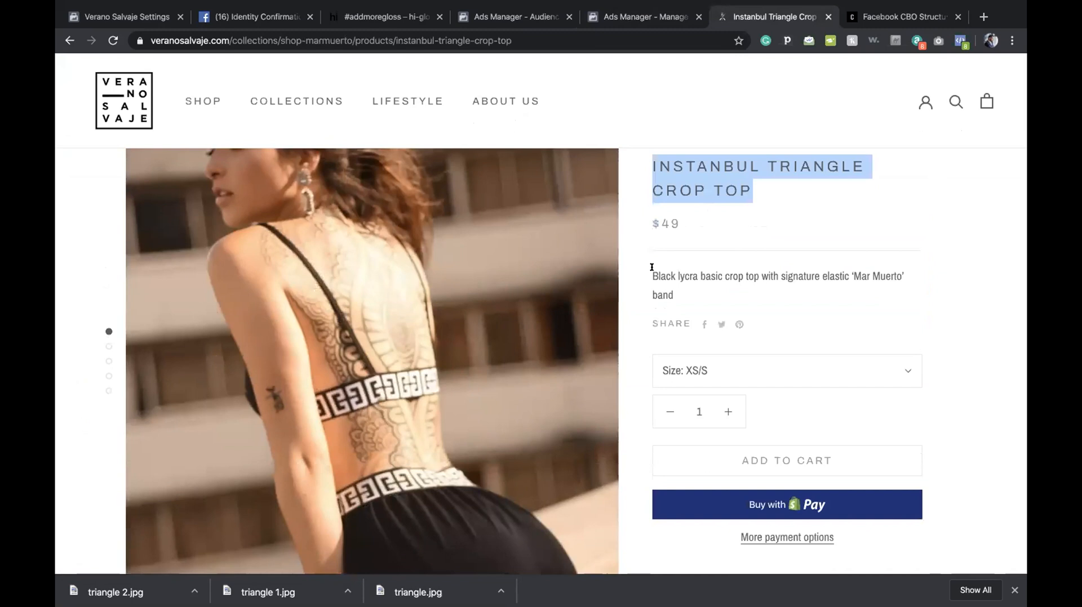
drag(652, 271, 780, 307)
click(789, 295)
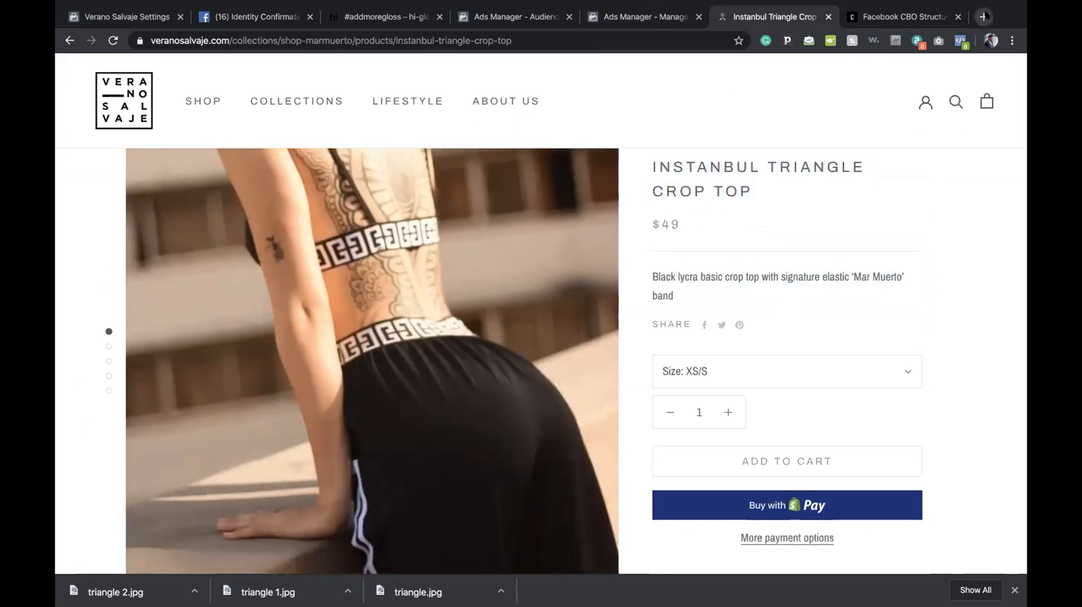
Open brykerhyde.com in a new tab and go to the Minimalist 1.0 - ID Outside wallet page.
click(984, 16)
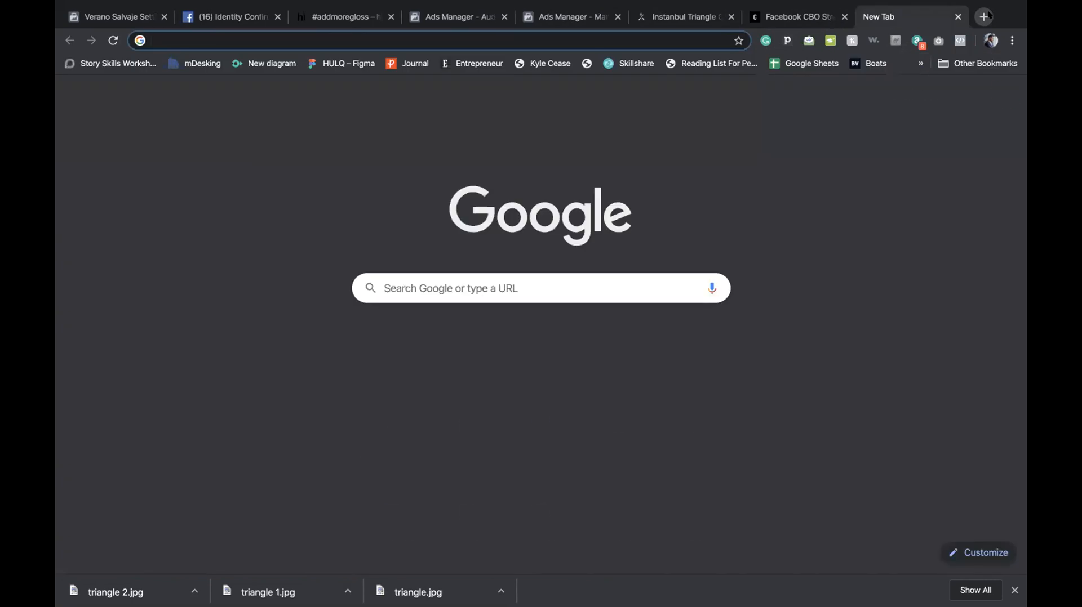
text(brykerhyde.c)
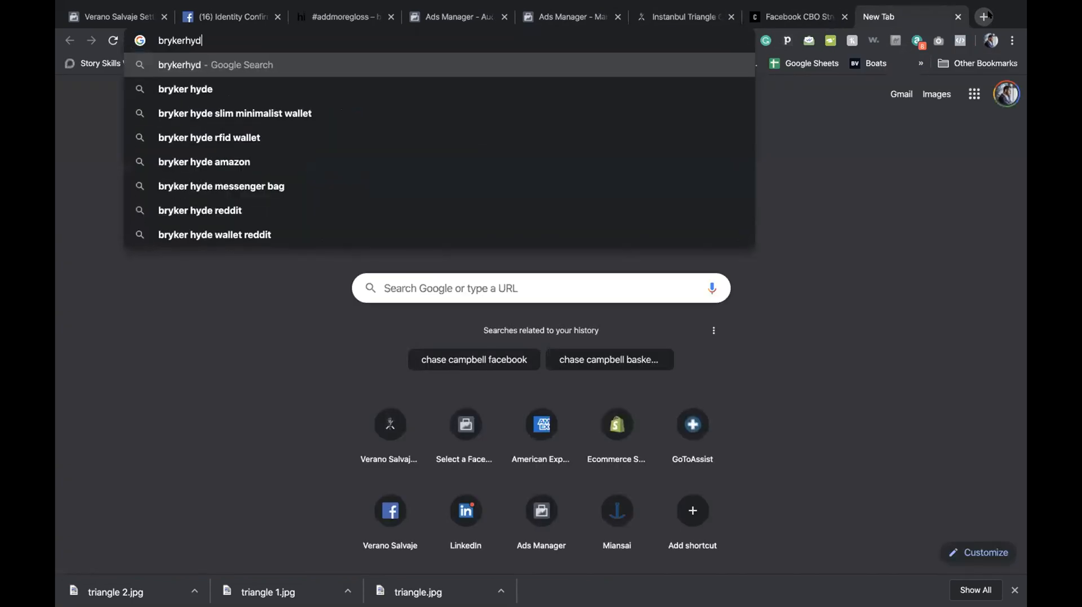
text(om)
key(Return)
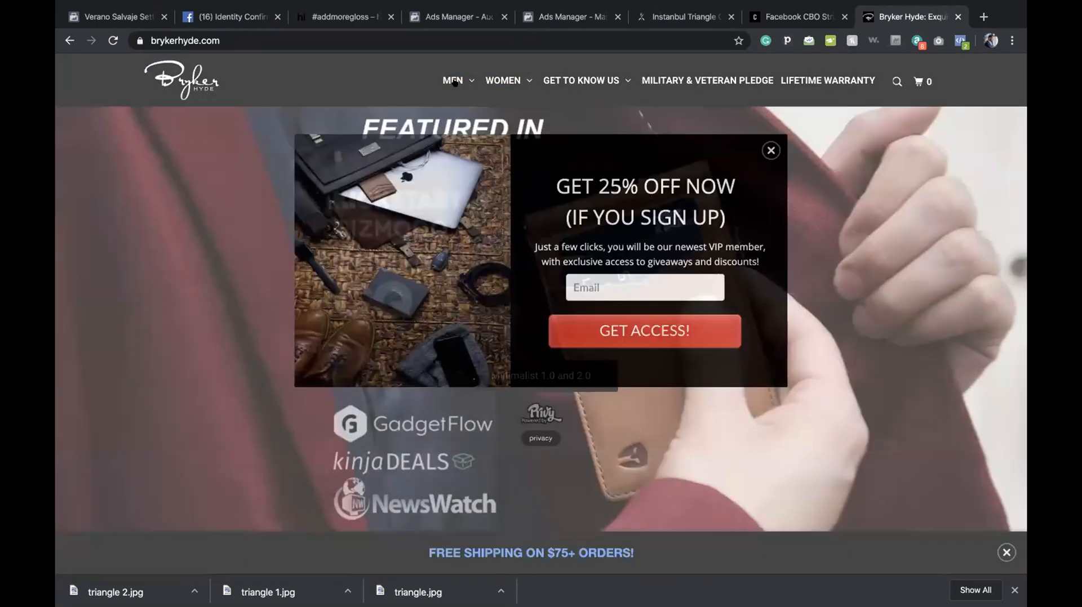
click(454, 82)
click(484, 112)
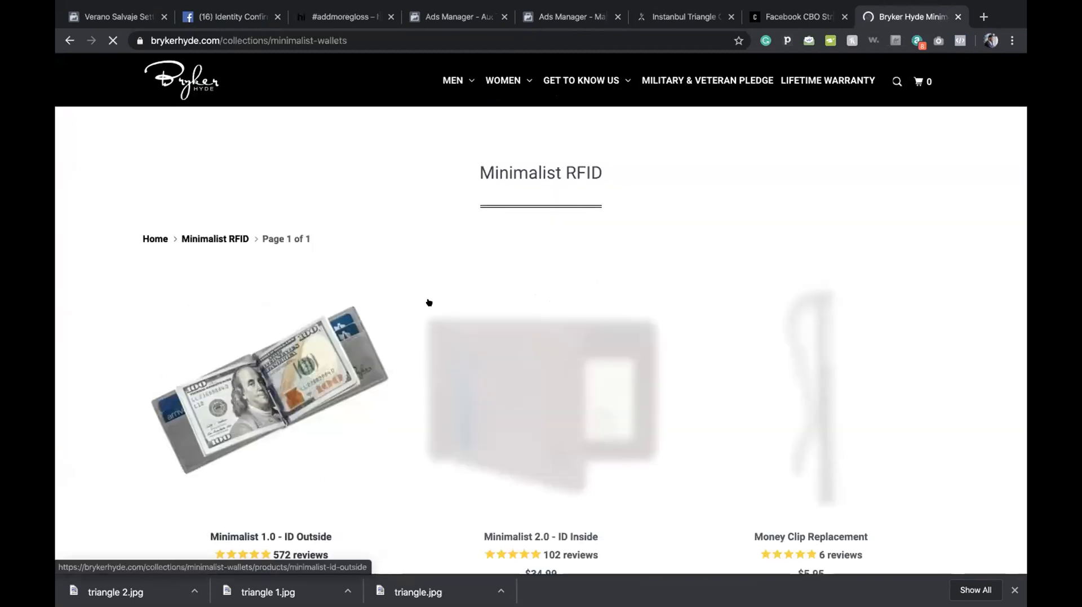
click(319, 328)
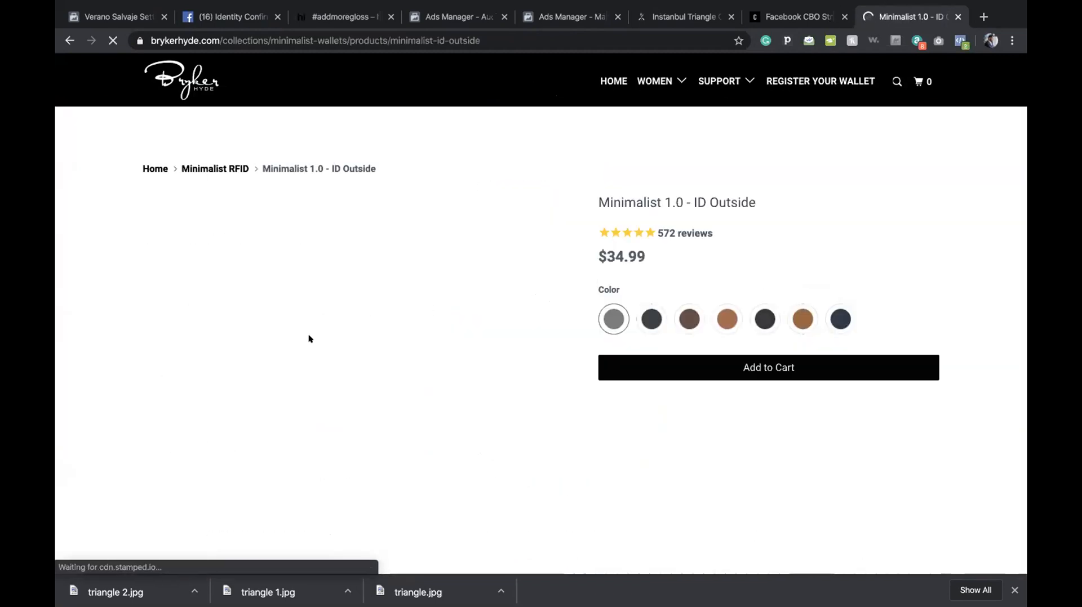
Look over the wallet's description and feature list as an example of product details.
scroll(661, 294, down, 3)
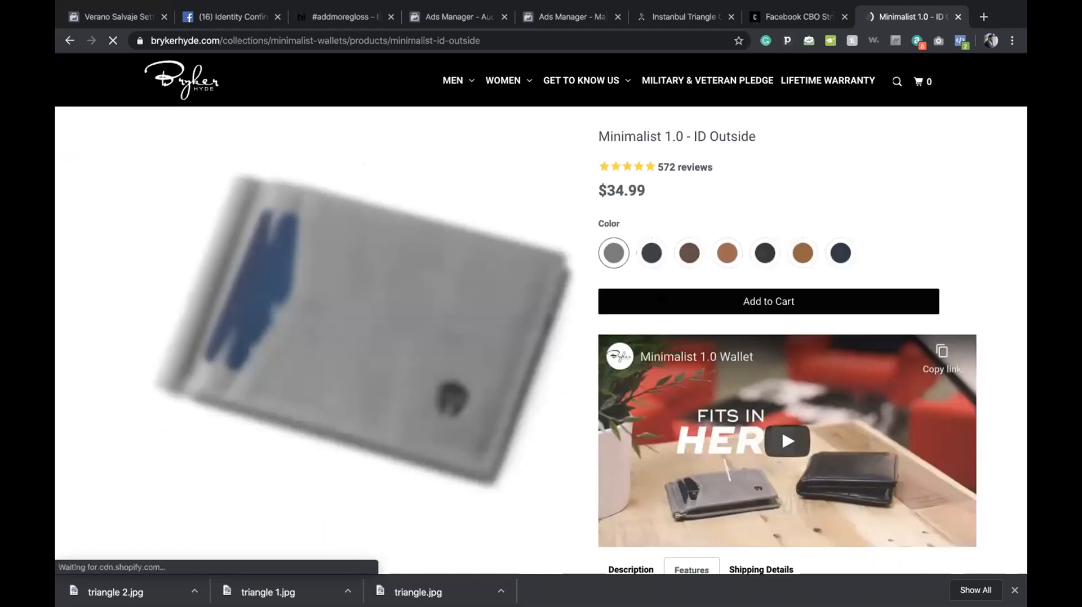
scroll(661, 293, down, 5)
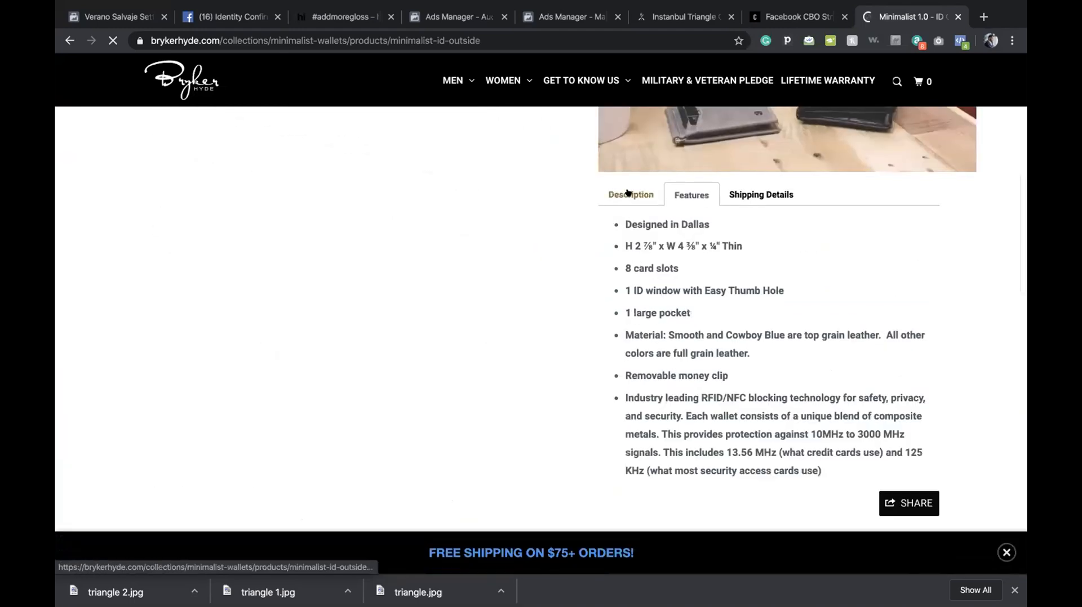
click(631, 200)
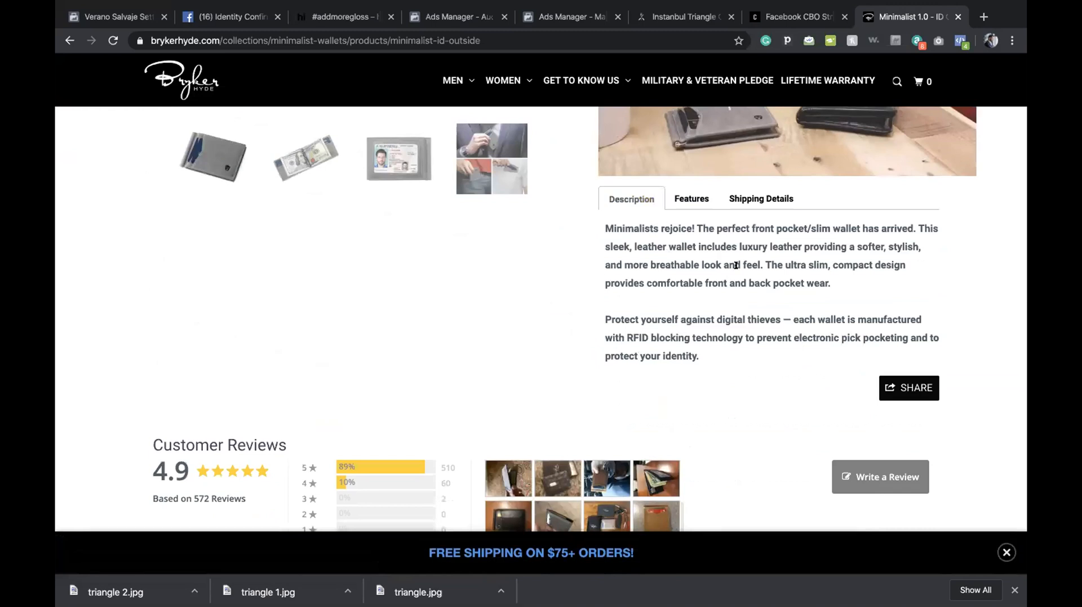
click(689, 202)
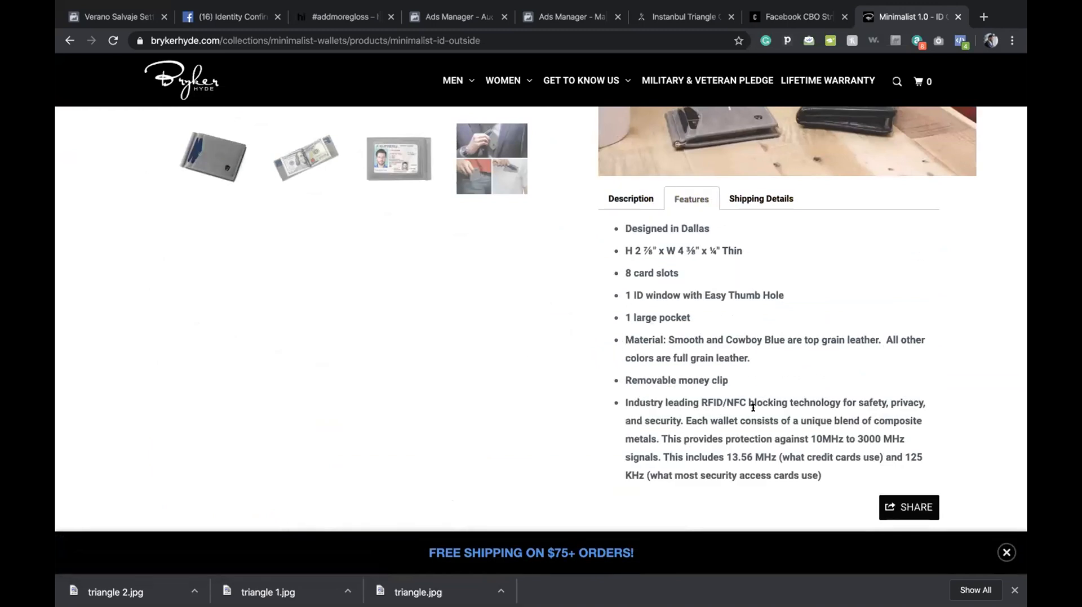
Go through the wallet's features one by one, from dimensions to RFID/NFC blocking, and return to its description.
scroll(622, 250, up, 1)
drag(622, 254, 802, 255)
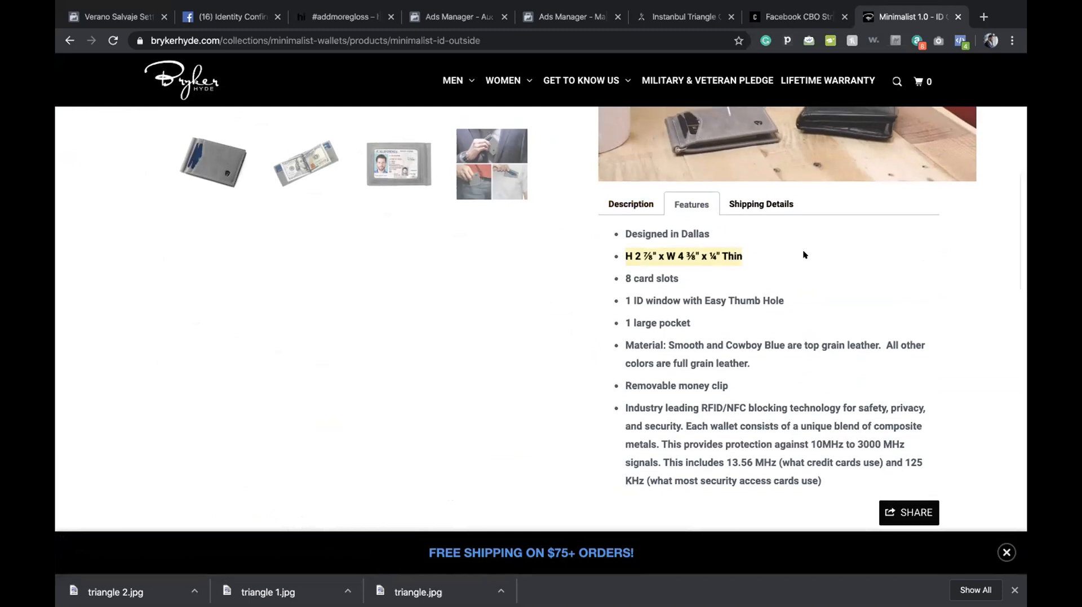
click(608, 328)
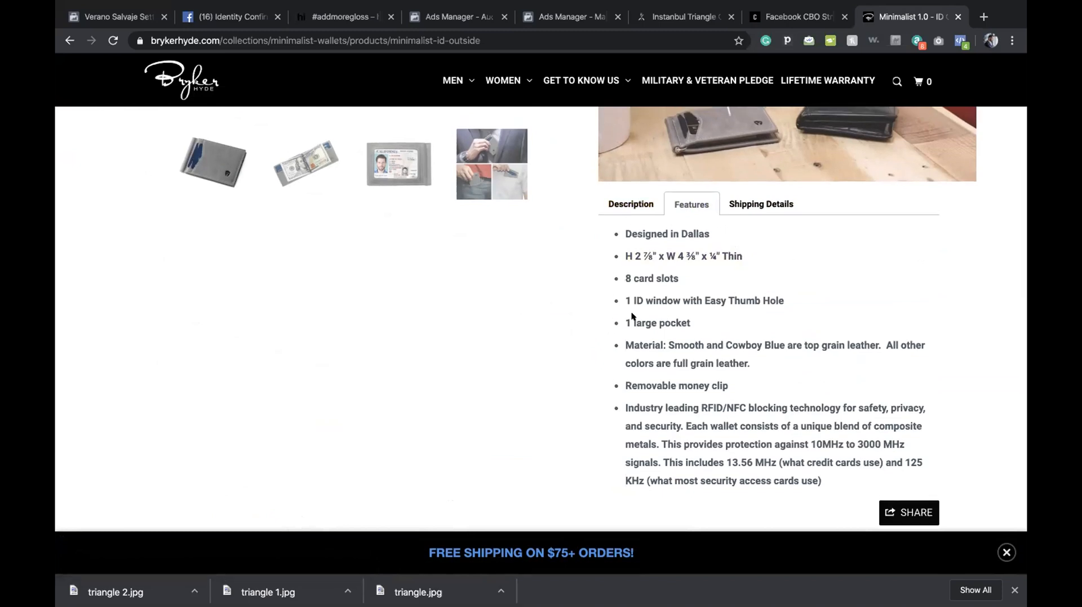
drag(620, 321, 707, 319)
drag(621, 348, 749, 355)
click(759, 365)
drag(621, 385, 782, 395)
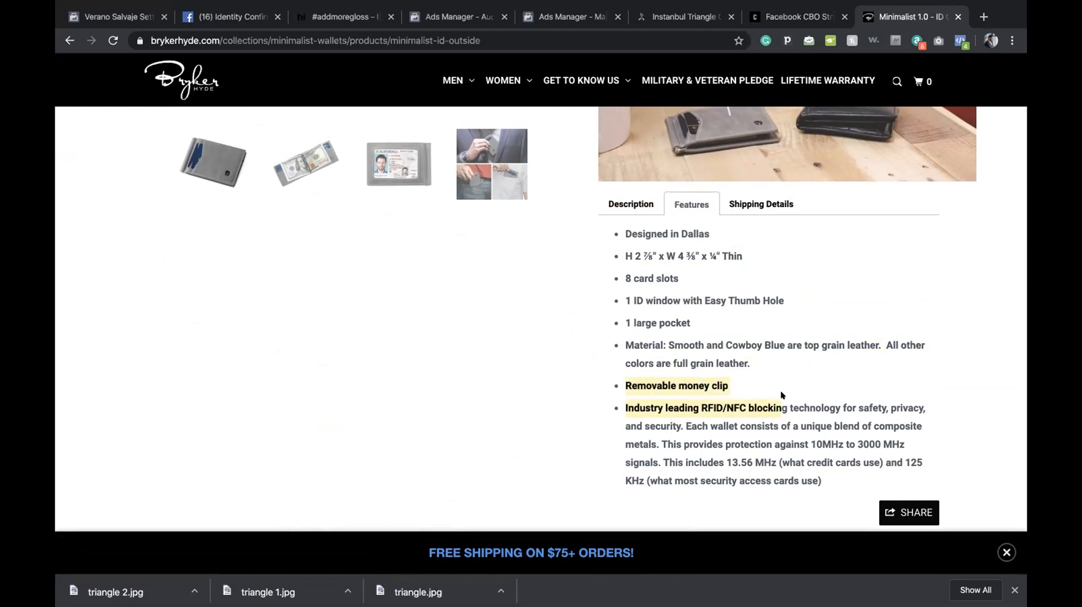
click(660, 418)
drag(621, 404, 728, 452)
click(616, 203)
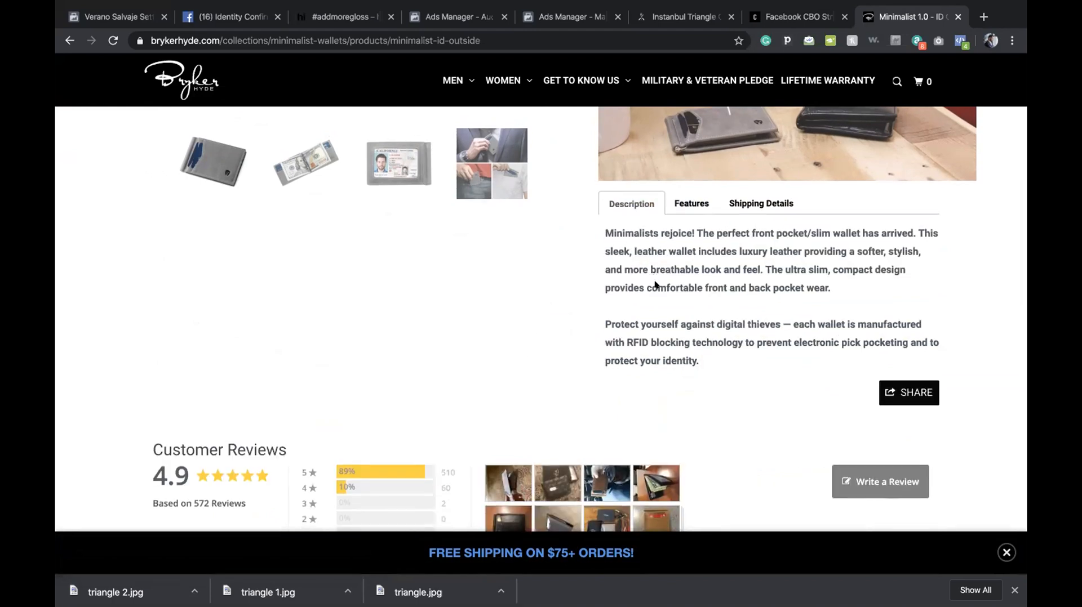
mouse_move(602, 127)
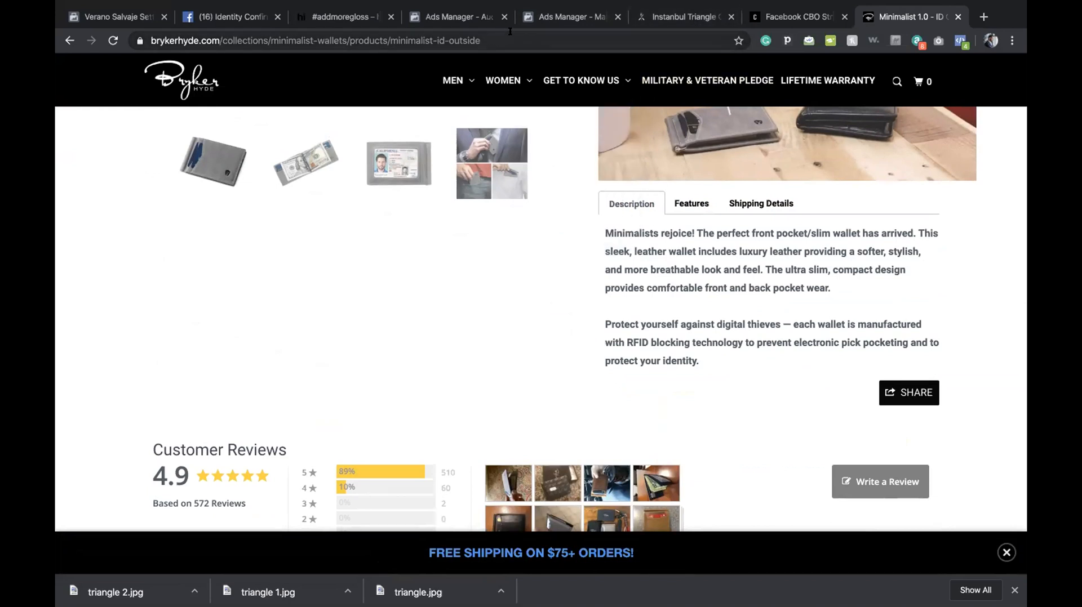
Return to the crop top's store page and examine its description for material and elastic band details usable in a headline.
click(684, 17)
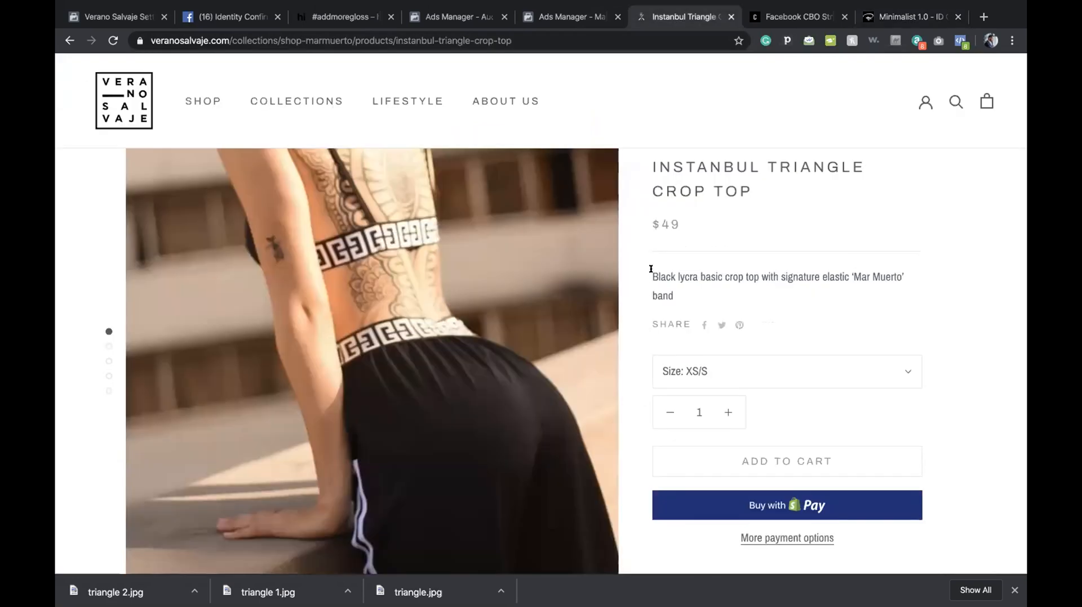
drag(650, 269, 693, 269)
click(677, 274)
drag(820, 275, 900, 275)
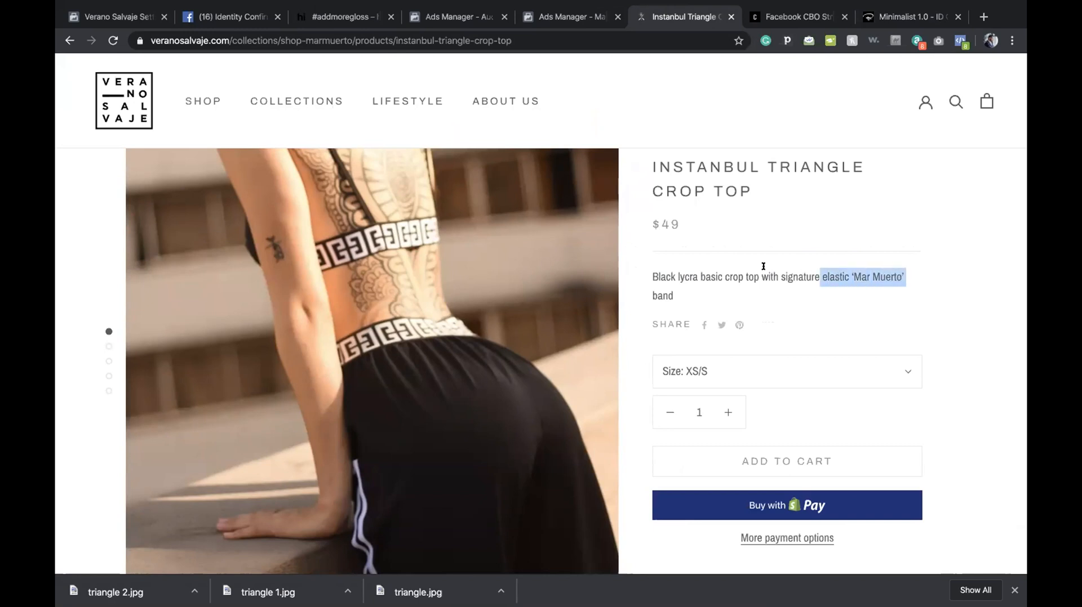
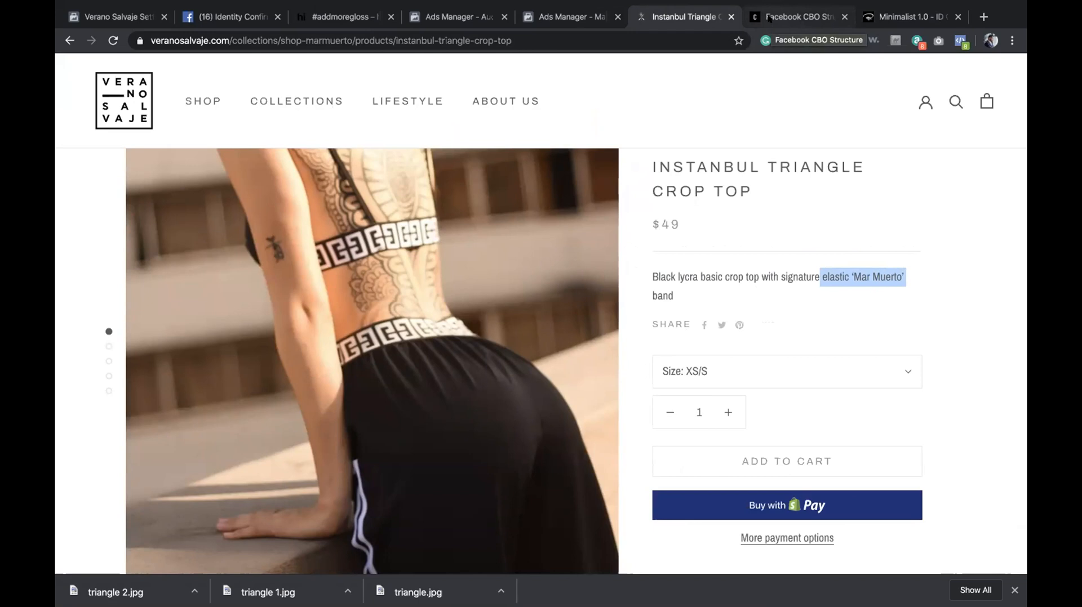
click(785, 16)
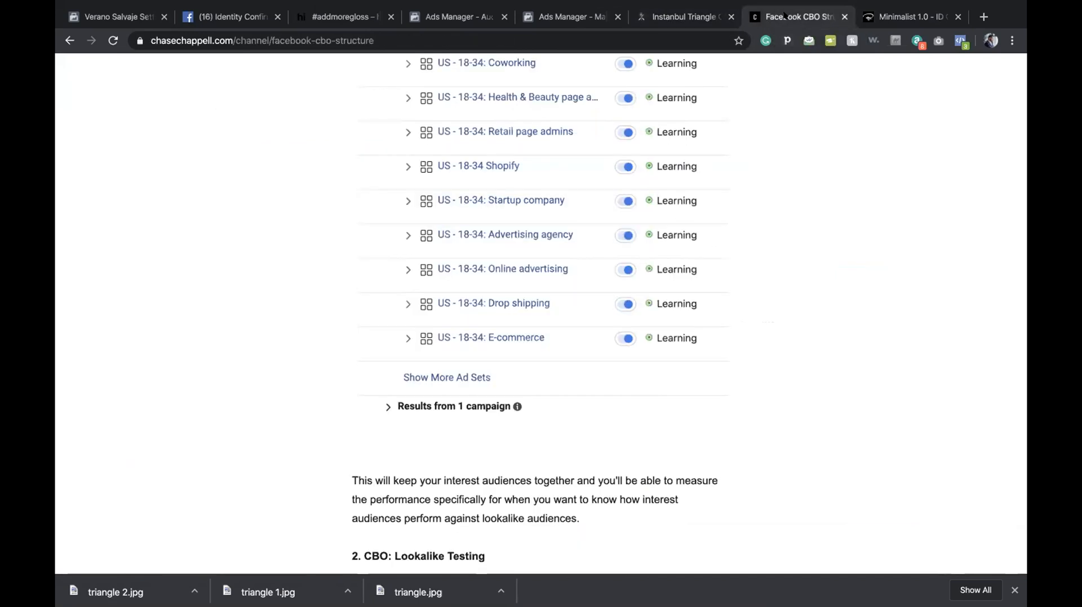
click(736, 16)
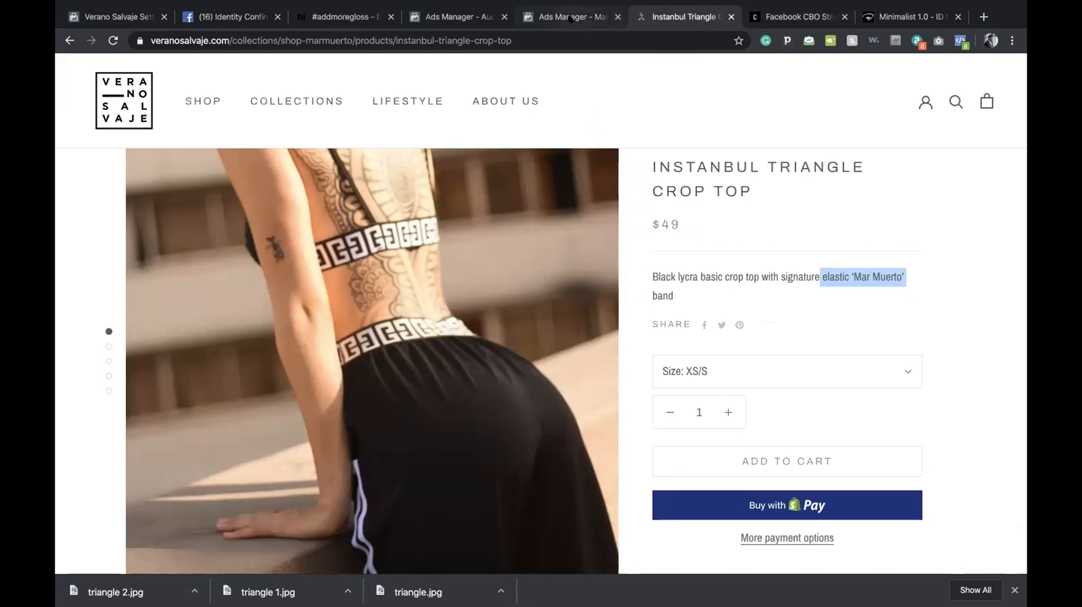
Back in Ads Manager, try extending the first card's headline with ": Black", and restore it to "ISTANBUL TRIANGLE CROP TOP".
click(569, 17)
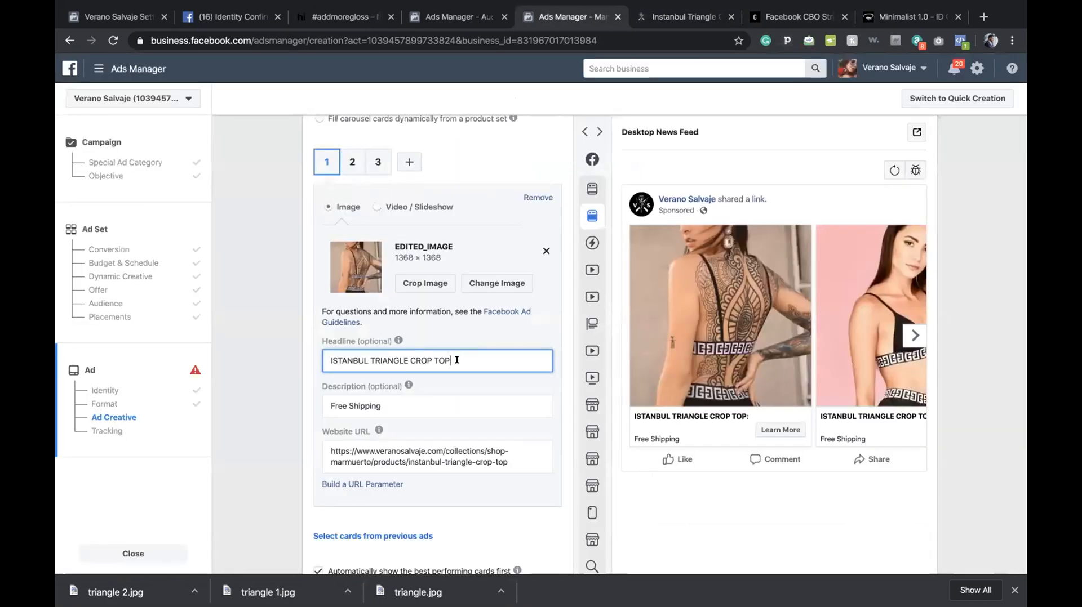
text(: )
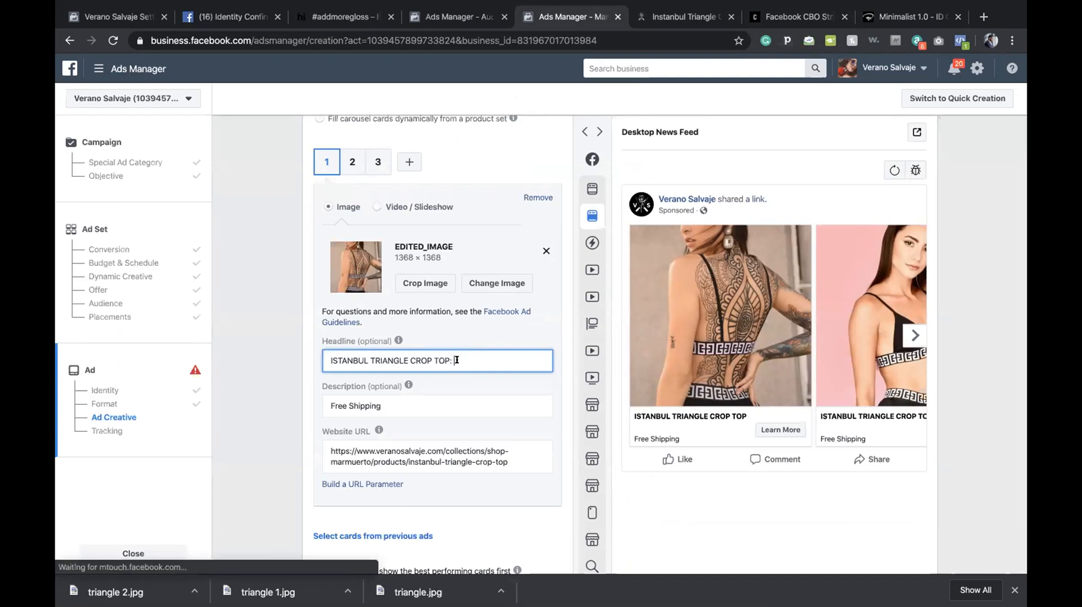
text(Blakc)
key(BackSpace)
key(BackSpace)
key(BackSpace)
key(BackSpace)
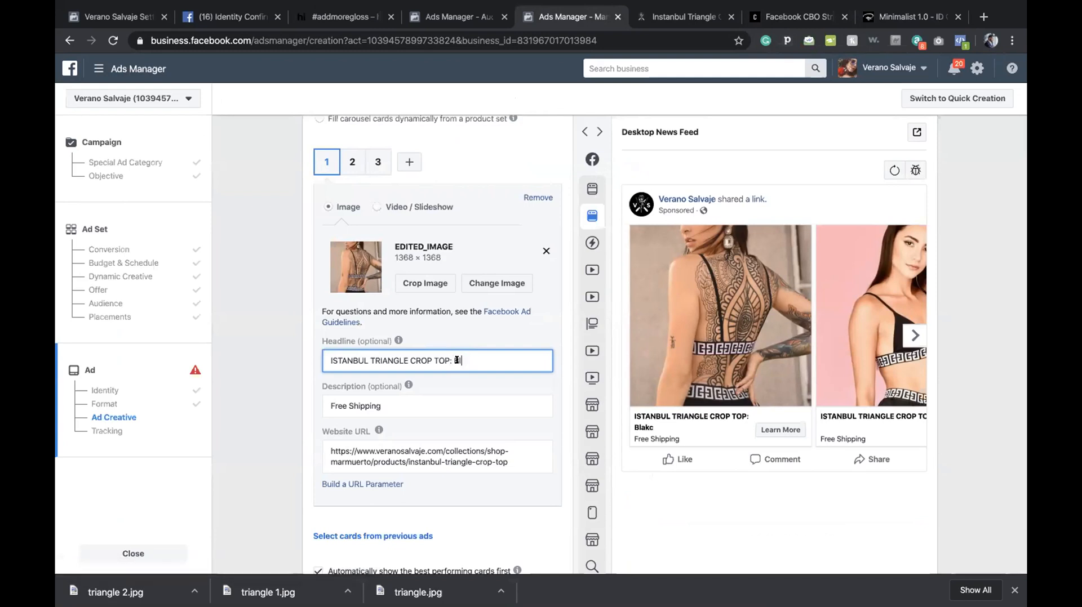
text(LAc)
key(BackSpace)
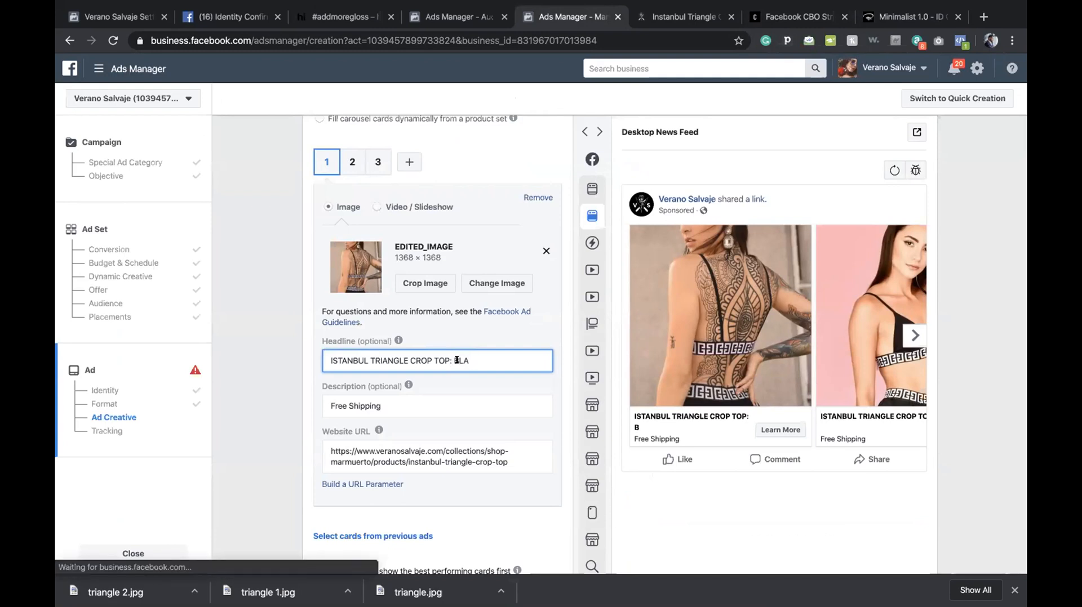
key(BackSpace)
key(BackSpace)
text(lack)
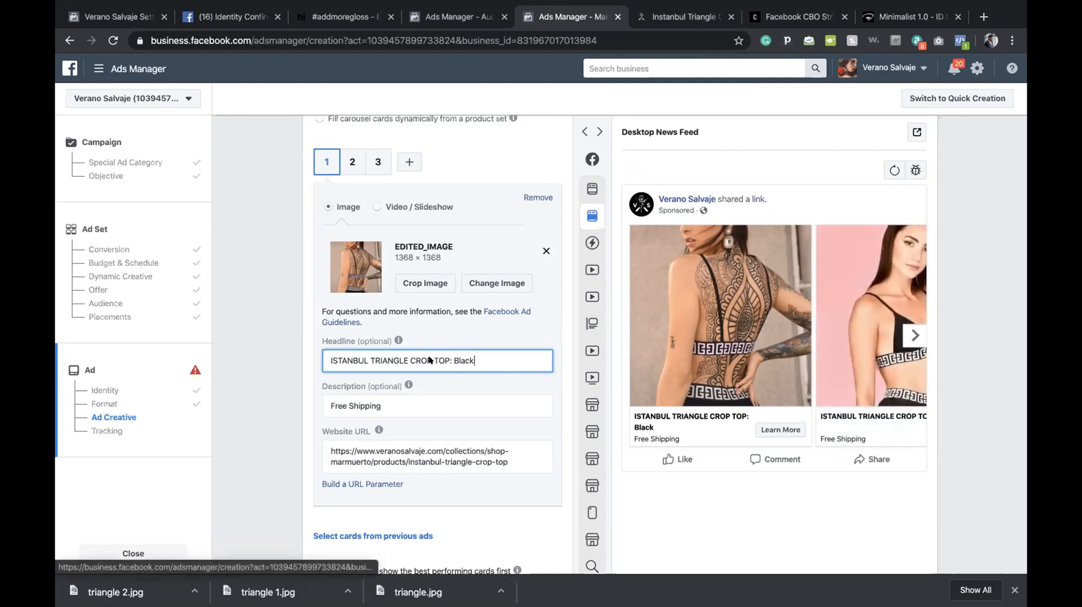
drag(484, 355, 446, 353)
key(BackSpace)
Browse the cards in the desktop preview and turn off automatically showing the best performing cards first.
scroll(403, 374, down, 4)
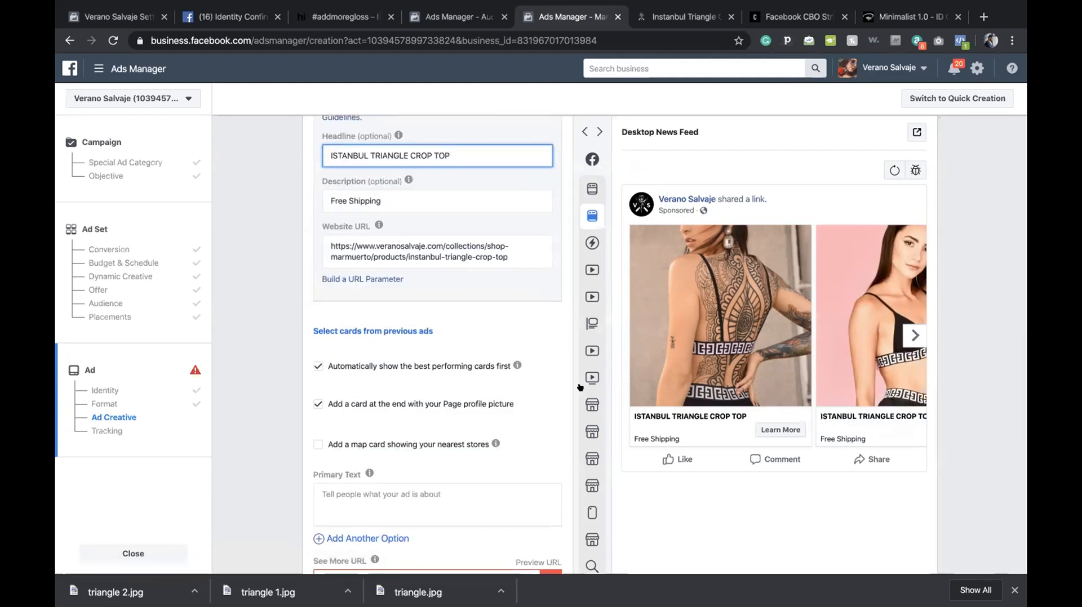
click(914, 335)
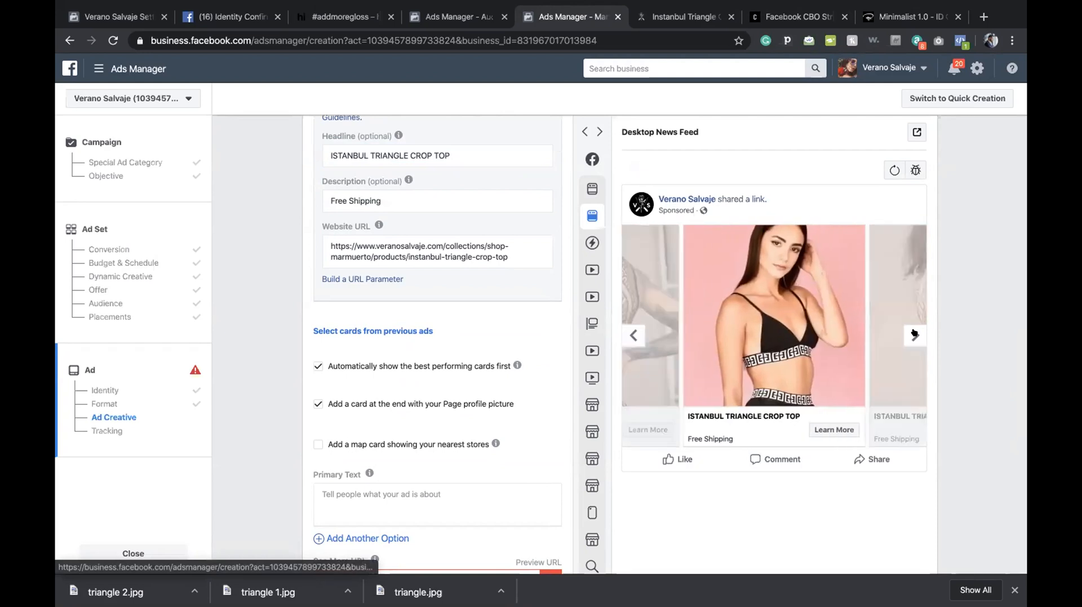
click(914, 335)
click(318, 367)
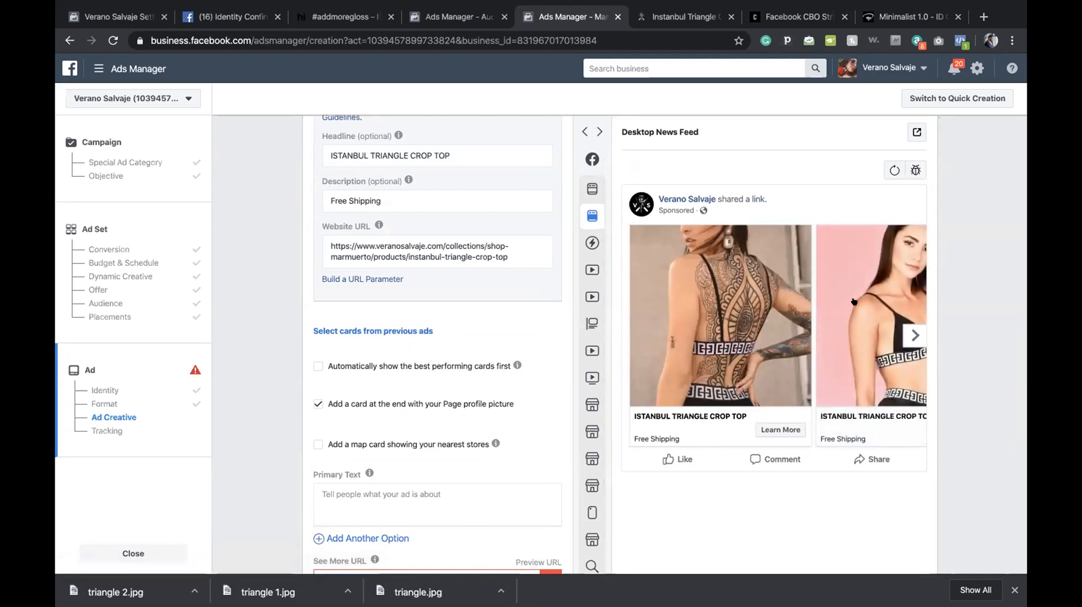
Check the fixed card order in the preview, through to the Page profile picture card at the end.
click(909, 334)
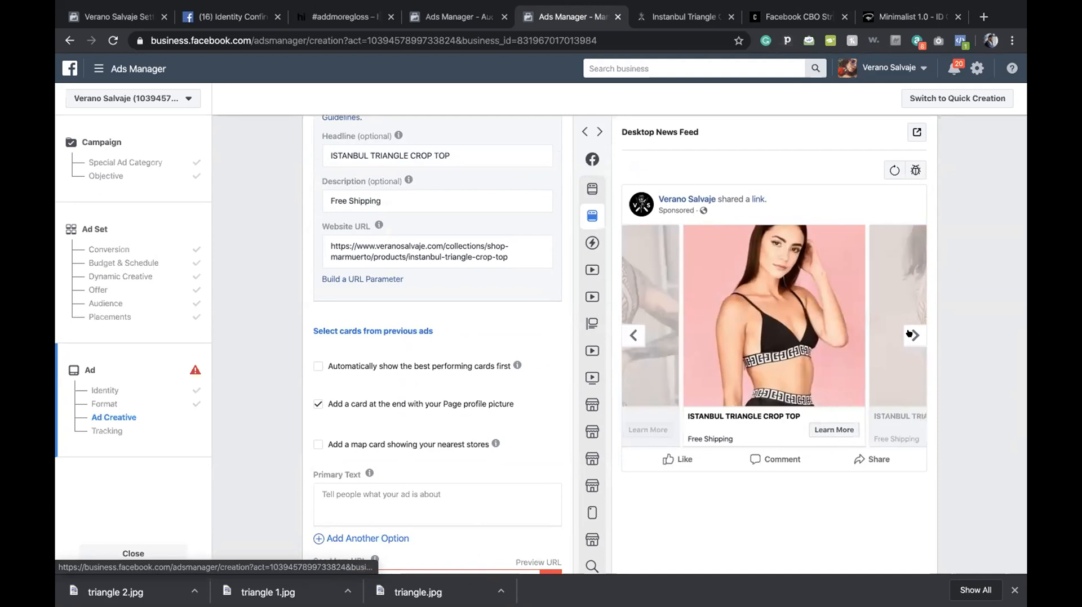
click(909, 334)
click(911, 333)
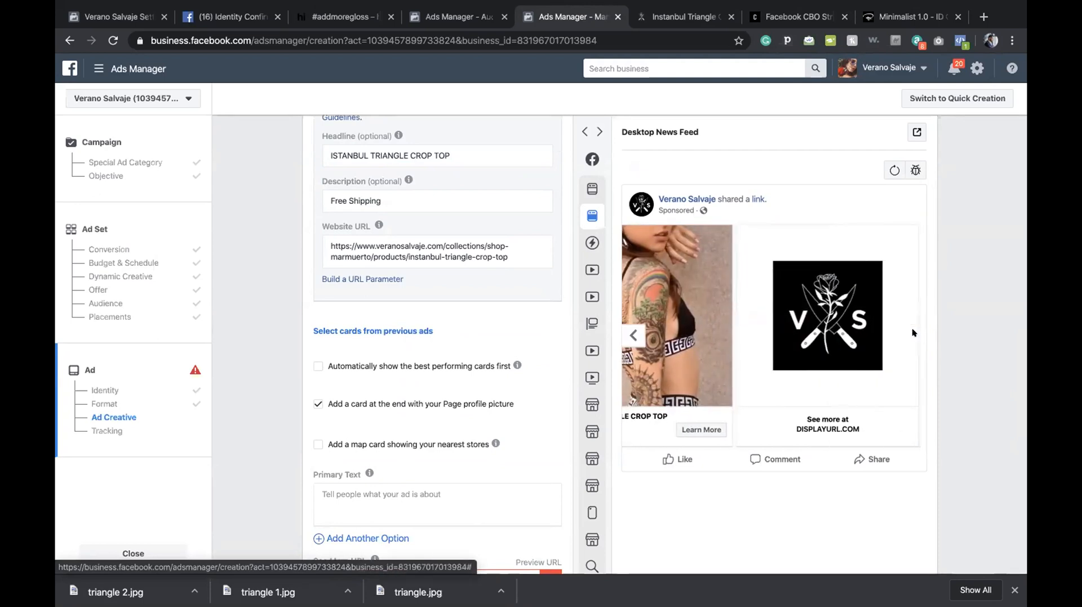
click(636, 337)
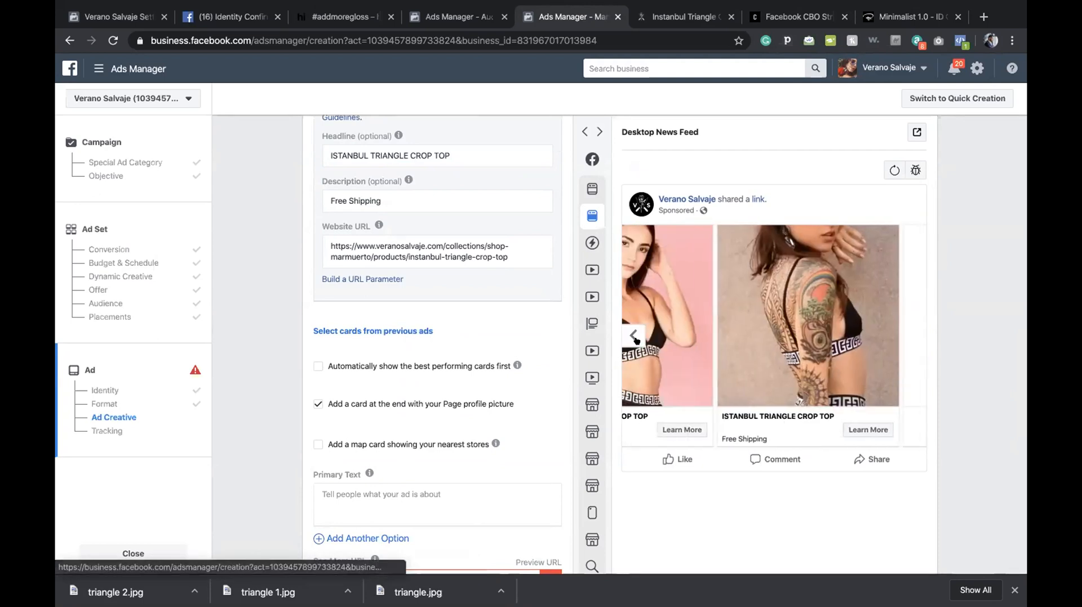
Page back through the carousel cards in the desktop preview and forward again to the Page profile picture card.
click(637, 336)
click(914, 337)
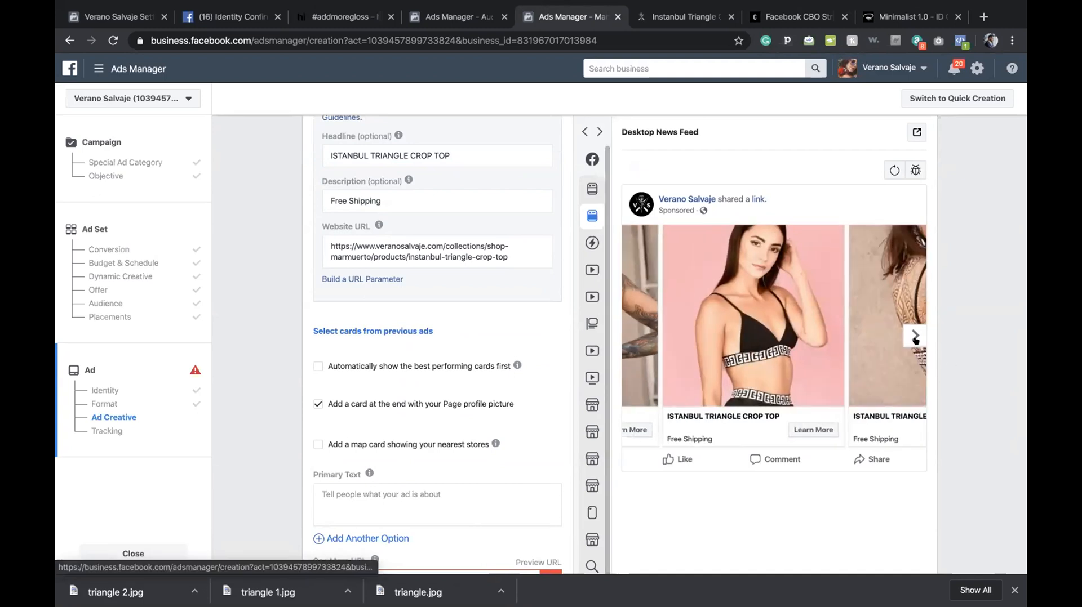
click(914, 335)
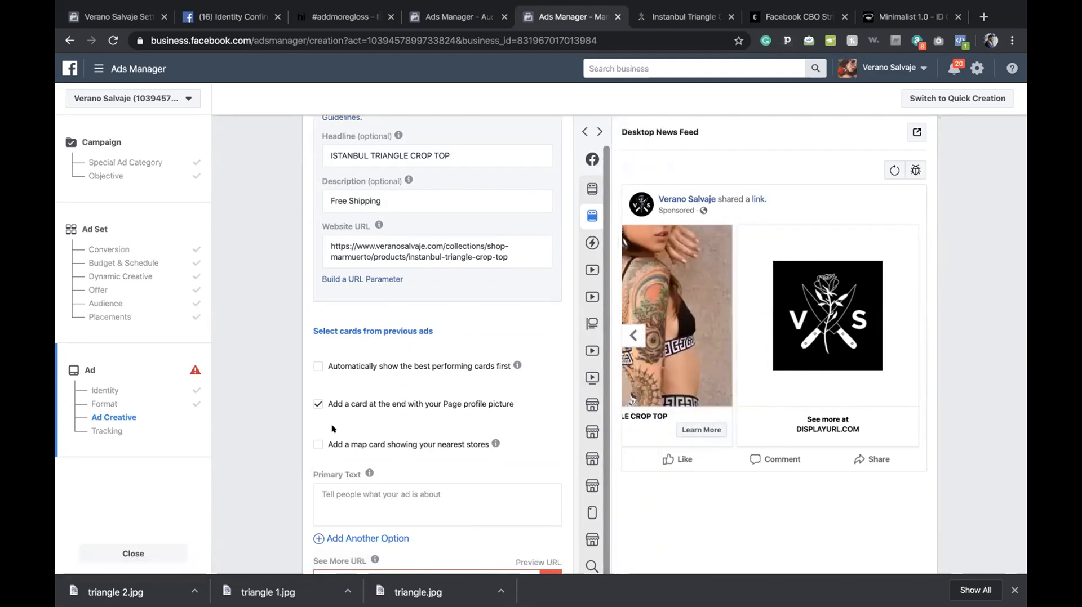
Go to the store website's home page and examine it down to the footer philosophy for wording usable as the ad's primary text.
scroll(331, 424, down, 1)
click(320, 457)
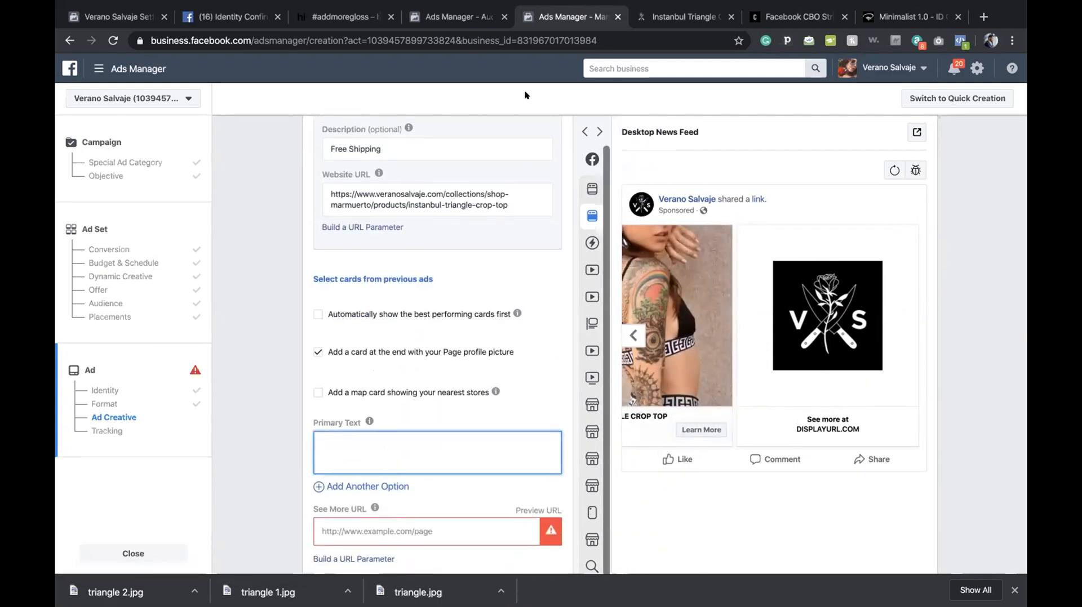
click(662, 18)
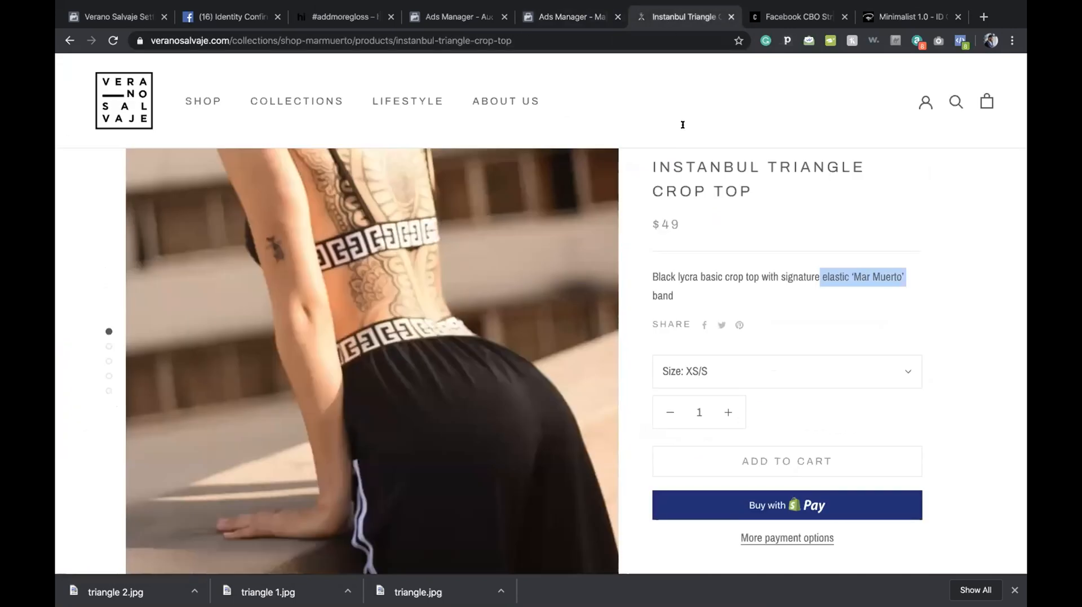
scroll(911, 341, down, 3)
click(113, 93)
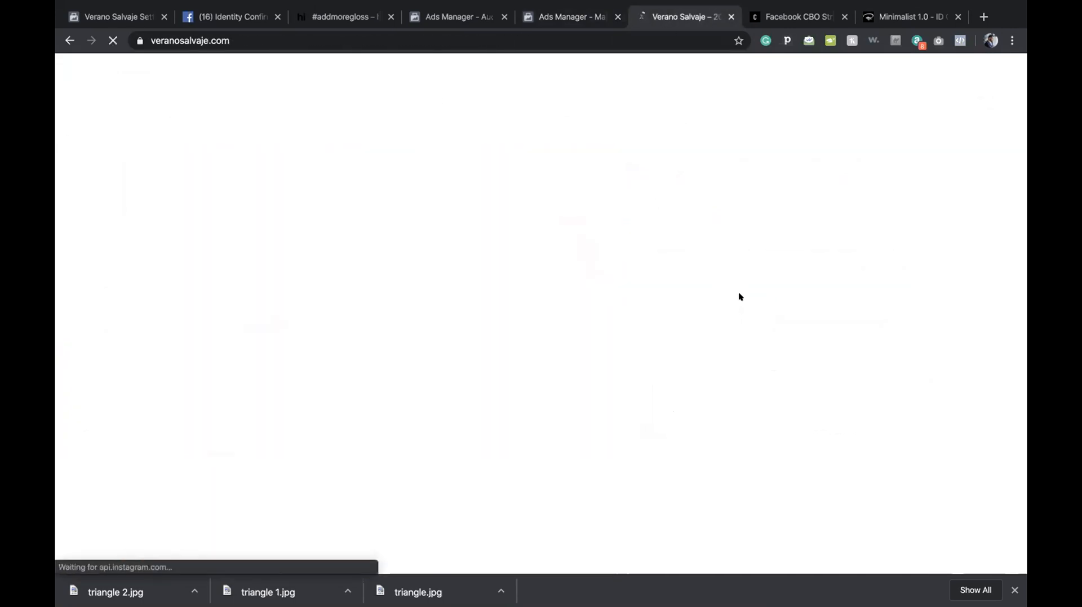
scroll(739, 297, down, 10)
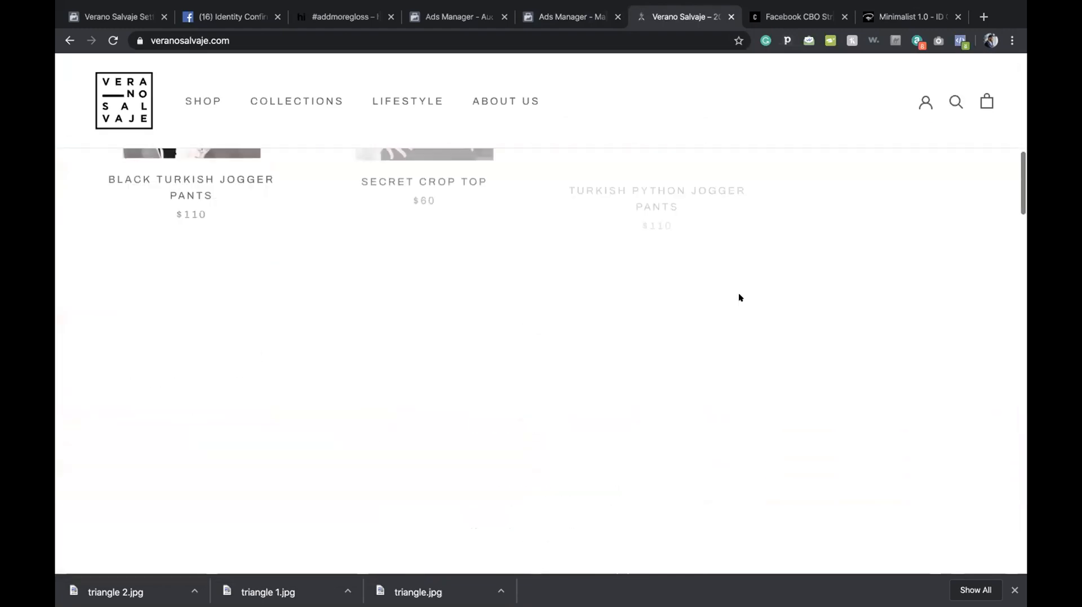
scroll(739, 296, up, 2)
scroll(739, 296, down, 15)
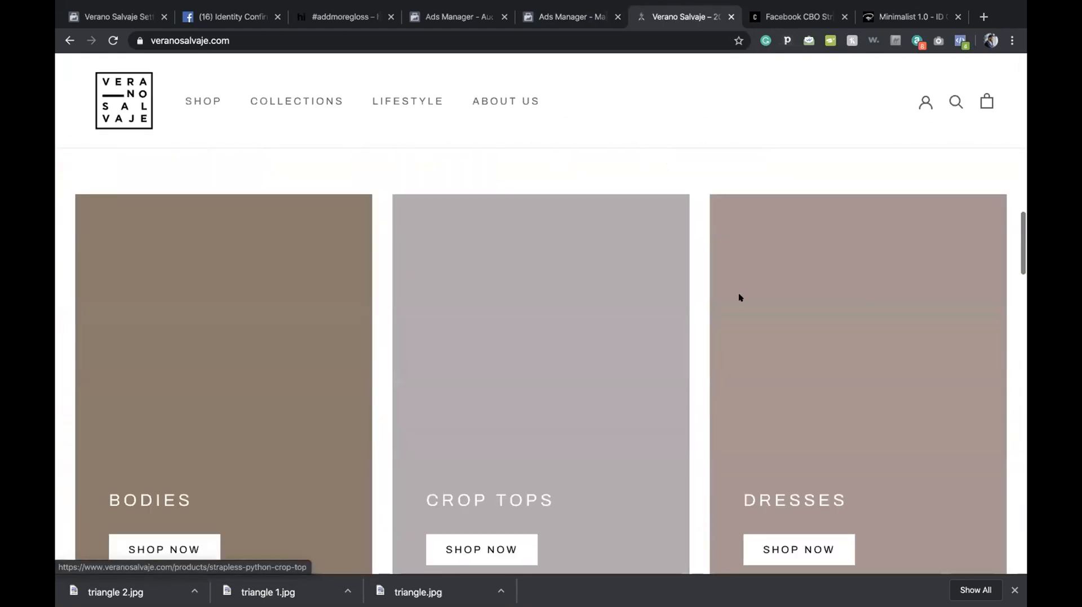
scroll(741, 298, down, 10)
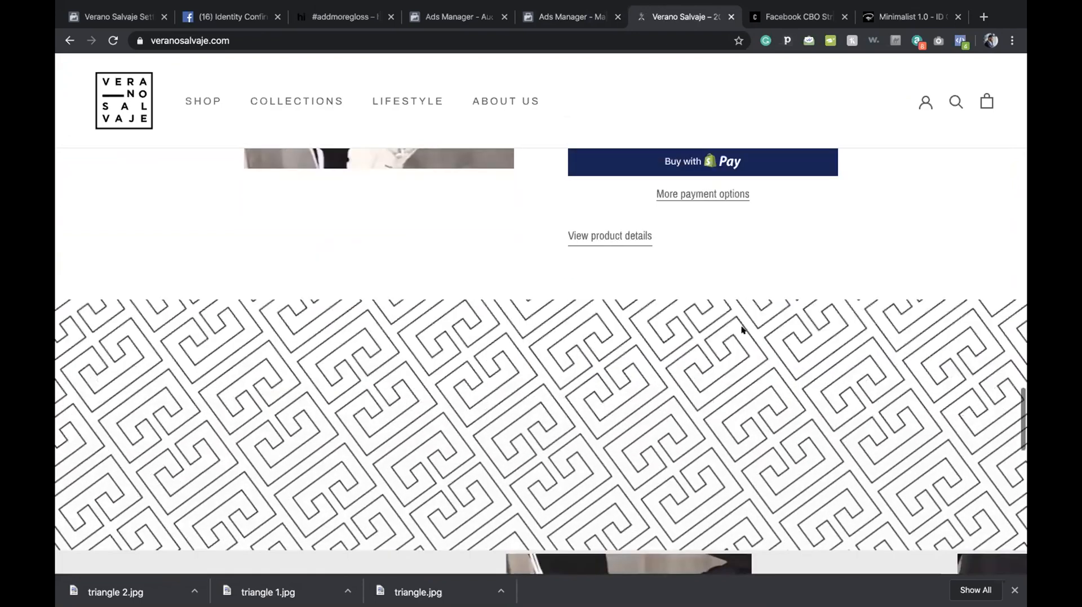
scroll(741, 330, down, 4)
scroll(741, 330, down, 5)
scroll(741, 330, up, 8)
scroll(742, 330, up, 4)
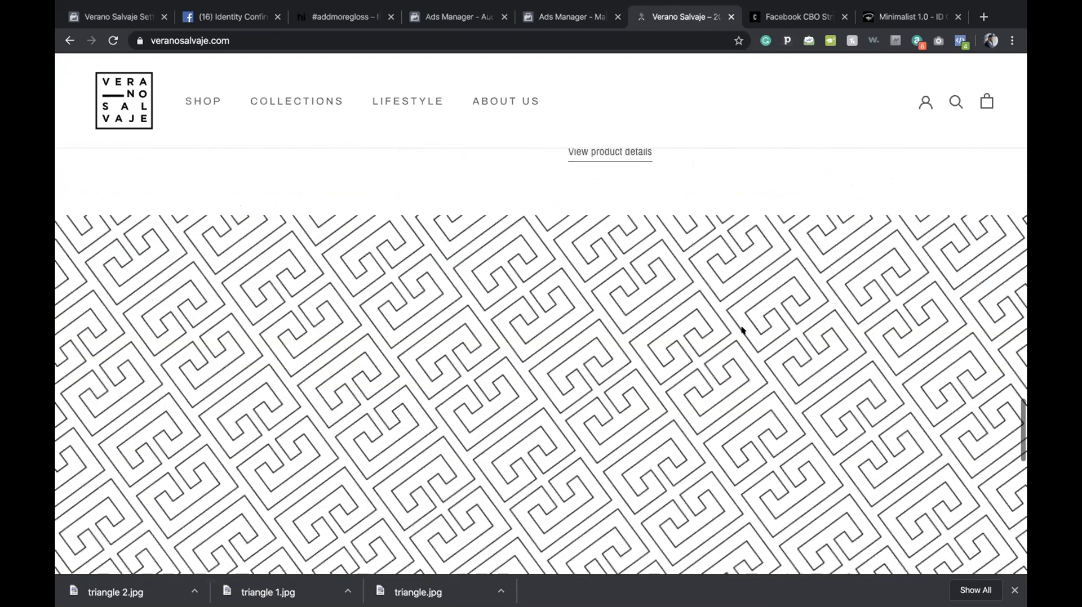
scroll(336, 314, down, 10)
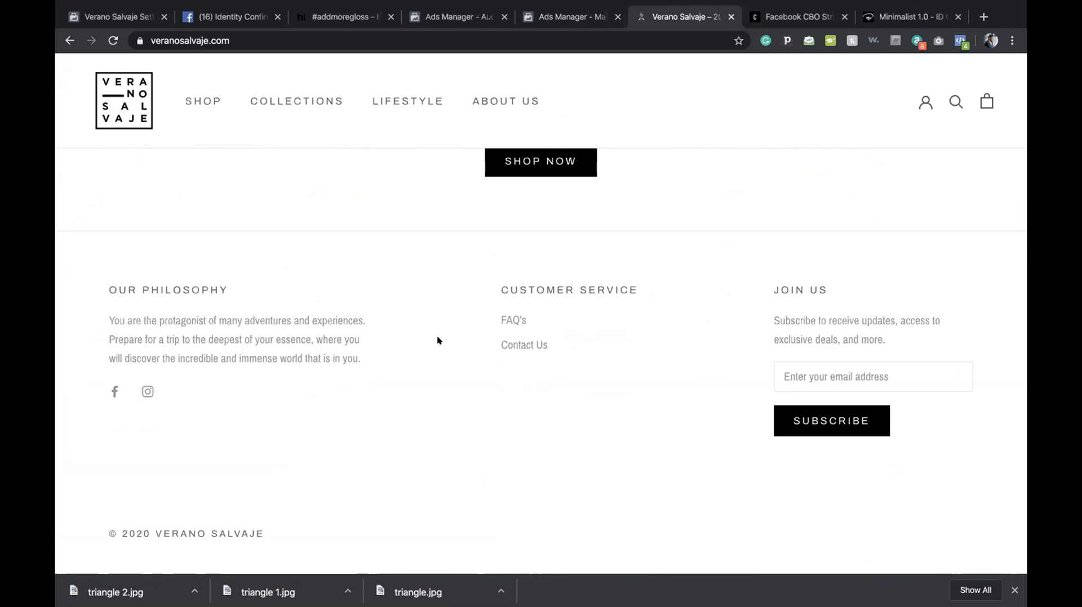
drag(369, 359, 104, 319)
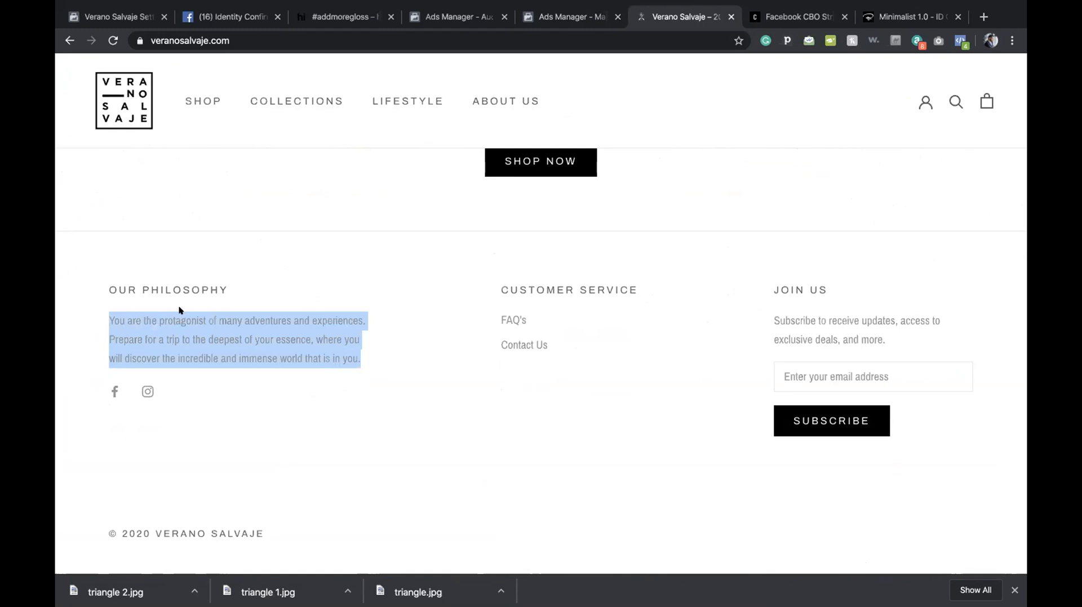
Open the store's About Us page and copy the philosophy sentence from "Remember who you are" through "the greatest capacity of amazing.".
click(493, 100)
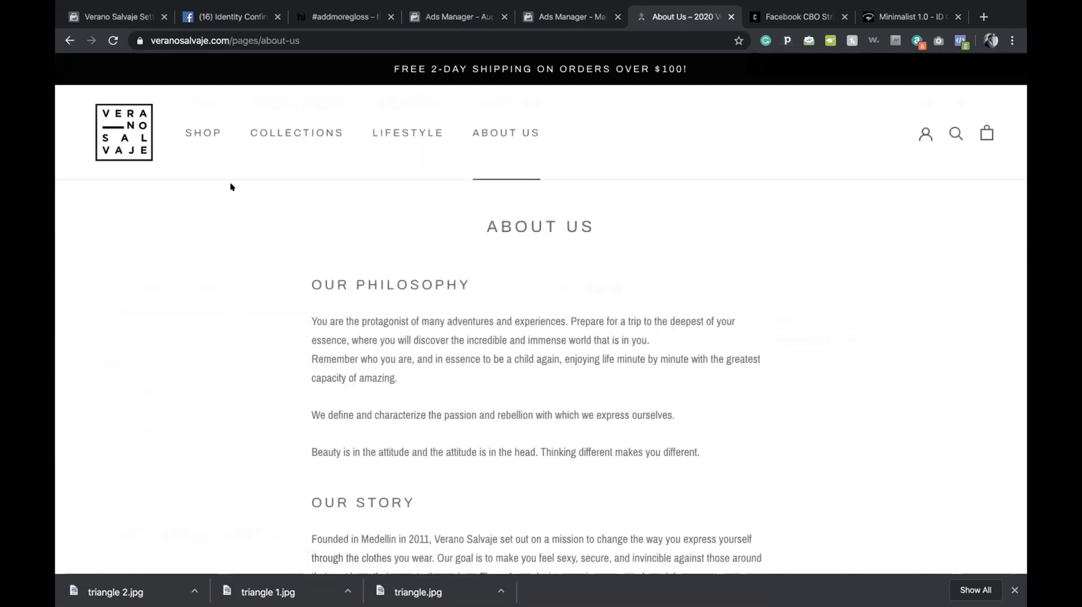
scroll(318, 326, down, 5)
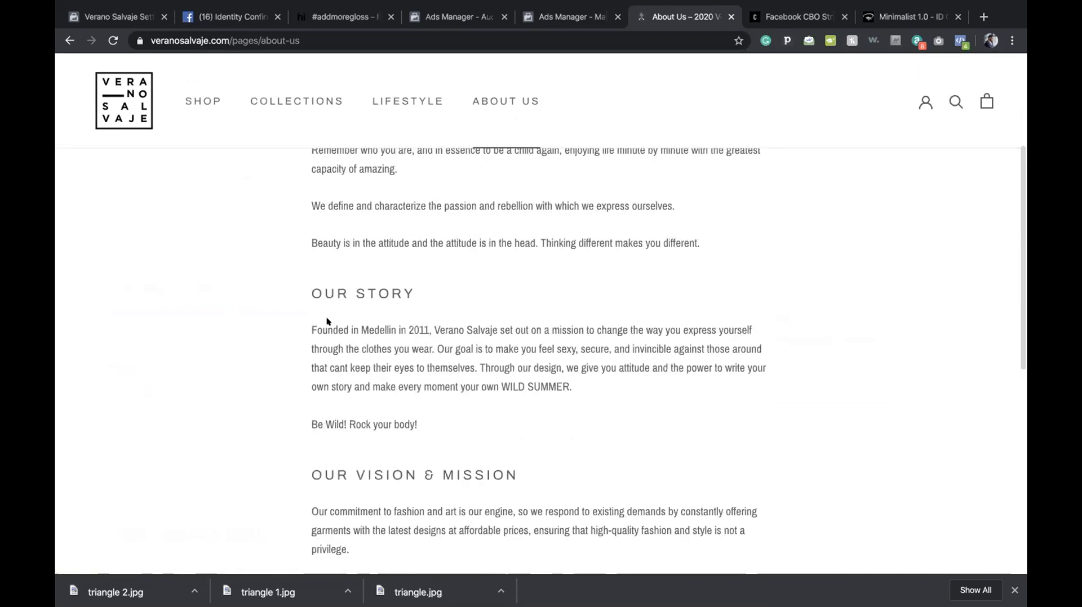
scroll(327, 319, up, 4)
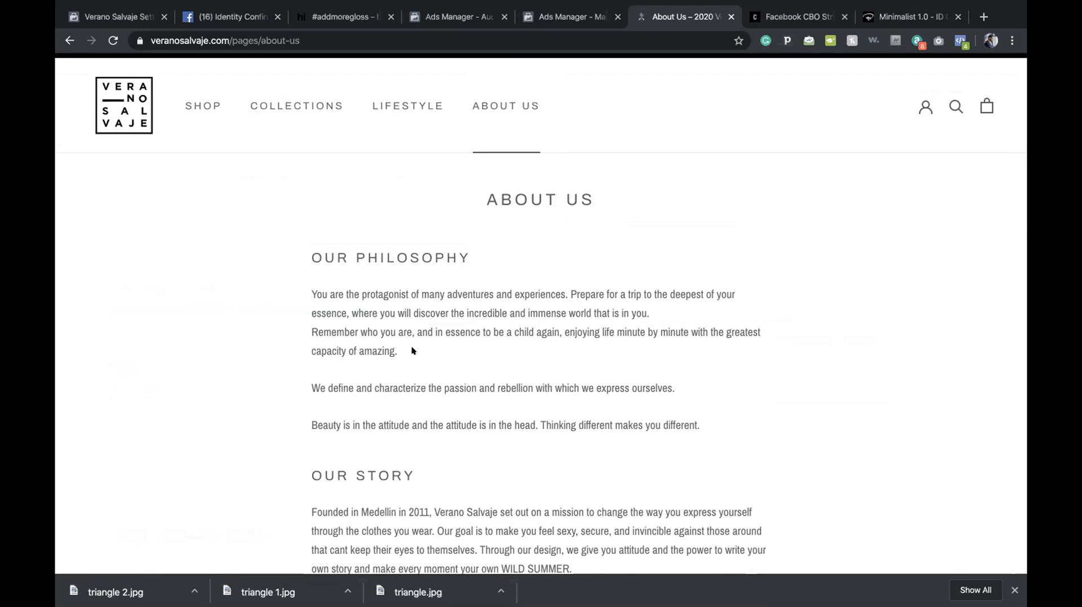
drag(398, 351, 308, 330)
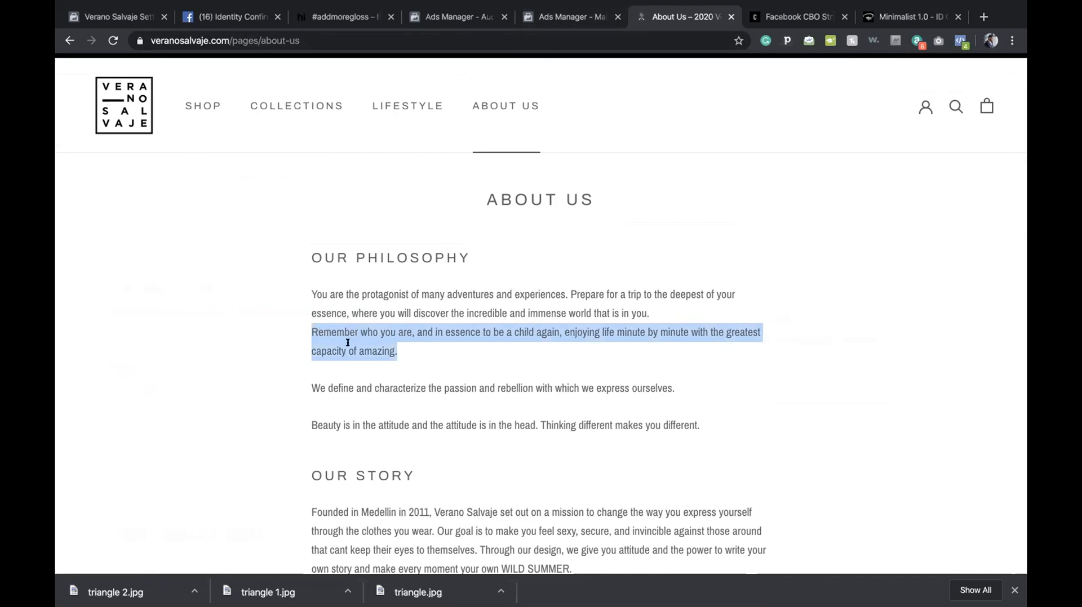
click(311, 311)
triple_click(354, 312)
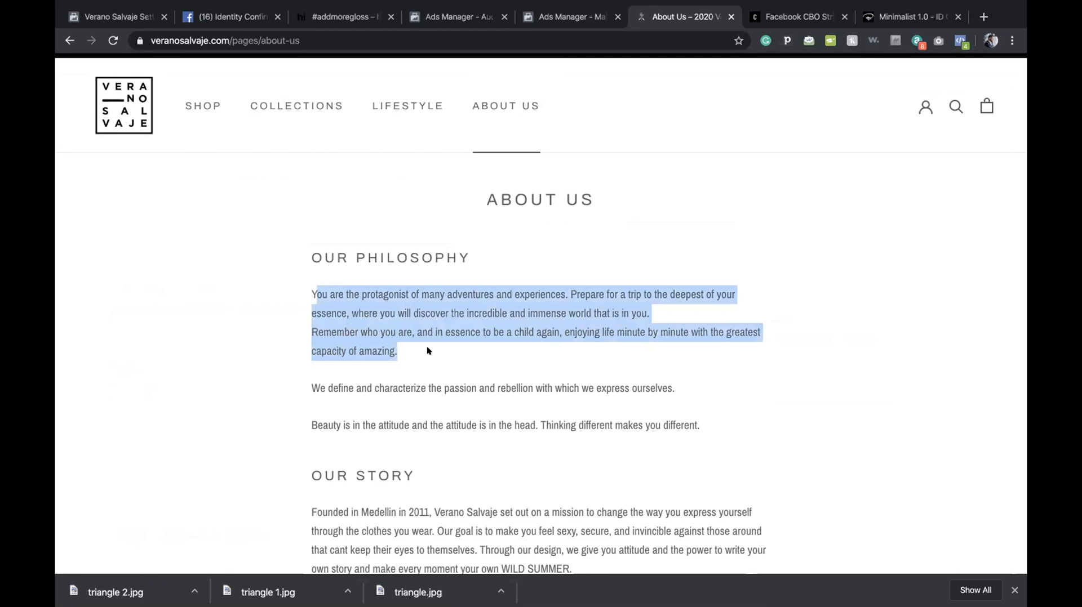
click(427, 346)
drag(427, 346, 299, 332)
key(ctrl+c)
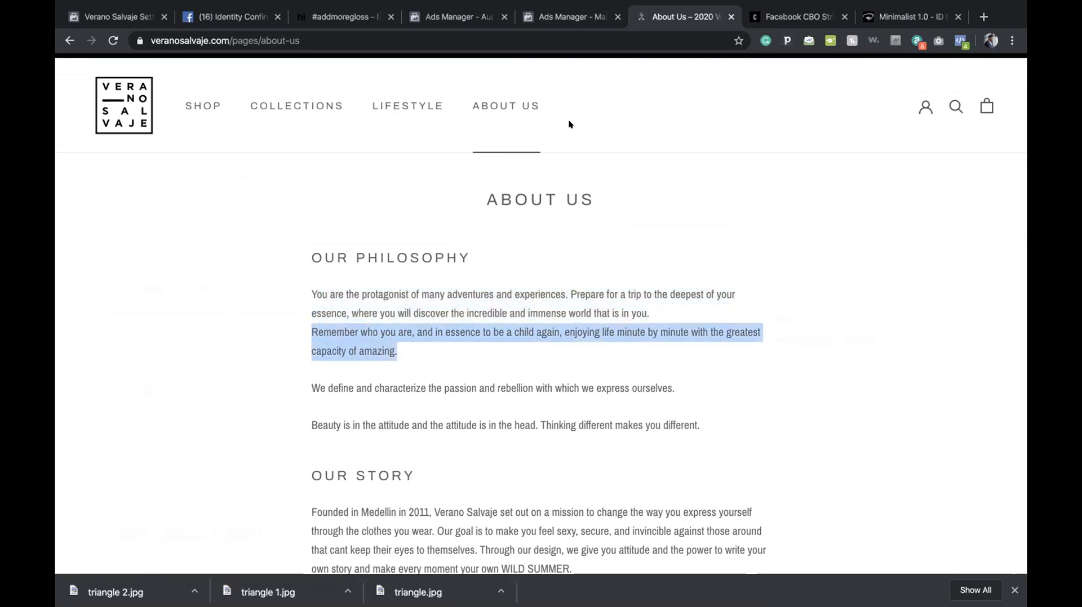
Back in Ads Manager, paste the copied philosophy sentence into the ad's primary text and add a blank line after it.
click(591, 21)
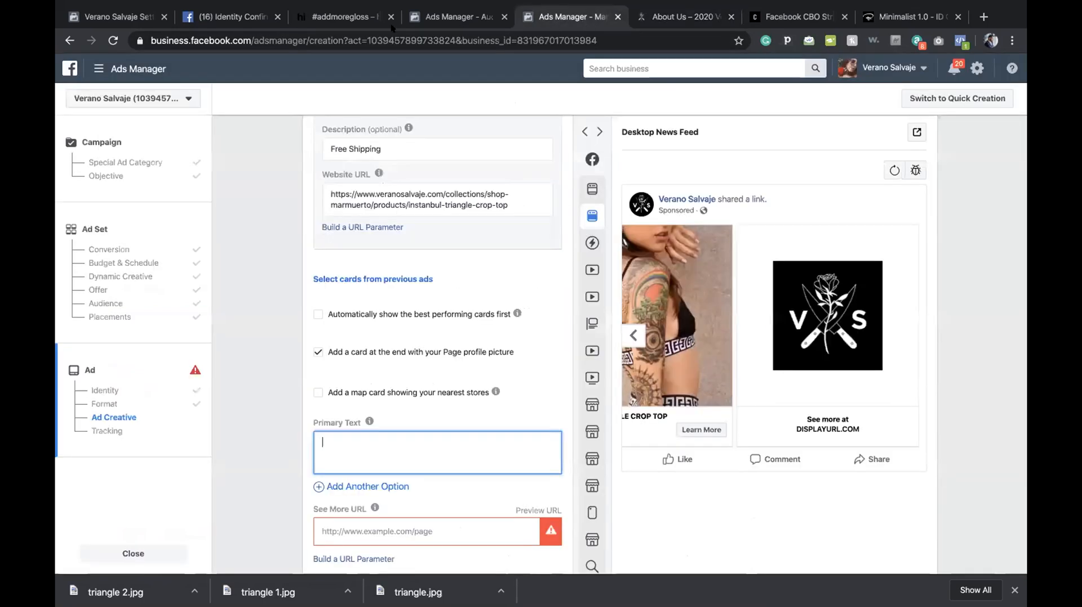
key(ctrl+v)
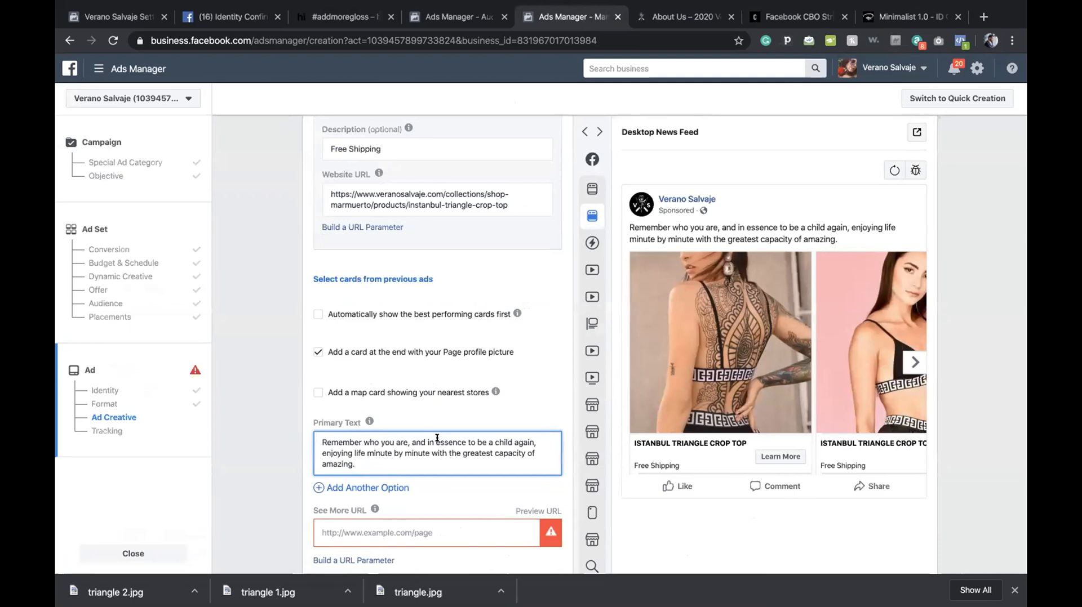
key(Return)
key(Return)
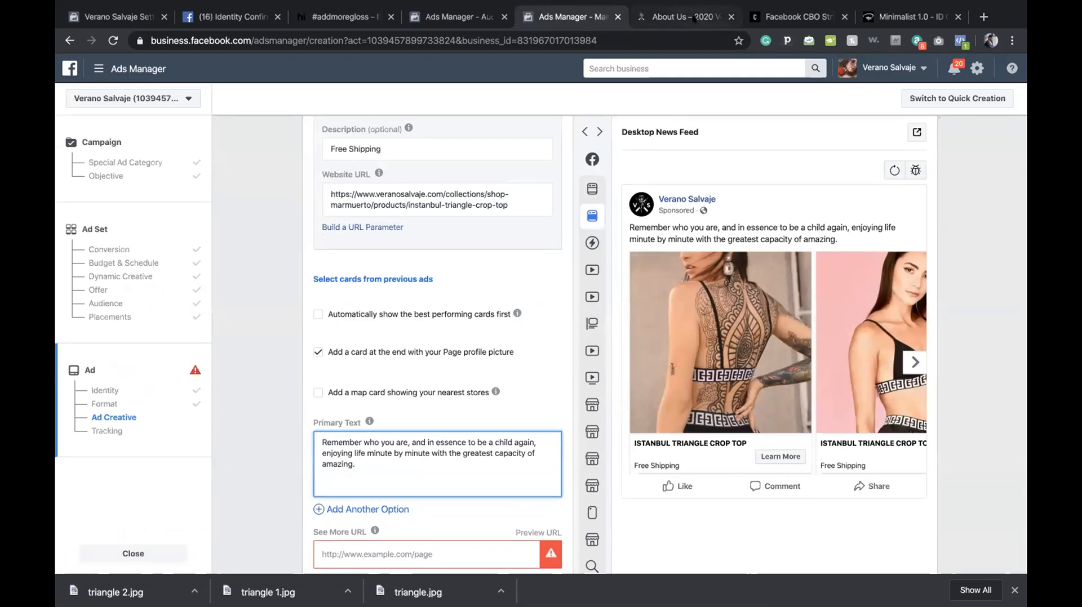
Add the About Us line "Beauty is in the attitude and the attitude is in the head. Thinking different makes you different." as the primary text's second paragraph.
click(694, 19)
scroll(524, 265, down, 2)
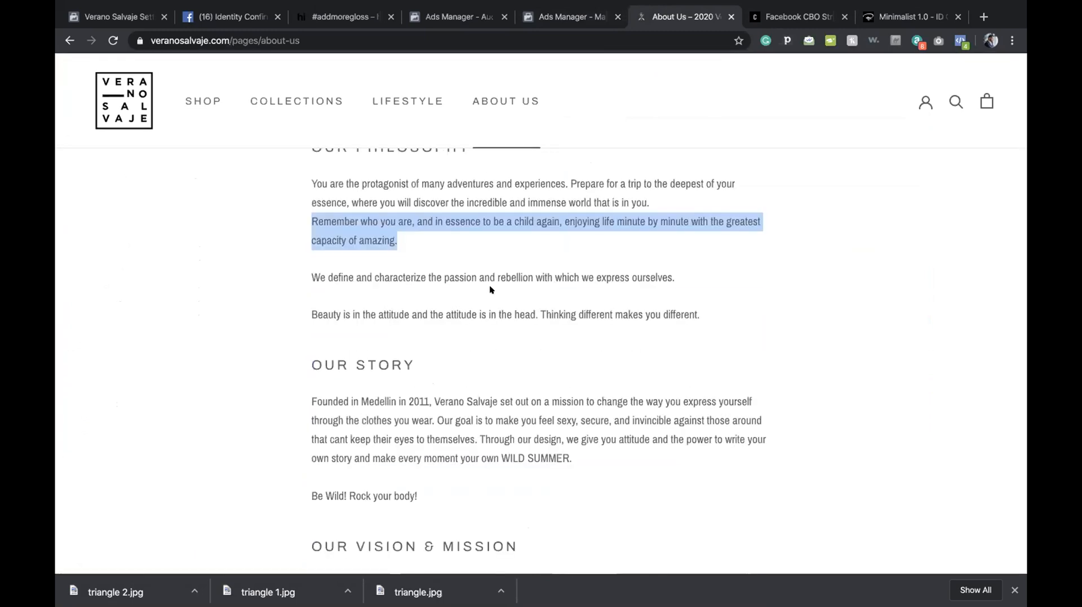
drag(299, 315, 709, 318)
key(ctrl+c)
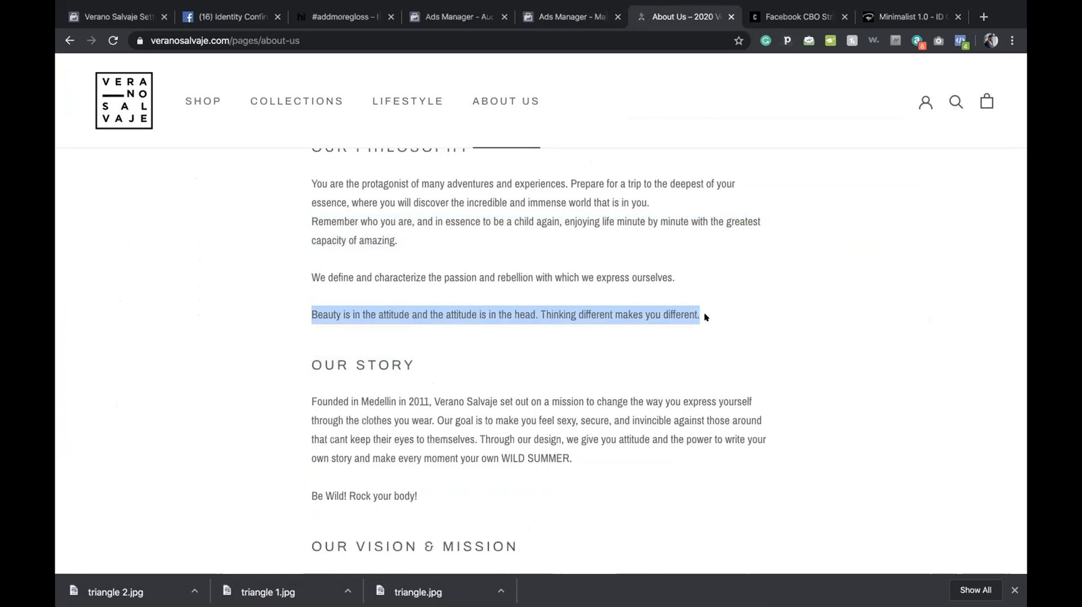
mouse_move(705, 313)
mouse_down()
mouse_move(542, 307)
mouse_move(697, 308)
mouse_up()
click(566, 16)
click(371, 474)
key(Return)
key(Return)
key(ctrl+v)
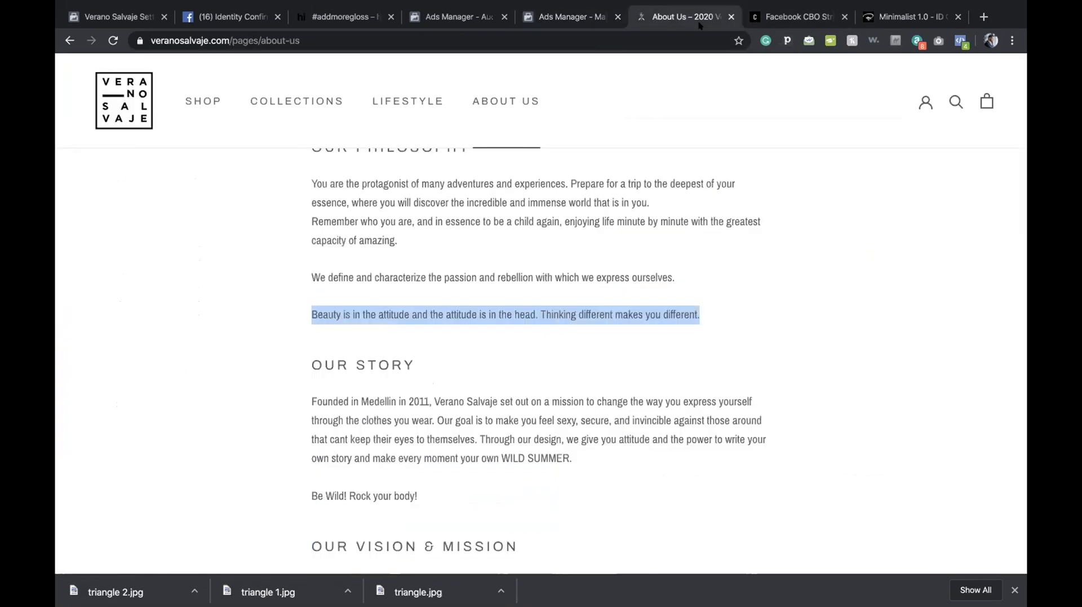
Copy "Be Wild! Rock your body!" from the About Us page into the primary text as a separate closing paragraph.
click(685, 16)
scroll(640, 366, down, 2)
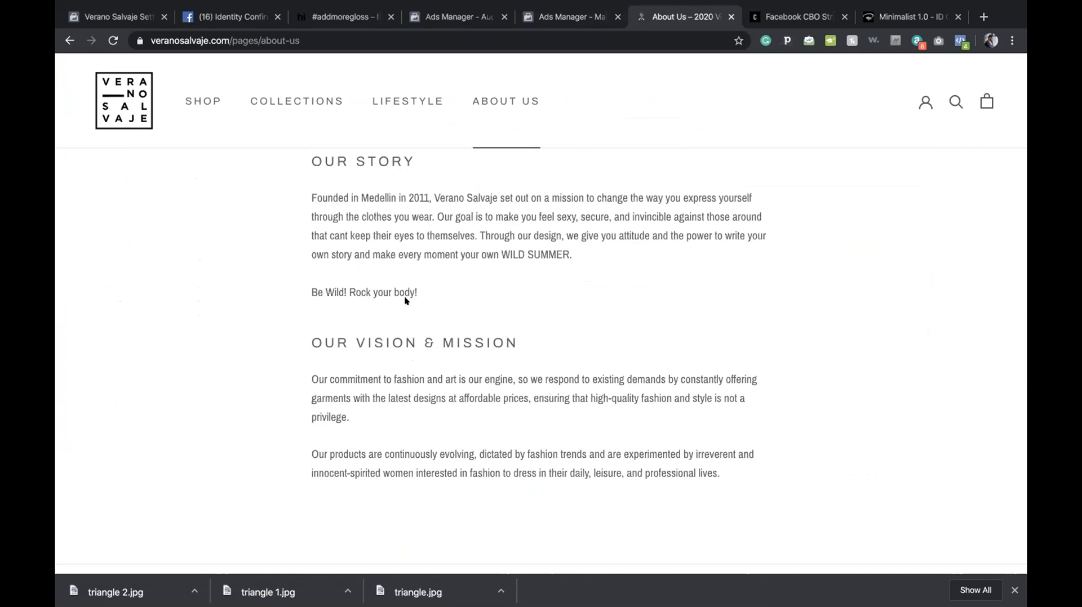
drag(418, 292, 286, 290)
key(ctrl+c)
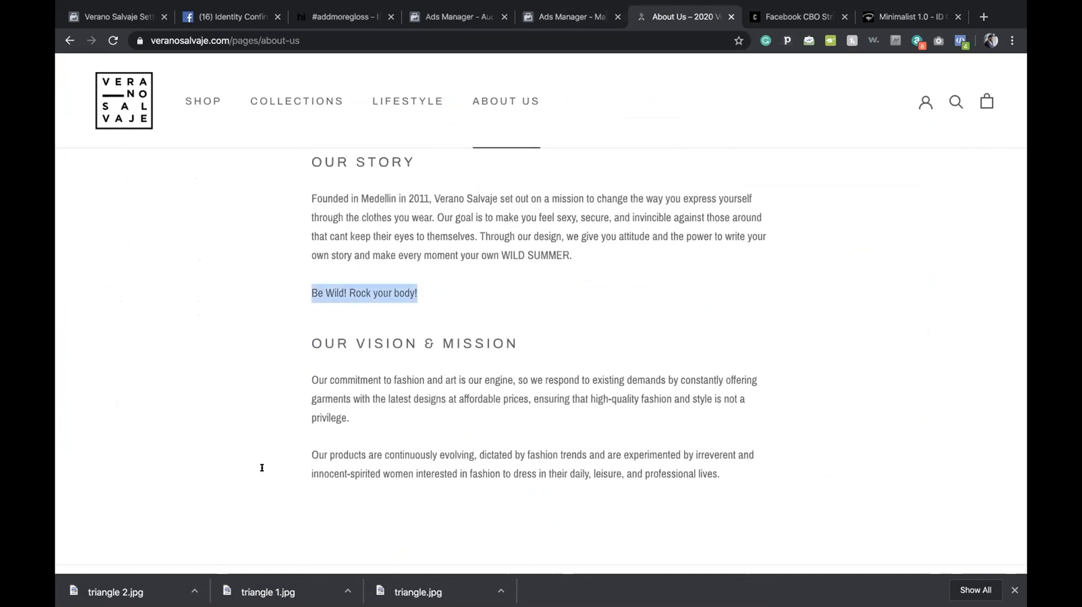
click(569, 17)
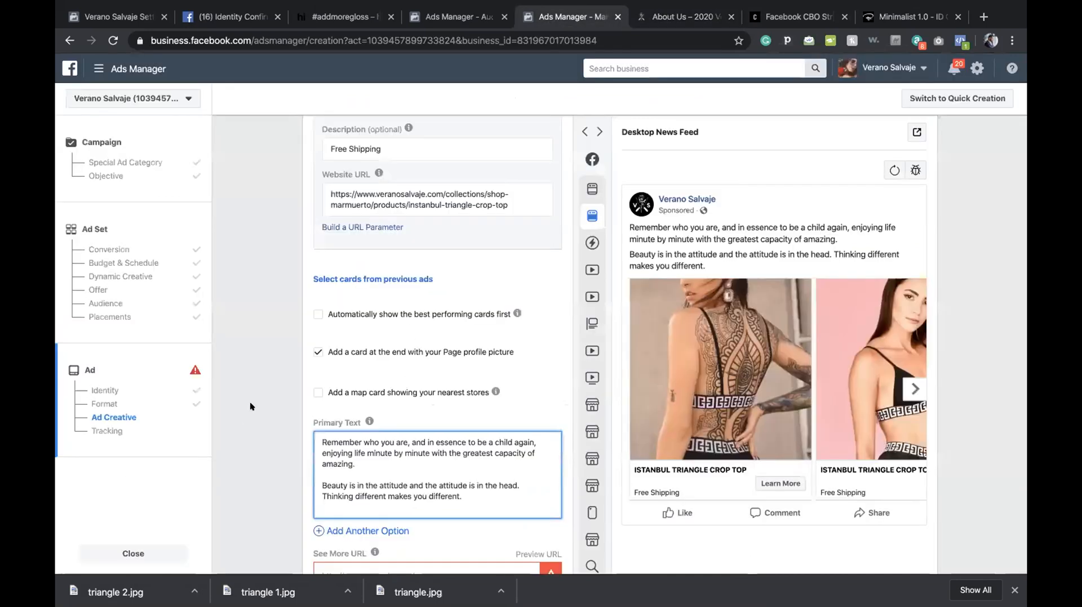
key(ctrl+v)
click(478, 490)
key(Return)
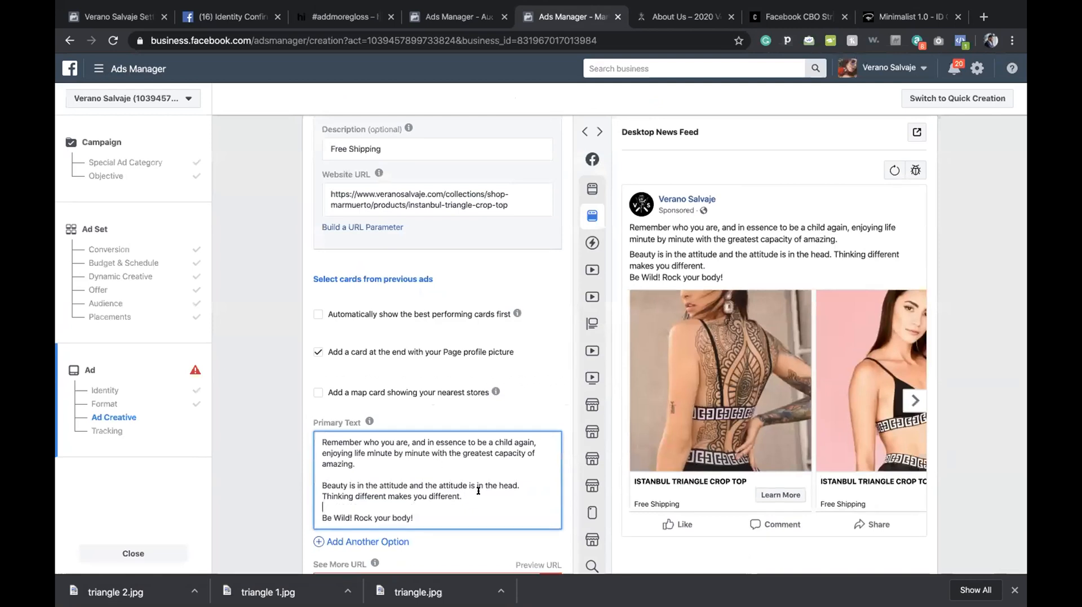
click(425, 514)
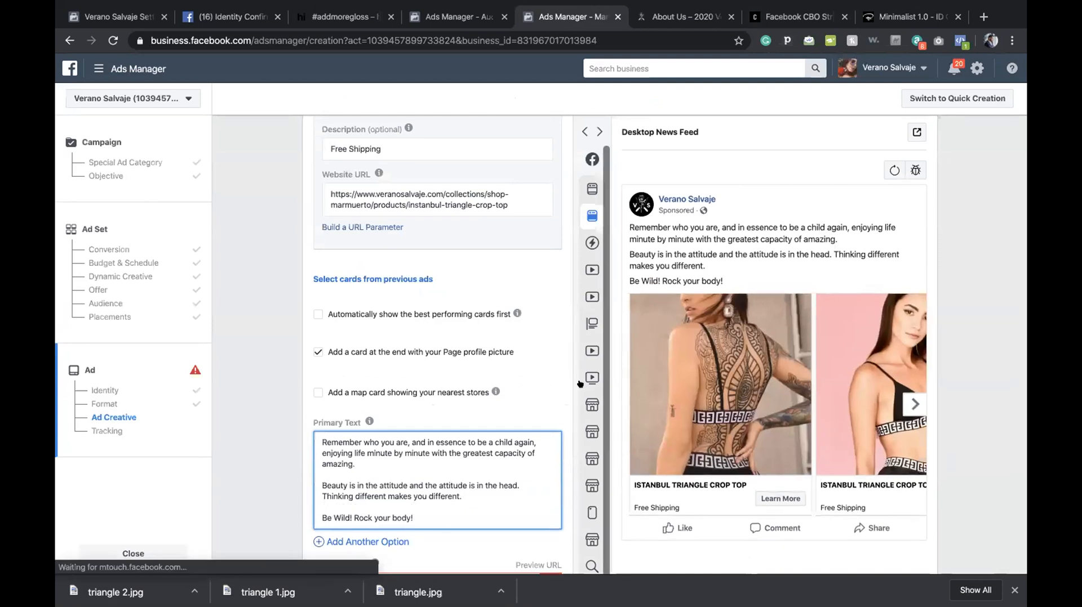
Examine the rest of the About Us page for further ad wording, and return to the ad's primary text and See More URL in Ads Manager.
mouse_move(580, 384)
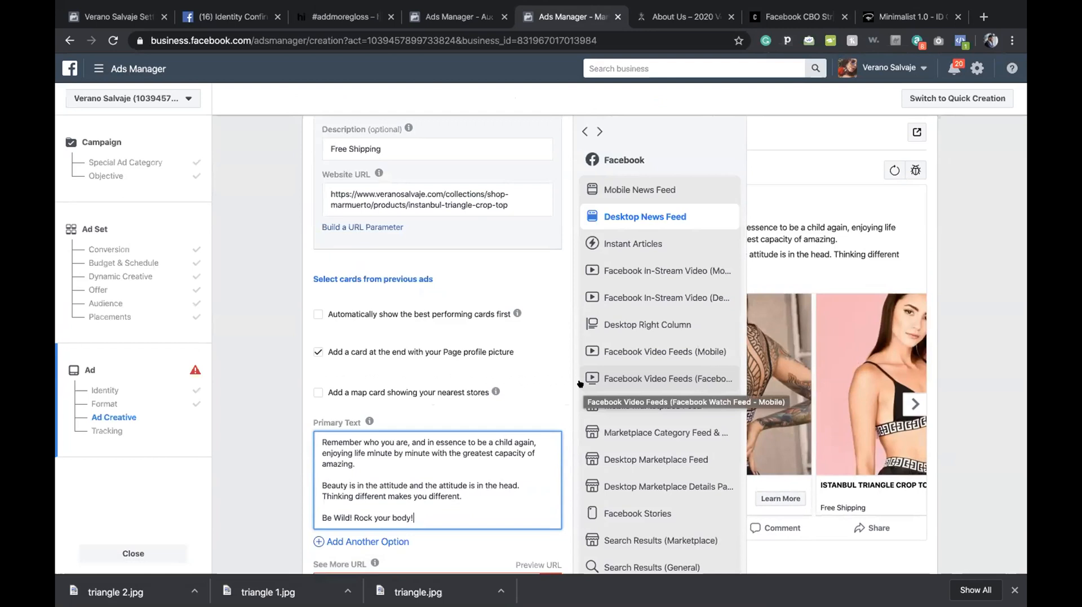
click(682, 17)
scroll(491, 306, down, 3)
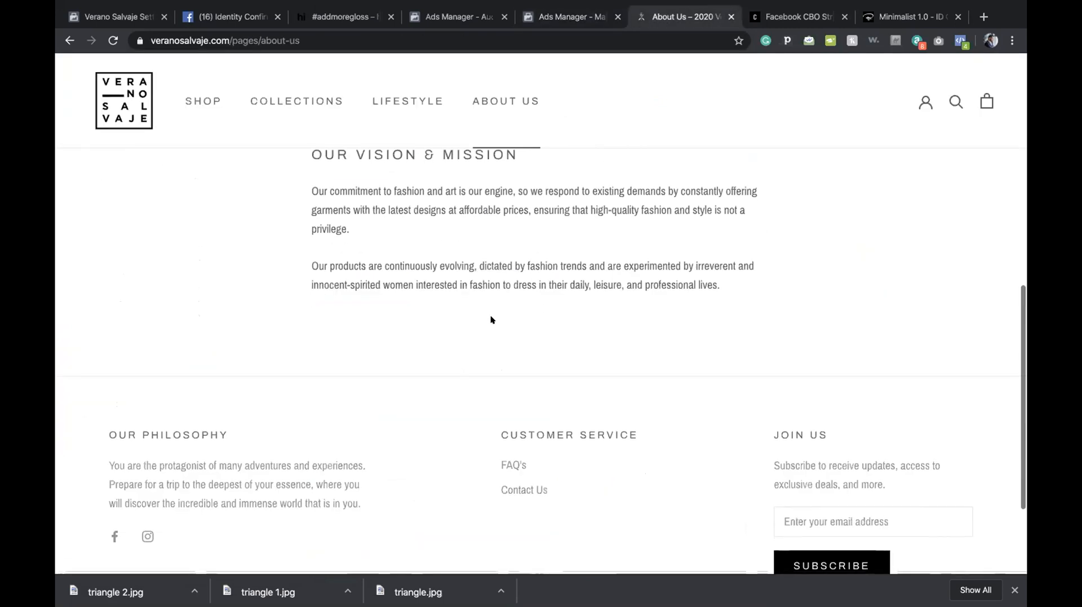
scroll(491, 320, up, 1)
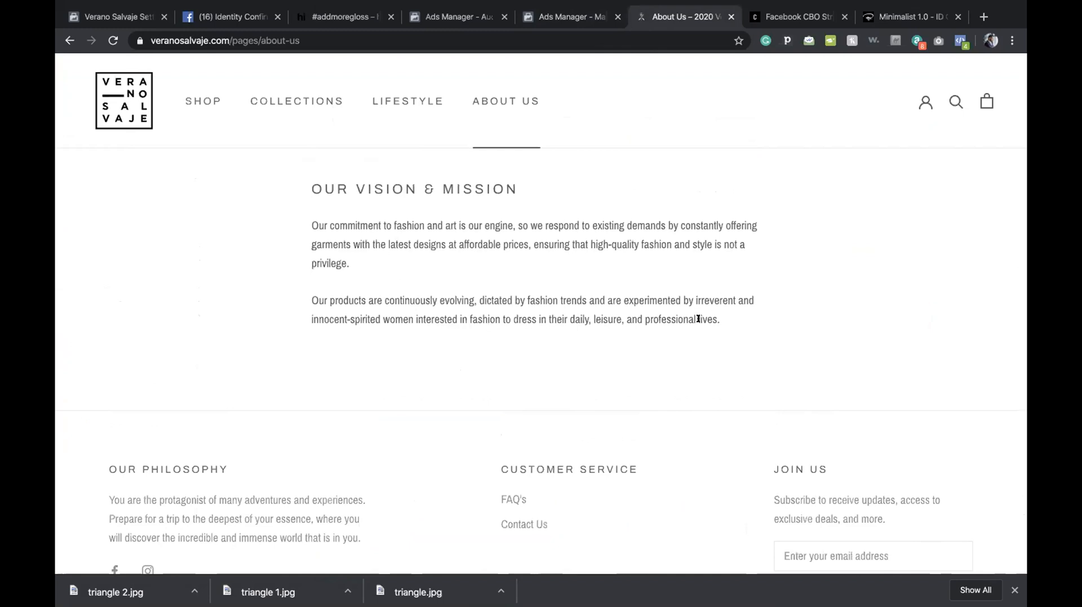
scroll(713, 320, up, 4)
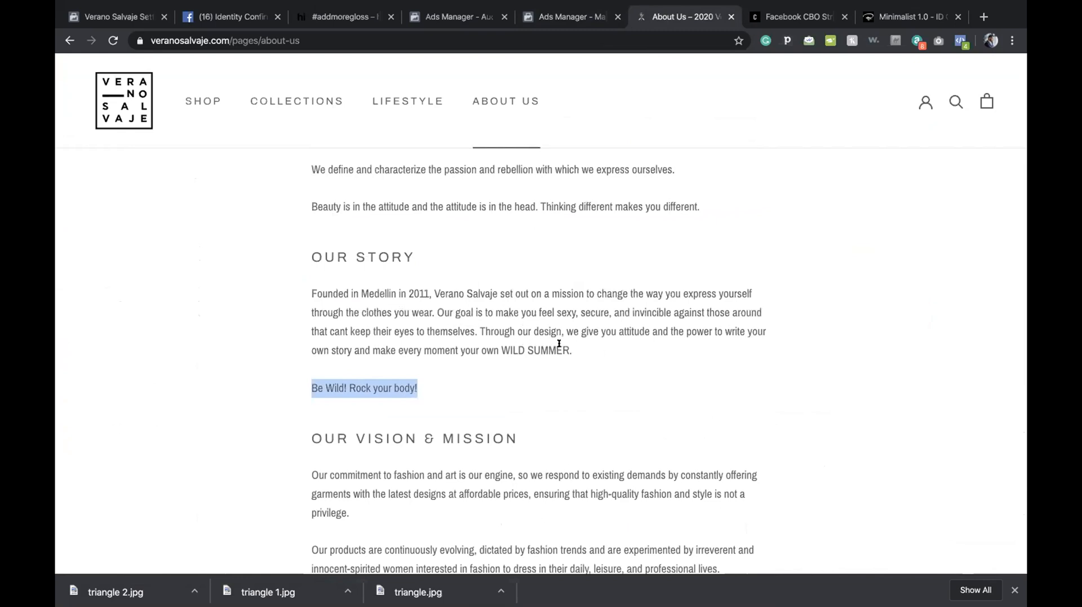
scroll(560, 345, down, 2)
scroll(559, 345, up, 6)
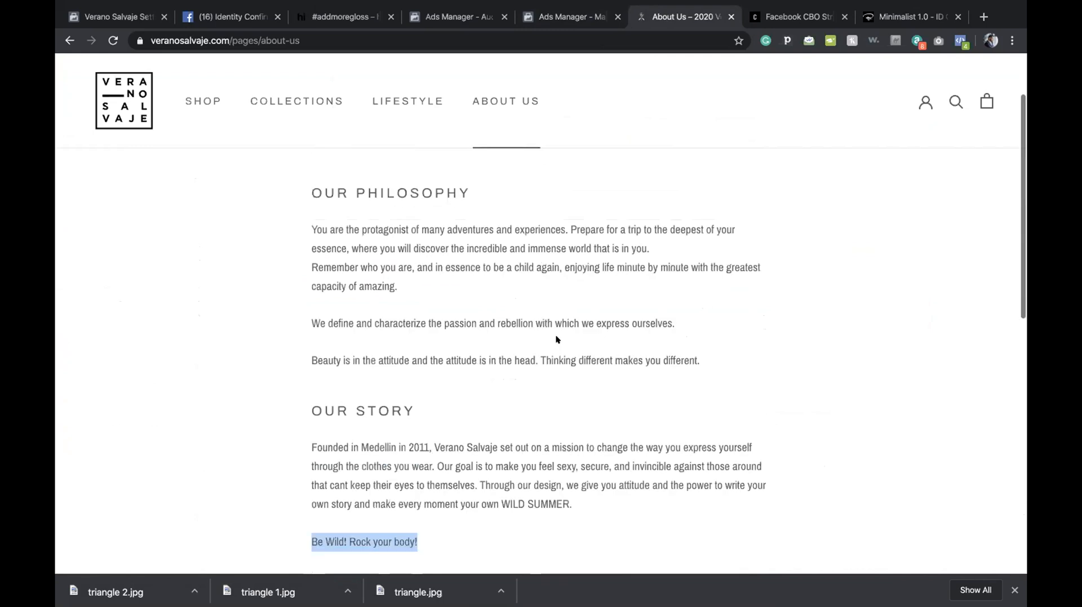
click(569, 19)
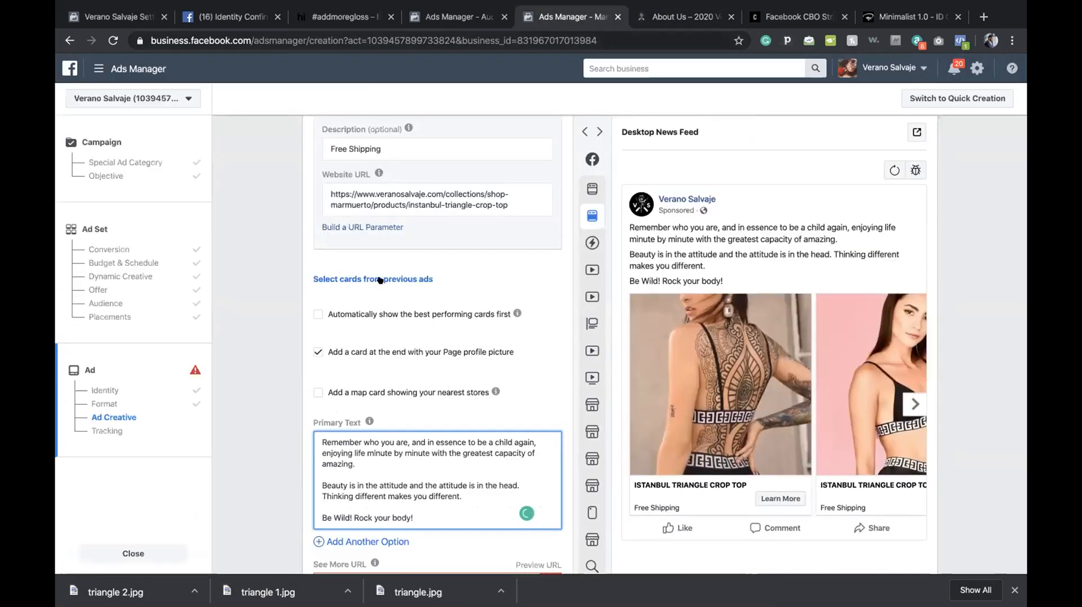
scroll(392, 340, down, 2)
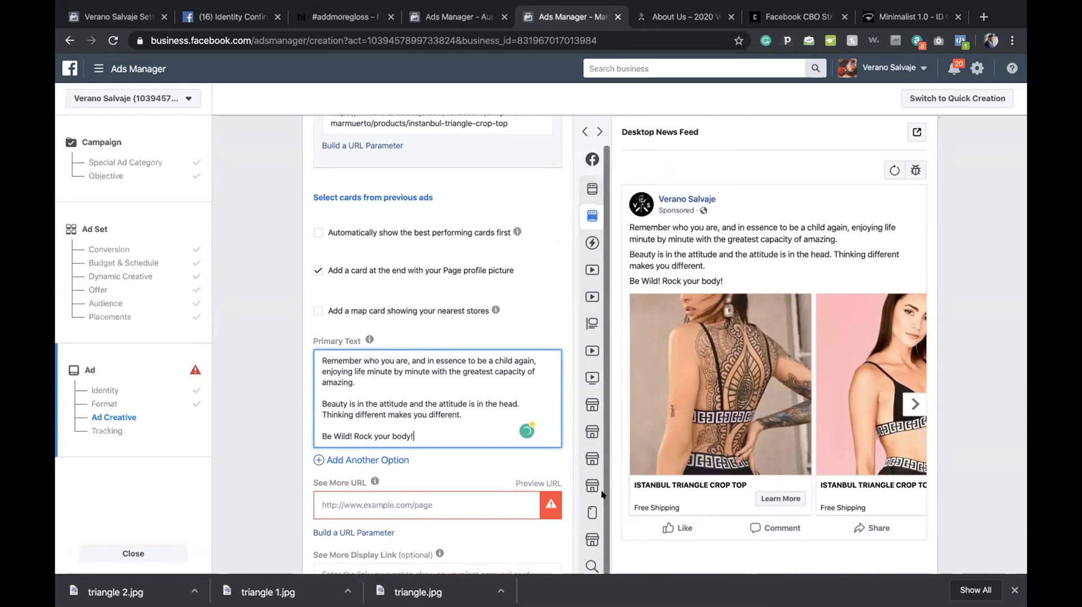
Leave the empty See More URL in Ads Manager and open the Collections page on the Verano Salvaje website.
scroll(601, 495, down, 2)
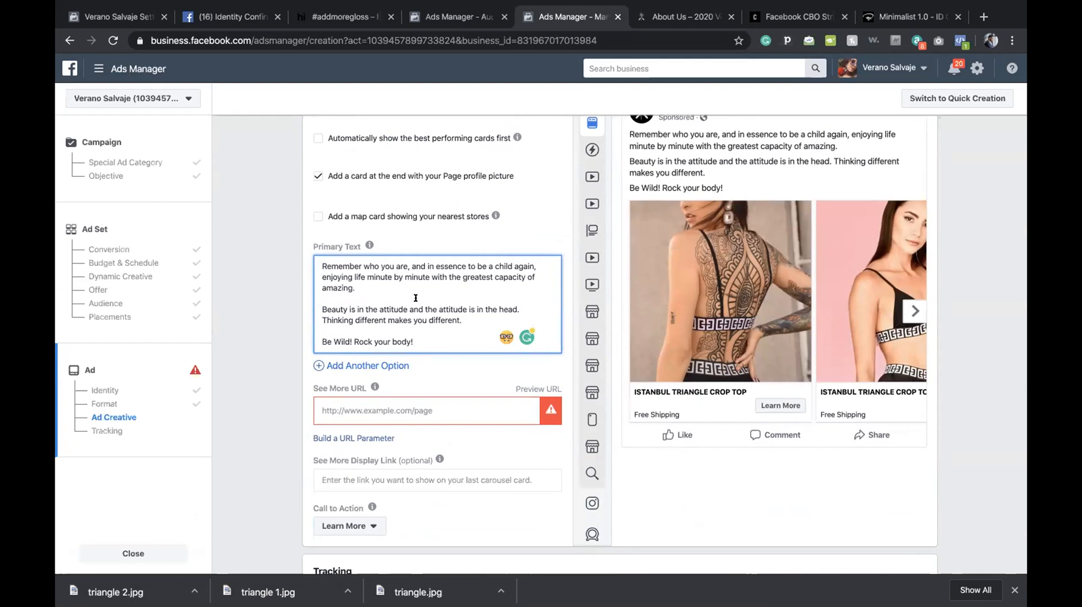
click(374, 409)
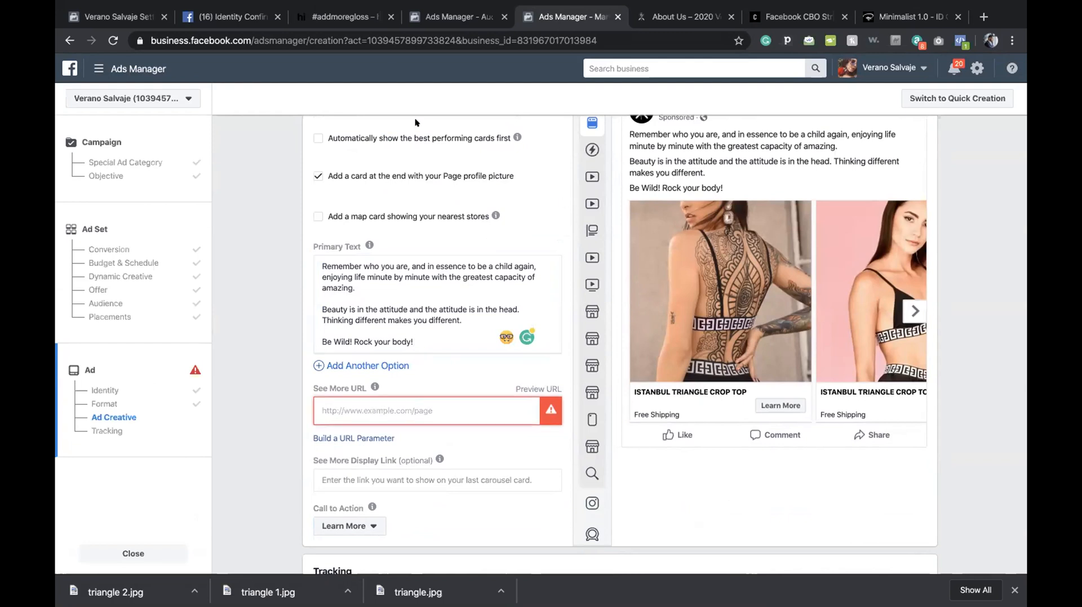
scroll(434, 198, up, 3)
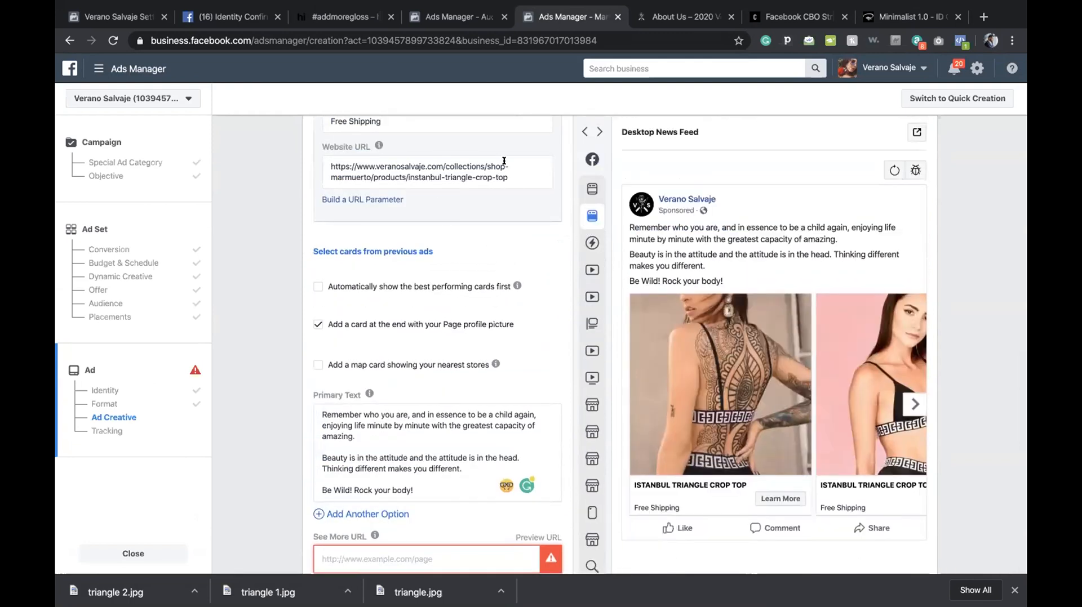
click(676, 17)
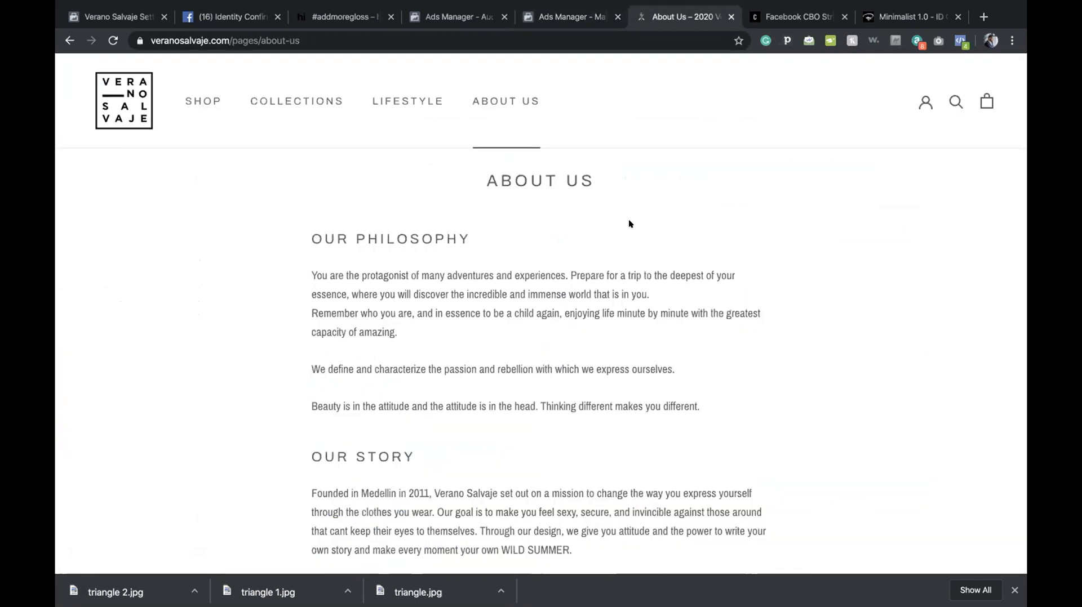
click(272, 129)
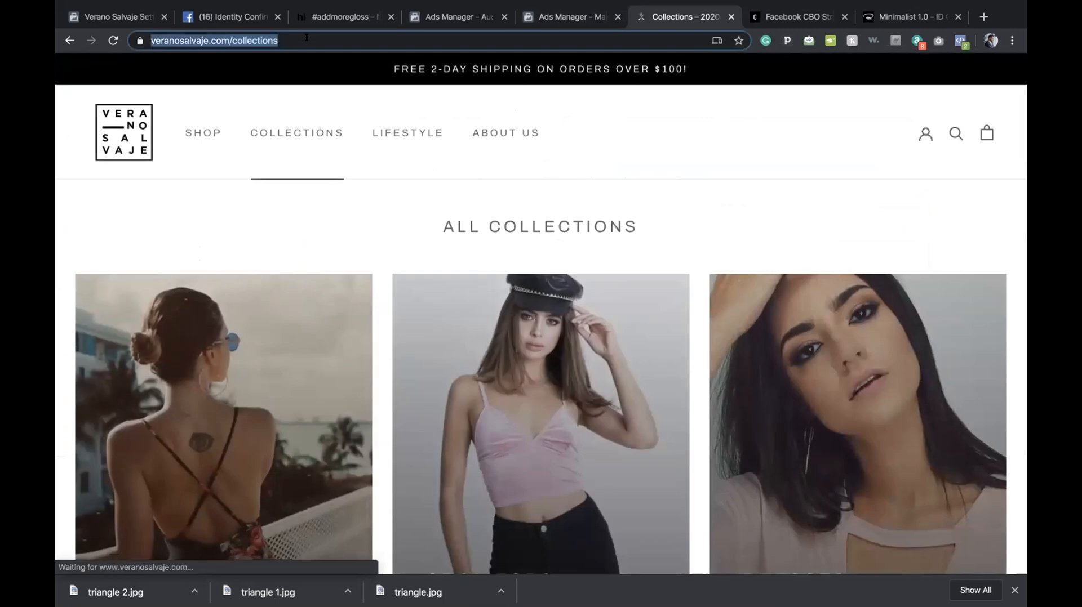
click(286, 40)
text(Be Wild! Rock your body!)
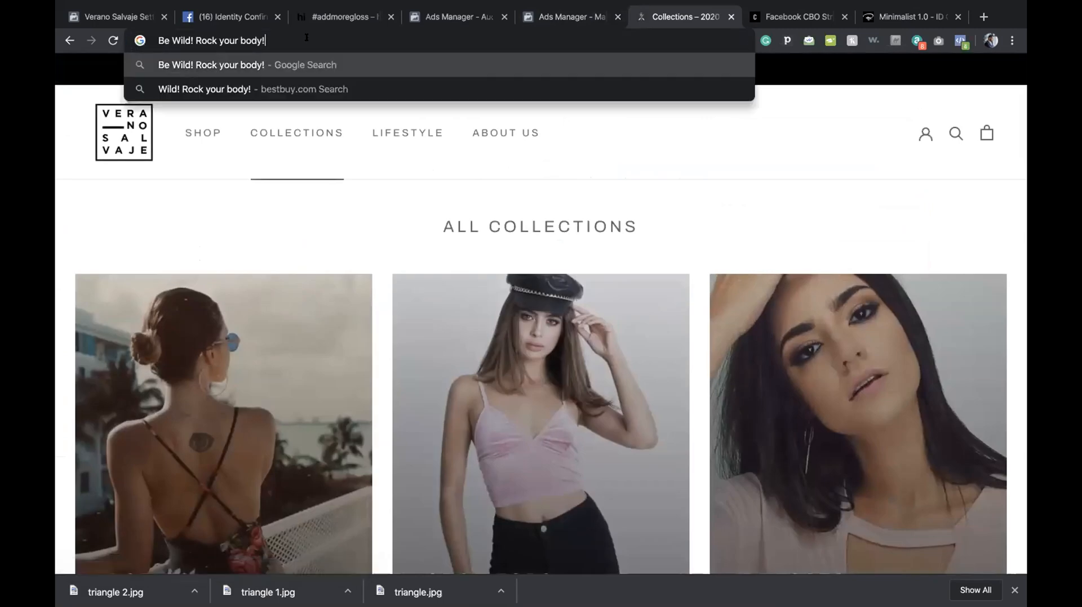
key(super+z)
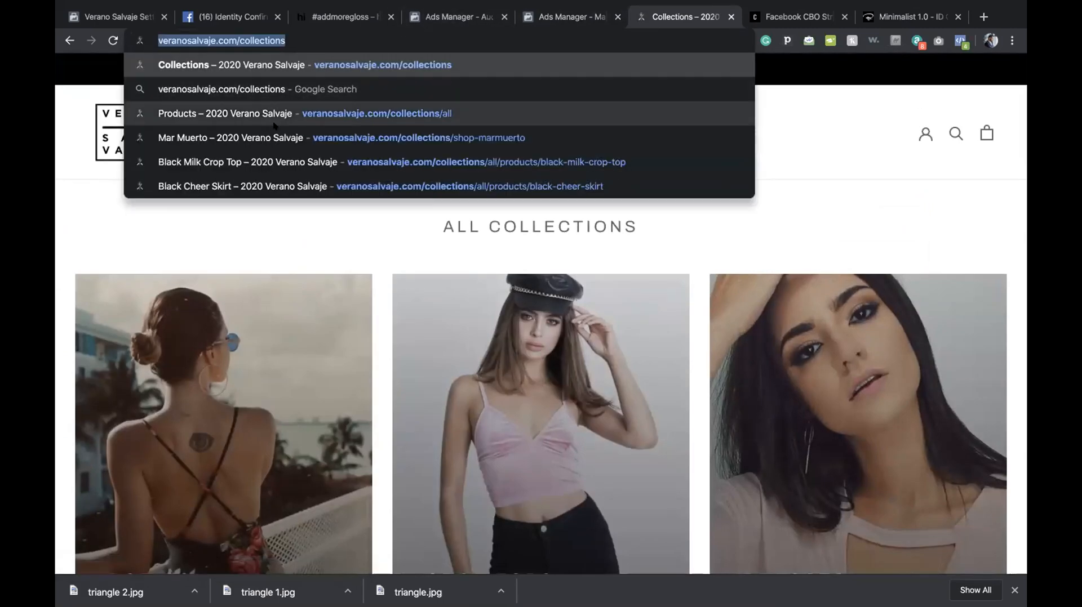
click(413, 222)
click(302, 129)
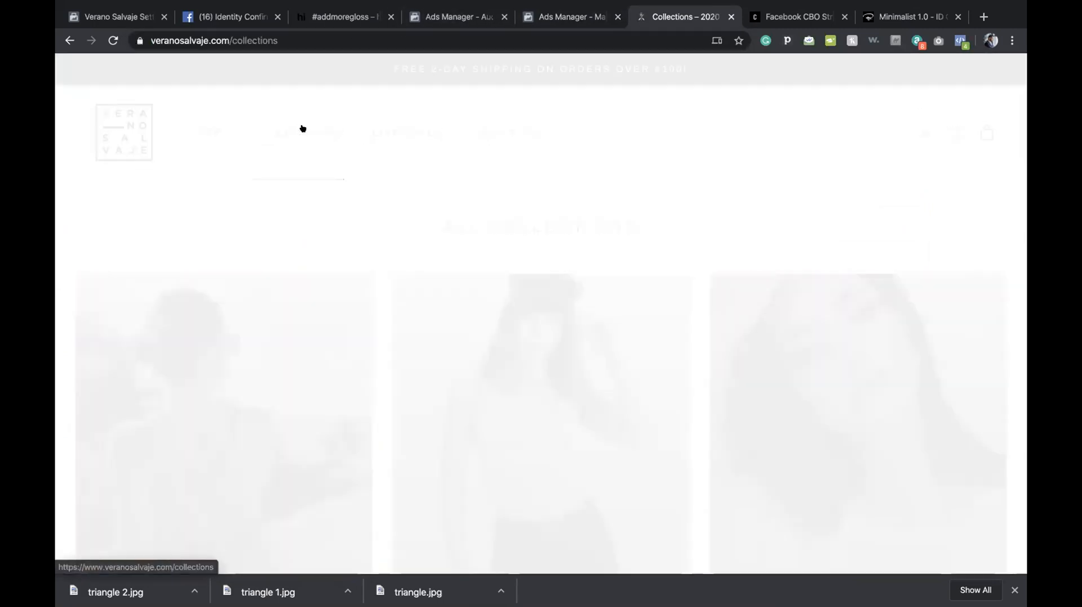
Look through all the store's collections and open the products of the Mar Muerto collection.
scroll(444, 217, down, 10)
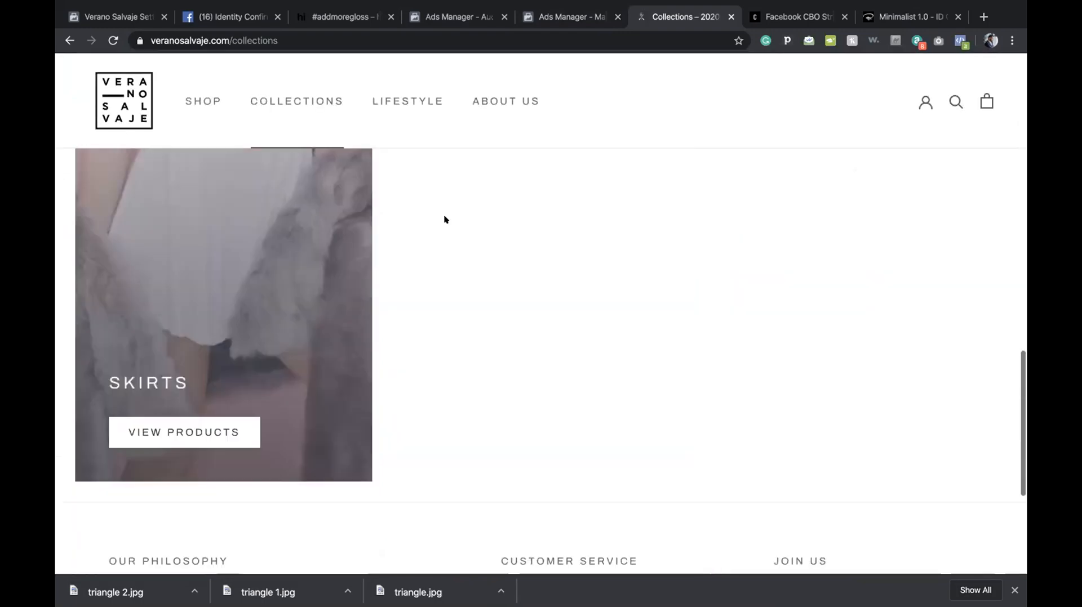
scroll(444, 220, up, 10)
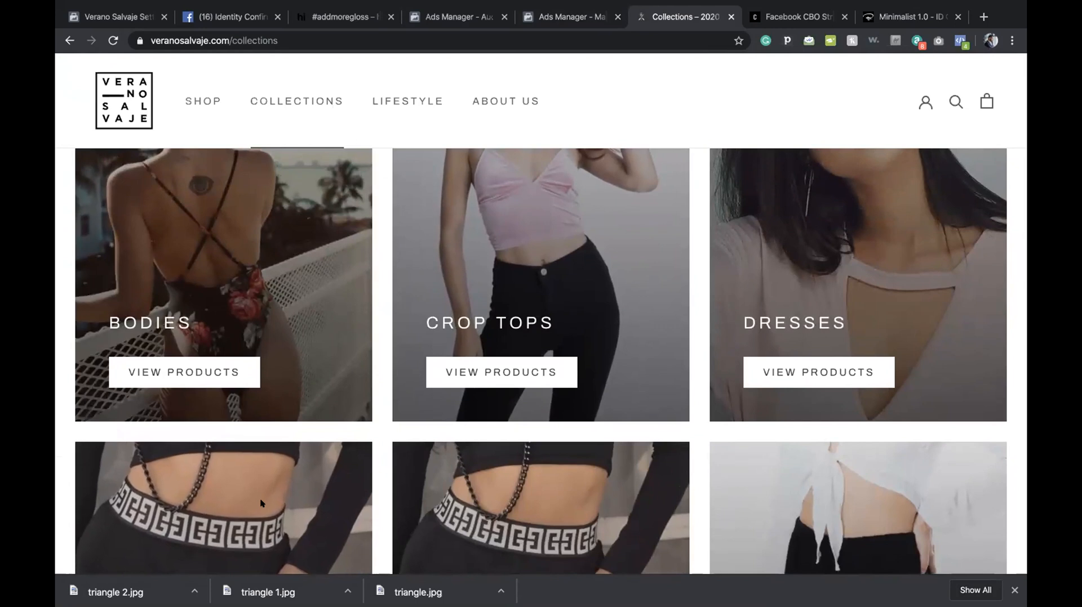
scroll(261, 504, down, 3)
scroll(261, 503, down, 2)
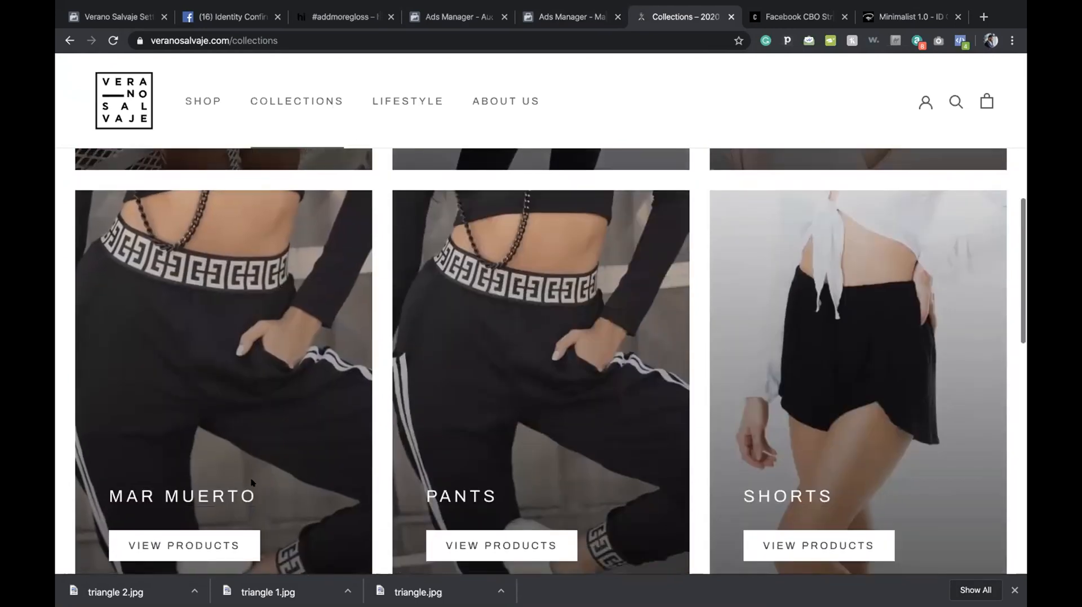
click(193, 556)
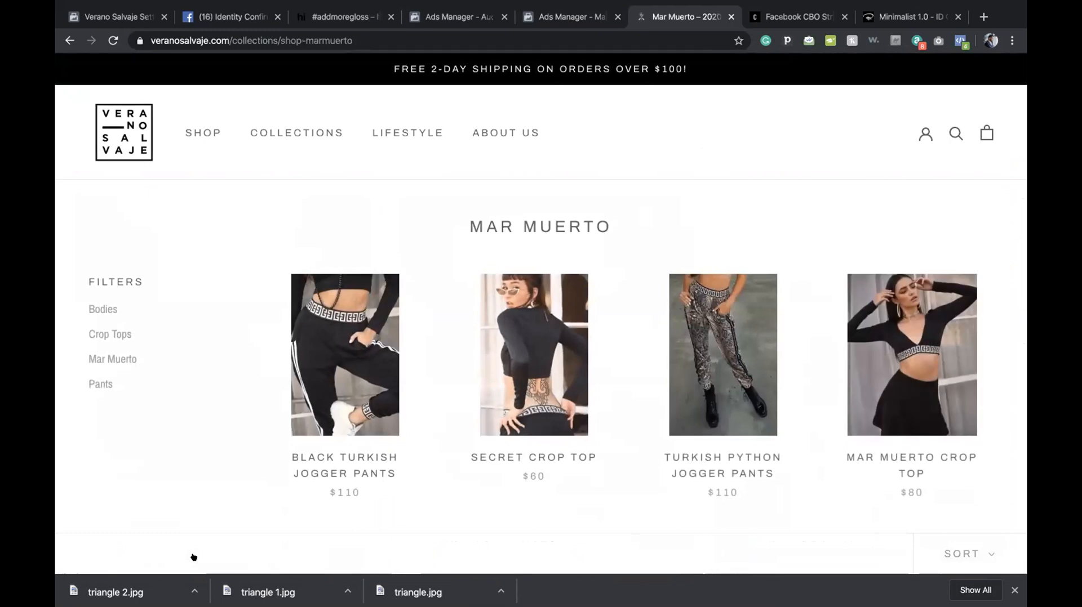
Copy the Mar Muerto collection's address into the ad's See More URL in Ads Manager and preview the carousel's end card.
click(369, 38)
key(super+c)
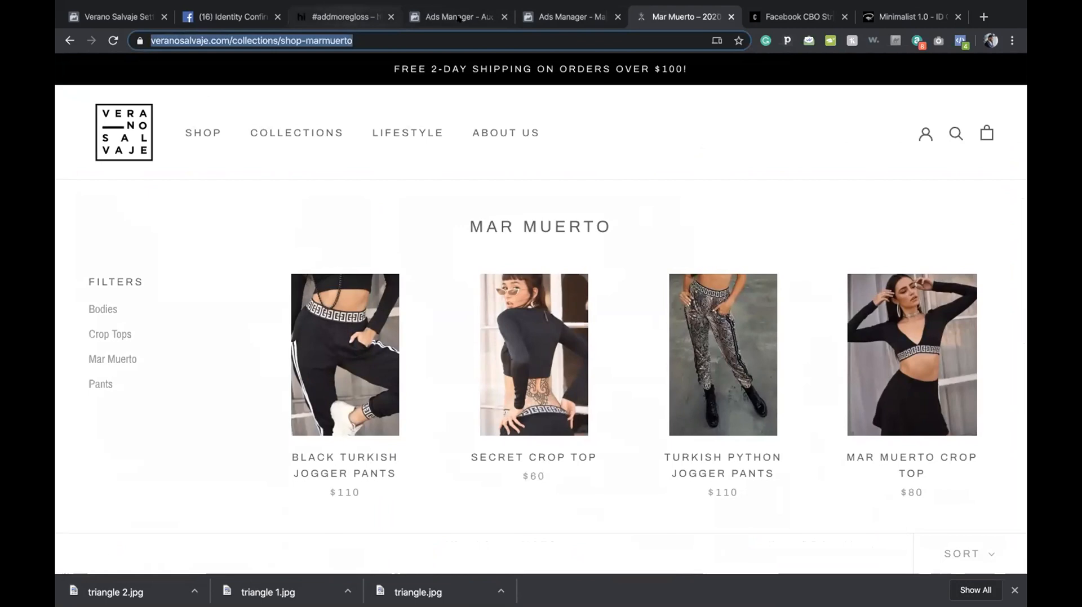
click(545, 16)
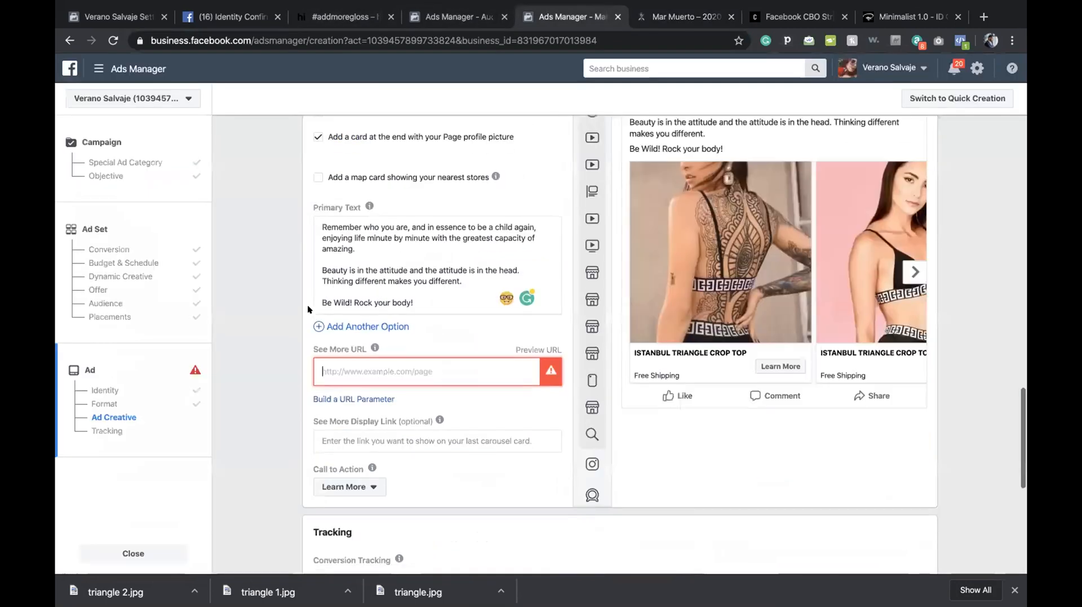
scroll(309, 310, down, 3)
key(super+v)
scroll(350, 264, up, 1)
scroll(347, 265, up, 5)
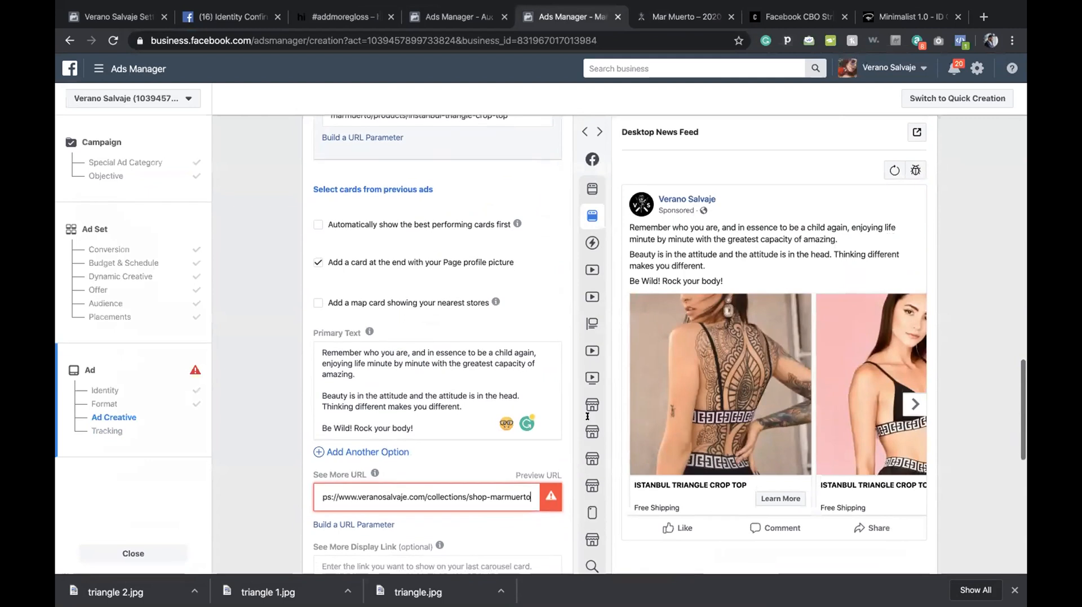
click(587, 416)
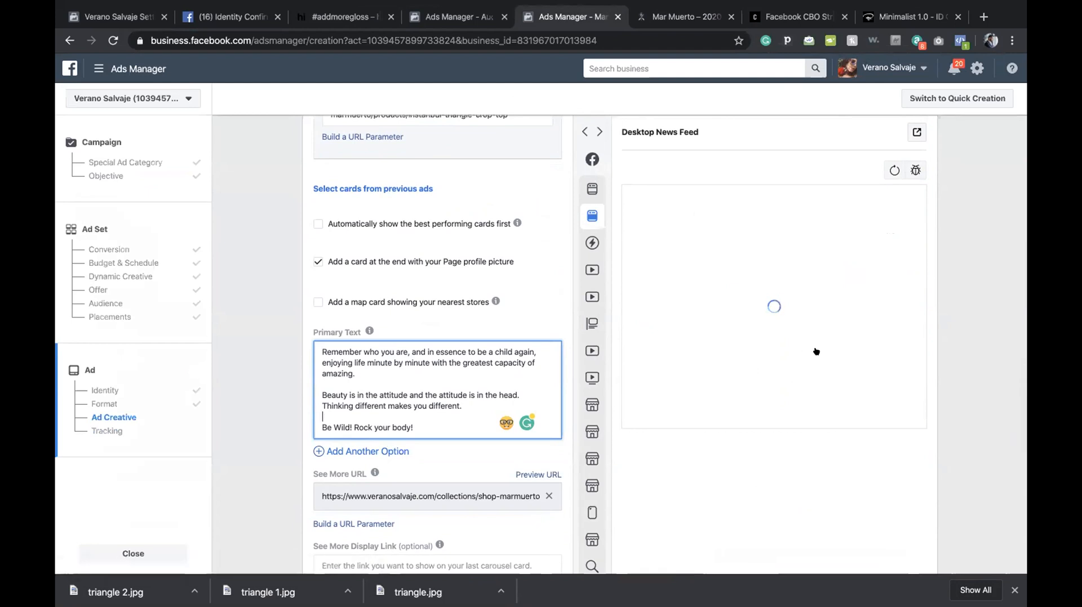
click(916, 405)
click(914, 405)
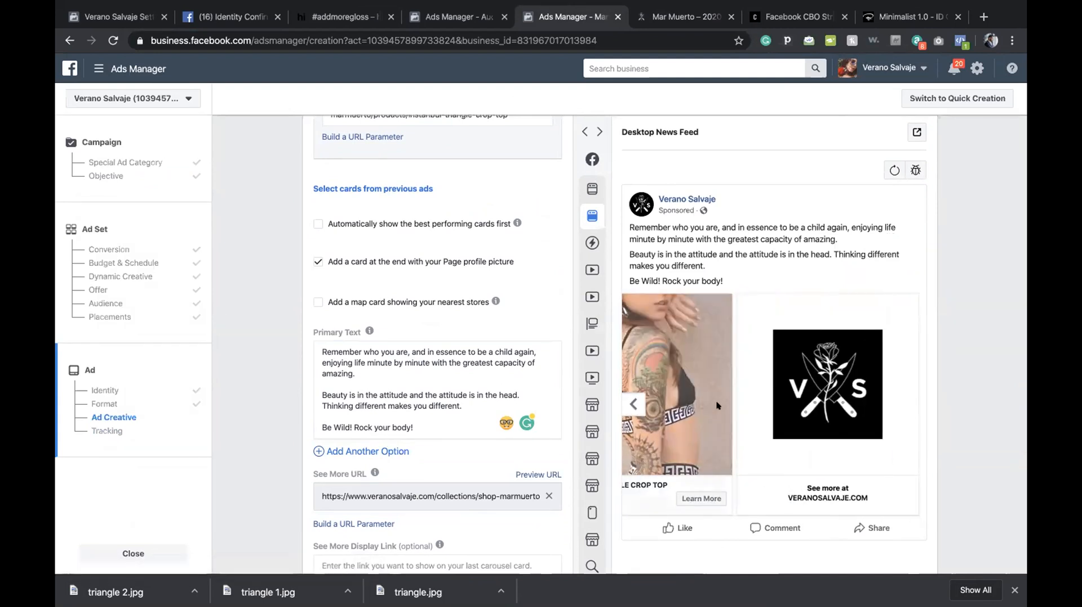
Change the carousel ad's call to action to Shop Now and check it in the ad preview.
scroll(370, 452, down, 2)
scroll(402, 424, down, 2)
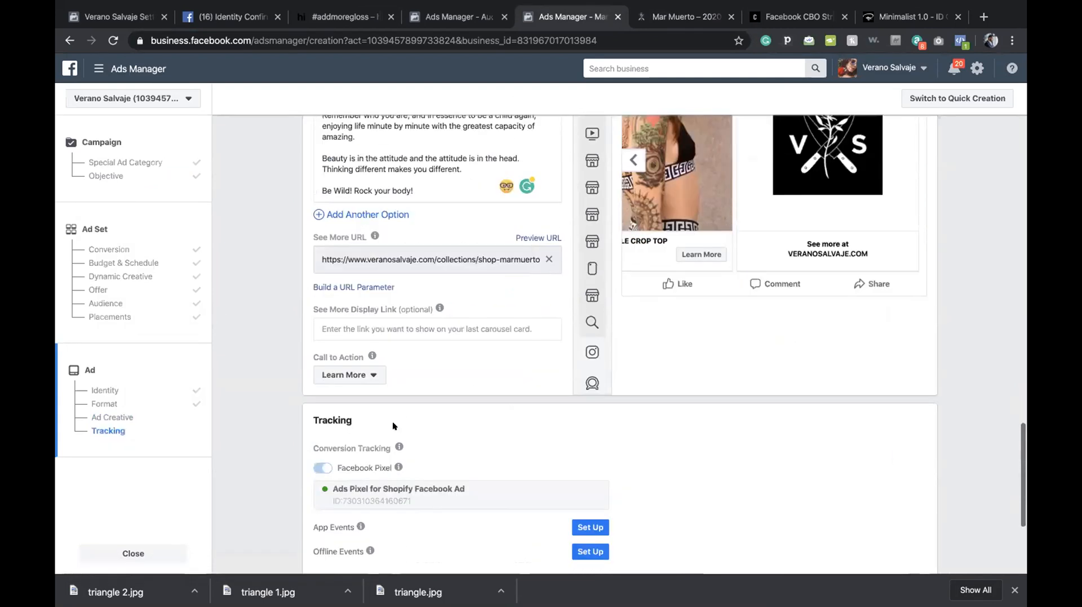
scroll(444, 355, down, 3)
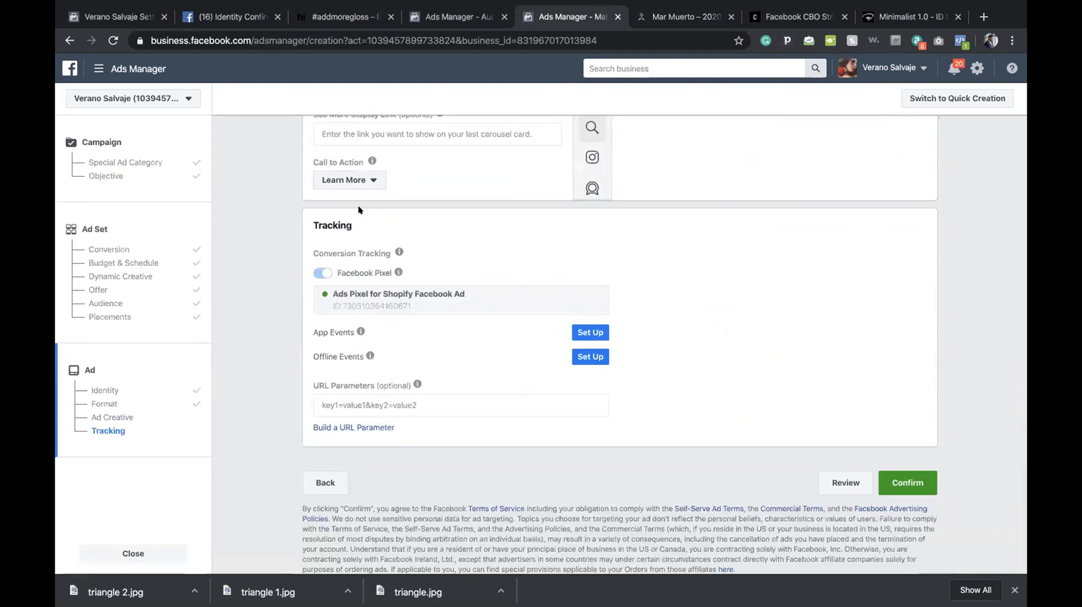
click(358, 180)
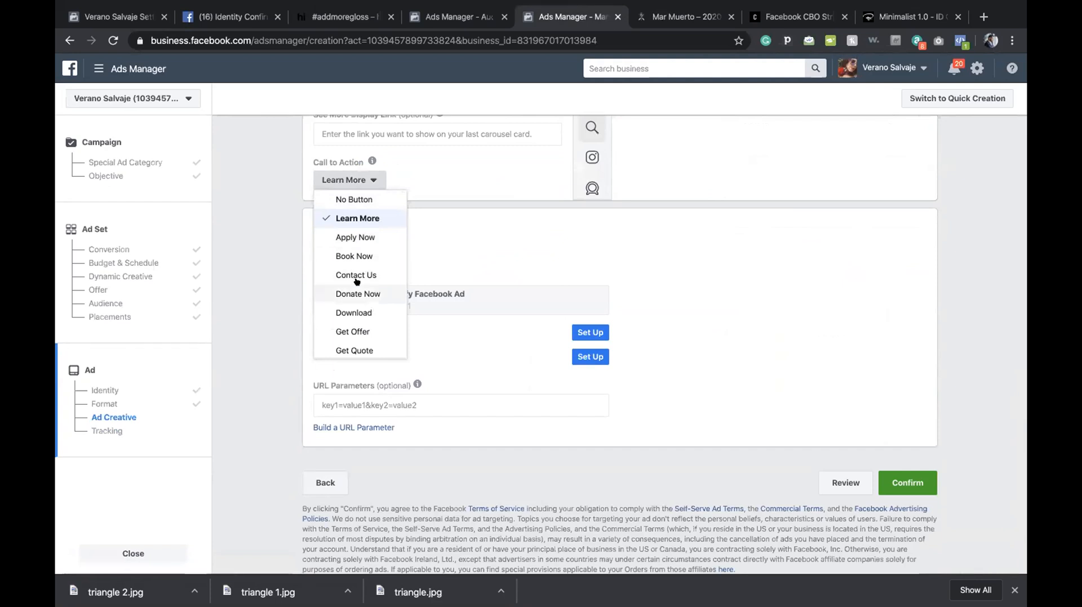
scroll(372, 321, down, 5)
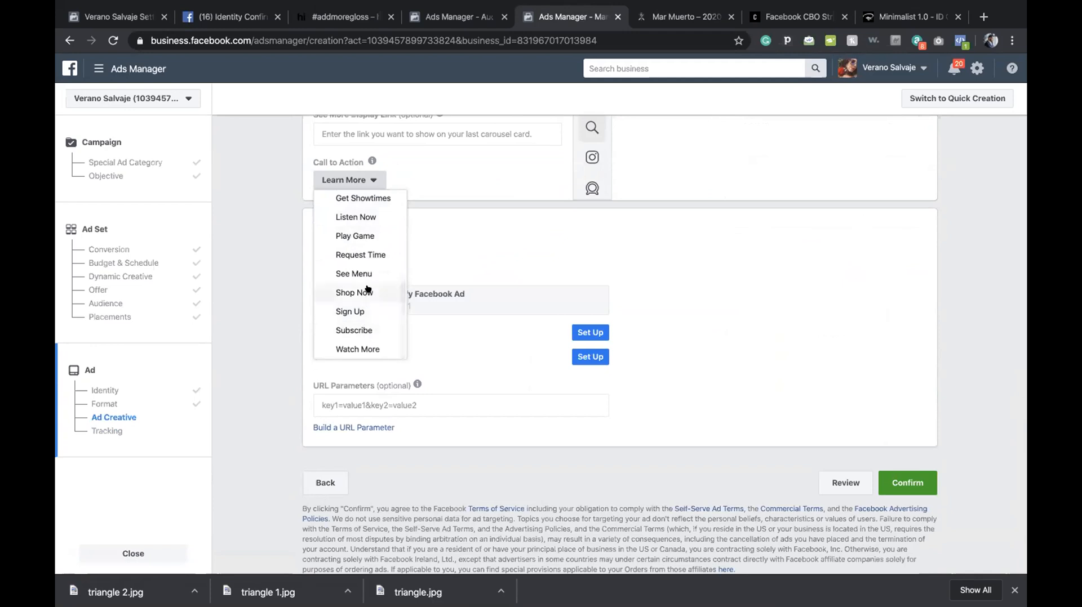
click(358, 285)
scroll(469, 245, up, 5)
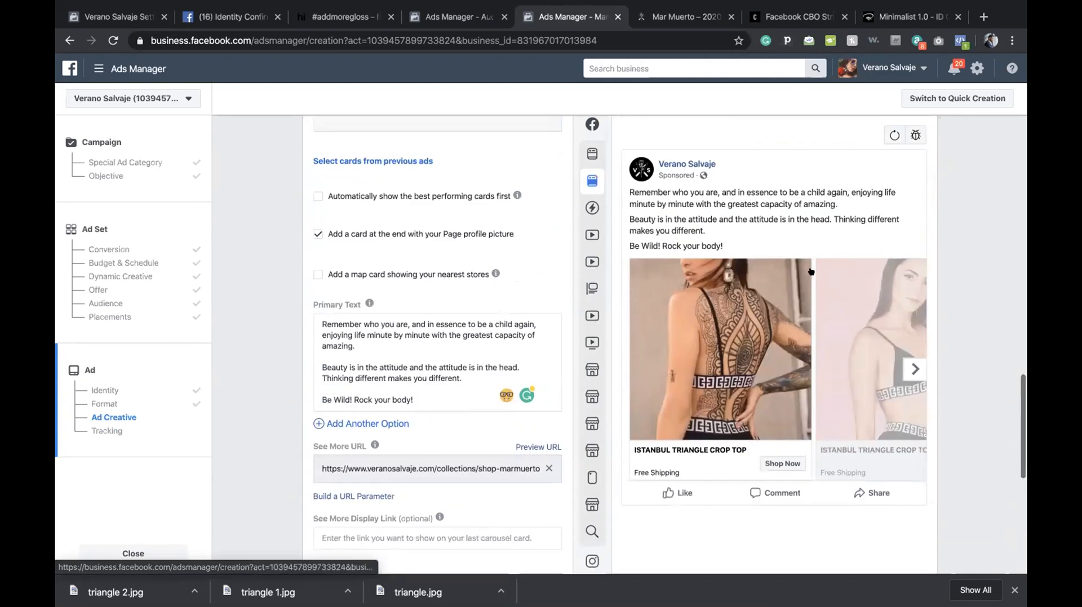
Copy the domain veranosalvaje.com from the collection page's address into the ad's See More Display Link.
scroll(339, 475, down, 5)
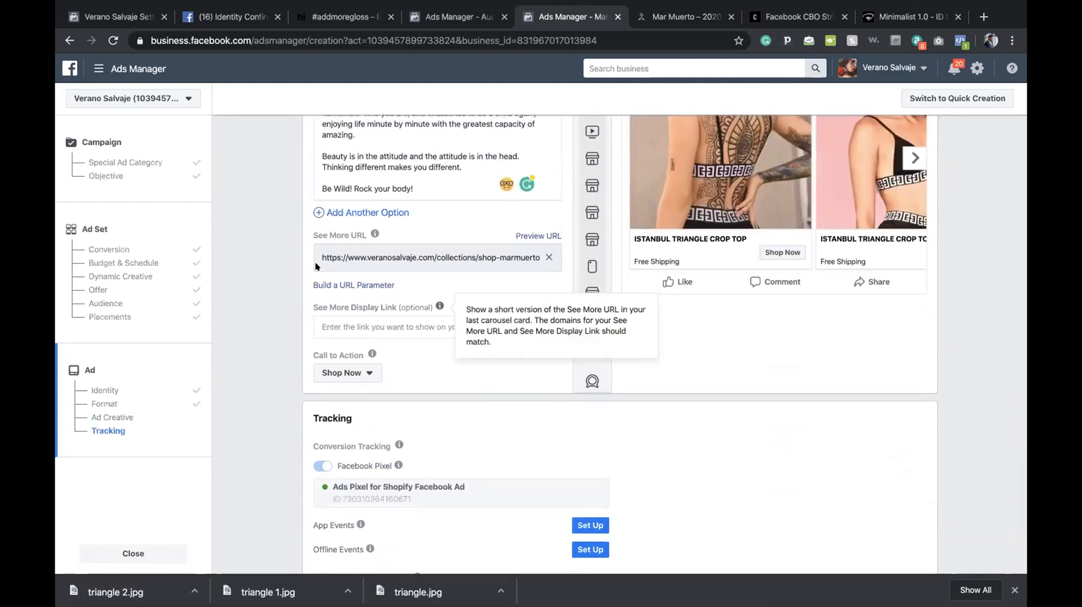
click(681, 16)
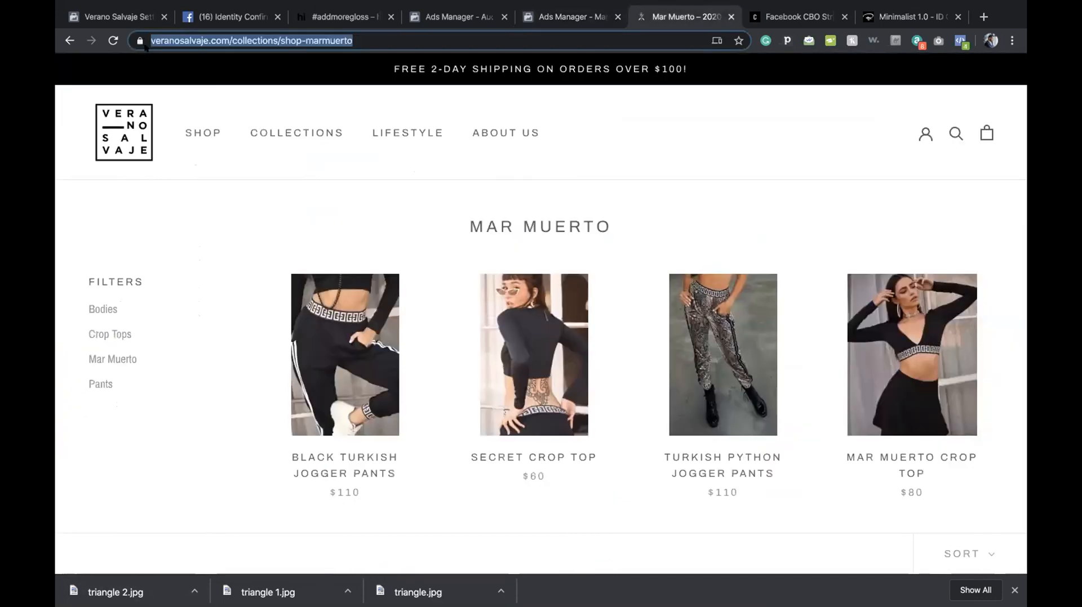
click(168, 37)
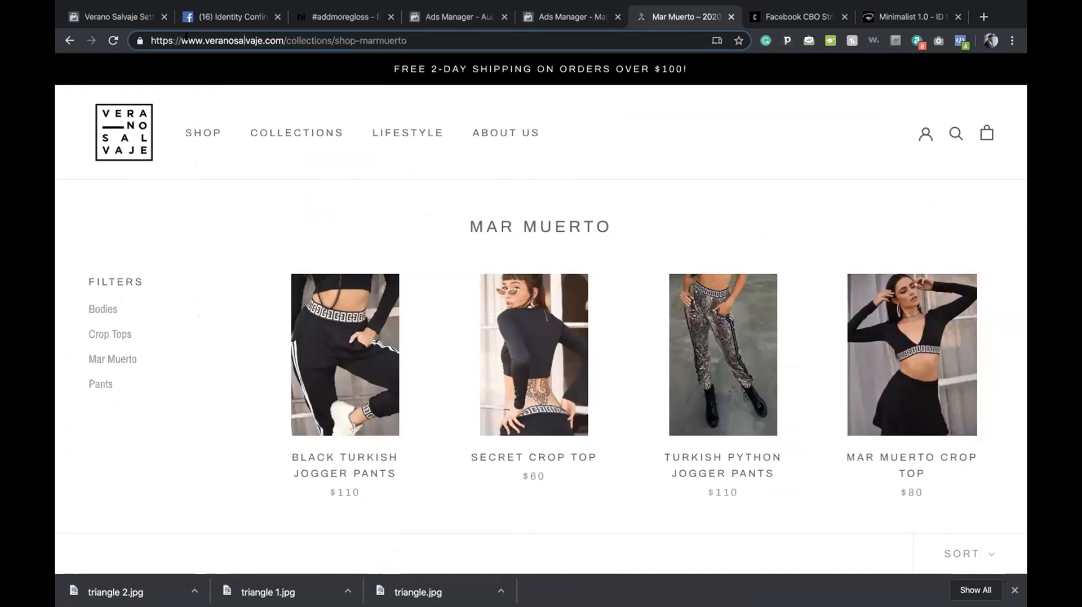
drag(205, 40, 277, 37)
key(ctrl+c)
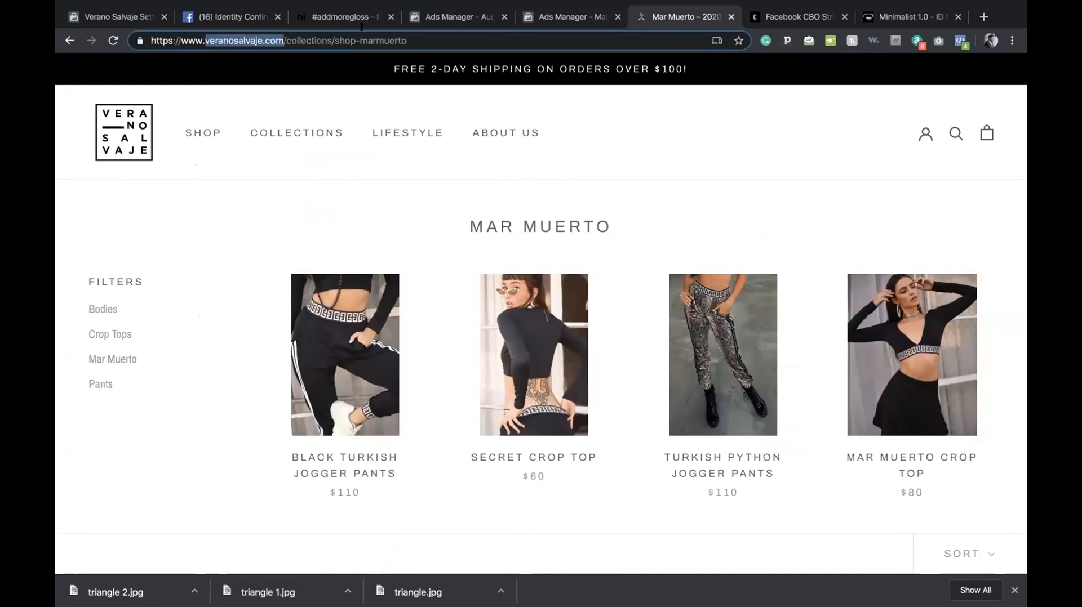
click(566, 16)
click(363, 326)
key(ctrl+v)
click(281, 306)
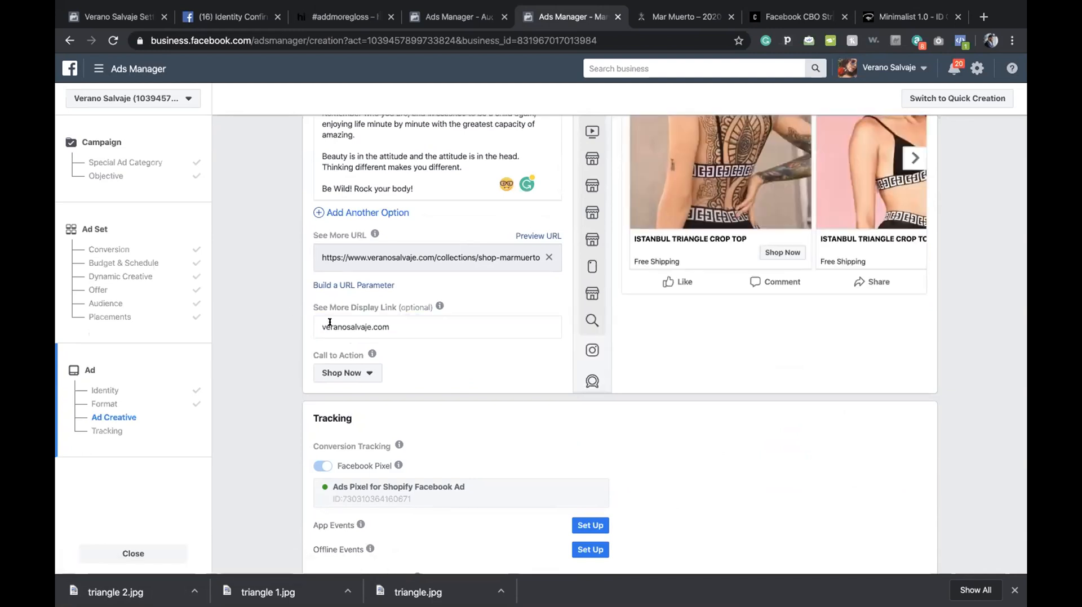
Replace the default ad name with "Remember who you are:", copying the opening words of the primary text.
scroll(321, 321, up, 4)
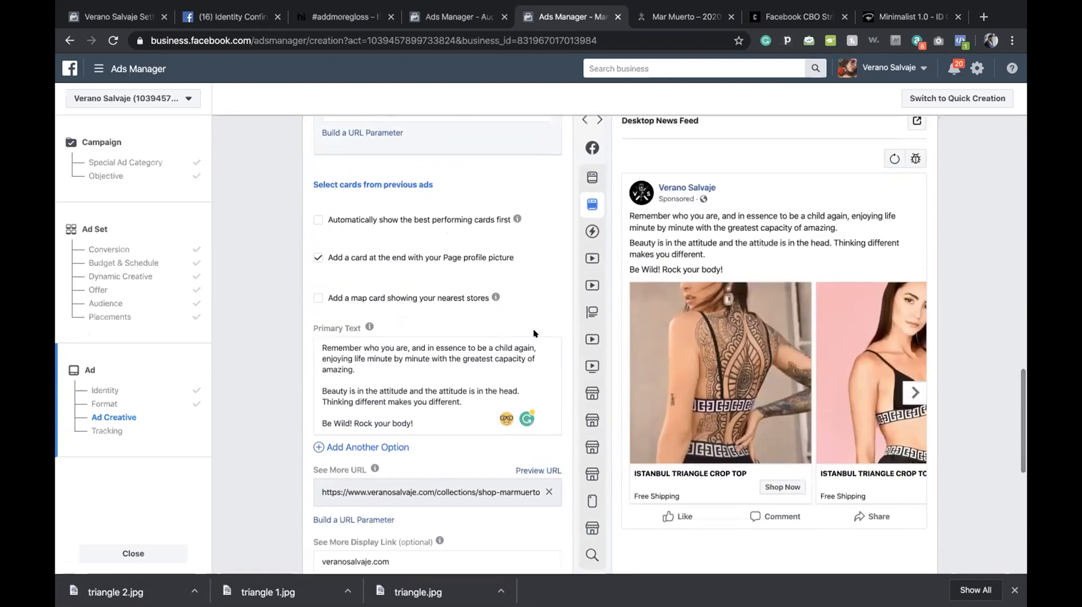
scroll(395, 330, down, 5)
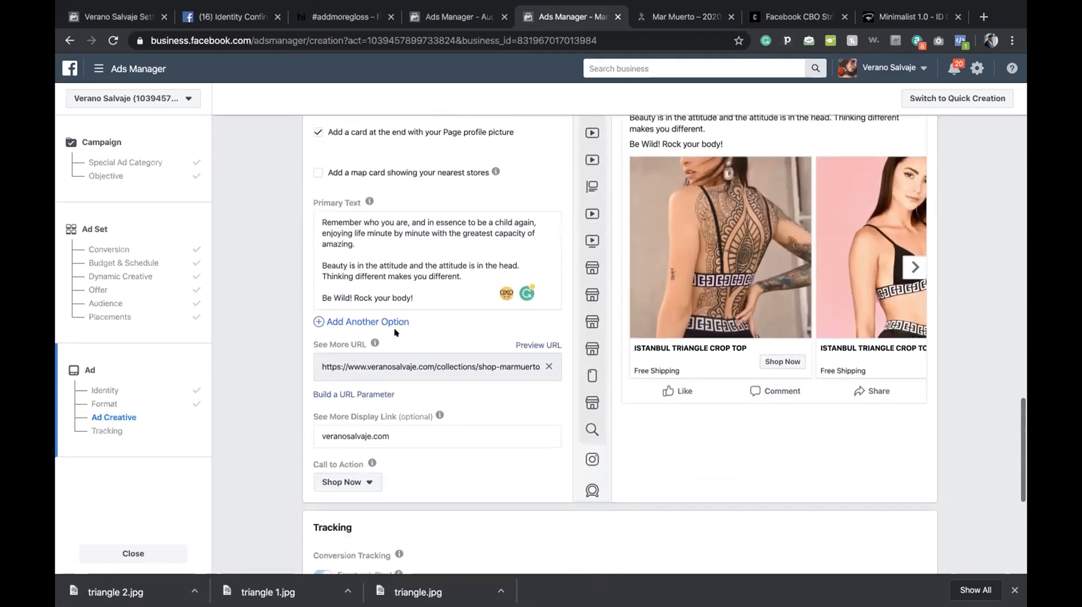
scroll(393, 328, up, 7)
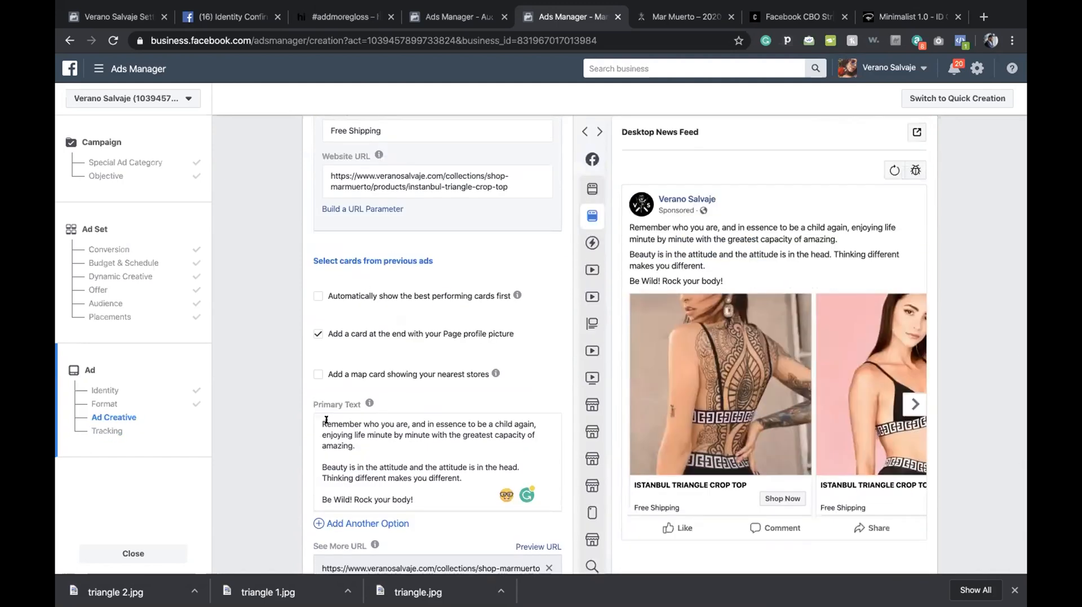
drag(318, 418, 404, 416)
key(ctrl+c)
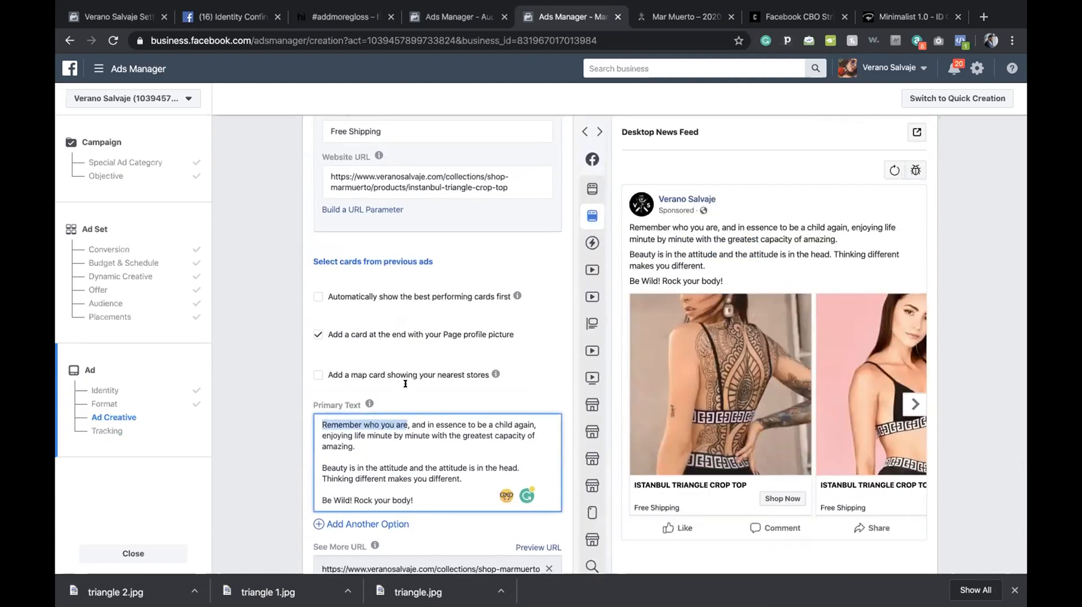
scroll(403, 416, up, 10)
scroll(380, 151, up, 3)
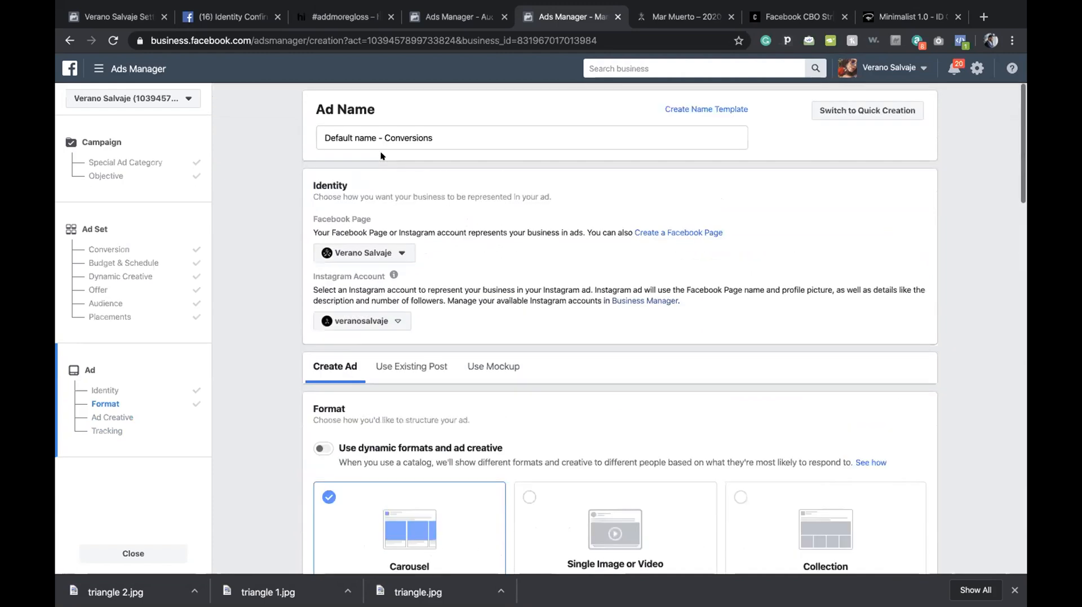
triple_click(457, 140)
key(ctrl+v)
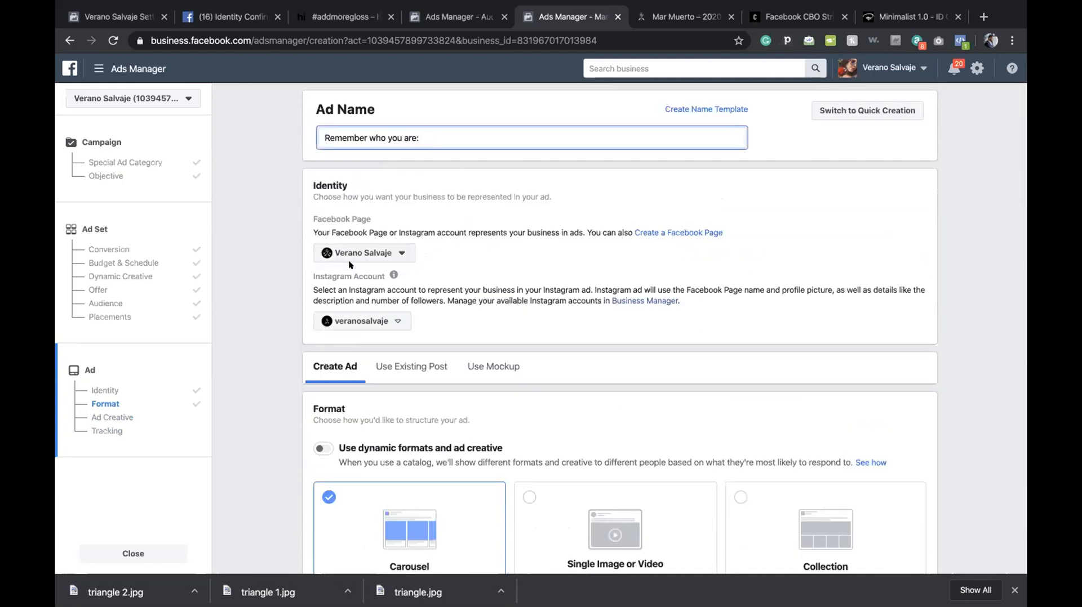
Append the first carousel card's headline "ISTANBUL TRIANGLE CROP TOP" to the end of the ad name.
scroll(349, 265, down, 5)
scroll(350, 265, down, 8)
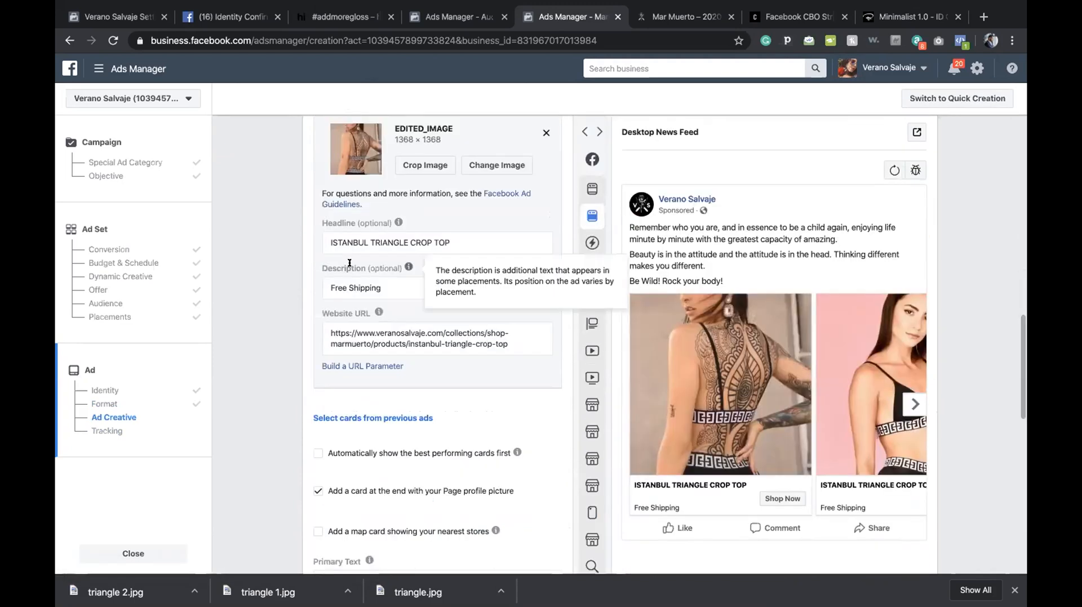
scroll(350, 265, up, 2)
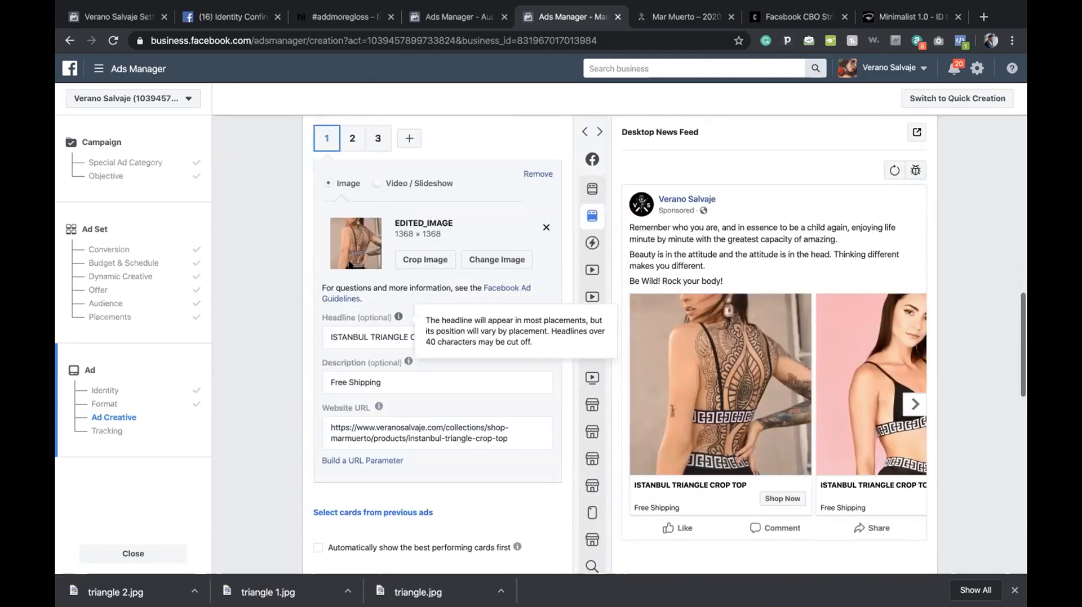
click(455, 339)
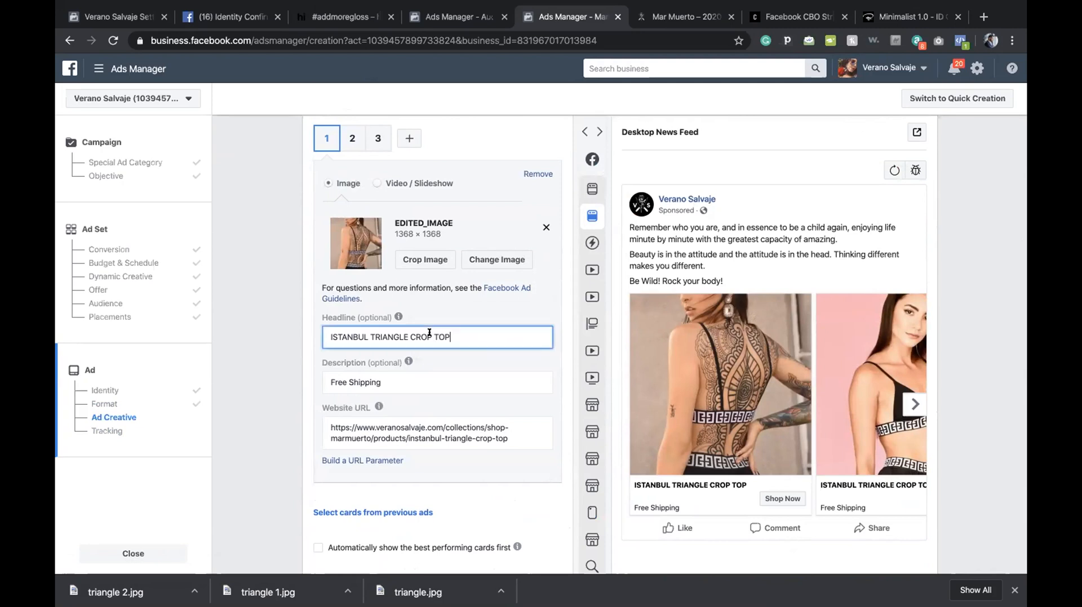
key(ctrl+a)
key(ctrl+c)
scroll(407, 269, up, 10)
click(502, 137)
key(ctrl+v)
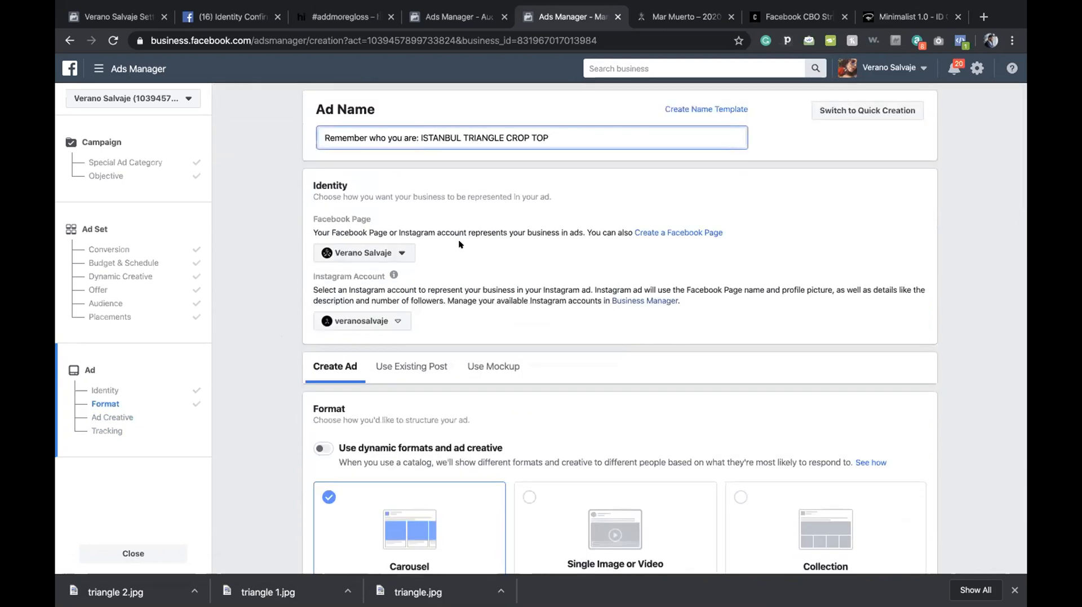
scroll(465, 238, down, 15)
scroll(459, 241, up, 5)
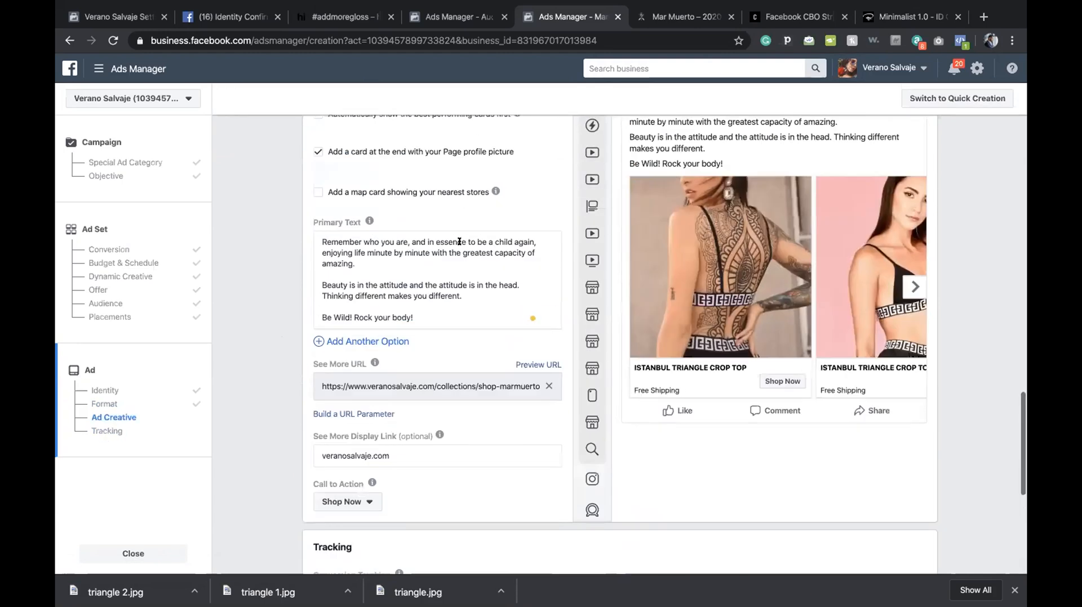
Append "(Carousel)" to the ad name "Remember who you are: ISTANBUL TRIANGLE CROP TOP".
scroll(665, 258, up, 2)
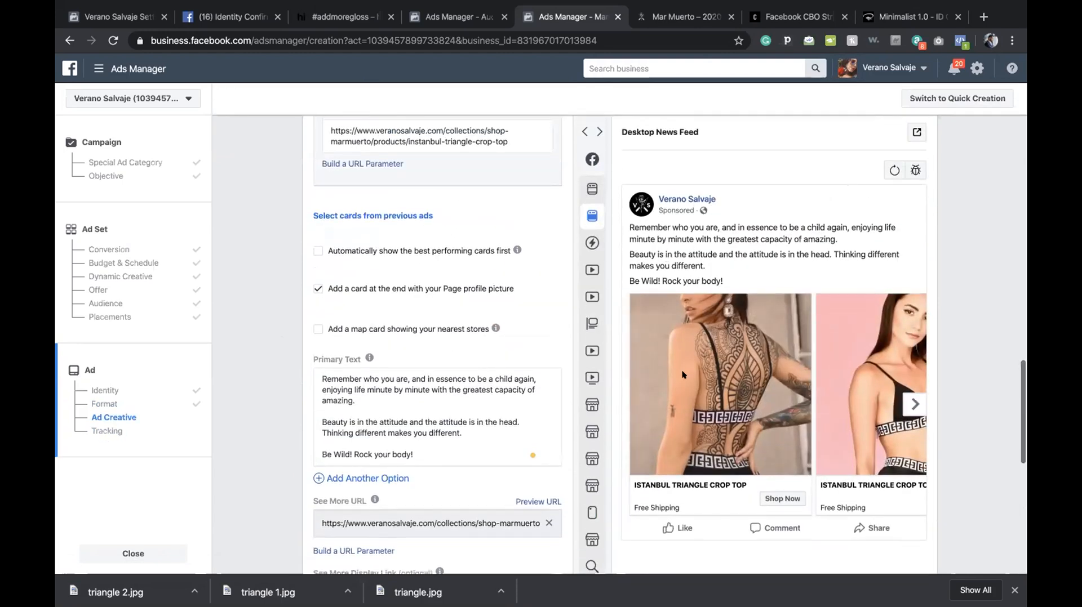
scroll(778, 356, up, 10)
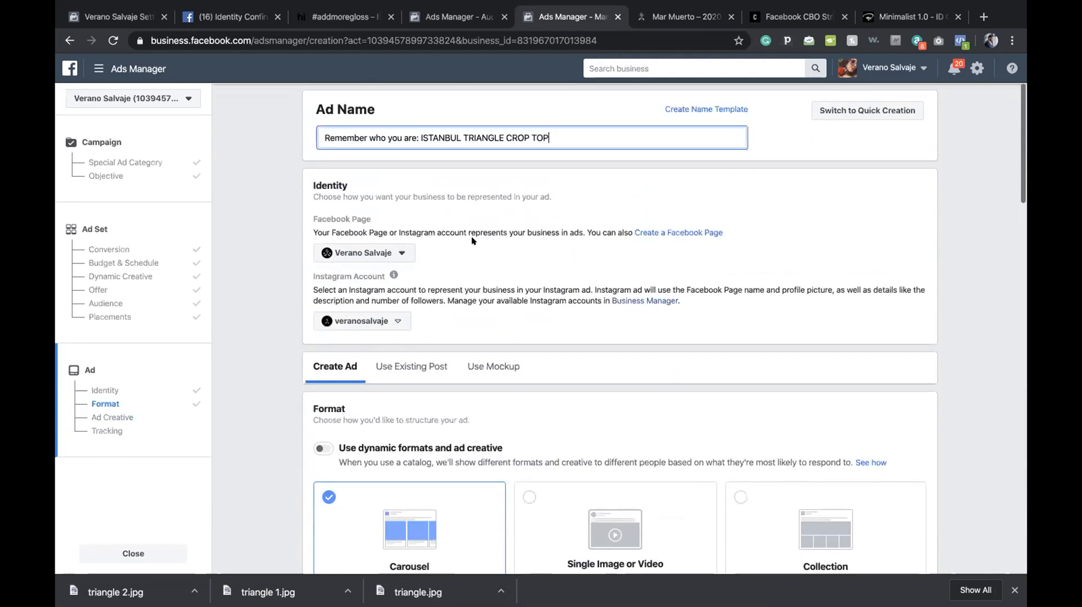
text(Car)
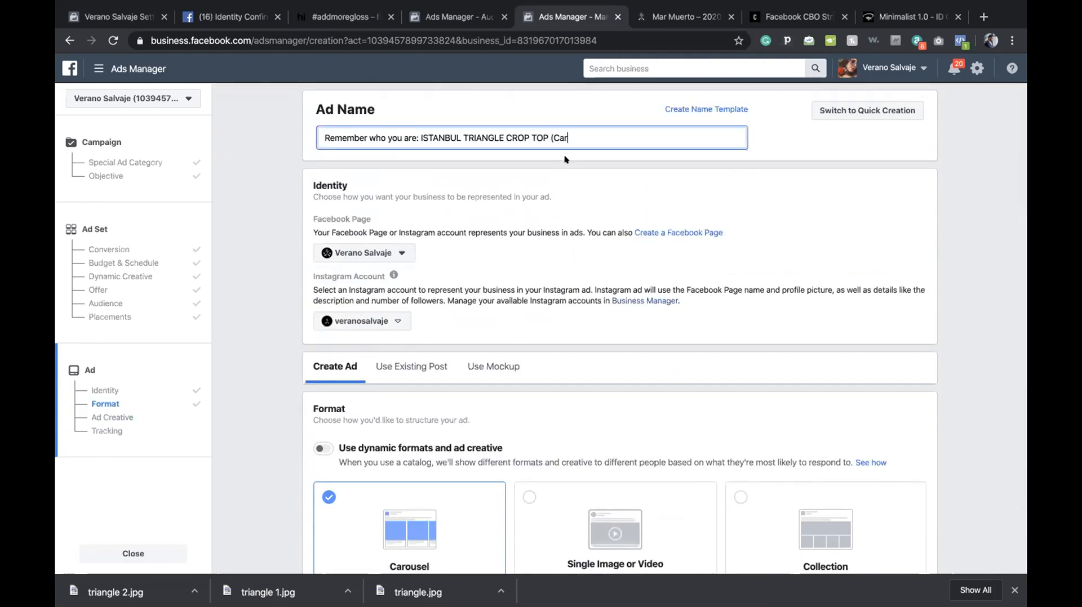
text(ousel))
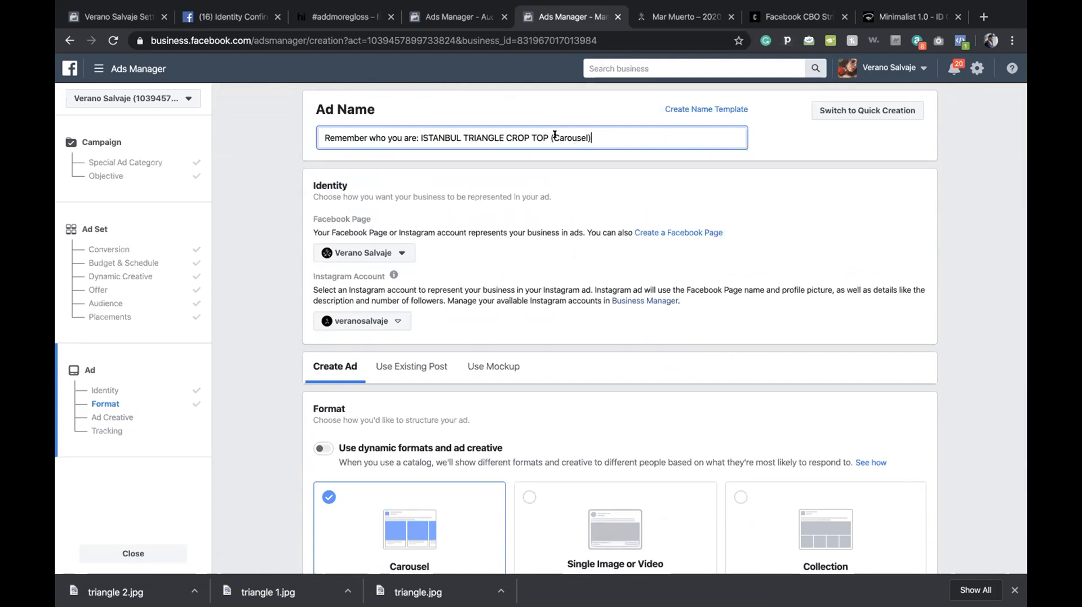
Preview the carousel ad across the Facebook placements, including in-stream video, Desktop Right Column, video feeds, Marketplace and Mobile News Feed.
scroll(519, 175, down, 10)
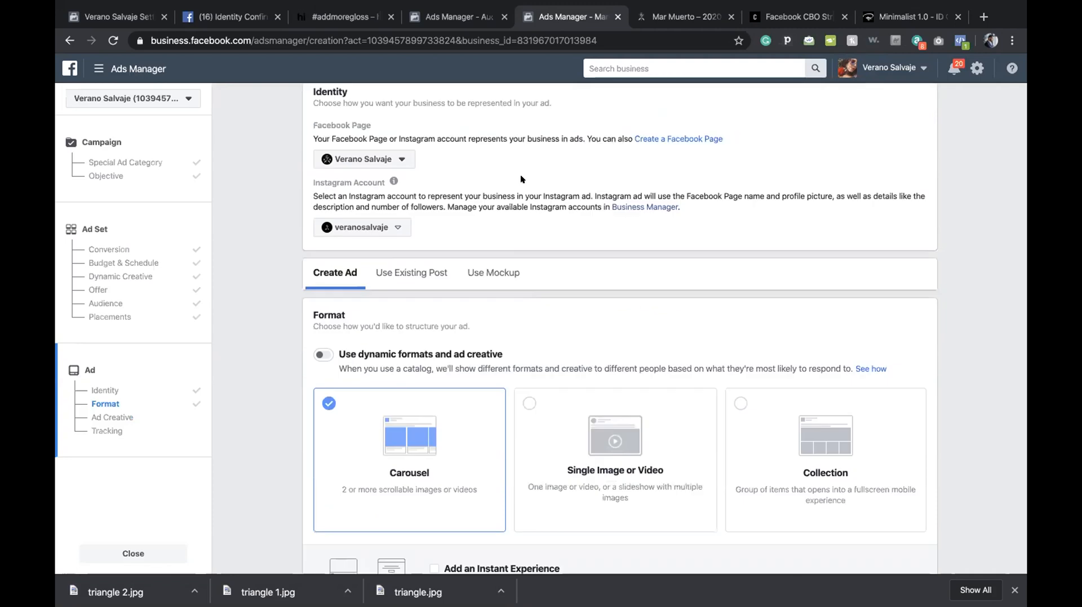
scroll(520, 175, down, 5)
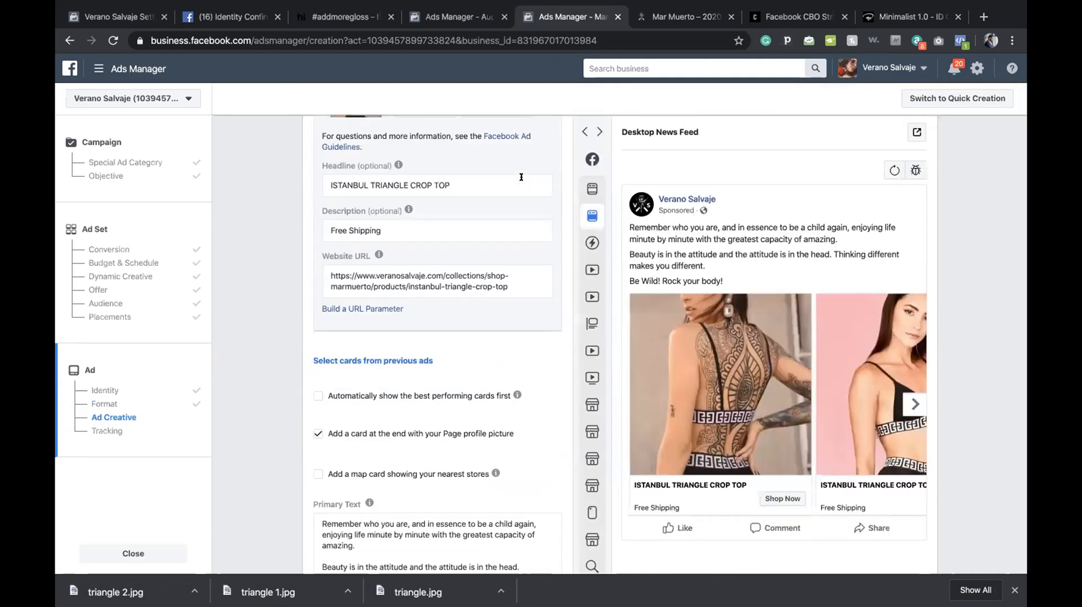
scroll(508, 187, down, 2)
scroll(509, 187, down, 3)
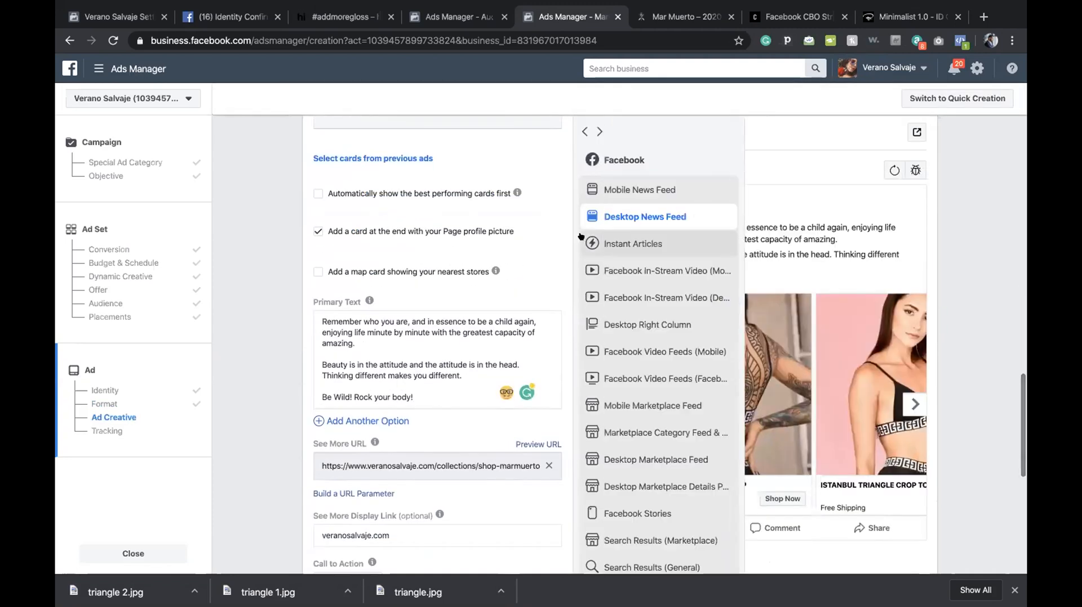
click(589, 243)
click(584, 270)
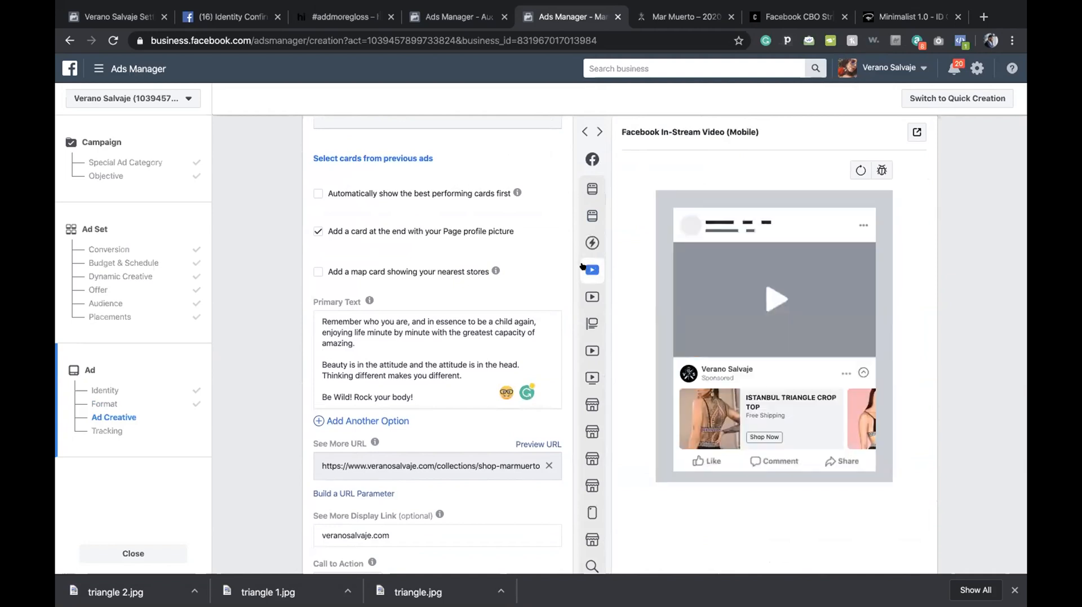
click(583, 297)
click(582, 323)
click(582, 352)
click(583, 324)
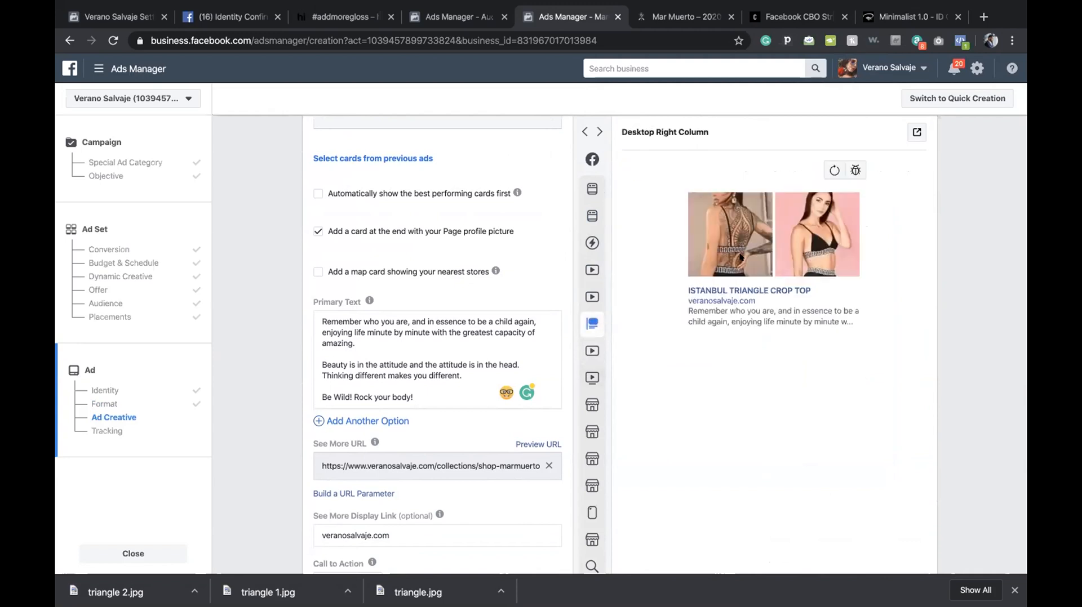
click(585, 375)
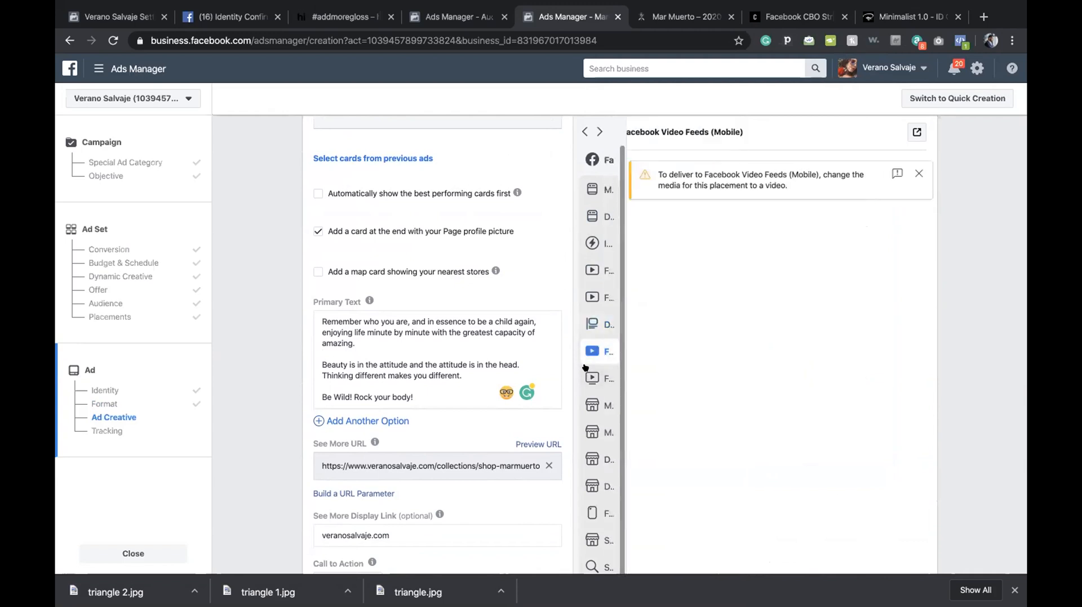
click(585, 402)
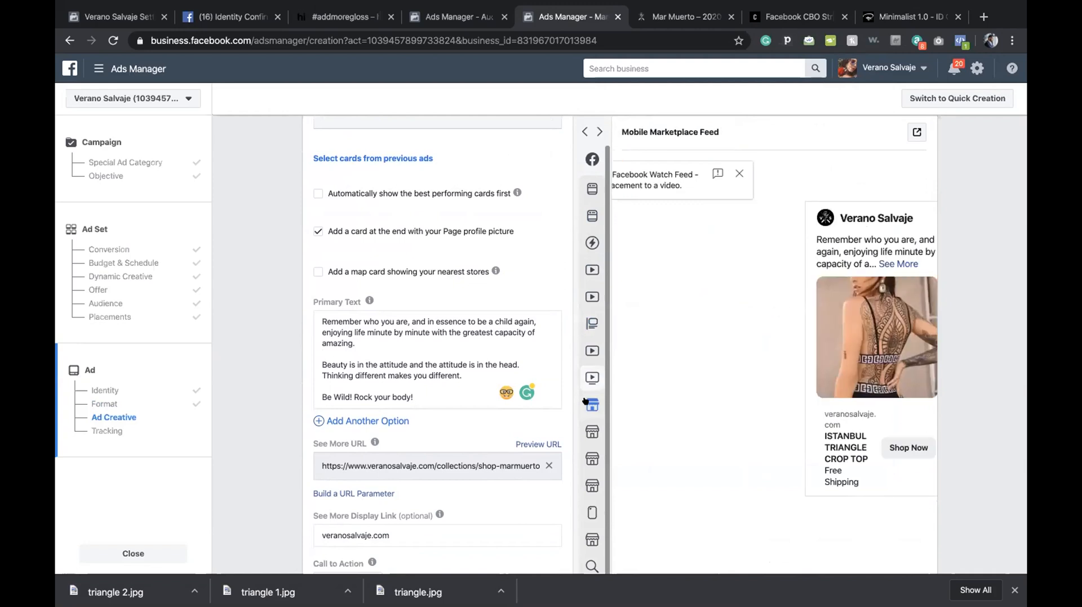
click(589, 432)
click(591, 187)
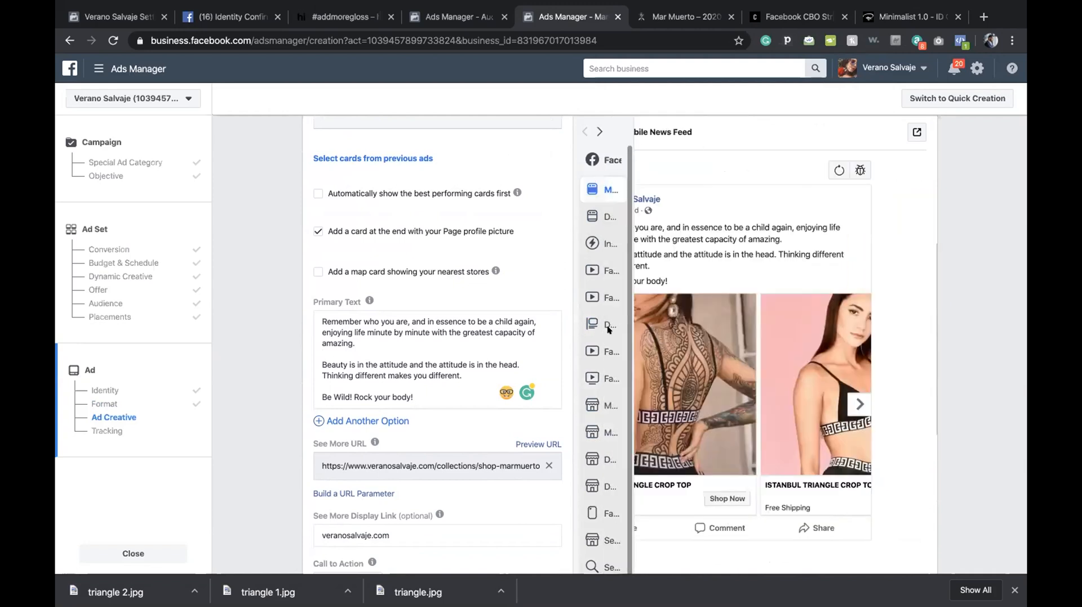
Check the Facebook Pixel in the ad's tracking section and confirm the ad for publishing.
scroll(449, 306, down, 3)
scroll(449, 305, down, 4)
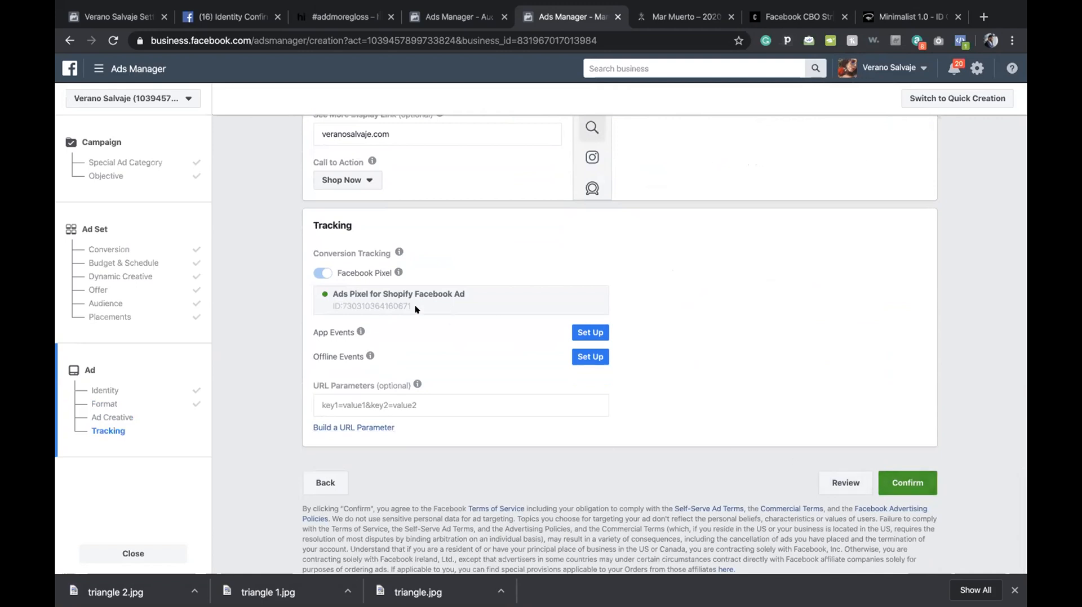
drag(329, 290, 494, 297)
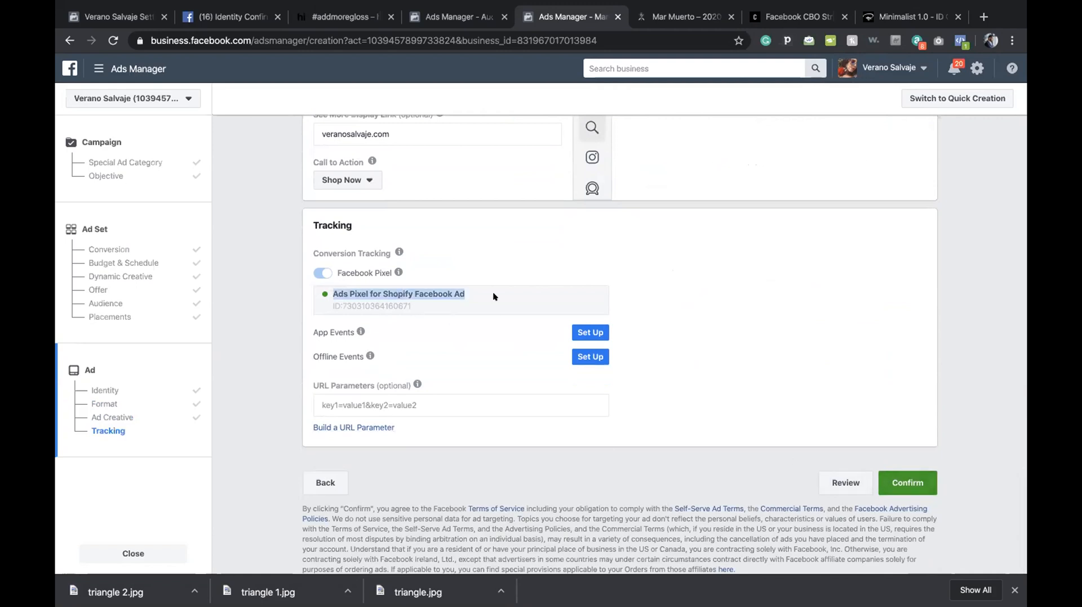
click(456, 374)
click(901, 479)
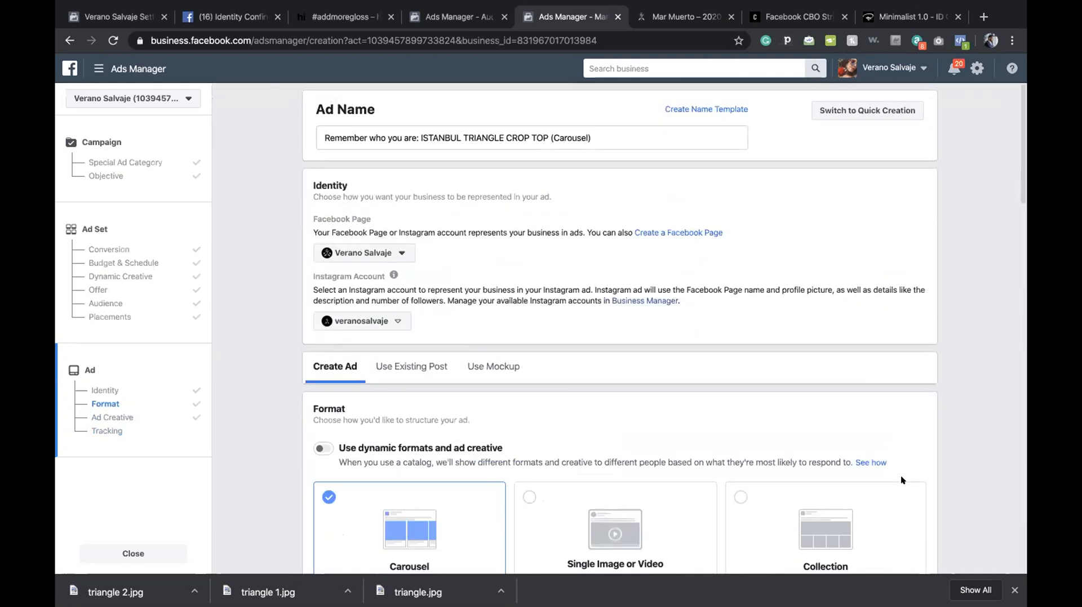
scroll(900, 480, down, 15)
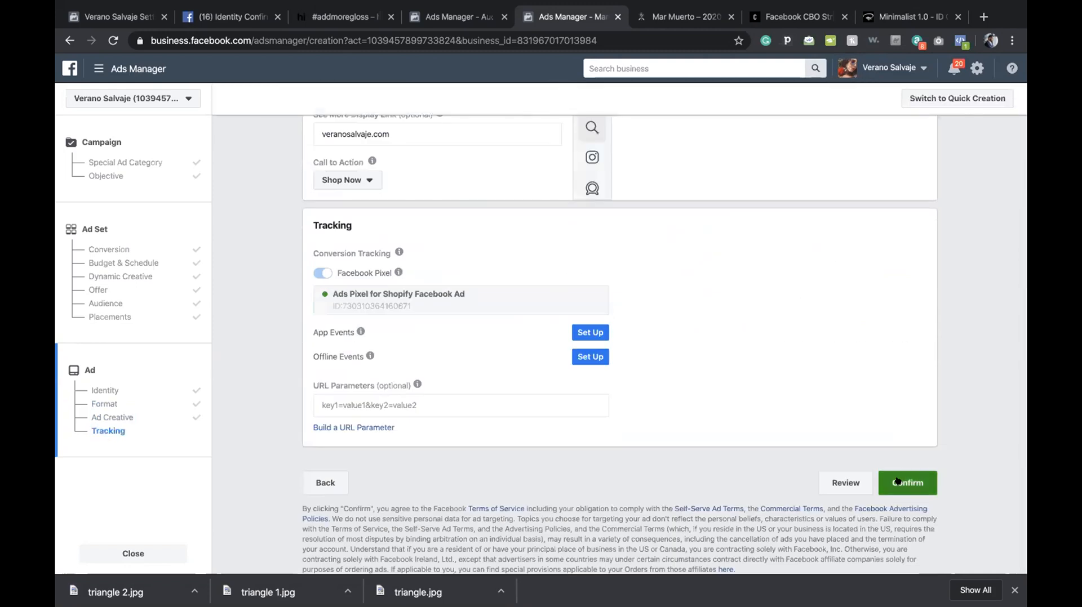
click(898, 481)
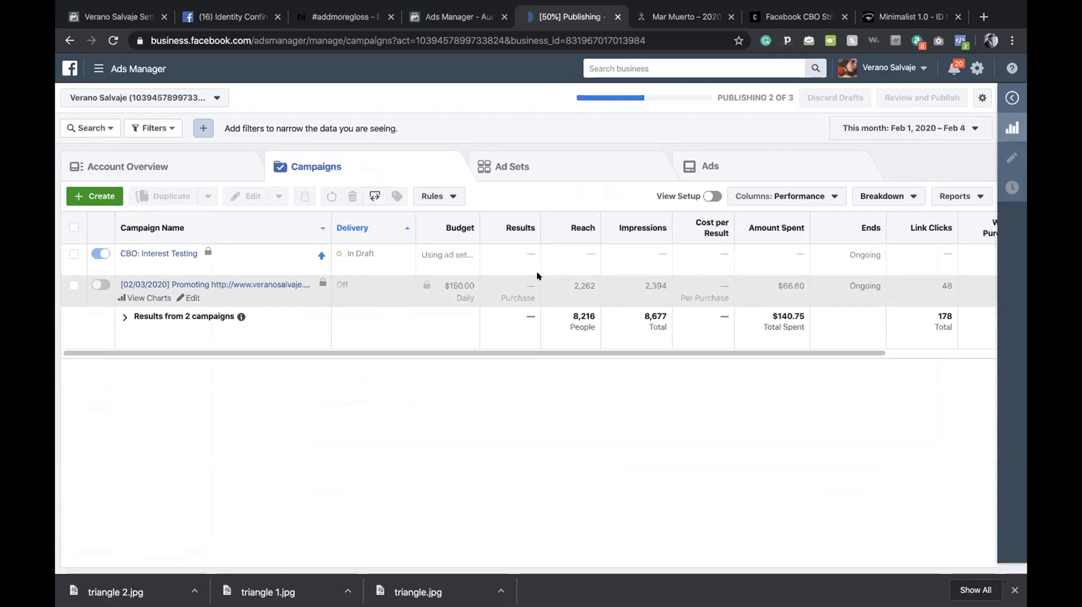
Select the CBO: Interest Testing campaign and show its ad sets.
click(535, 264)
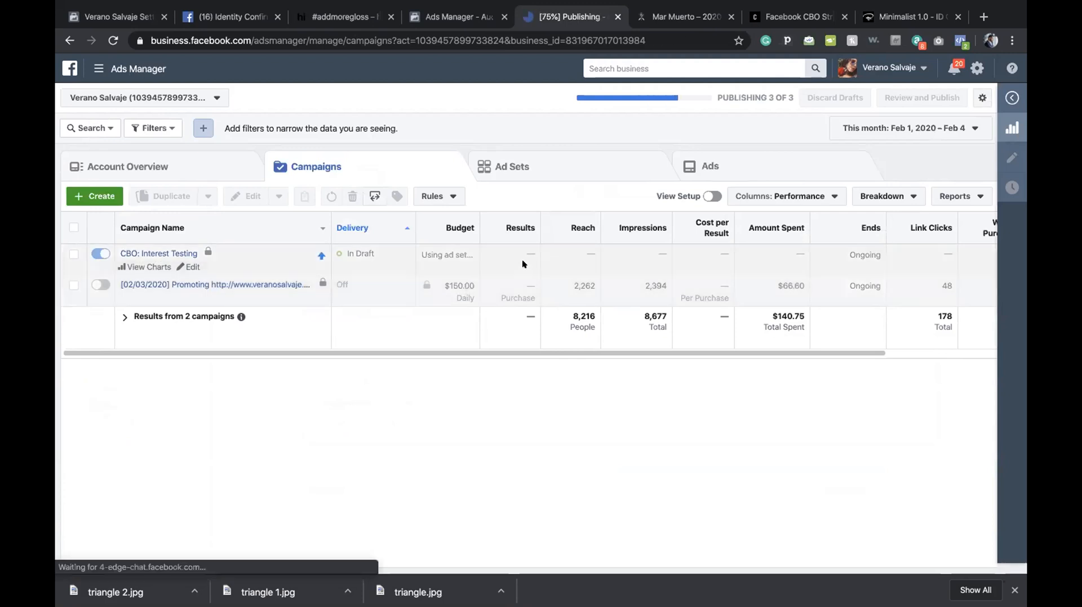
click(562, 169)
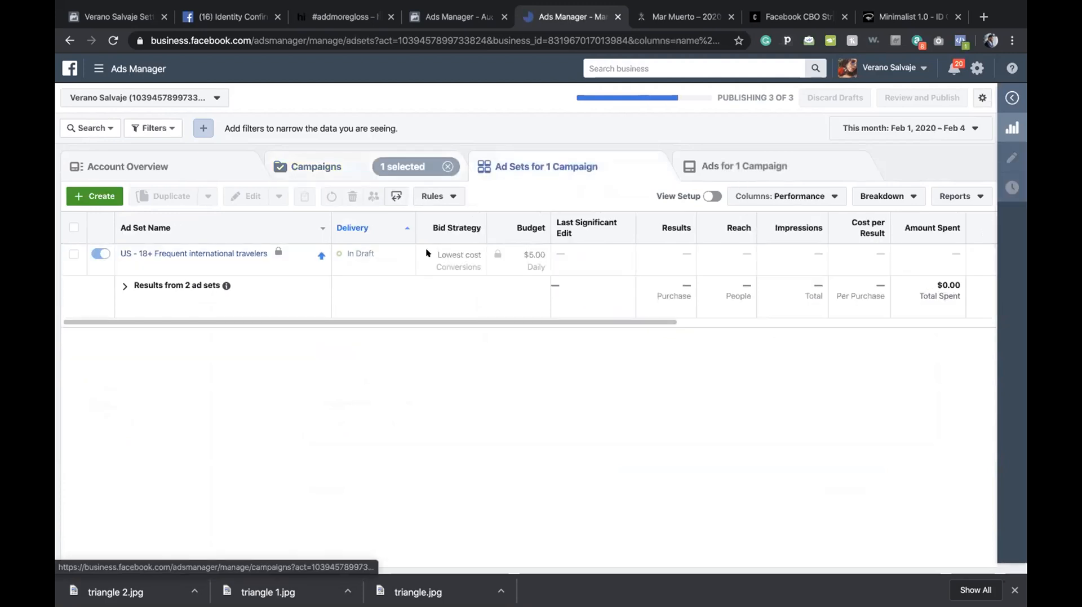
click(320, 163)
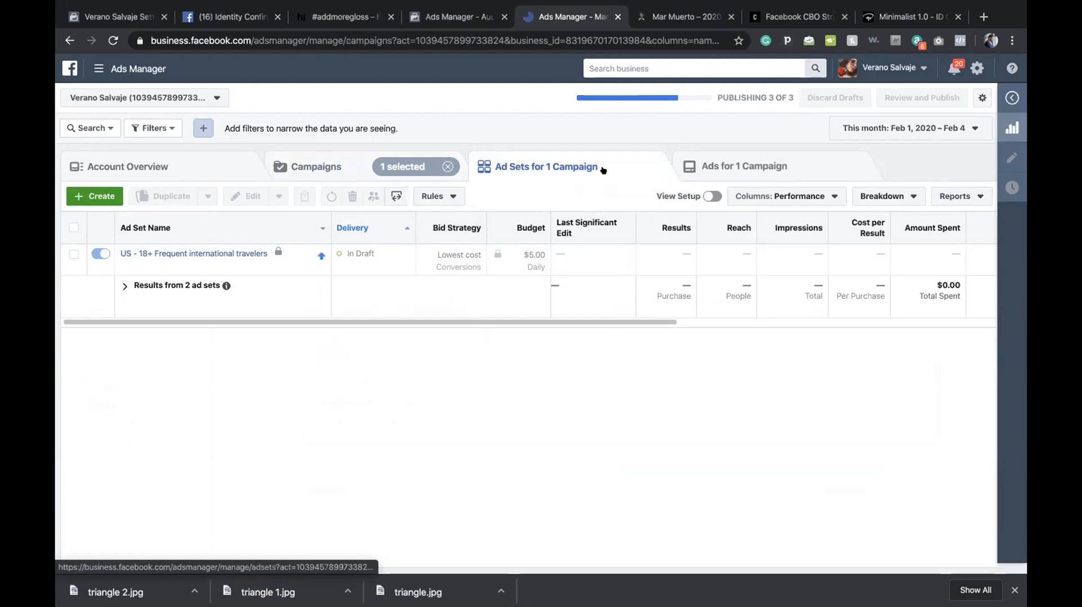
click(555, 165)
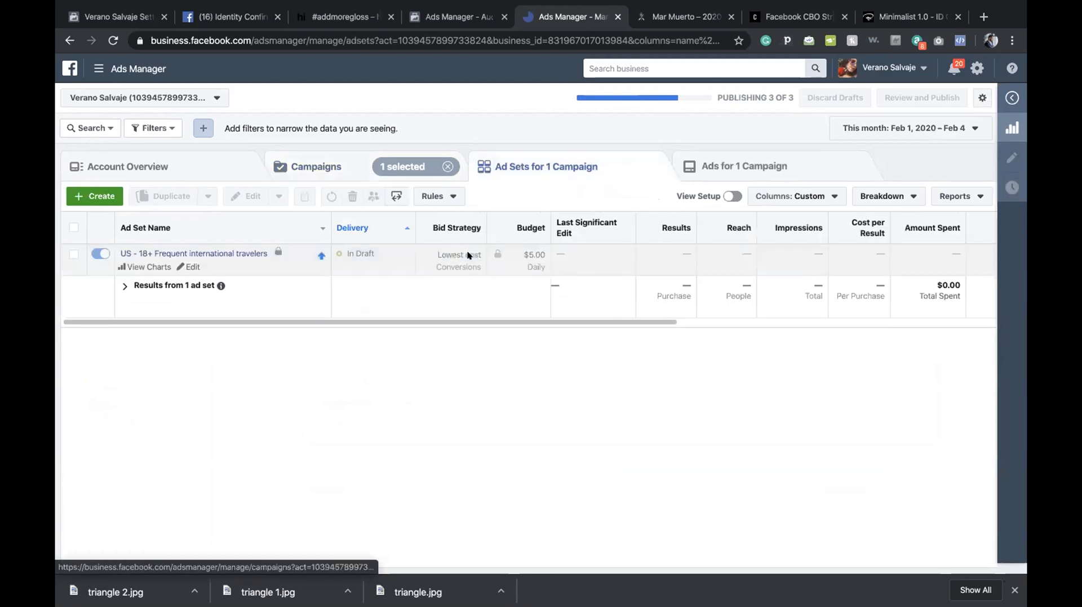
Duplicate the ISTANBUL TRIANGLE CROP TOP carousel ad within its ad set and hide the campaign structure in the editor.
click(688, 169)
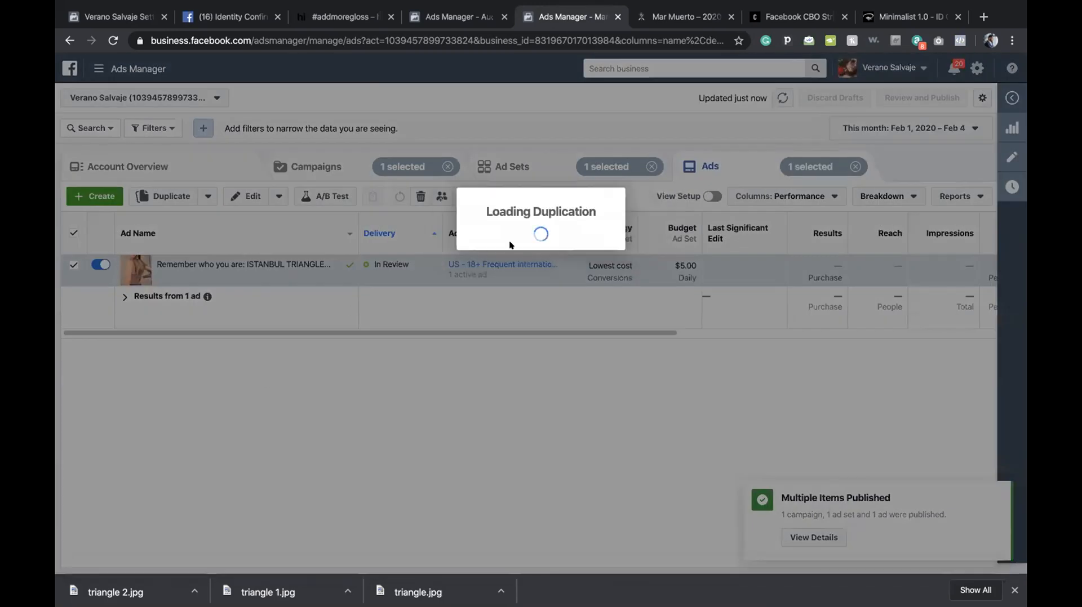
click(706, 380)
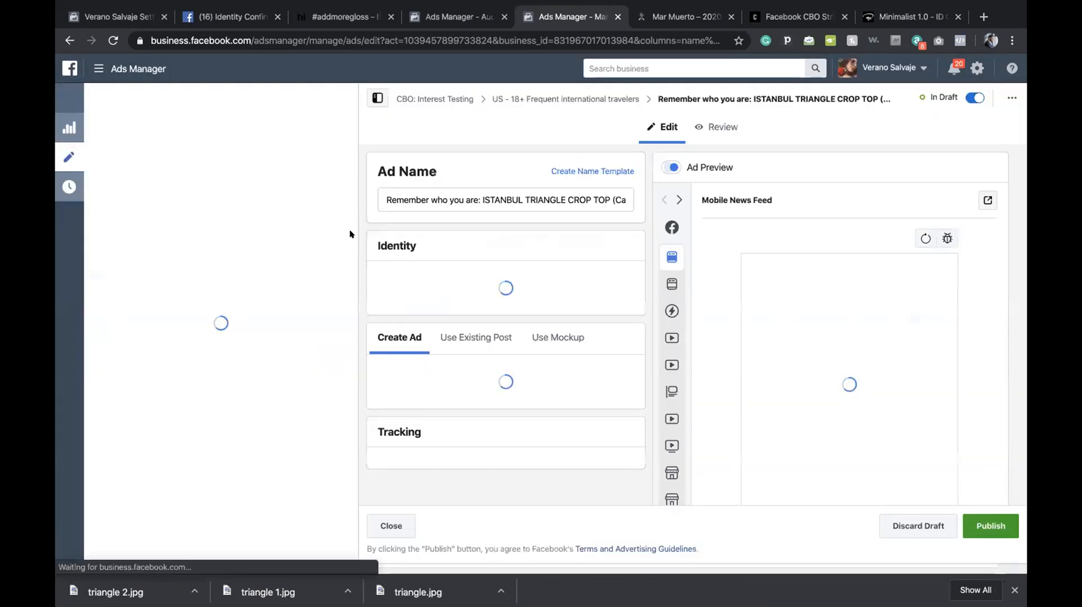
click(377, 98)
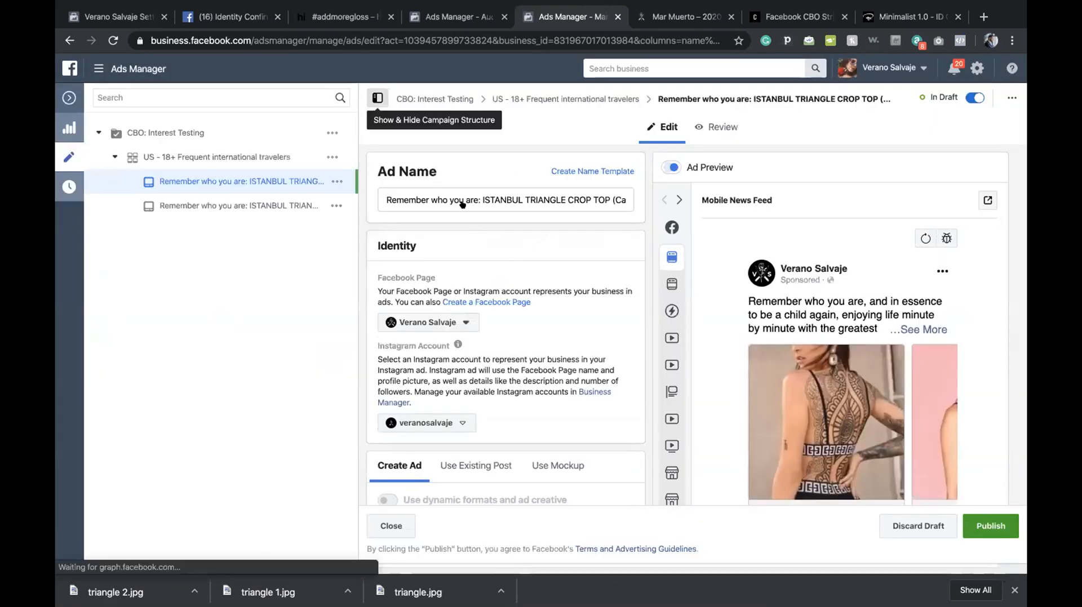
Replace the duplicated ad's primary text with the first sentence of Our Story, copied from the Verano Salvaje website's About Us page.
scroll(567, 299, down, 4)
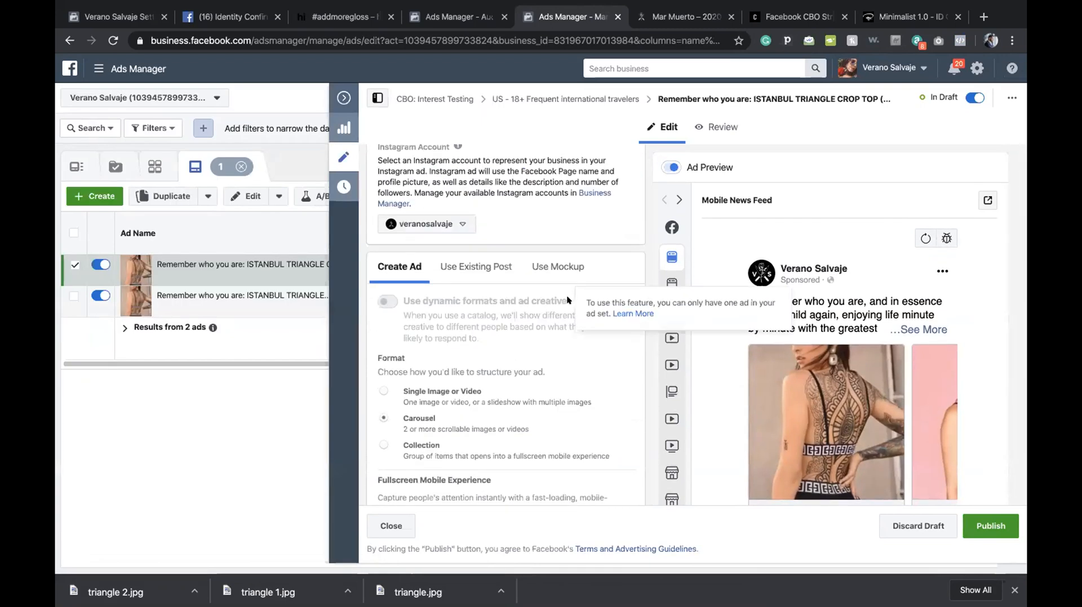
scroll(532, 306, down, 10)
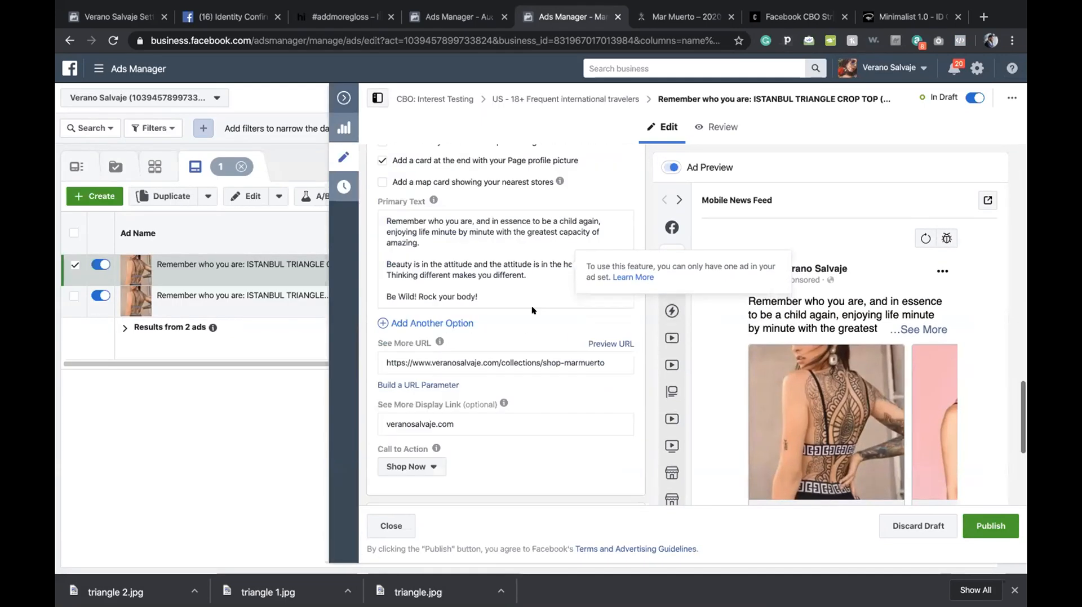
drag(479, 292, 346, 201)
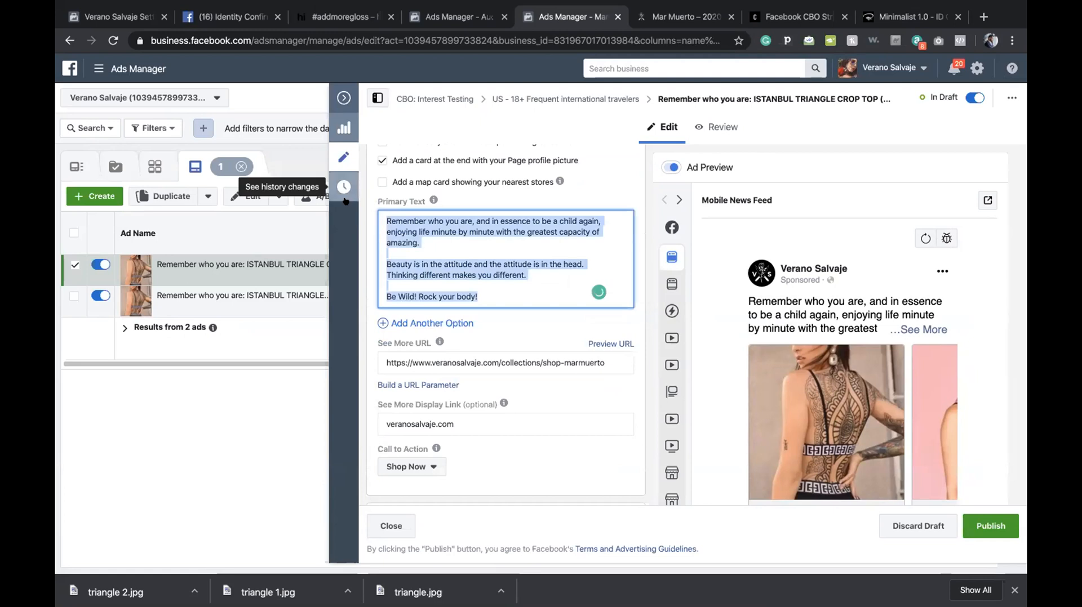
click(683, 17)
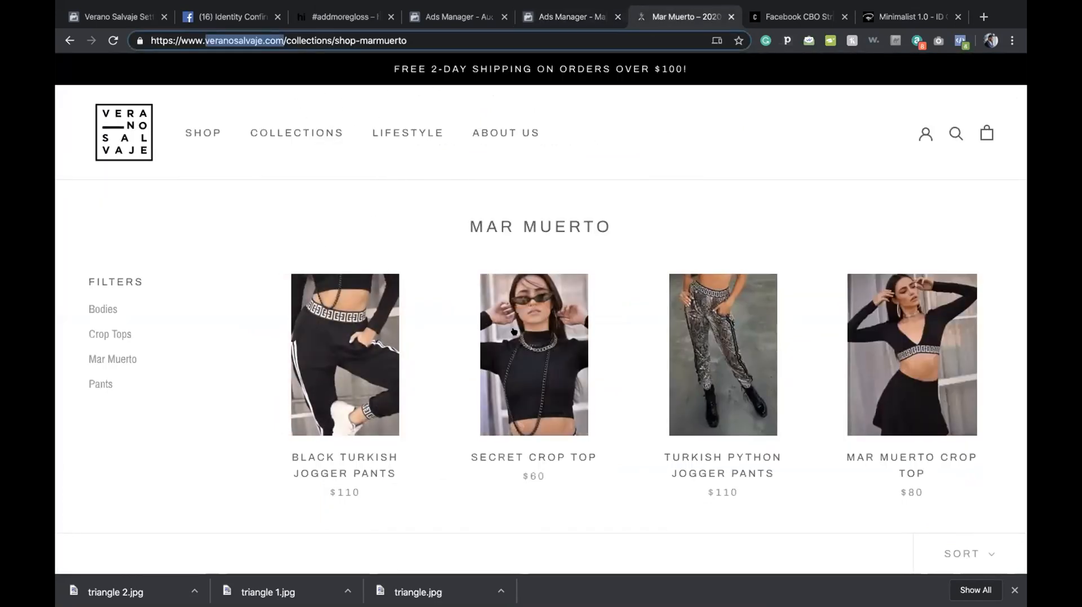
click(503, 133)
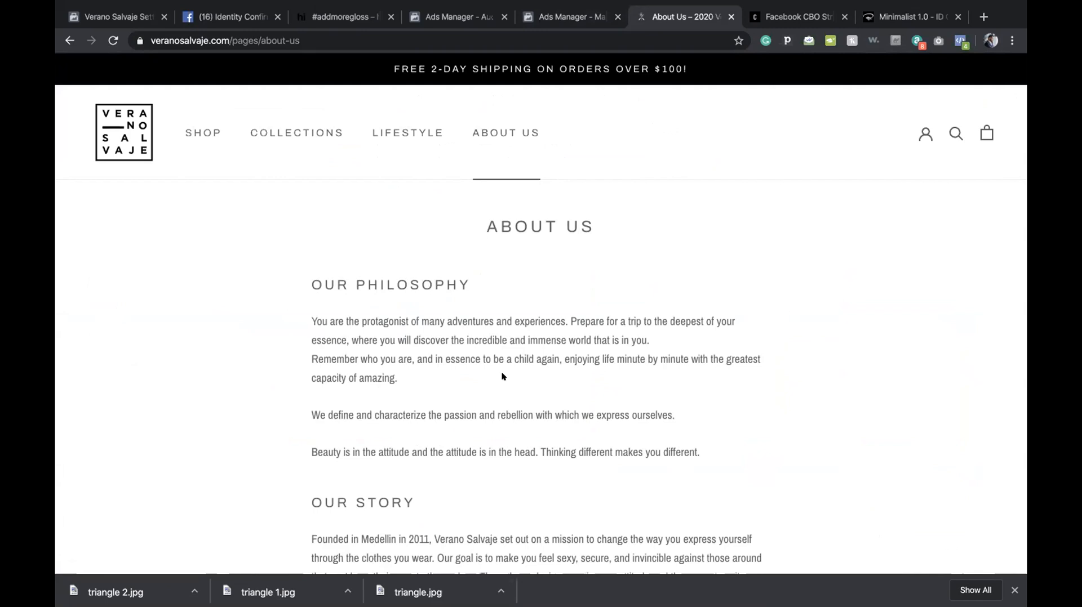
scroll(417, 380, down, 3)
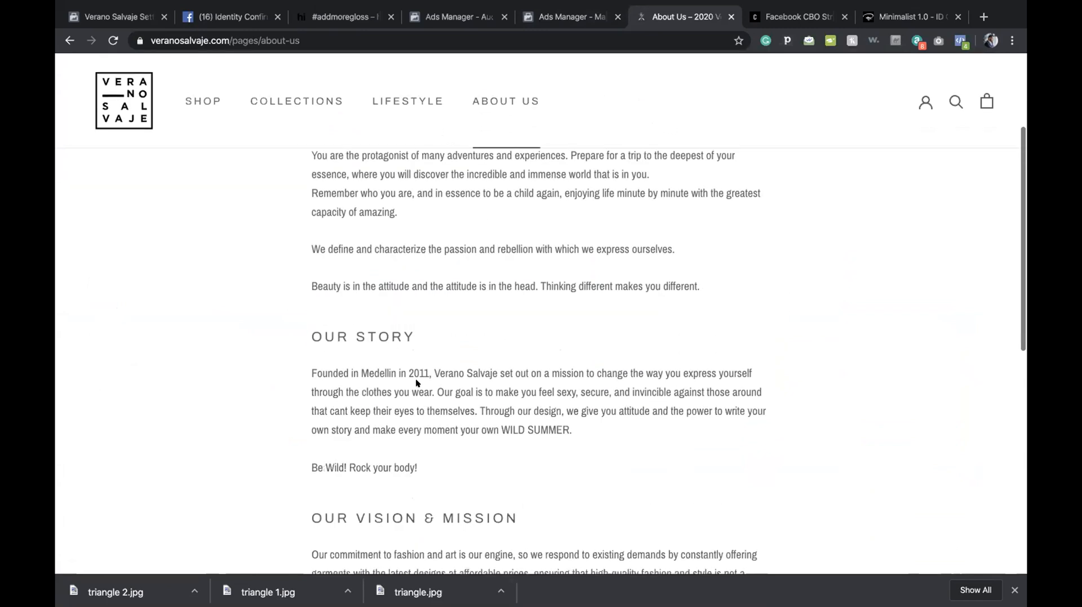
scroll(416, 383, up, 1)
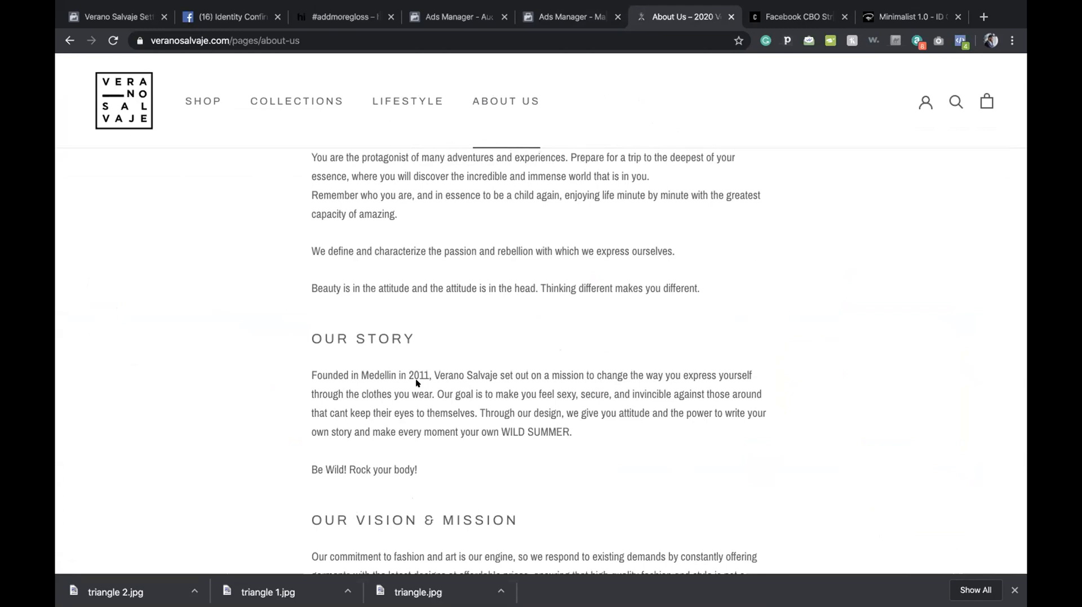
drag(296, 373, 436, 395)
key(super+c)
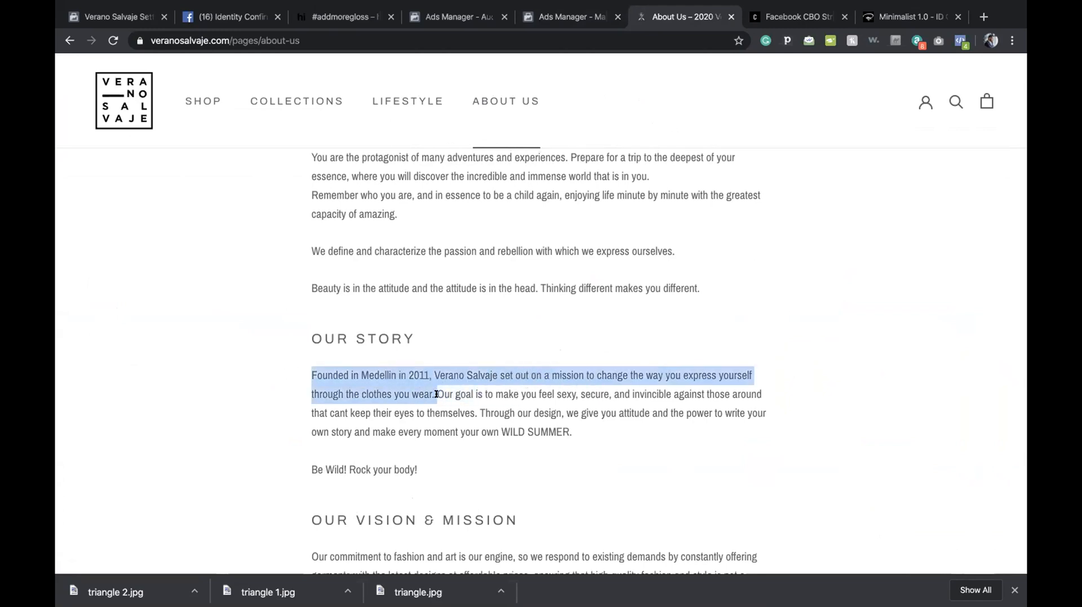
click(555, 17)
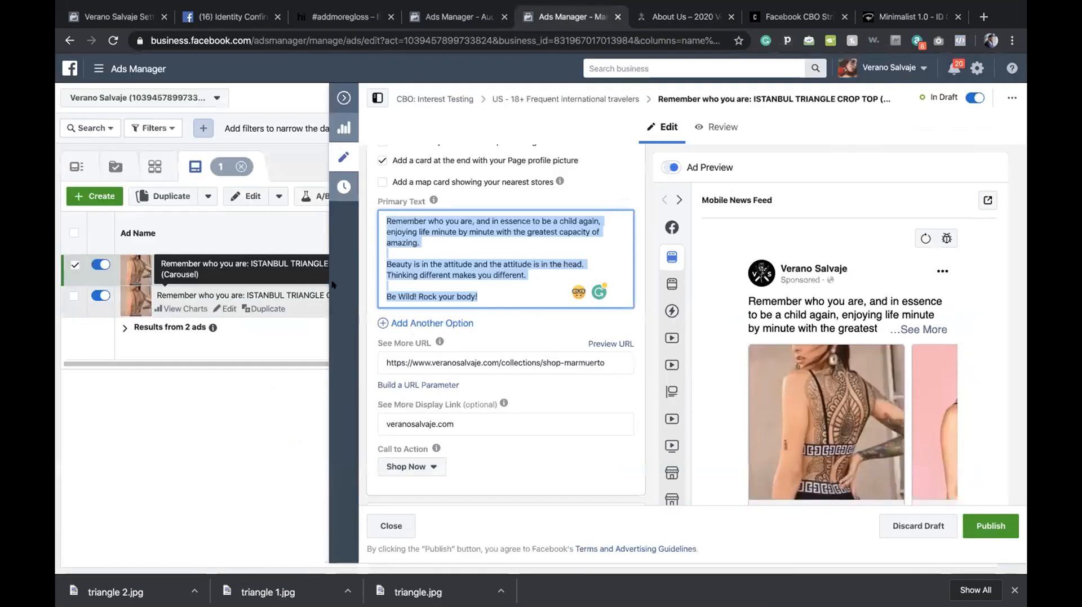
key(super+v)
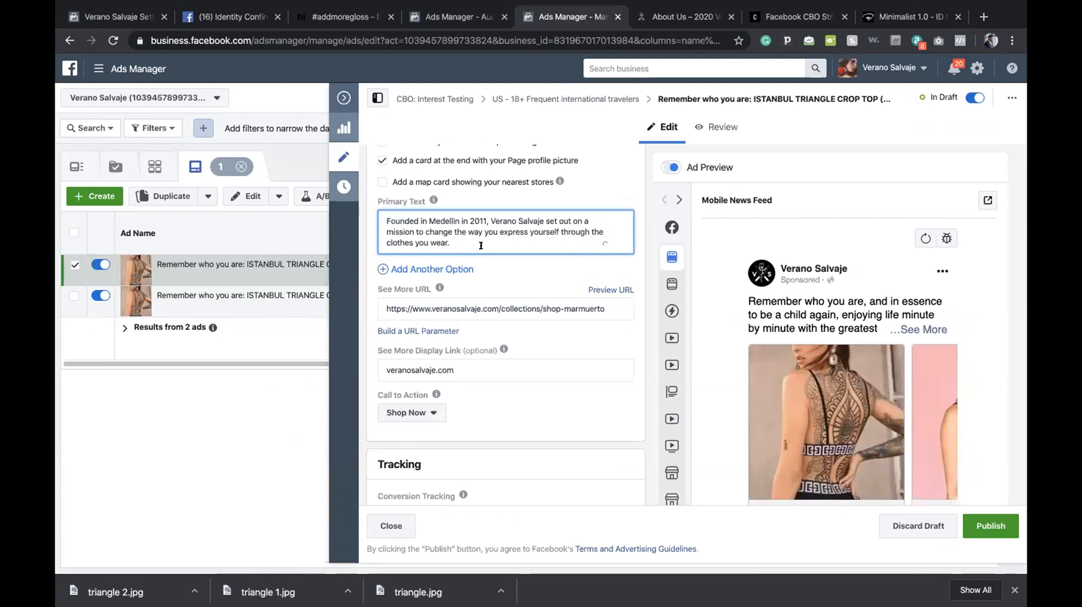
Copy the second Our Story sentence from the About Us page and add it as a new paragraph in the duplicated ad's primary text.
click(681, 17)
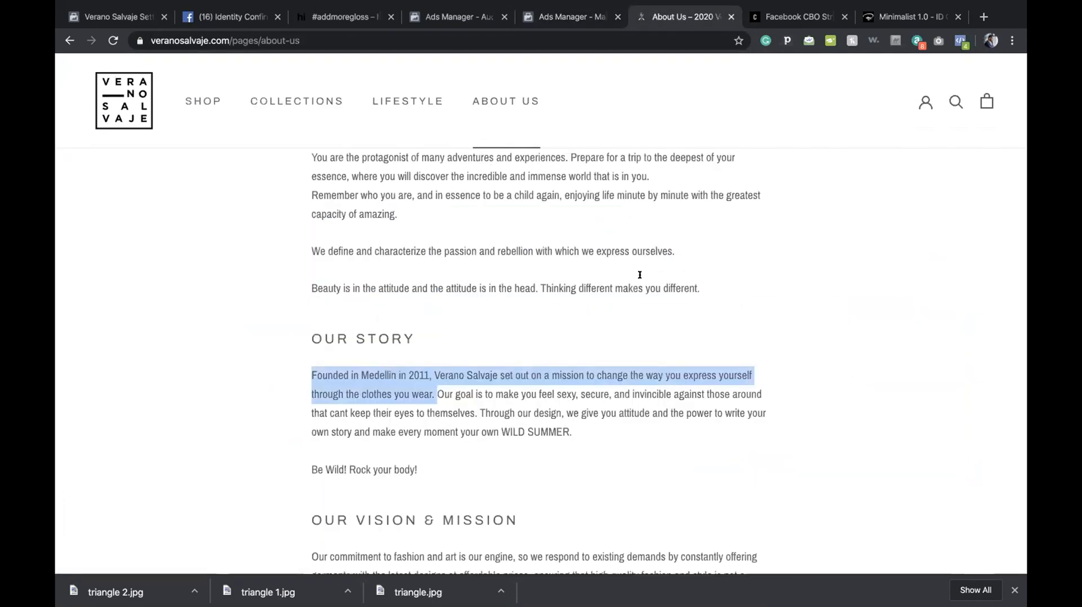
click(440, 401)
drag(429, 387, 492, 399)
click(545, 408)
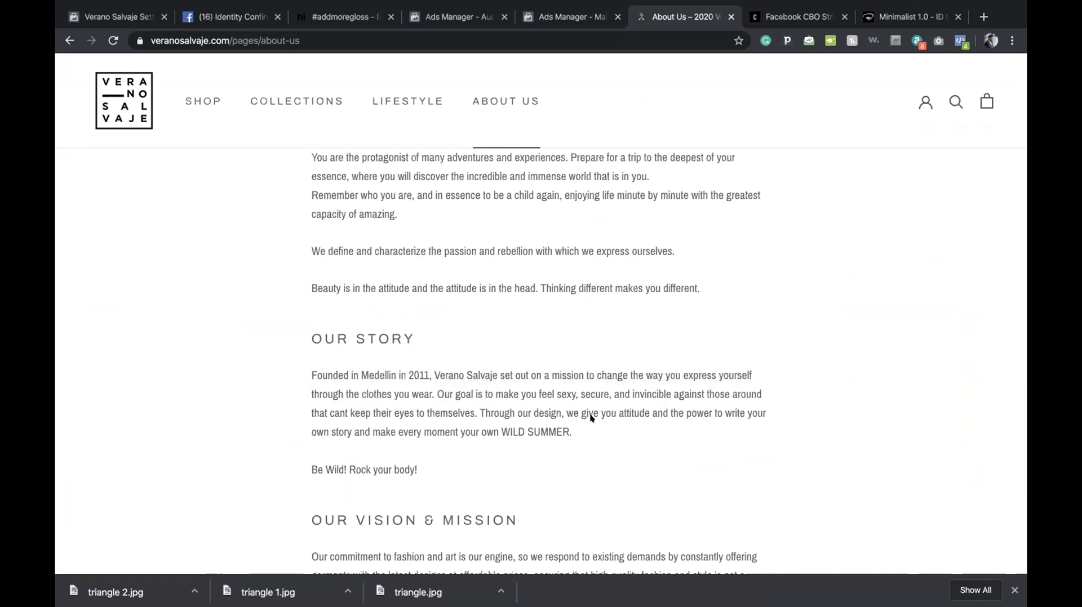
drag(433, 387, 479, 416)
key(ctrl+c)
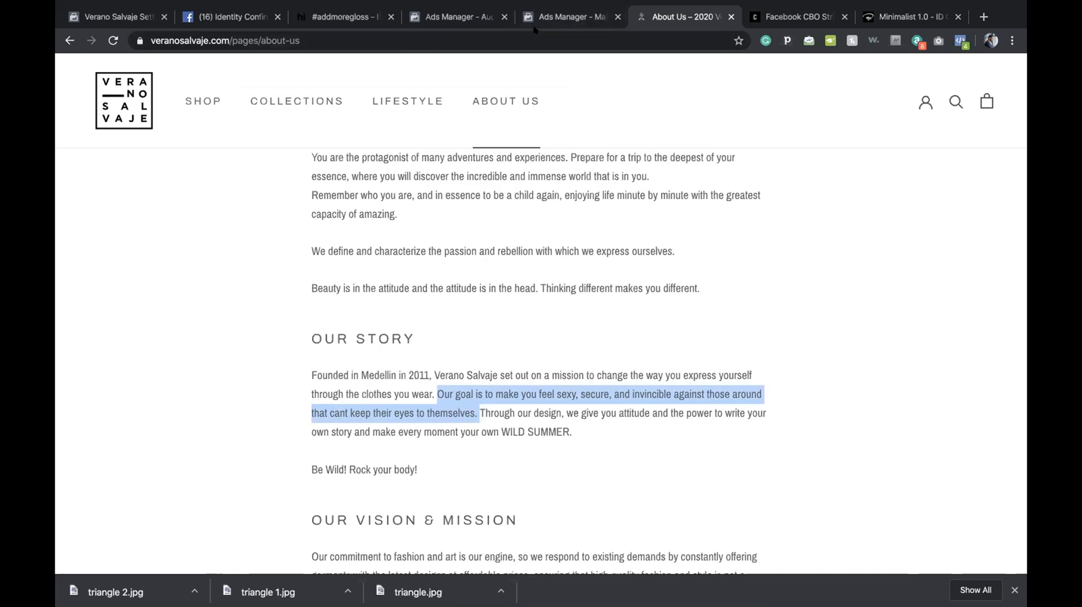
click(569, 17)
click(424, 264)
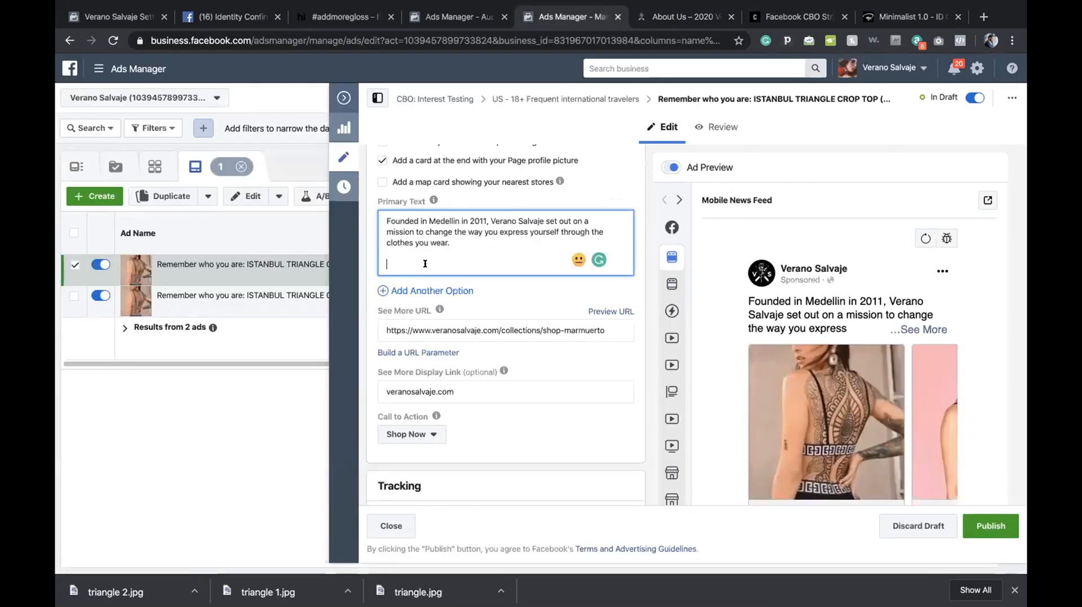
key(ctrl+v)
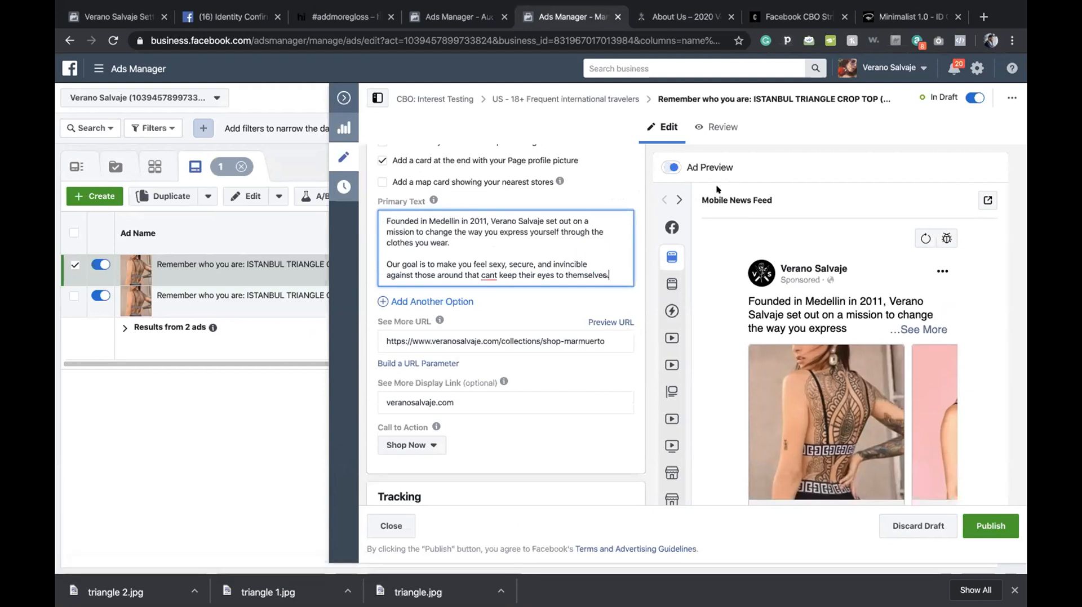
Correct "cant" to "can't" in the primary text using the Grammarly suggestion.
mouse_move(489, 275)
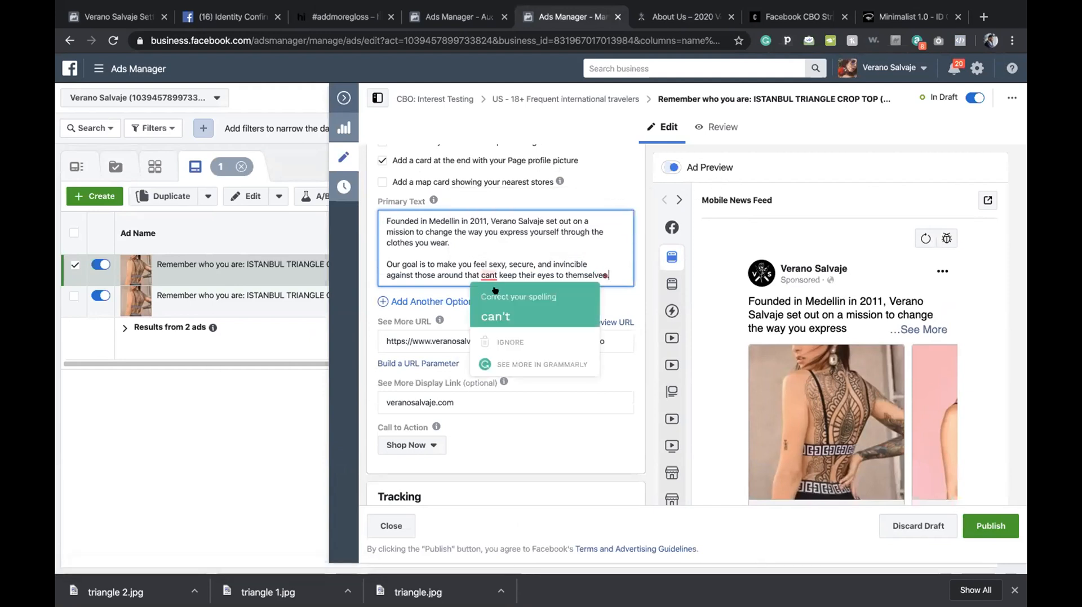
click(494, 305)
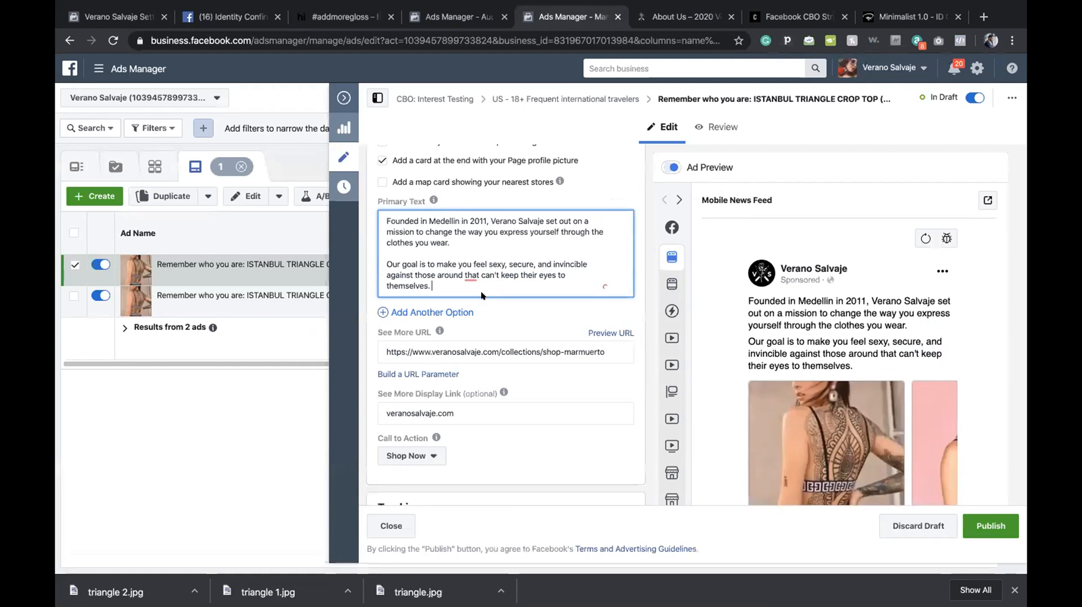
mouse_move(468, 275)
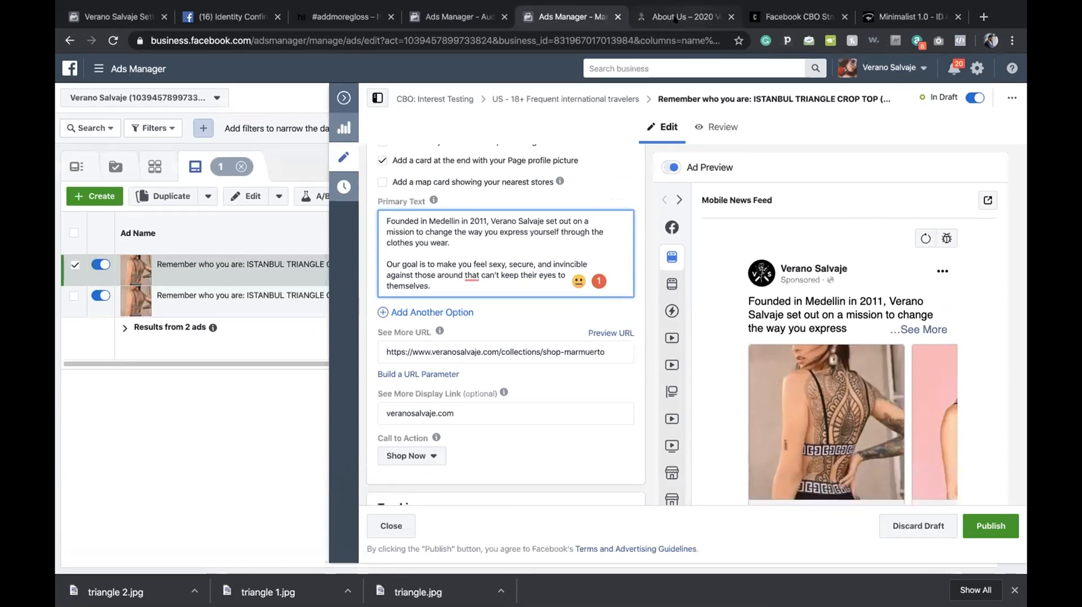
Append the Our Story sentence starting "Through our design" from the About Us page as a third paragraph of the primary text.
click(674, 19)
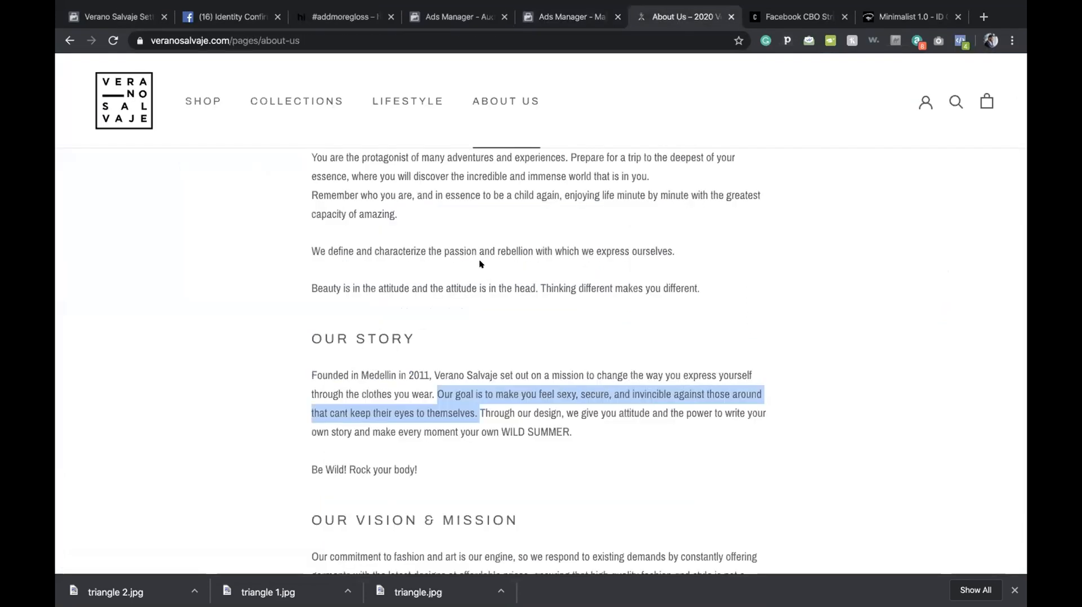
click(575, 430)
drag(575, 429, 477, 409)
key(ctrl+c)
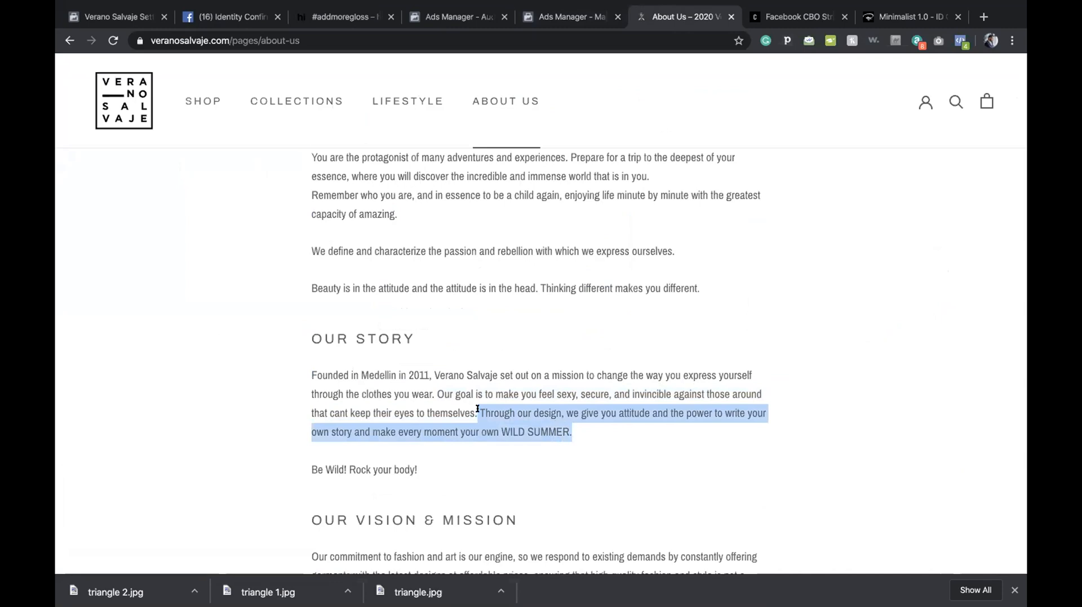
click(540, 22)
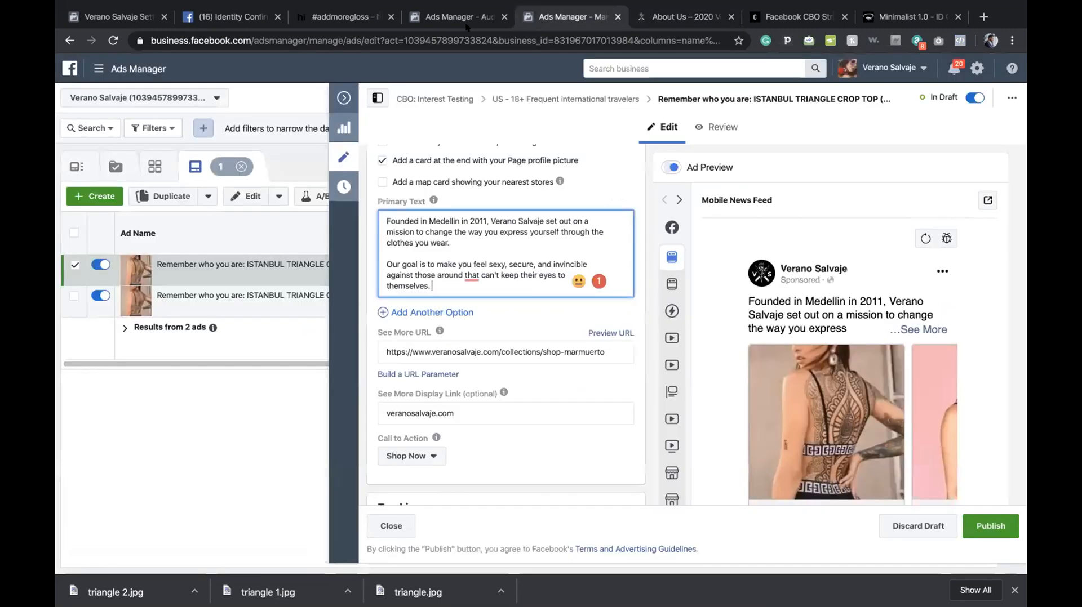
key(Return)
key(Return)
key(ctrl+v)
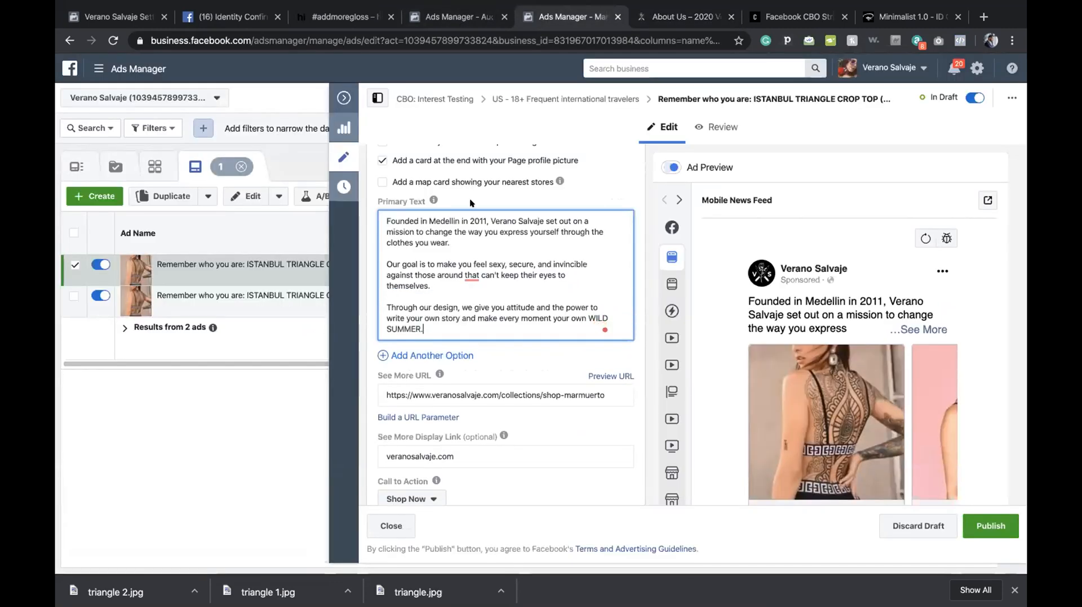
click(481, 285)
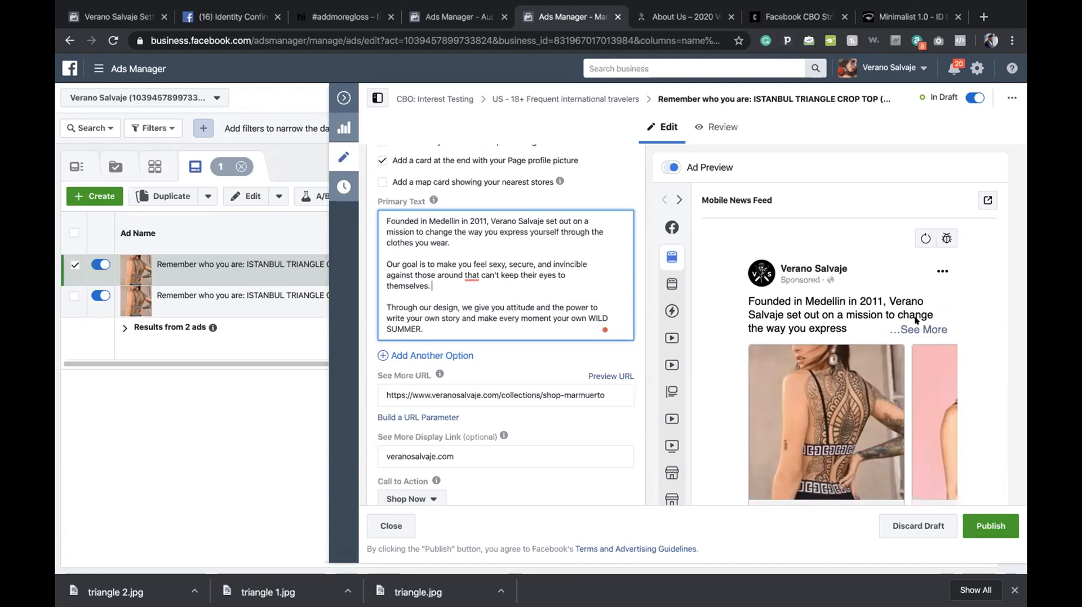
Review the duplicated ad's card and text settings and compare its Desktop News Feed and Mobile News Feed previews.
click(674, 285)
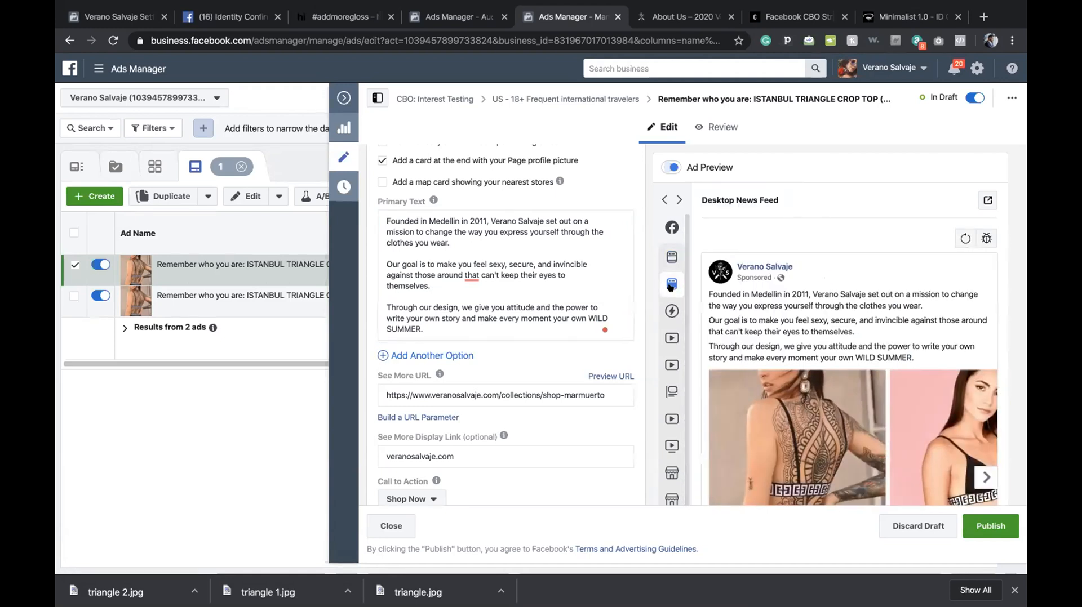
scroll(823, 332, down, 1)
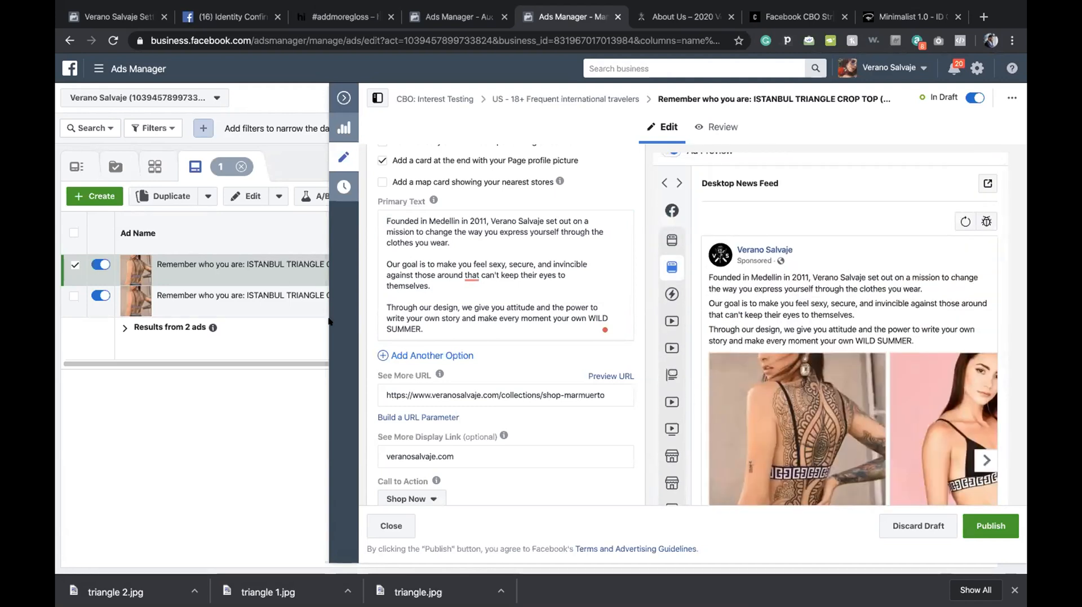
click(293, 306)
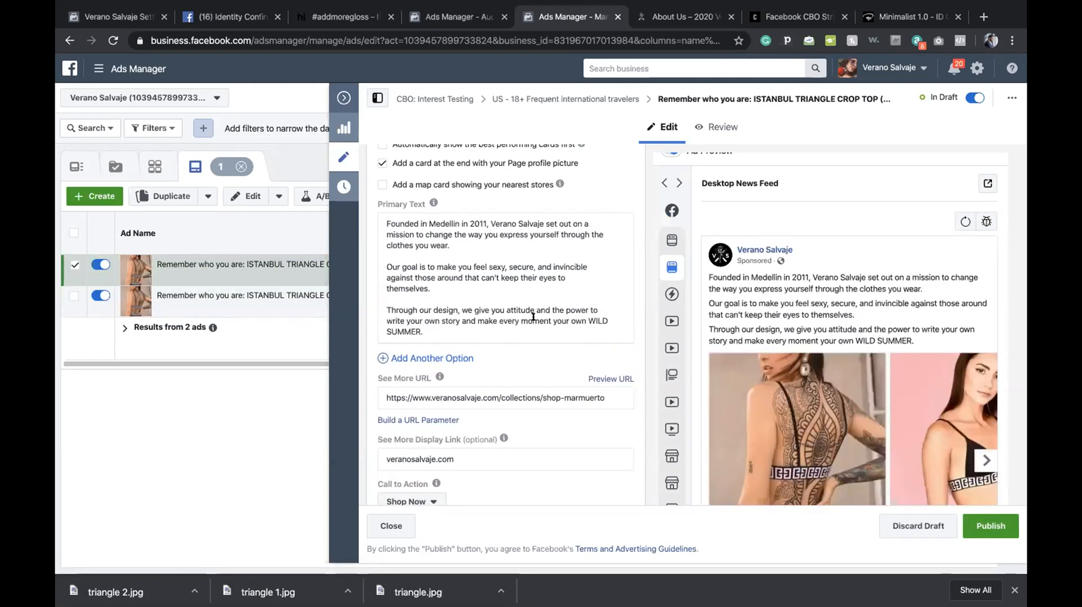
scroll(532, 317, down, 3)
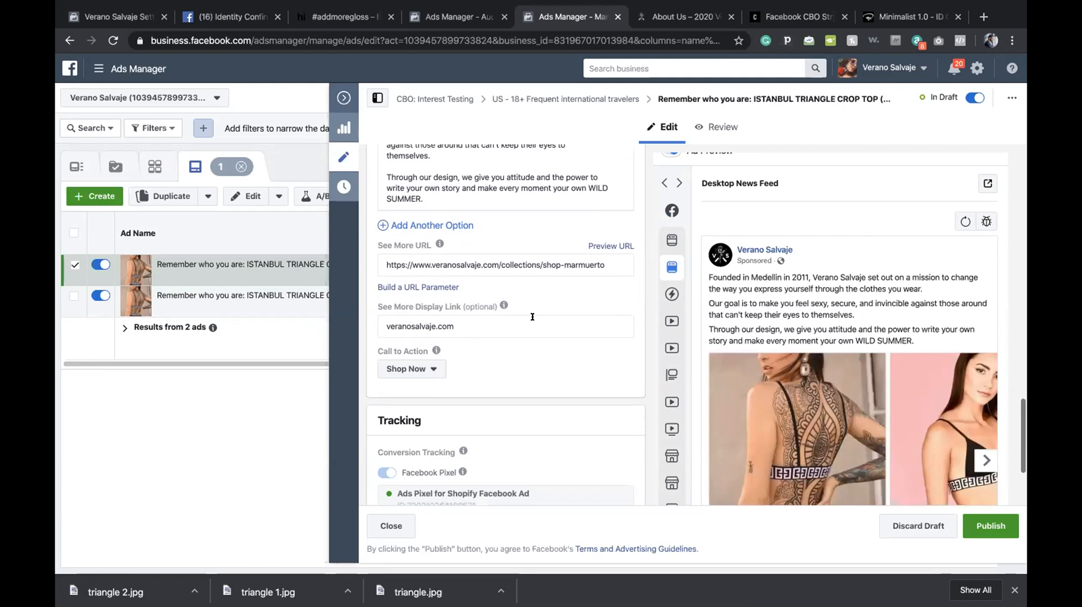
scroll(533, 318, up, 5)
scroll(532, 318, up, 1)
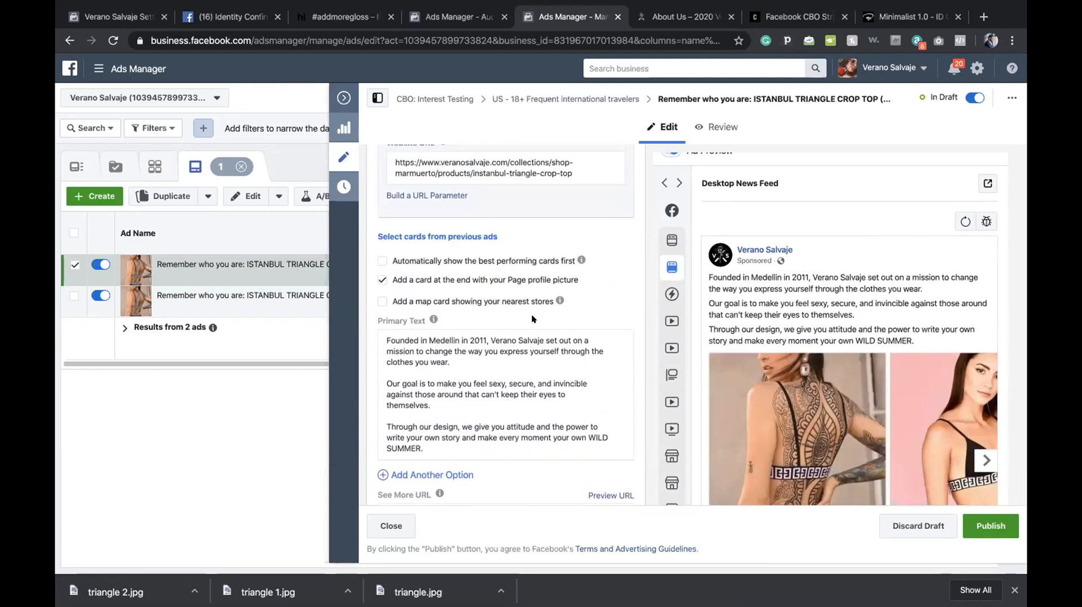
scroll(545, 306, up, 8)
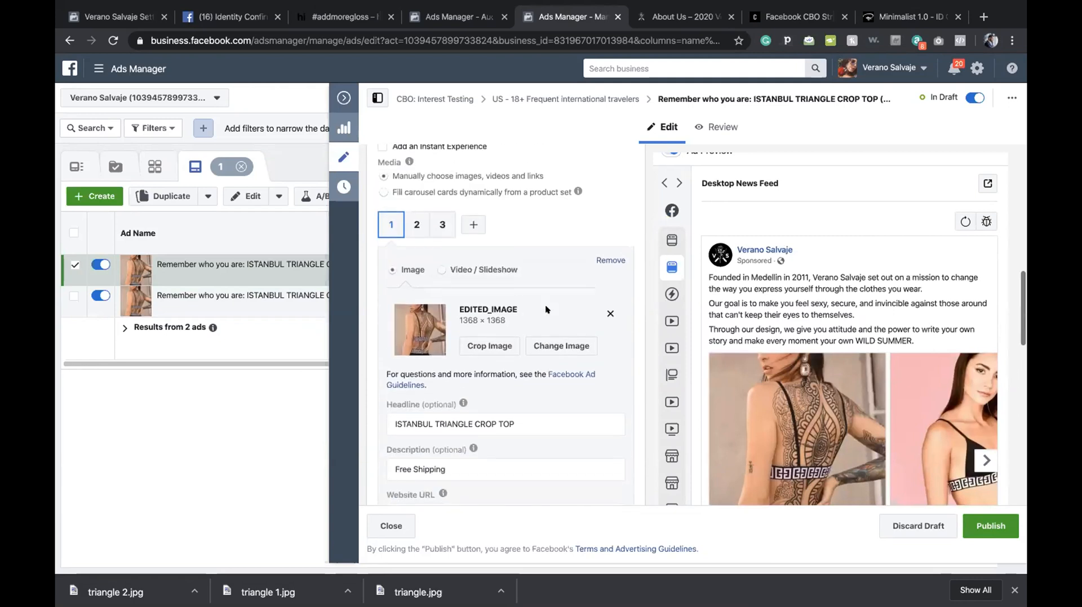
click(670, 241)
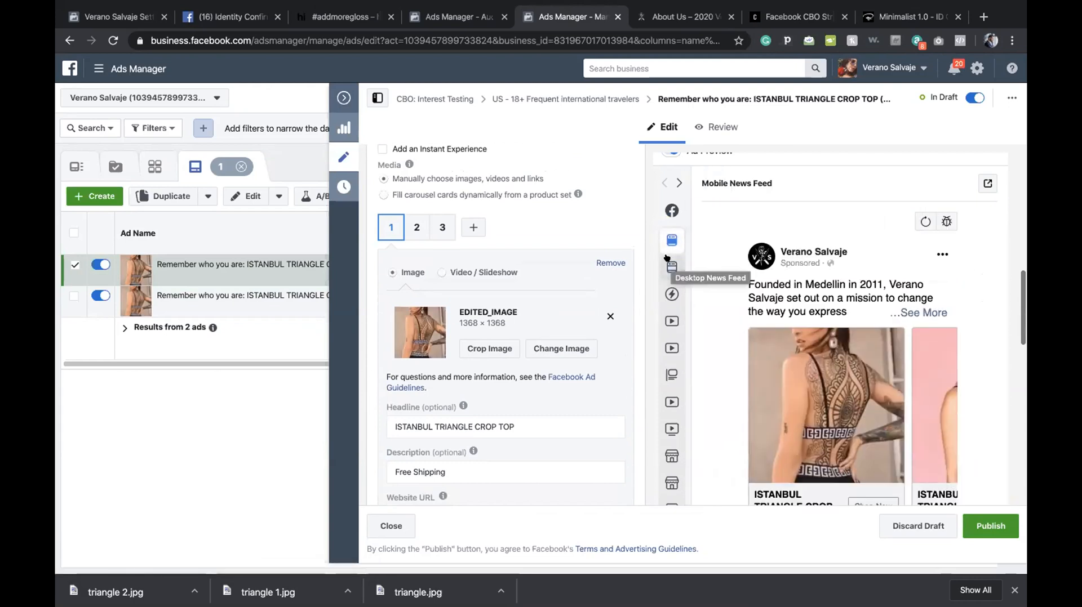
click(667, 259)
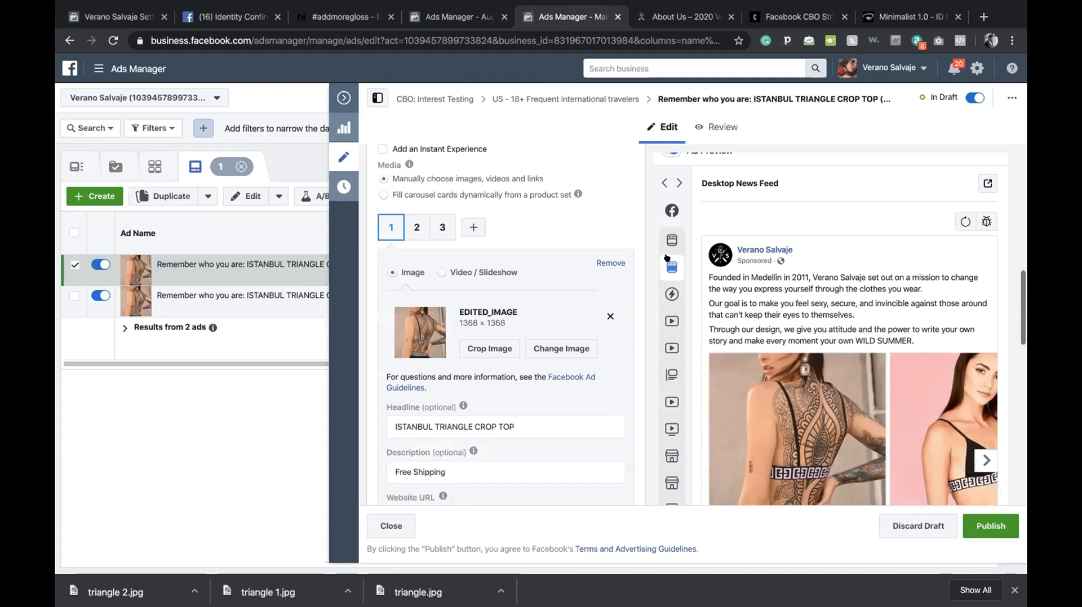
Open the original ad for comparison without publishing the draft, and return to the duplicate to review its card, primary text and tracking settings.
click(267, 291)
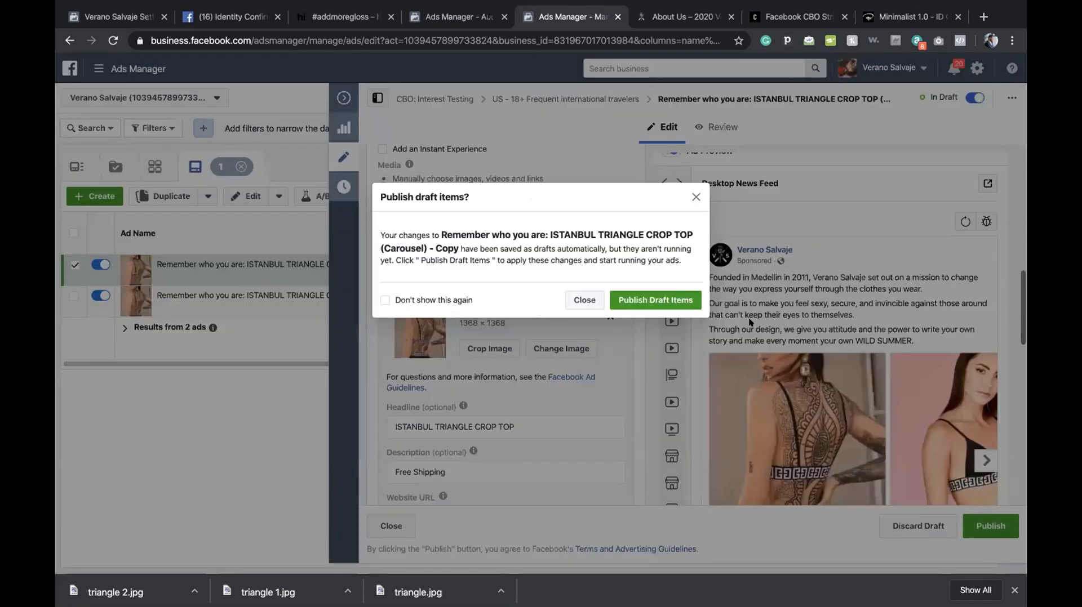
click(584, 299)
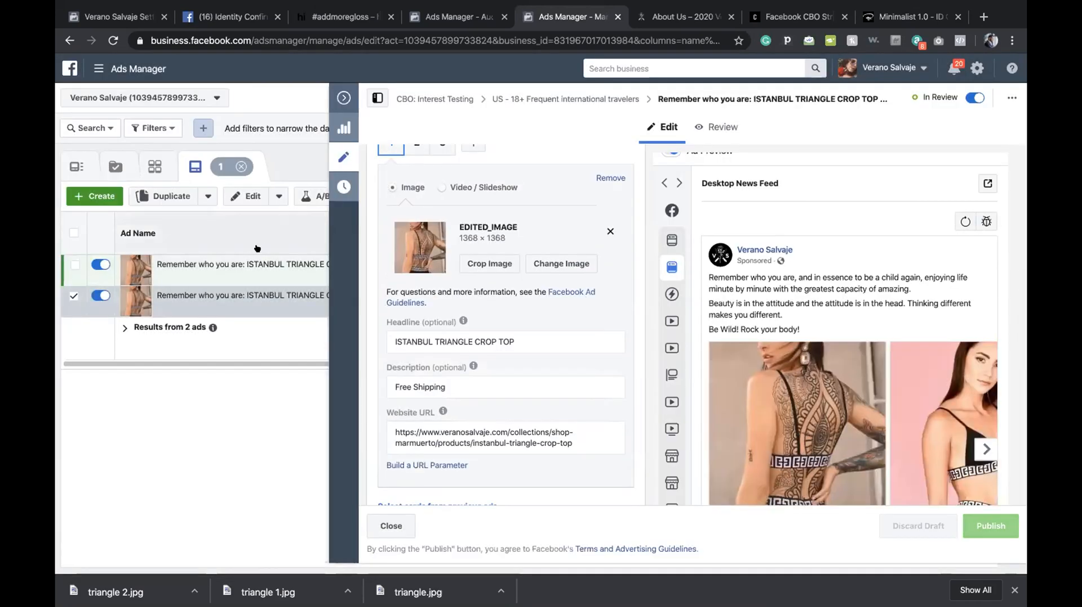
click(278, 263)
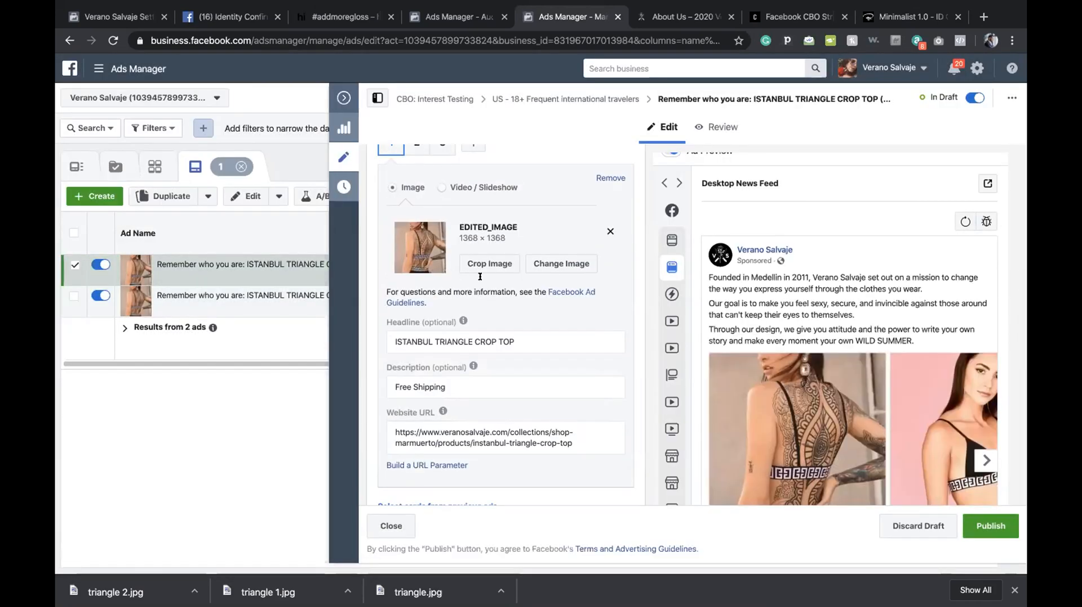
scroll(496, 299, down, 2)
scroll(556, 297, down, 8)
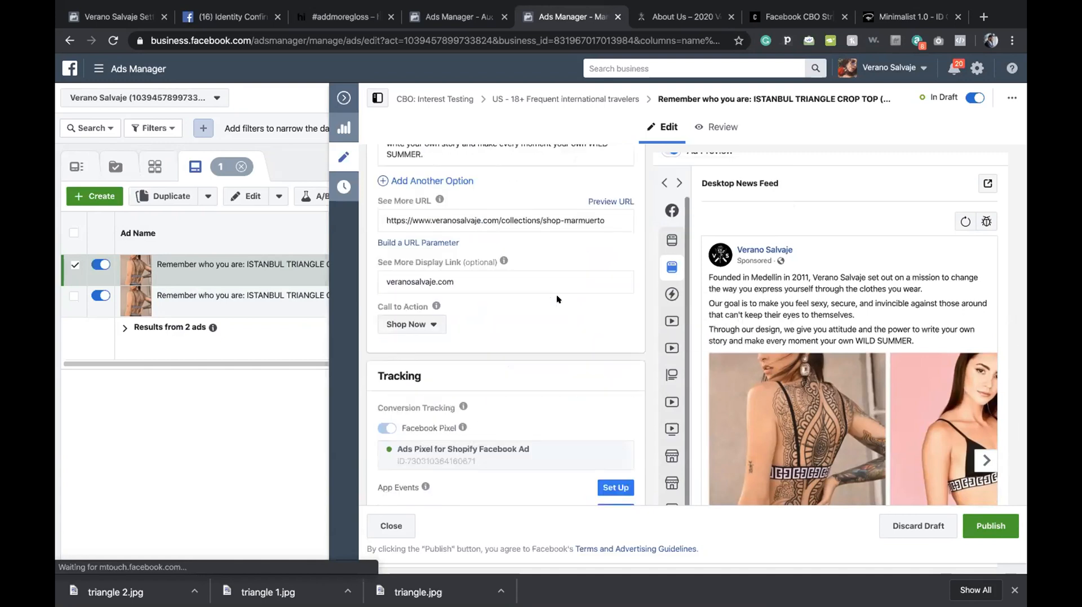
scroll(489, 242, up, 9)
scroll(487, 240, up, 5)
scroll(436, 361, down, 3)
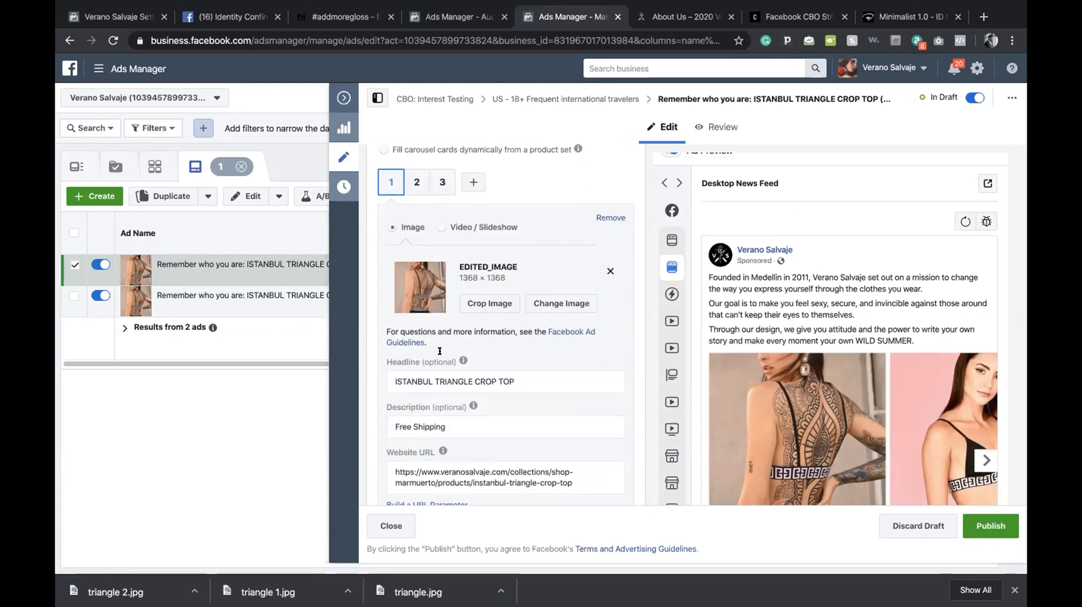
scroll(436, 371, down, 2)
scroll(415, 439, down, 3)
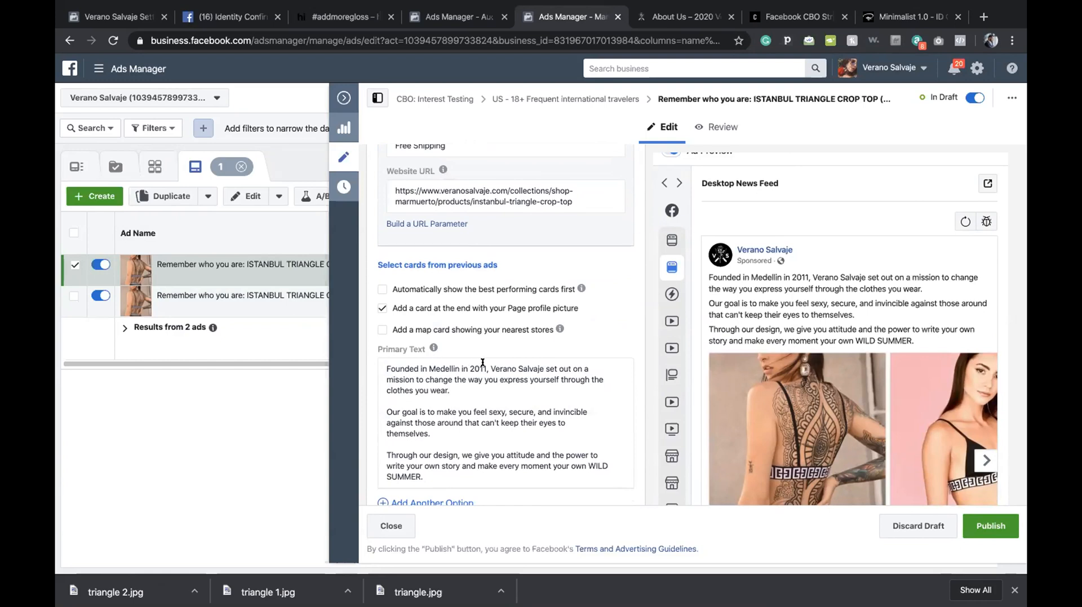
Try to reuse the primary text's opening phrase "Founded in Medellin in 2011" in the ad name, and undo the wrong paste.
drag(486, 368, 384, 365)
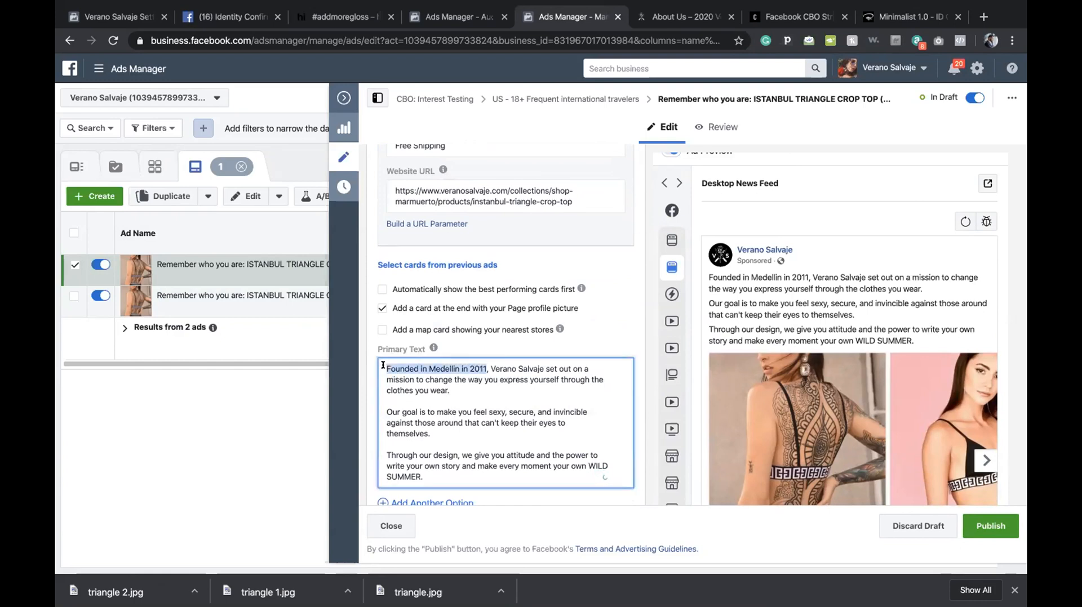
scroll(383, 366, up, 15)
drag(479, 200, 360, 195)
key(ctrl+v)
drag(500, 191, 375, 190)
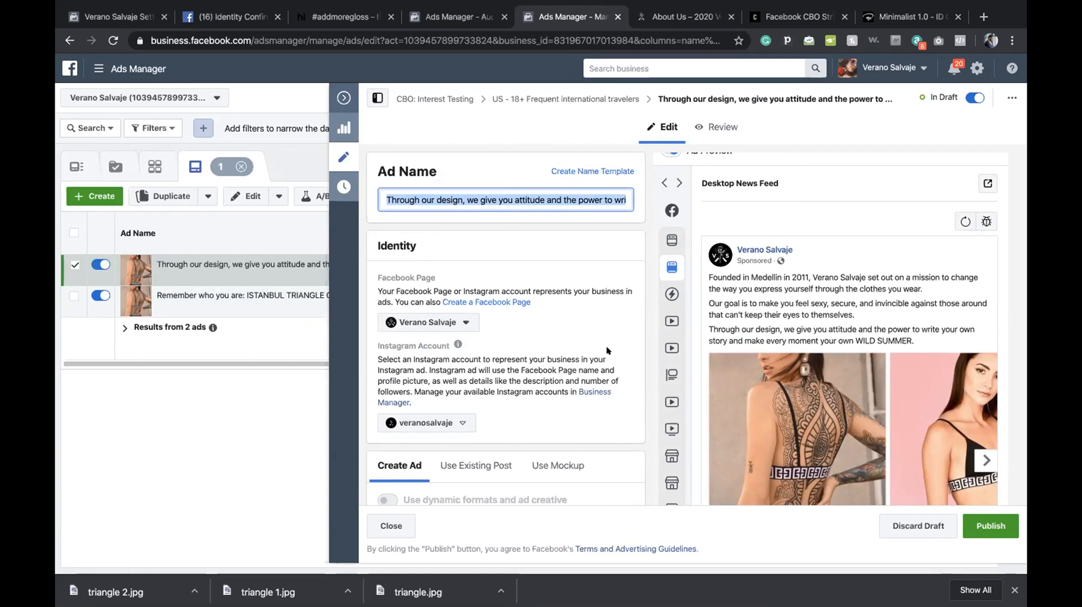
key(ctrl+v)
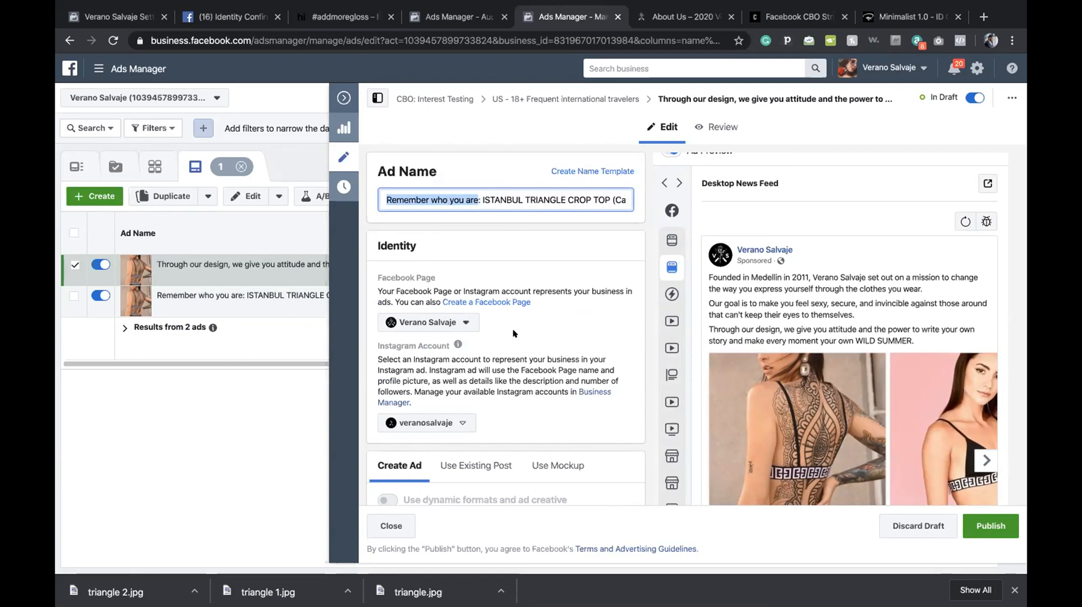
Replace "Remember who you are" in the duplicate's ad name with "Founded in Medellin in 2011", copied from its primary text, and publish the ad.
scroll(468, 365, down, 10)
scroll(448, 357, up, 7)
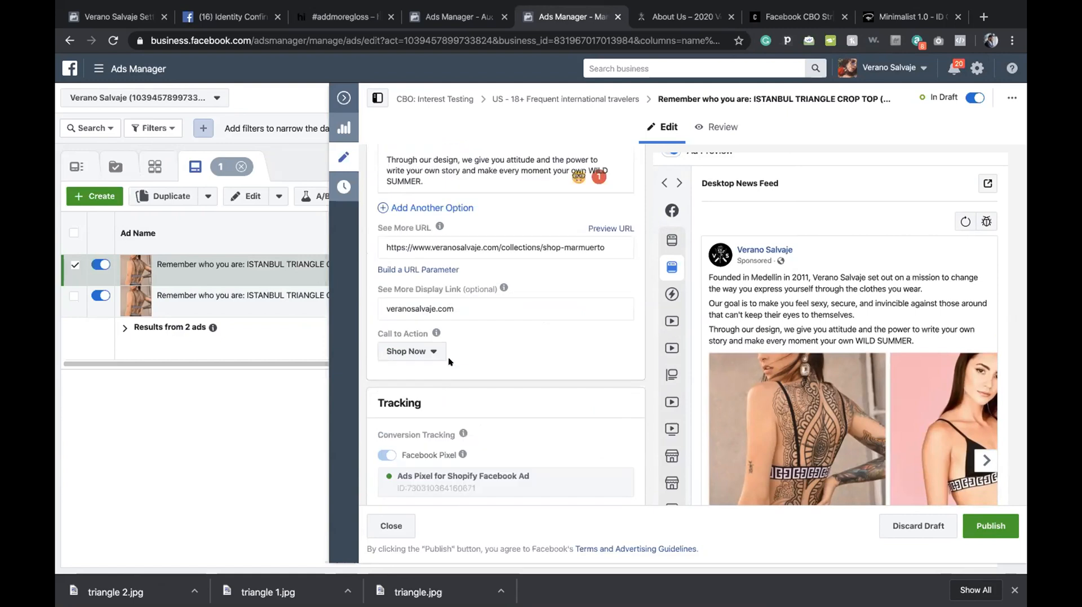
scroll(444, 374, down, 4)
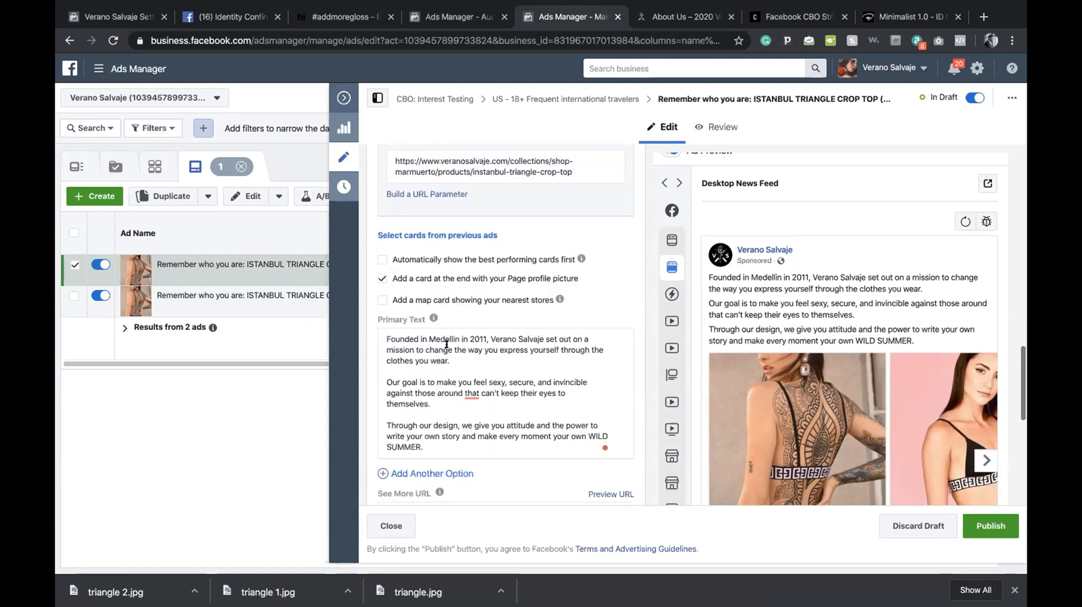
drag(384, 334, 486, 335)
drag(487, 334, 383, 334)
key(ctrl+c)
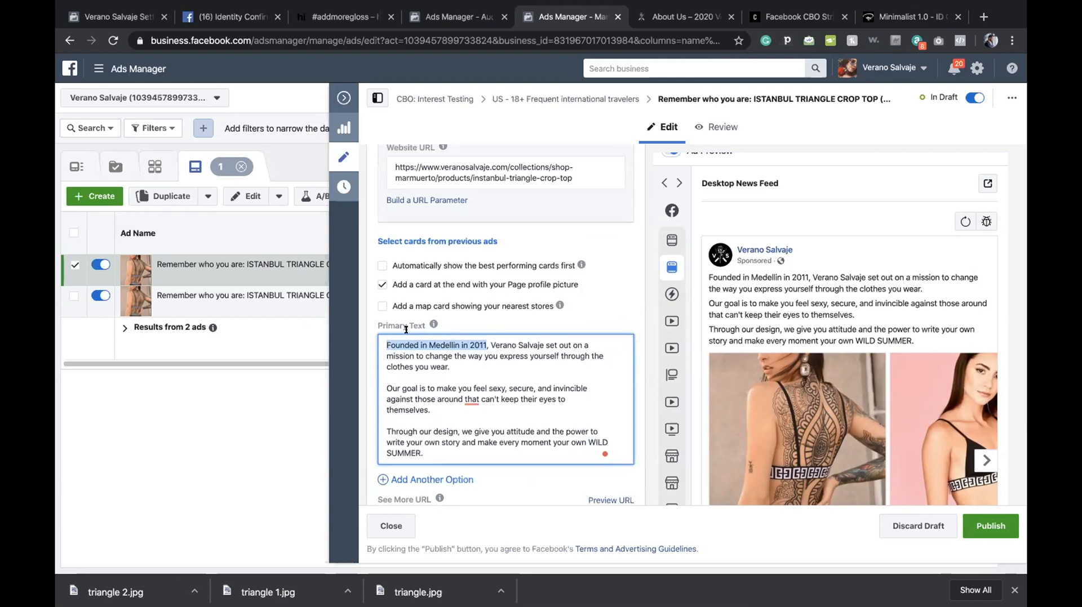
scroll(409, 331, up, 10)
drag(383, 192, 472, 199)
key(ctrl+v)
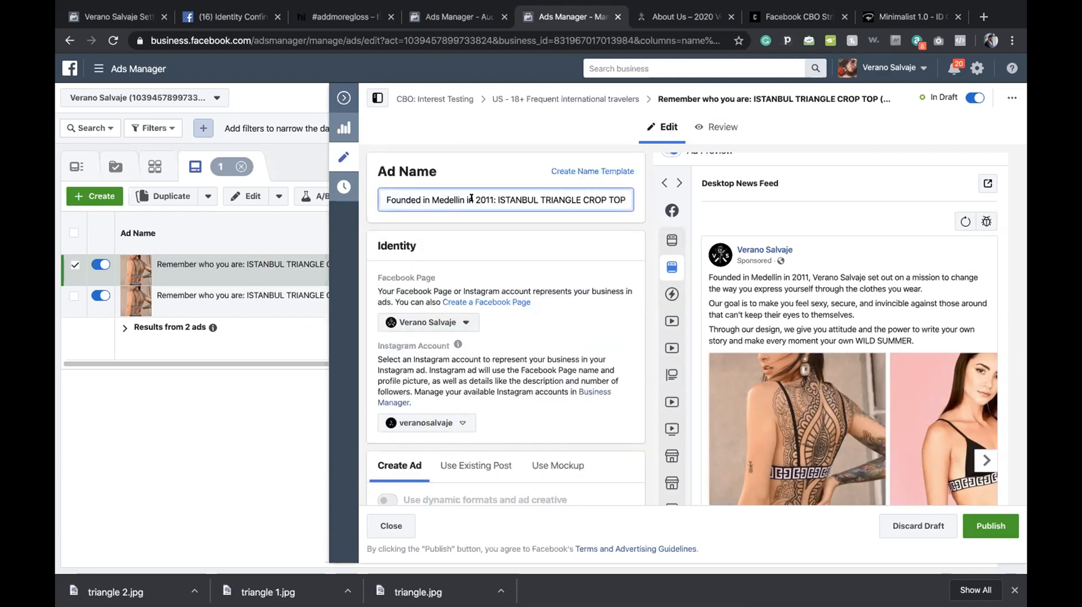
click(973, 522)
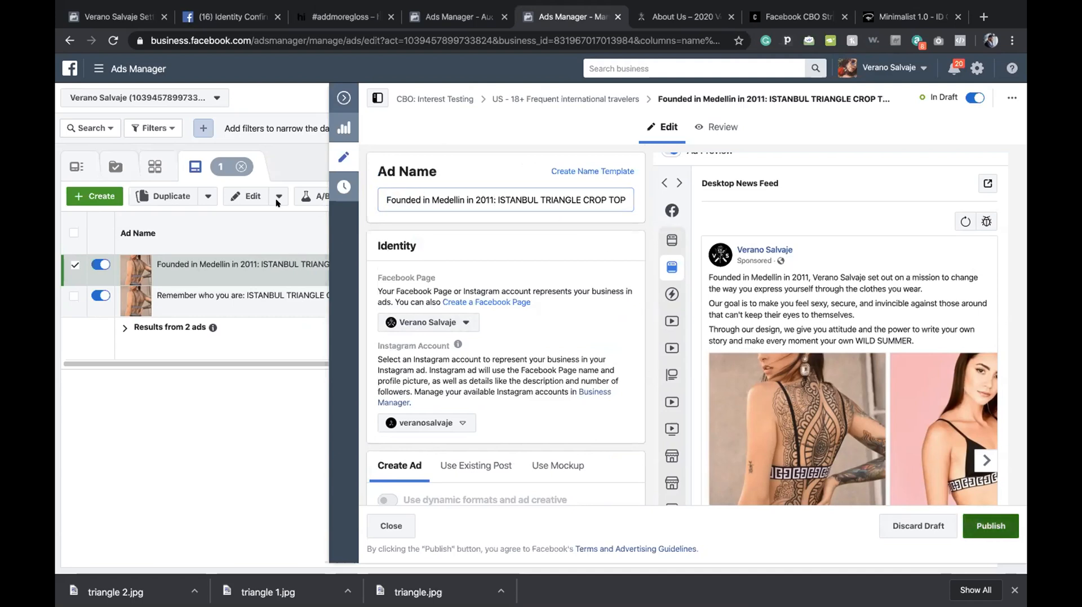
Leave the ad editor and duplicate the "Remember who you are" ad once into its original campaign.
click(343, 97)
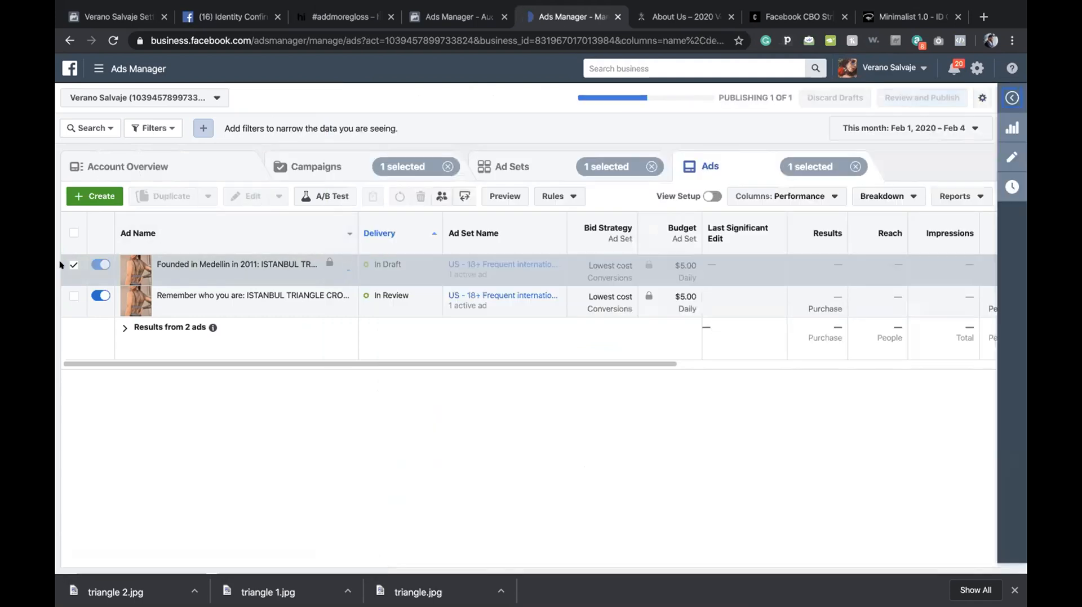
click(72, 265)
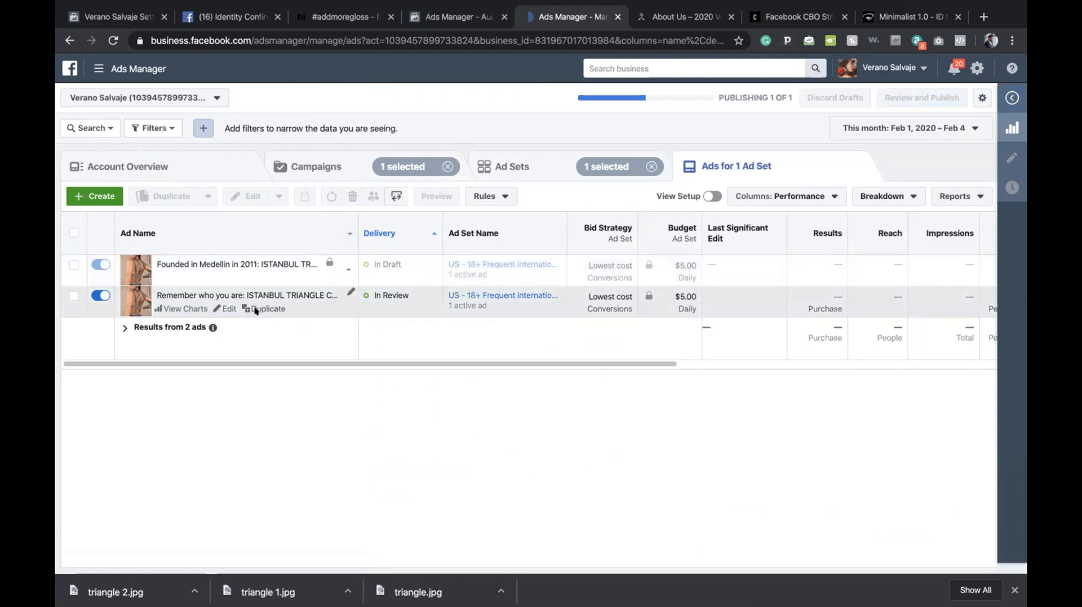
click(253, 310)
click(284, 311)
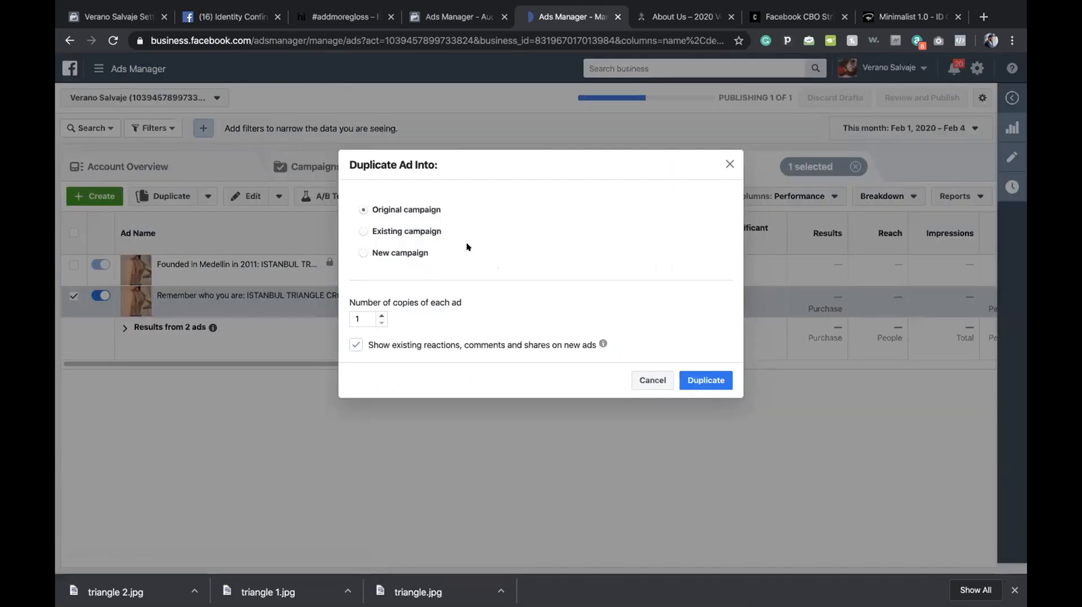
click(706, 380)
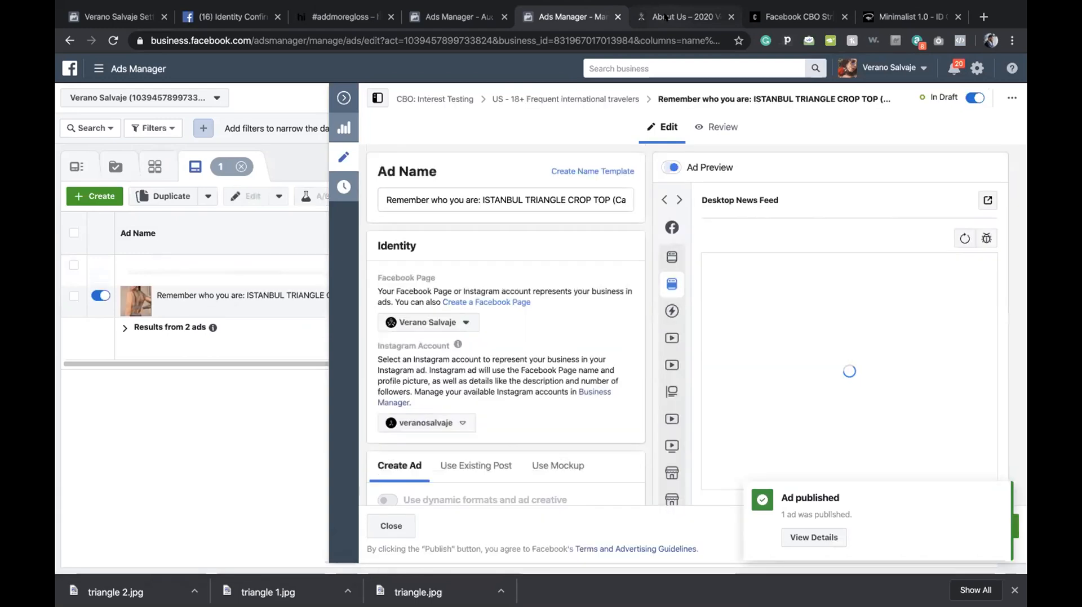
Switch to the store's About Us page, select the line "Be Wild! Rock your body!", and return to the duplicated ad.
click(665, 18)
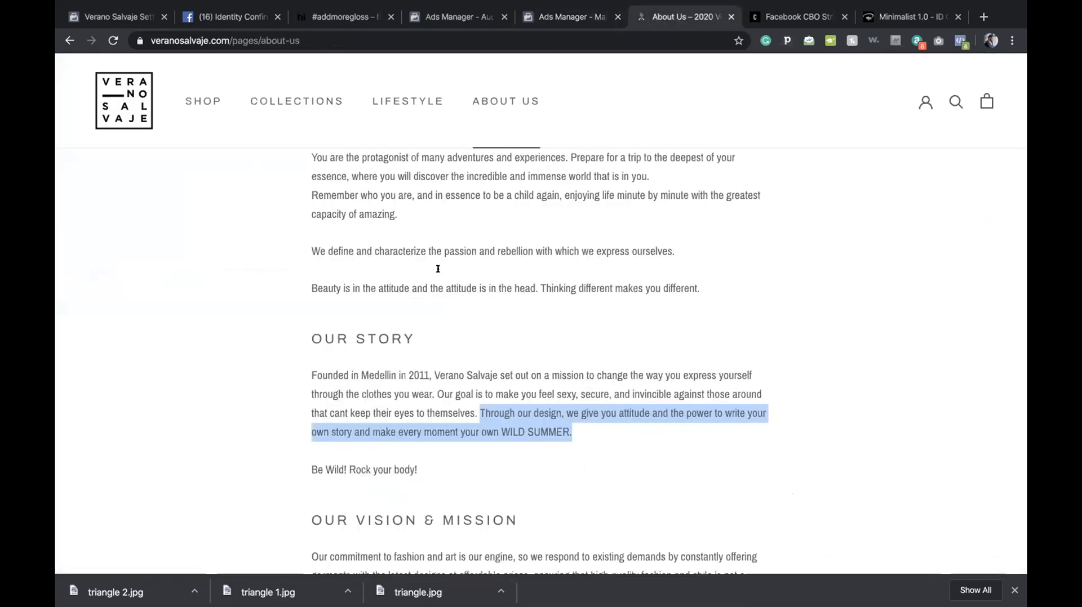
scroll(417, 287, down, 5)
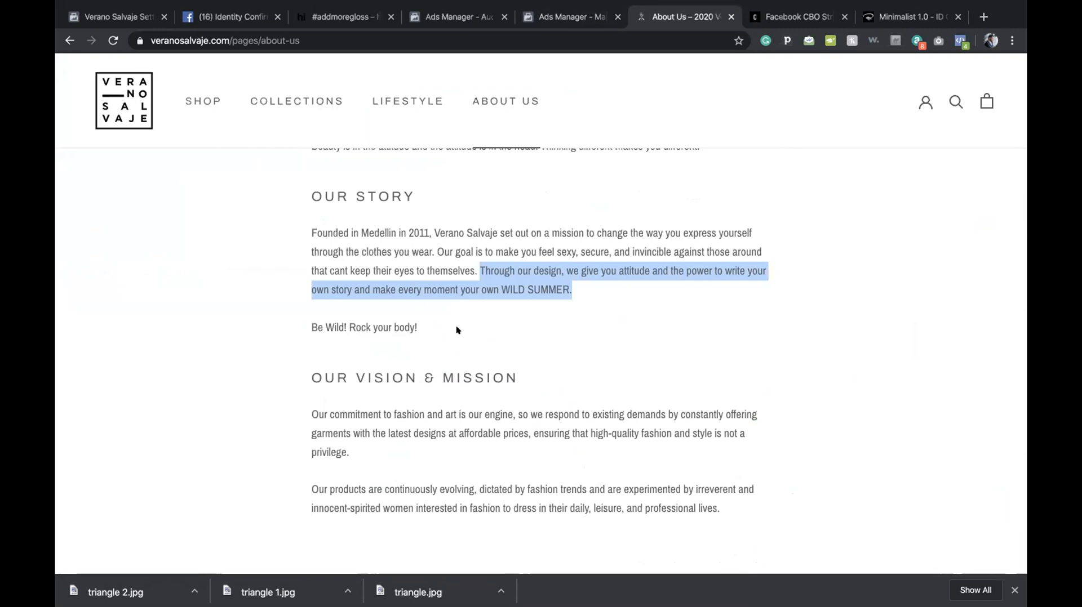
drag(457, 330, 316, 322)
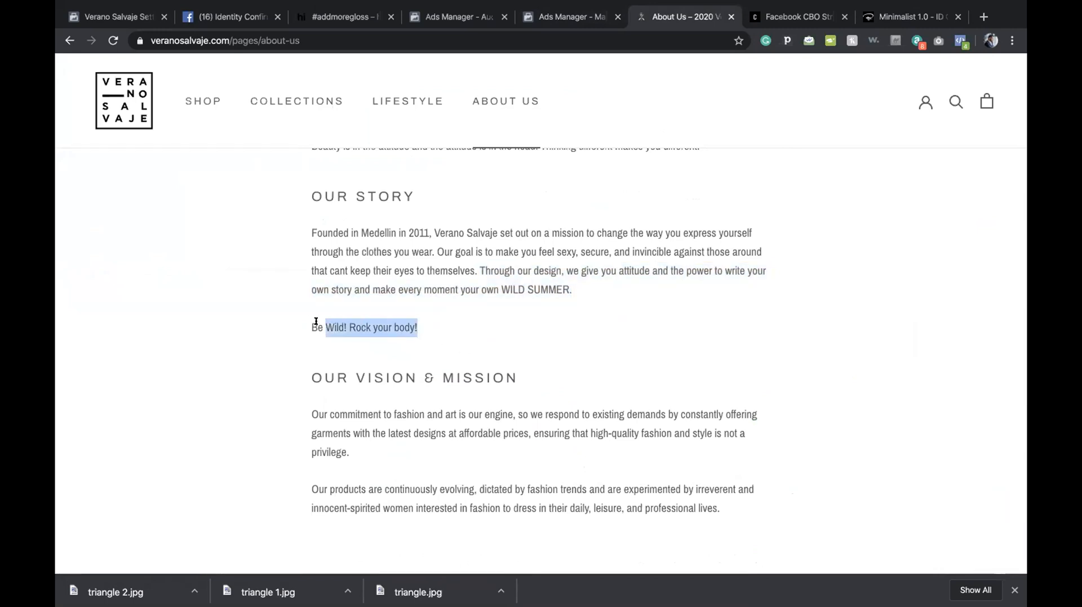
click(569, 17)
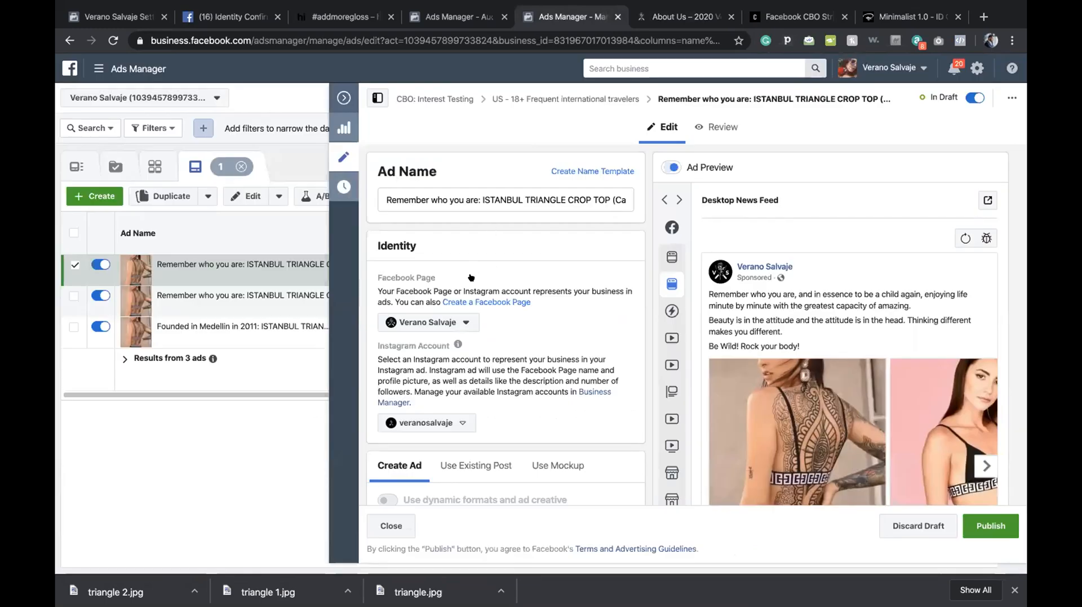
Delete the "Remember who you are" and "Beauty is in the attitude" paragraphs from the duplicate's primary text, keeping "Be Wild! Rock your body!".
scroll(470, 281, down, 8)
scroll(465, 313, down, 8)
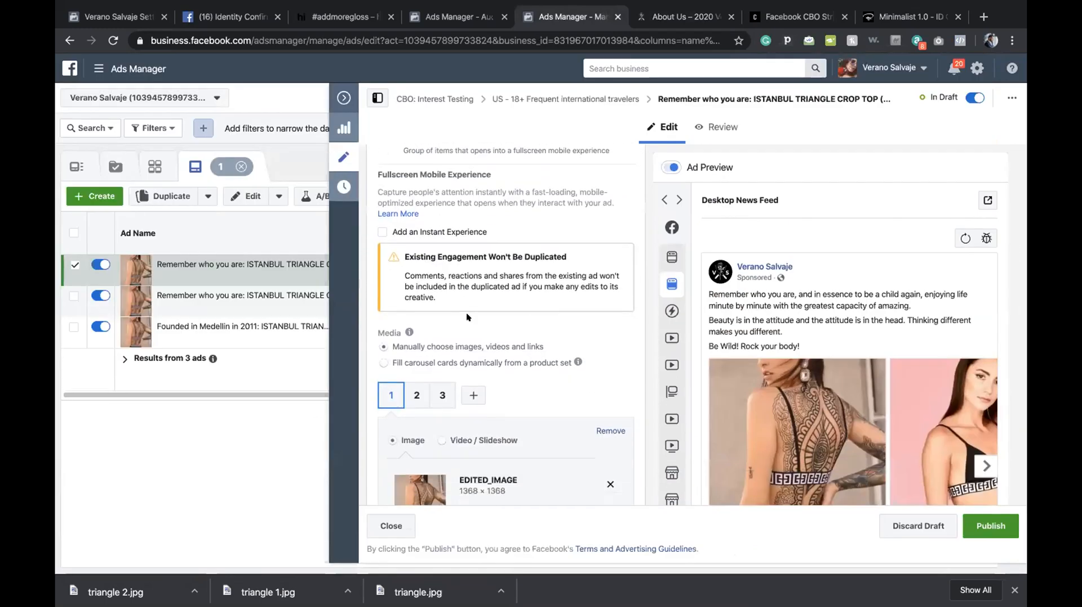
scroll(466, 313, up, 10)
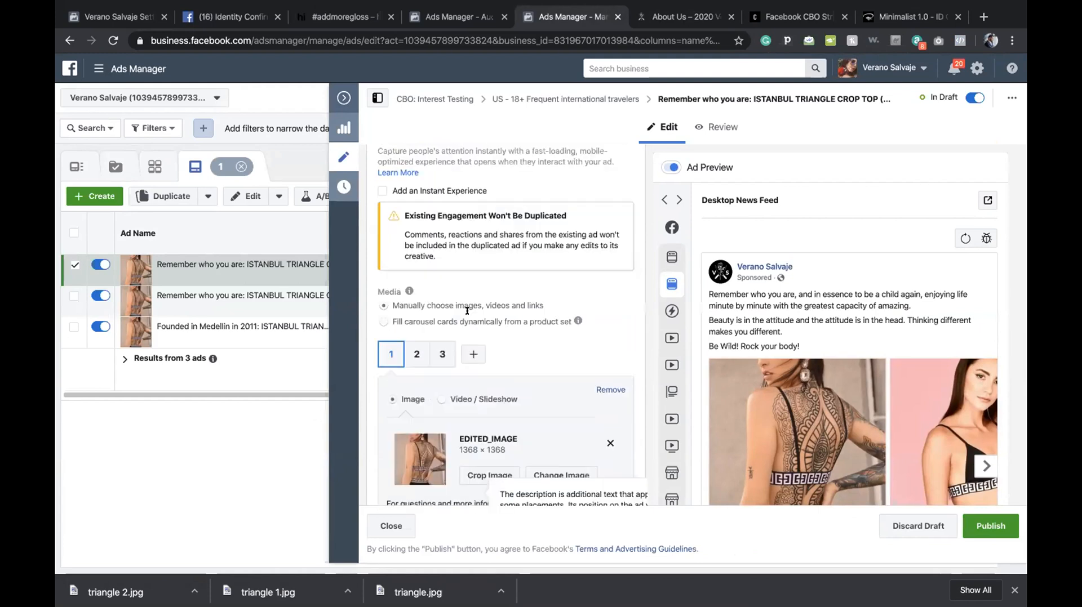
scroll(465, 312, down, 10)
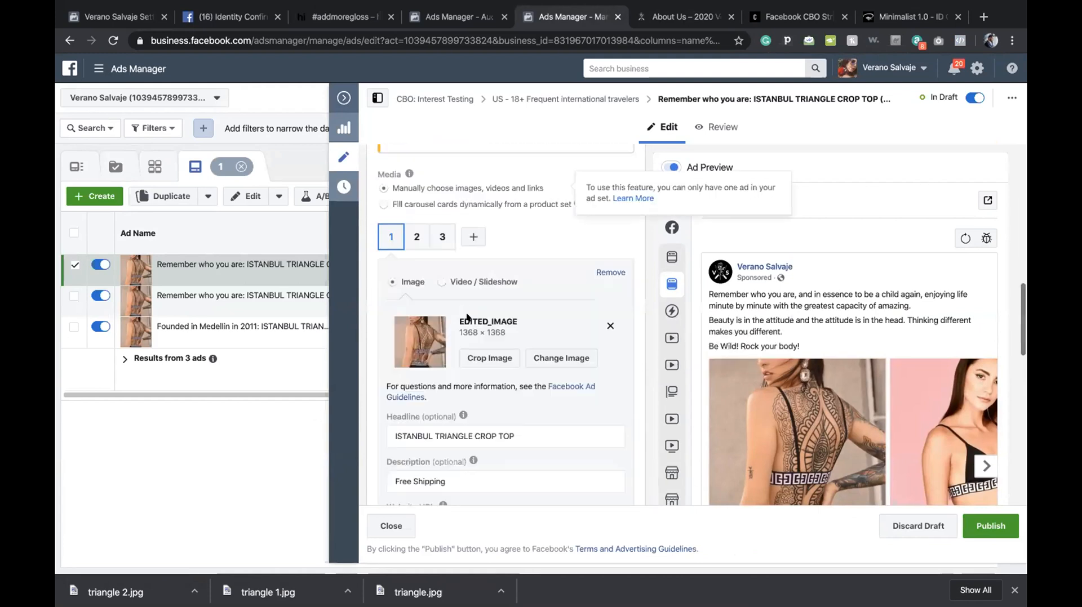
scroll(466, 313, up, 5)
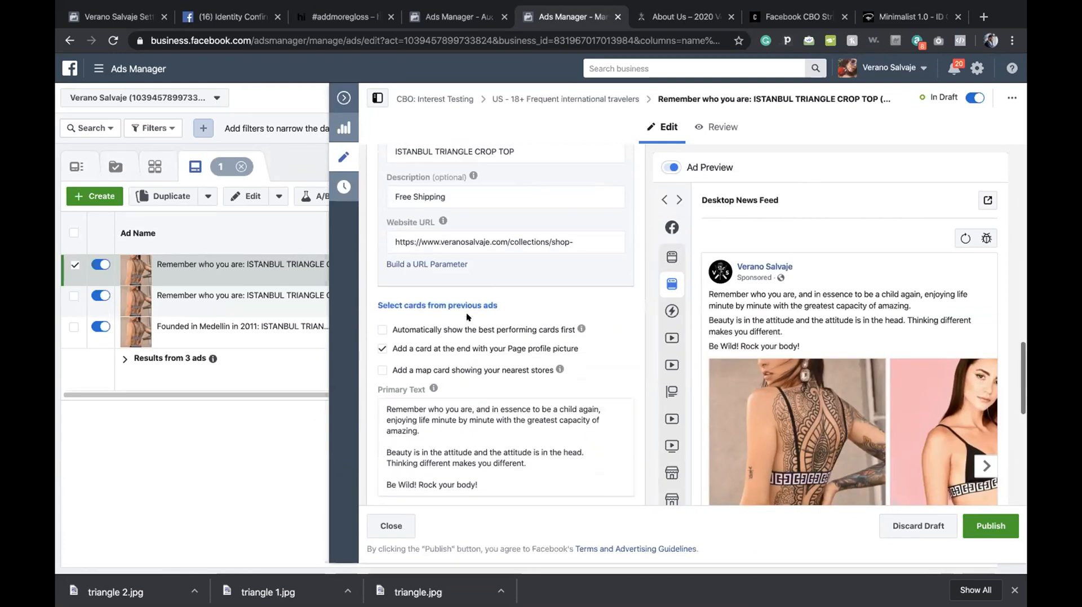
drag(532, 463, 352, 405)
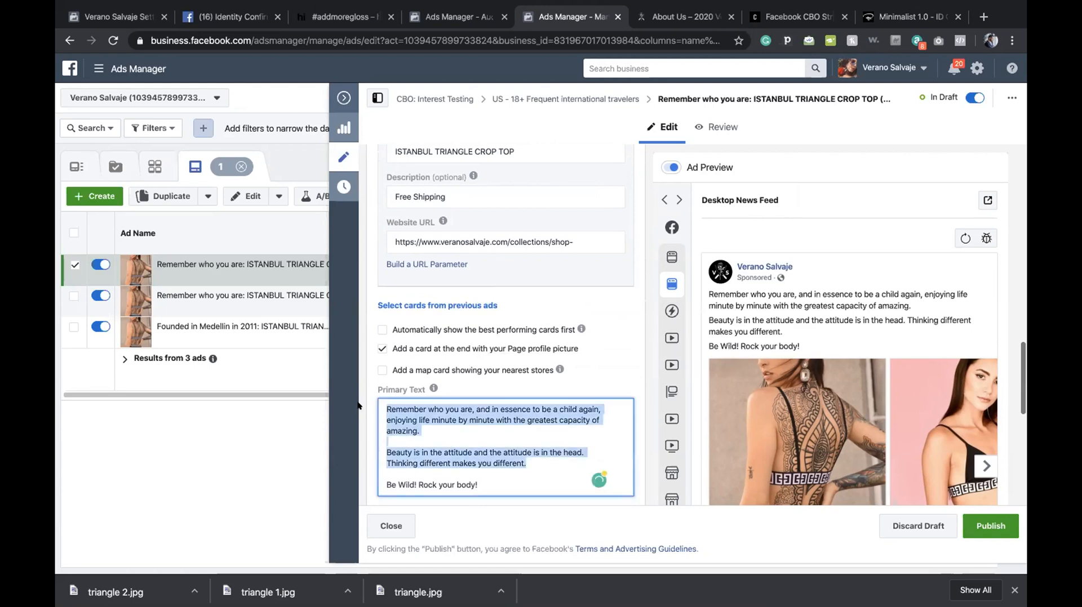
key(BackSpace)
click(384, 425)
key(BackSpace)
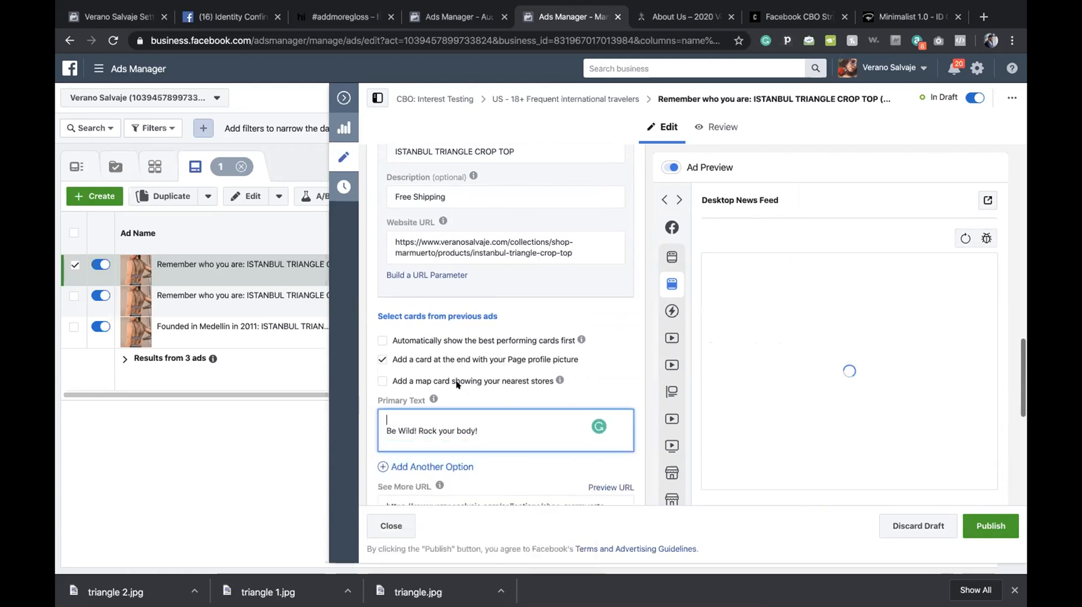
click(384, 425)
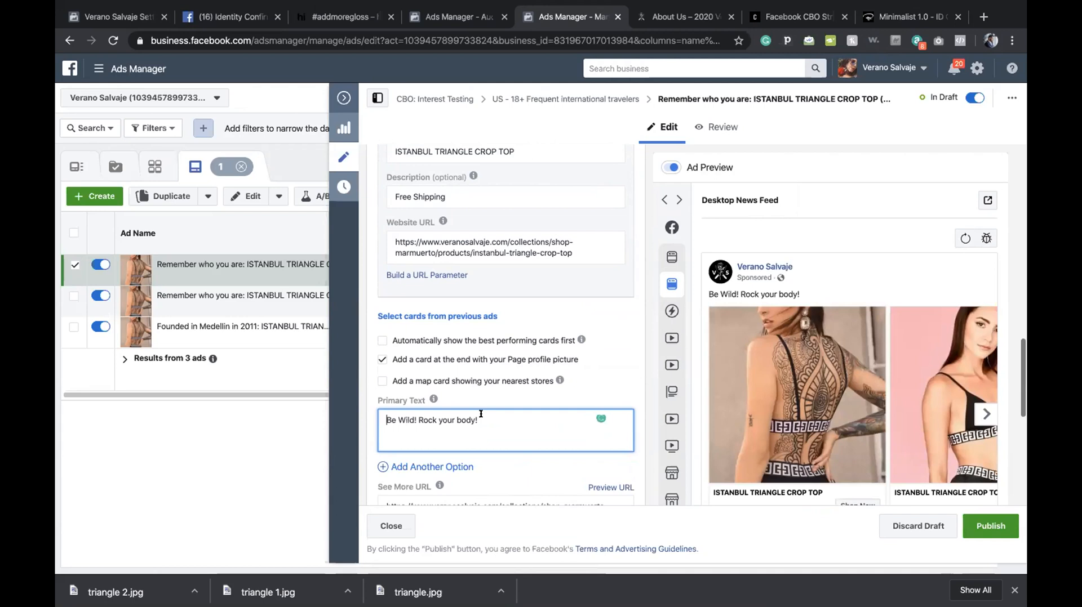
Copy the "Our commitment to fashion and art" paragraph from the About Us page and paste it below "Be Wild! Rock your body!" in the primary text.
click(676, 16)
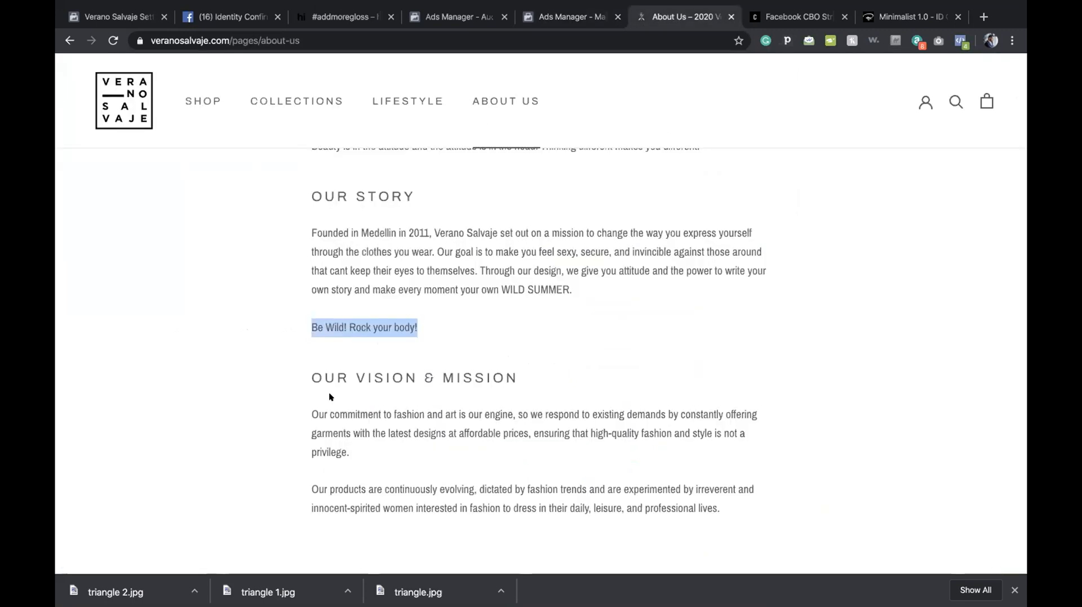
mouse_move(303, 404)
mouse_down()
mouse_move(318, 407)
mouse_move(297, 416)
mouse_up()
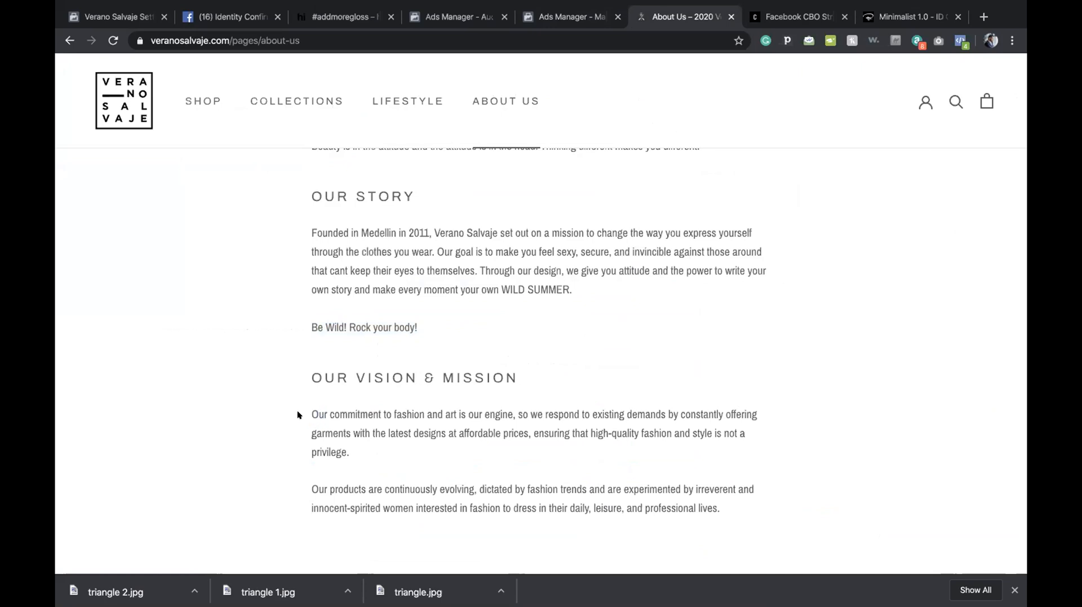
drag(375, 452, 306, 416)
key(ctrl+c)
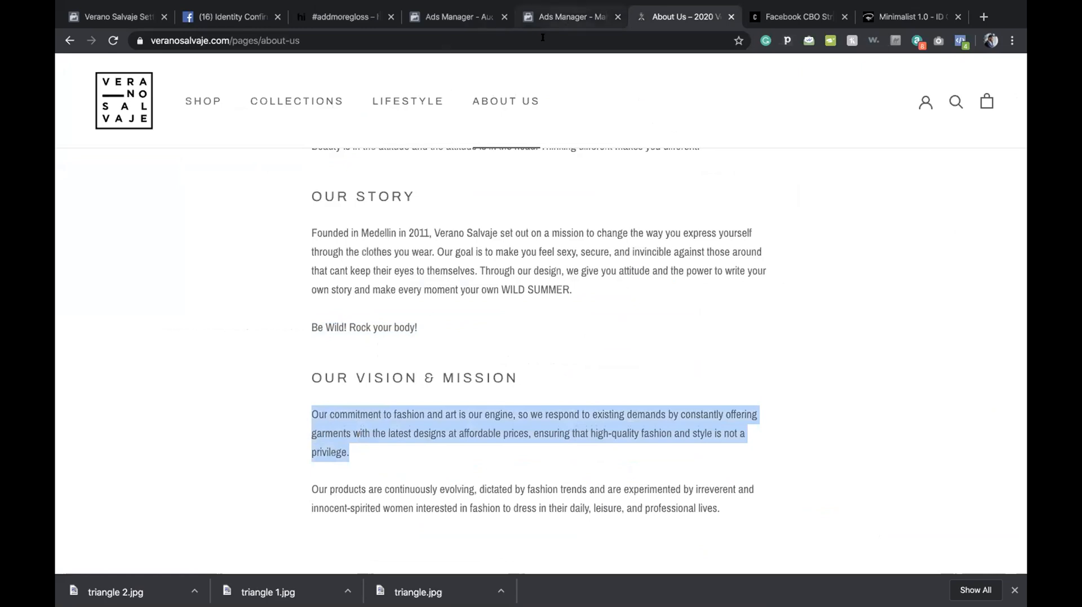
click(564, 18)
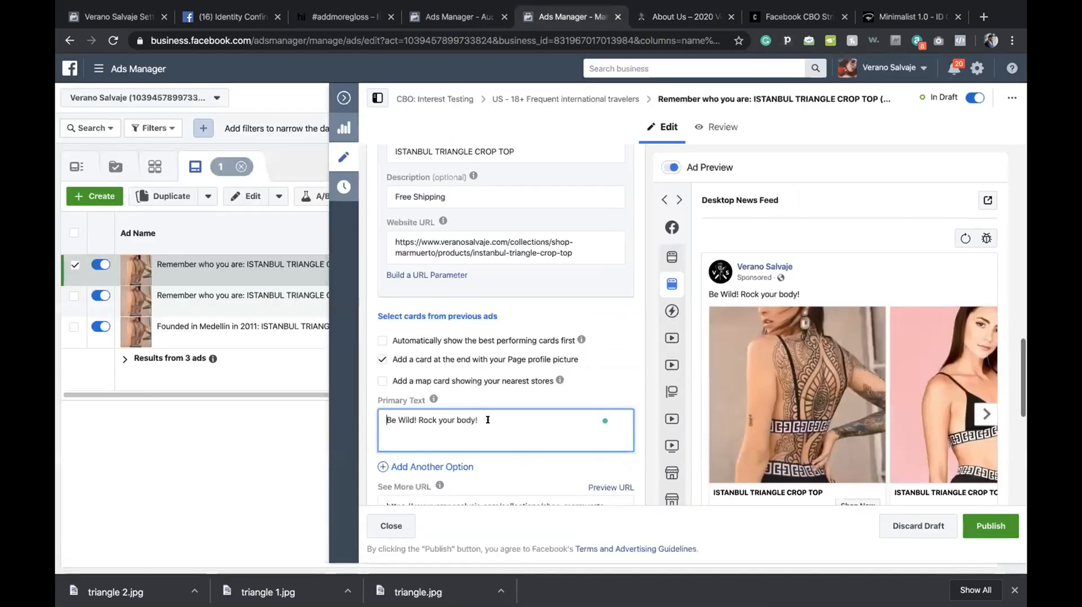
key(Return)
key(Return)
key(ctrl+v)
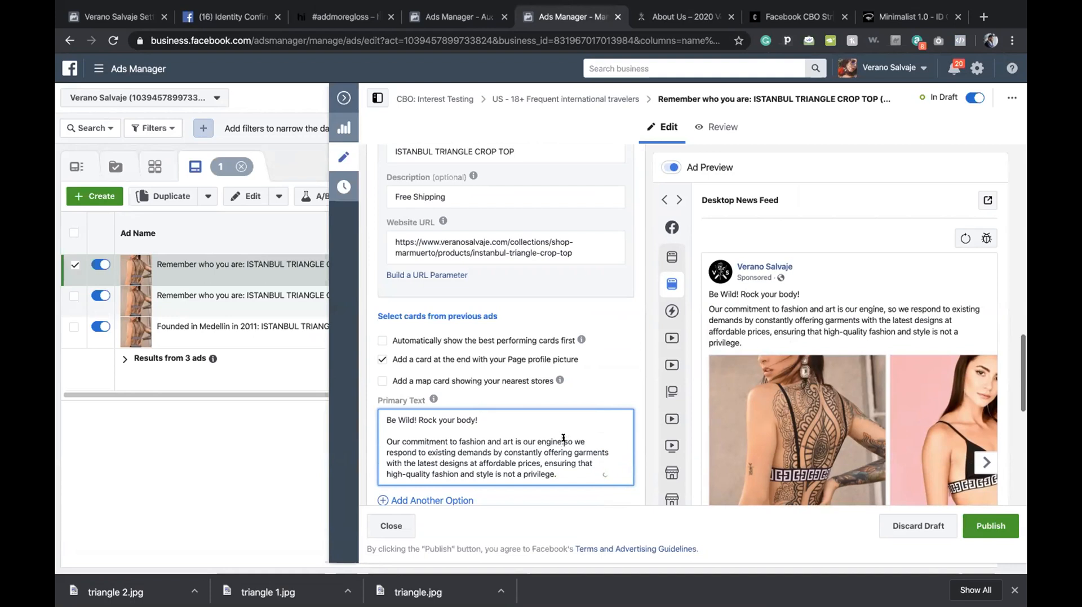
Split the pasted paragraph after "engine.", removing ", so" and starting a separate paragraph with "We respond to existing demands".
key(BackSpace)
key(BackSpace)
key(BackSpace)
key(BackSpace)
text(W)
key(Return)
key(Return)
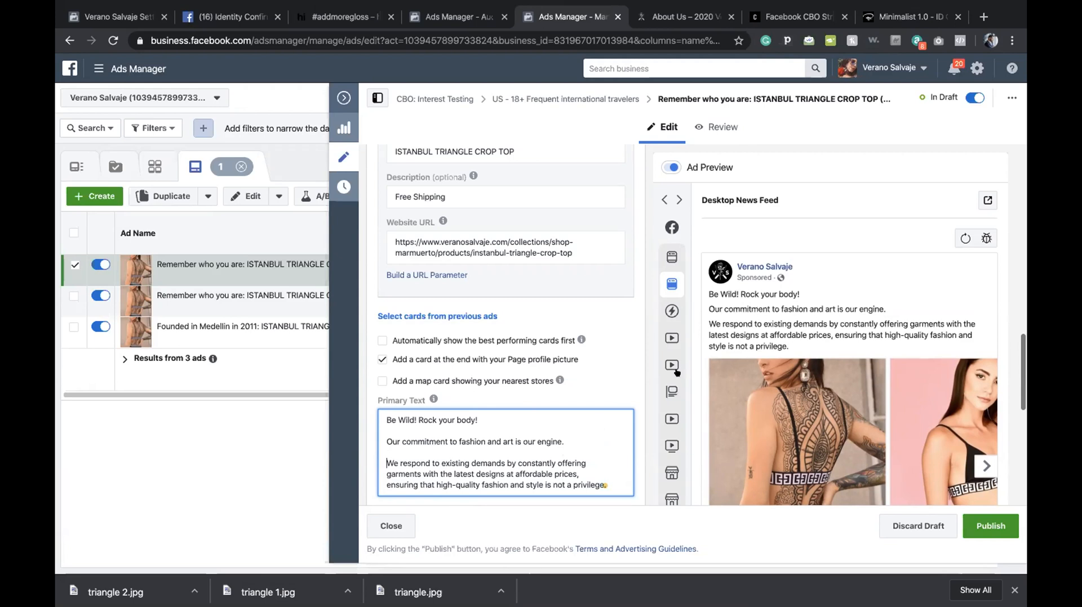
click(513, 394)
Replace "Remember who you are" in the ad name with "Be Wild! Rock your body!", copied from the primary text.
scroll(513, 394, down, 3)
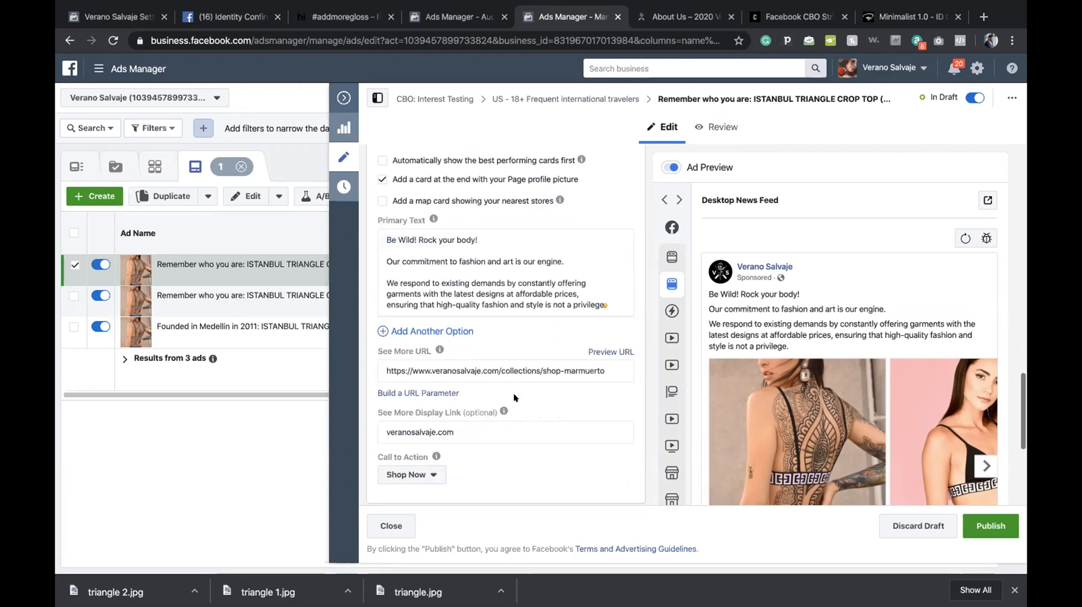
scroll(488, 361, up, 1)
triple_click(436, 288)
key(ctrl+c)
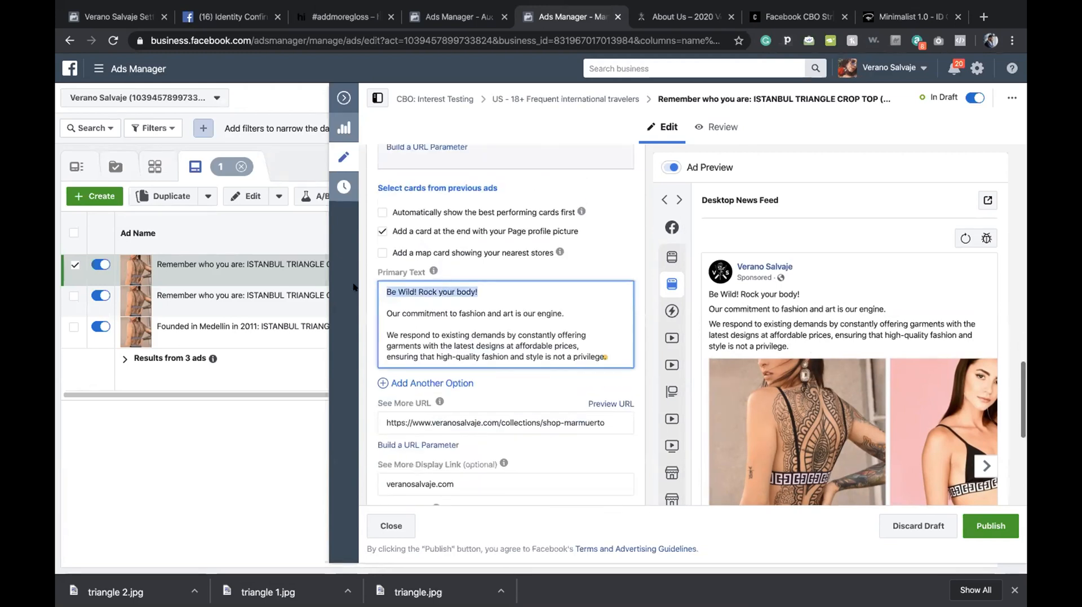
scroll(395, 242, up, 10)
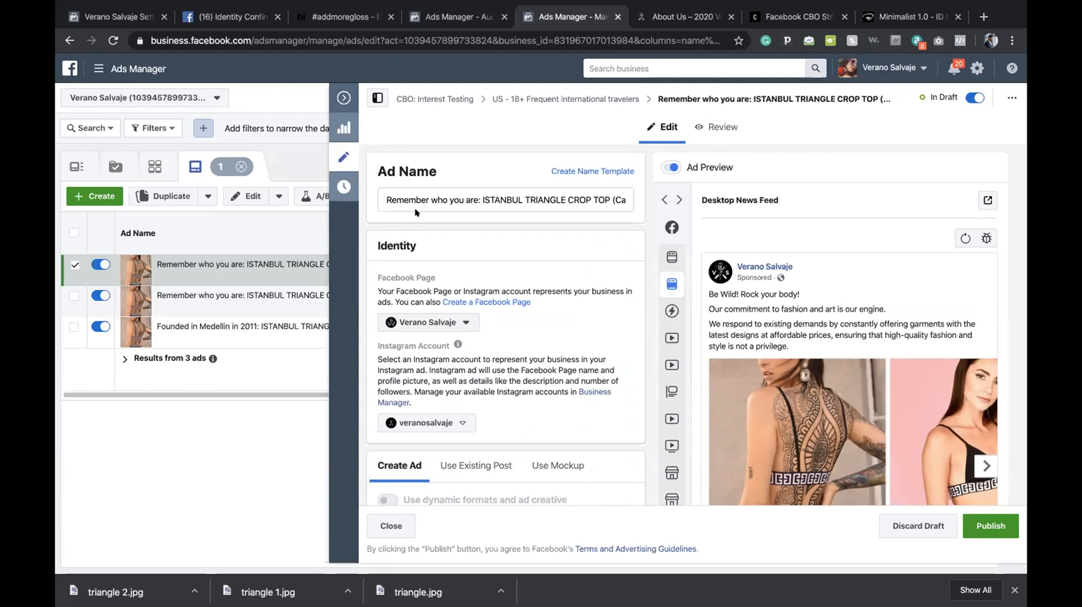
drag(387, 200, 480, 200)
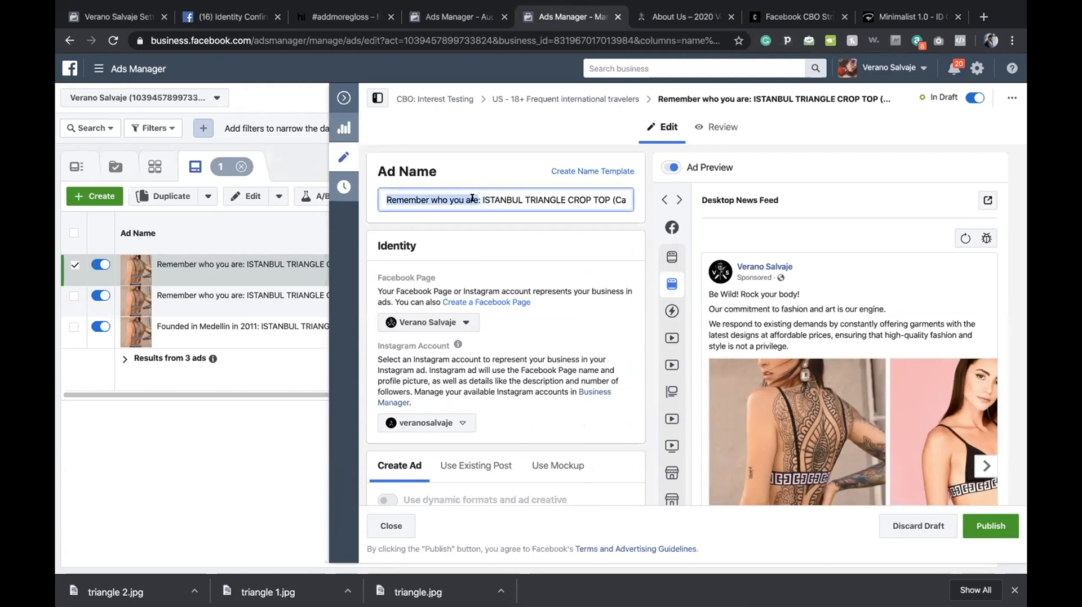
key(ctrl+v)
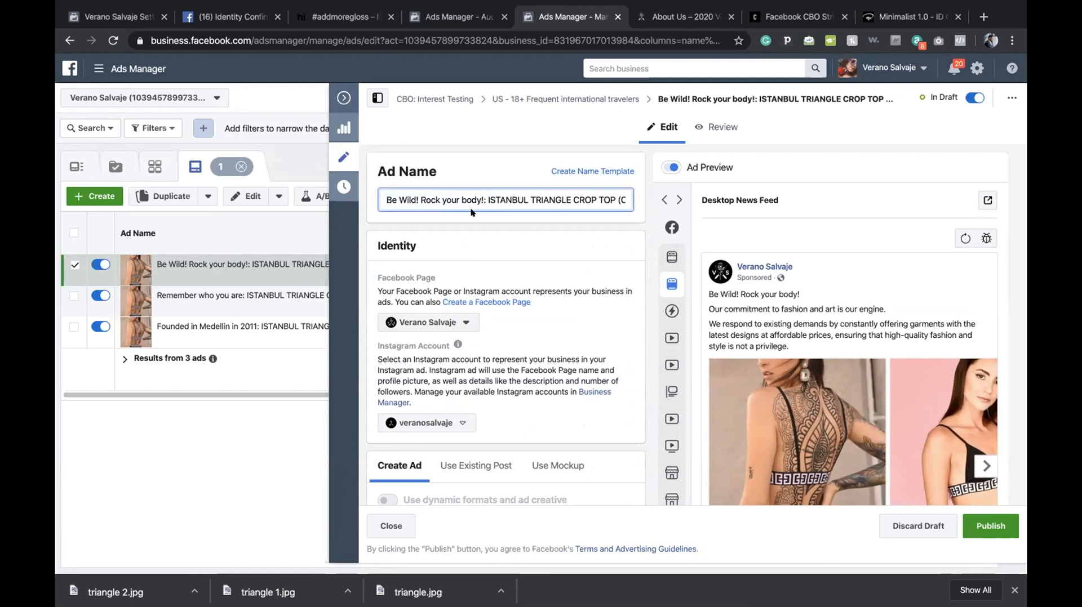
click(472, 212)
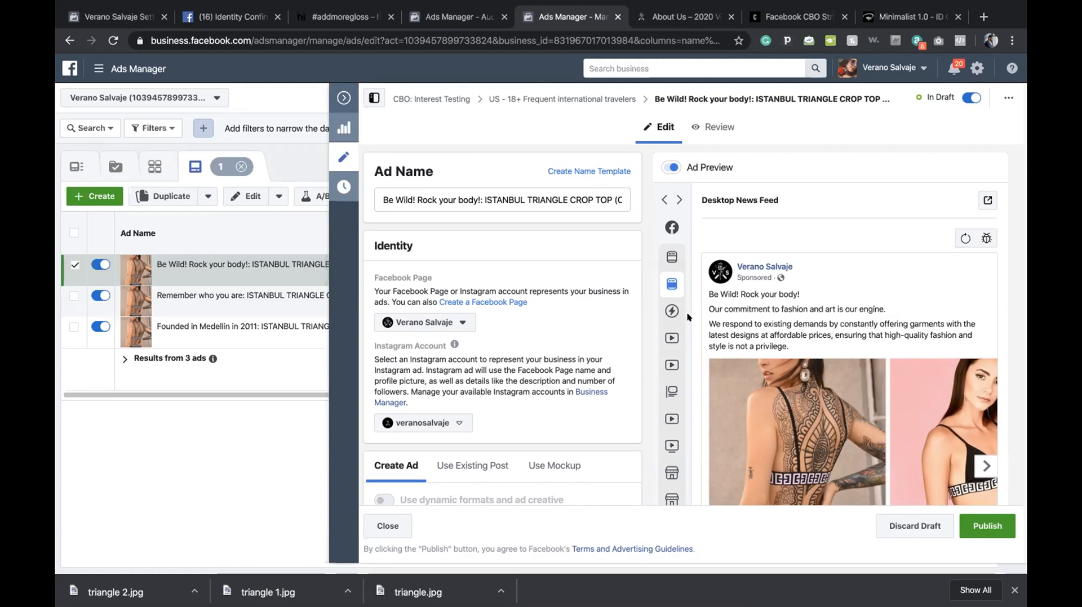
Check the renamed ad's card and primary text, publish the ad, and close its editor.
scroll(542, 342, down, 3)
scroll(542, 343, down, 10)
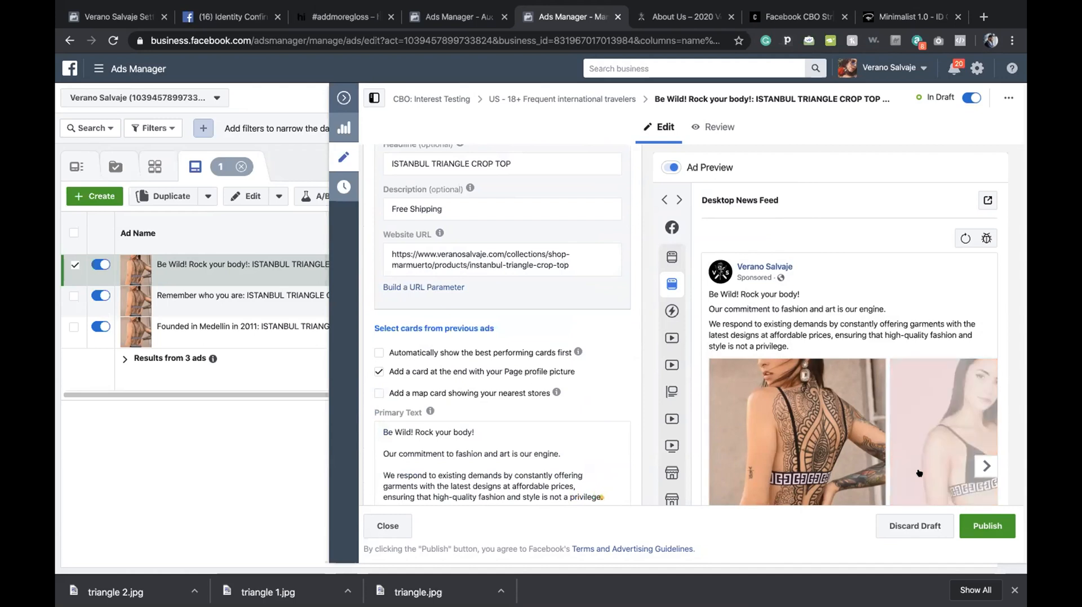
click(981, 521)
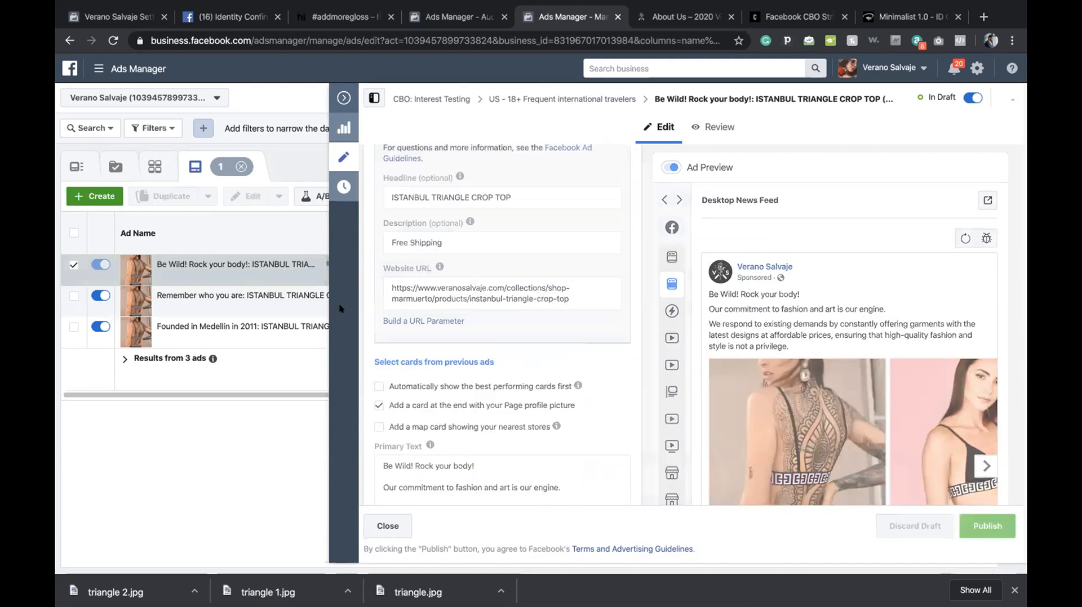
click(342, 98)
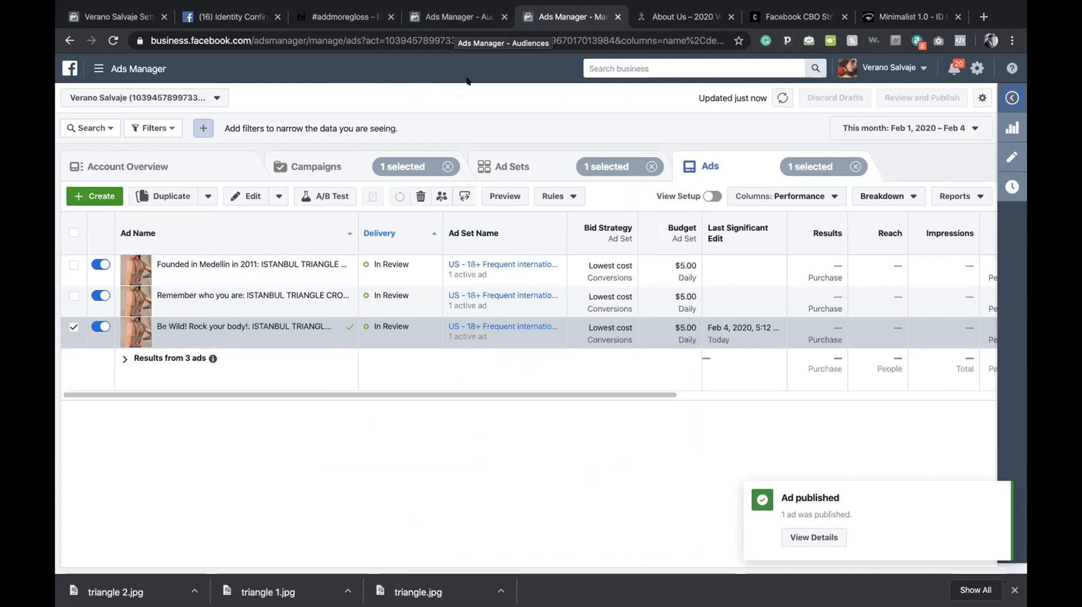
Glance at the campaign's ad sets, return to the ads, and duplicate the "Be Wild! Rock your body!" ad once into its original campaign.
click(498, 169)
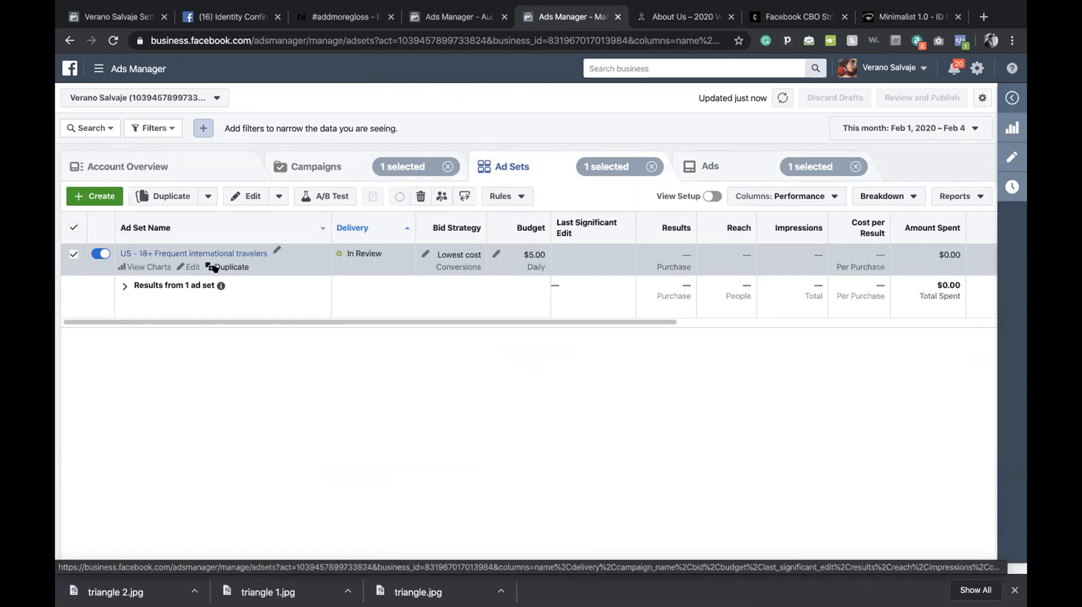
click(700, 166)
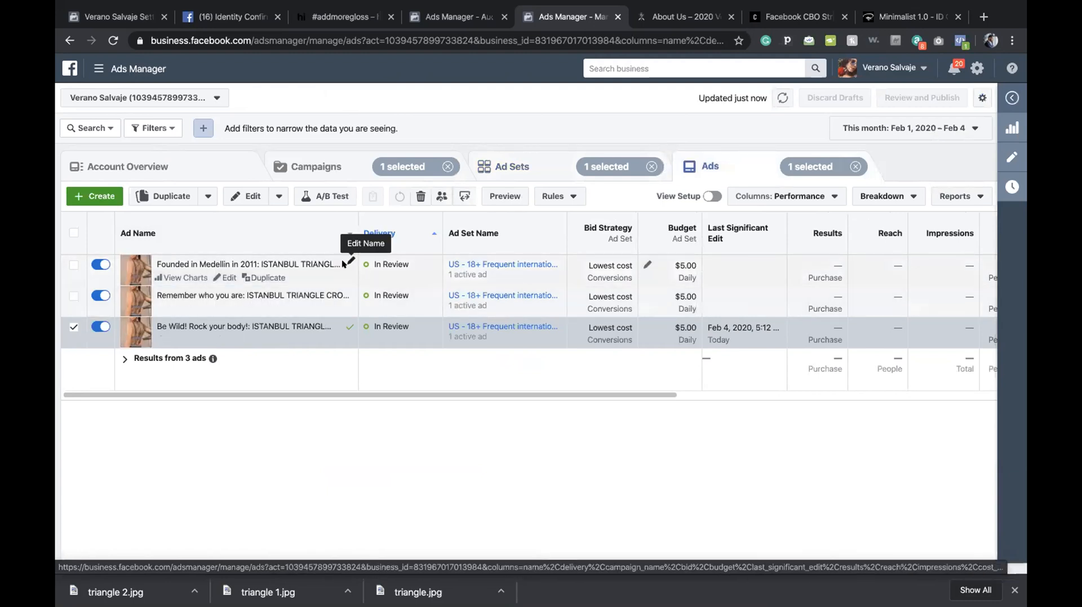
click(73, 329)
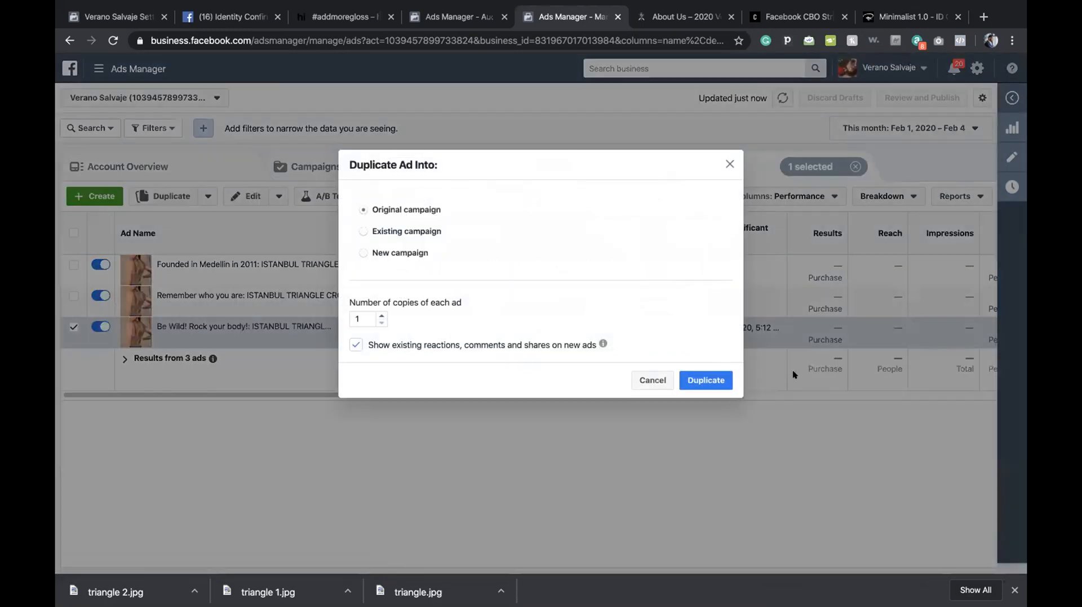
click(704, 382)
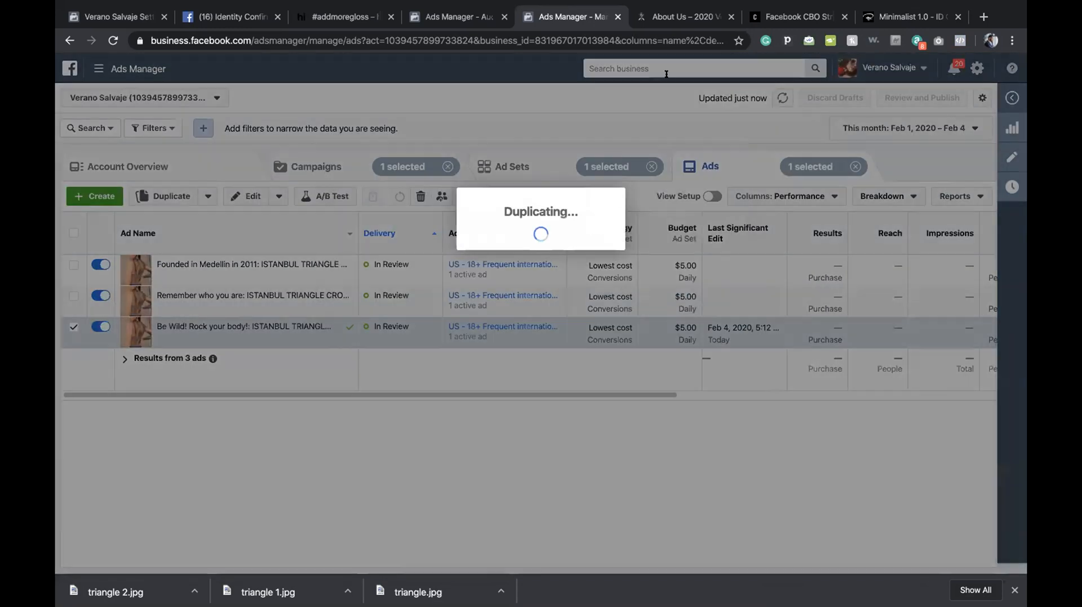
Look over the store's About Us page and All Collections page, and return to About Us.
click(678, 17)
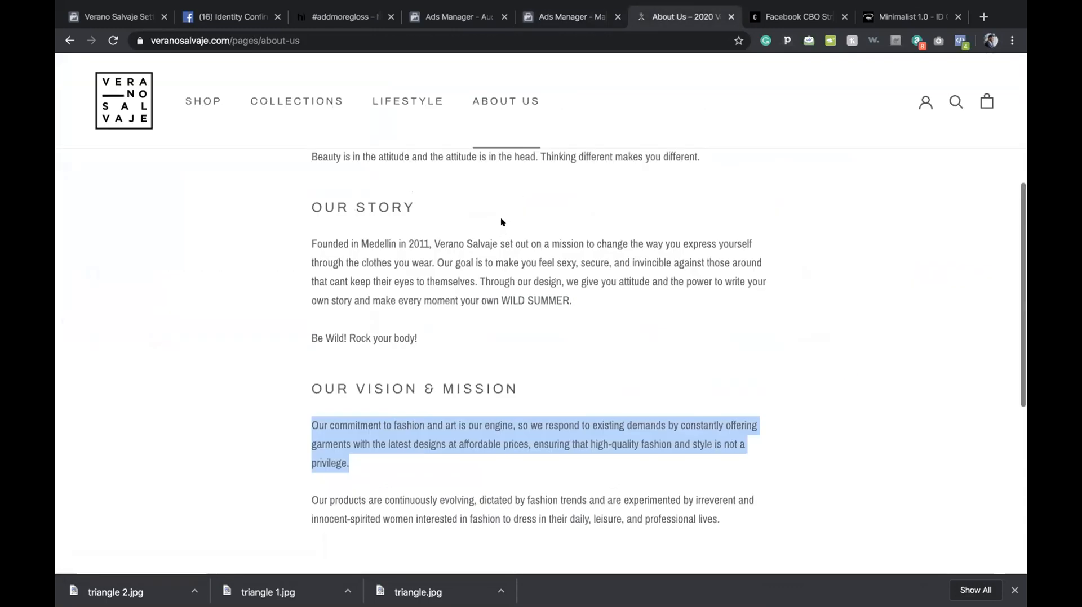
scroll(502, 219, up, 5)
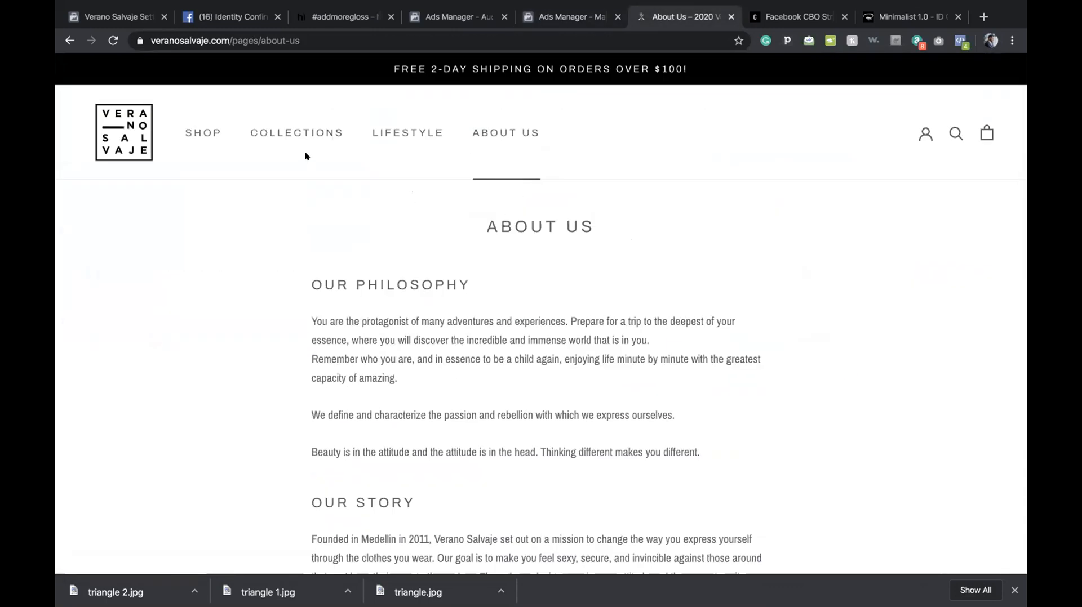
click(269, 132)
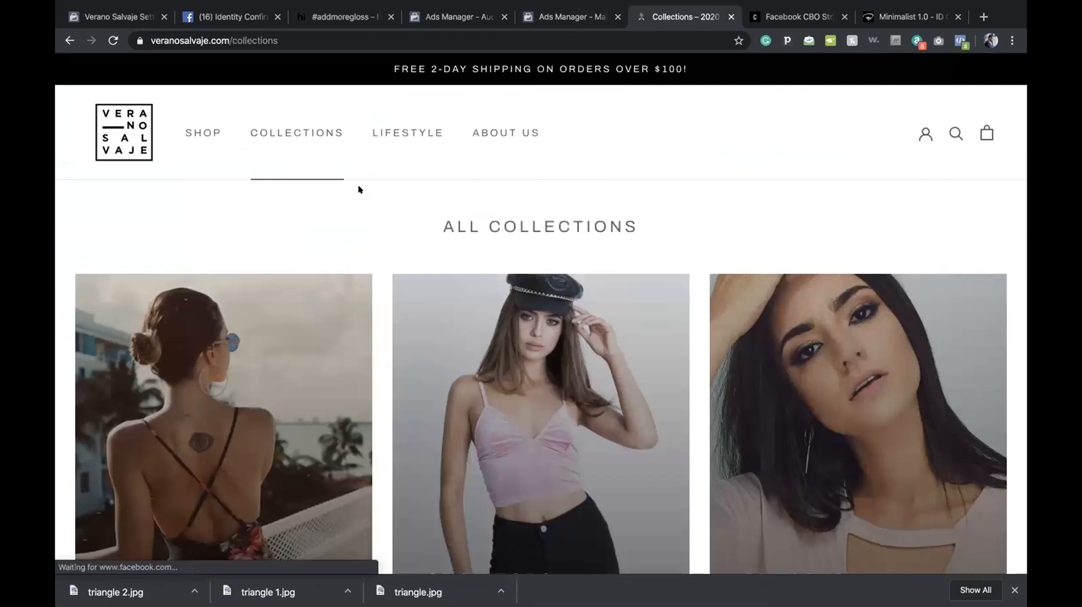
scroll(384, 201, down, 5)
scroll(383, 202, up, 4)
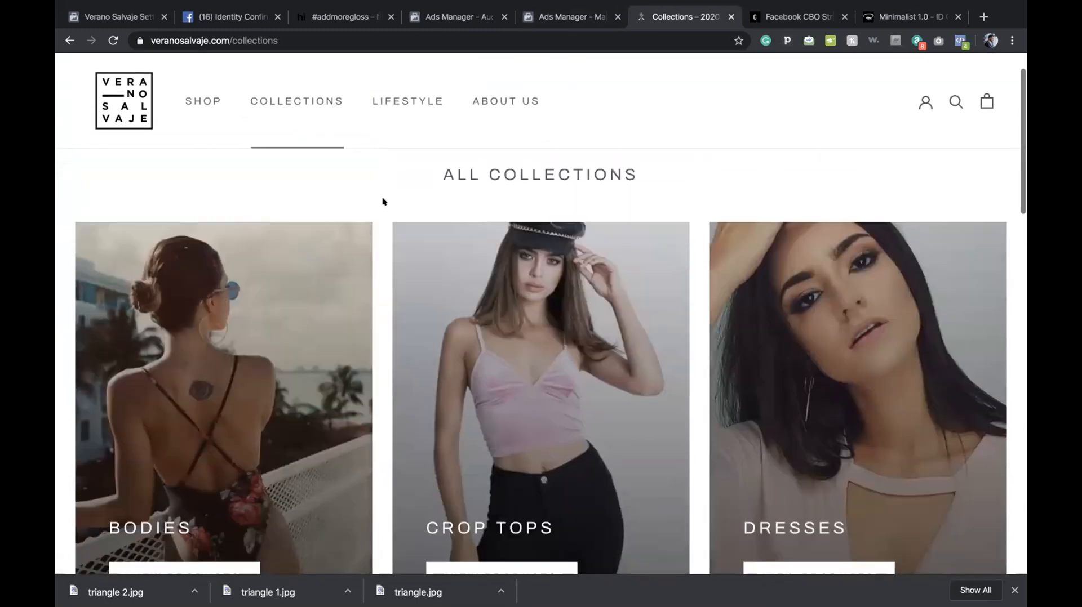
scroll(383, 201, up, 1)
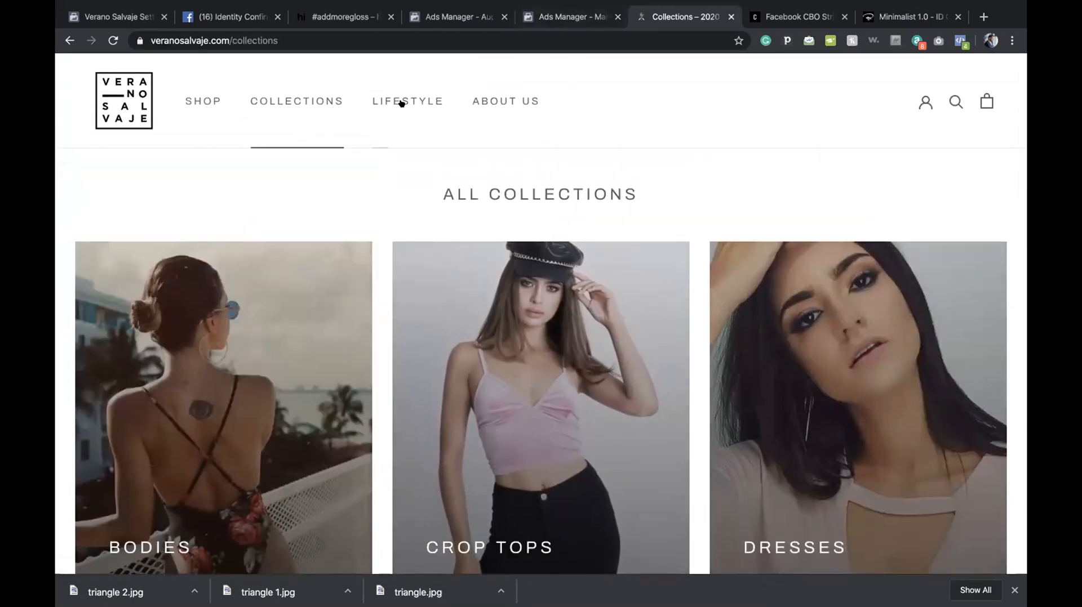
click(528, 102)
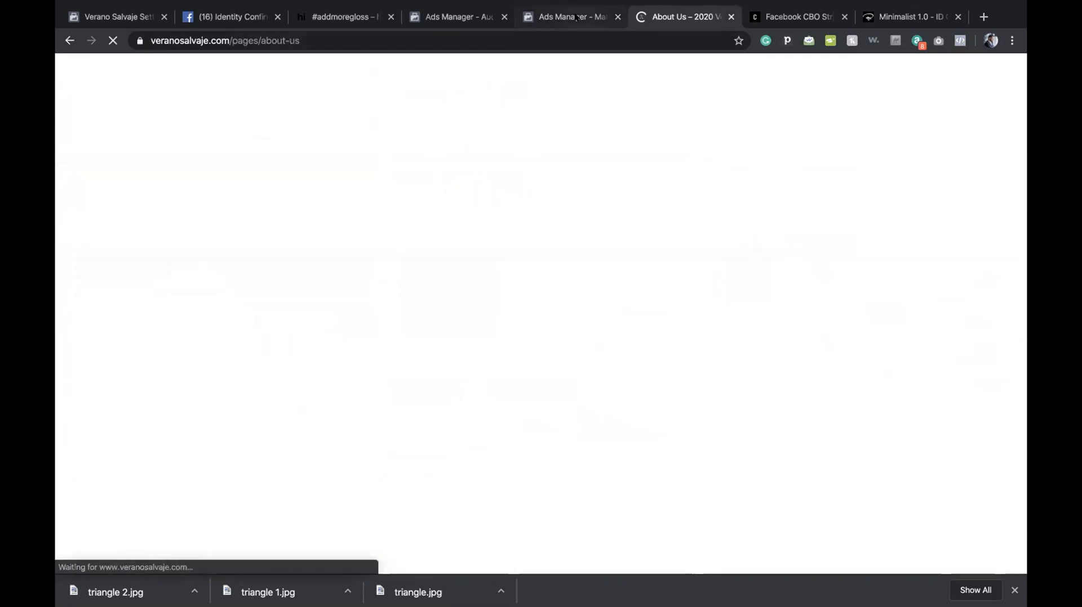
Back in Ads Manager, change the duplicated "Be Wild! Rock your body!" ad's format to Single Image or Video.
click(576, 18)
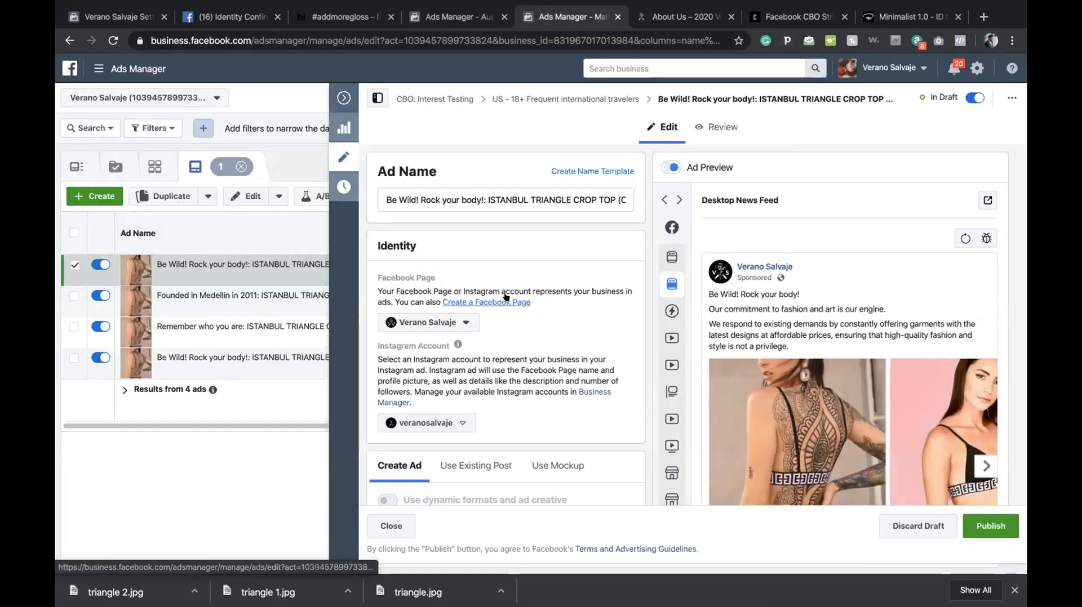
scroll(506, 297, down, 5)
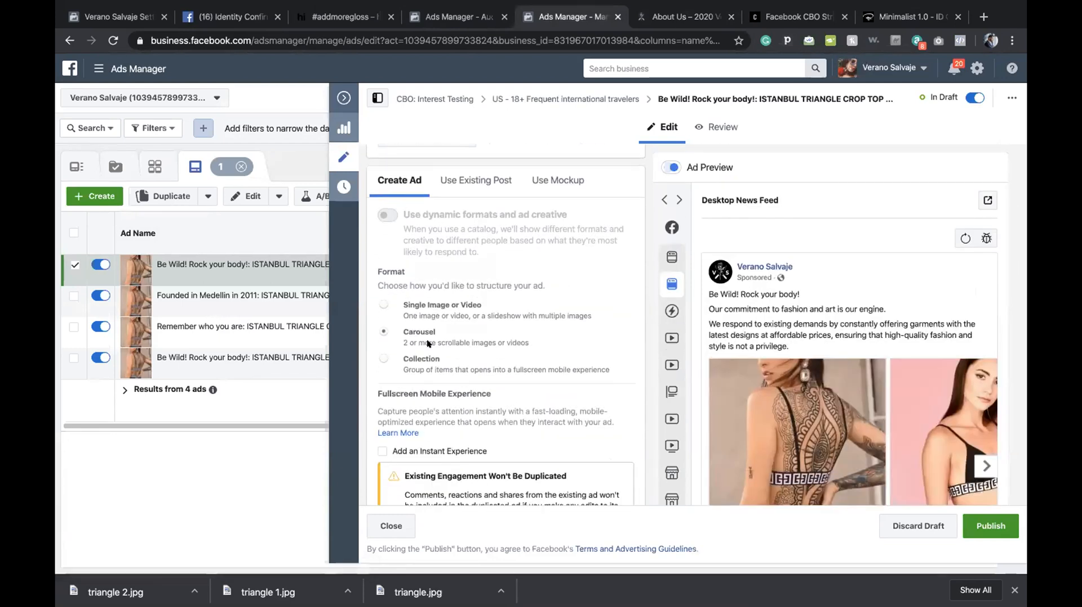
click(442, 307)
scroll(470, 338, down, 4)
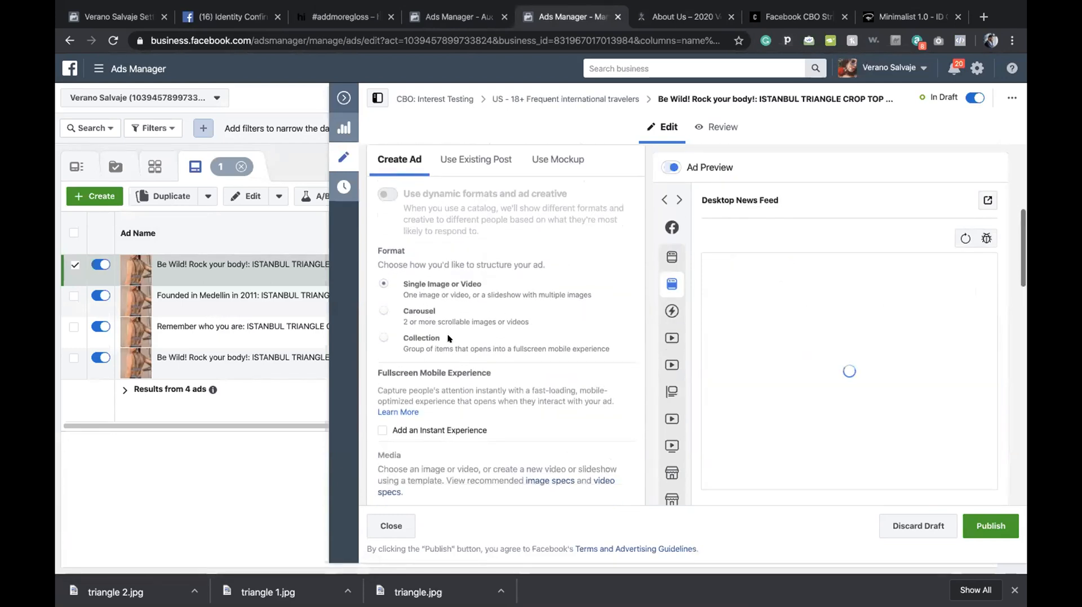
Add triangle.jpg from the account images as the ad's image.
click(440, 297)
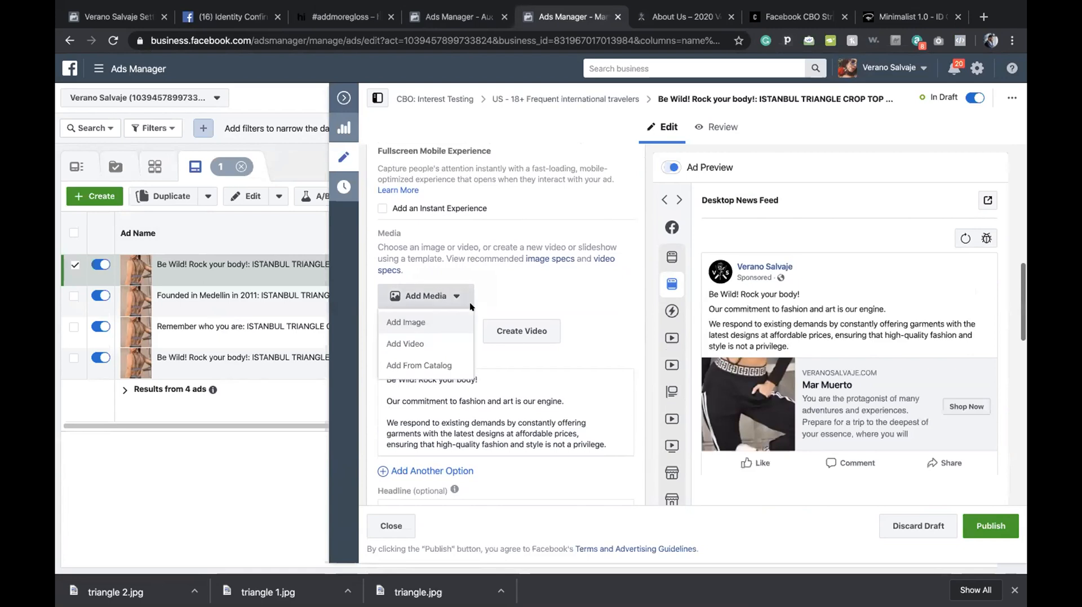
click(424, 322)
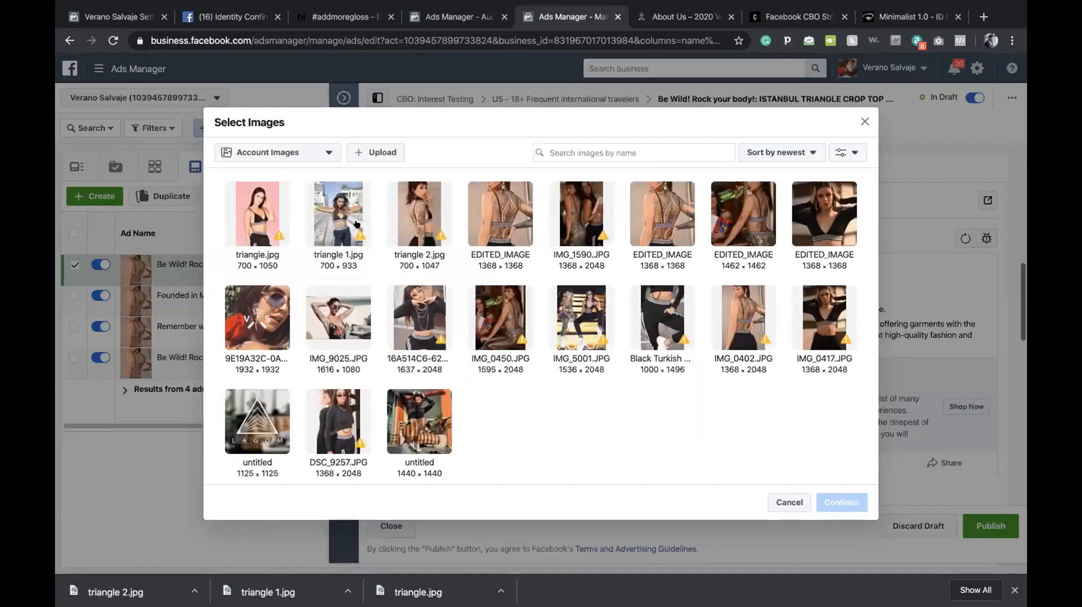
click(259, 213)
click(833, 496)
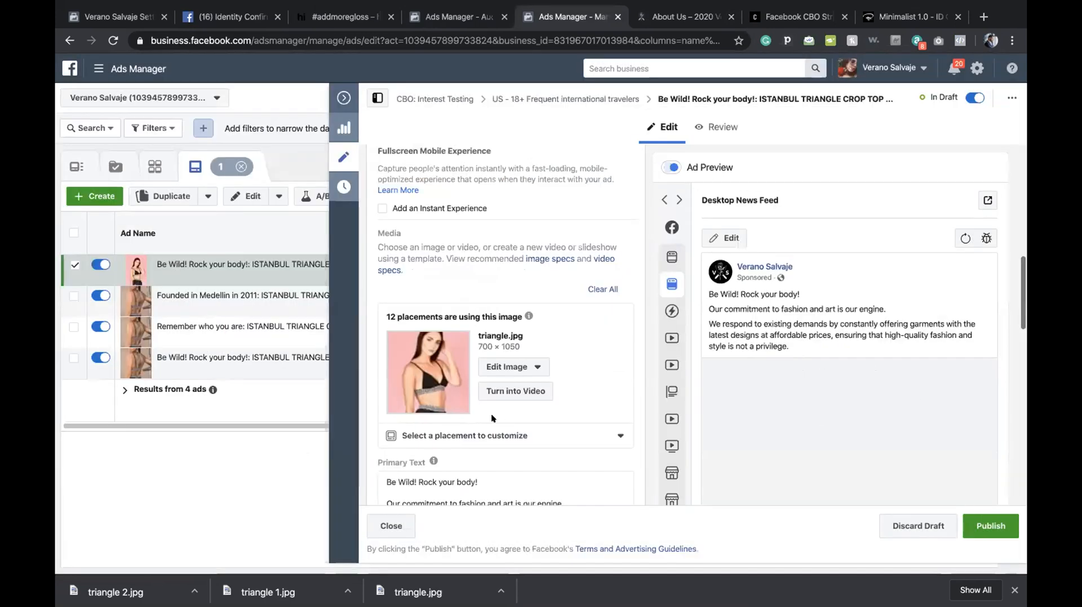
Review the ad preview with the new image and open the crop options for triangle.jpg.
click(510, 366)
scroll(864, 411, down, 2)
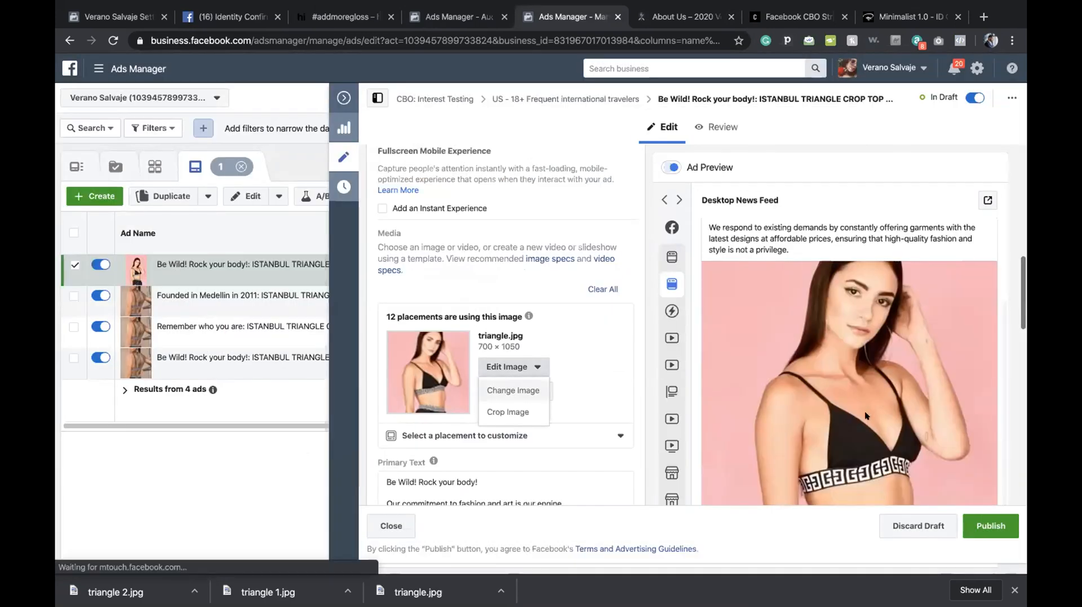
scroll(864, 412, down, 4)
scroll(509, 357, down, 2)
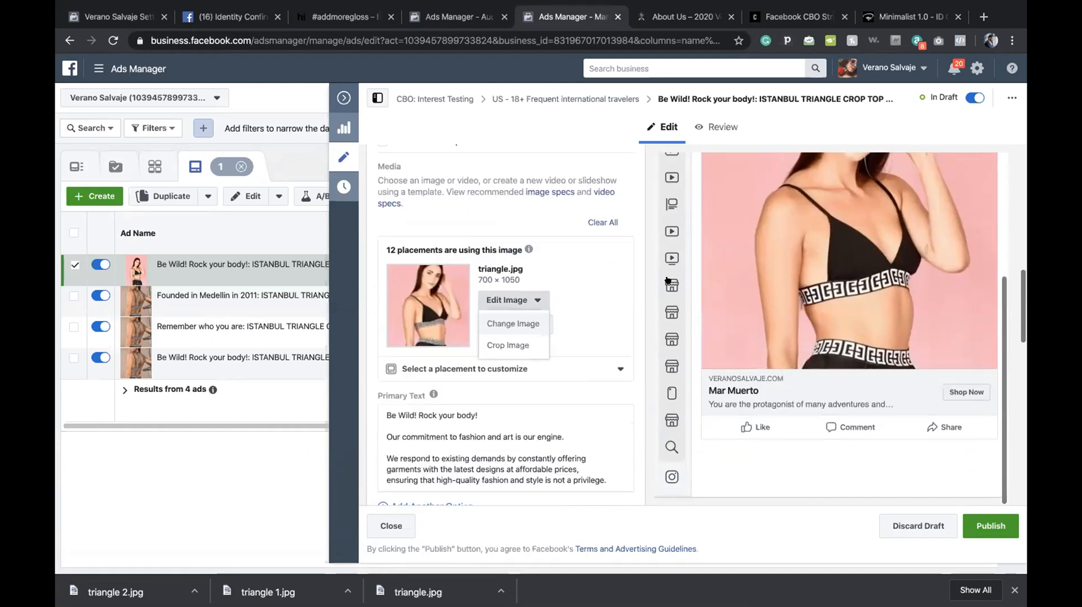
click(505, 332)
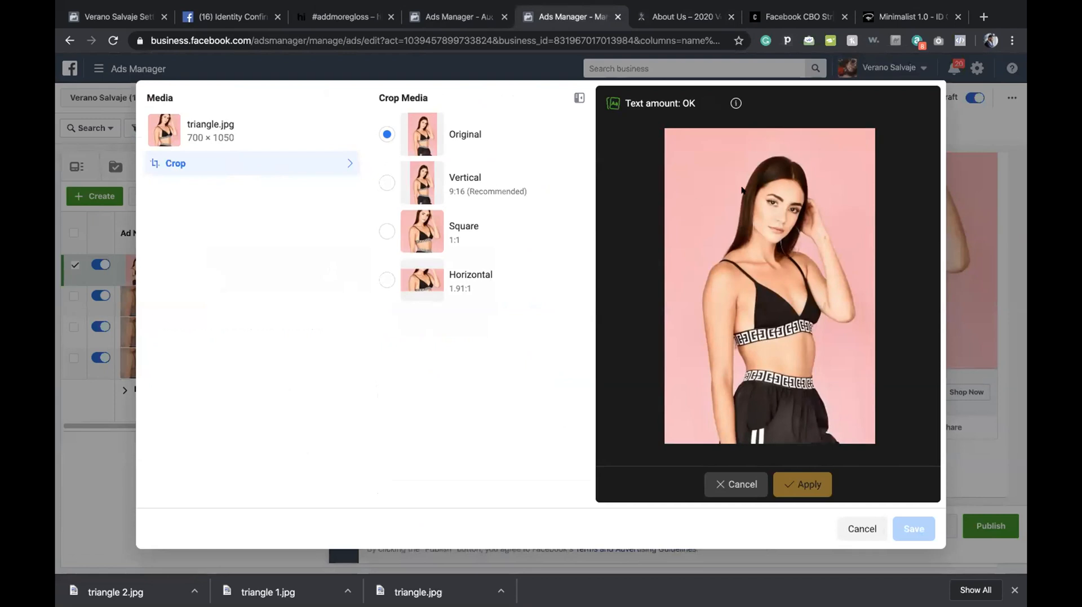
click(261, 163)
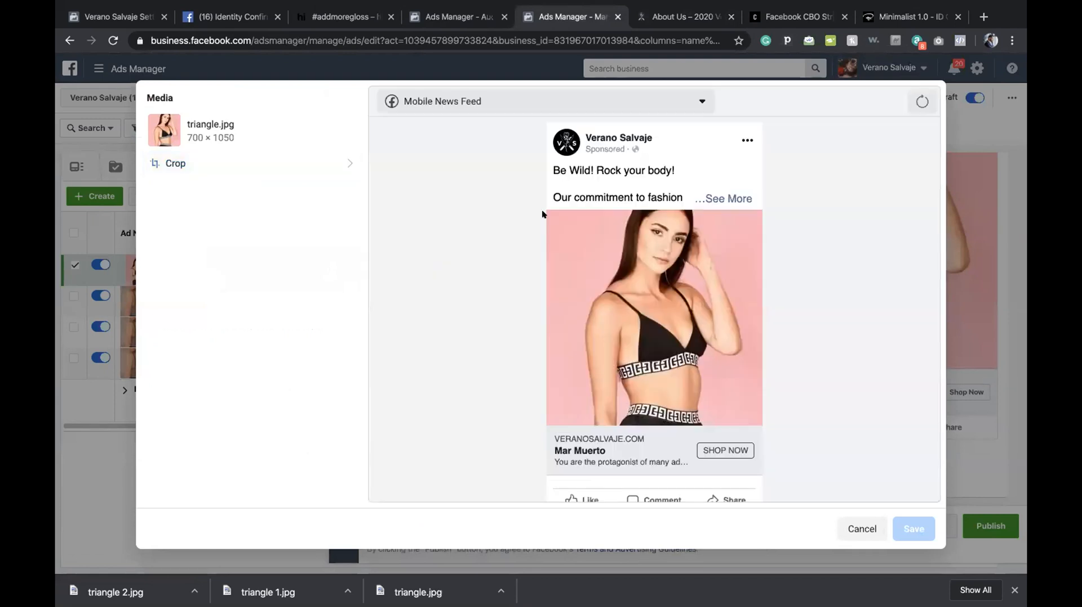
click(312, 169)
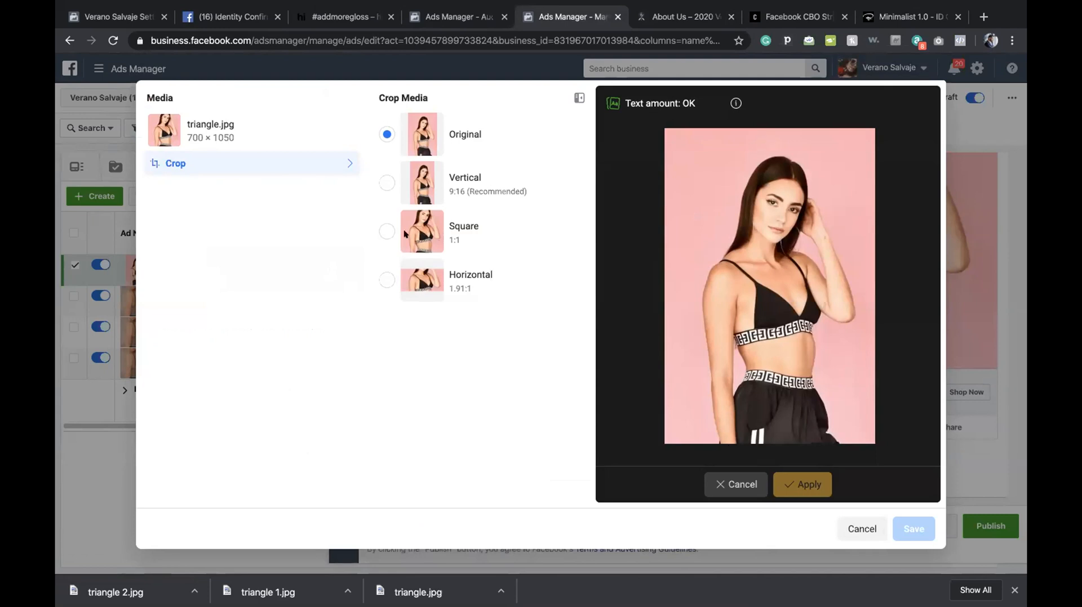
Crop triangle.jpg to Square 1:1, framed to include the model's whole head, and save the cropped image.
click(387, 232)
drag(735, 312, 734, 270)
click(797, 485)
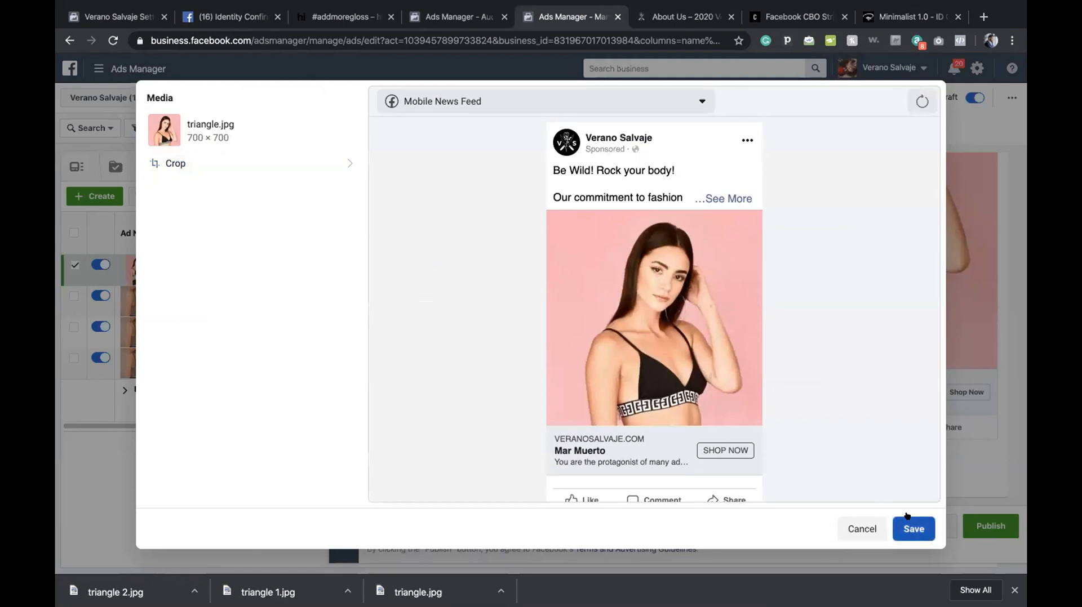
click(914, 517)
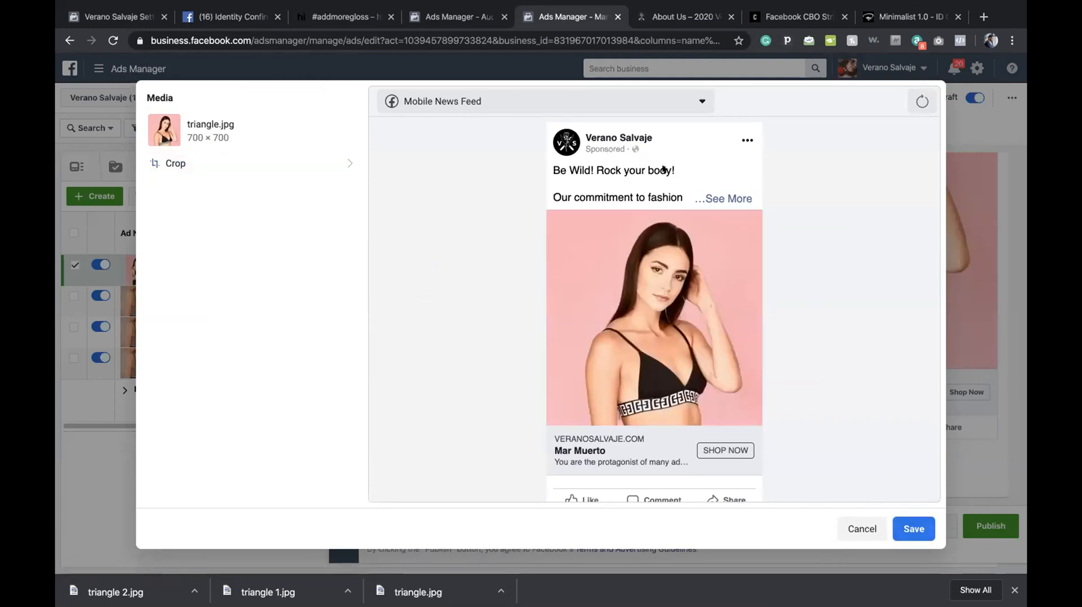
click(896, 521)
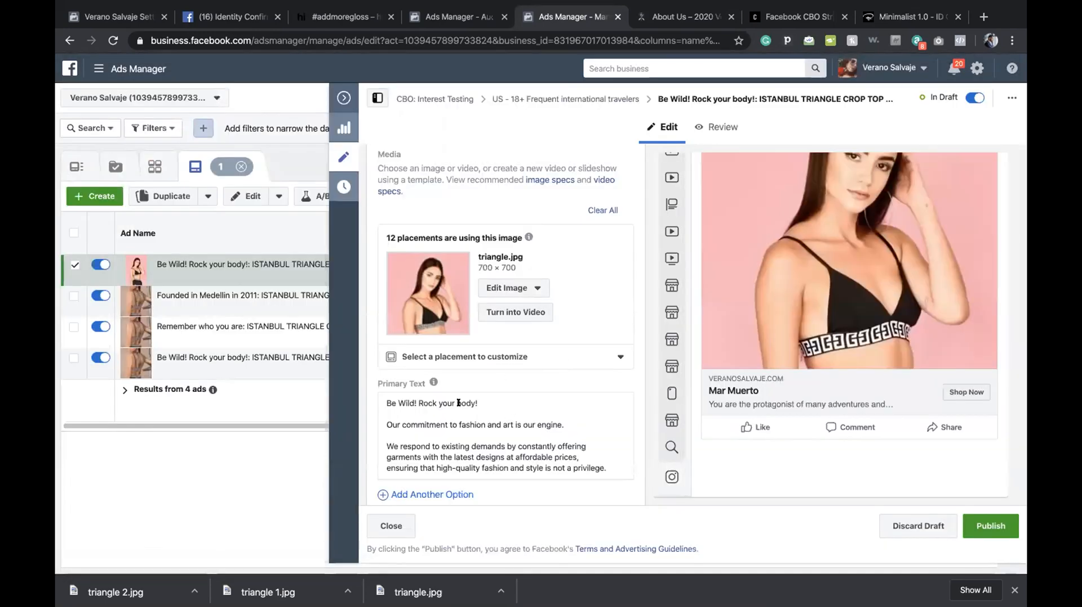
Copy "Beauty is in the attitude and the attitude is in the head." from the About Us page into the ad's description, leaving the headline empty.
scroll(473, 403, down, 3)
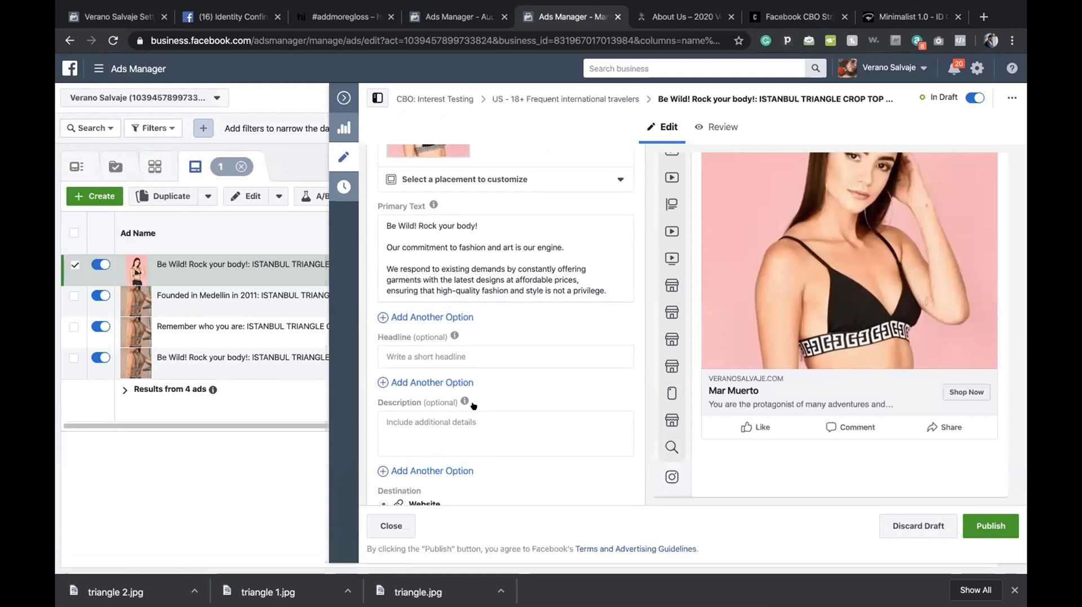
click(440, 354)
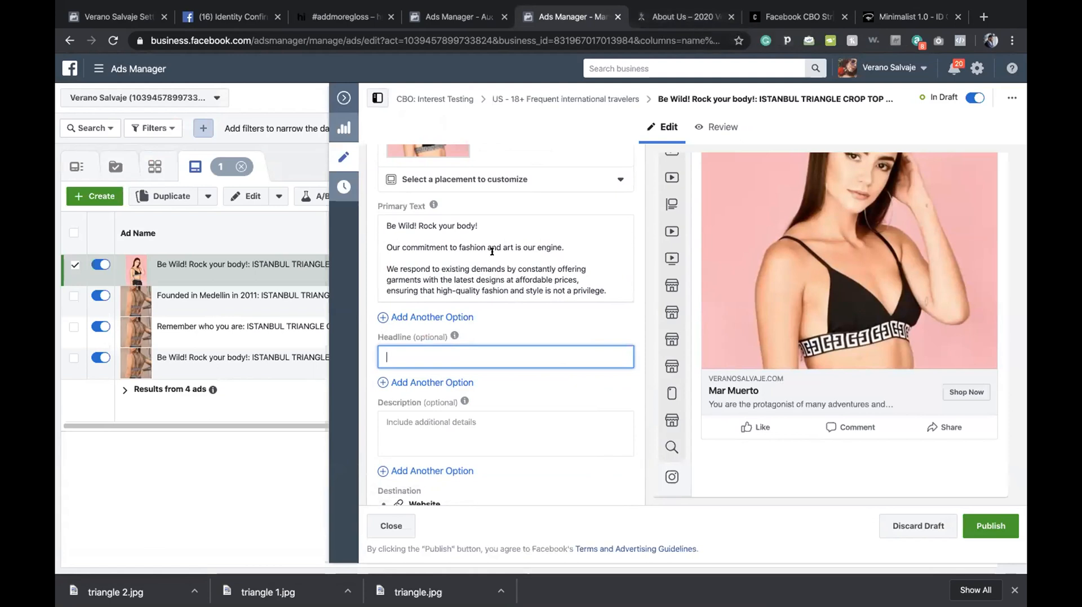
click(661, 18)
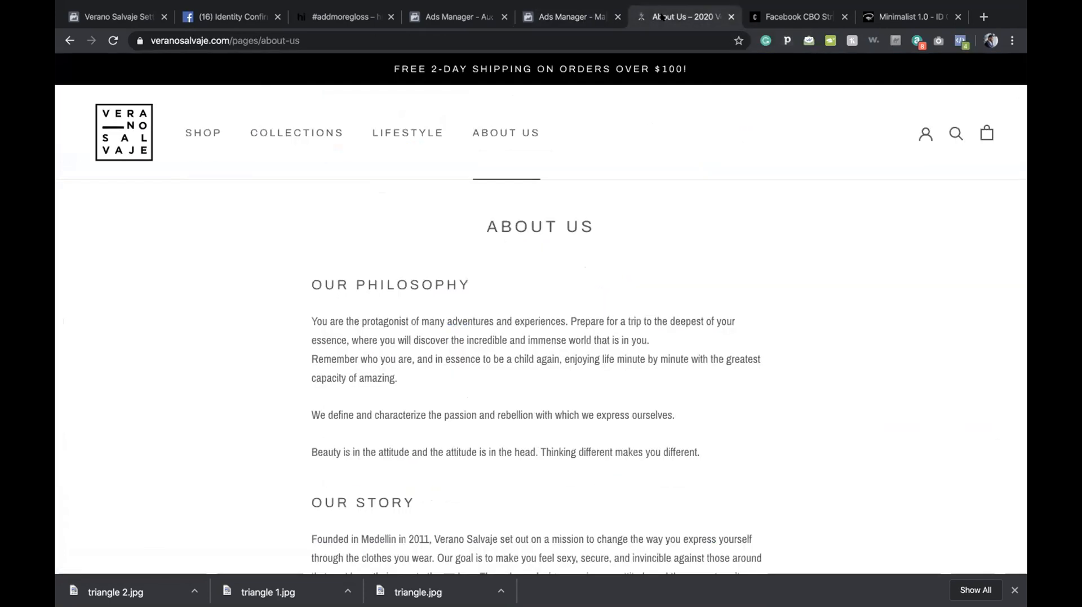
scroll(404, 280, down, 3)
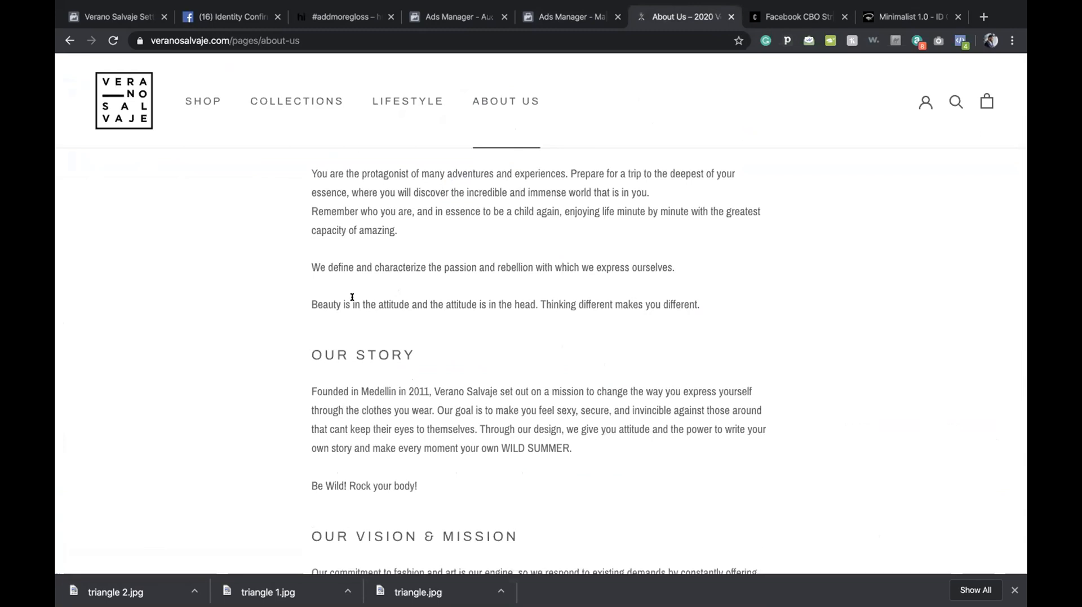
scroll(373, 296, down, 1)
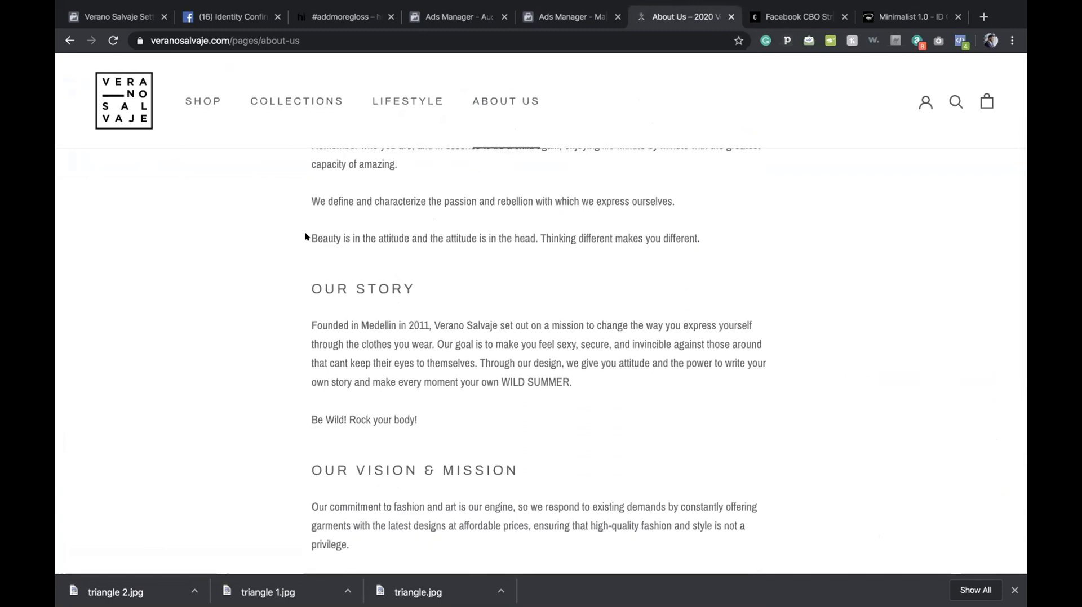
drag(306, 236, 532, 236)
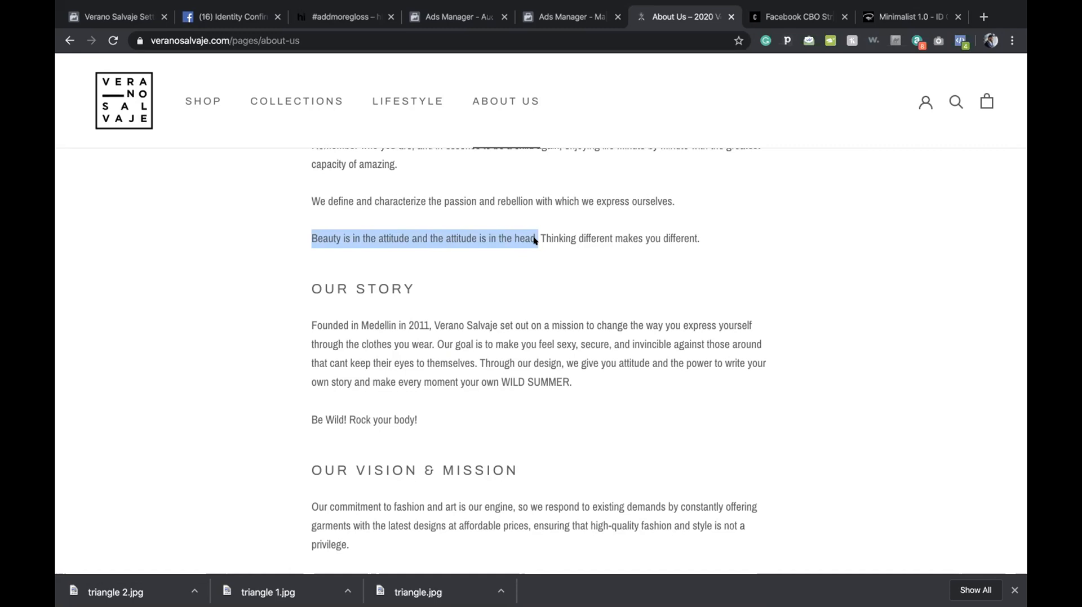
click(558, 16)
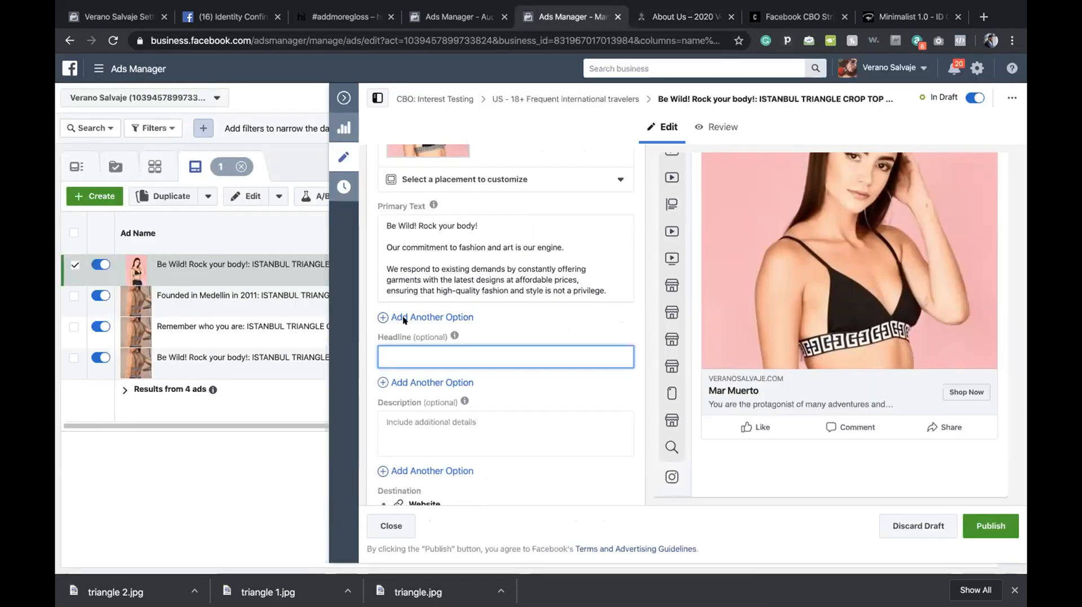
click(446, 421)
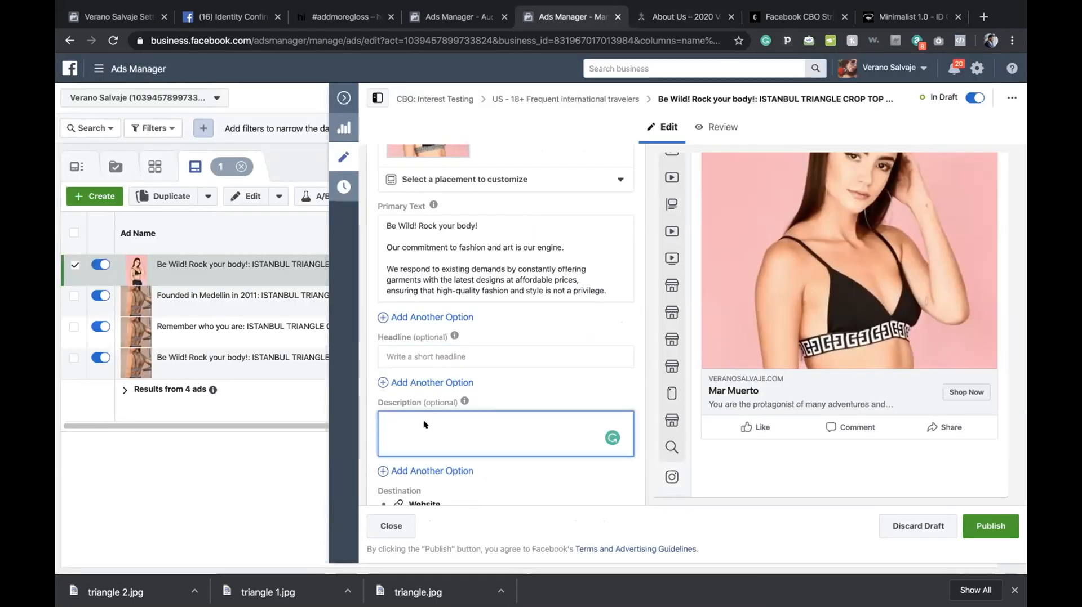
text(Beauty is in the attitude and the attitude is in the head.)
click(423, 350)
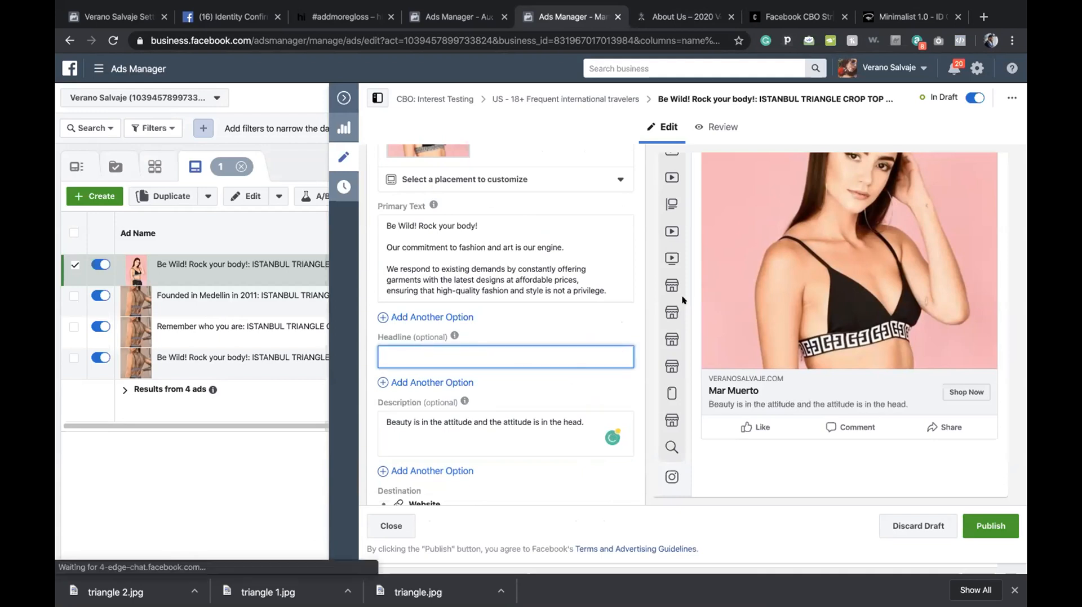
key(Tab)
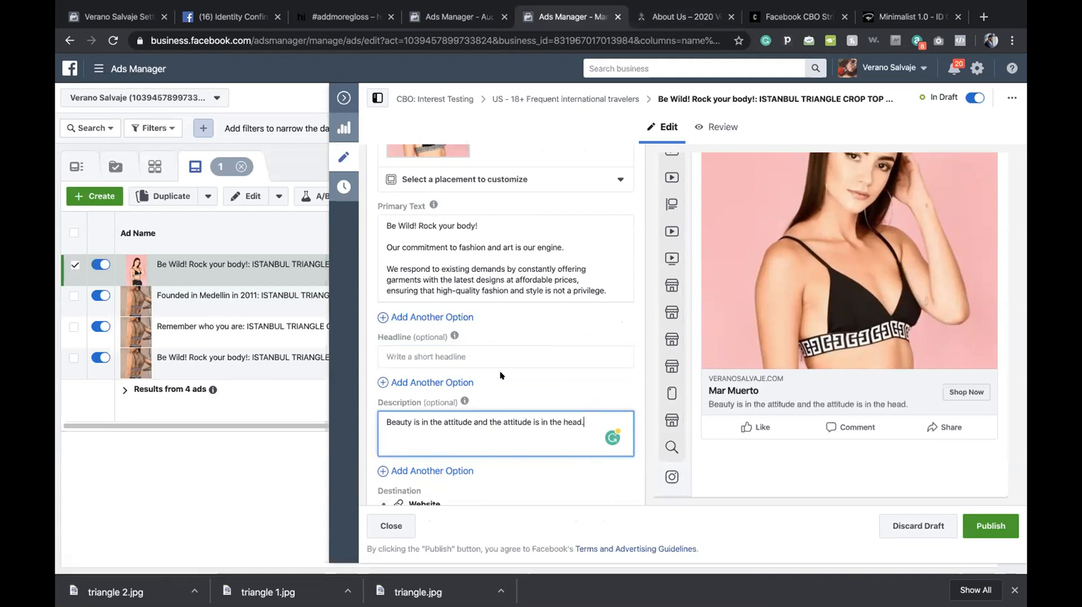
Switch to the Verano Salvaje store site and open its page of all collections.
click(683, 18)
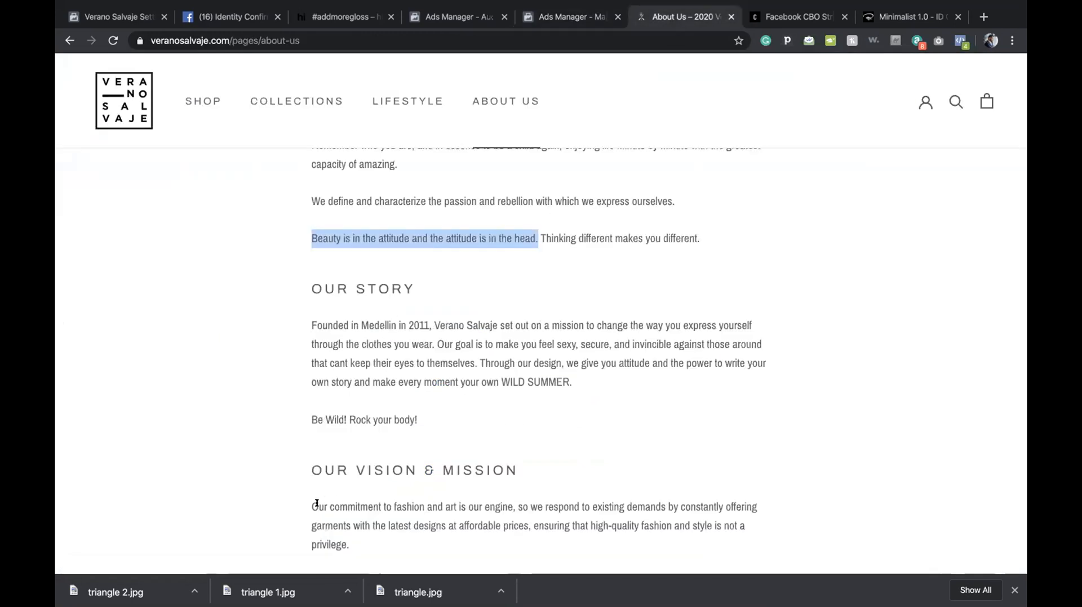
scroll(329, 497, up, 4)
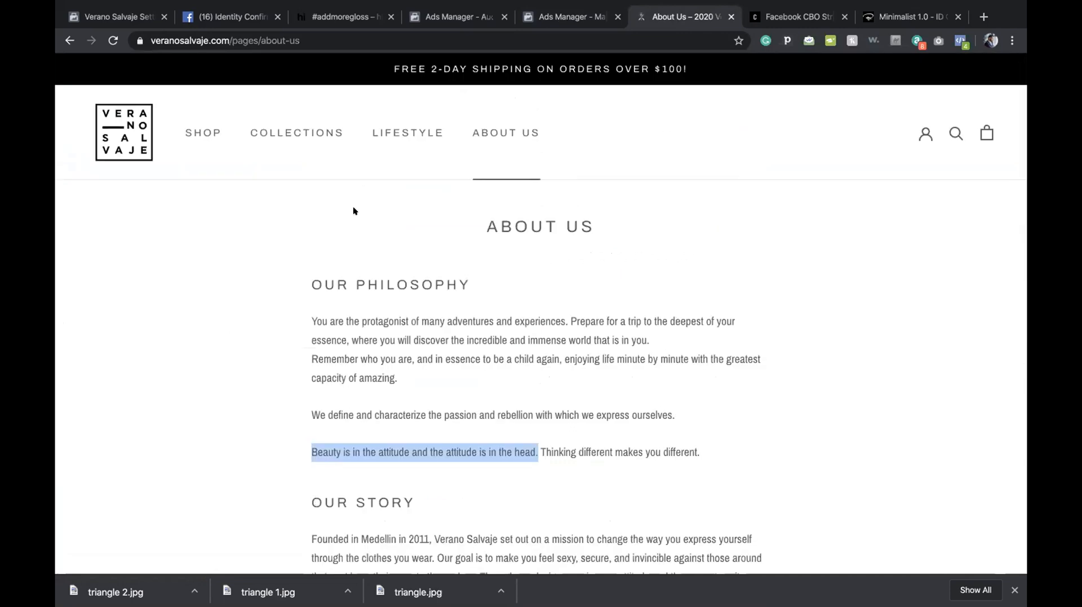
click(382, 135)
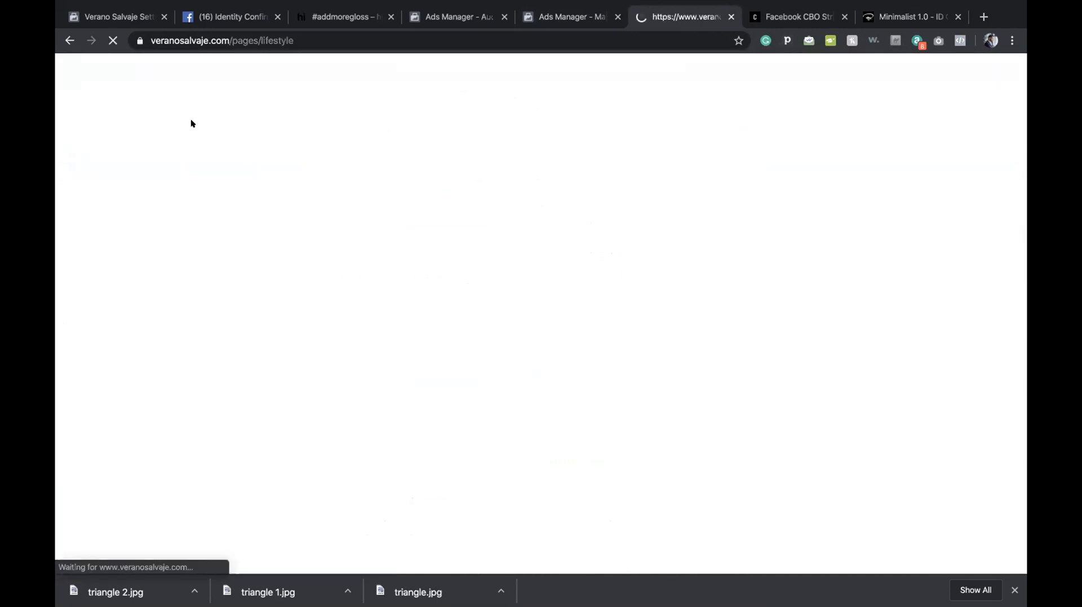
click(70, 40)
click(195, 118)
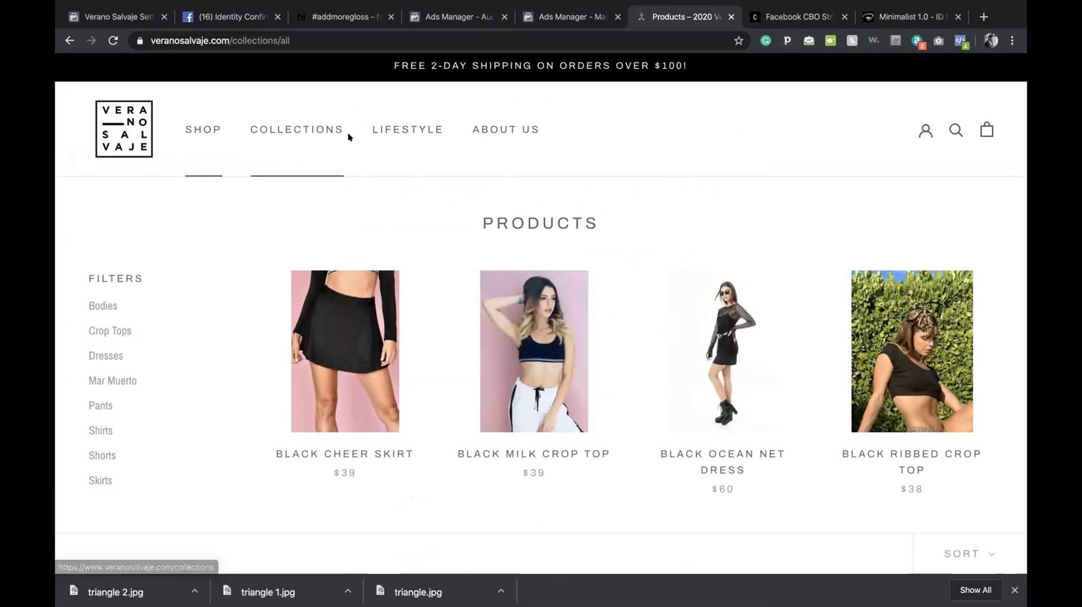
click(313, 130)
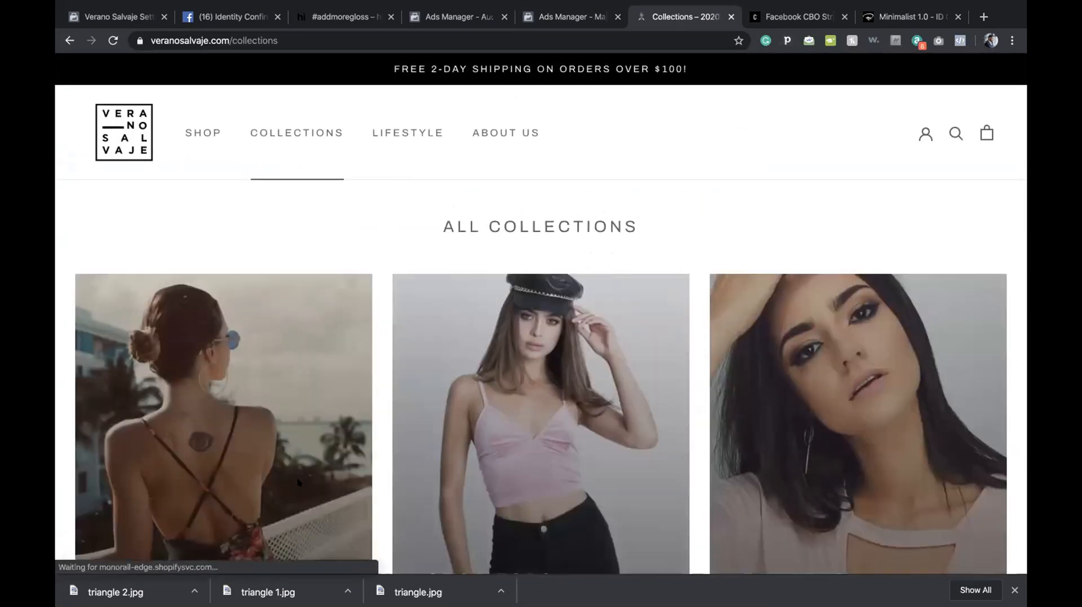
Open the Instanbul Triangle Crop Top product page from the Mar Muerto collection.
scroll(489, 351, down, 9)
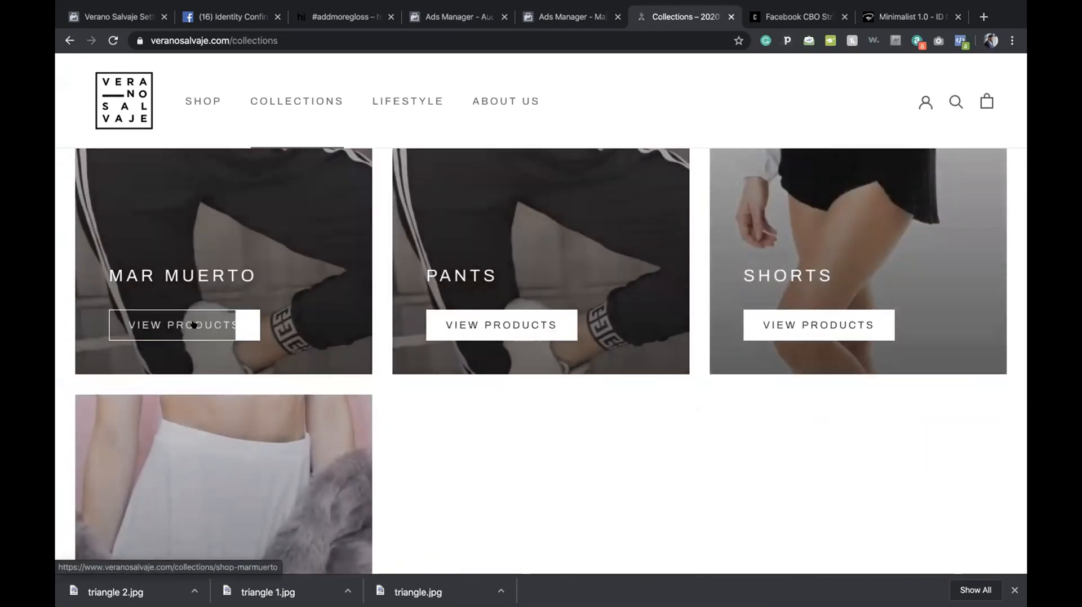
click(236, 325)
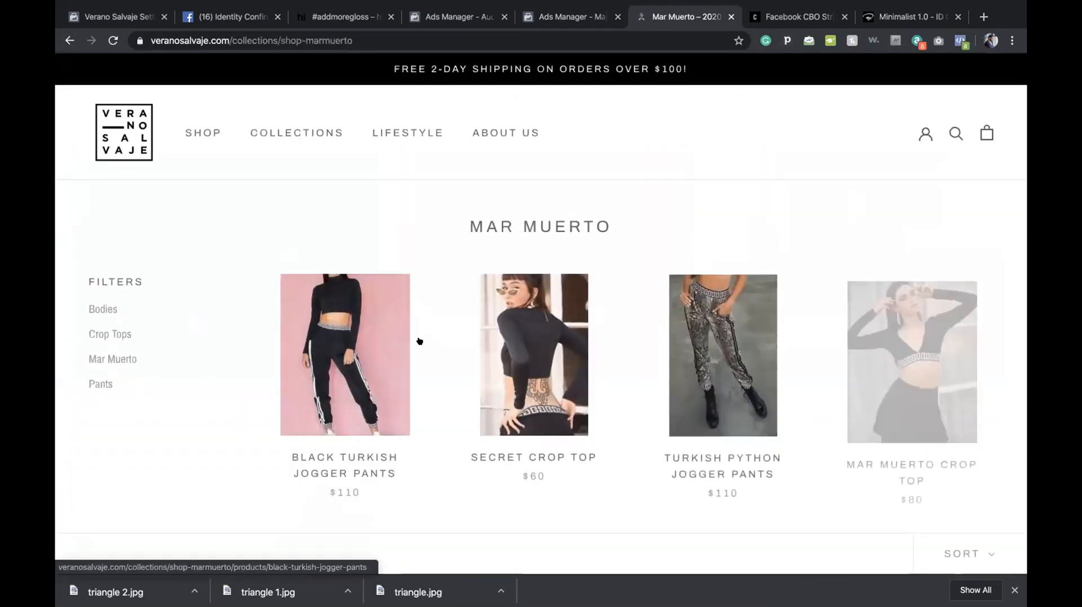
scroll(419, 341, down, 1)
scroll(419, 341, down, 3)
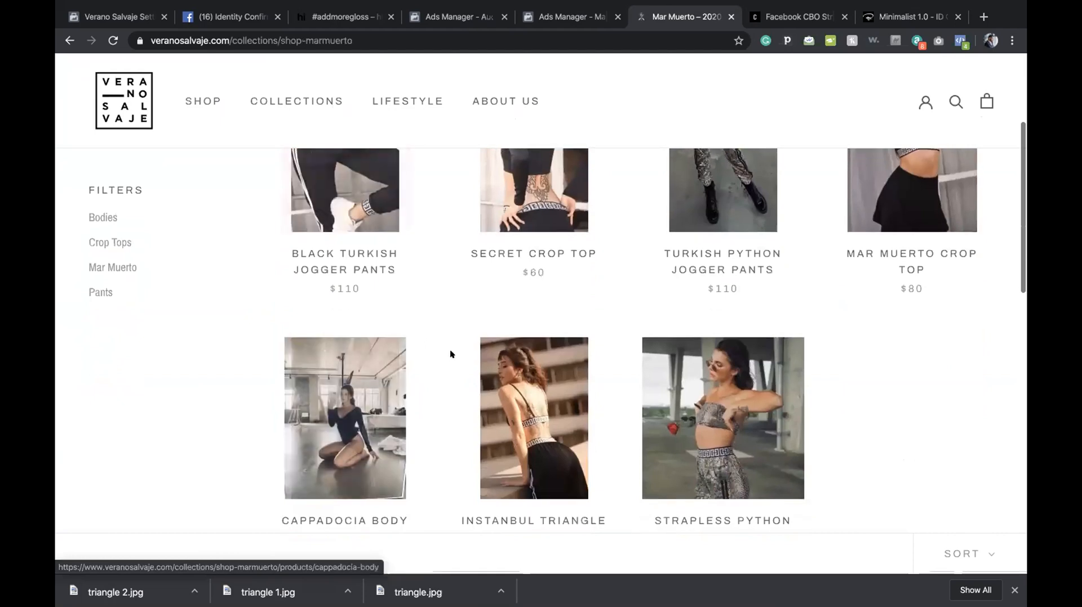
click(518, 410)
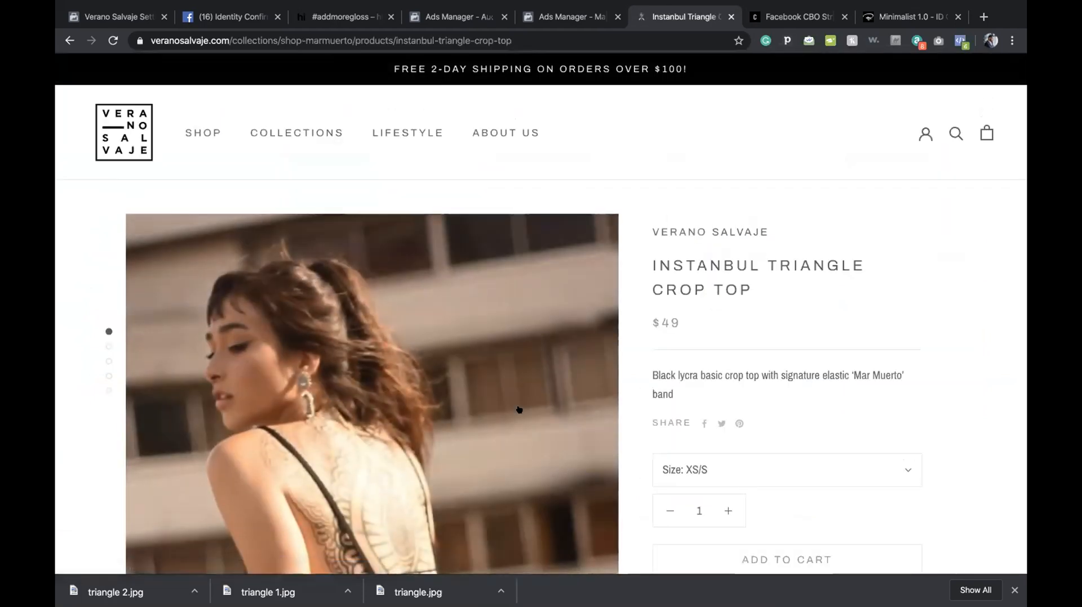
Copy the product title into the ad's headline in Ads Manager and correct its spelling to "ISTANBUL TRIANGLE CROP TOP".
scroll(519, 410, down, 2)
drag(753, 192, 653, 166)
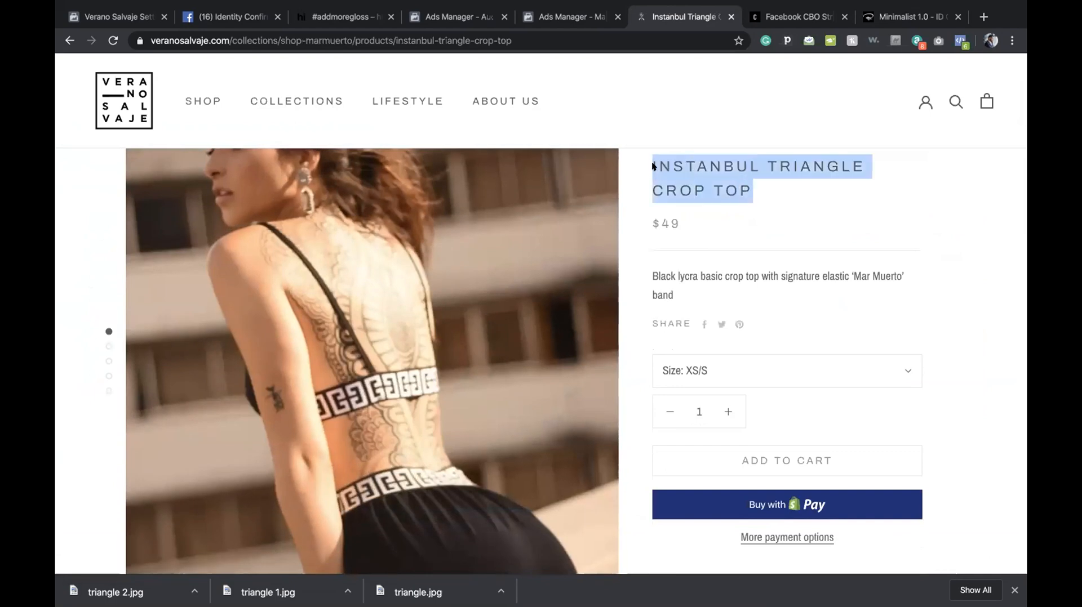
drag(753, 191, 653, 157)
click(538, 18)
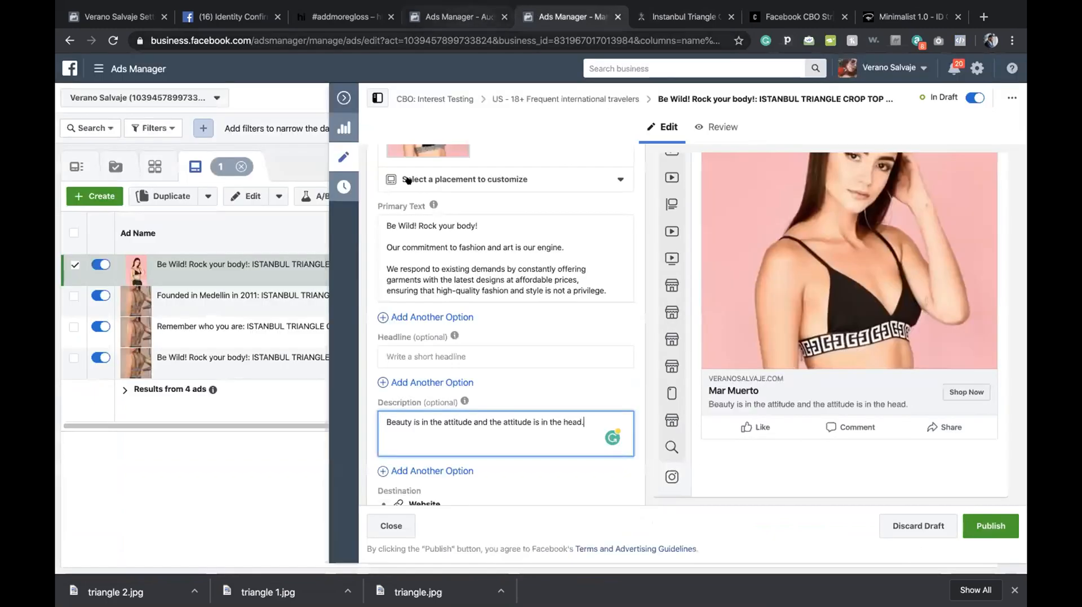
click(480, 352)
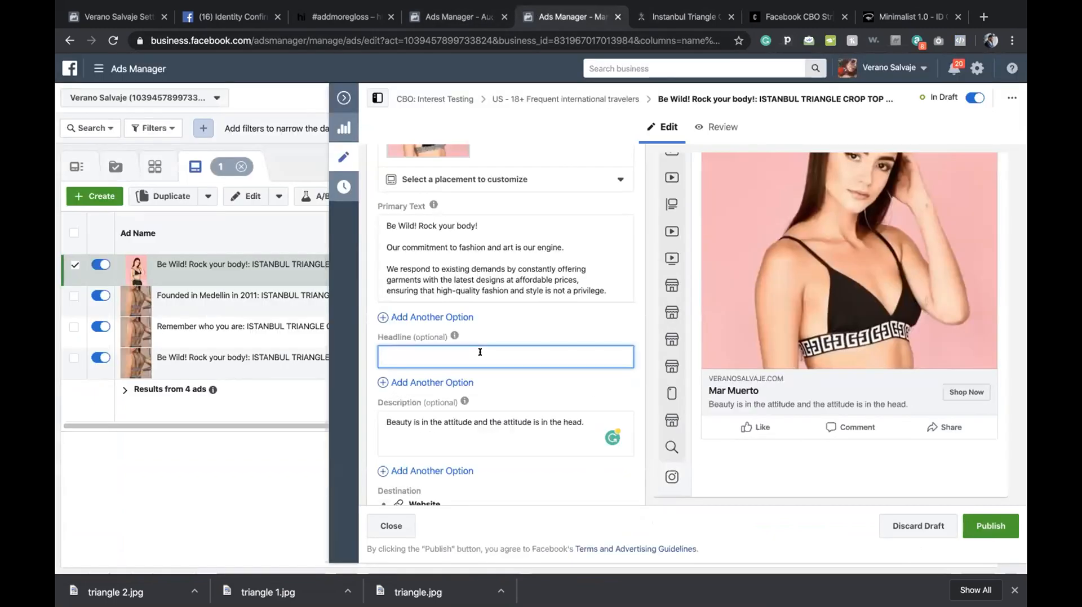
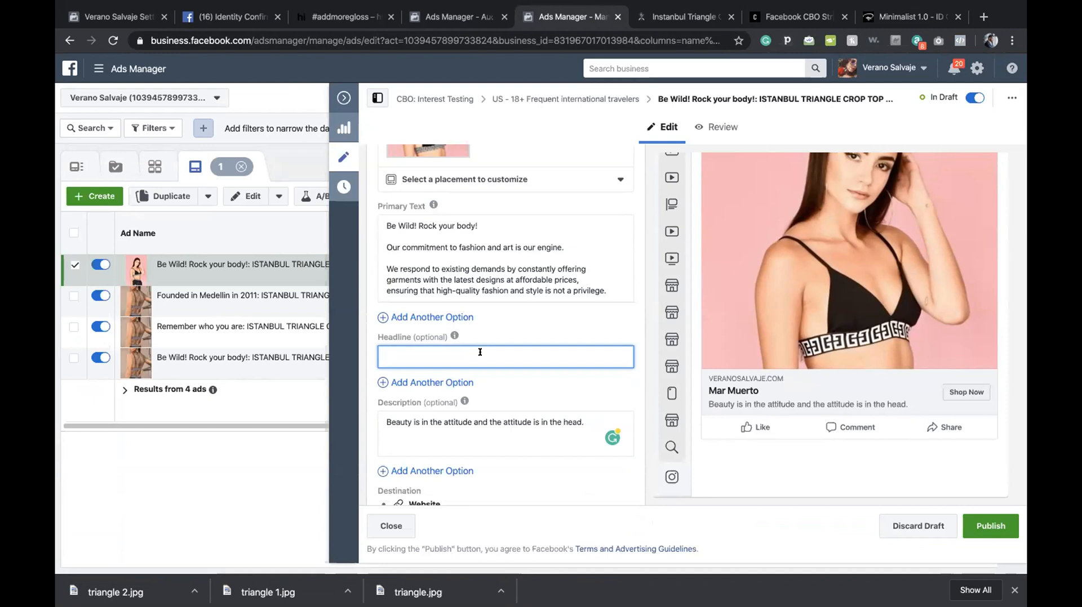
text(INSTANBUL TRIANGLE CROP TOP)
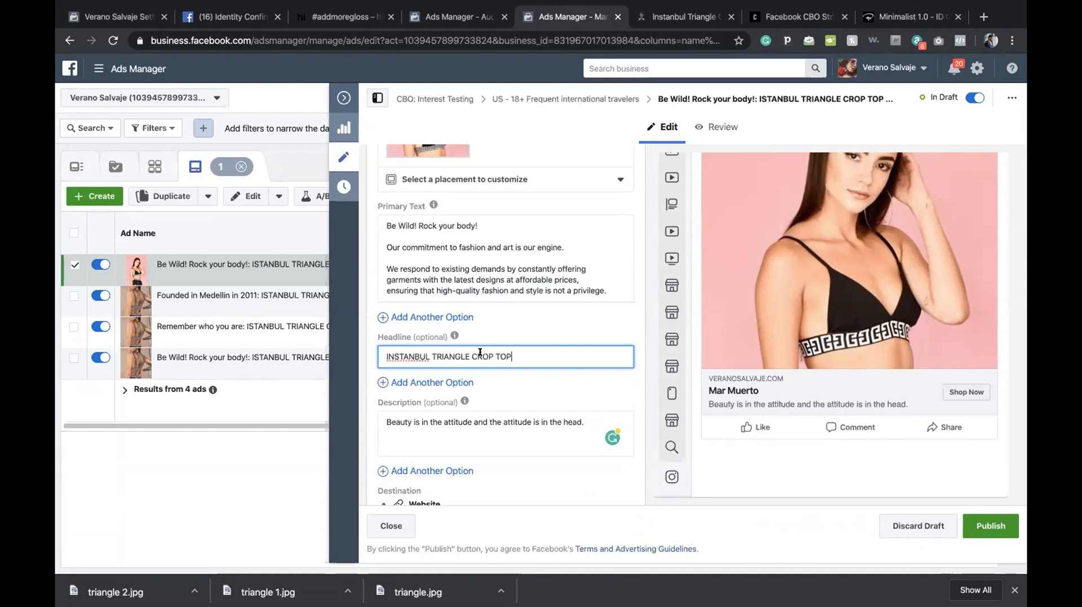
right_click(414, 355)
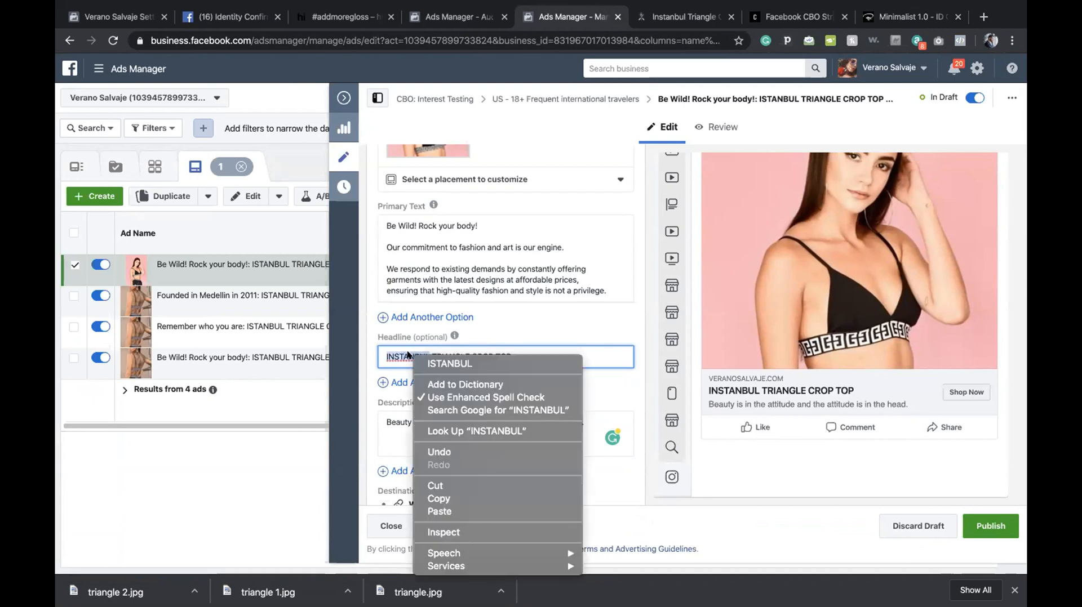
click(437, 362)
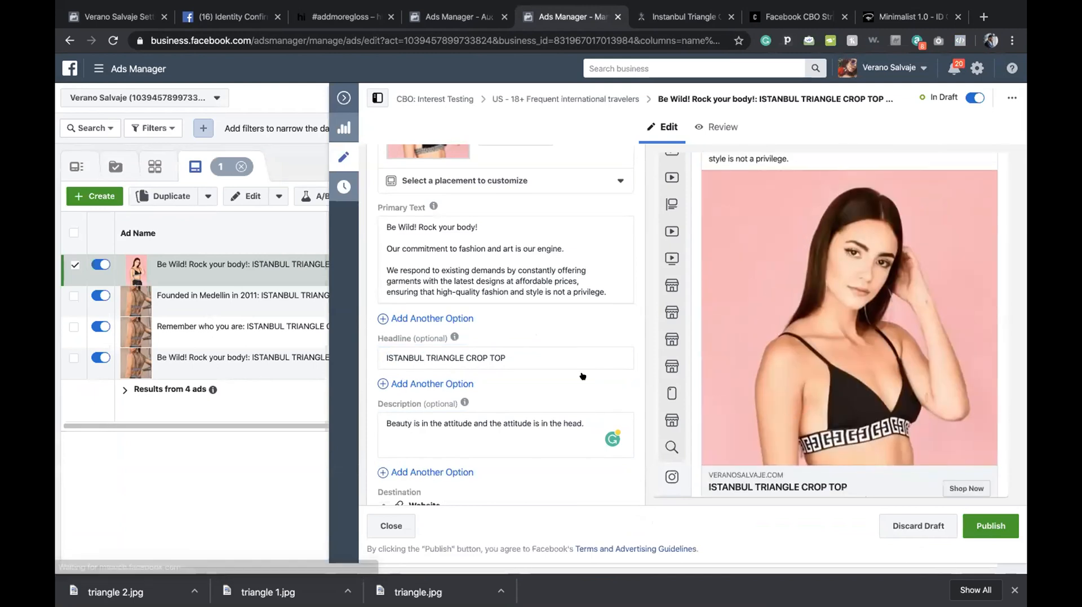
Replace the all-caps headline with "Istanbul" in normal capitalization.
scroll(774, 396, down, 3)
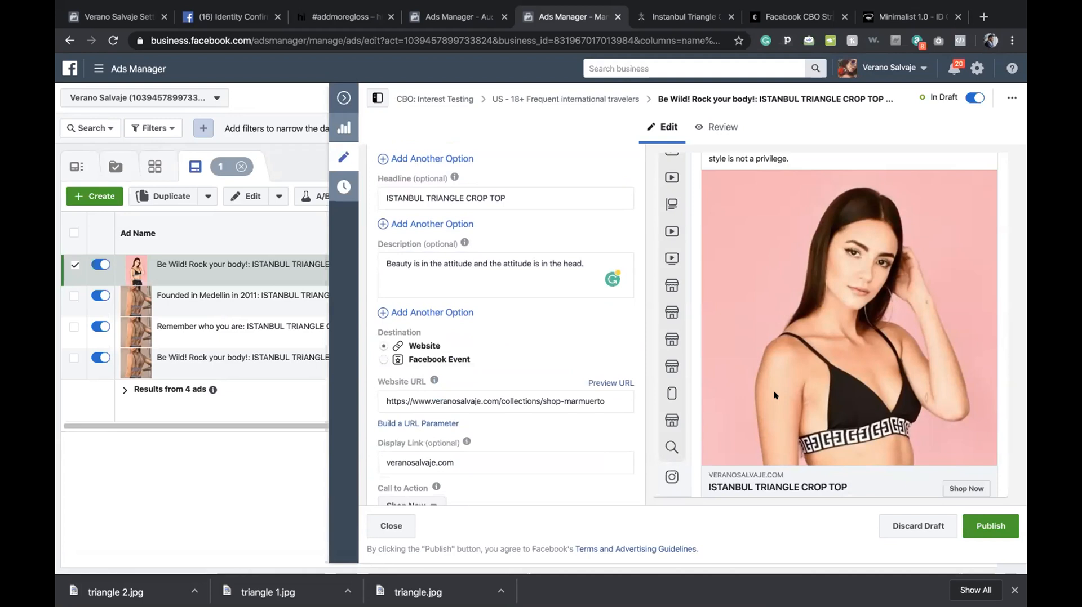
scroll(511, 290, up, 3)
drag(510, 372, 381, 373)
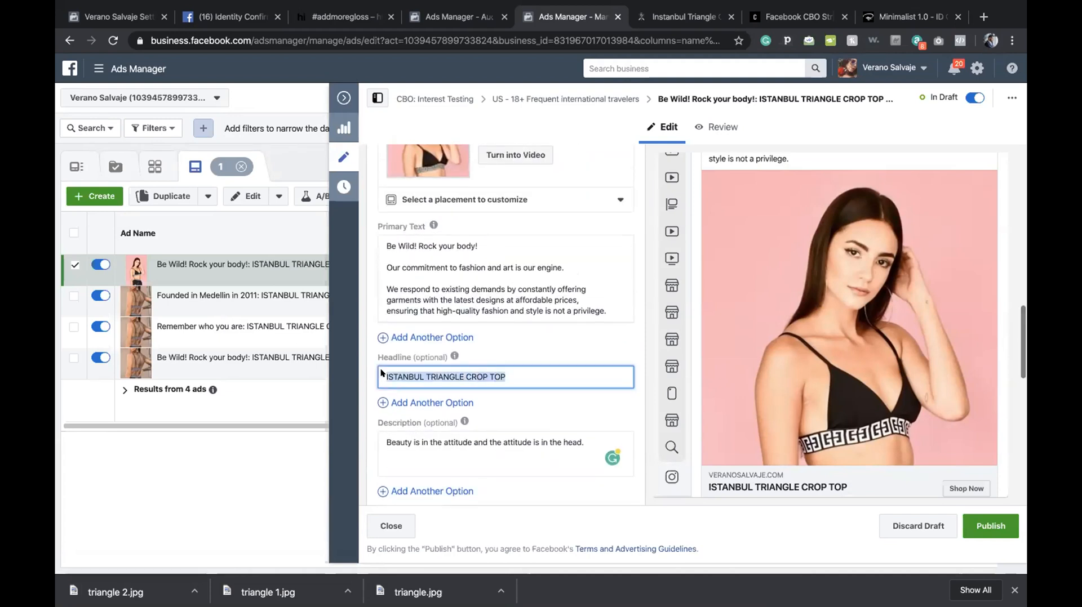
text(Istan)
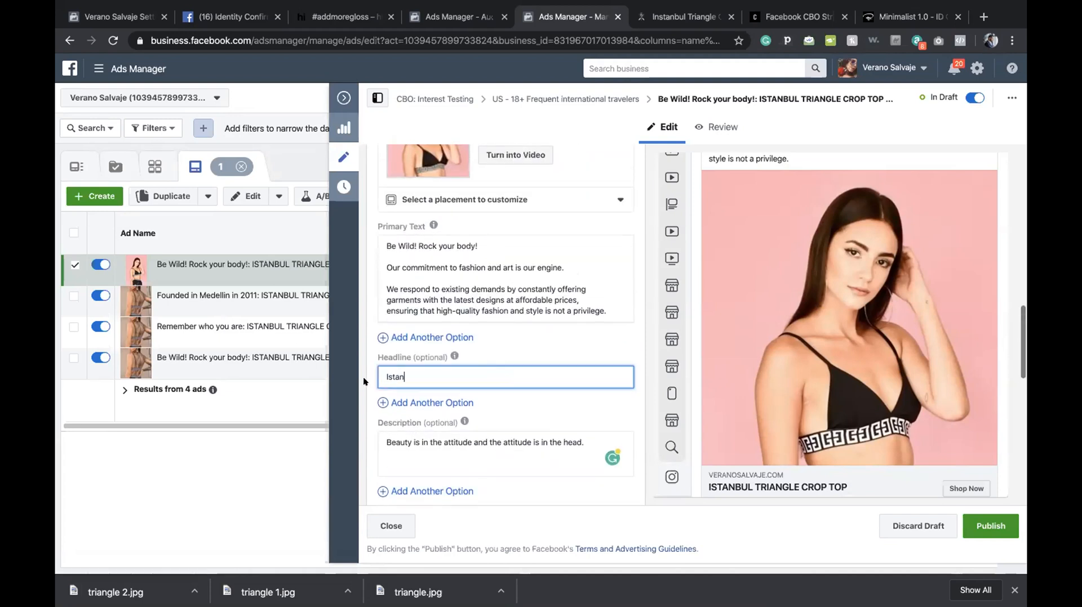
text(dbul)
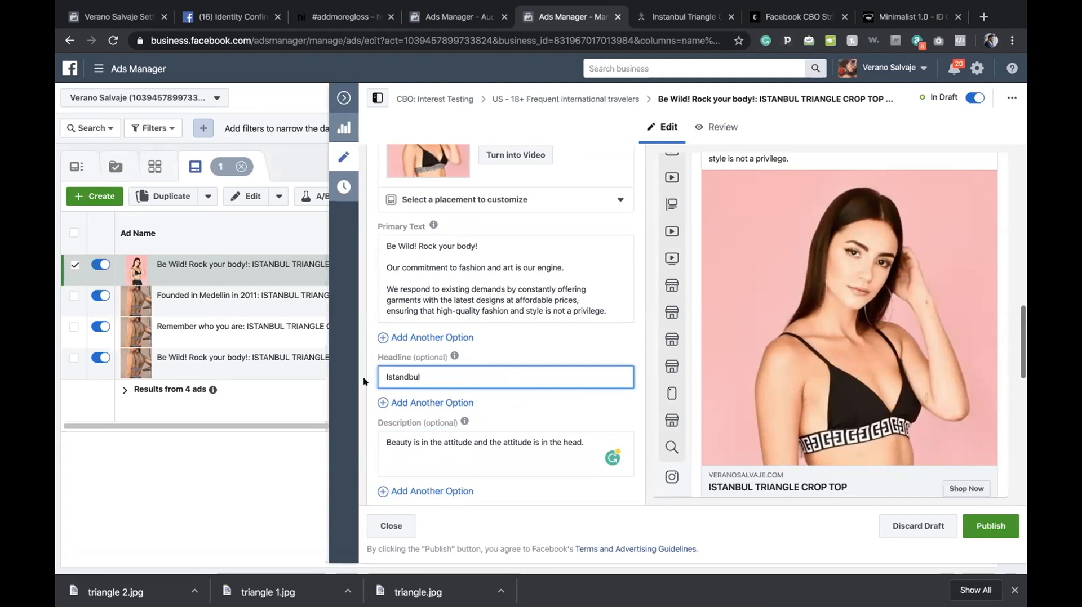
key(BackSpace)
key(BackSpace)
key(BackSpace)
key(BackSpace)
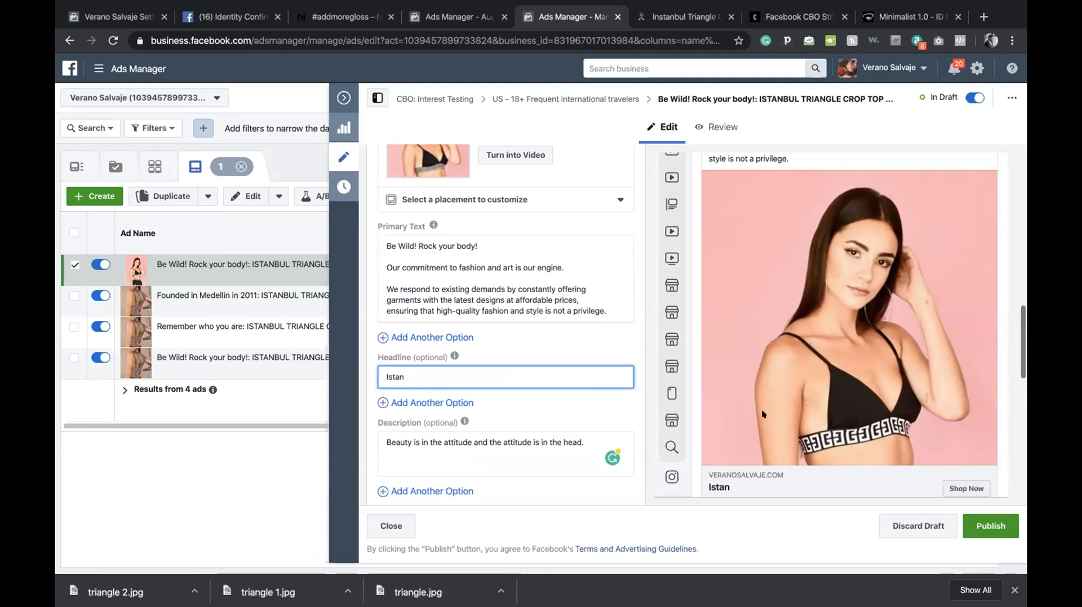
scroll(763, 415, down, 1)
scroll(620, 363, down, 2)
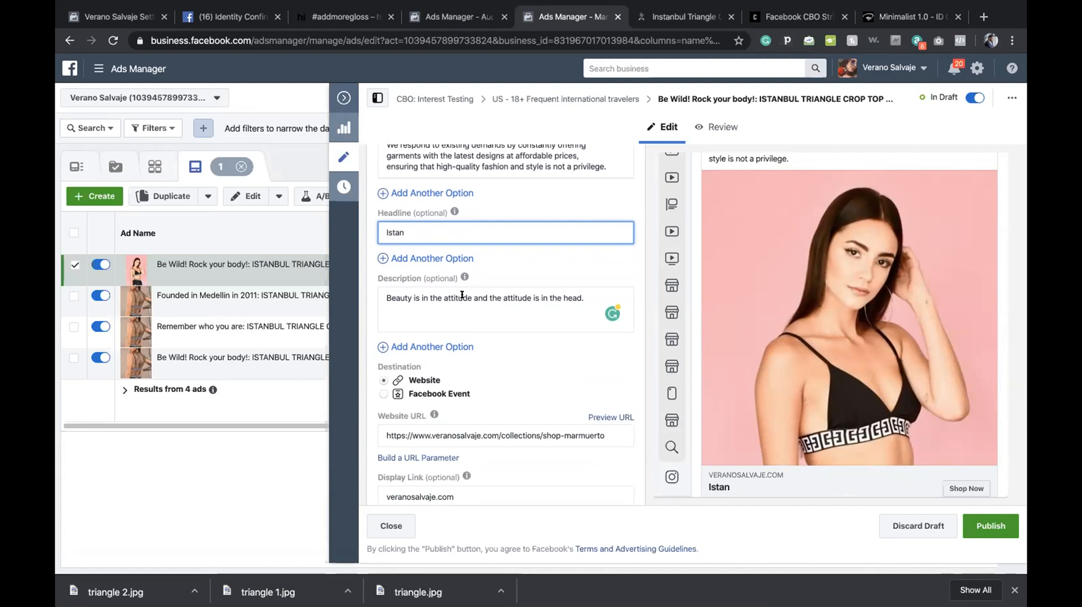
scroll(457, 254, up, 2)
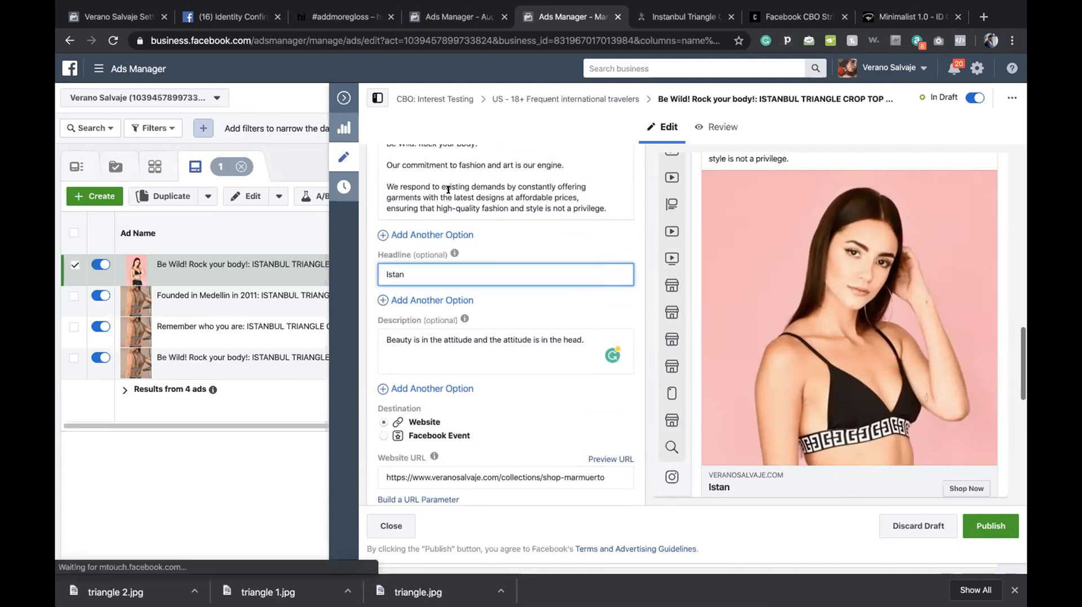
scroll(448, 190, up, 4)
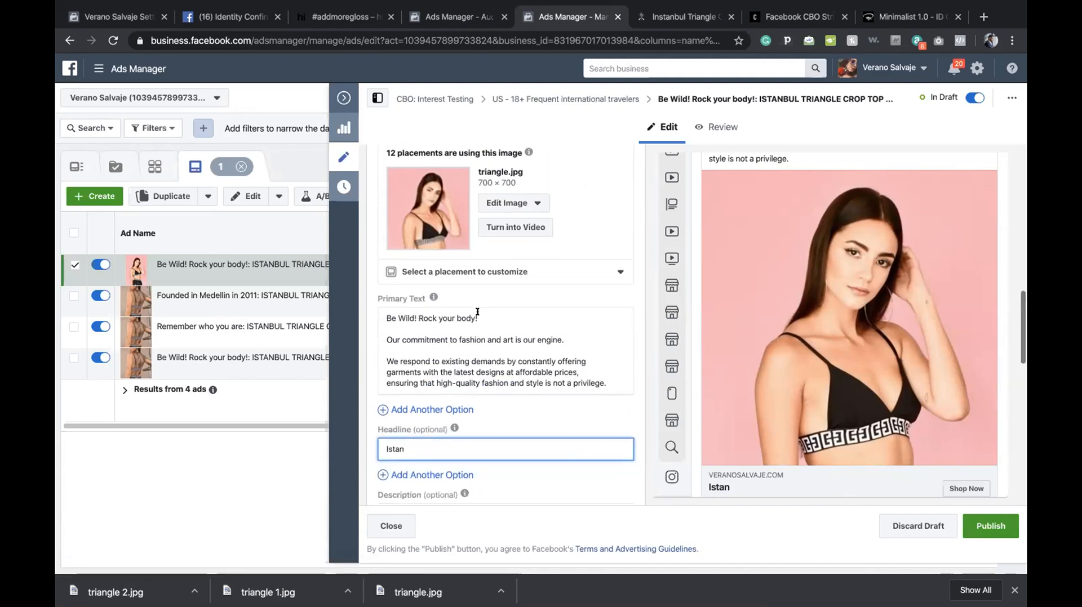
scroll(474, 311, down, 1)
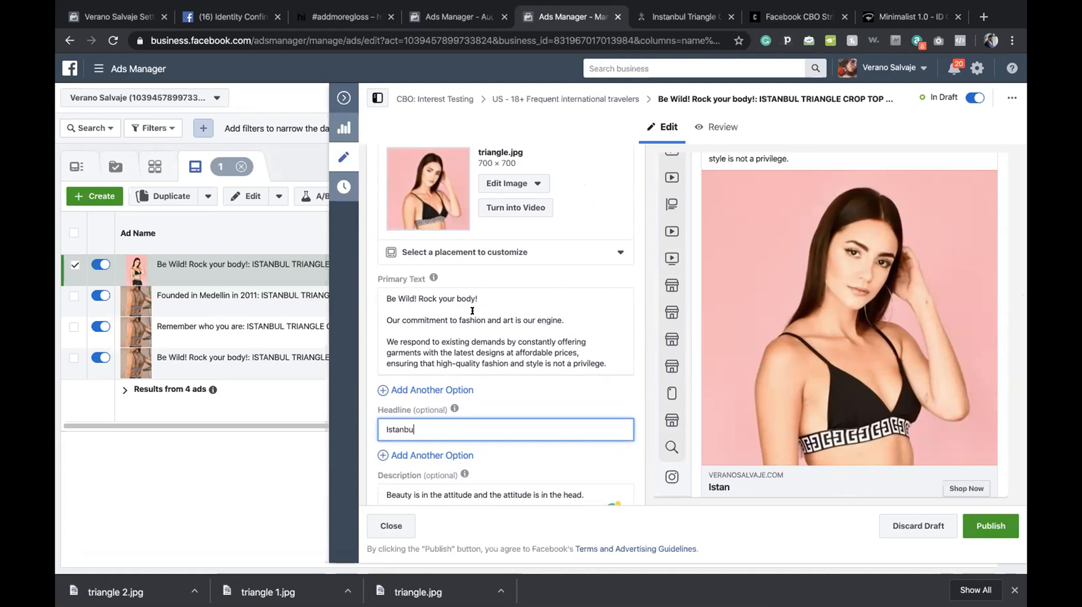
scroll(472, 311, down, 3)
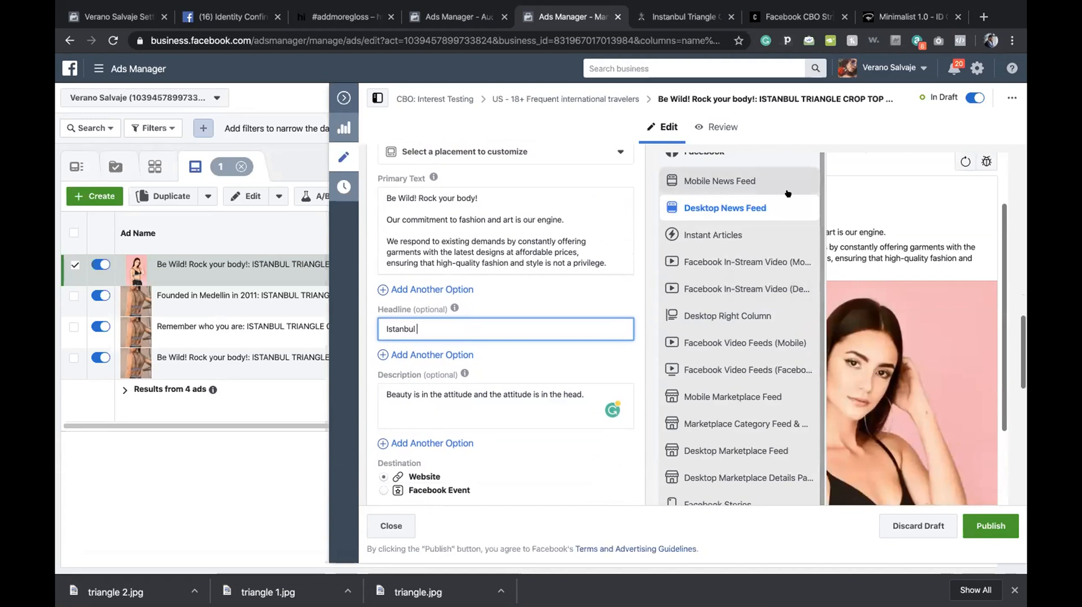
Check the product title on the store page and complete the ad's headline as "Istanbul Triangle Crop Top".
click(704, 202)
scroll(901, 300, down, 10)
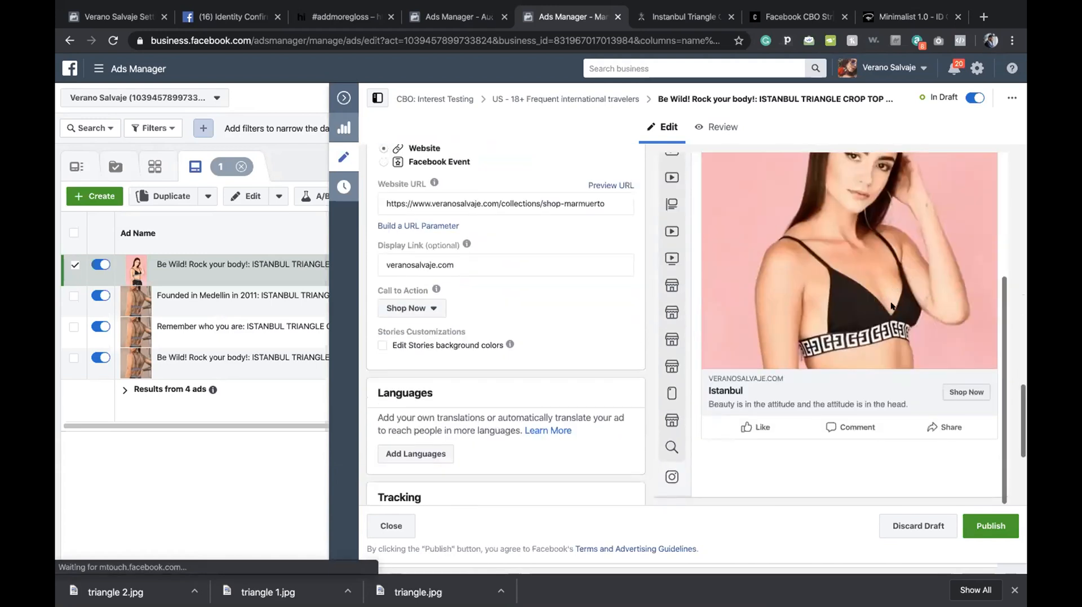
scroll(823, 393, up, 2)
scroll(737, 201, up, 3)
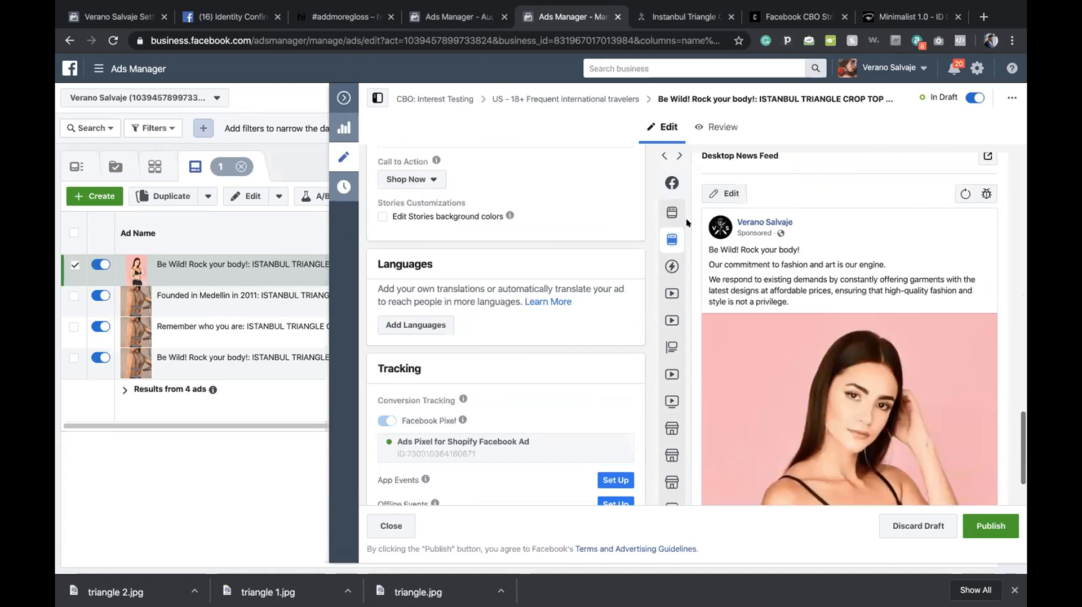
click(682, 17)
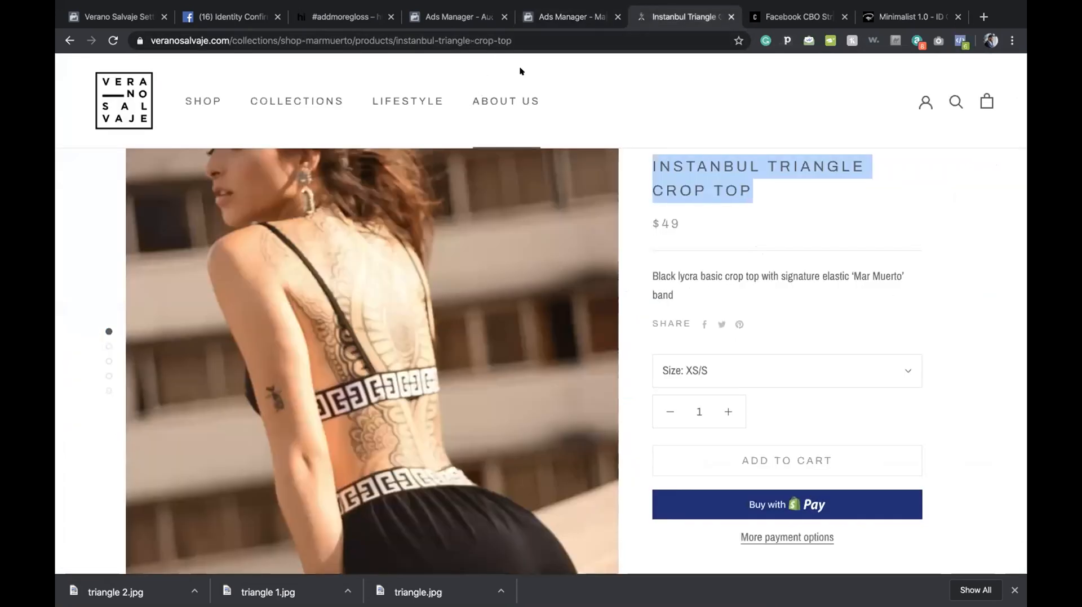
click(568, 17)
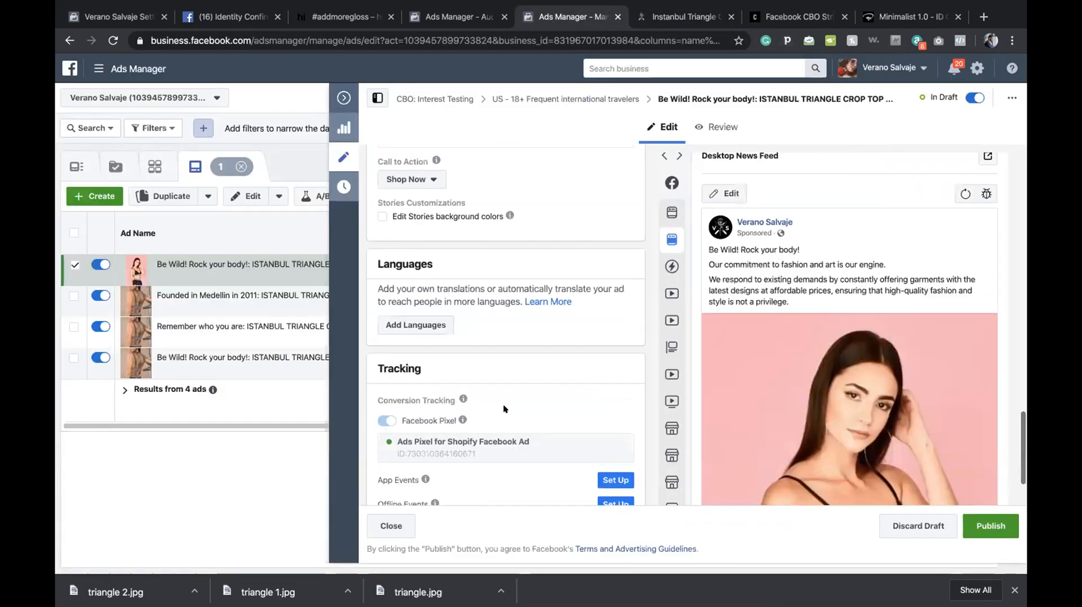
scroll(505, 409, down, 1)
scroll(487, 383, up, 4)
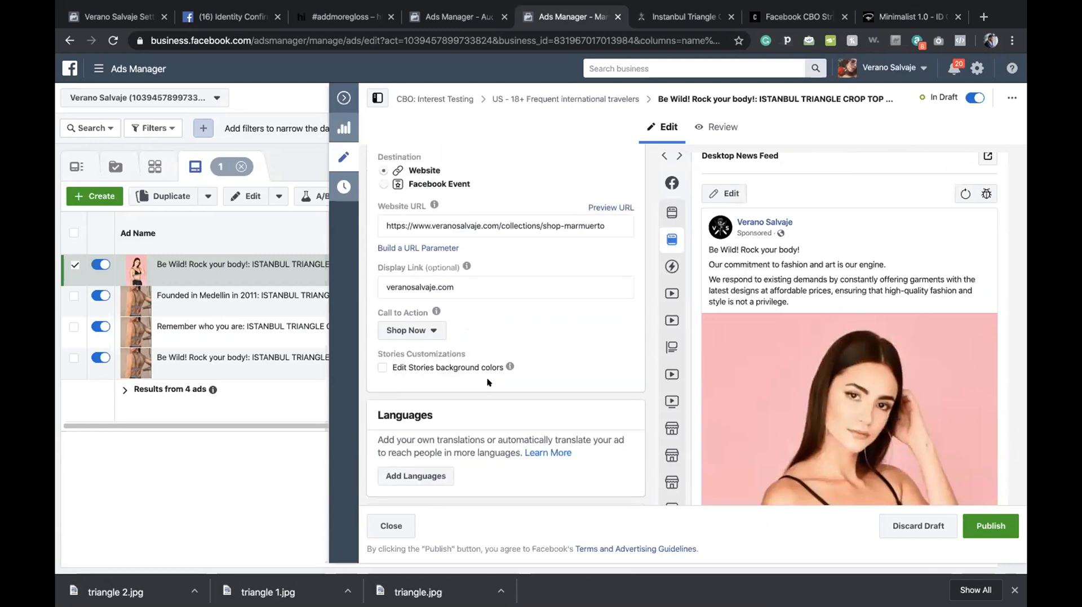
scroll(547, 239, up, 4)
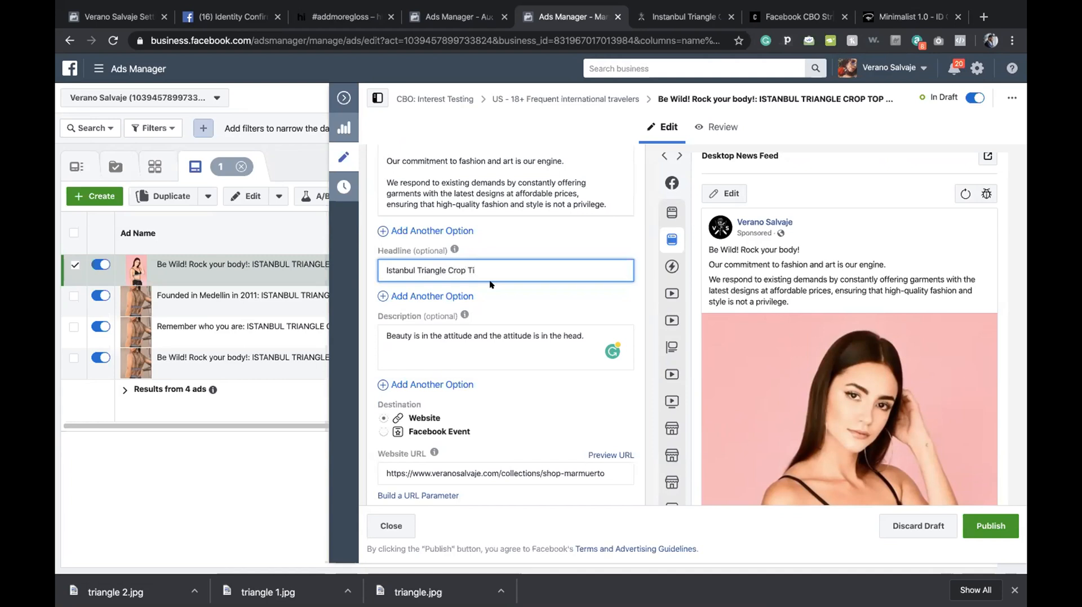
click(555, 241)
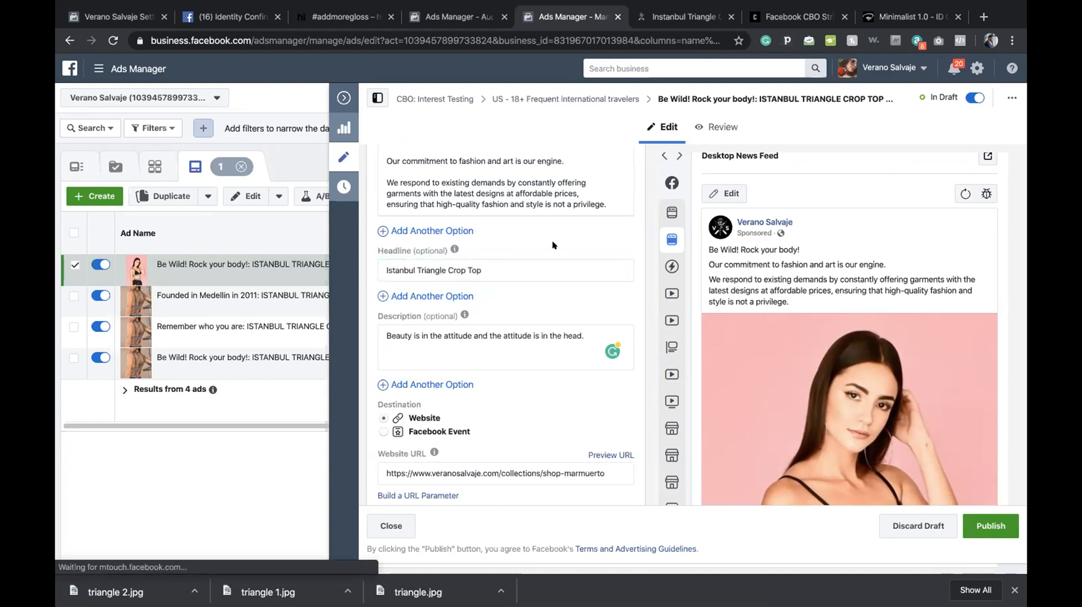
Review the remaining ad settings and the Desktop News Feed preview with the new headline.
scroll(837, 329, down, 1)
scroll(828, 265, down, 6)
scroll(795, 242, down, 4)
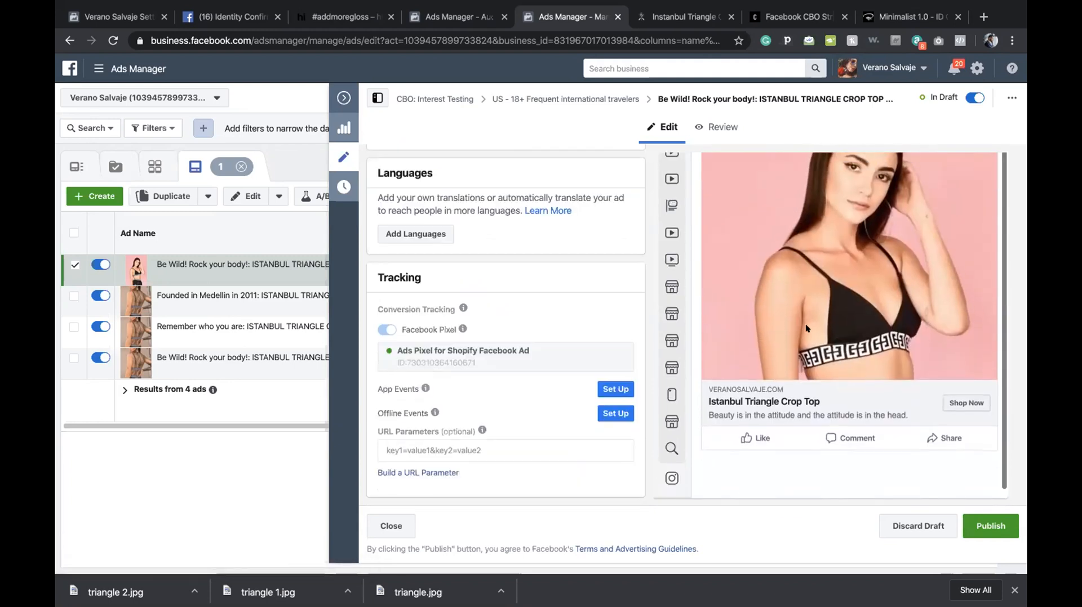
scroll(806, 327, up, 2)
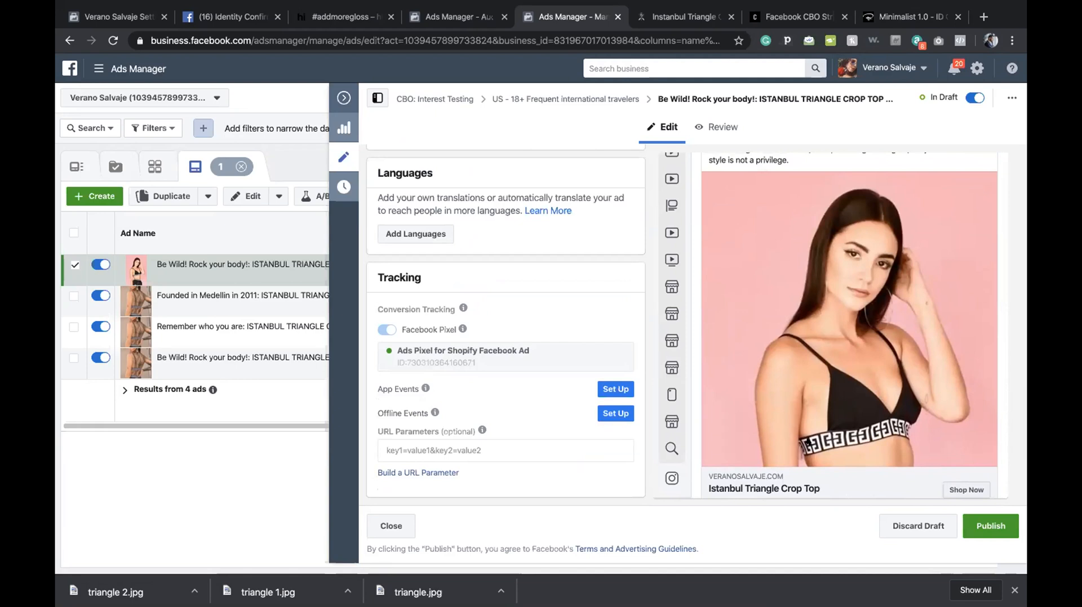
Replace "Carousel" in the ad's name with "Single Image - Pink".
scroll(763, 344, up, 10)
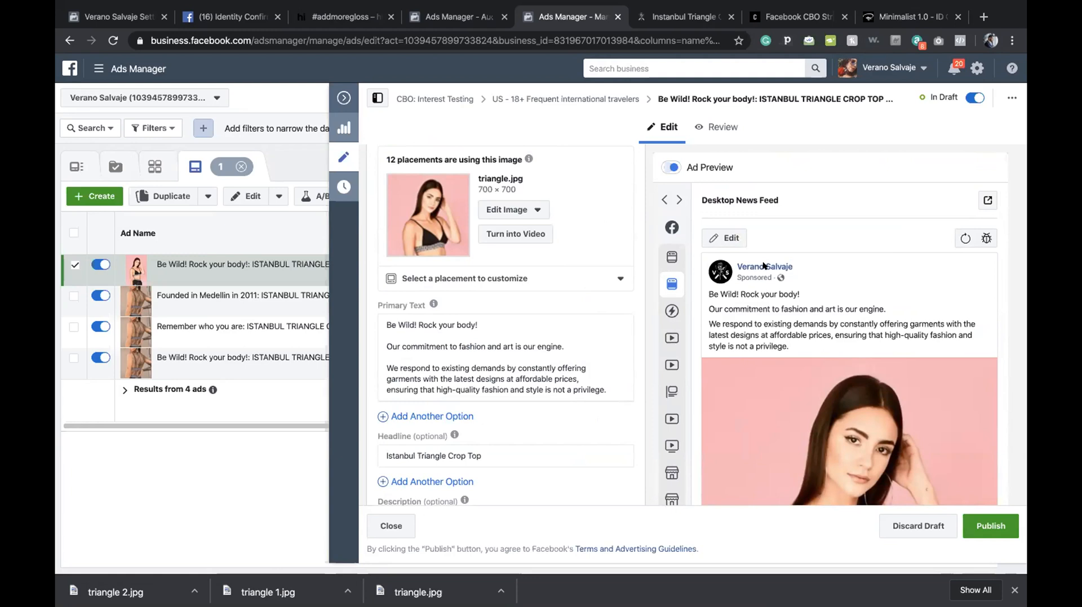
scroll(763, 264, down, 3)
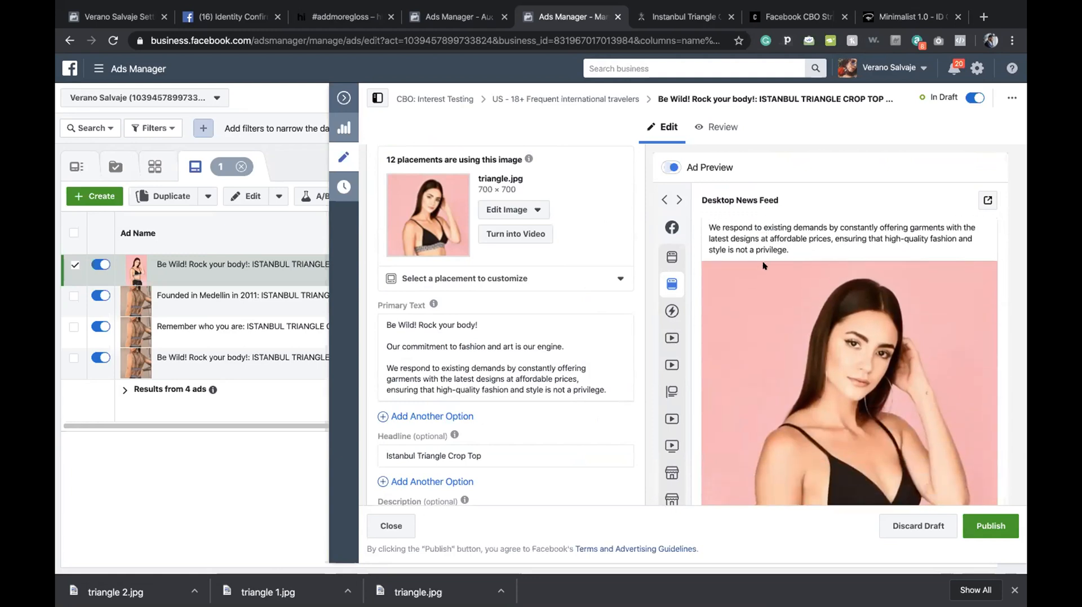
scroll(553, 297, down, 6)
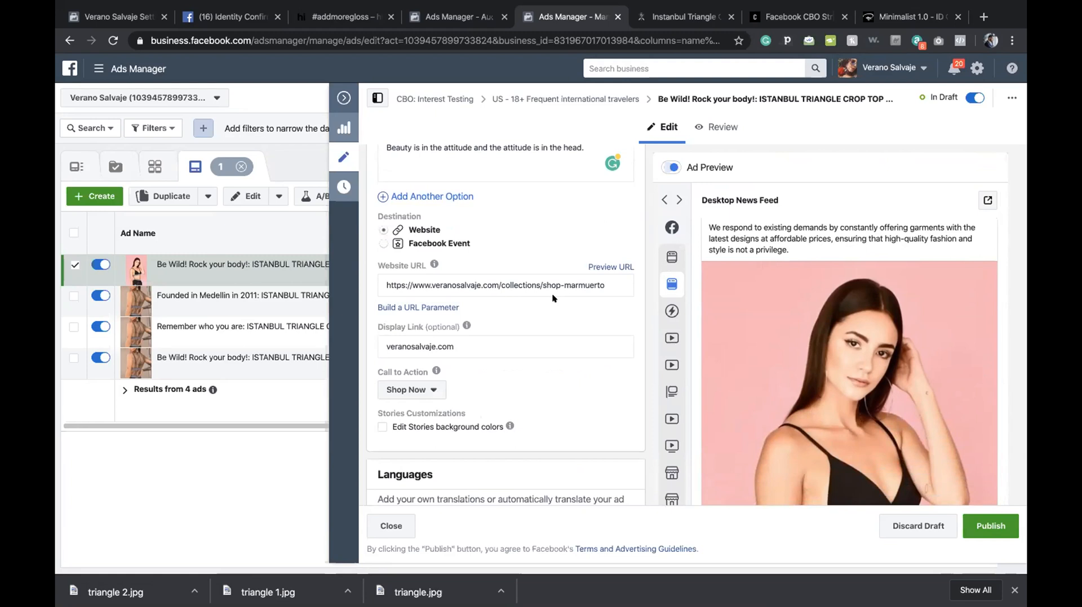
scroll(552, 298, up, 10)
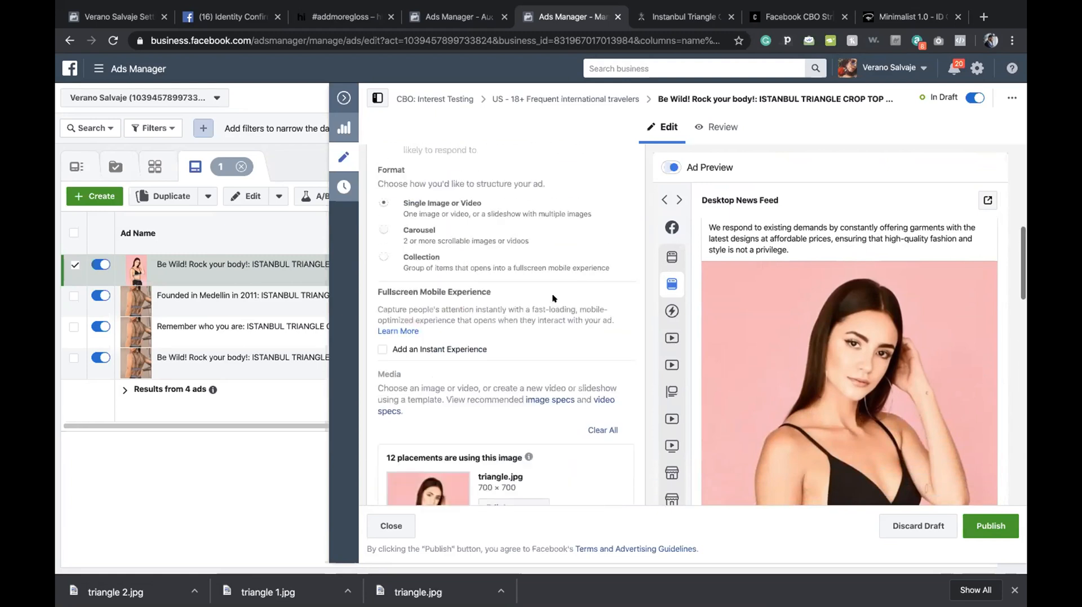
scroll(553, 298, up, 5)
drag(589, 191, 645, 200)
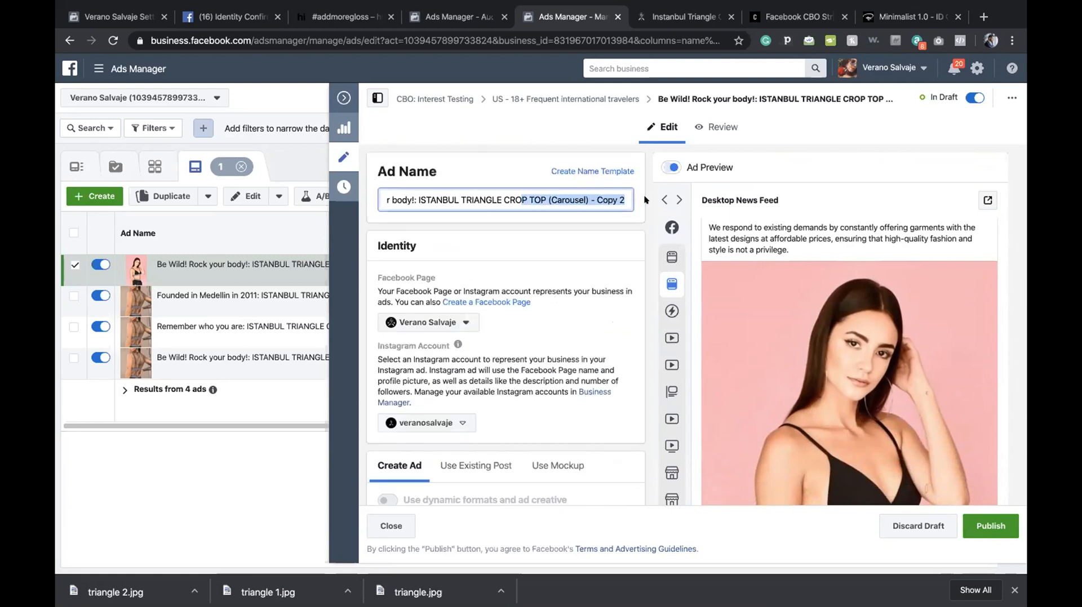
click(546, 192)
double_click(576, 197)
text(Sinl)
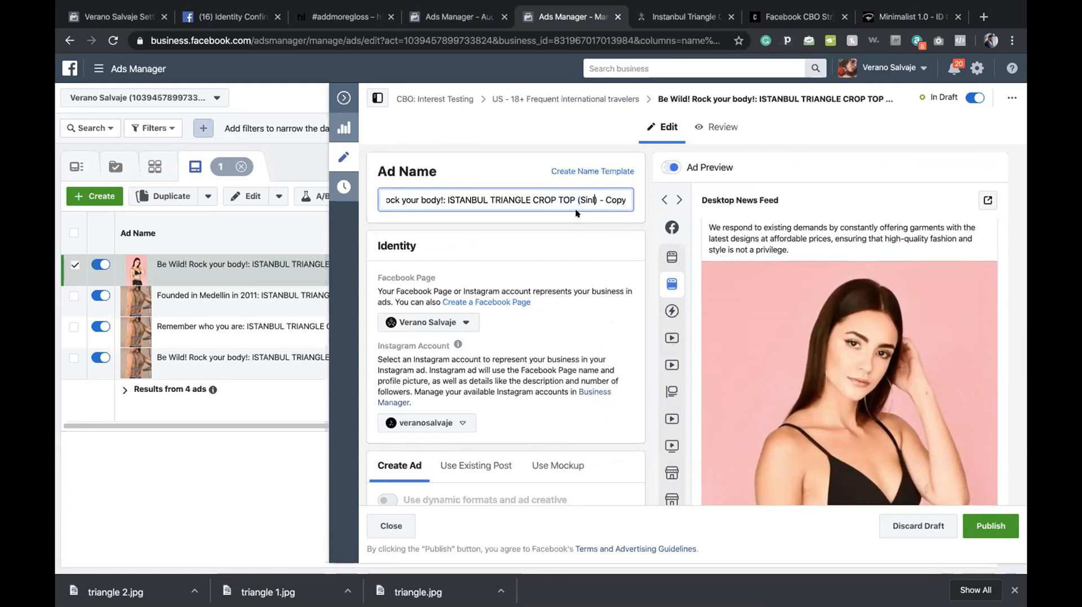
text(gle Imag)
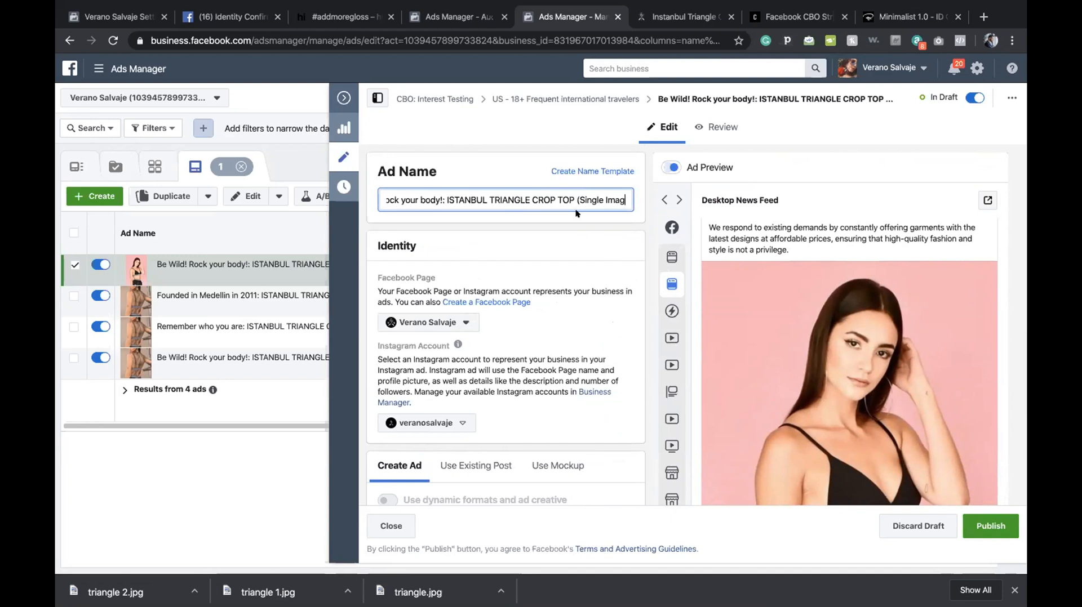
text(e Pink)
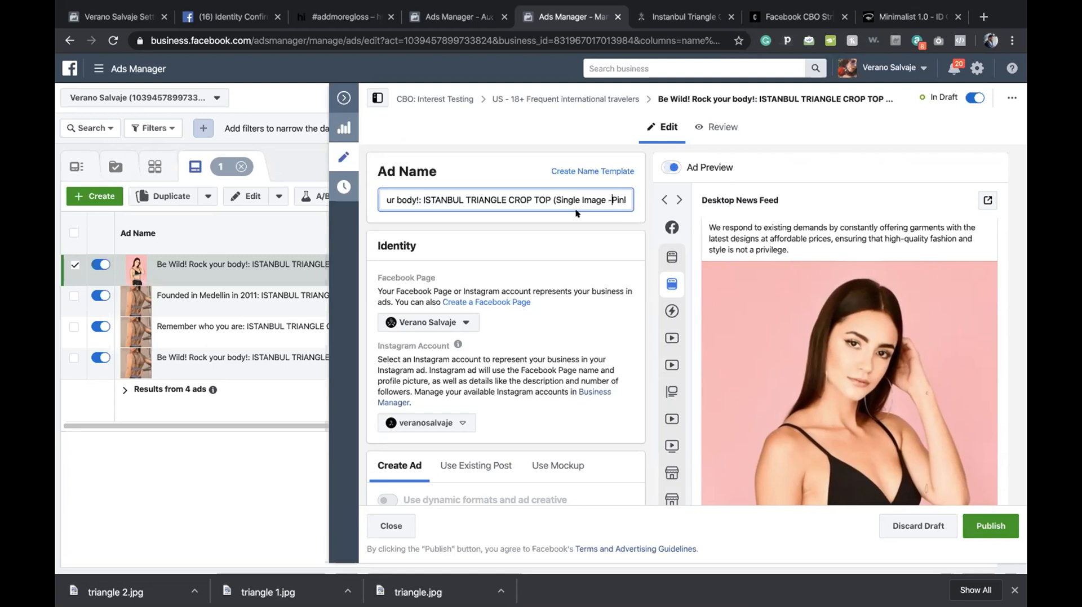
Remove the "- Copy 2" suffix from the ad name and publish the ad.
drag(479, 199, 623, 200)
click(620, 193)
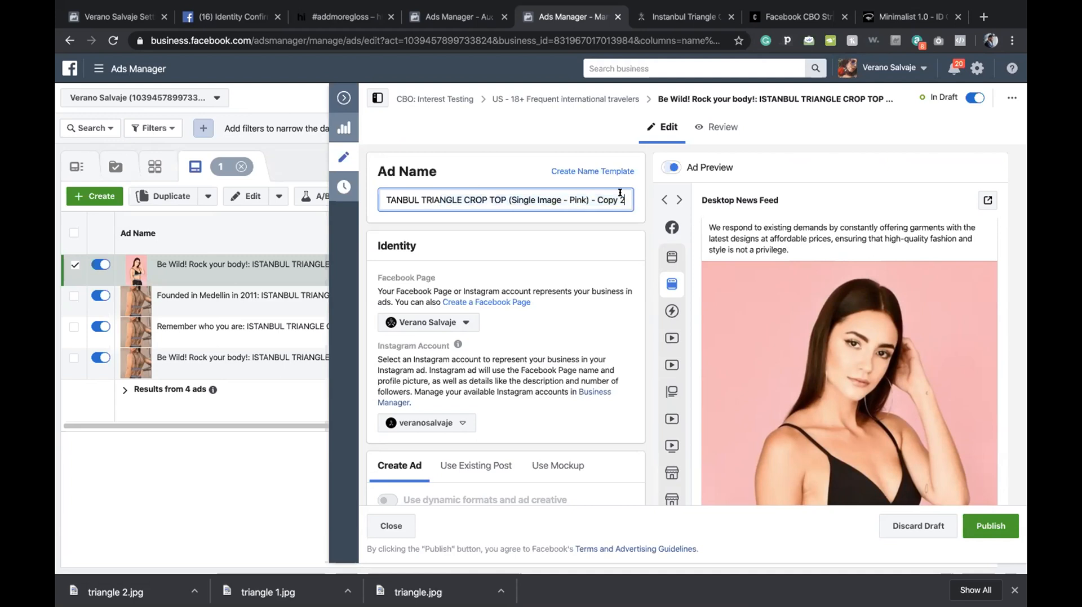
key(BackSpace)
key(BackSpace)
key(BackSpace)
key(BackSpace)
key(BackSpace)
key(BackSpace)
key(BackSpace)
key(BackSpace)
key(BackSpace)
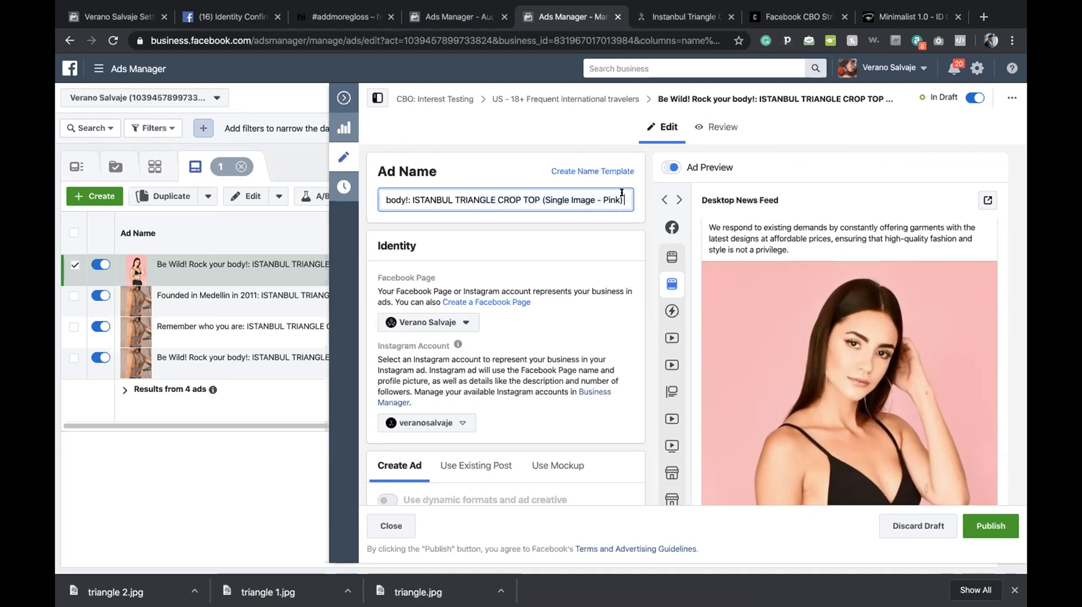
key(BackSpace)
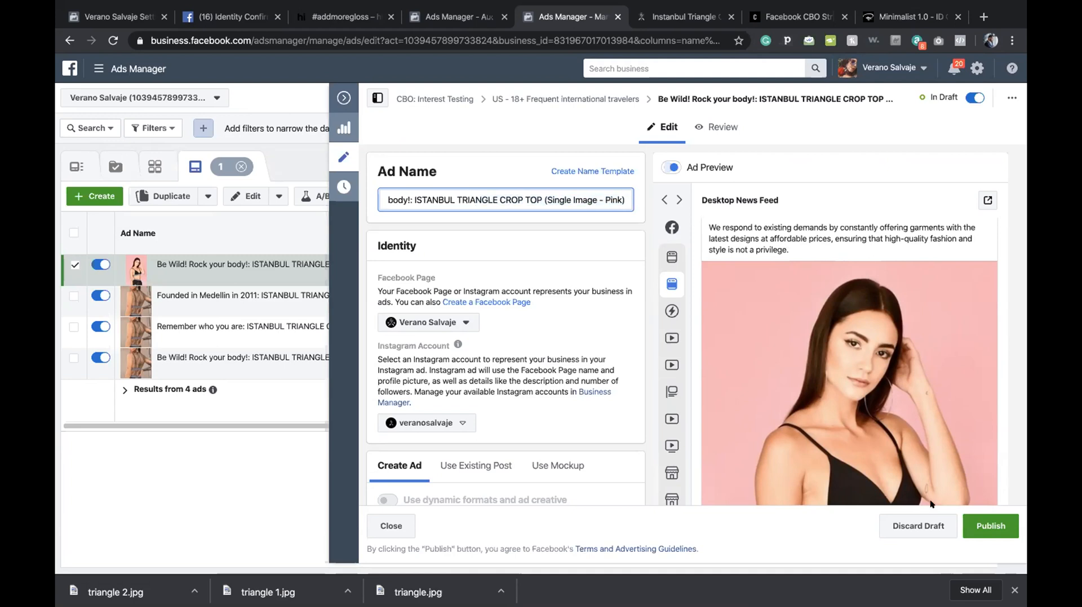
click(982, 520)
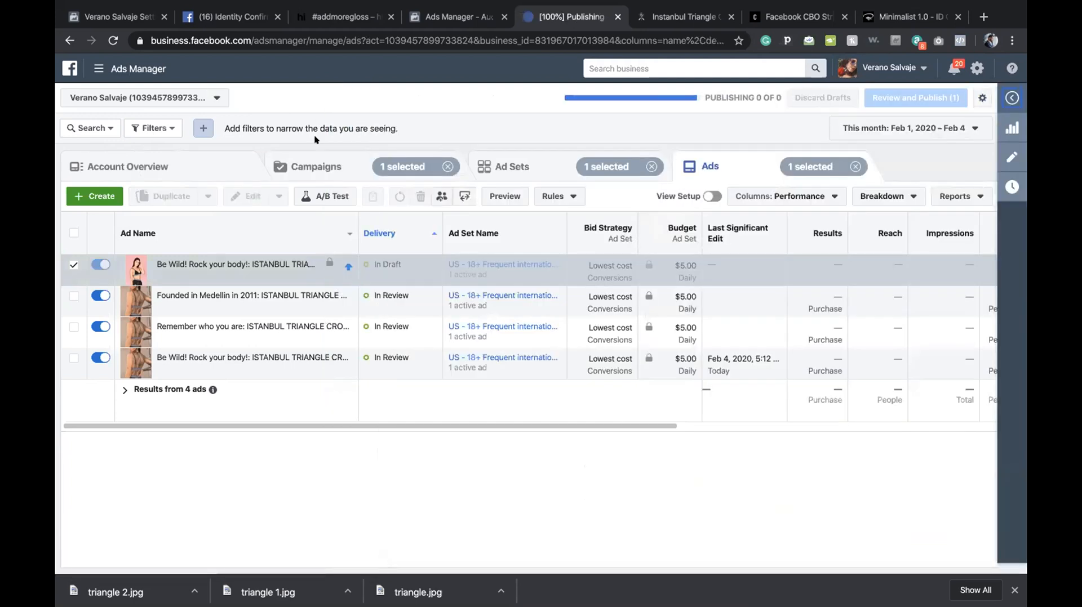
Duplicate the newly published single-image ad once into its original campaign.
click(70, 265)
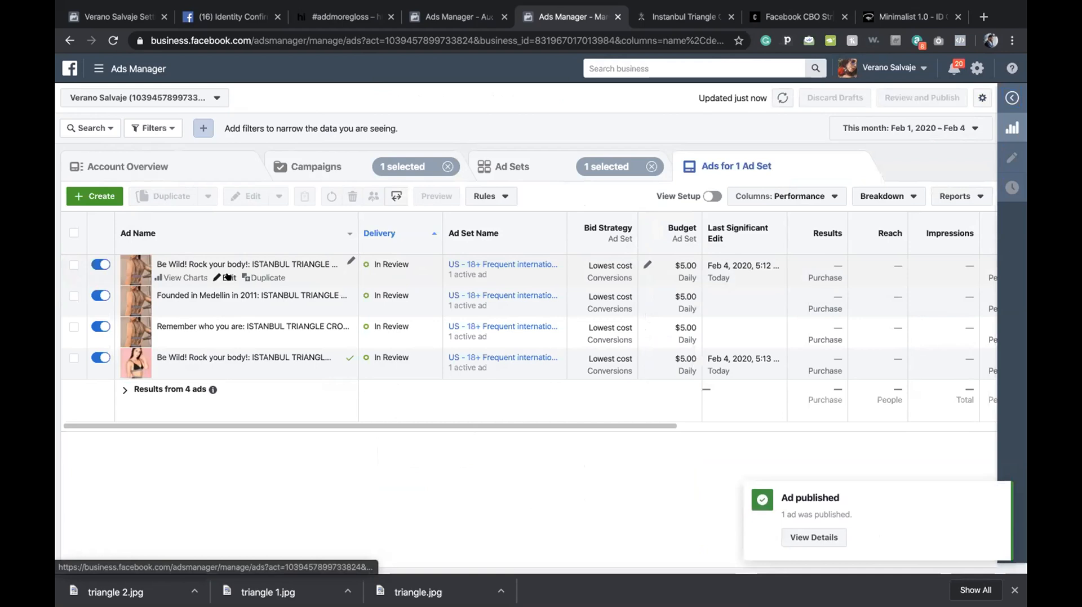
click(260, 371)
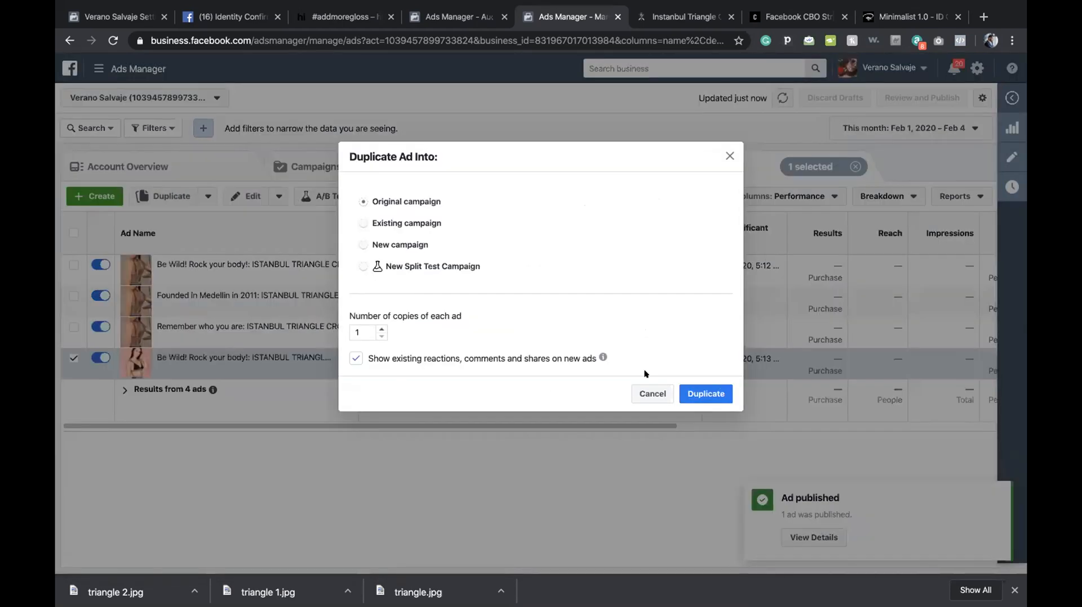
click(696, 393)
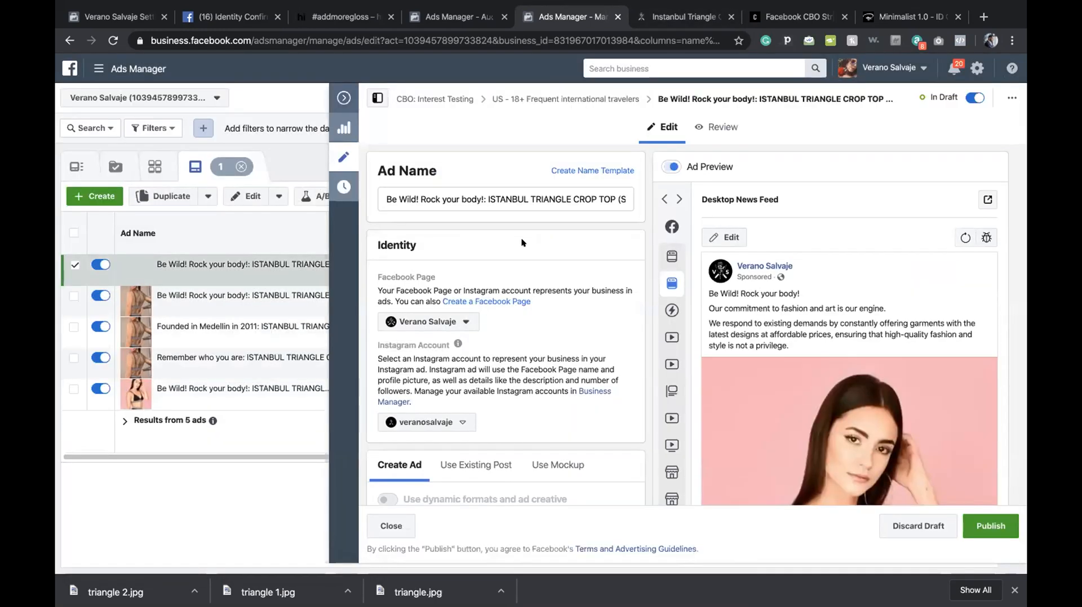
Try the Collection format on the duplicated ad and look over the available Instant Experience templates.
scroll(520, 242, down, 4)
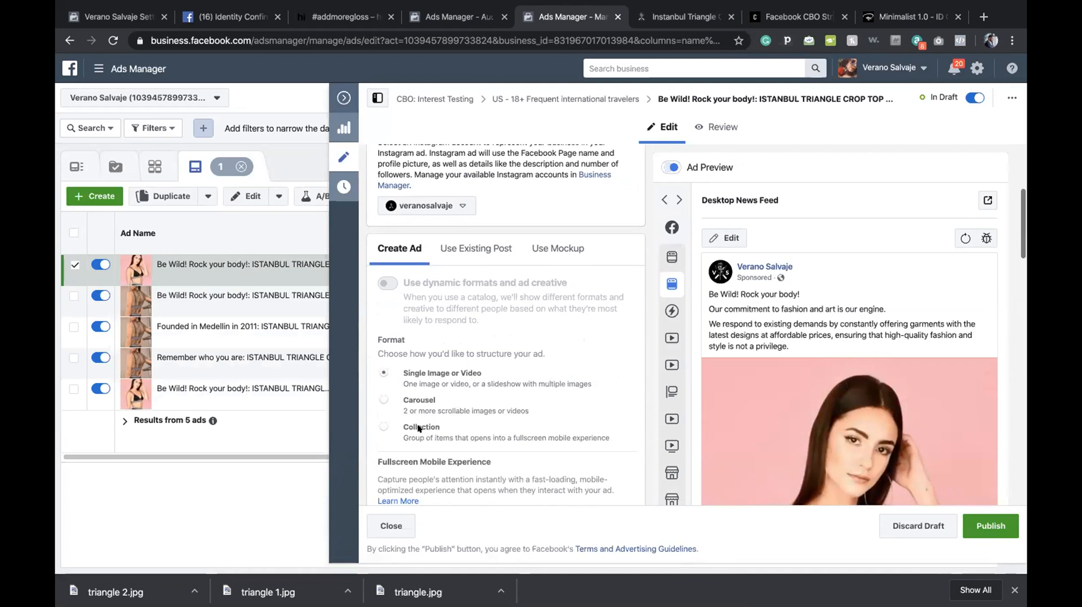
click(456, 426)
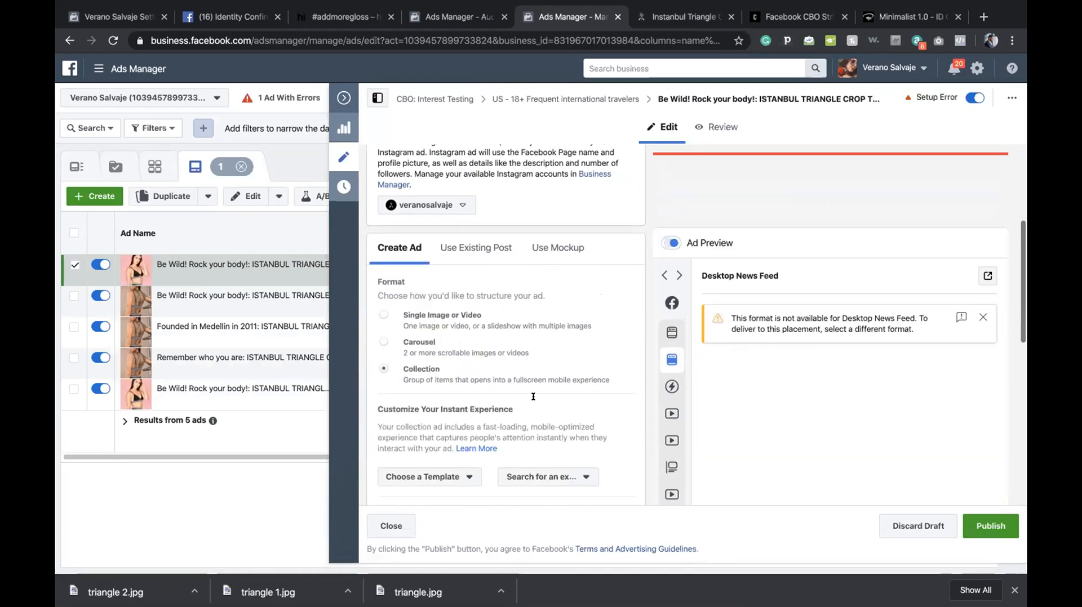
scroll(533, 403, down, 5)
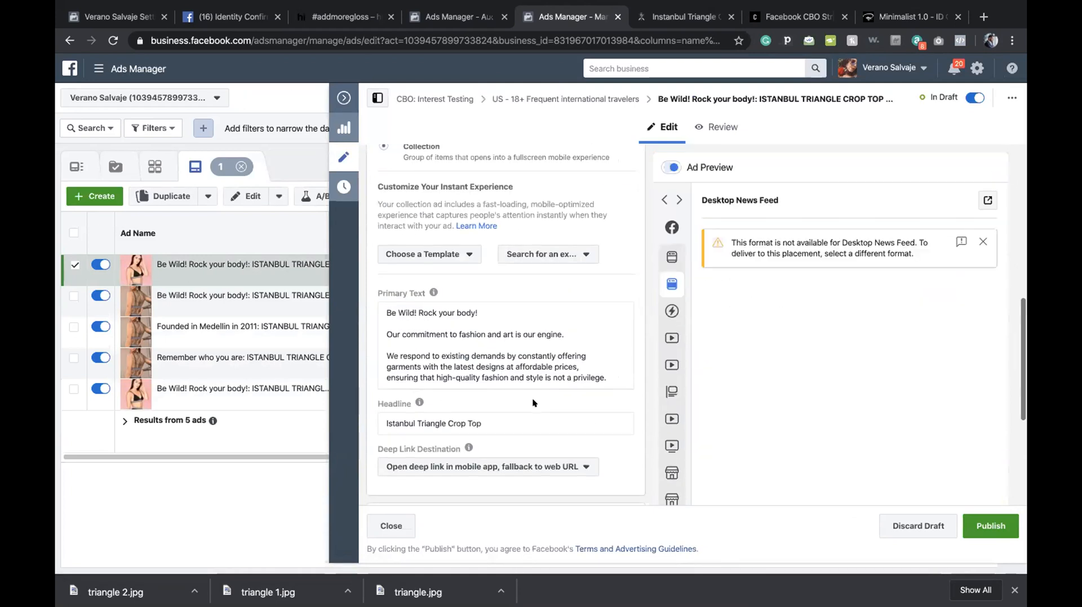
click(528, 255)
click(429, 254)
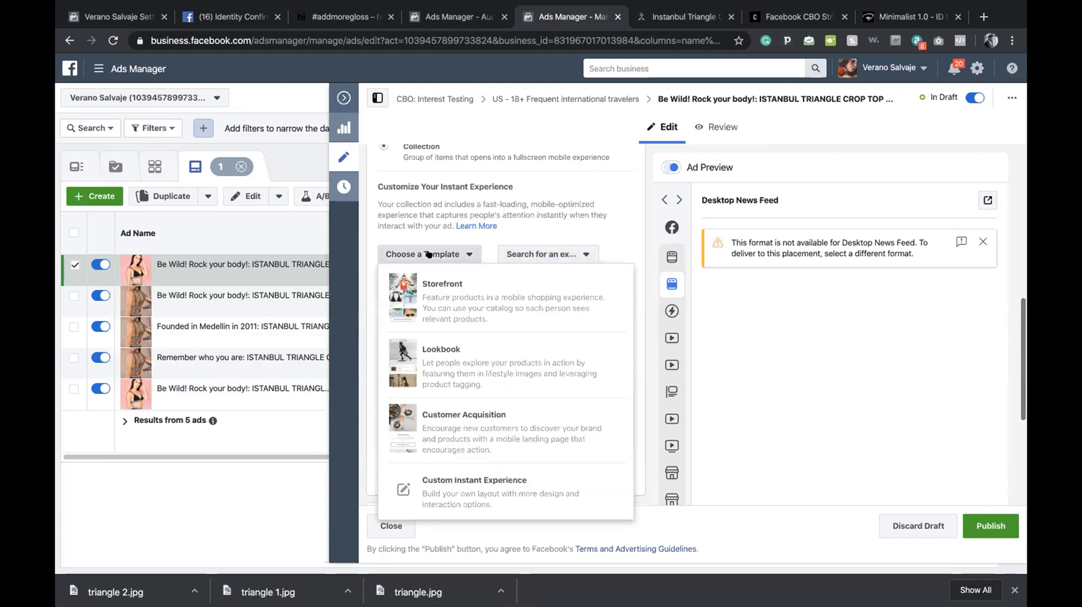
click(429, 254)
scroll(428, 254, up, 3)
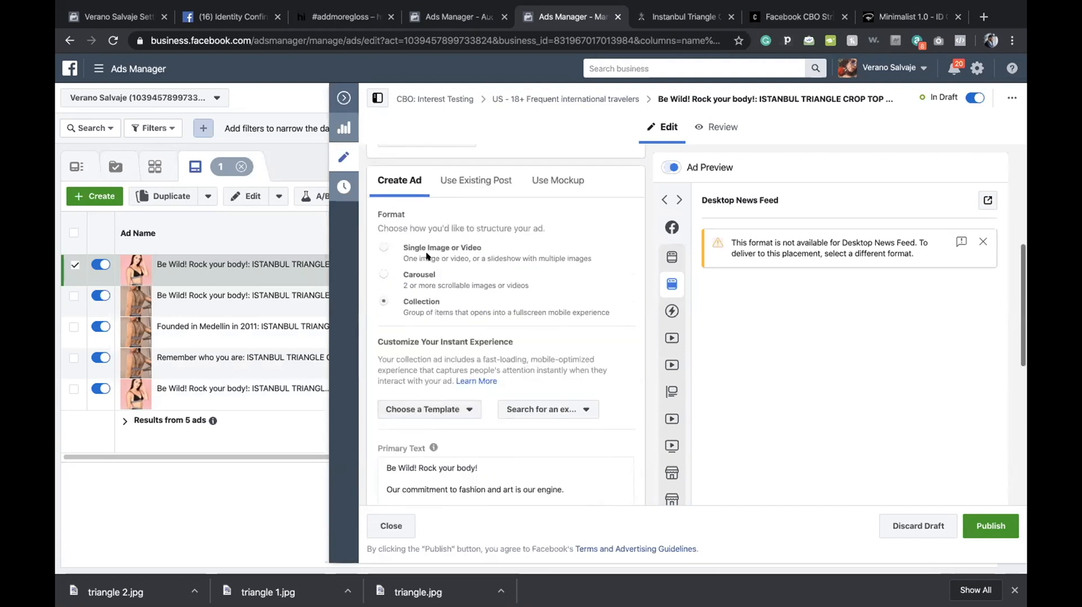
Switch the duplicated ad to the Carousel format and browse the account images for the first card without choosing one.
click(413, 278)
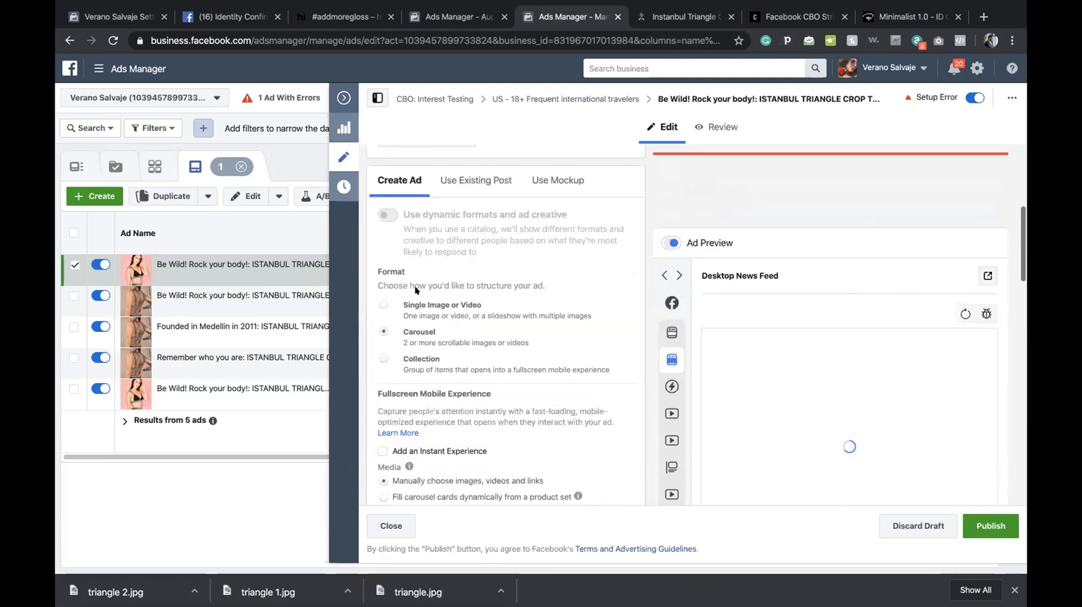
scroll(416, 290, down, 4)
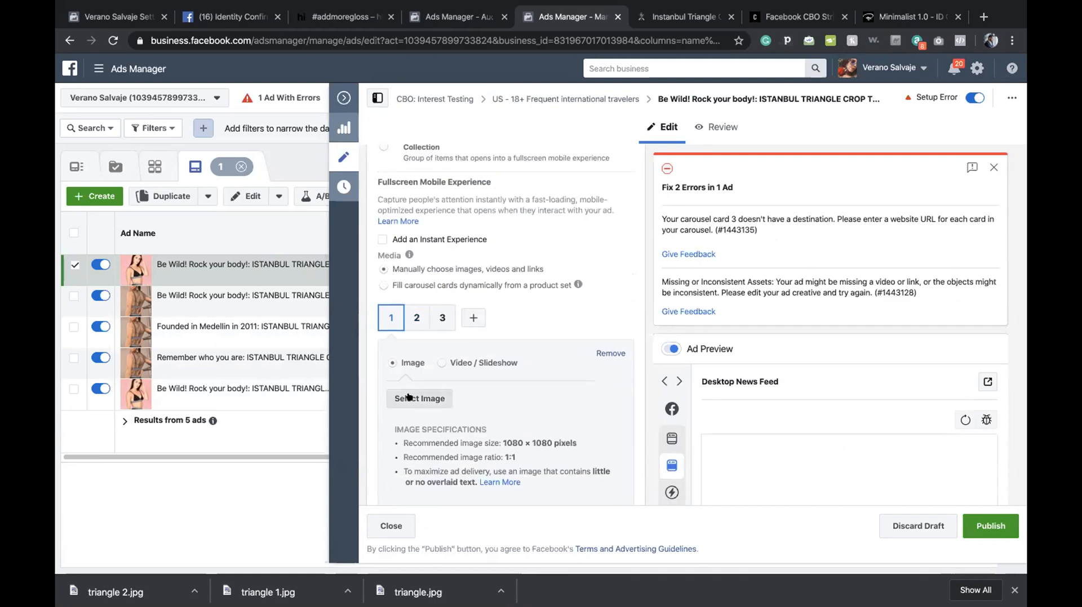
click(409, 397)
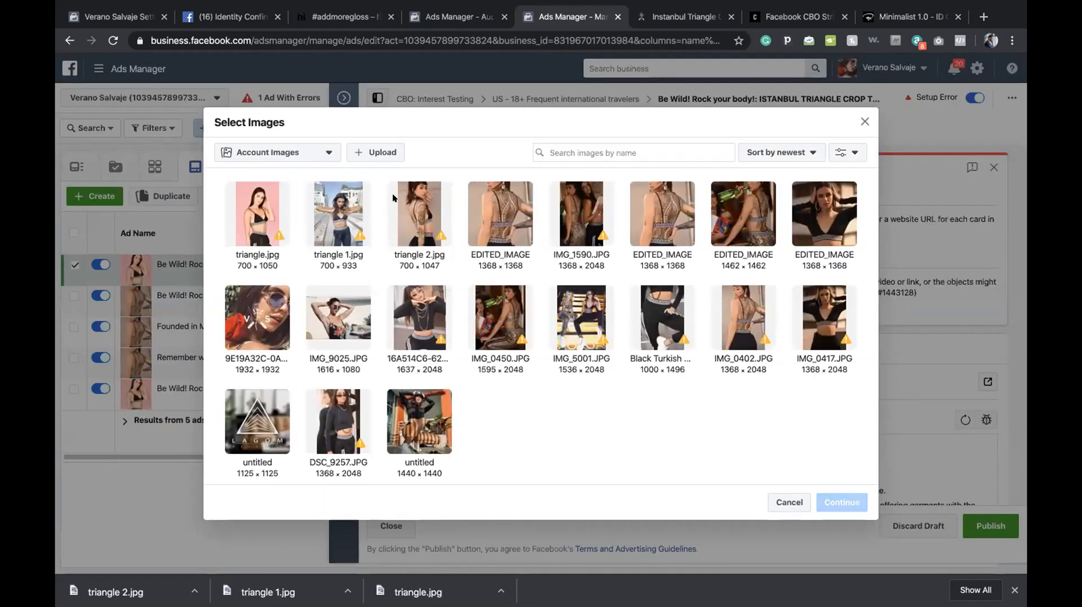
click(786, 501)
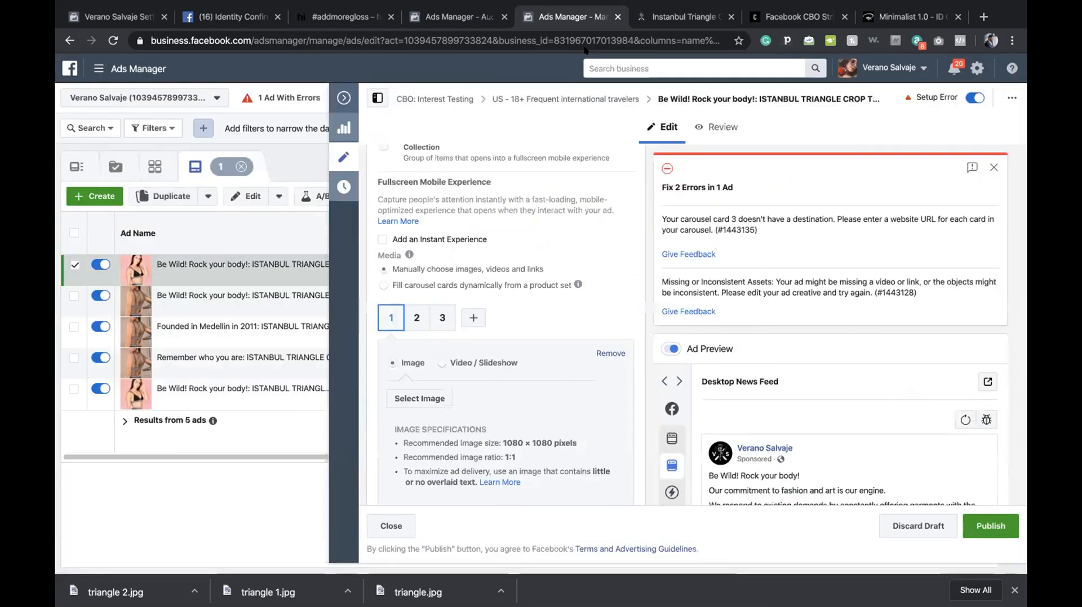
Look over the products in the store's Mar Muerto collection and return to the ad draft in Ads Manager.
click(653, 15)
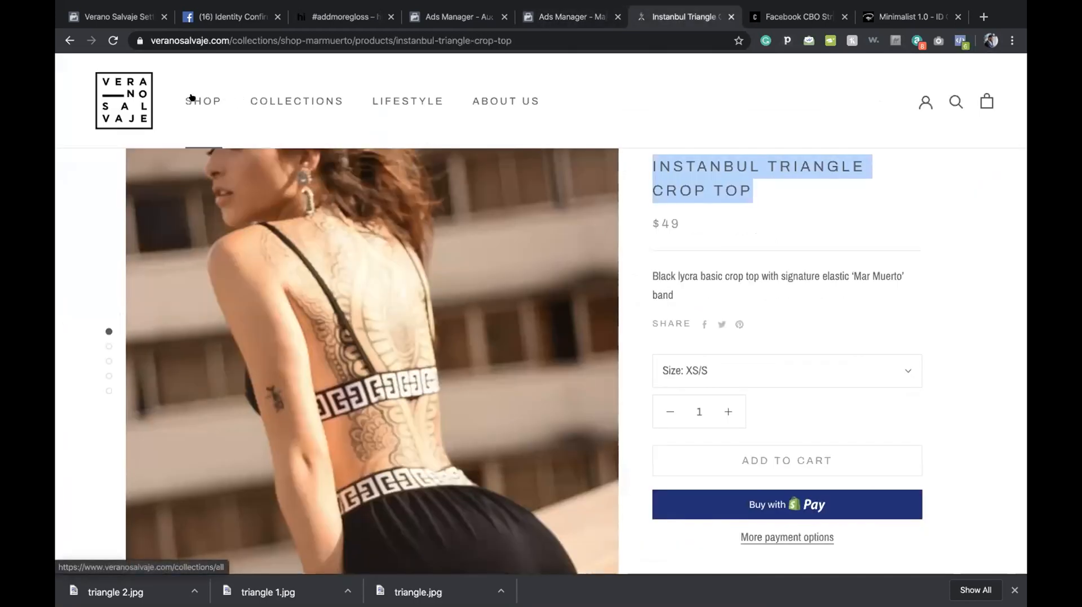
click(294, 102)
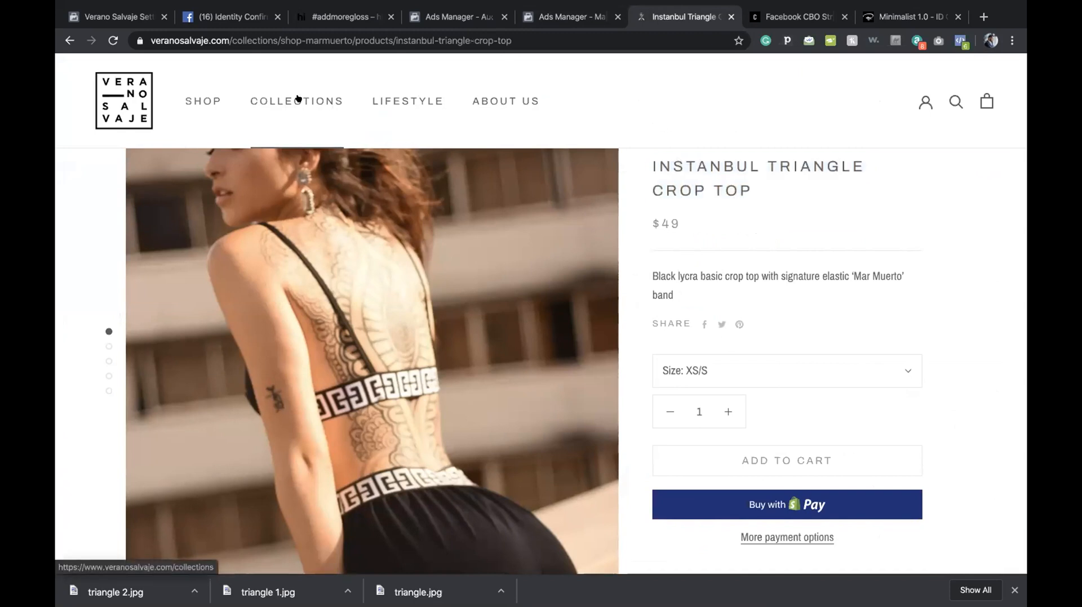
click(70, 40)
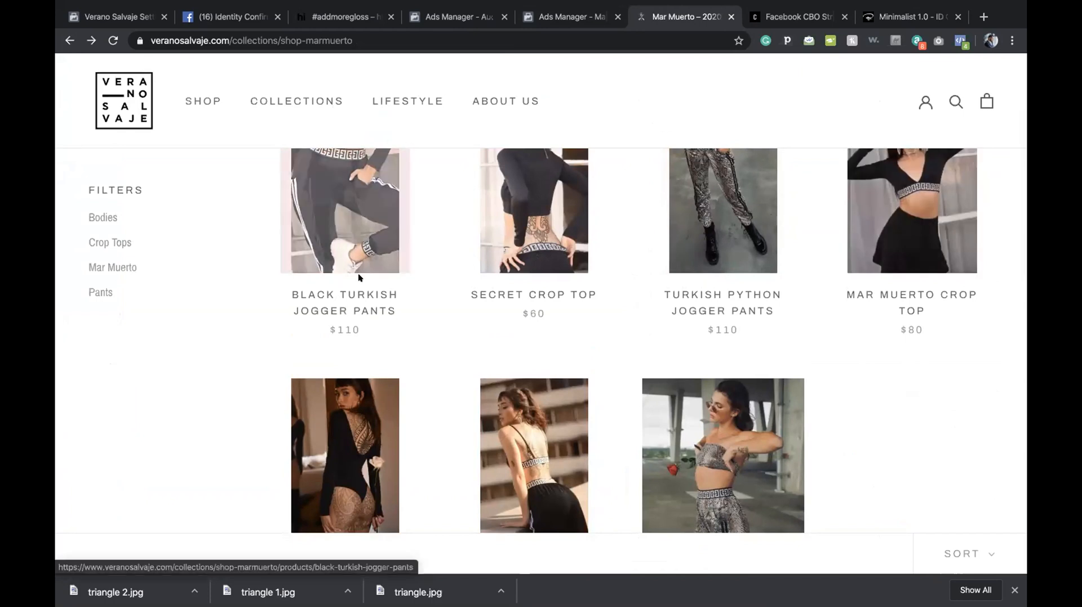
click(624, 17)
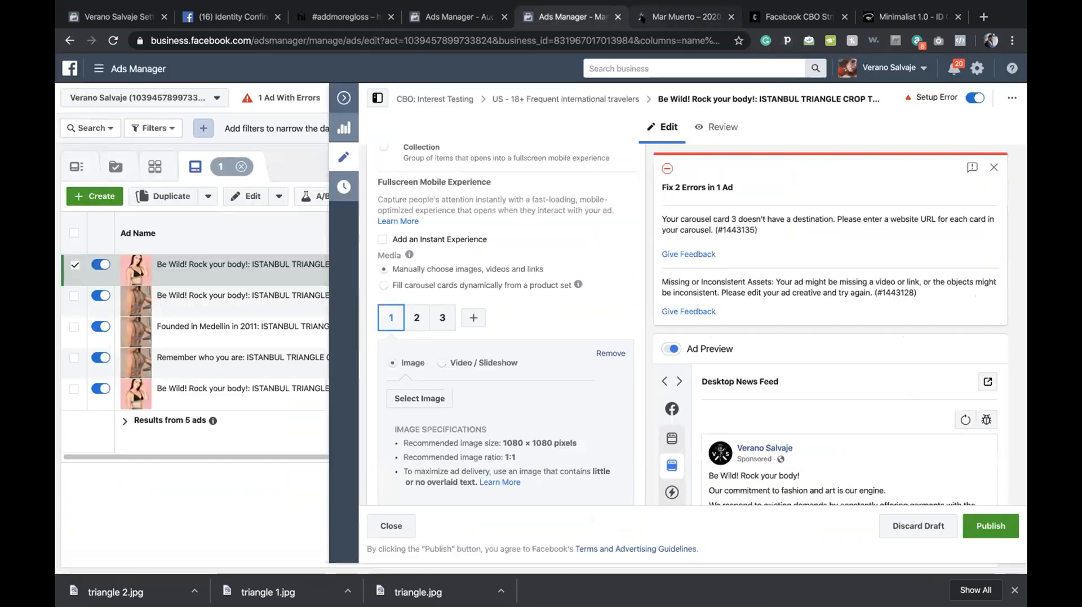
Set the third carousel card's media type to Video / Slideshow and review its specifications and text and URL fields.
scroll(478, 306, down, 3)
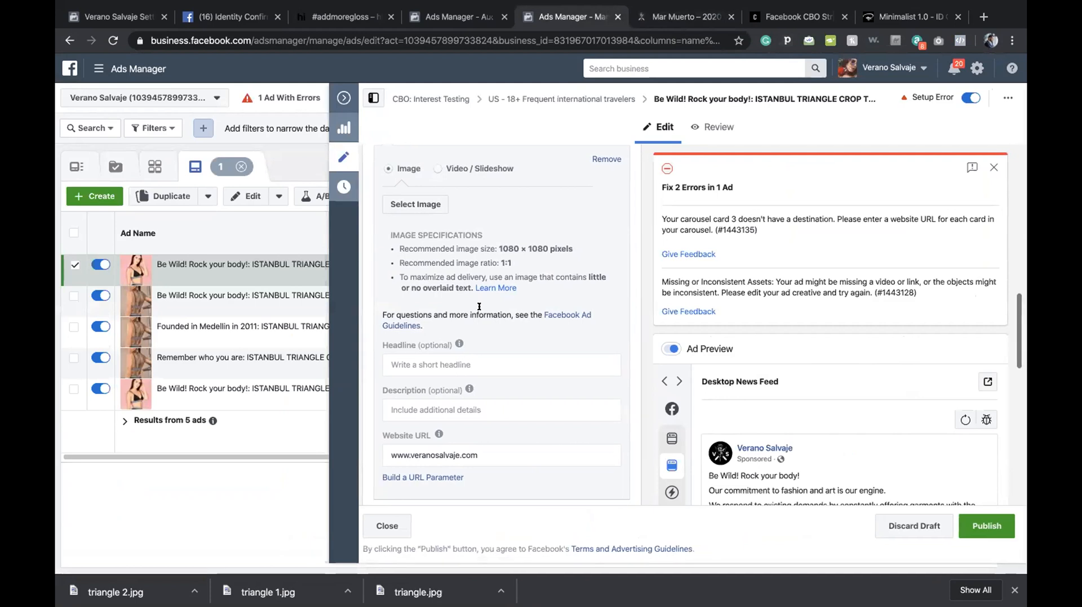
scroll(479, 306, up, 2)
click(437, 204)
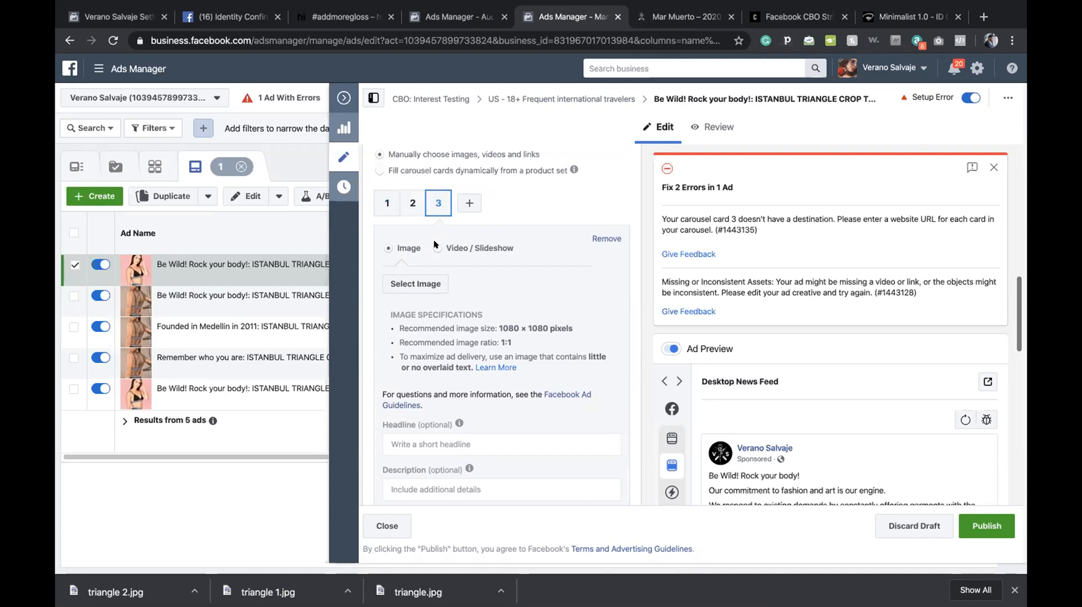
click(438, 248)
scroll(451, 243, down, 3)
scroll(449, 242, up, 3)
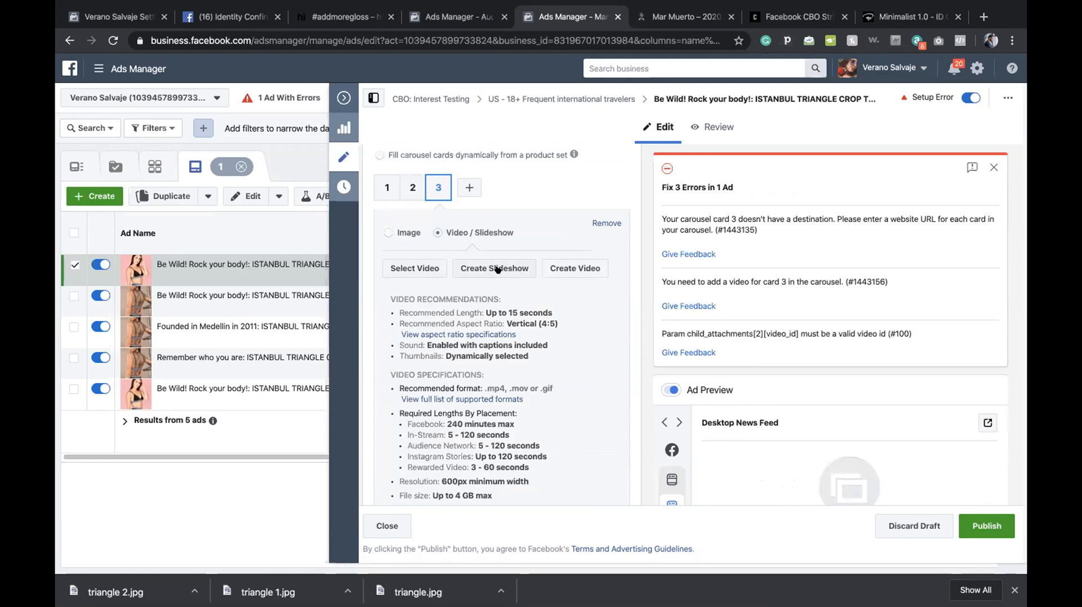
scroll(492, 269, down, 3)
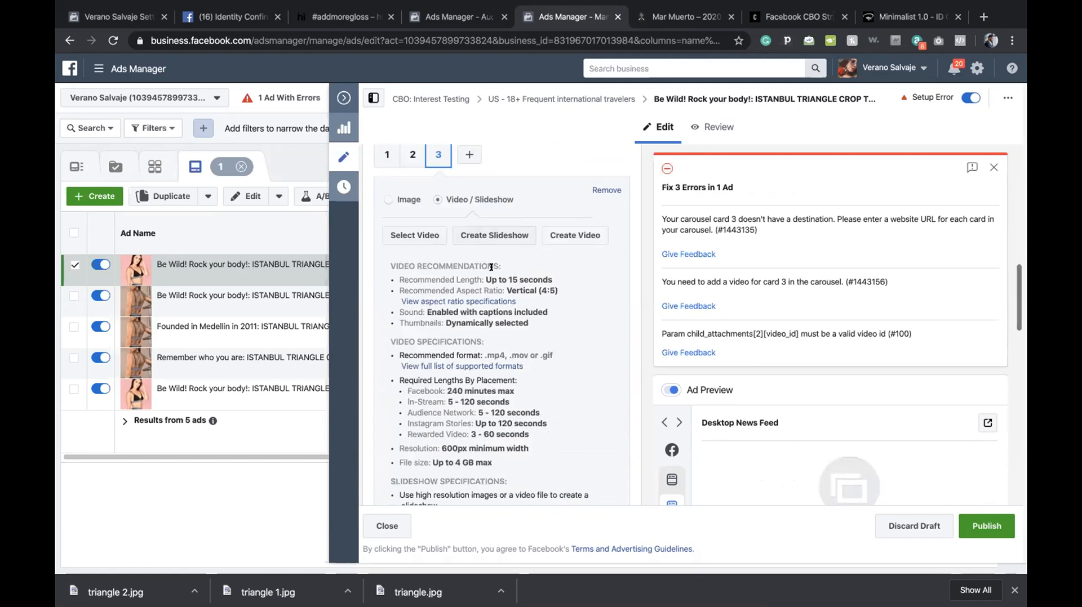
scroll(492, 269, up, 3)
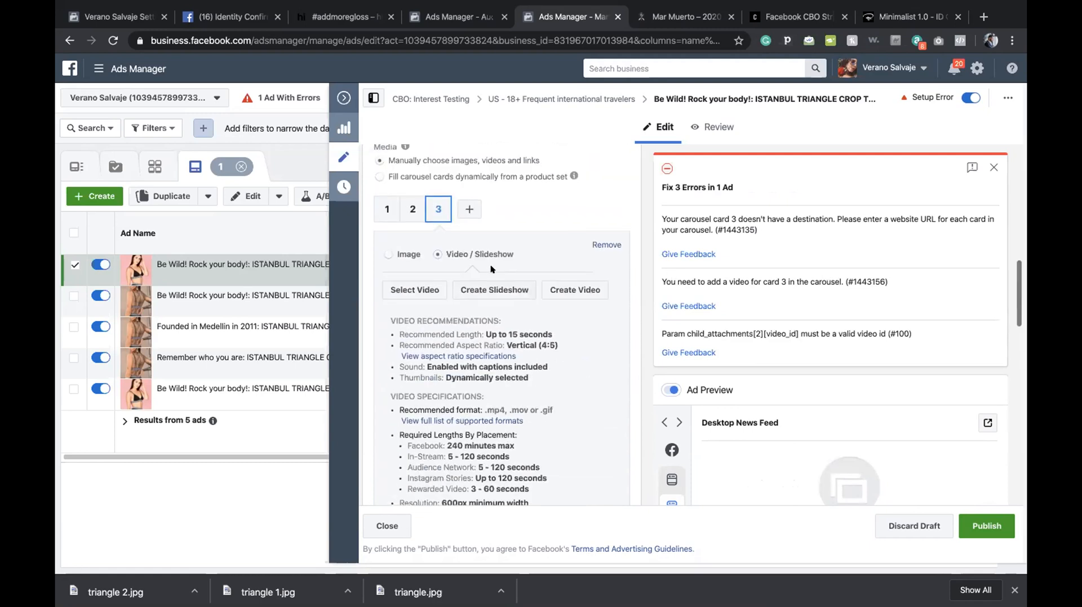
scroll(479, 284, down, 3)
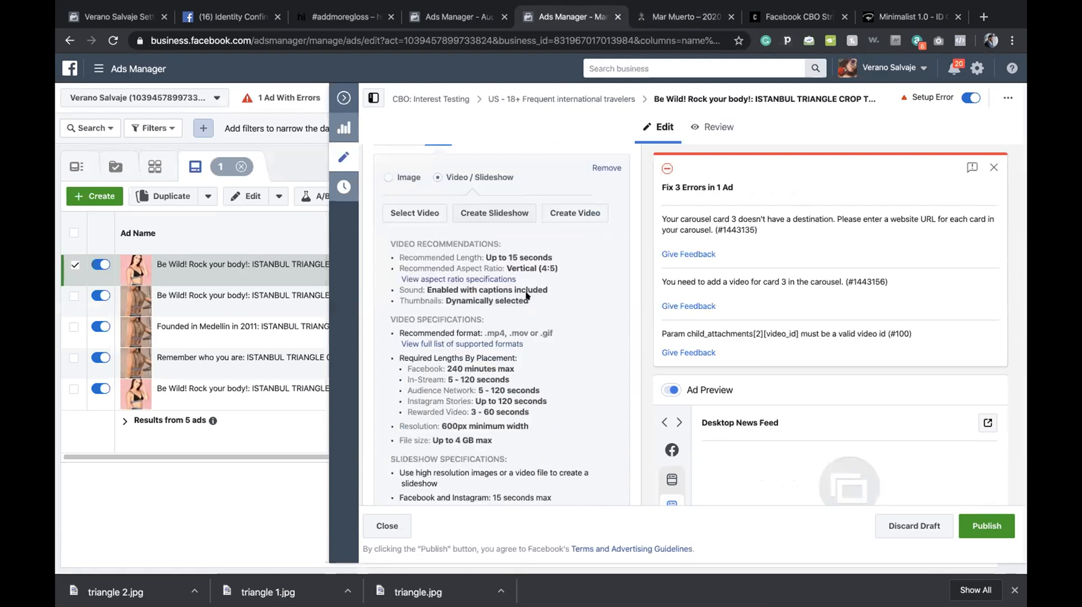
scroll(527, 295, down, 2)
scroll(680, 309, down, 4)
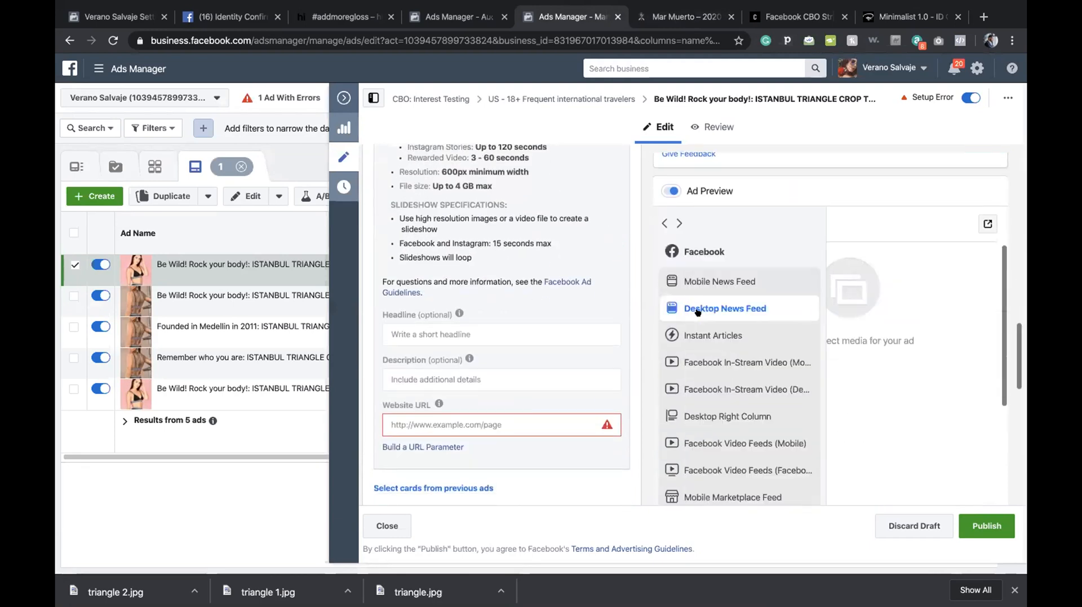
Switch the ad preview to Mobile News Feed and return to the third carousel card's media options.
scroll(679, 258, up, 2)
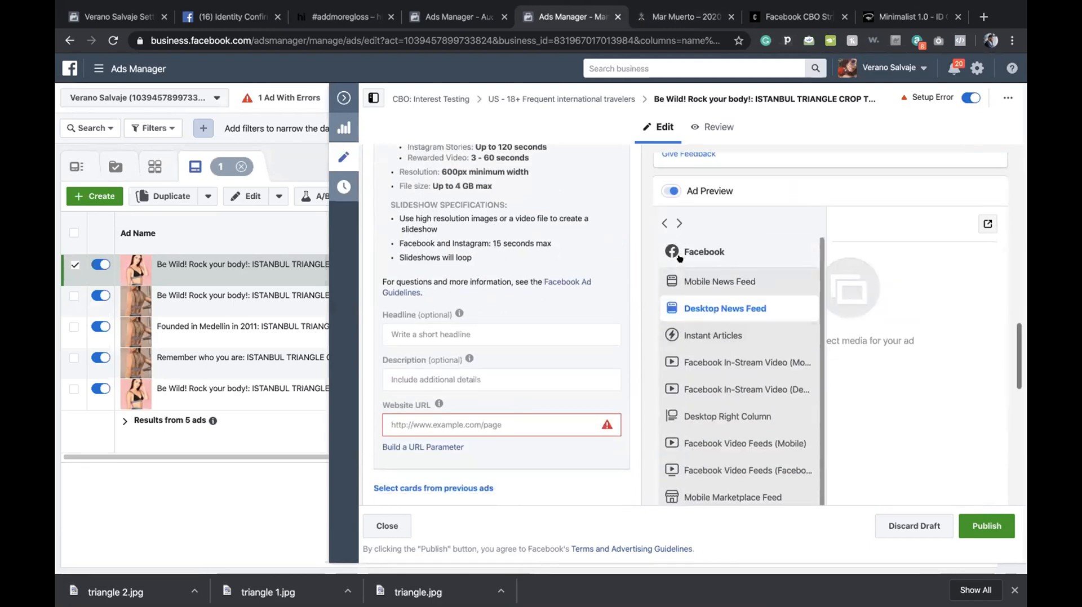
click(679, 269)
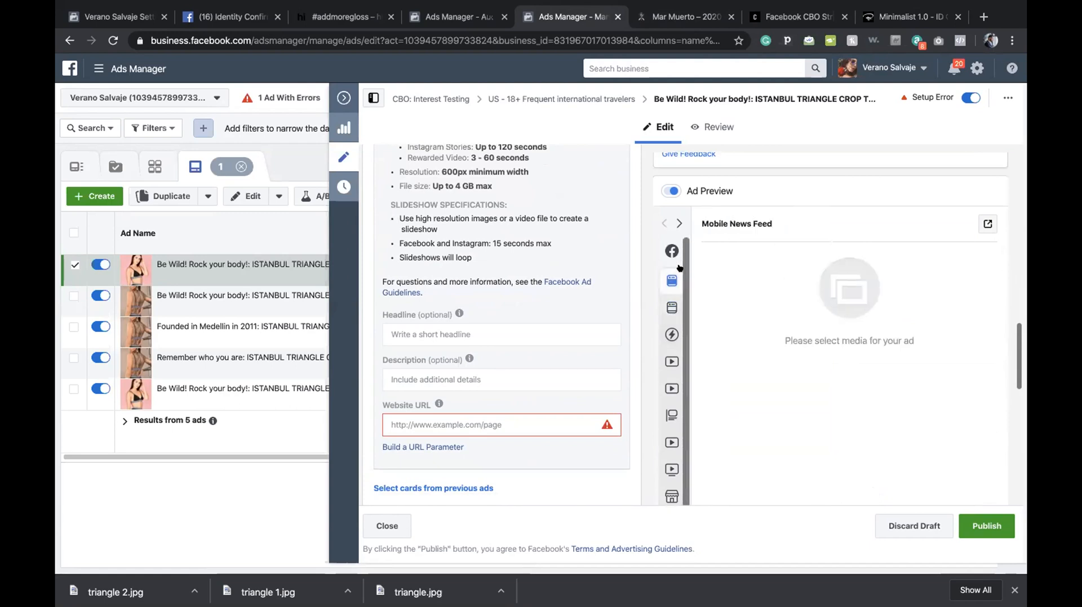
scroll(518, 166, up, 3)
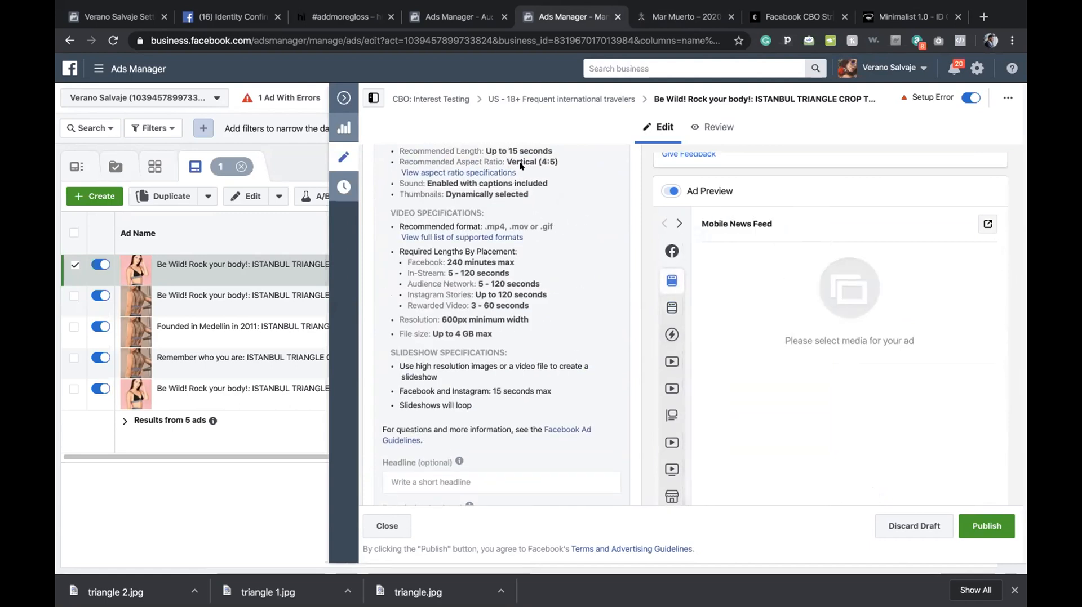
scroll(524, 177, up, 3)
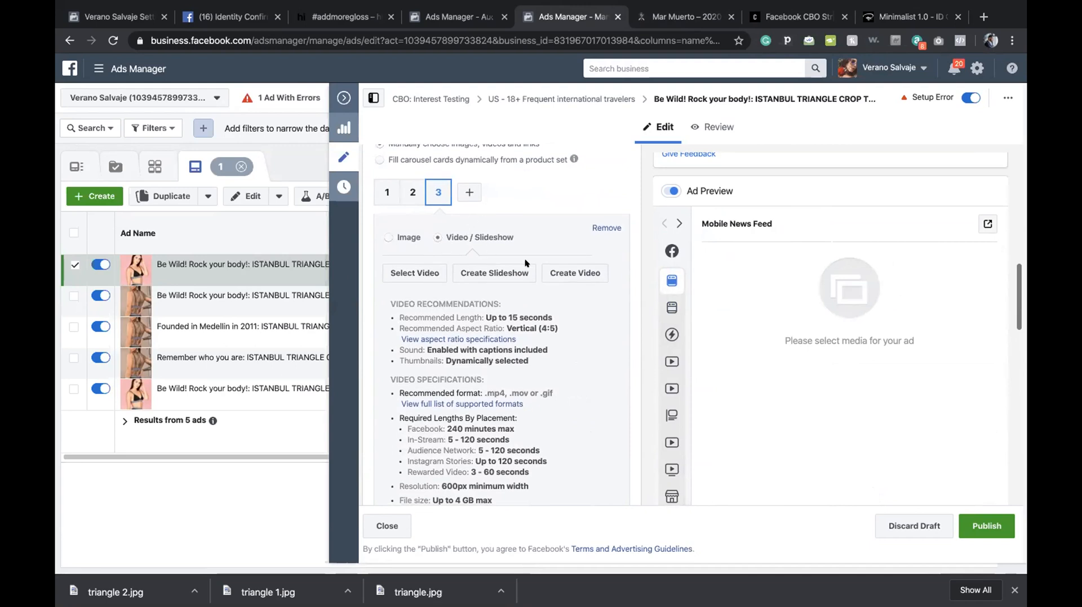
Open the slideshow creation for the third carousel card and look over the square video templates.
click(476, 269)
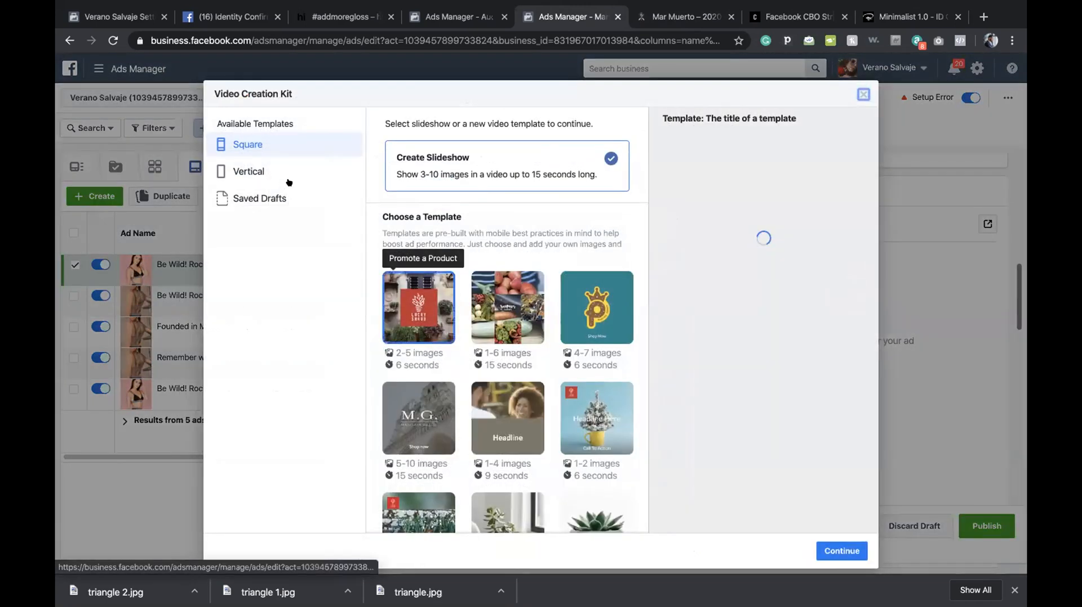
scroll(486, 286, down, 1)
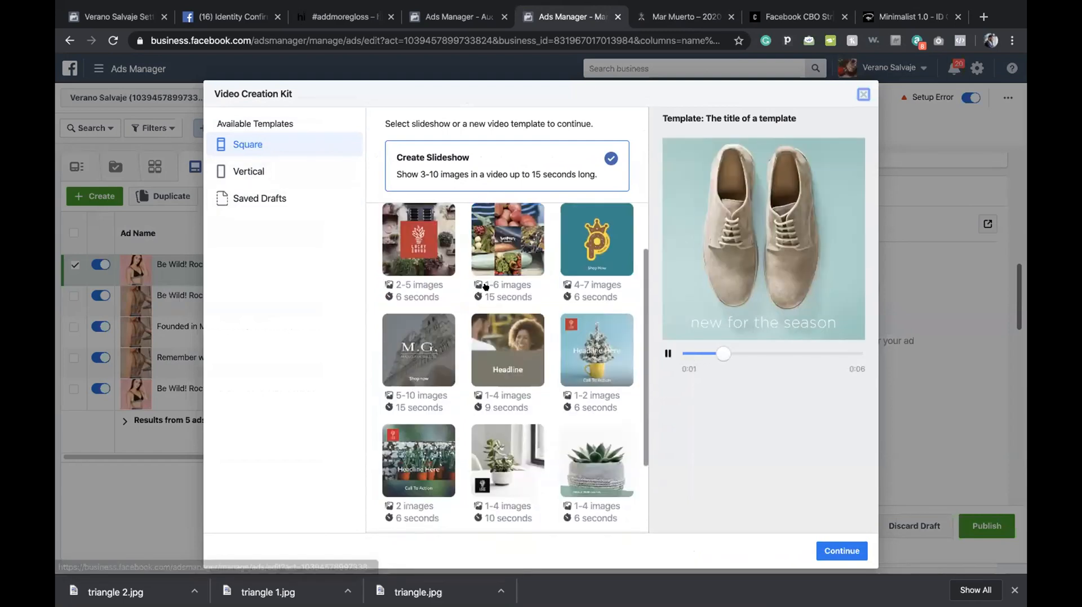
scroll(485, 287, down, 1)
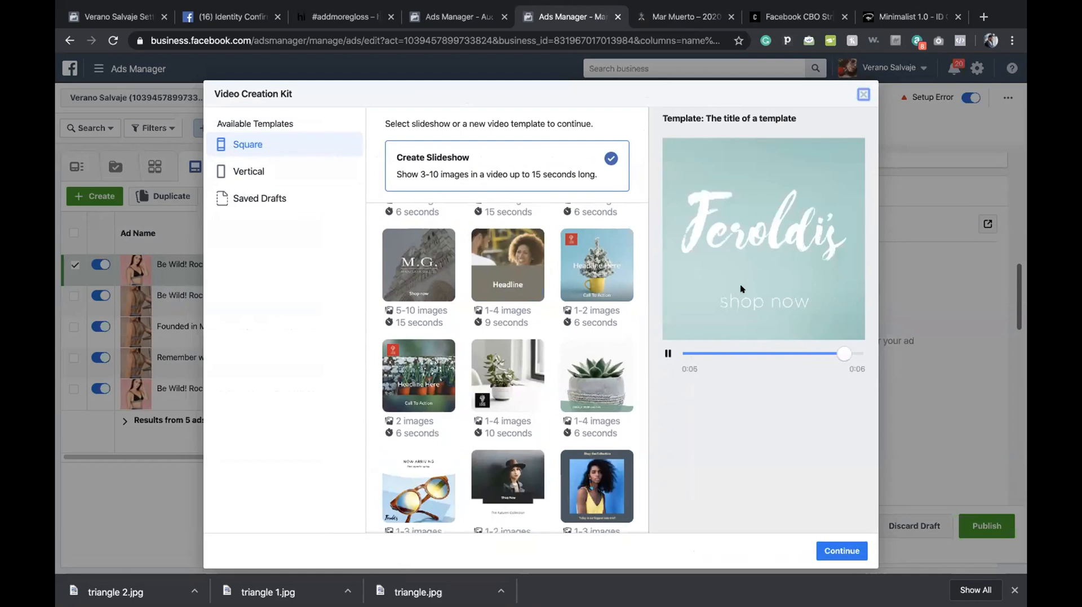
scroll(574, 331, up, 2)
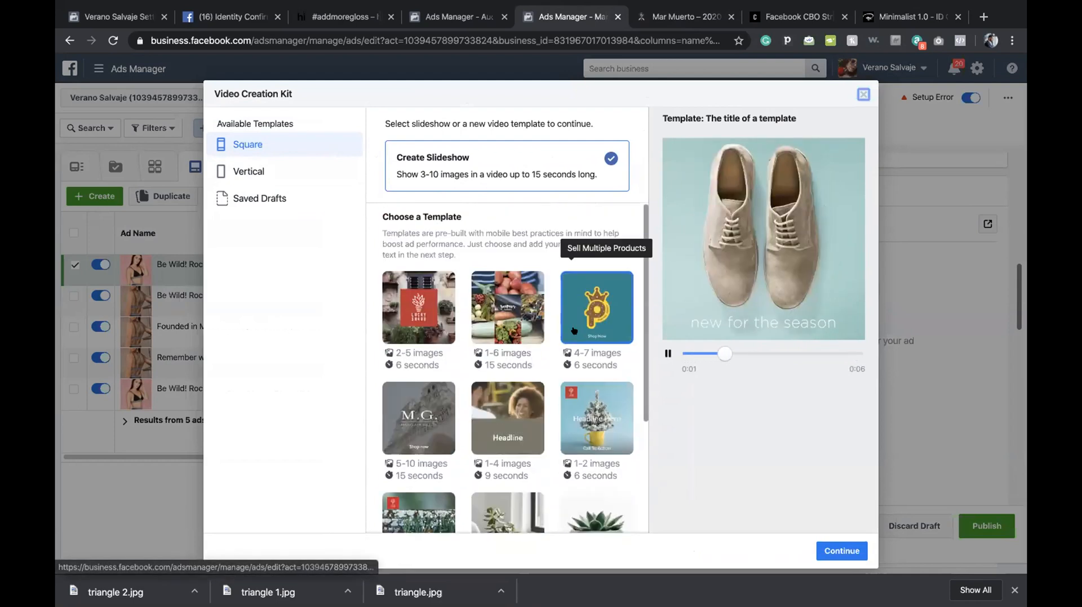
scroll(574, 331, down, 2)
scroll(486, 299, up, 2)
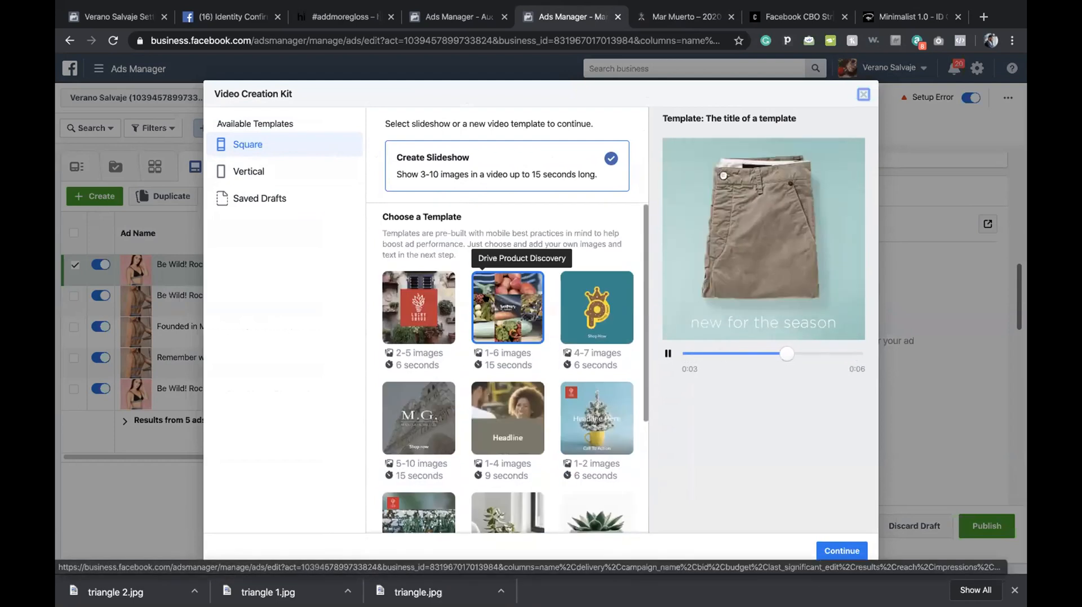
scroll(563, 315, down, 3)
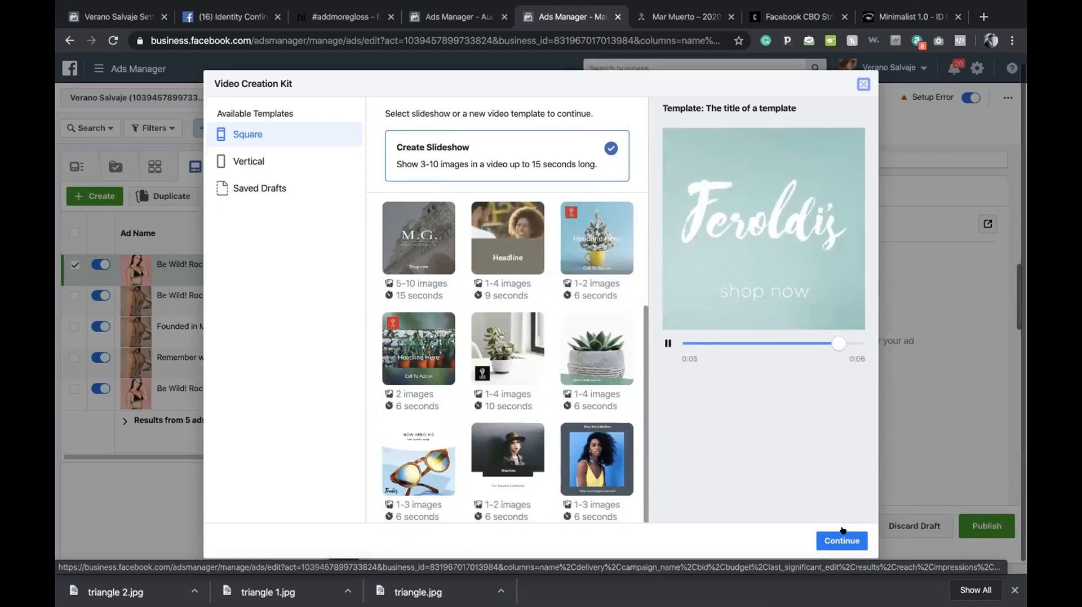
Continue with the Create Slideshow option and add triangle.jpg from the account images as the first slide.
click(849, 542)
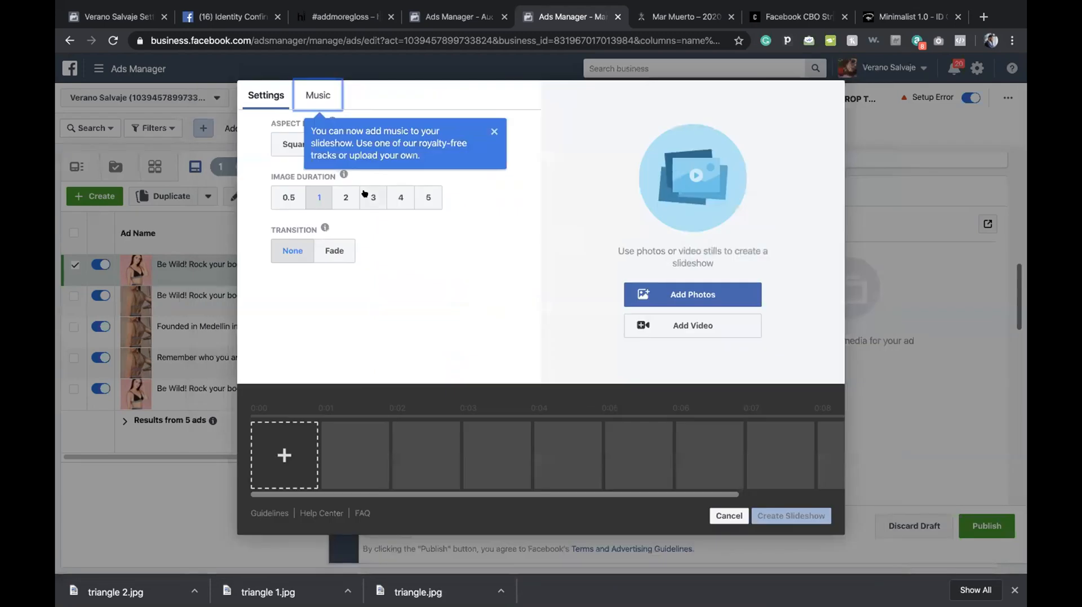
click(494, 131)
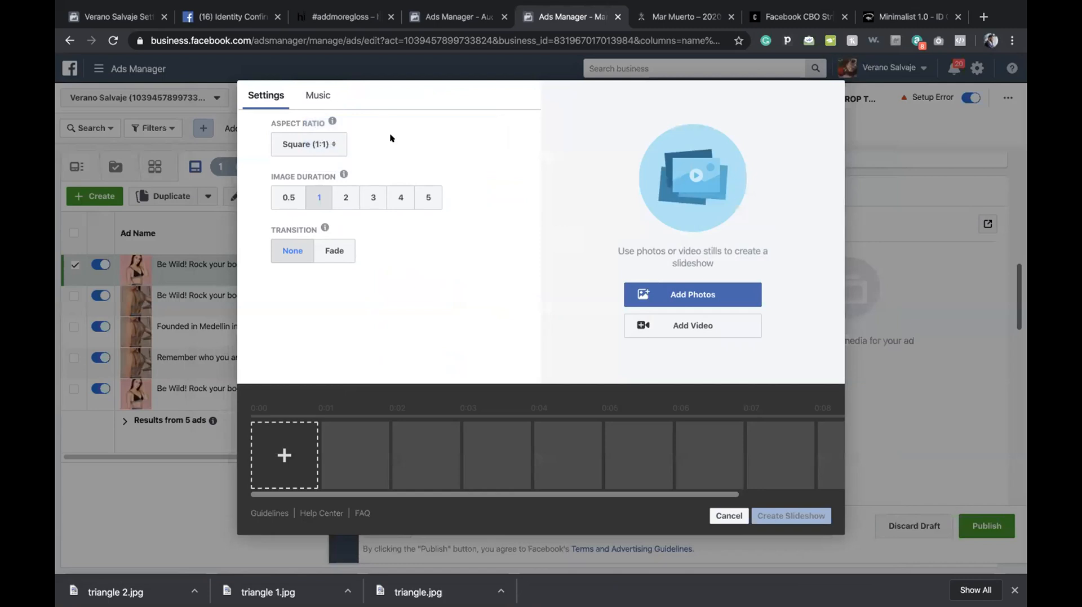
click(669, 290)
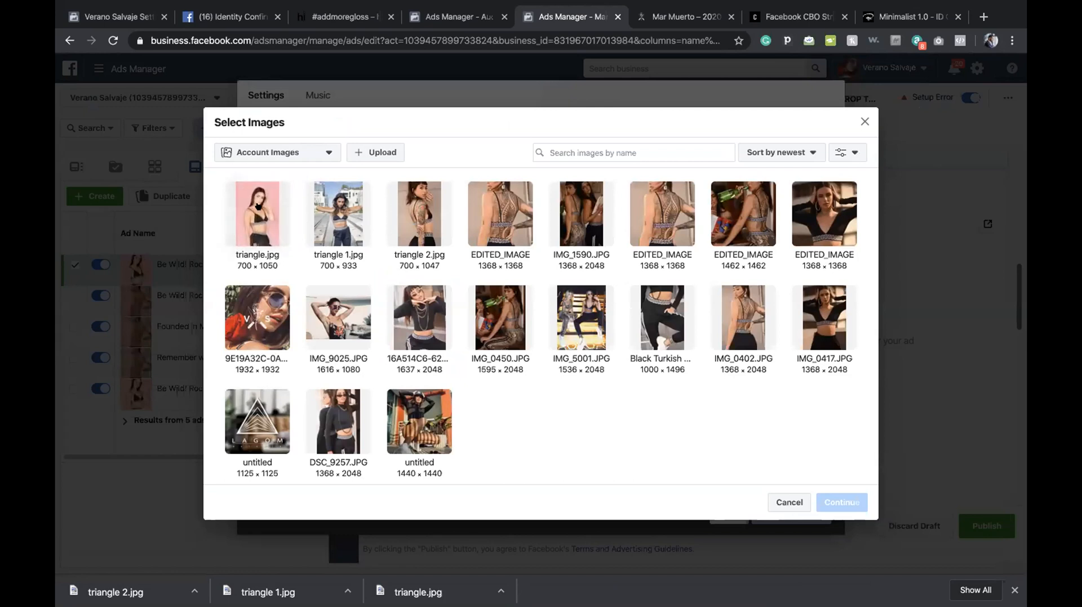
click(257, 214)
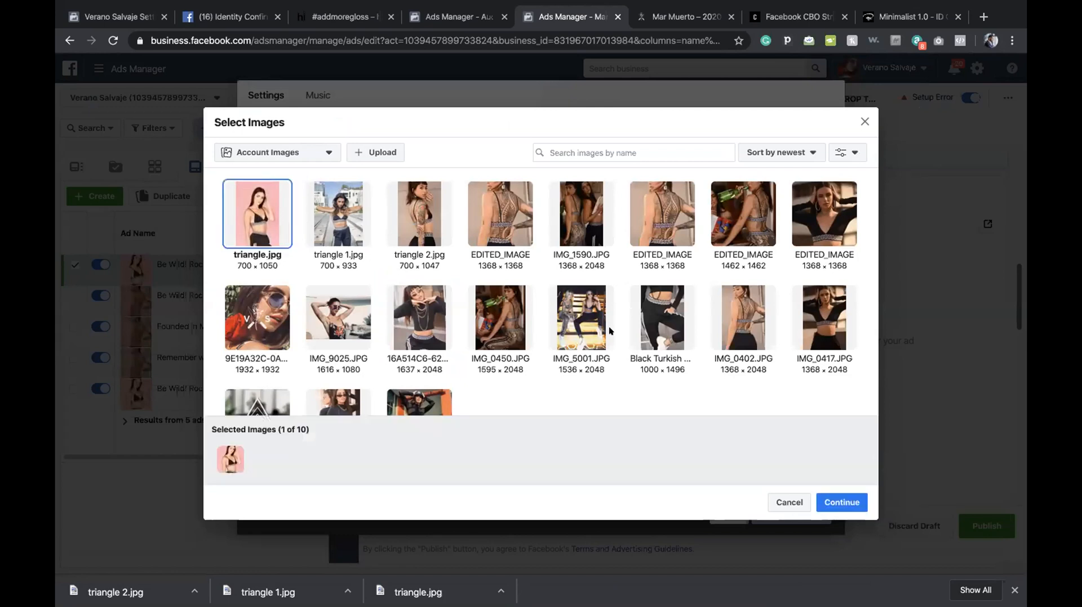
click(842, 503)
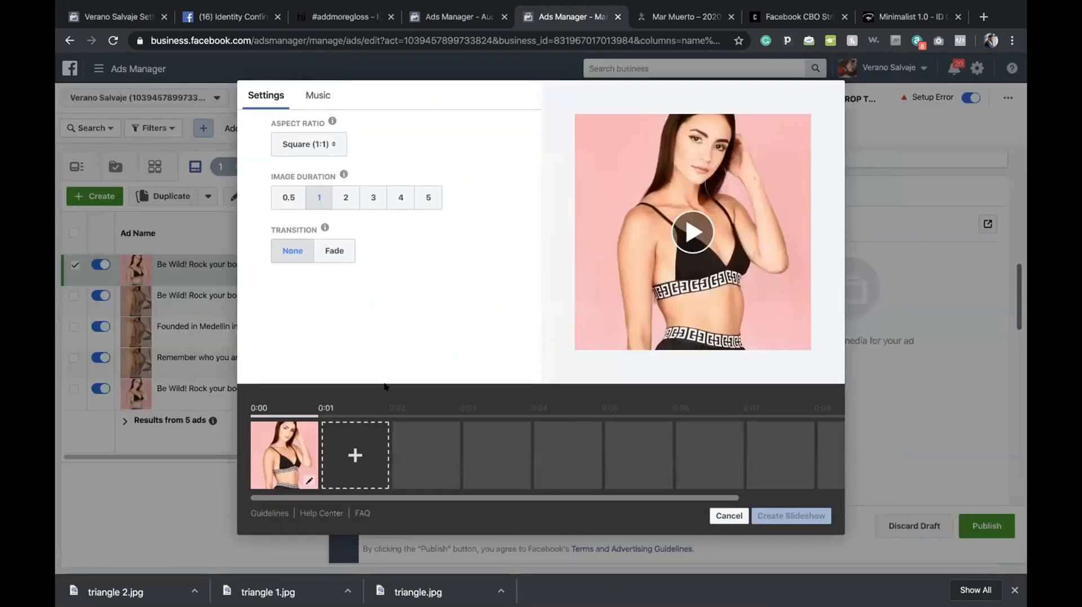
Reopen the slideshow's image selection, then save the store's pink-background Black Turkish Jogger Pants photo to Downloads as a JPEG with a name beginning "Black Jogger".
click(355, 434)
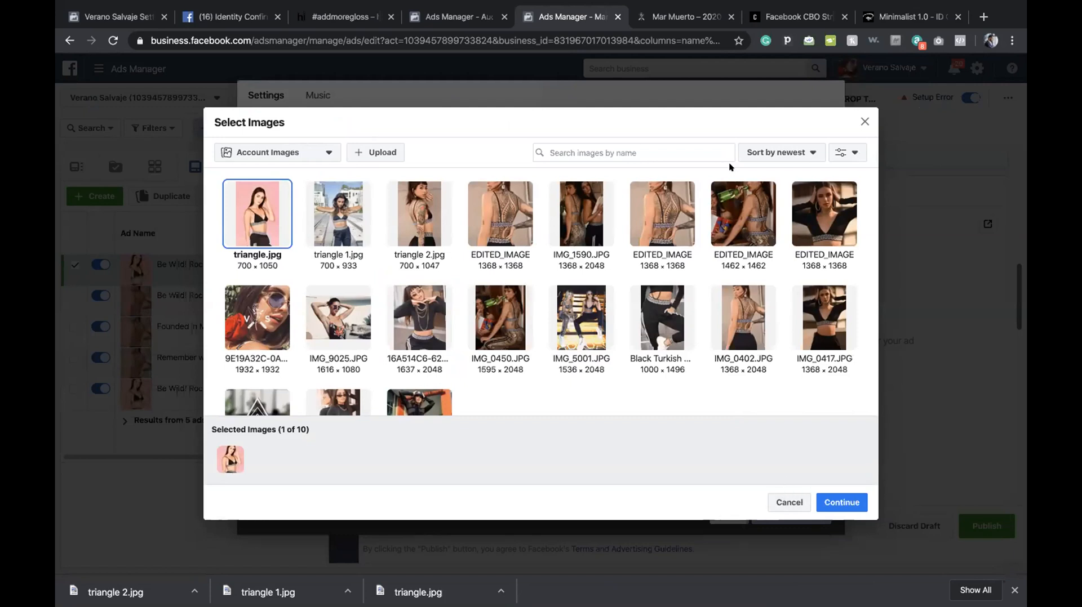
click(655, 16)
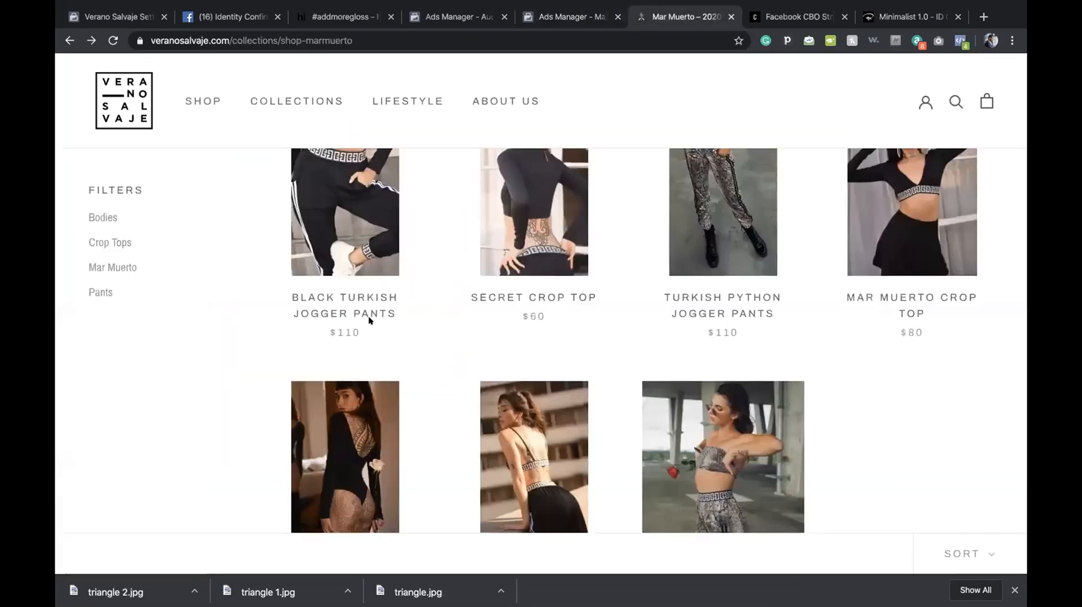
click(375, 225)
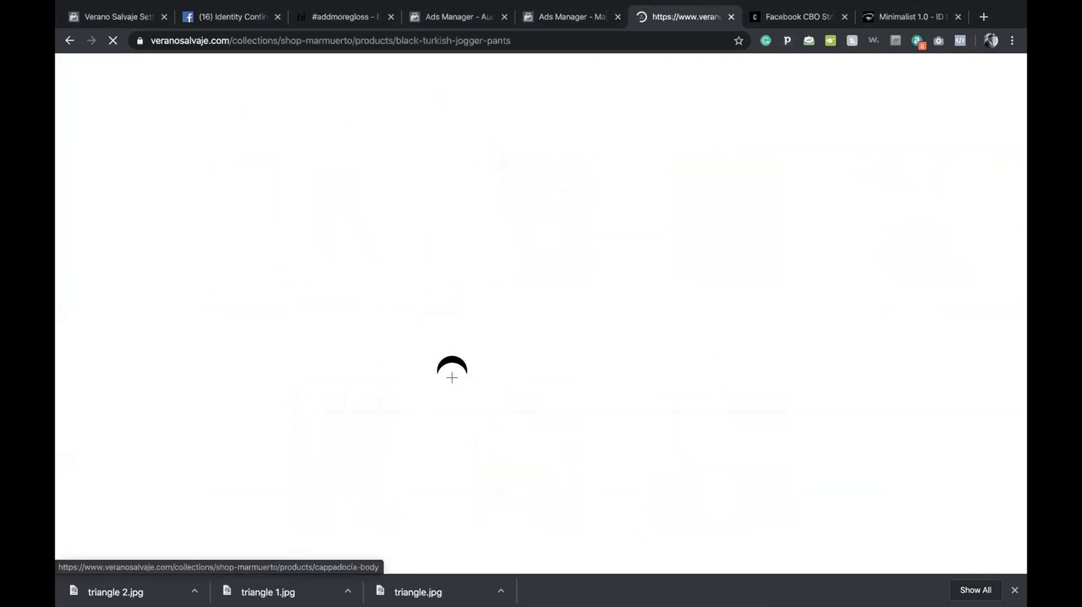
scroll(426, 393, down, 5)
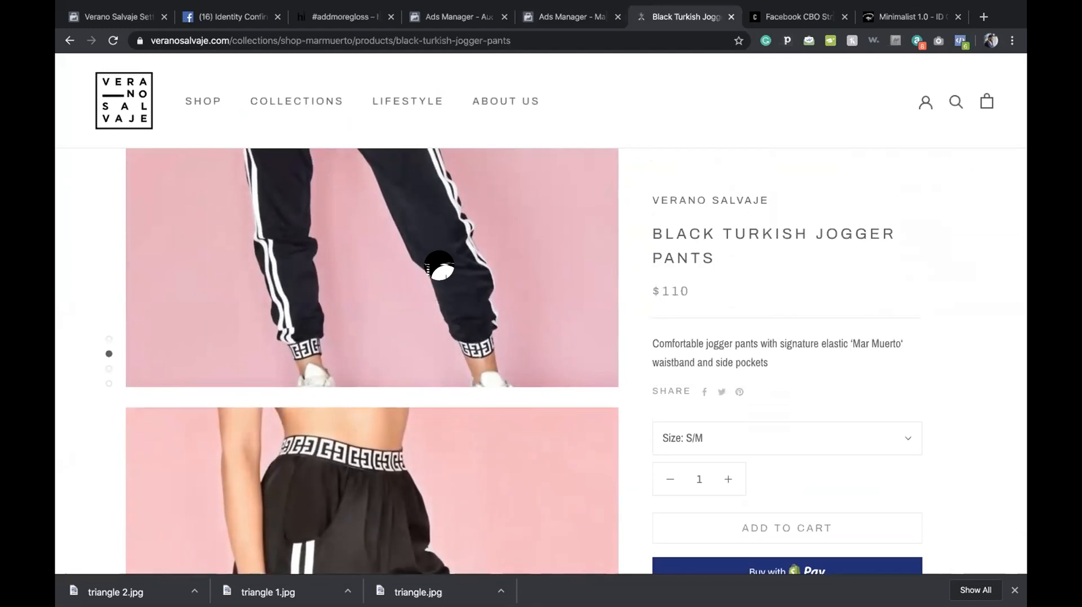
scroll(438, 266, down, 2)
scroll(439, 266, up, 5)
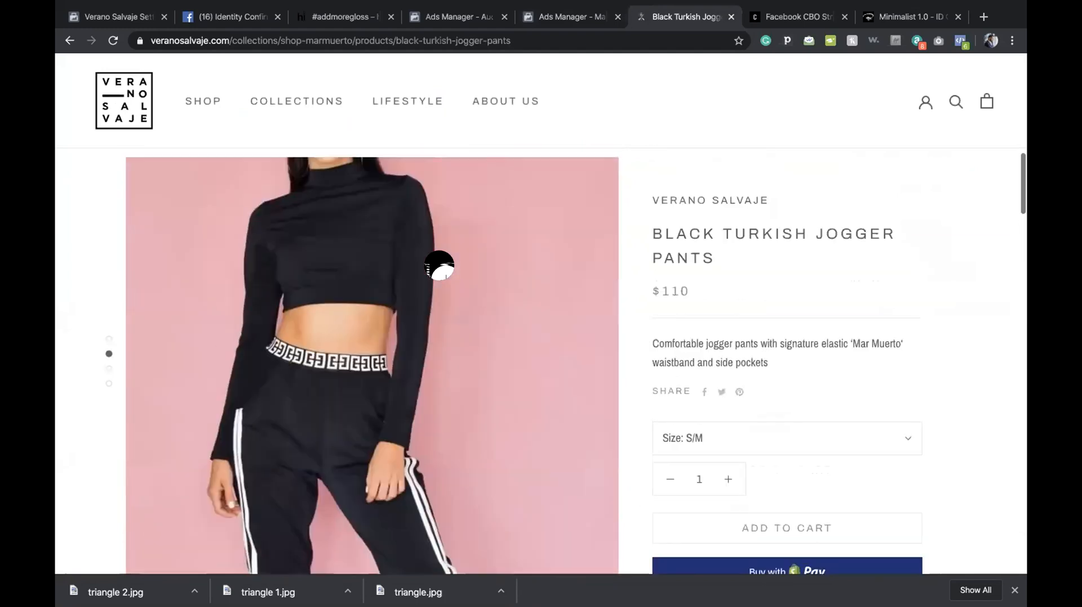
scroll(439, 265, down, 2)
right_click(424, 252)
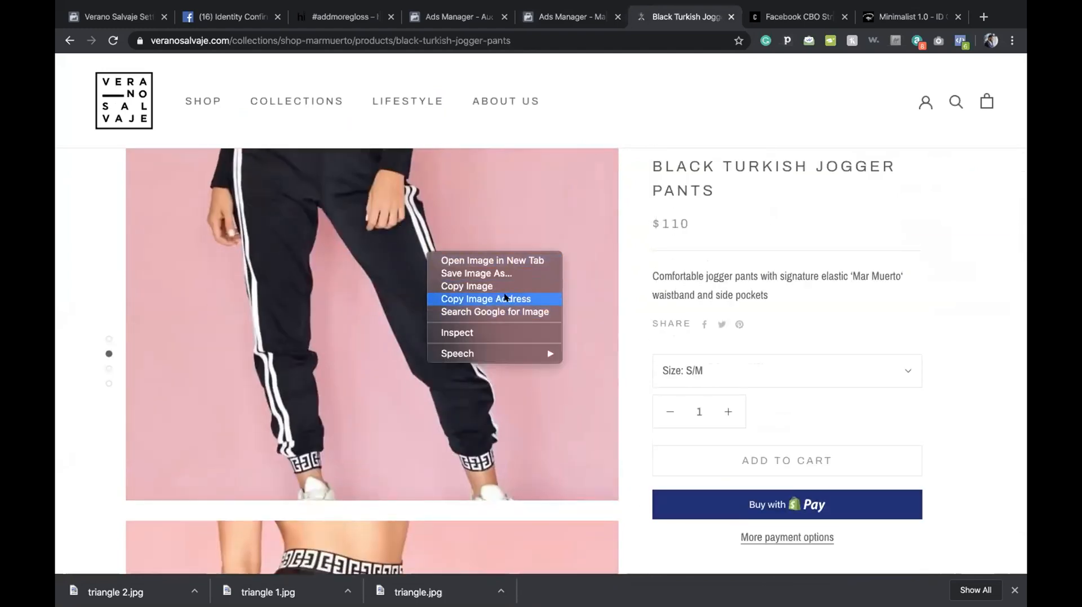
click(502, 266)
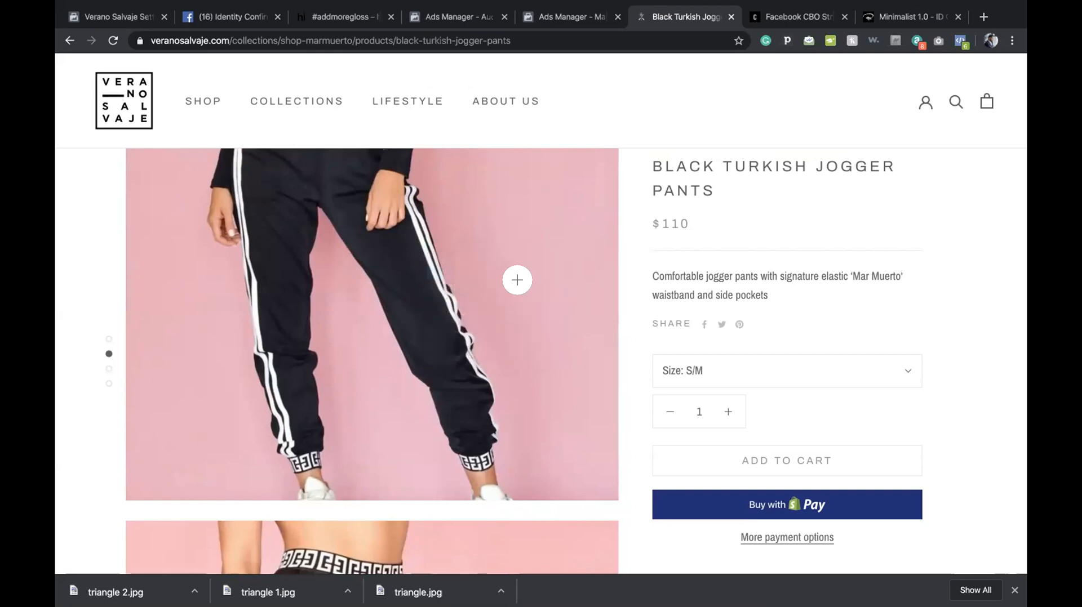
text(Black Jogger - pi)
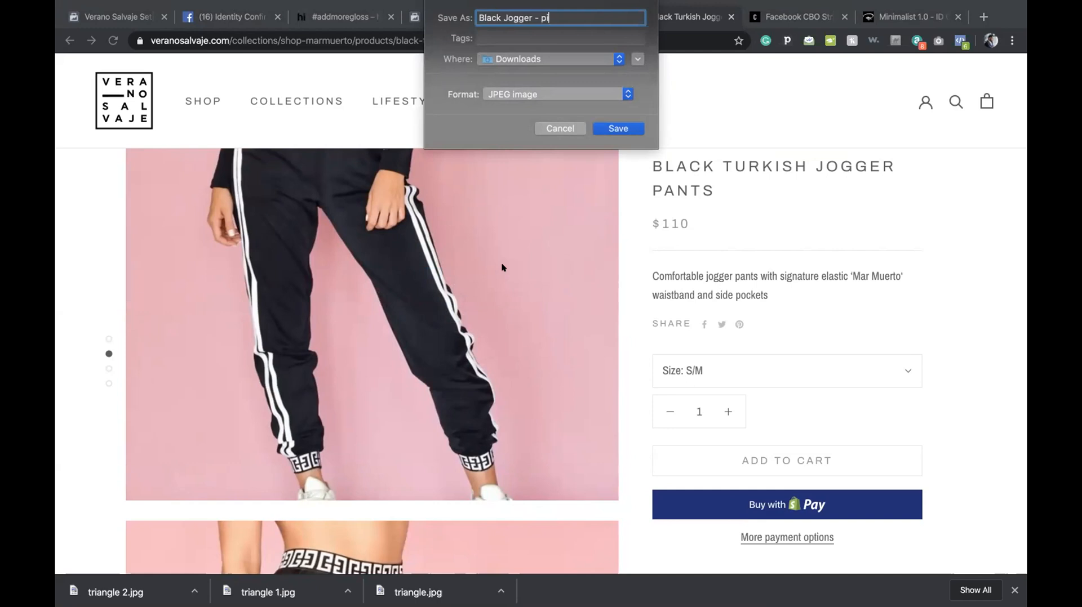
click(617, 128)
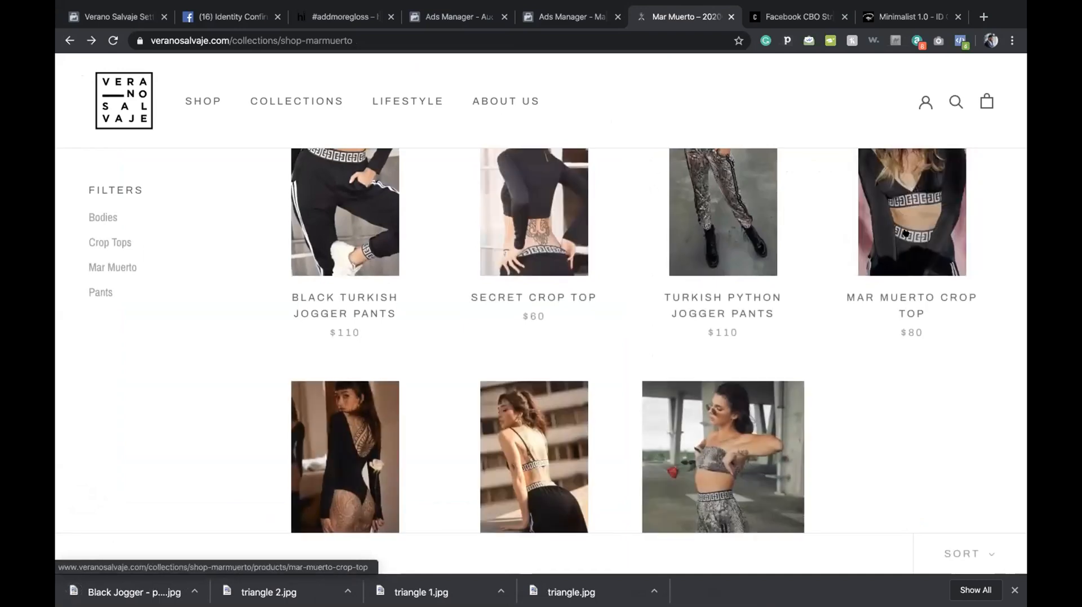
Save the pink-background photo of the Mar Muerto Crop Top to Downloads as a JPEG named "Marmuerto crop top - pink".
click(905, 231)
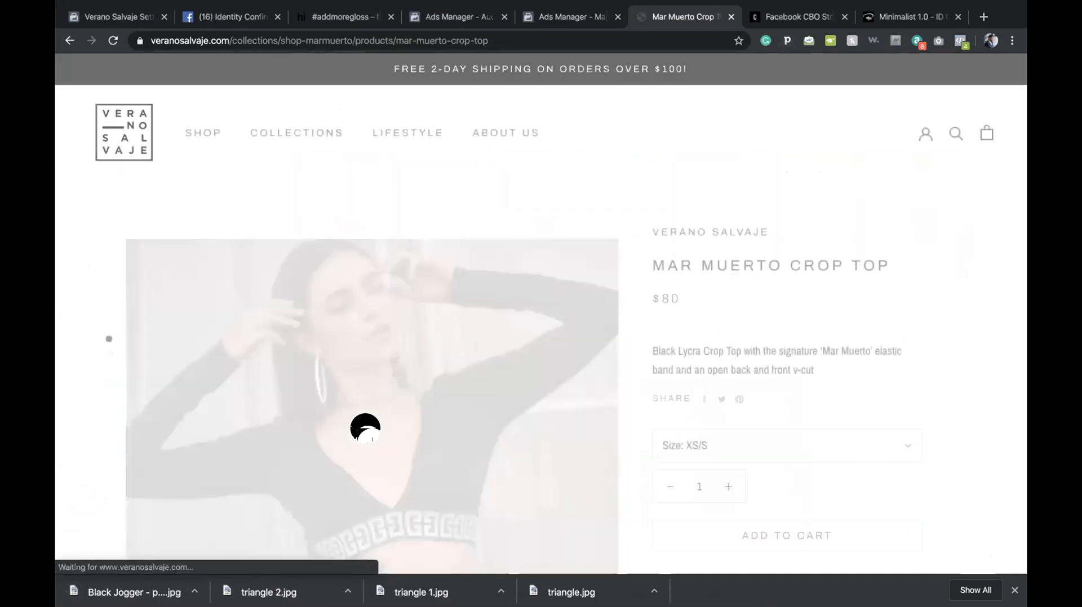
scroll(365, 429, down, 10)
scroll(365, 428, down, 10)
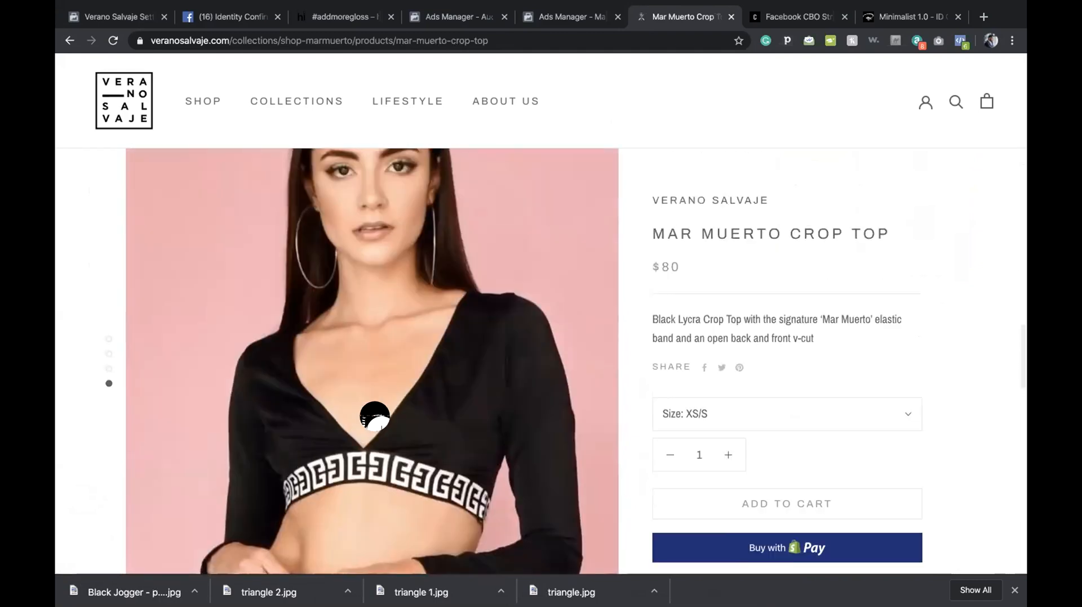
scroll(365, 428, down, 3)
right_click(386, 376)
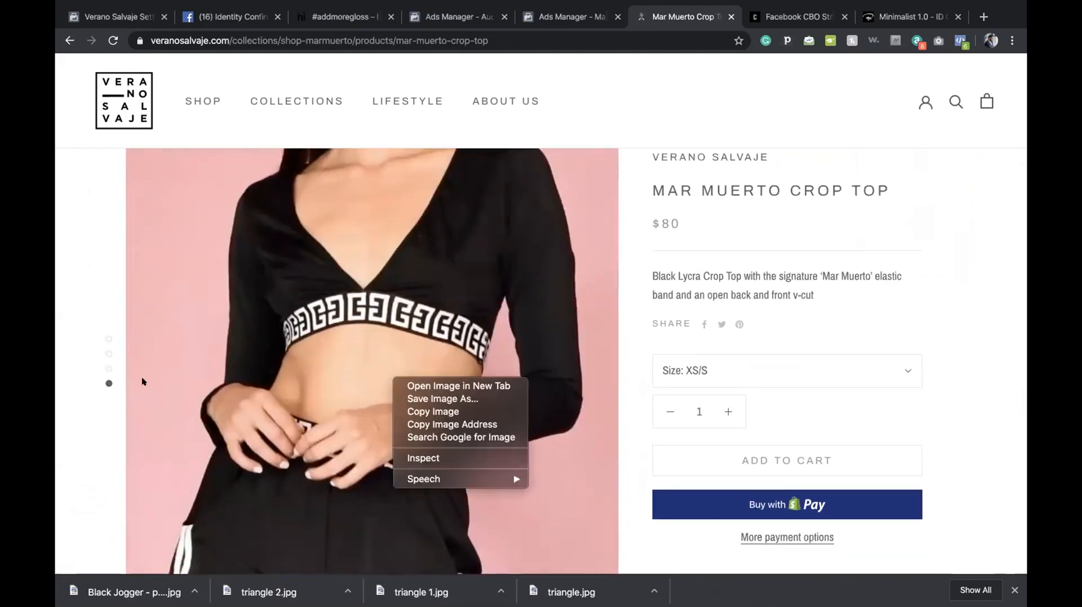
click(83, 374)
right_click(288, 352)
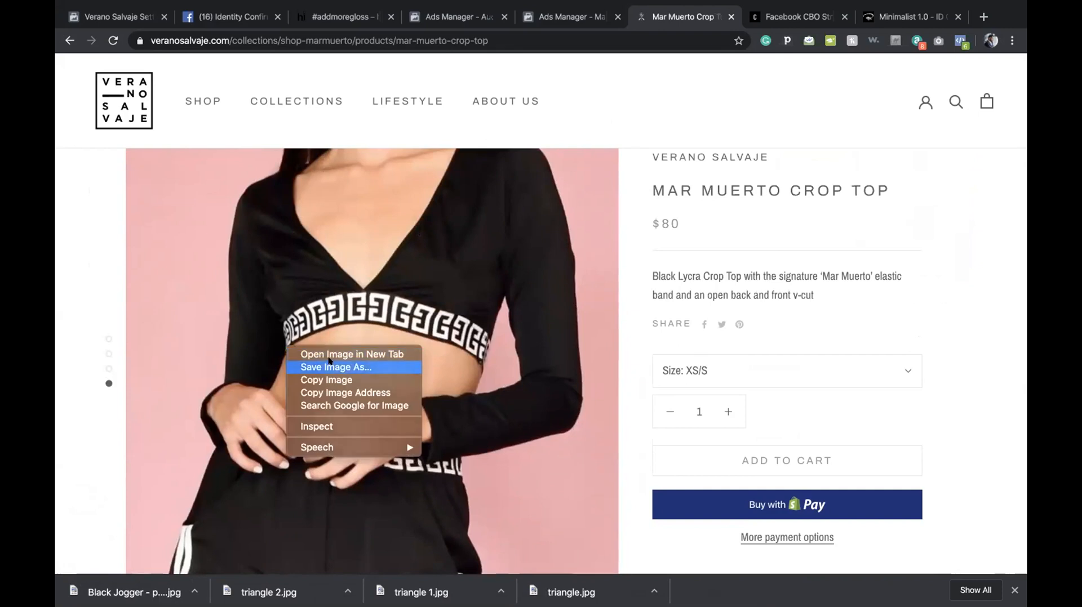
click(340, 369)
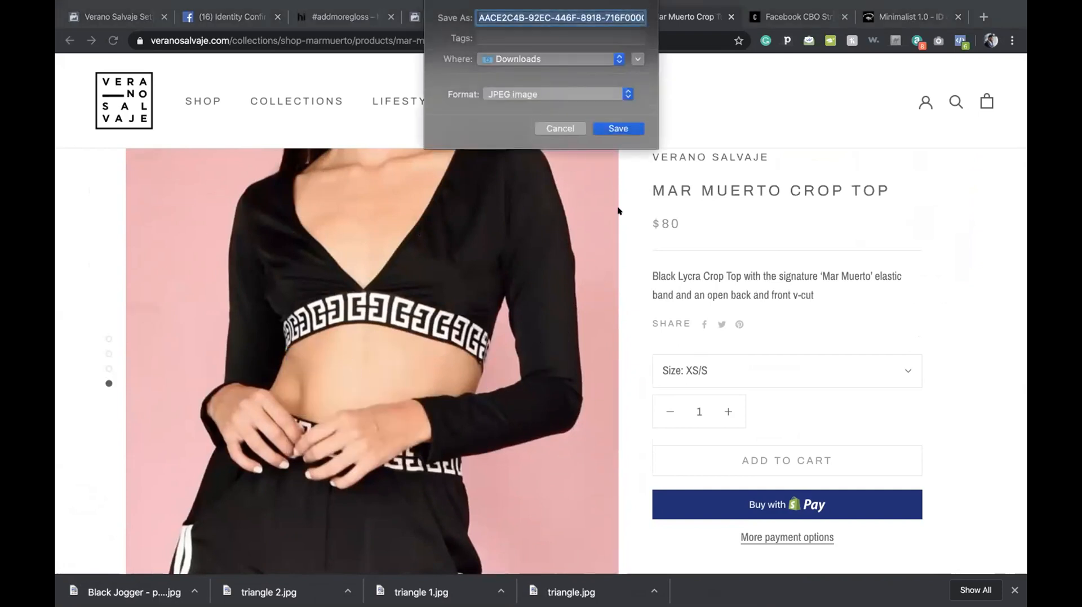
text(Marmuerto crop top - pink)
click(609, 130)
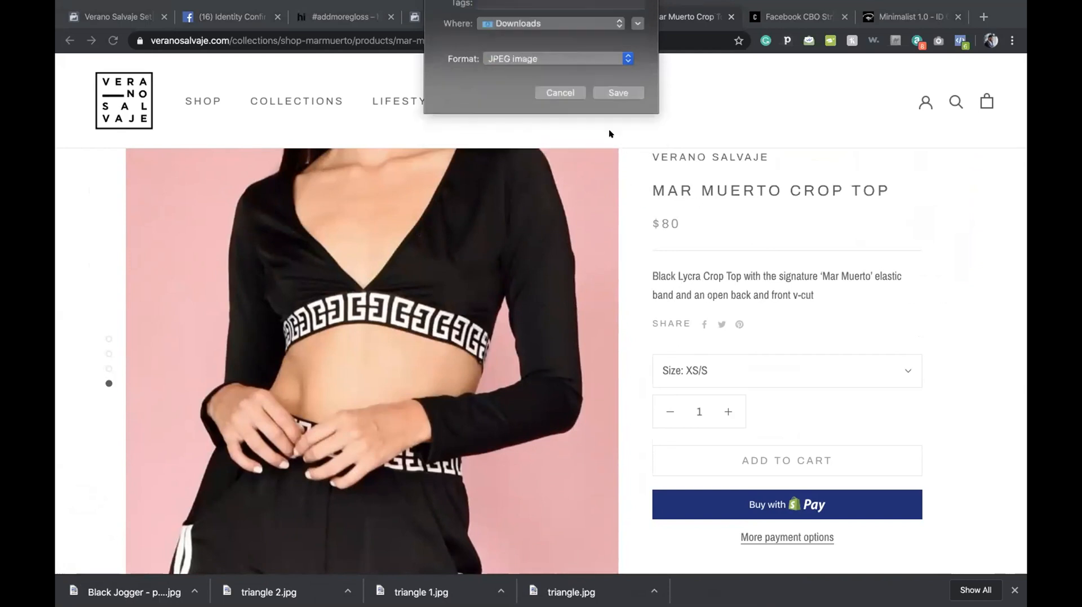
Check the photos of the Strapless Python Crop Top and return to the Mar Muerto collection.
click(66, 40)
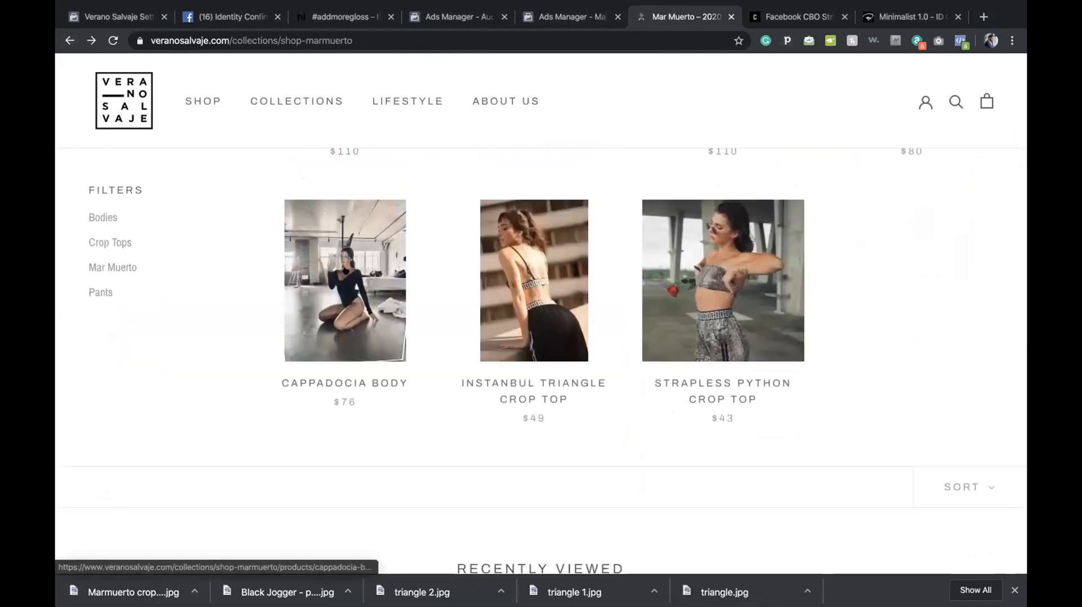
click(725, 280)
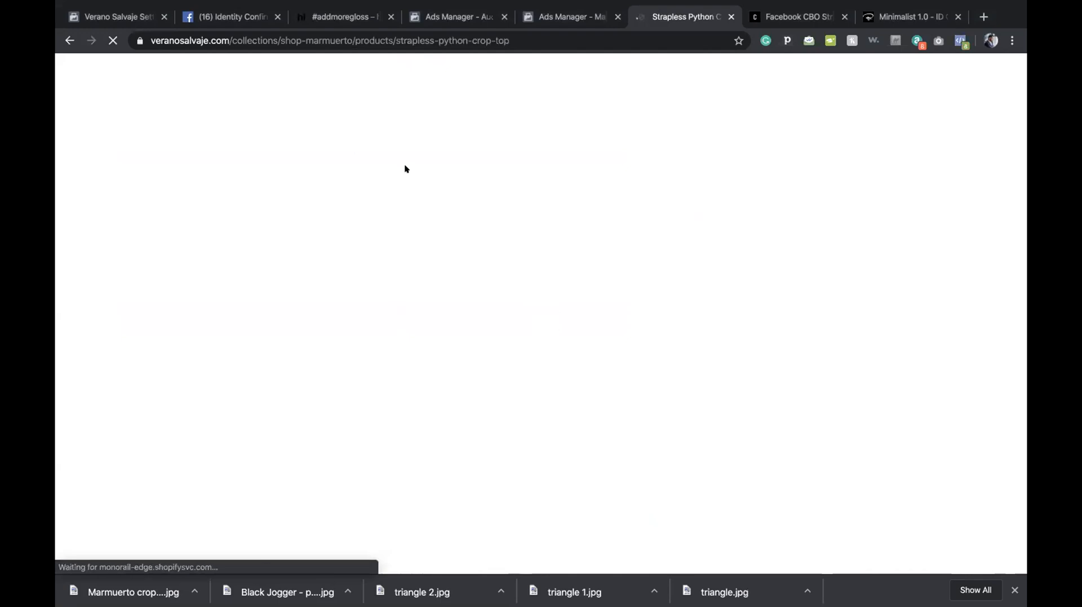
scroll(406, 169, down, 10)
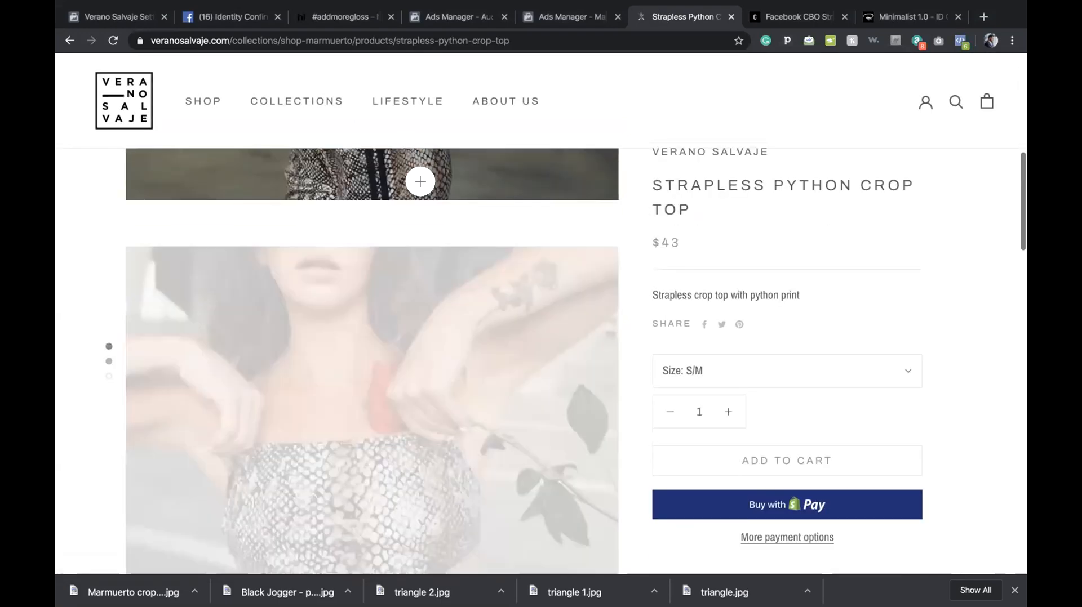
click(70, 41)
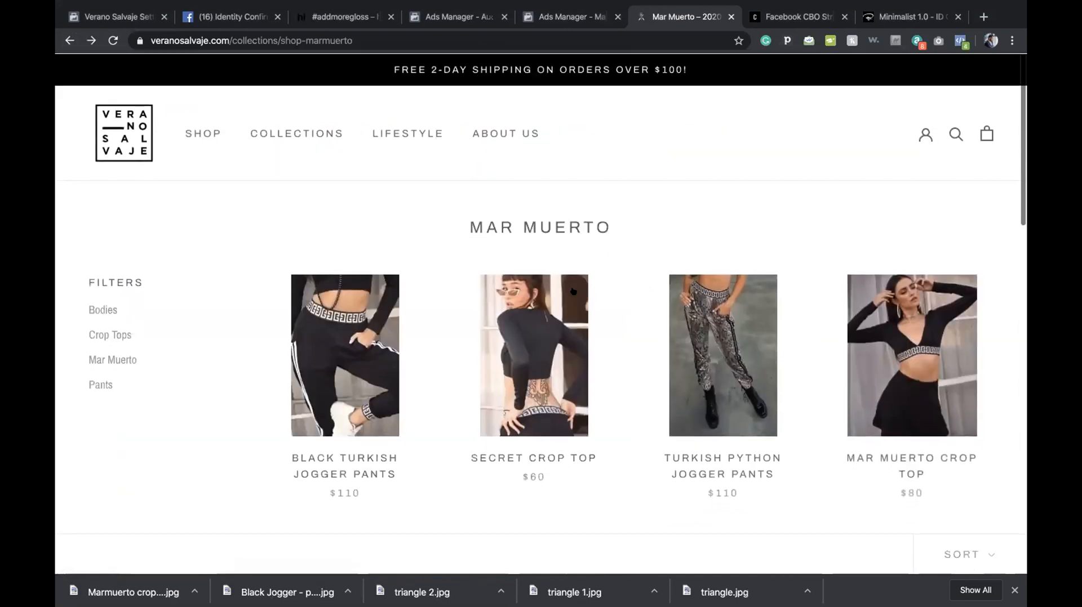
Save the pink-background photo of the Secret Crop Top to Downloads as a JPEG named "Secret crop top - pink".
click(311, 343)
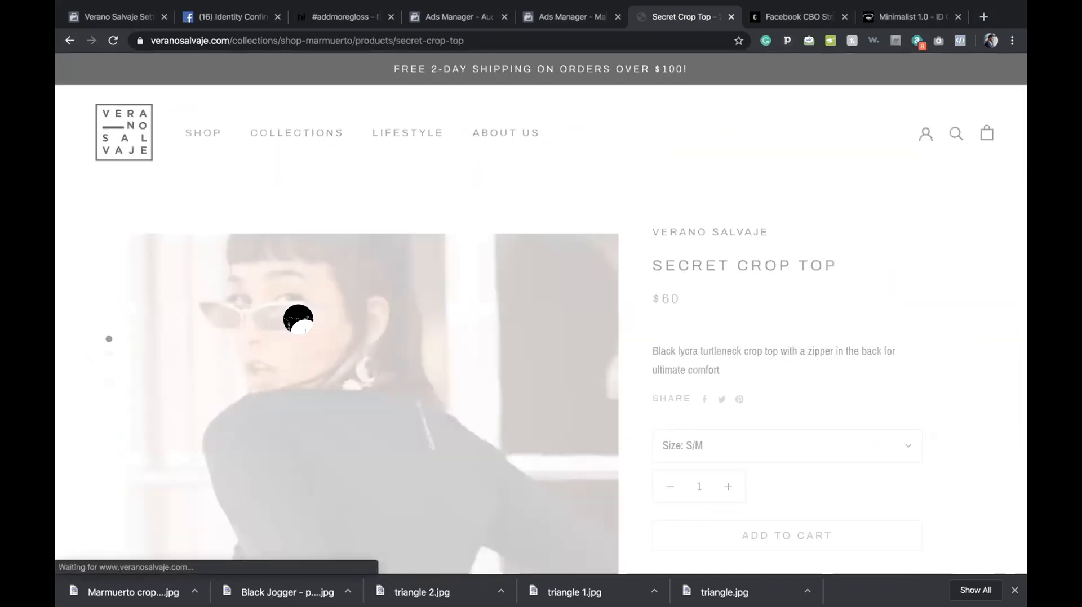
scroll(298, 319, down, 10)
scroll(298, 319, down, 15)
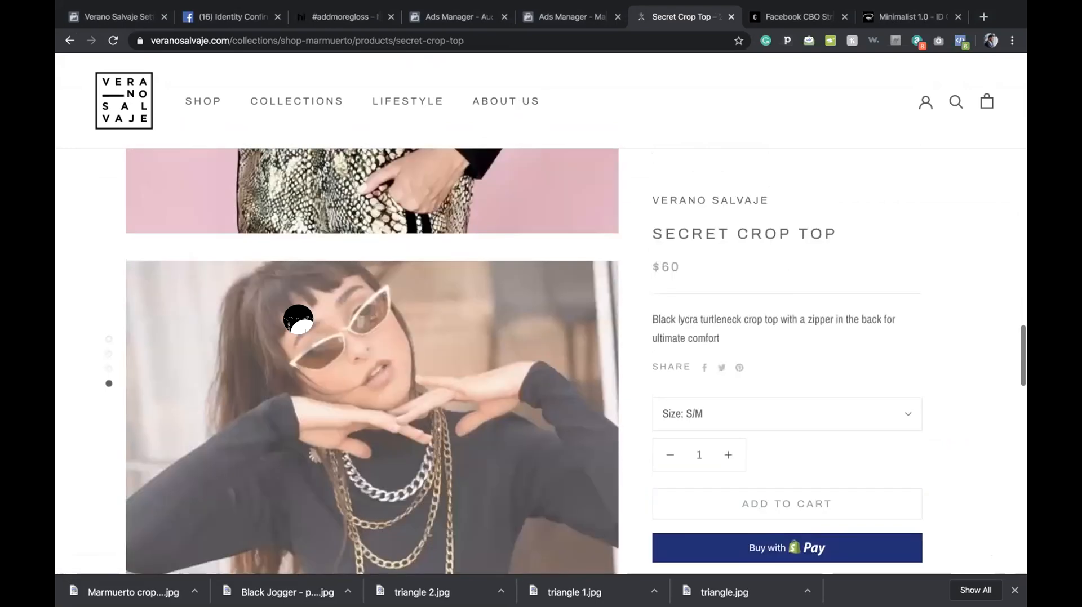
scroll(298, 319, up, 5)
right_click(307, 283)
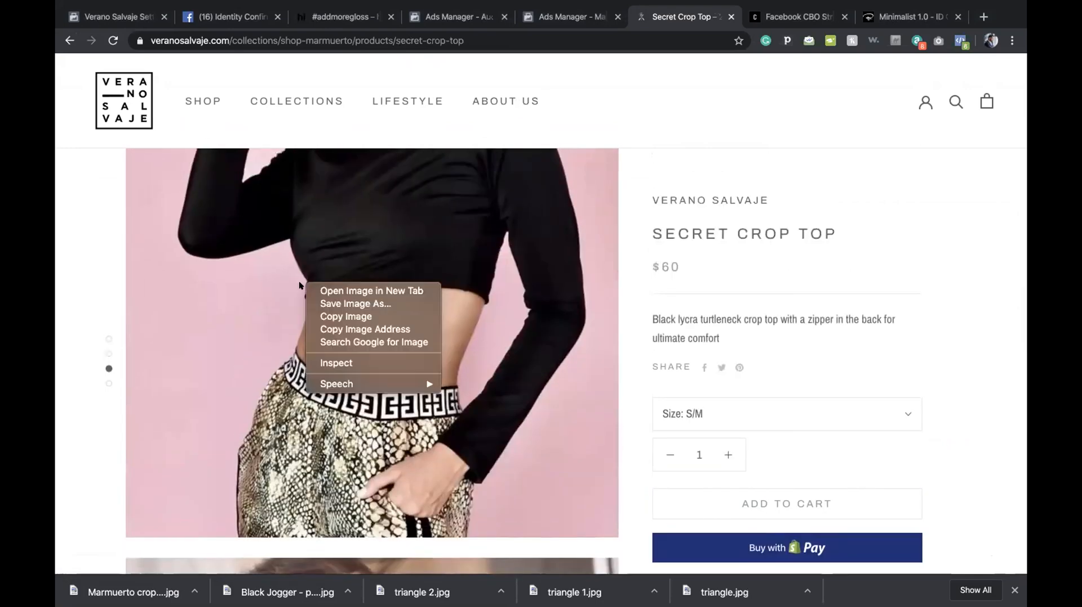
click(363, 303)
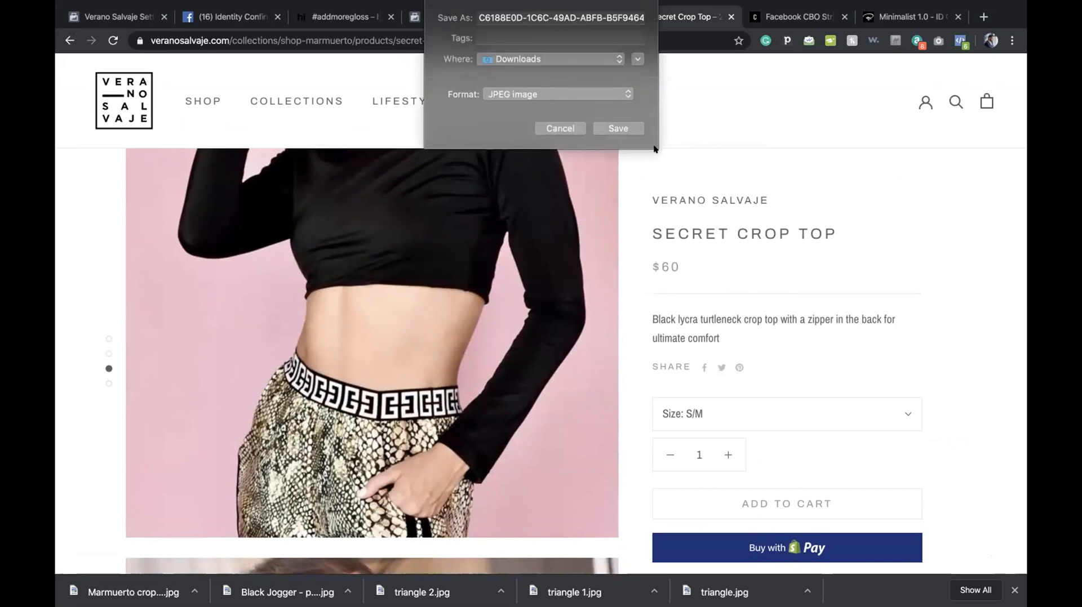
text(Sec)
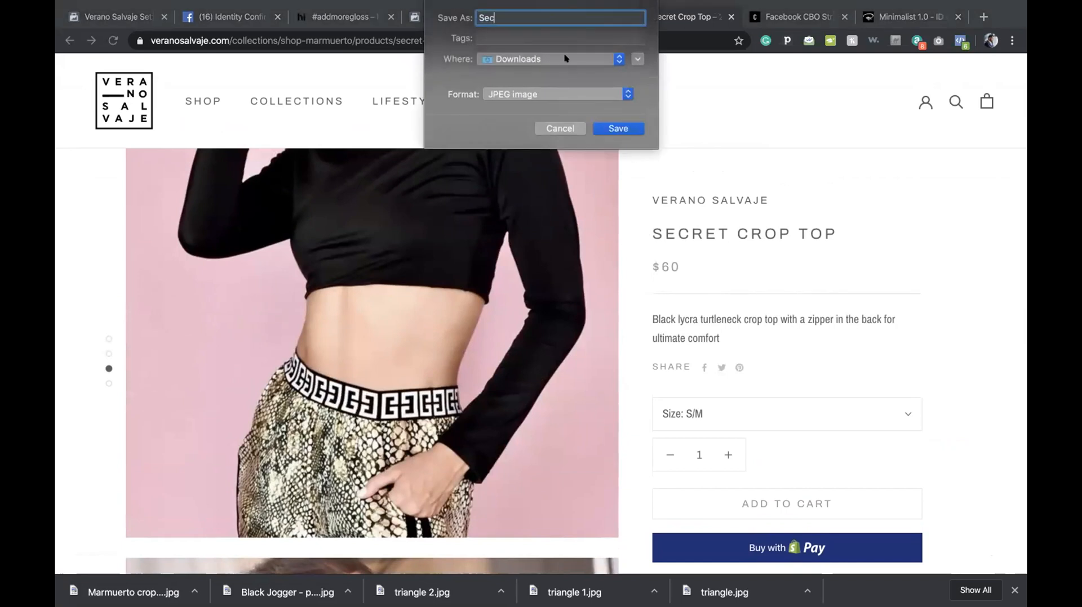
text(ret cropt)
key(BackSpace)
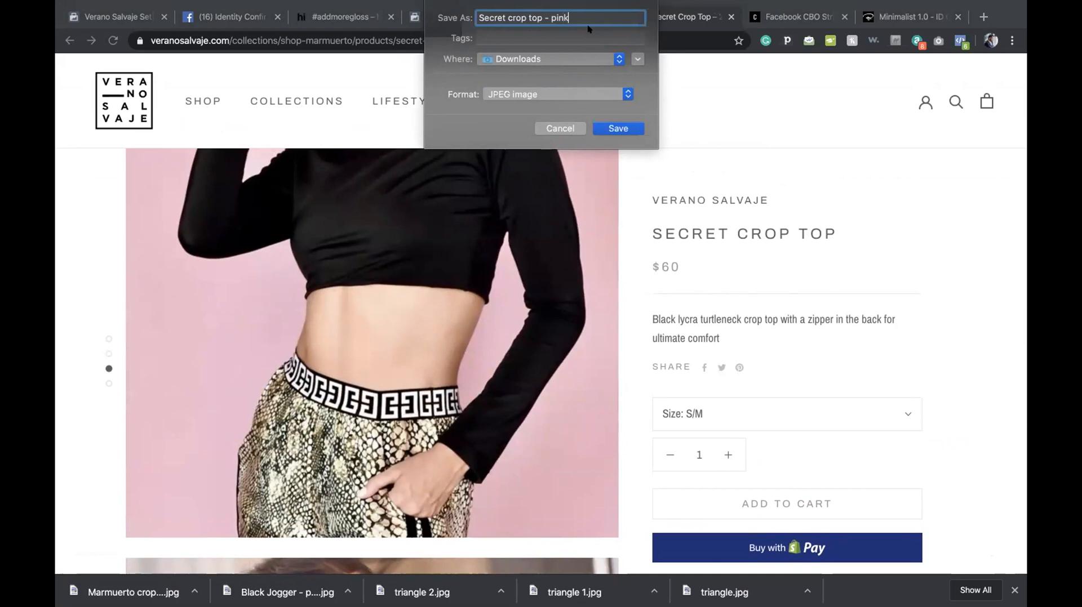
click(627, 133)
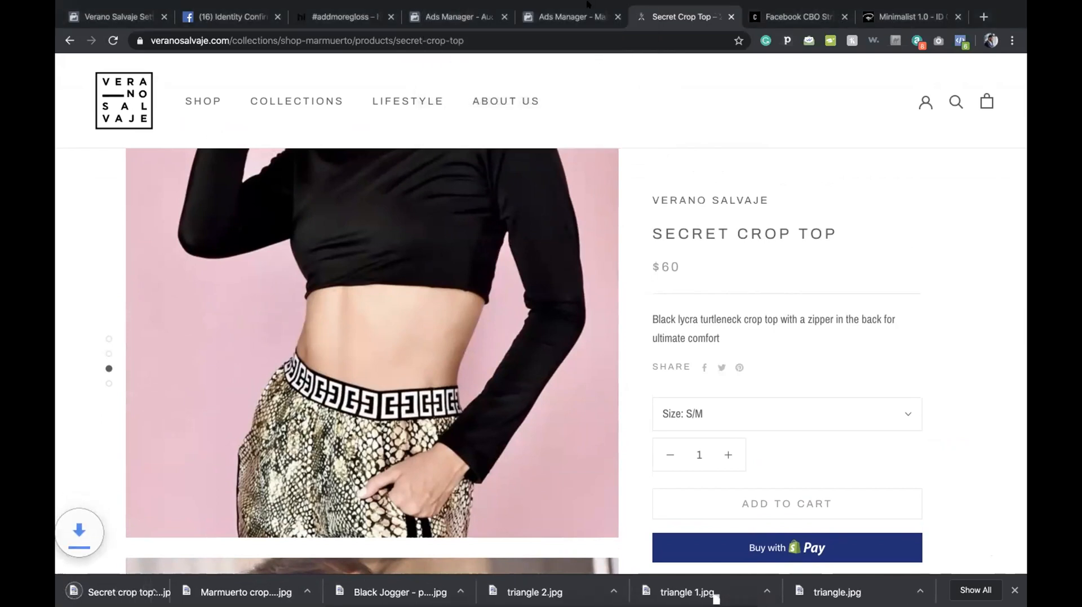
click(565, 17)
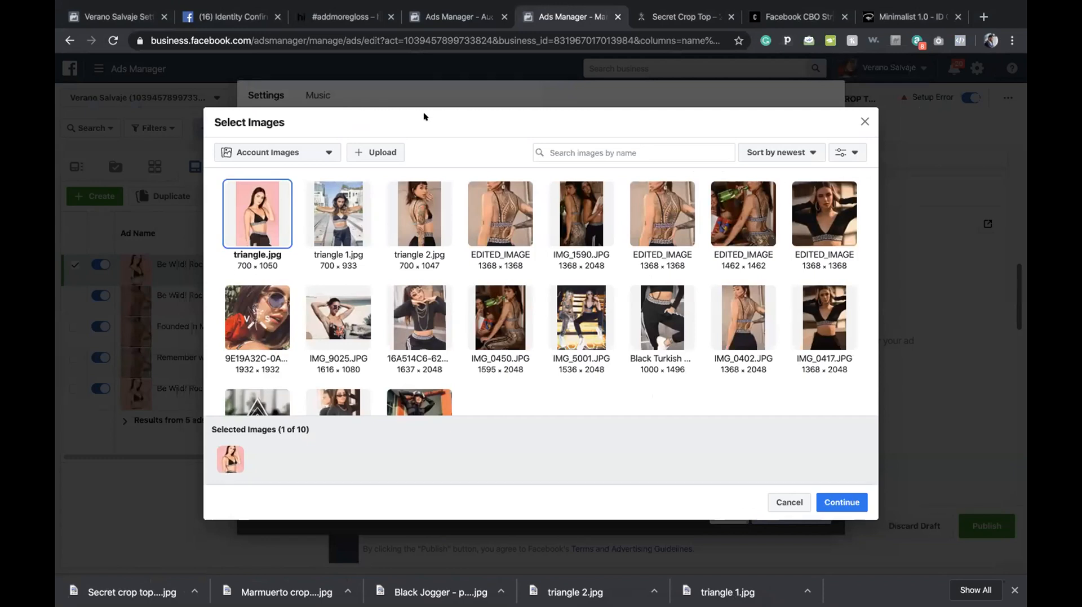
click(311, 151)
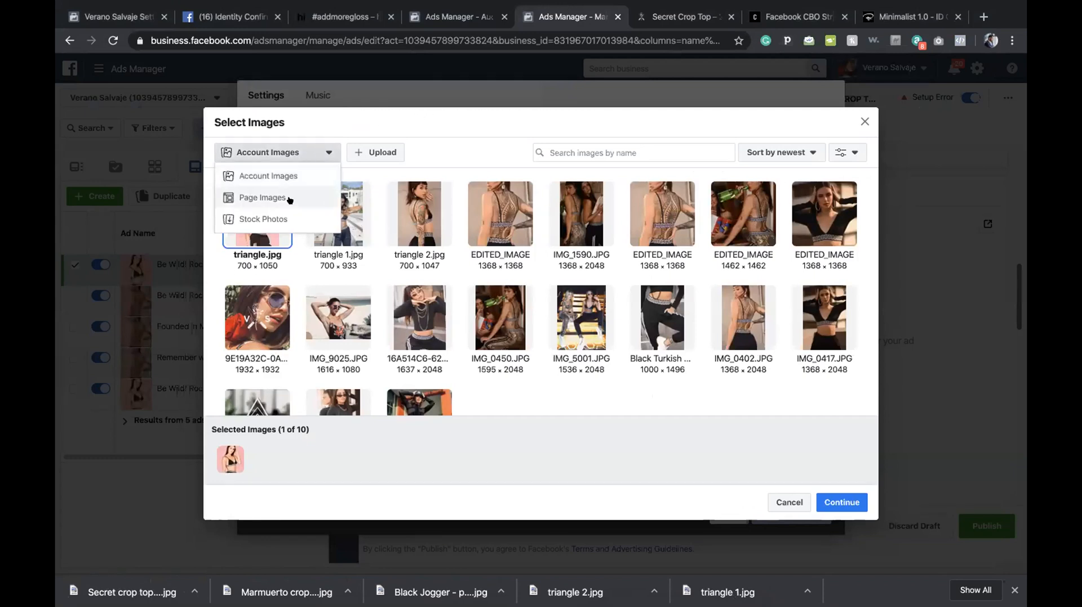
click(425, 126)
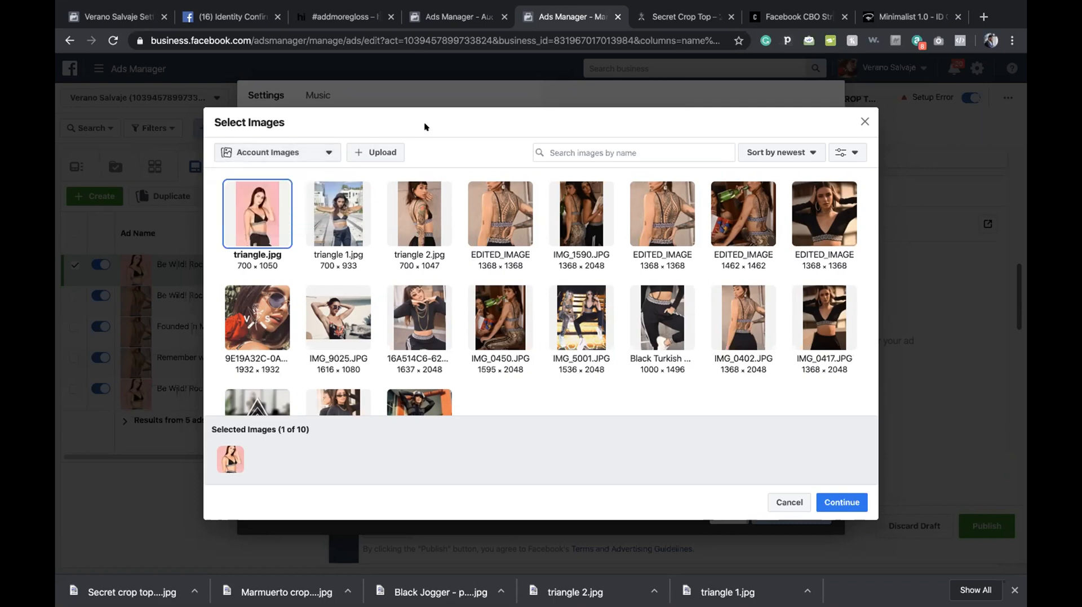
click(393, 150)
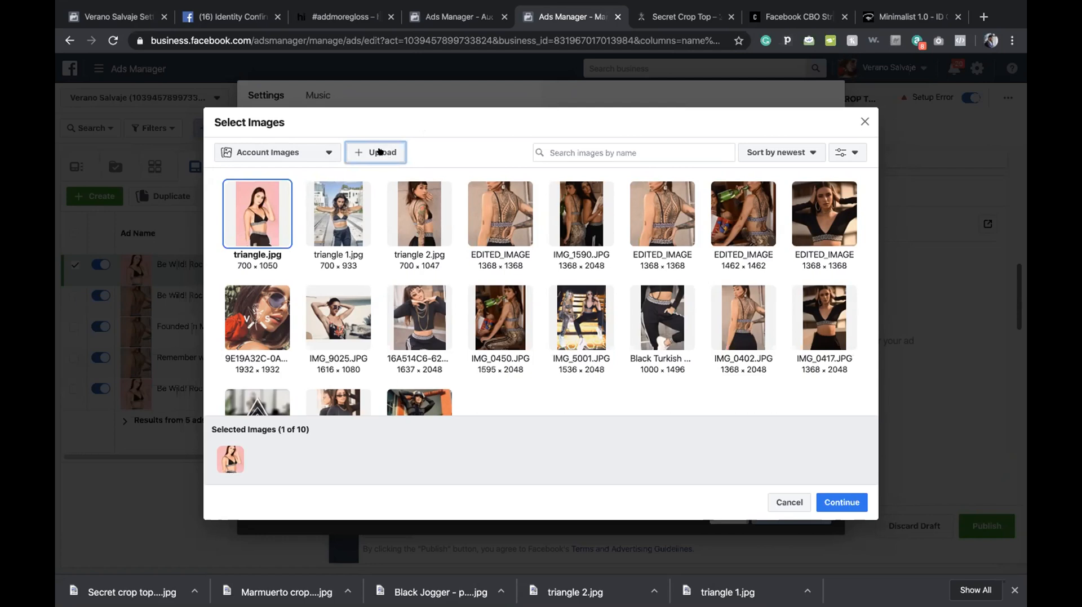
click(380, 151)
click(719, 288)
Dismiss the refresh request on the Audiences page and open the ad account's image library instead.
click(458, 18)
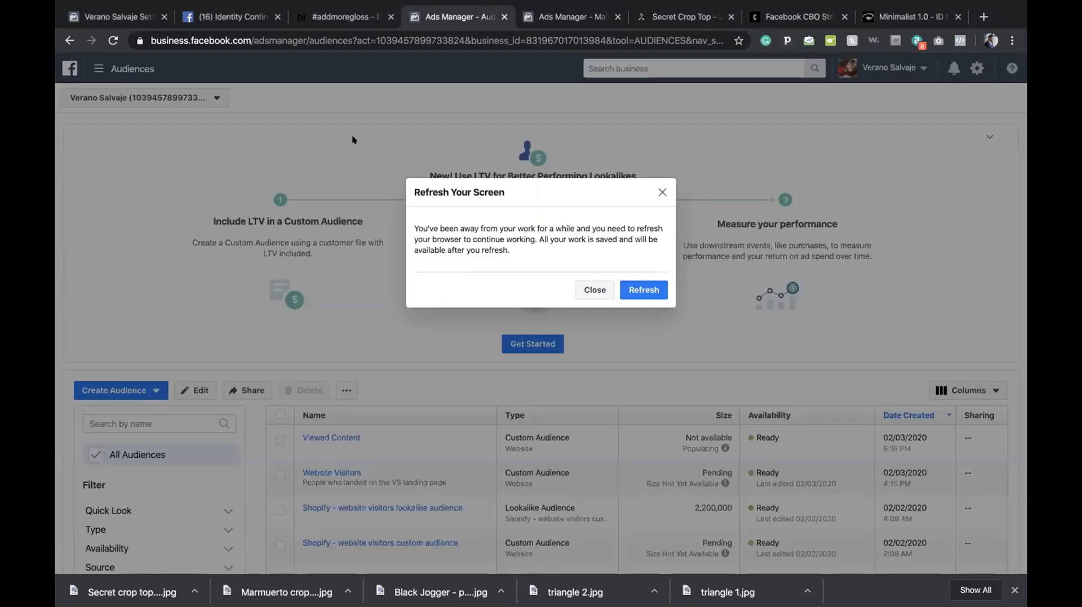
click(649, 192)
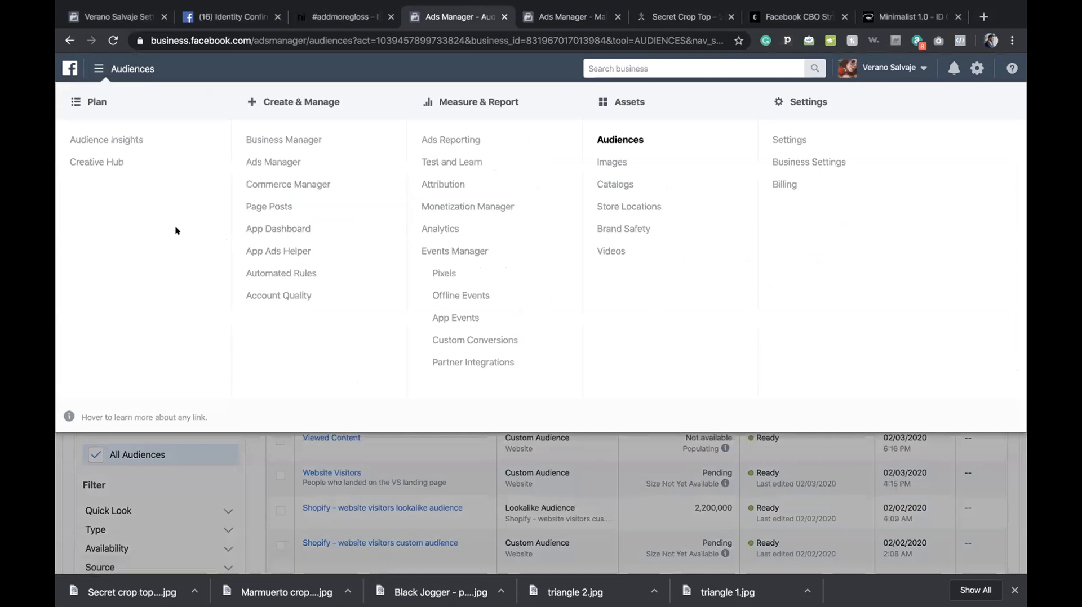
click(612, 162)
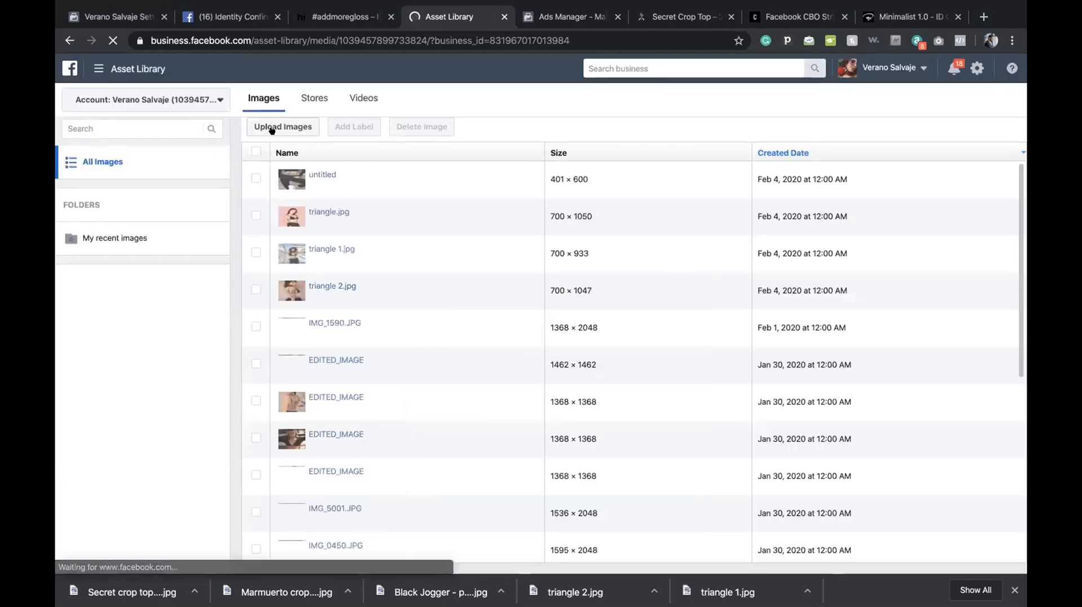
Upload Secret crop top - pink.jpg, Marmuerto crop top - pink.jpg and Black Jogger - pink.jpg from Downloads to the image library.
click(271, 129)
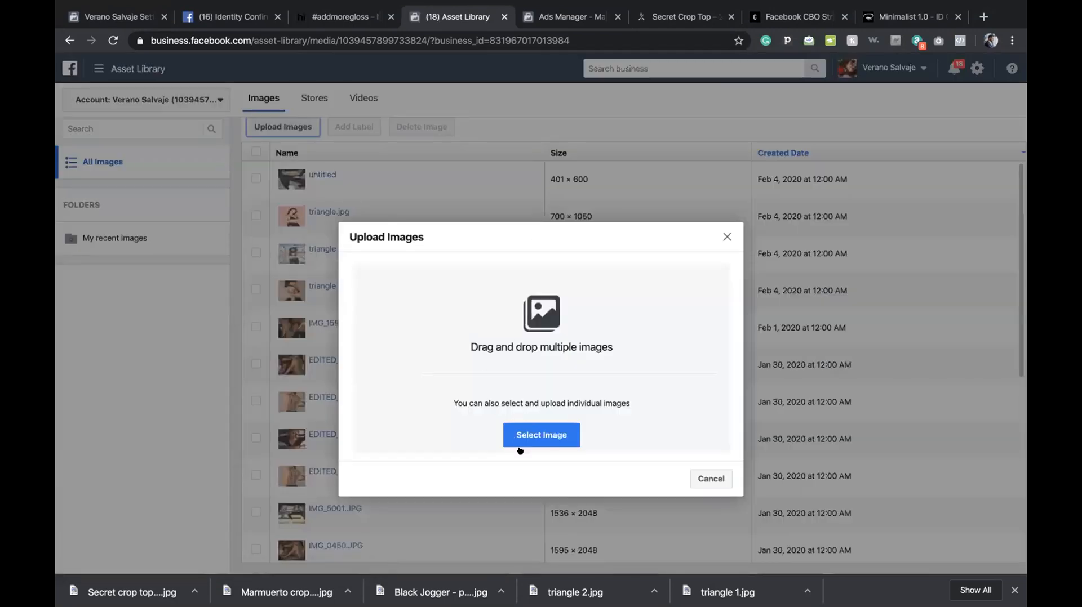
click(523, 442)
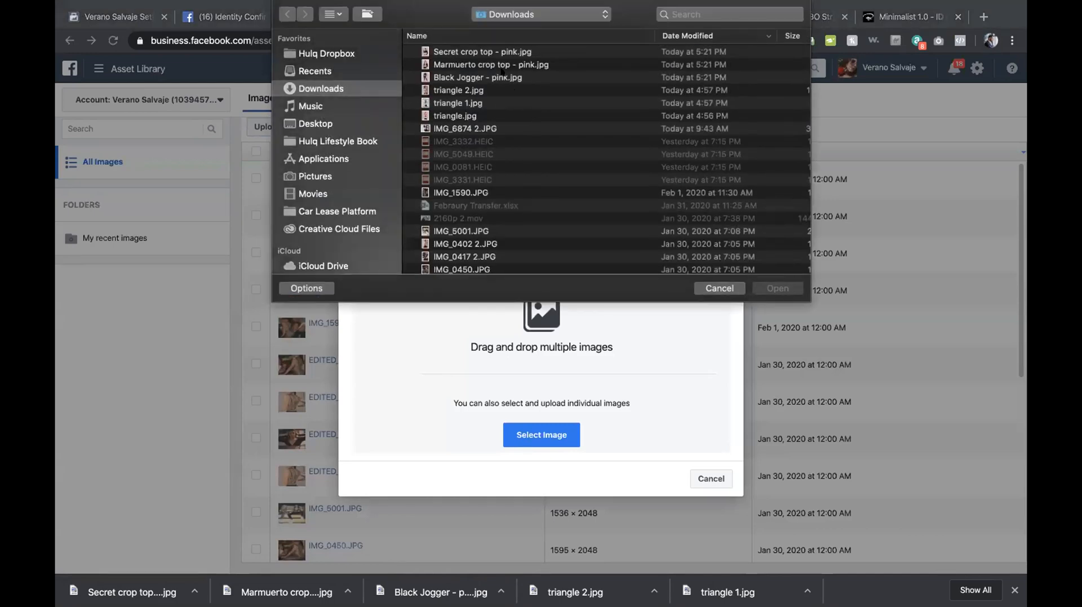
click(499, 50)
shift+click(479, 116)
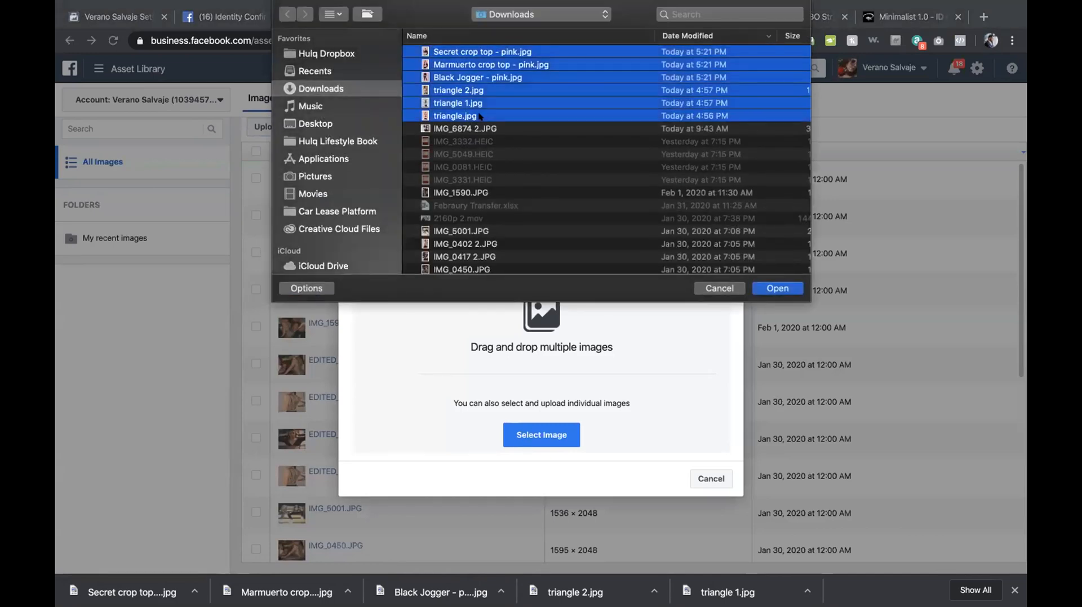
click(469, 58)
shift+click(462, 77)
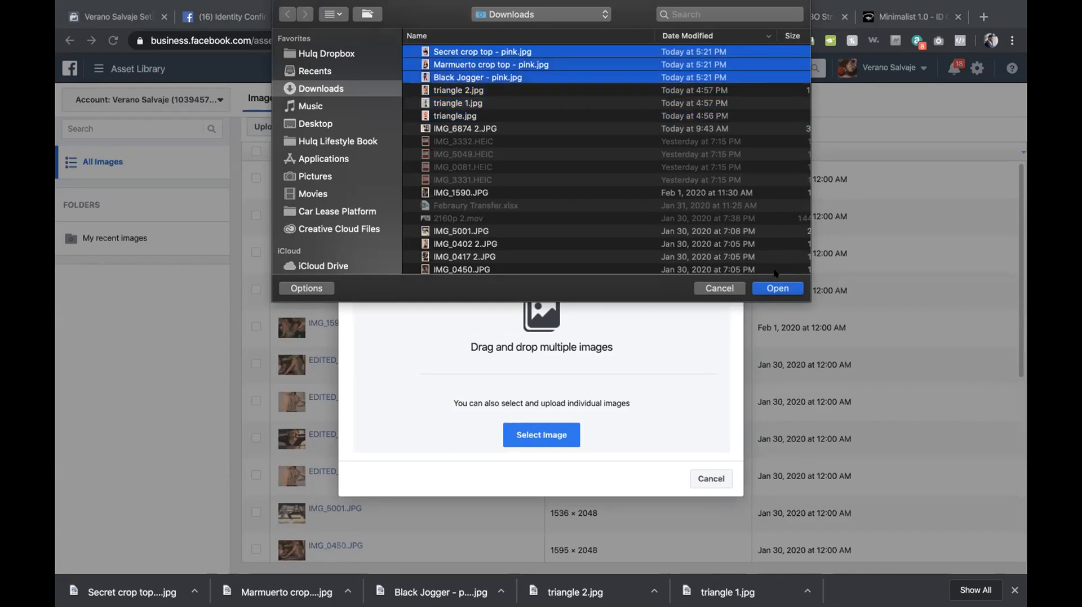
click(777, 287)
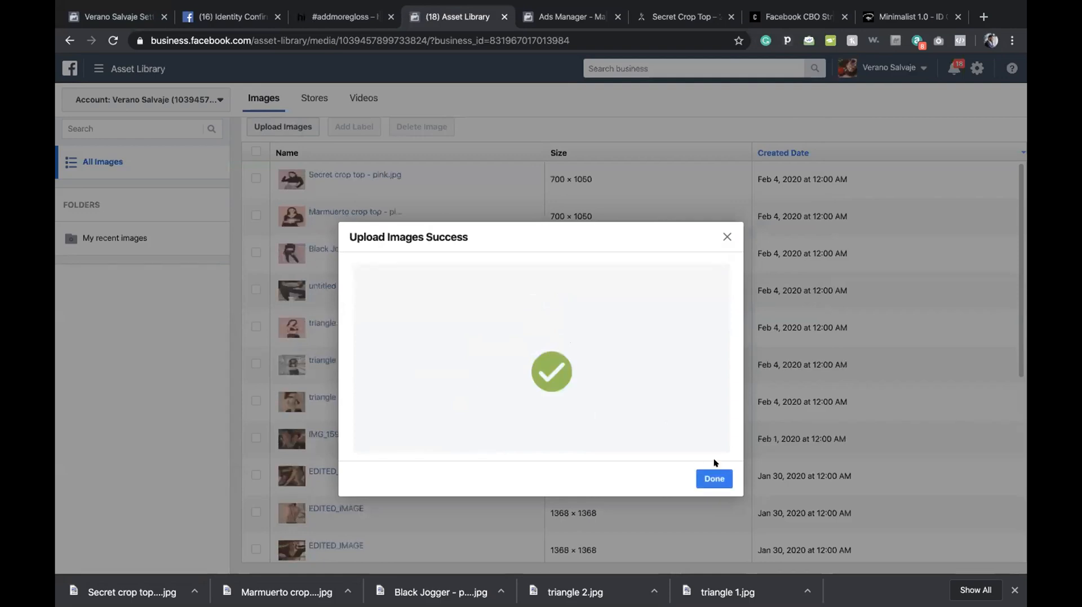
click(709, 476)
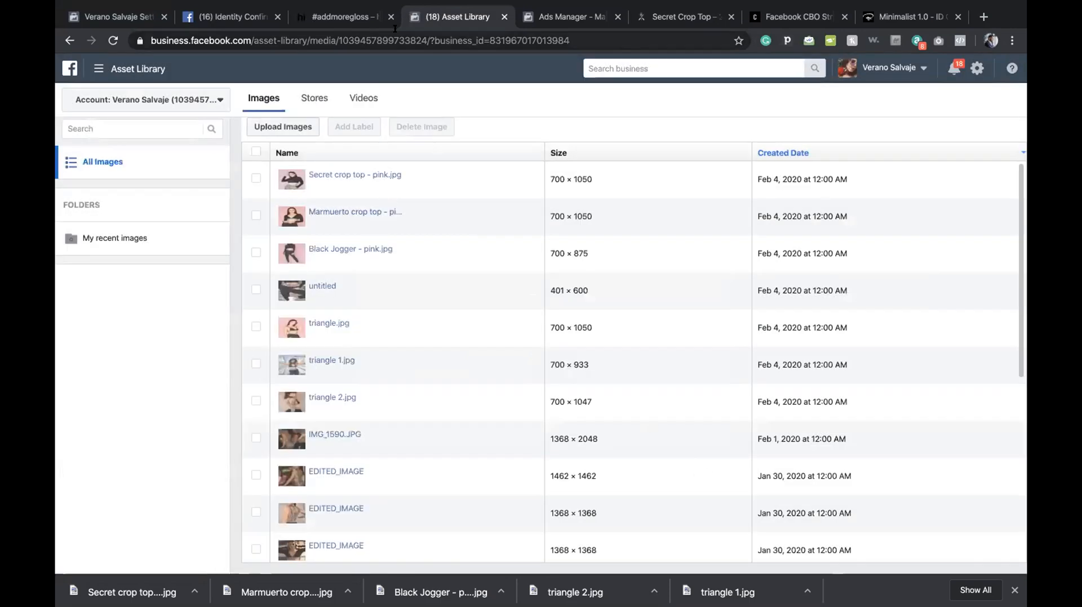
Try to refresh the slideshow's image selection by reopening it and switching between page images and account images.
click(569, 17)
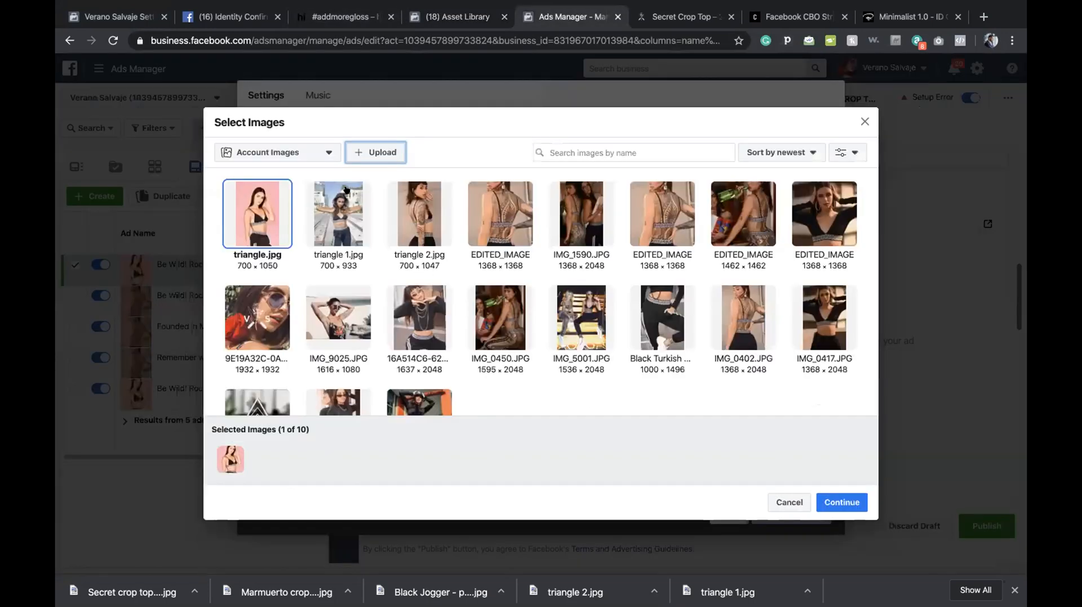
click(786, 500)
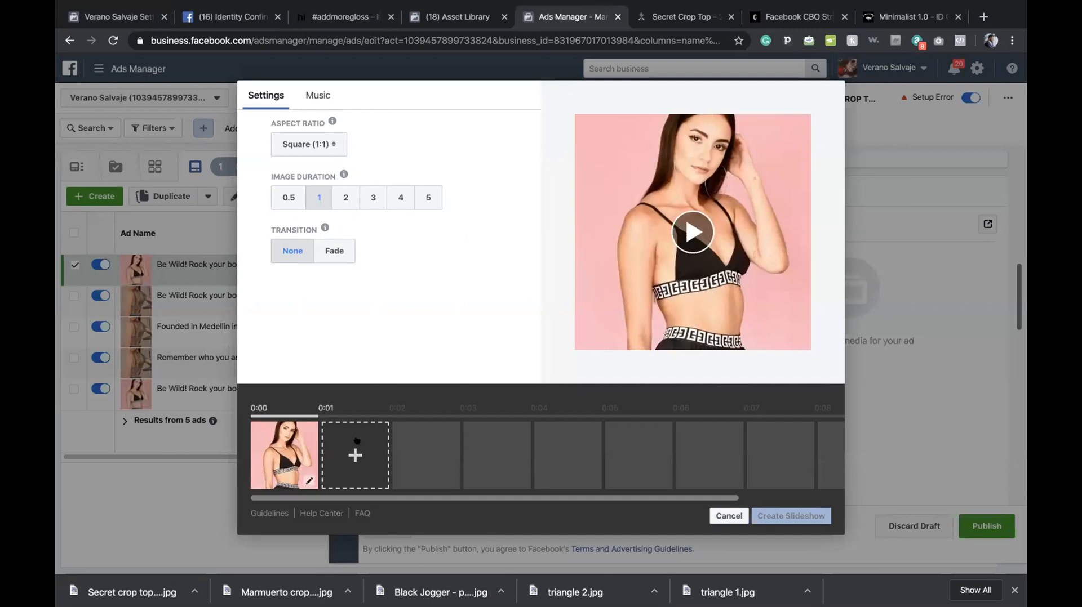
click(356, 442)
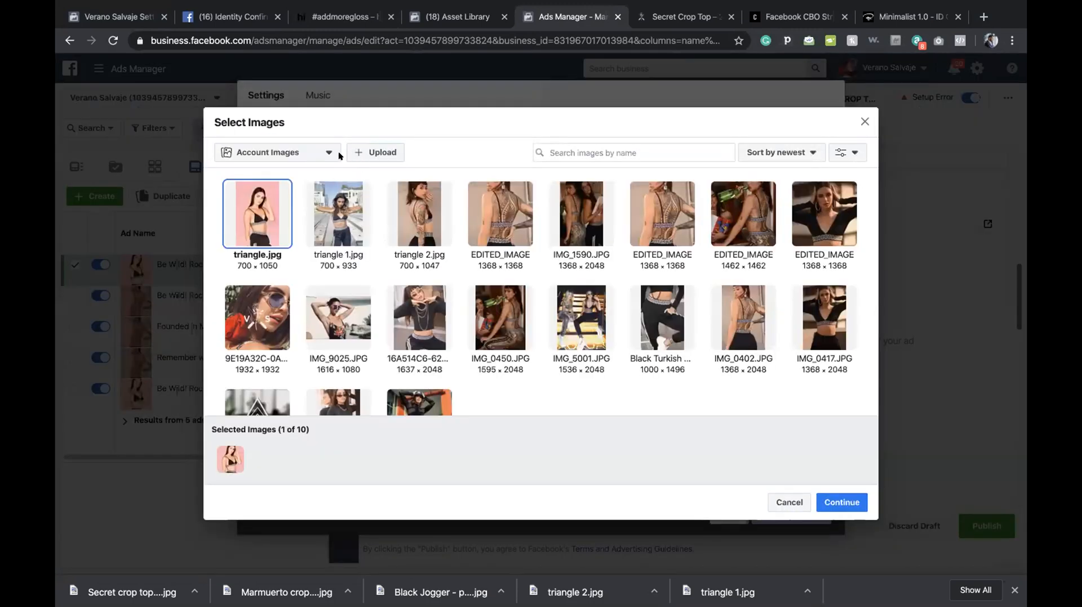
click(314, 155)
click(262, 197)
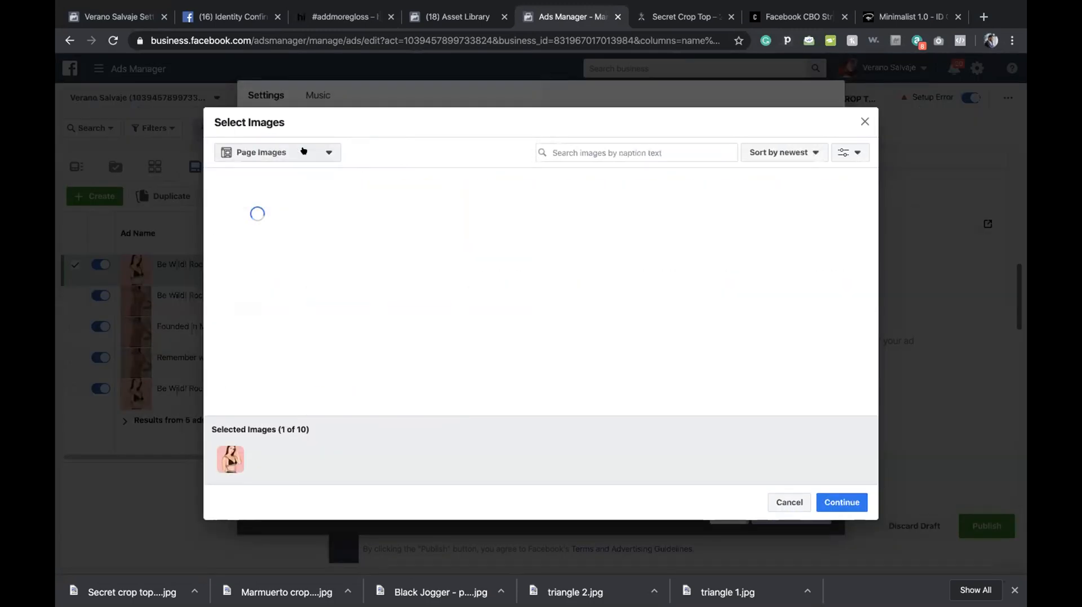
click(305, 152)
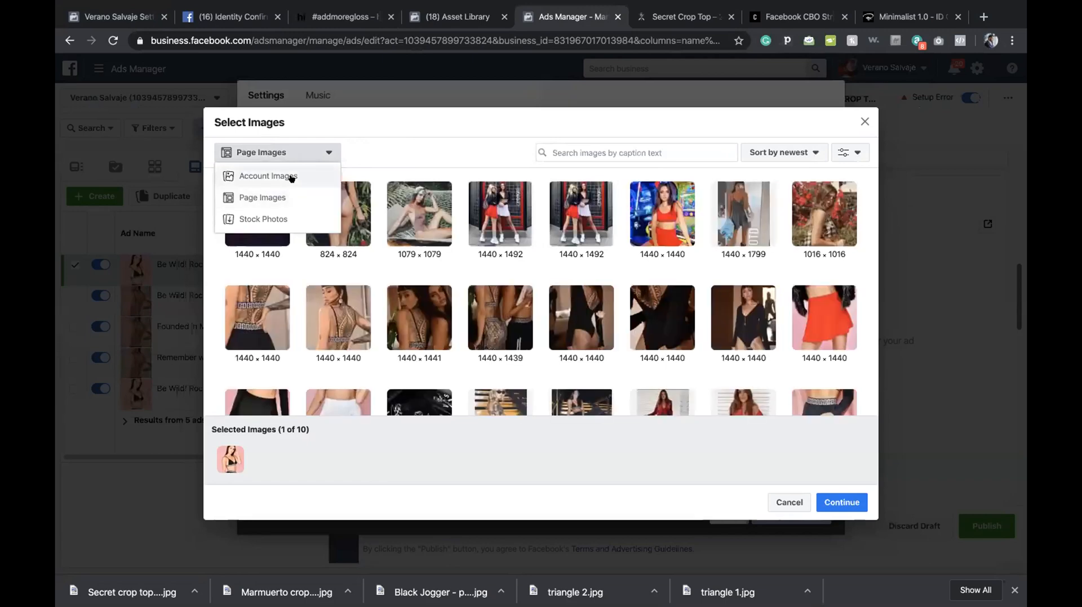
click(294, 176)
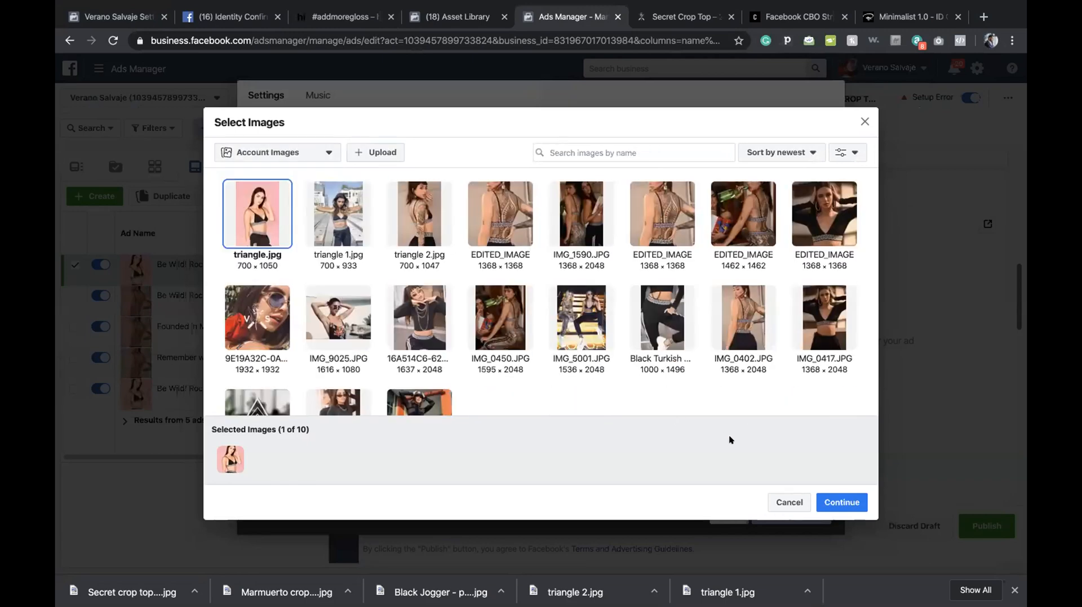
click(788, 502)
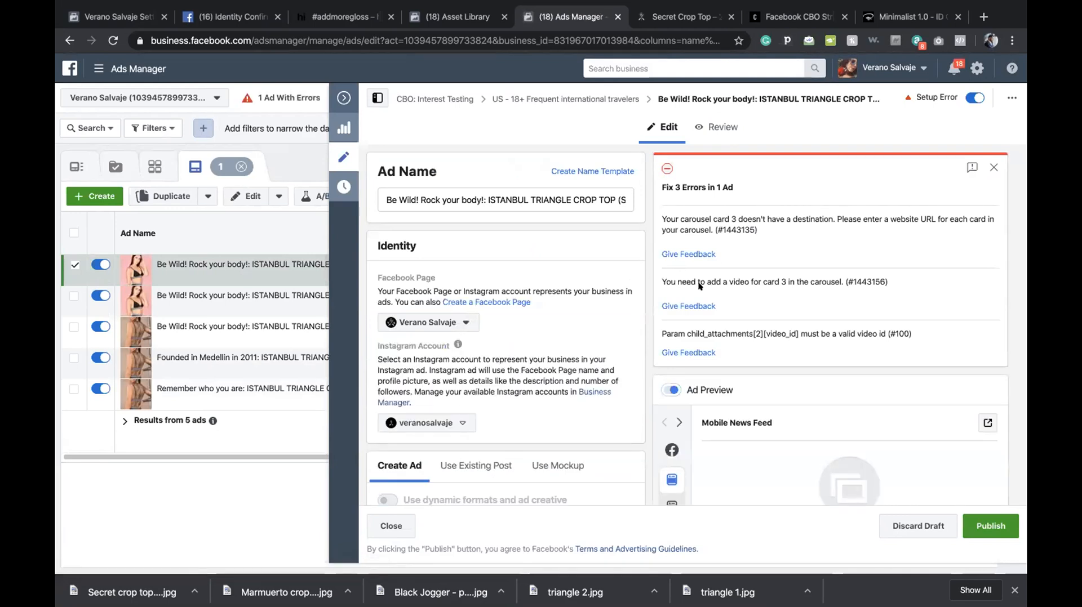
Check the account images available for carousel card 1 for the uploaded pink-background photos, without selecting one.
scroll(610, 300, down, 1)
scroll(610, 300, down, 8)
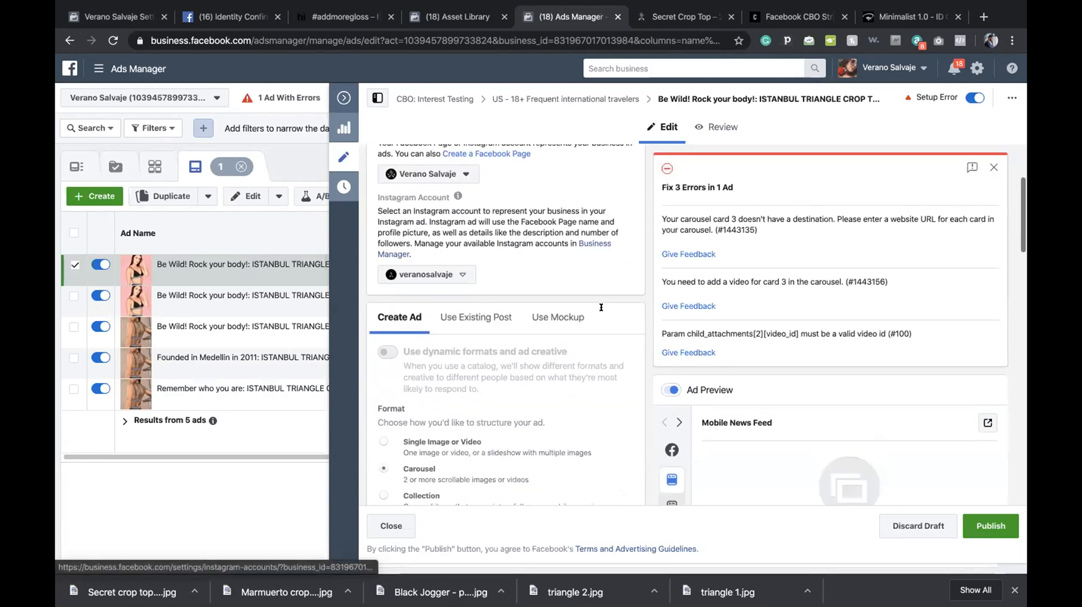
scroll(509, 317, down, 8)
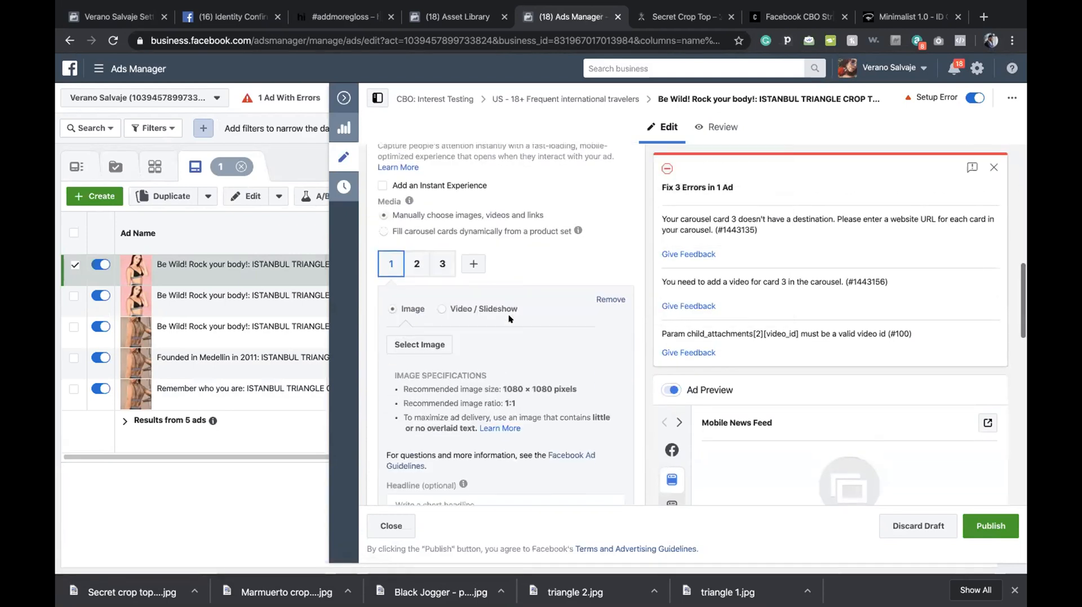
click(422, 343)
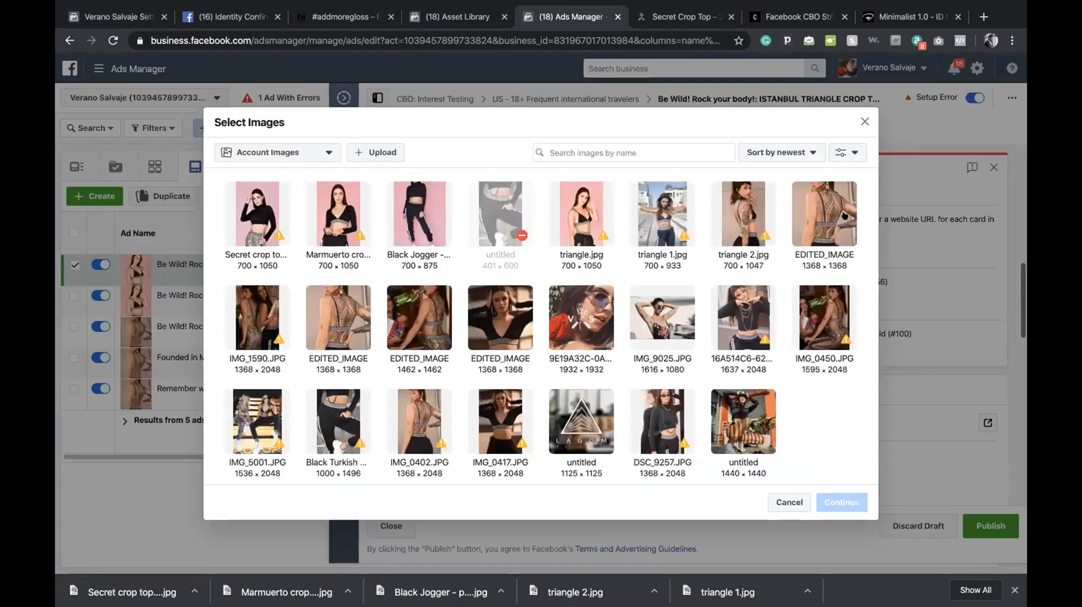
click(865, 122)
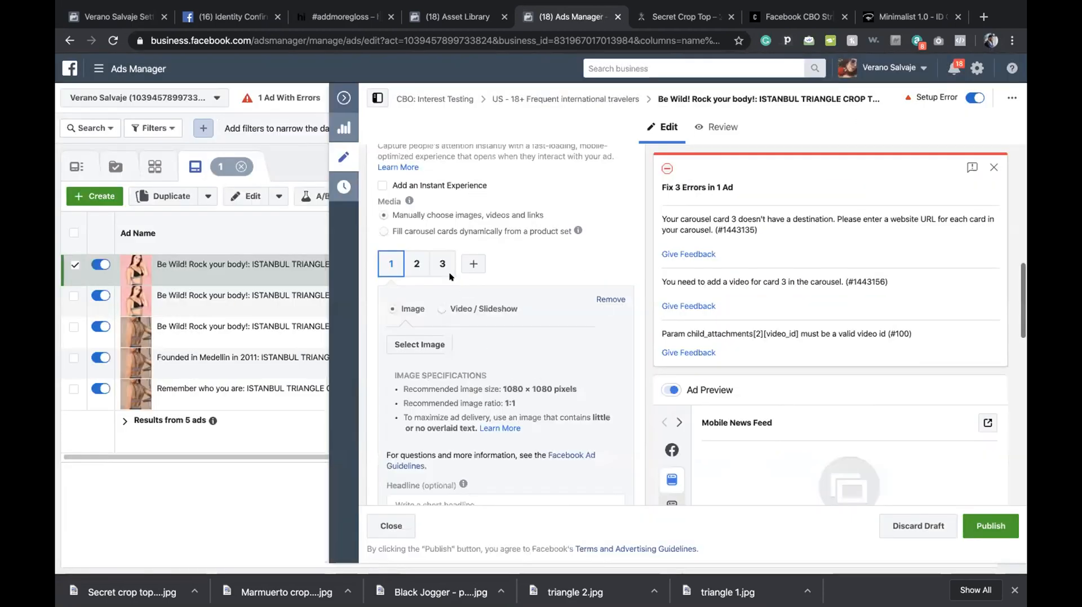
Set carousel card 1 to Video / Slideshow and add the pink Marmuerto crop top and Black Jogger images as the first two slides.
click(459, 308)
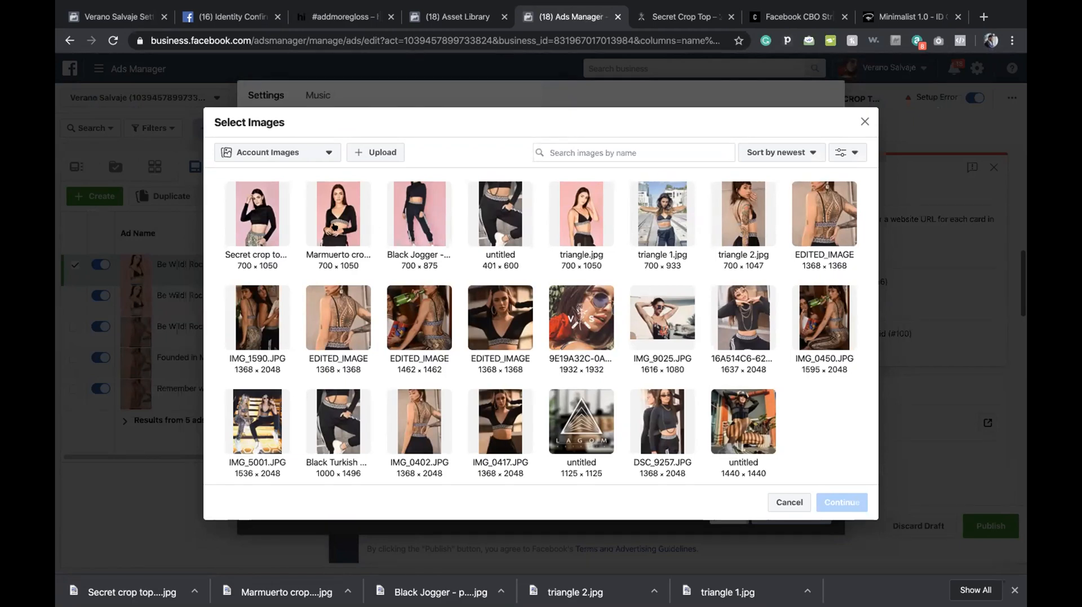
click(338, 214)
click(841, 502)
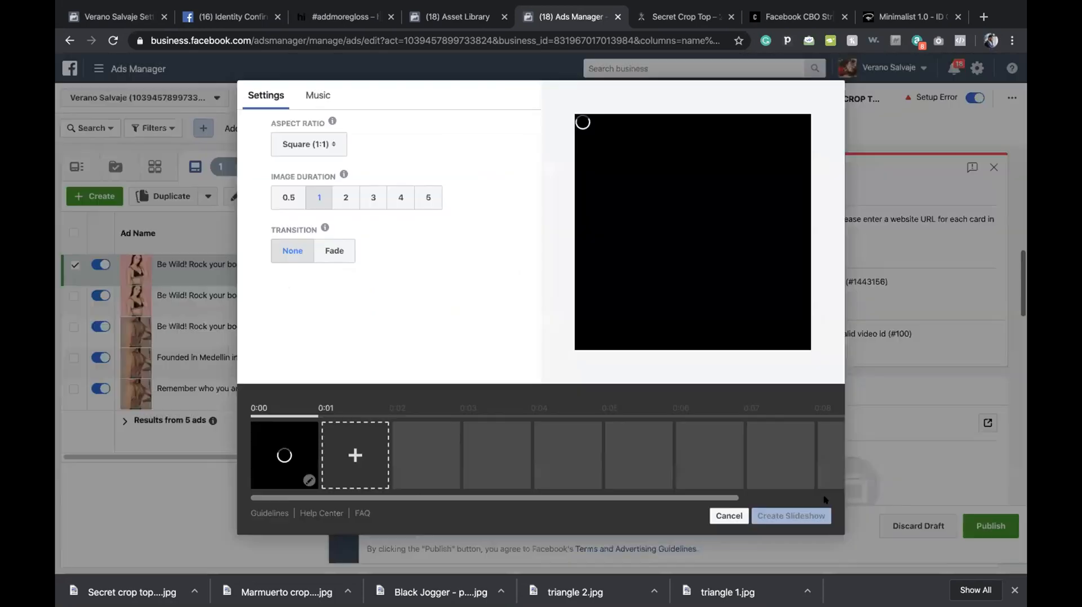
click(353, 455)
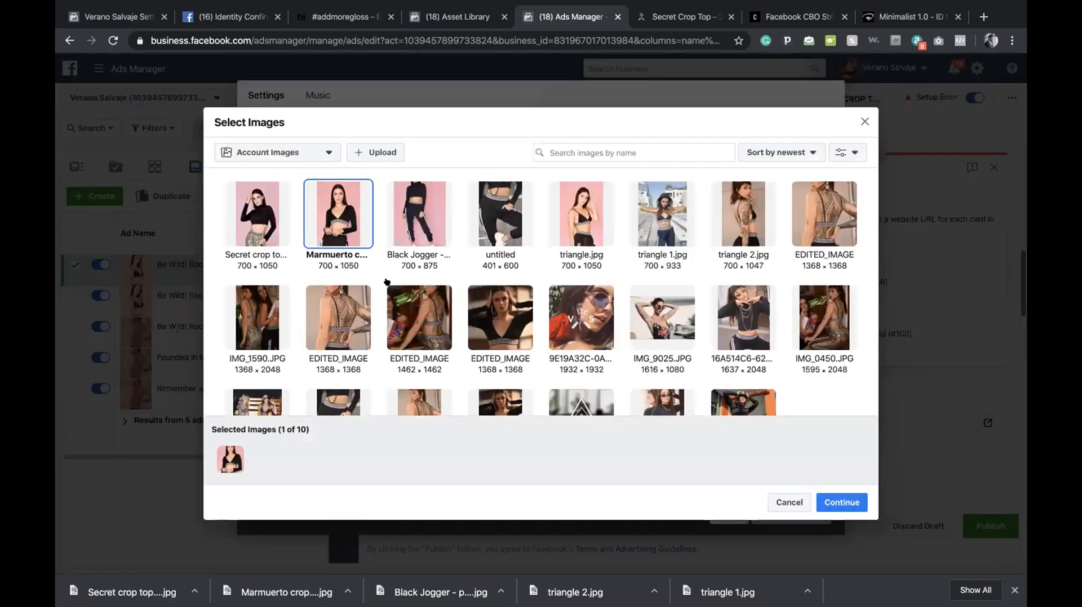
click(422, 223)
click(841, 502)
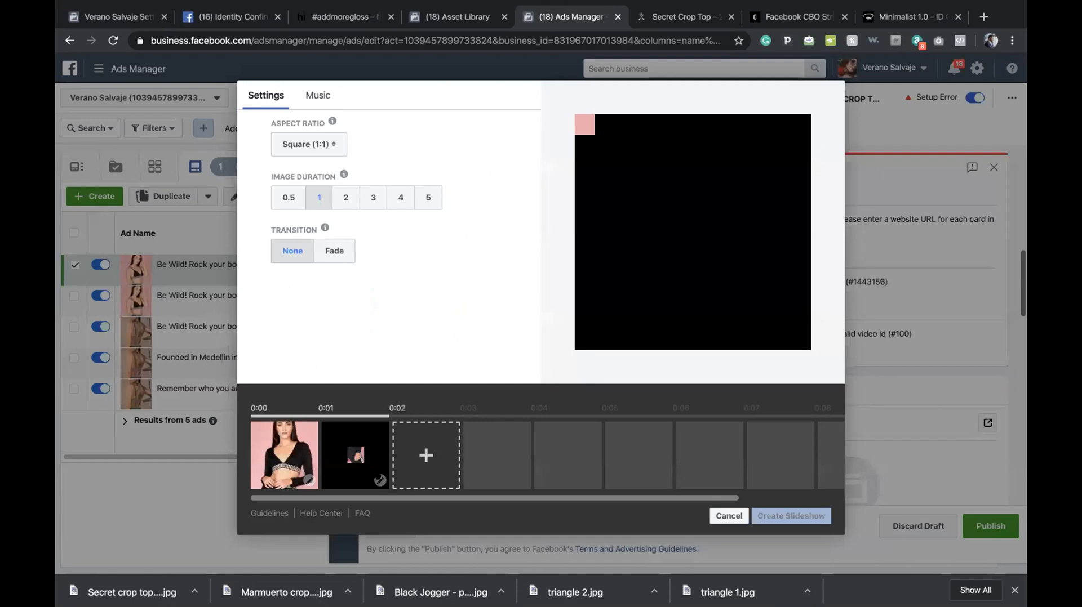
Add triangle.jpg from the account images as the third slide of the slideshow.
click(405, 462)
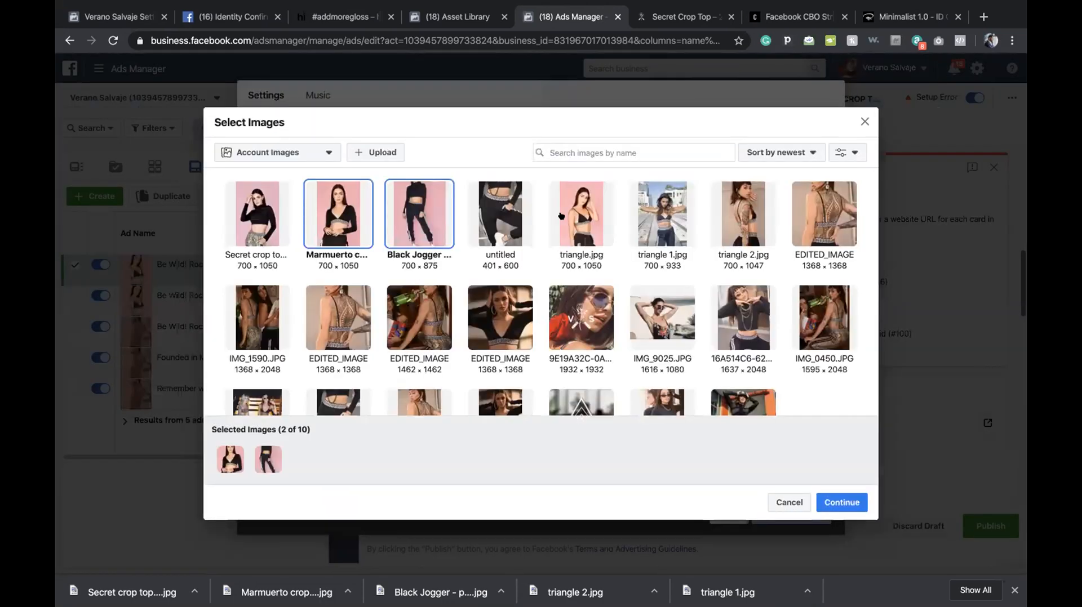
click(562, 218)
click(828, 496)
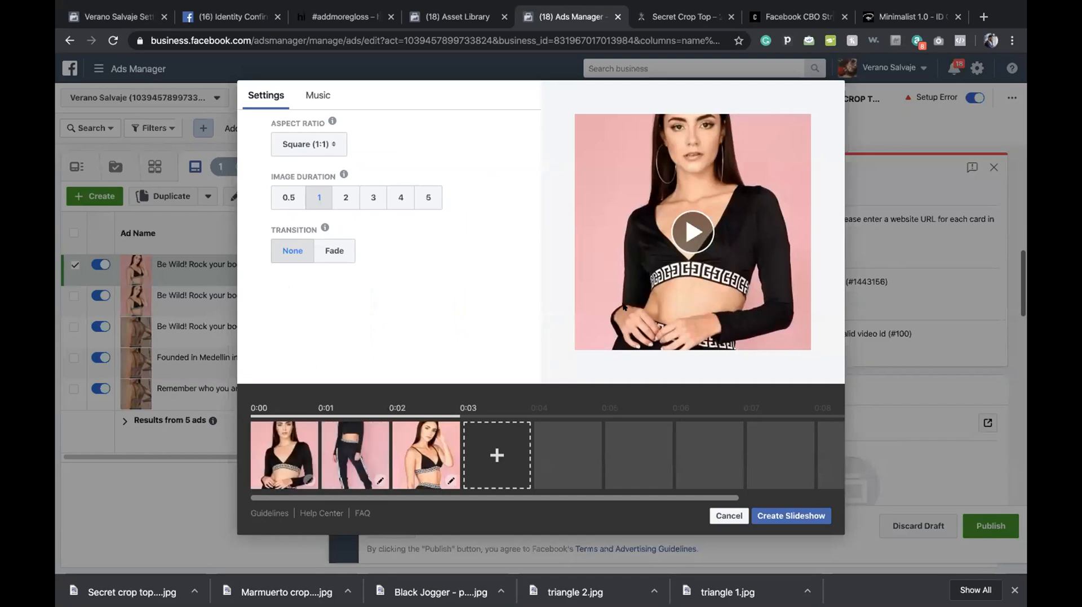
Check the photo editing options of the slideshow's first image for a way to adjust its crop.
click(307, 479)
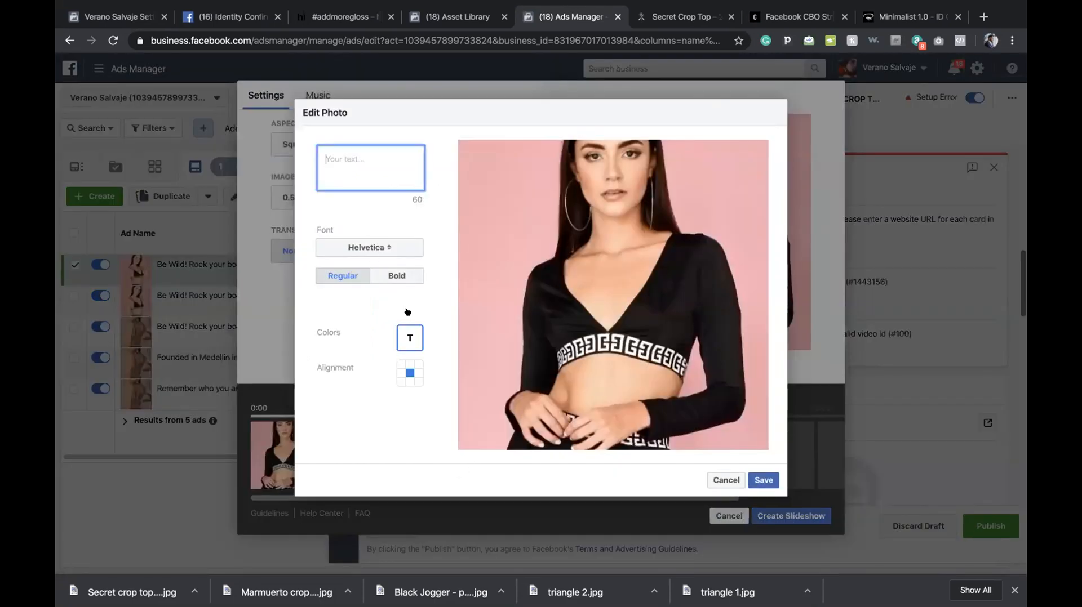
click(557, 474)
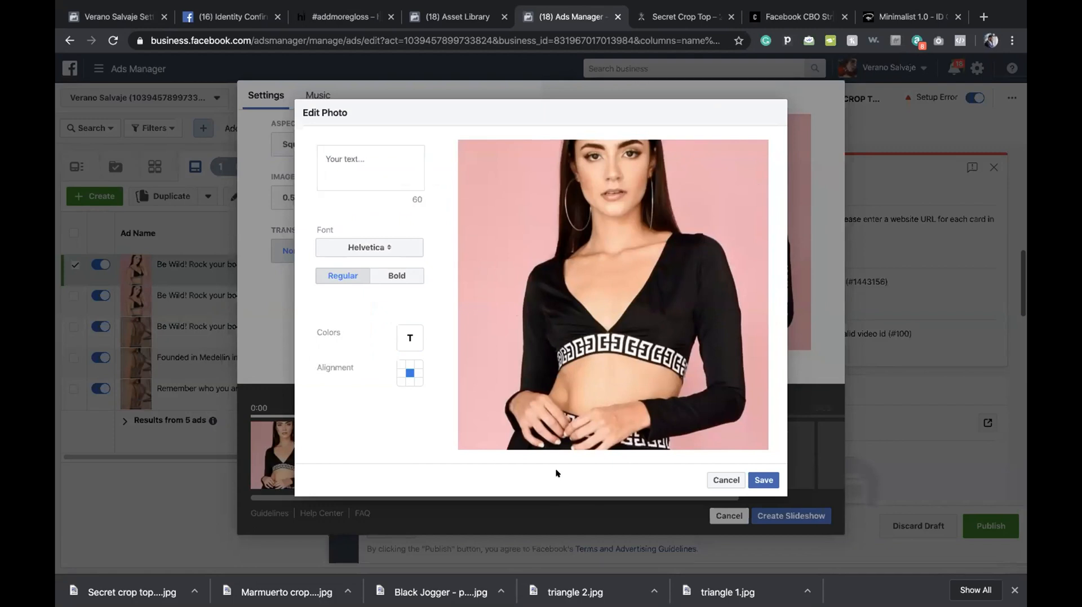
click(725, 481)
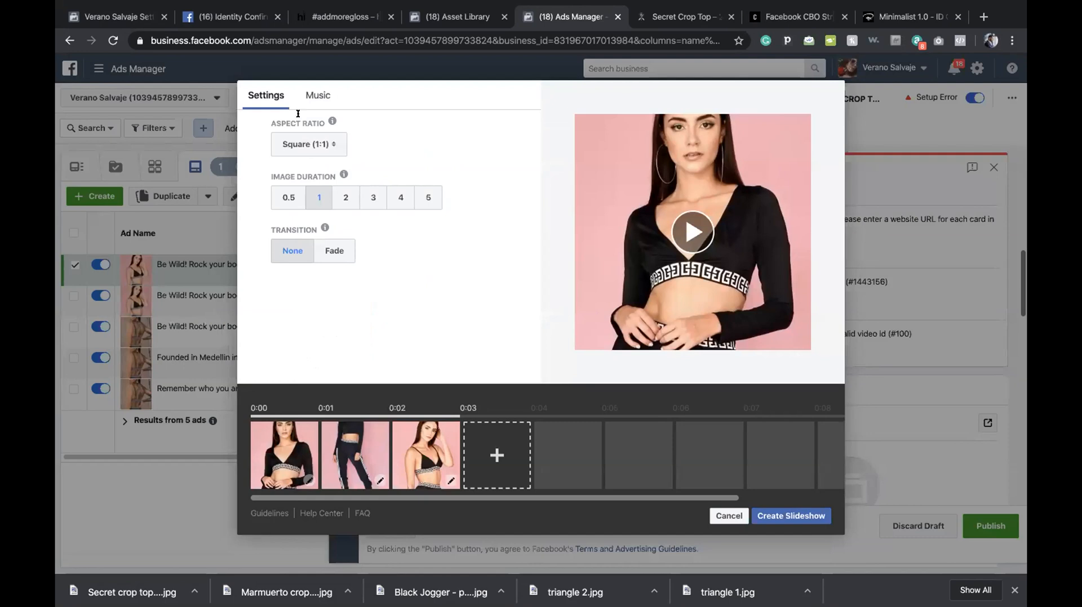
Try the Original aspect ratio for the slideshow and return it to Square (1:1).
click(308, 145)
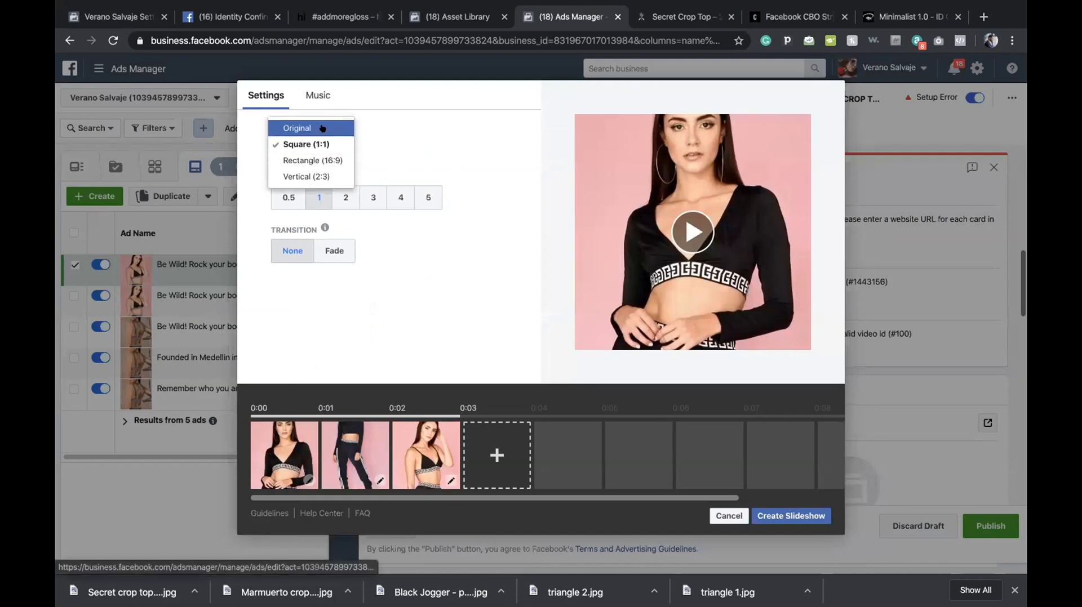
click(313, 149)
click(315, 112)
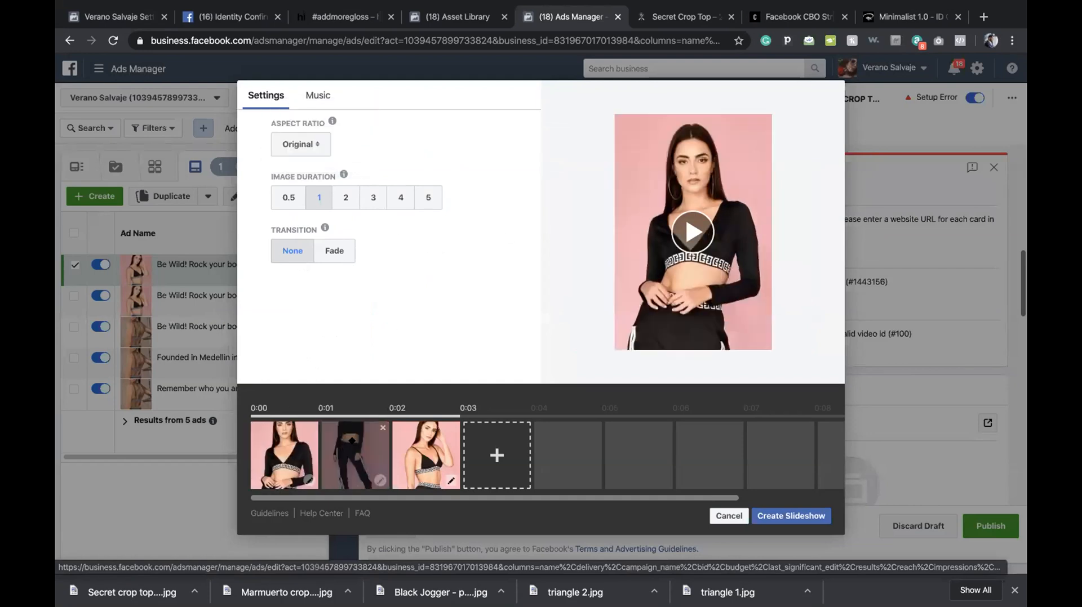
click(292, 149)
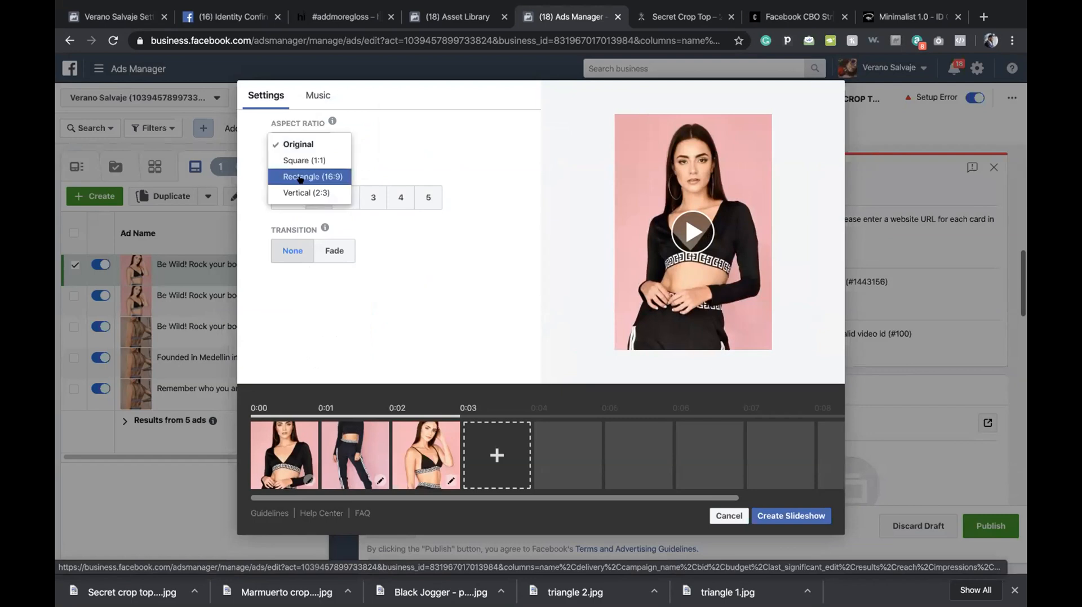
click(307, 160)
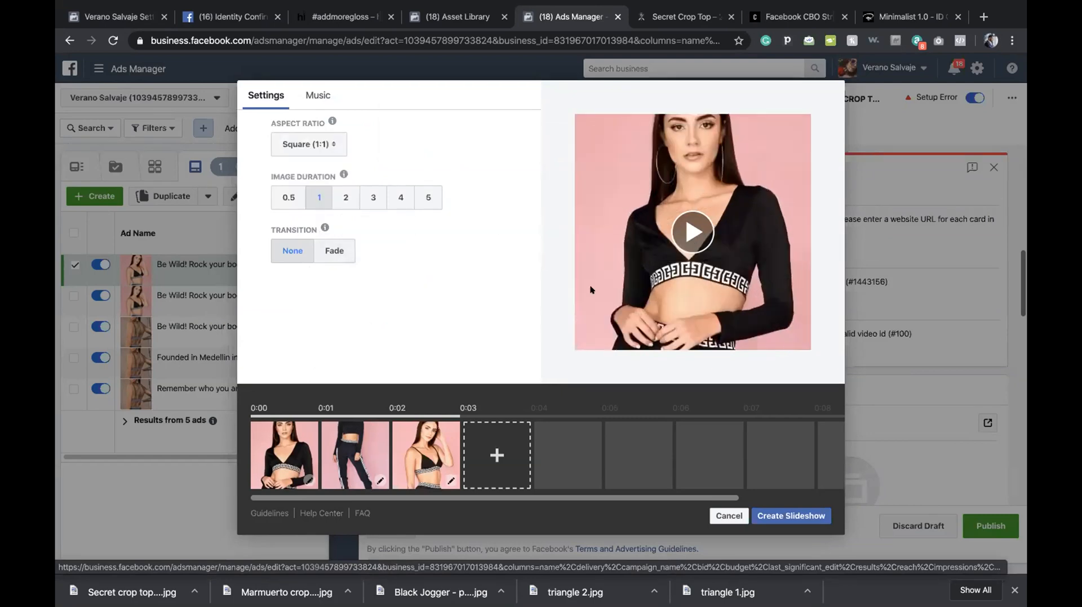
Examine the font and text alignment options for the first slide's photo, leaving without saving.
click(307, 481)
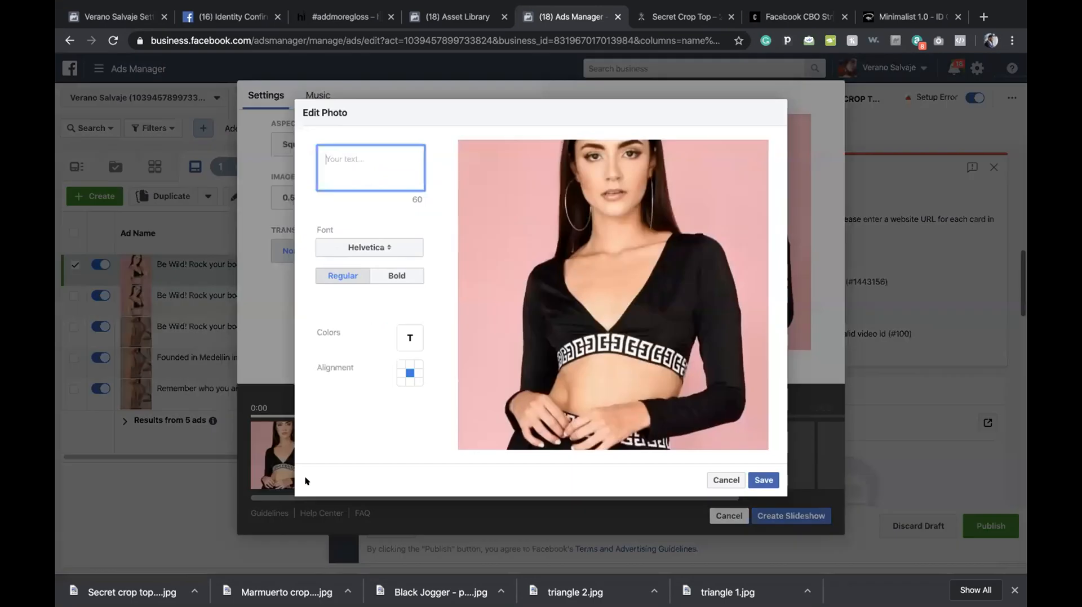
click(386, 242)
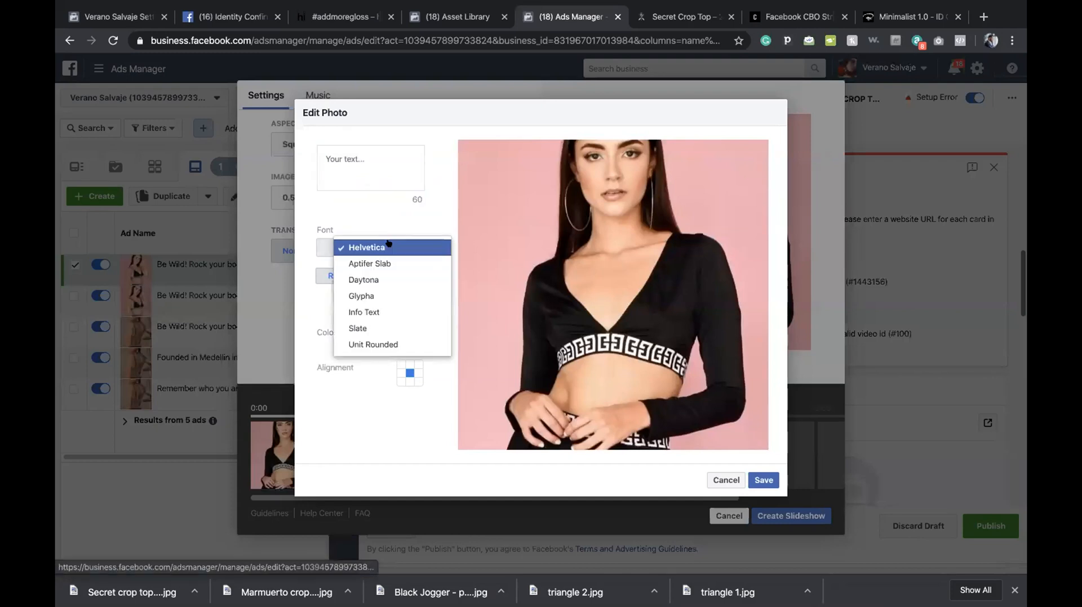
click(737, 402)
click(721, 476)
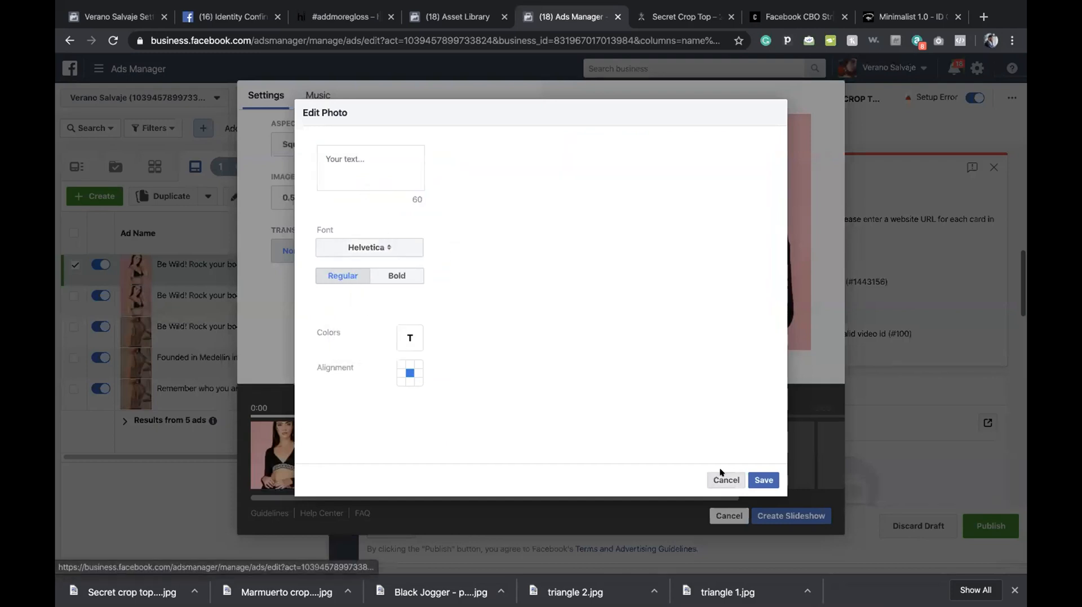
click(309, 480)
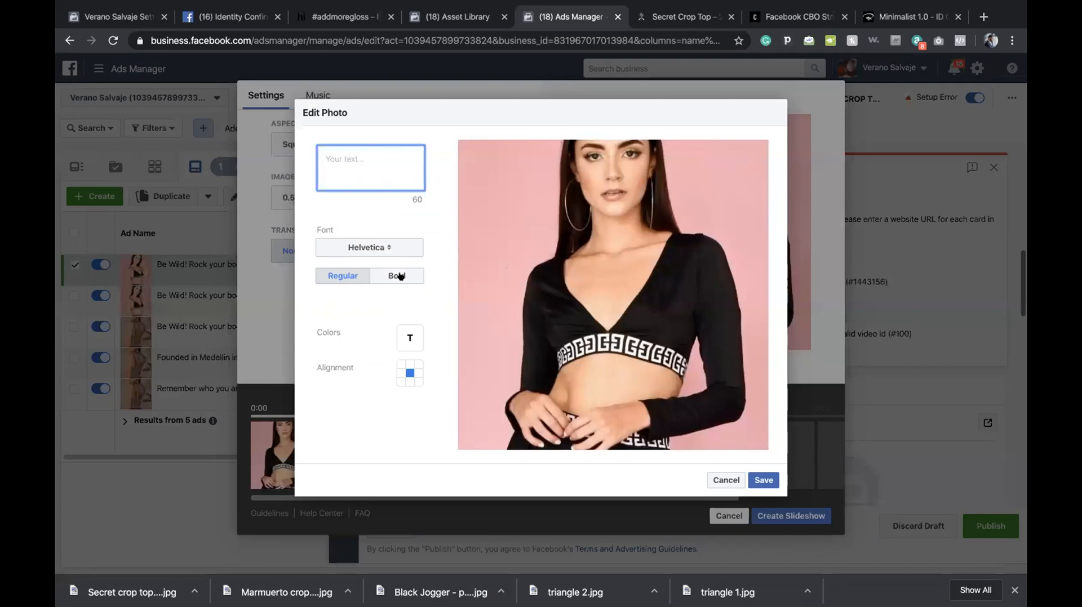
click(407, 367)
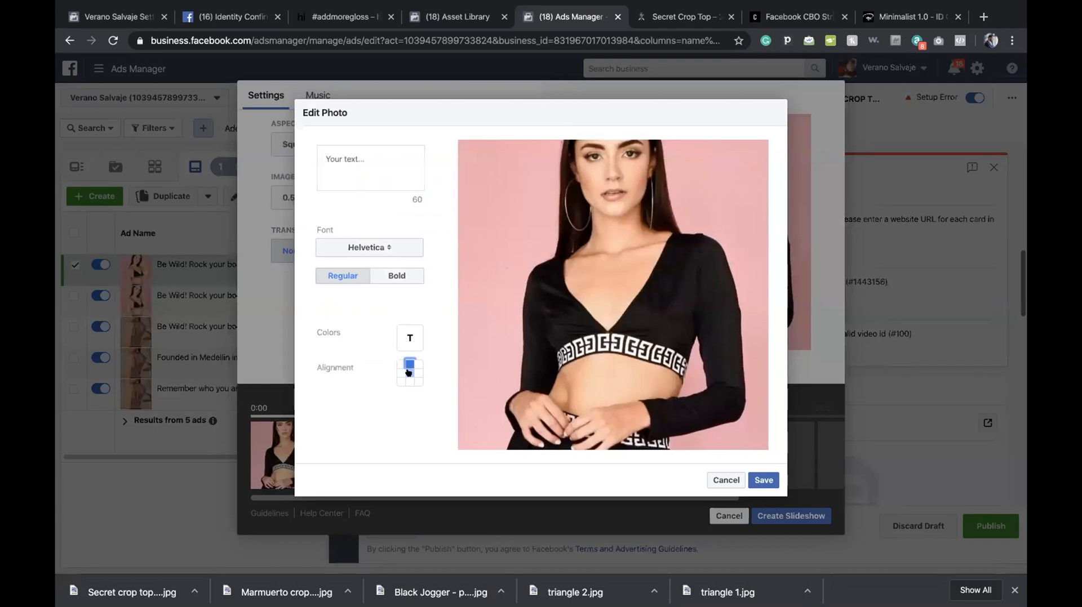
click(718, 481)
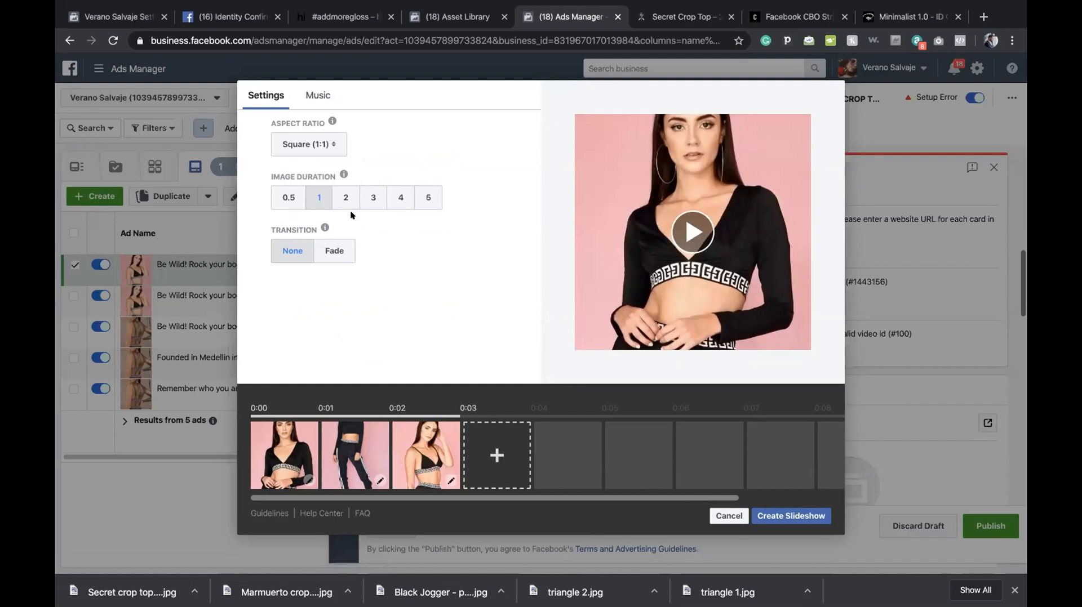
Reorder the slides by deselecting and reselecting the Marmuerto crop top image so it comes last.
click(505, 441)
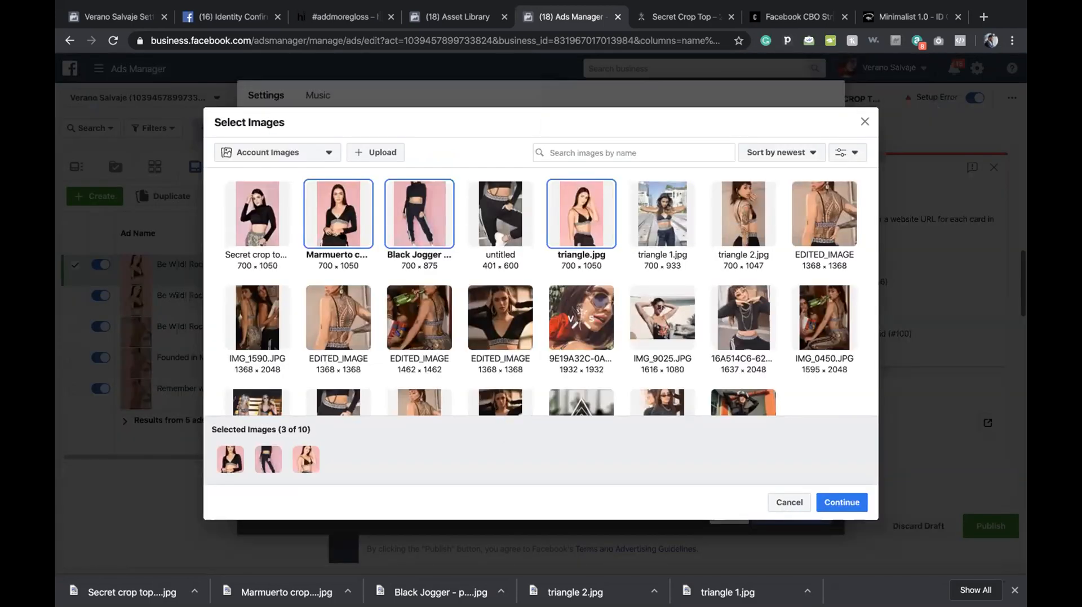
click(342, 235)
click(321, 234)
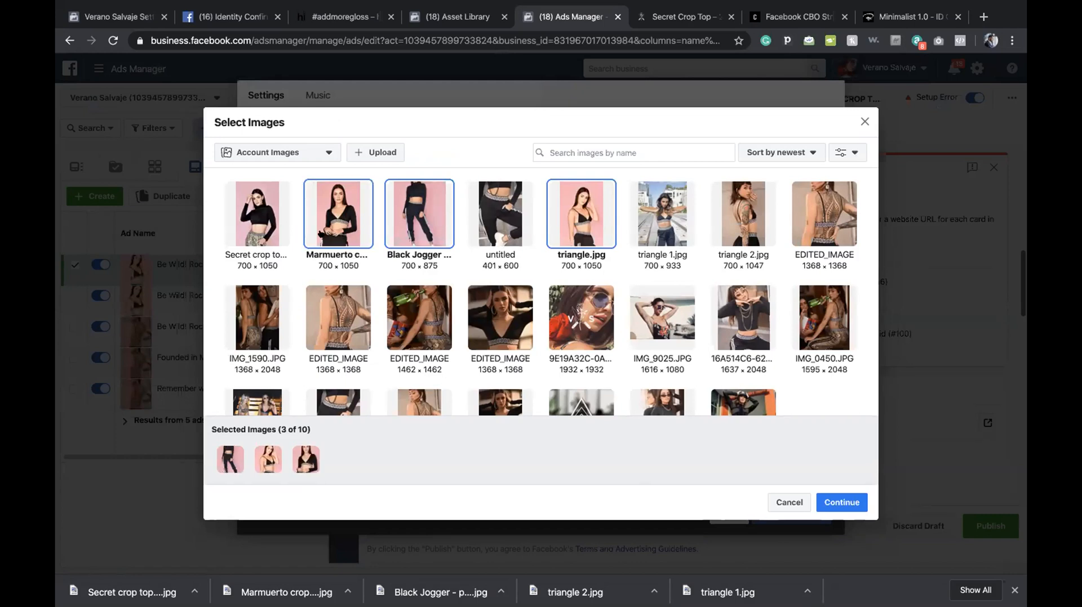
click(835, 503)
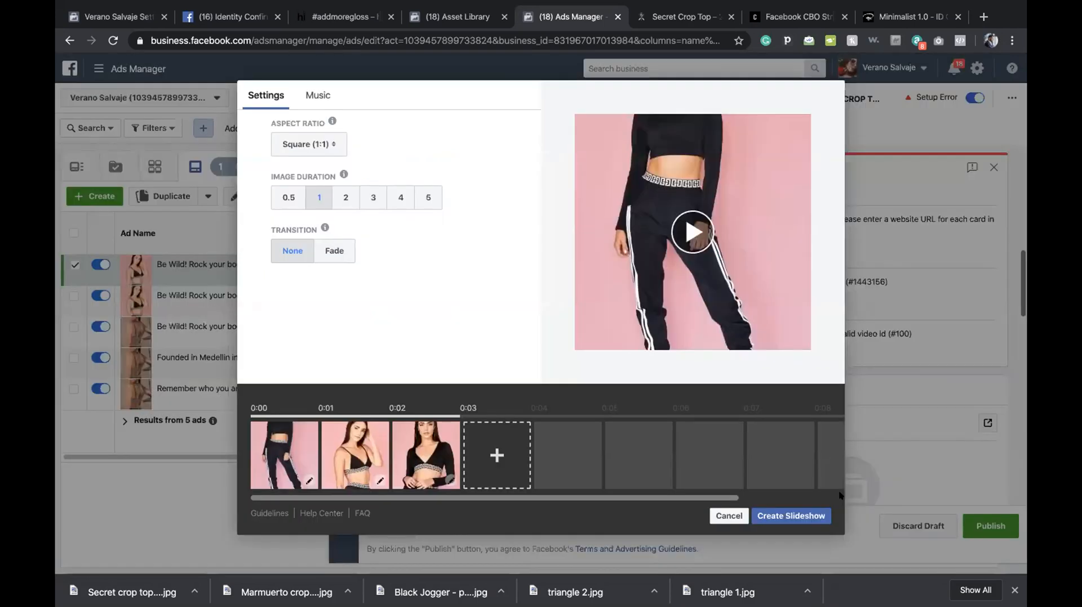
Set the slideshow's aspect ratio to Vertical (2:3) and check the triangle slide's framing in the photo editor.
click(288, 148)
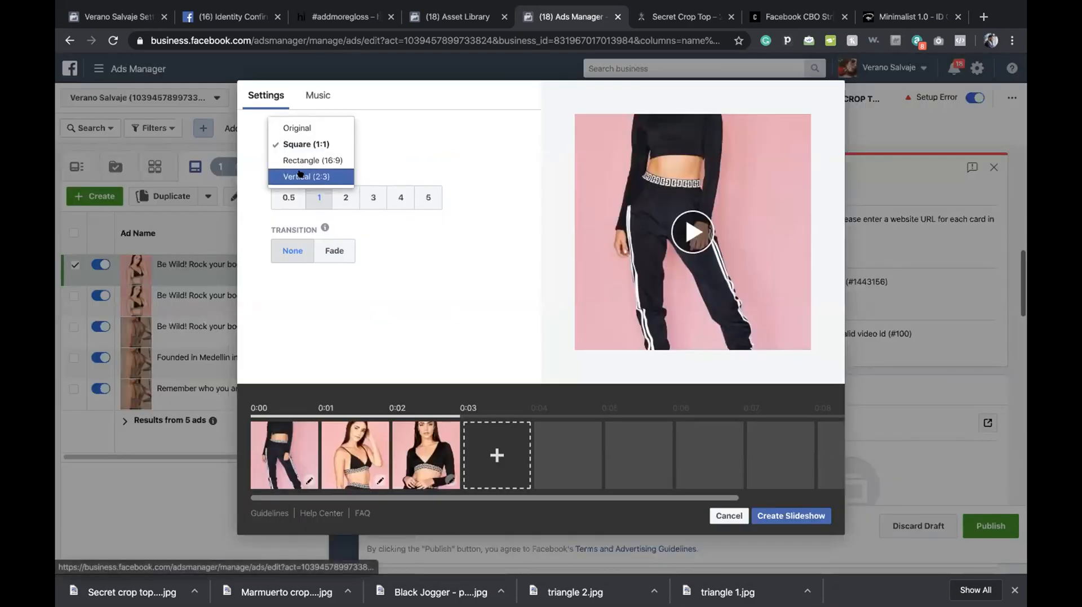
click(301, 176)
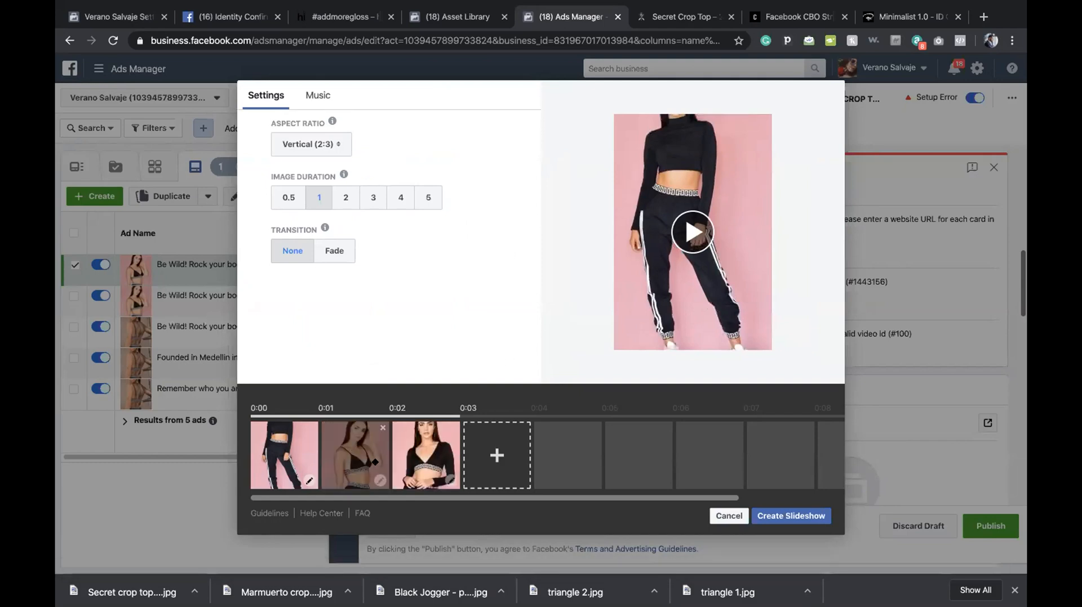
click(373, 478)
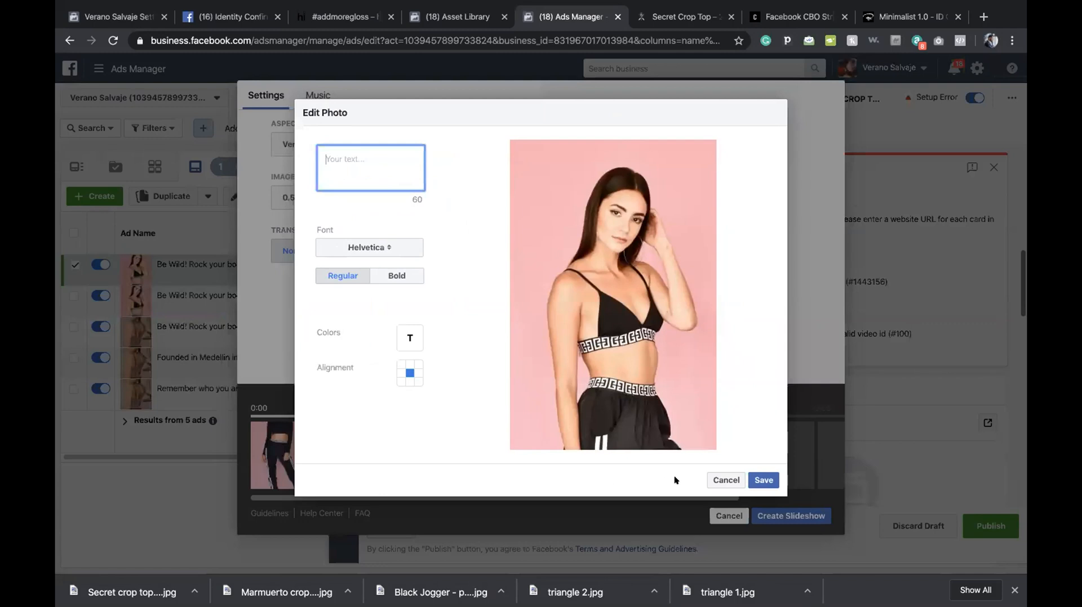
click(711, 480)
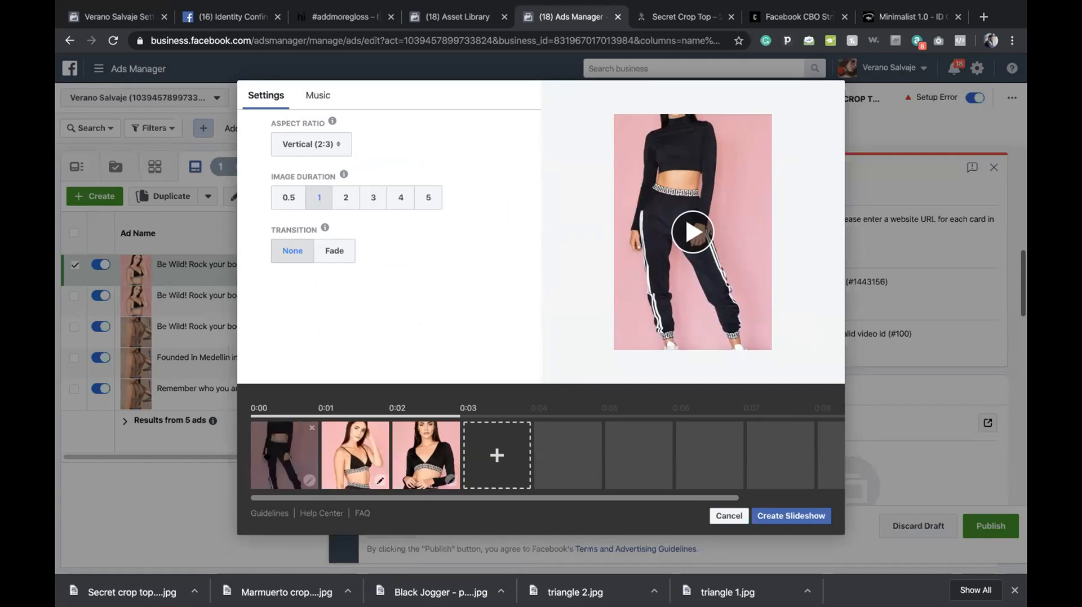
Add the test text "dd" to the Black Jogger slide, aligned bottom centre in Helvetica Regular.
click(301, 476)
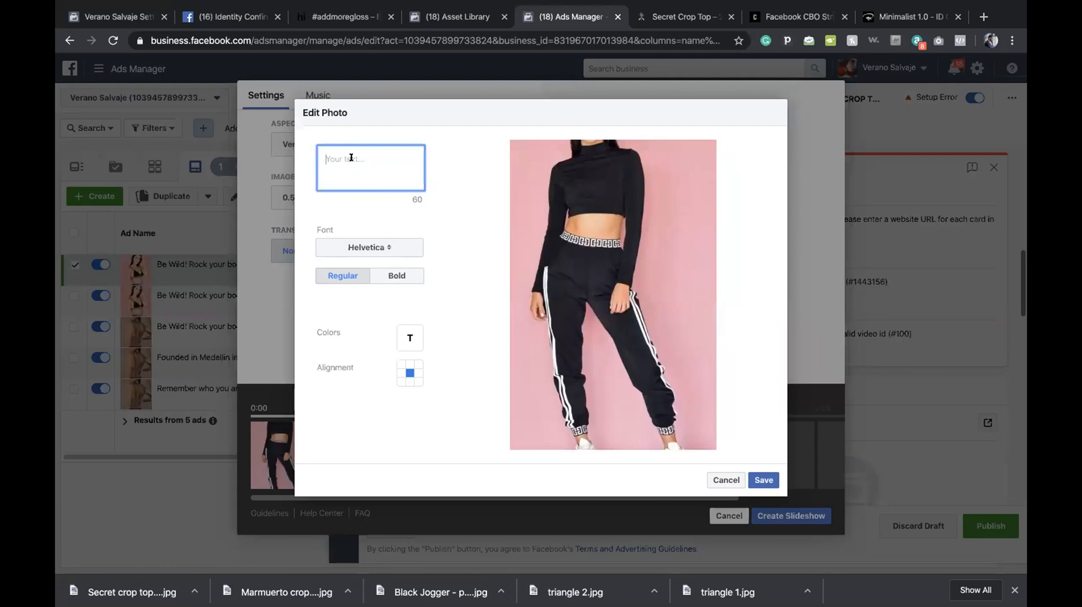
text(dd)
click(409, 382)
click(394, 276)
click(332, 276)
click(352, 247)
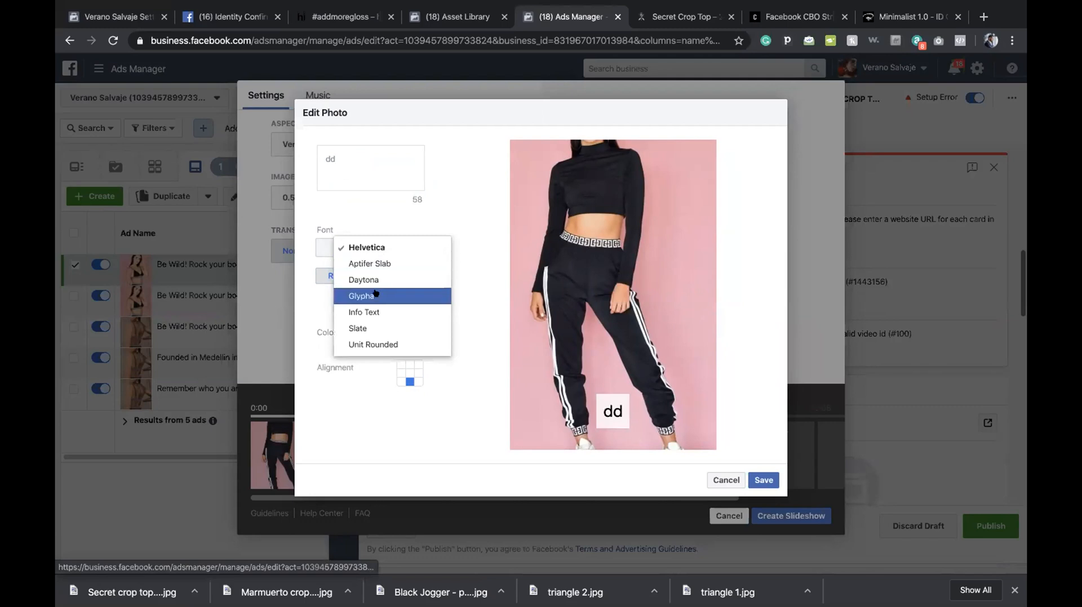
click(389, 265)
click(384, 248)
click(369, 233)
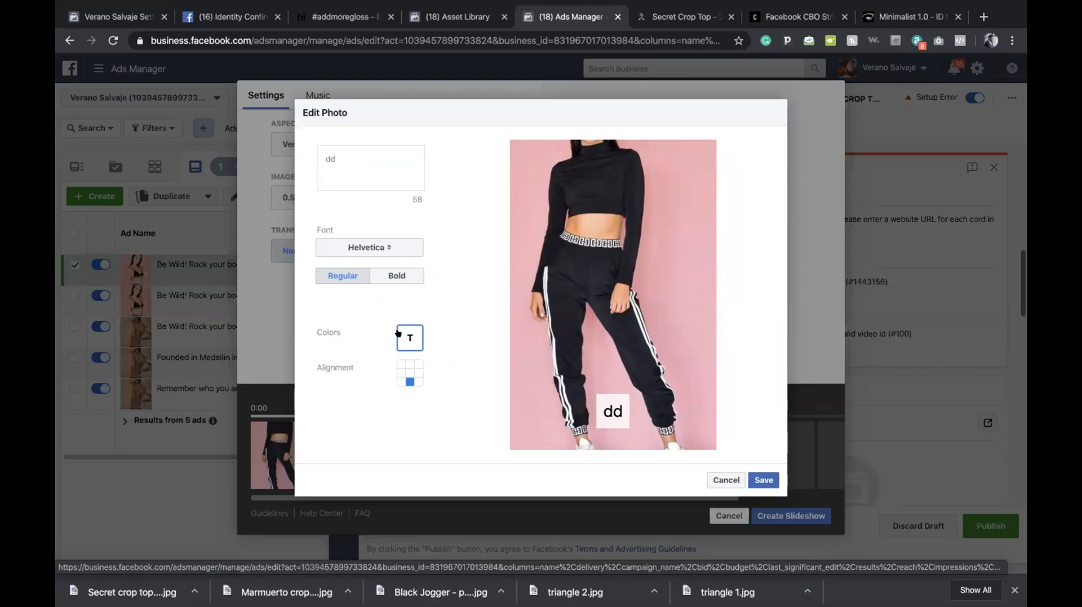
Give the slide's text the basic transparent-background style with black lettering.
click(397, 333)
click(388, 375)
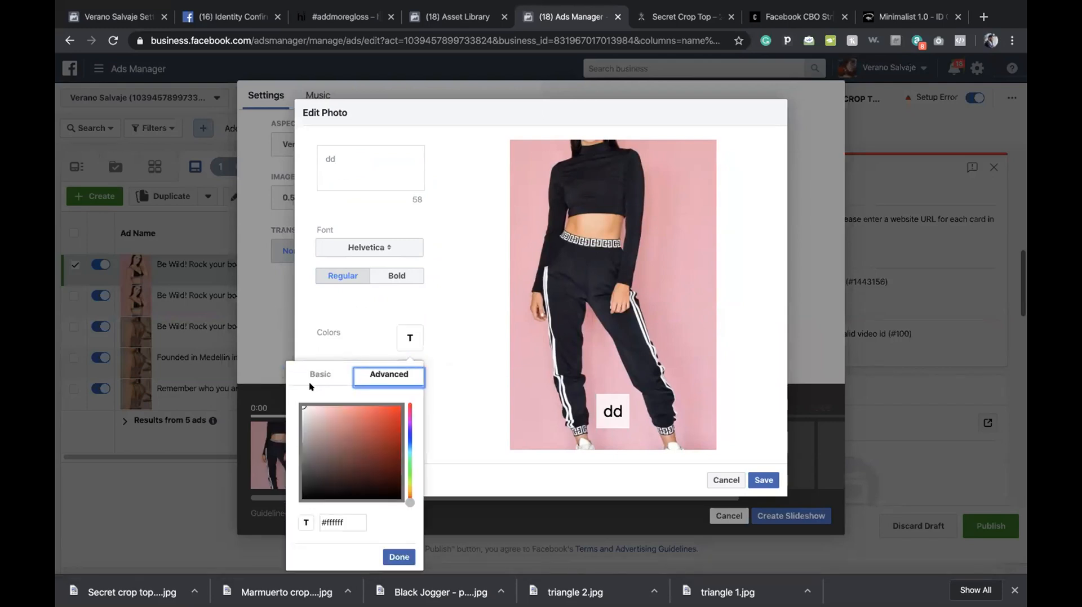
click(330, 375)
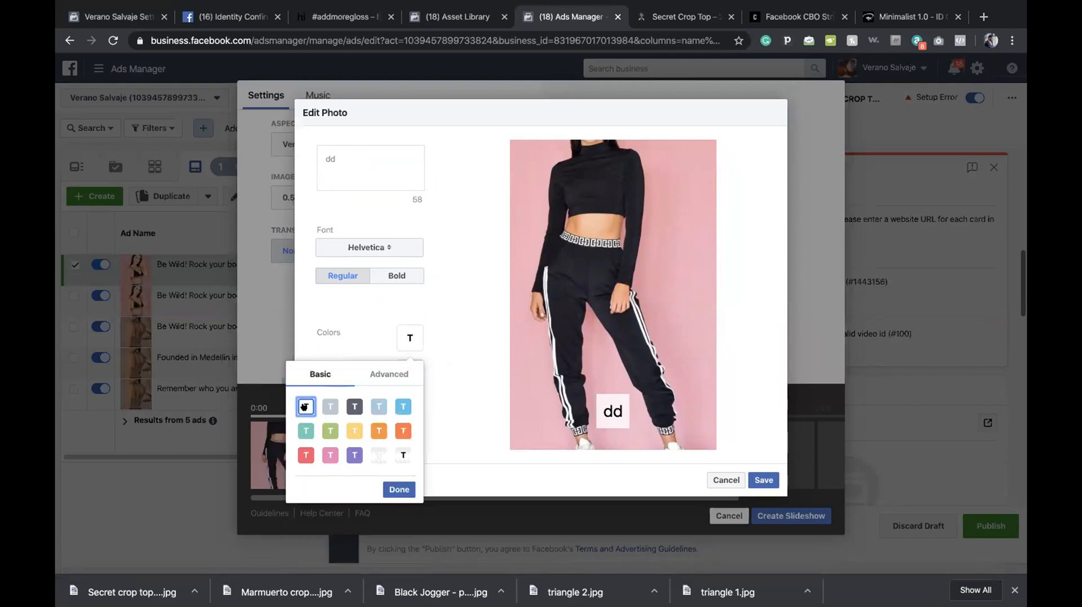
click(403, 455)
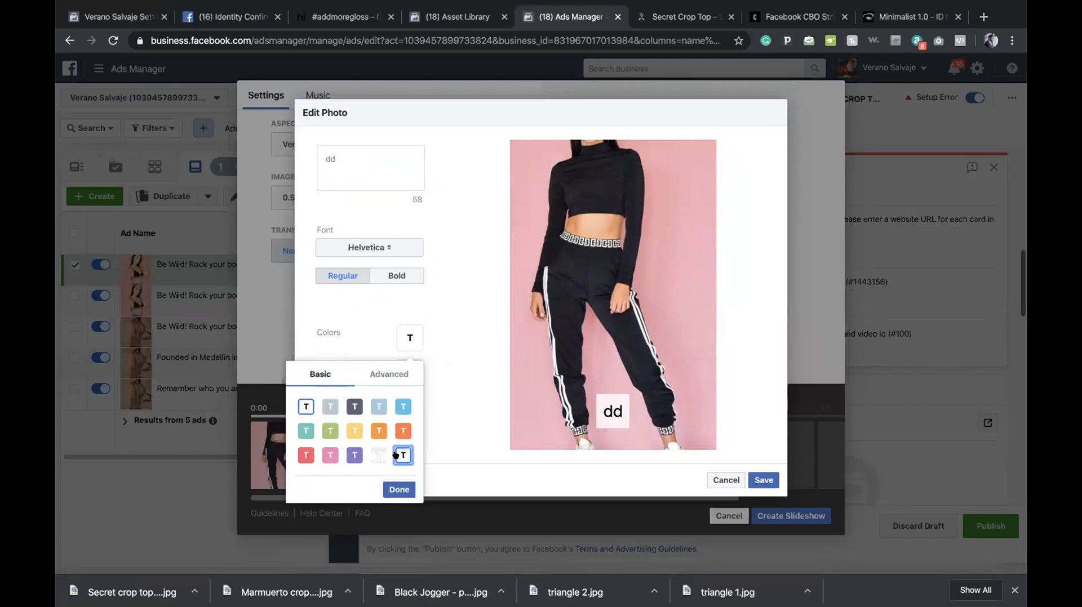
click(399, 490)
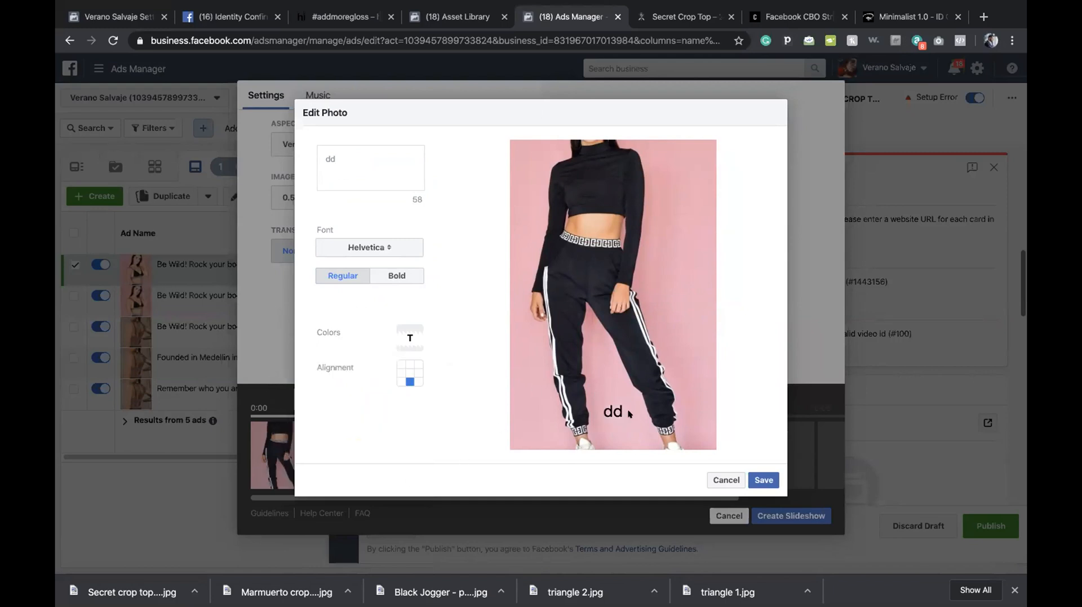
Try a custom #000000 background for the slide's text, and return to the basic transparent style.
click(399, 341)
click(390, 375)
drag(353, 449, 406, 501)
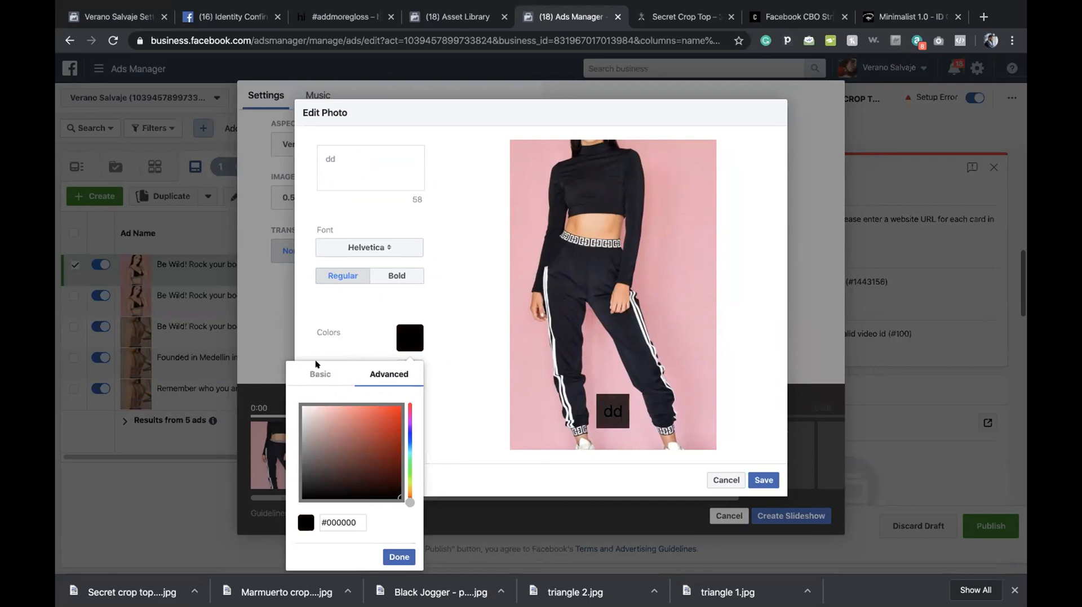
click(341, 376)
click(403, 454)
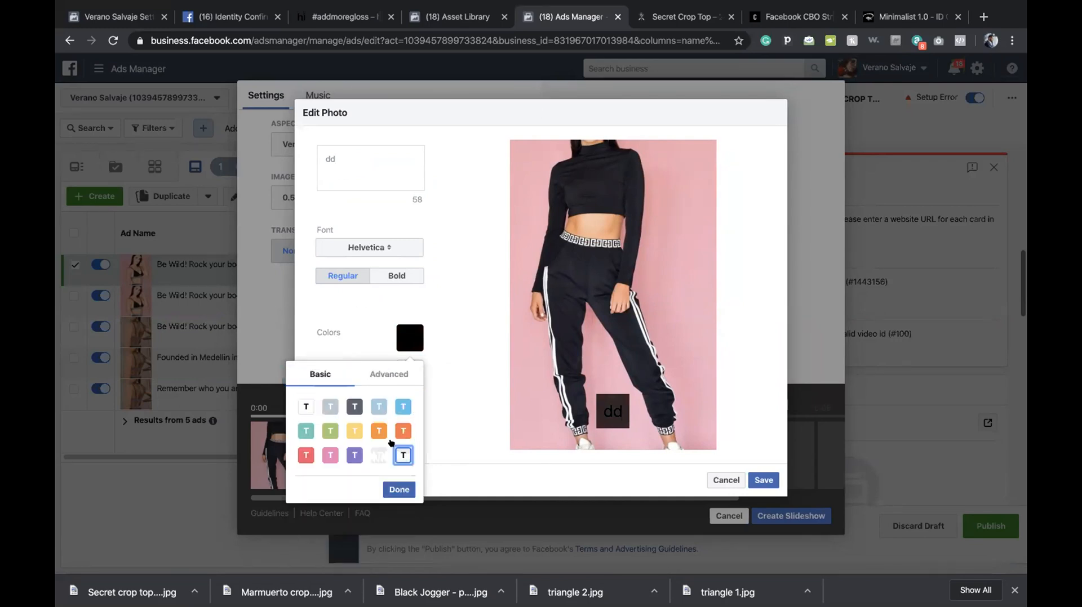
Set the slide text's background to the custom colour #fffefe and place the cursor in the text.
click(389, 375)
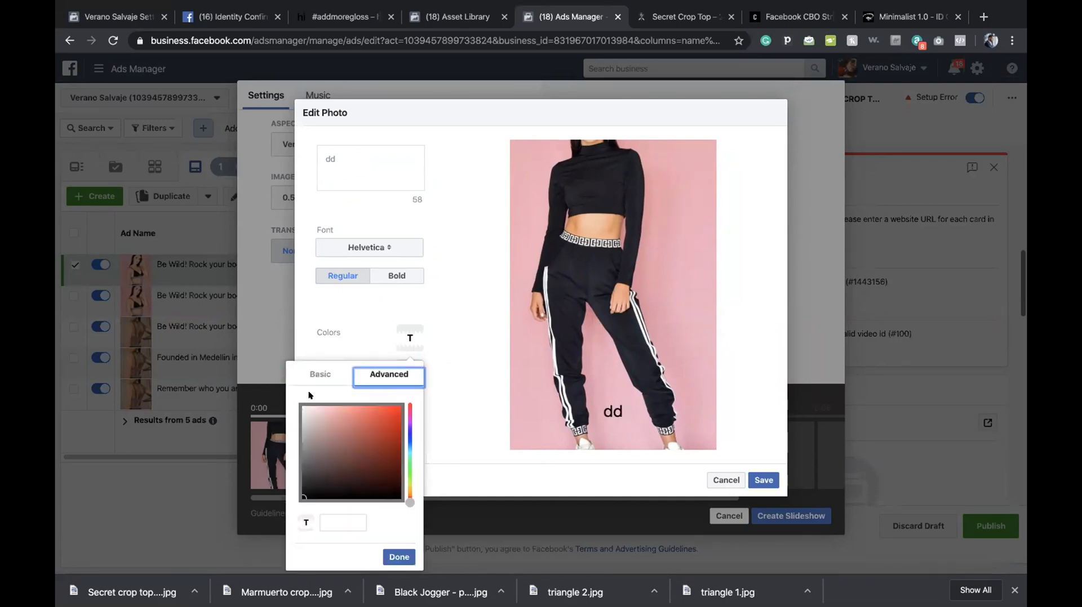
click(331, 518)
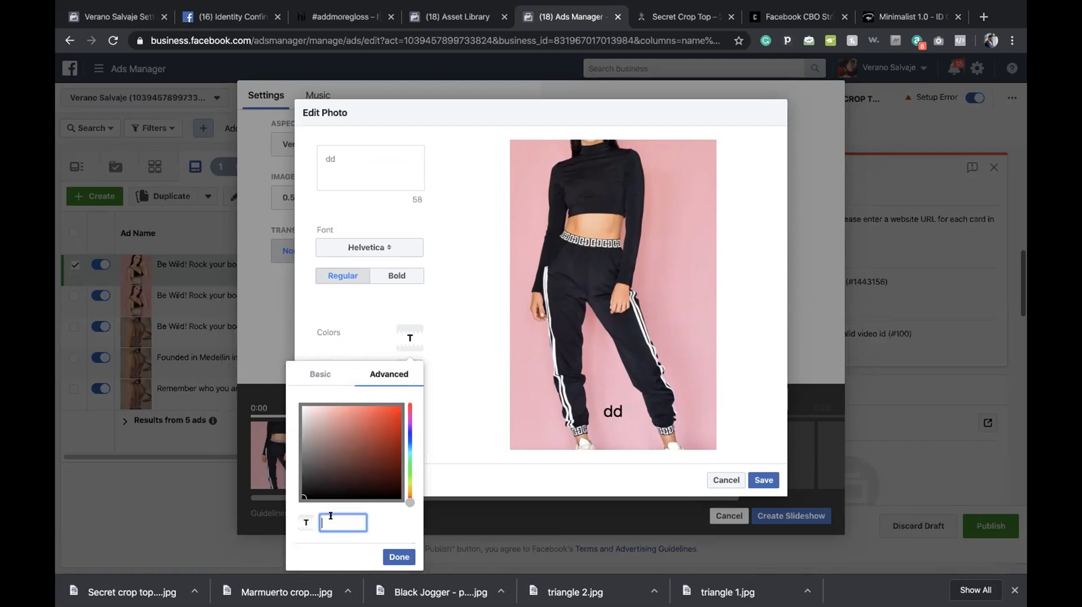
click(304, 408)
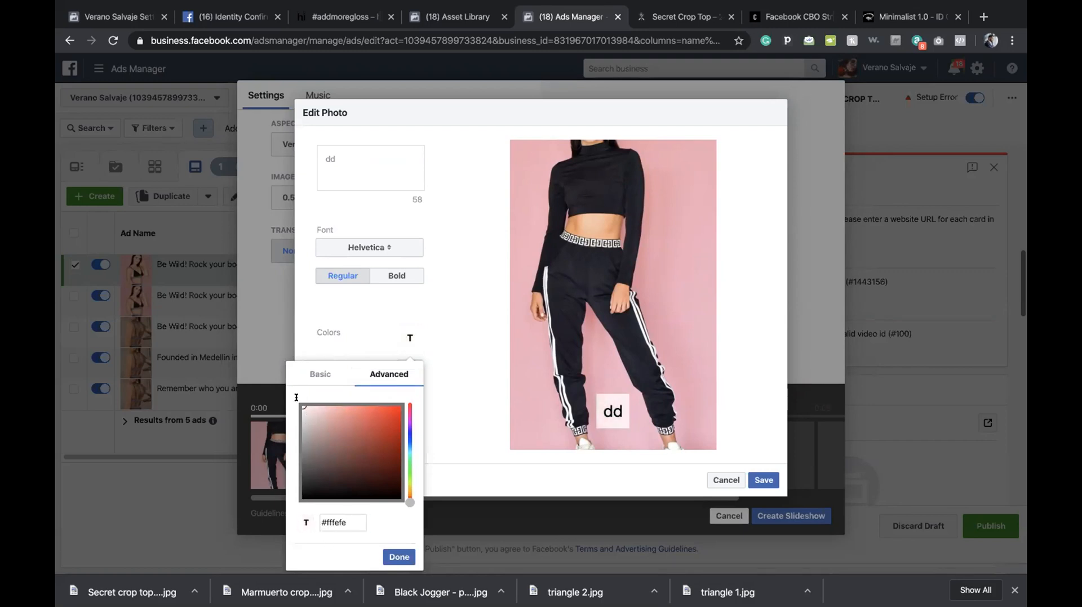
click(399, 557)
click(364, 158)
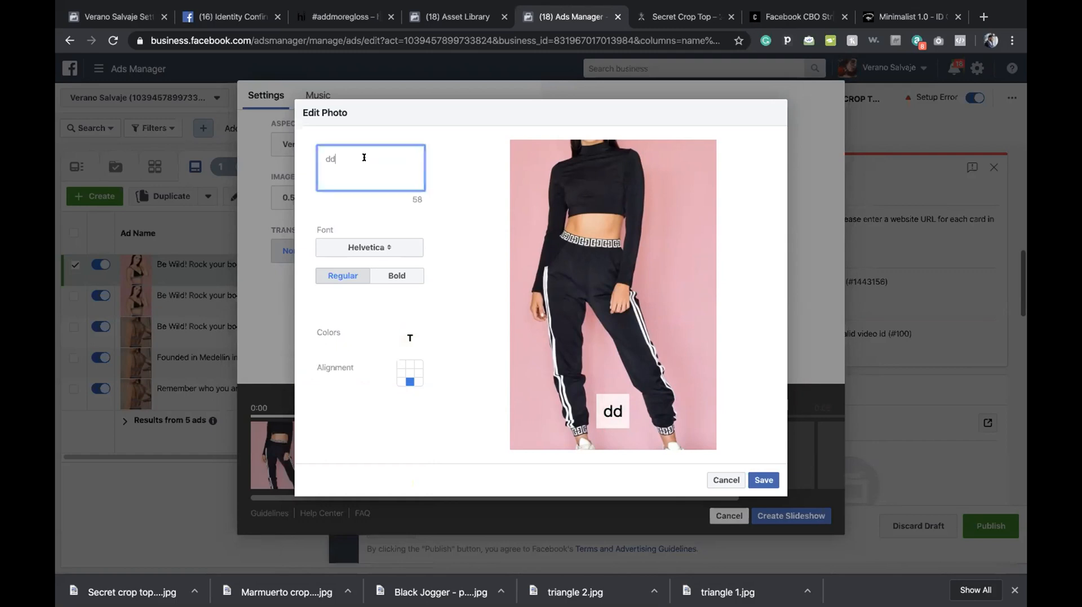
Remove the test text "dd" from the slide, leave the photo editor without saving and create the slideshow for carousel card 1.
key(BackSpace)
key(BackSpace)
click(735, 480)
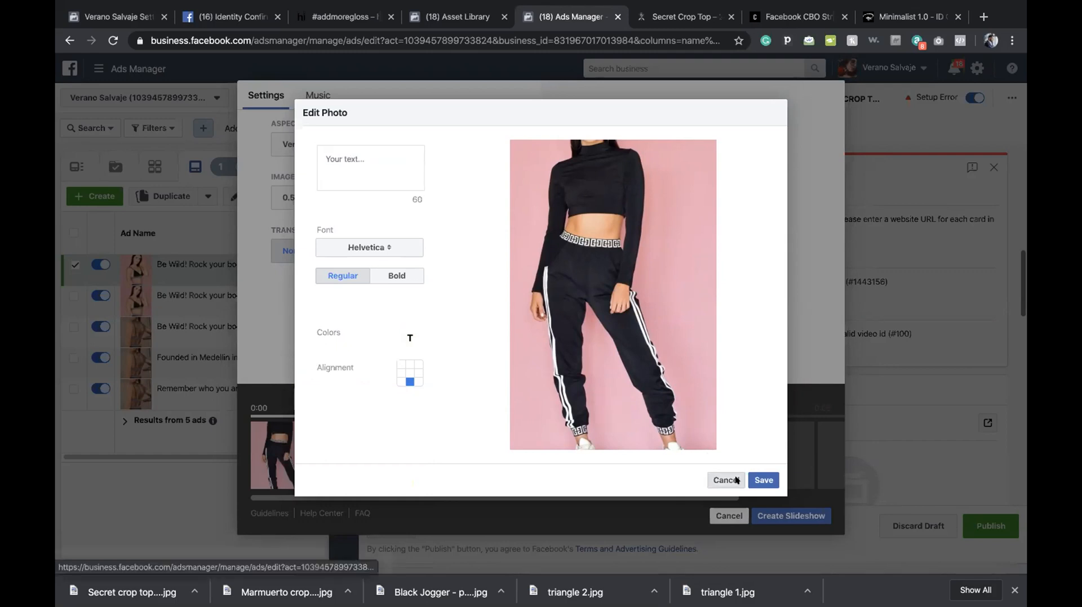
click(787, 515)
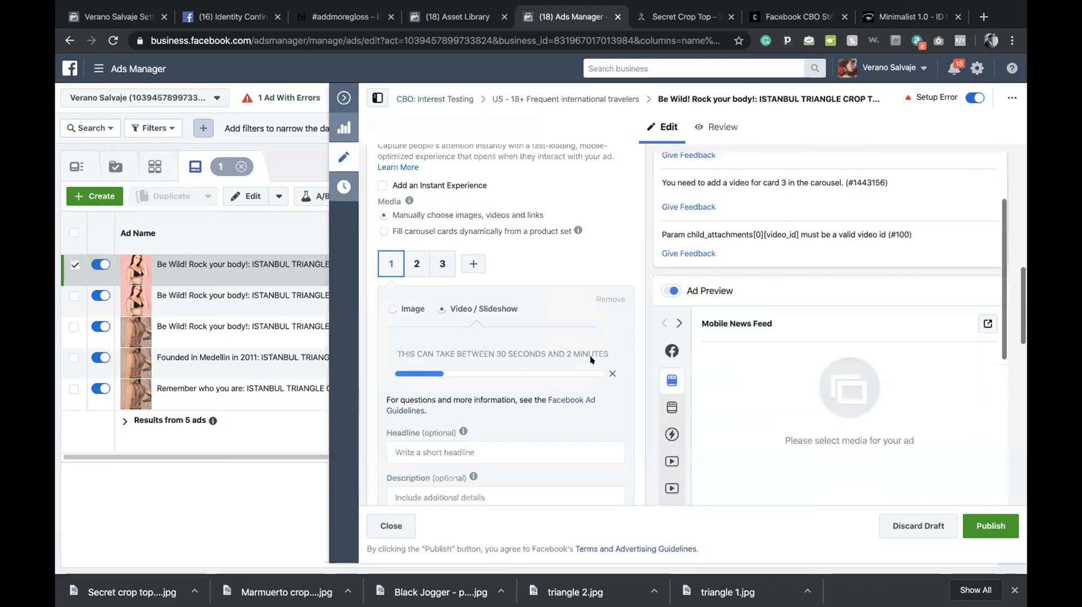
Set the image of carousel card 2 to Secret crop top - pink.jpg from the account images.
scroll(437, 456, down, 3)
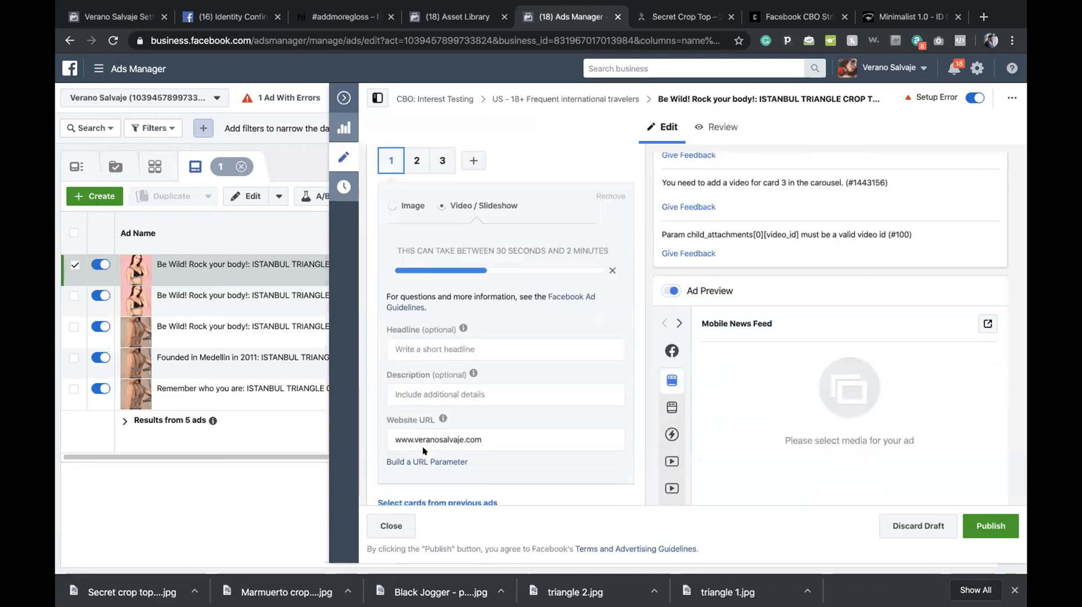
scroll(589, 416, down, 3)
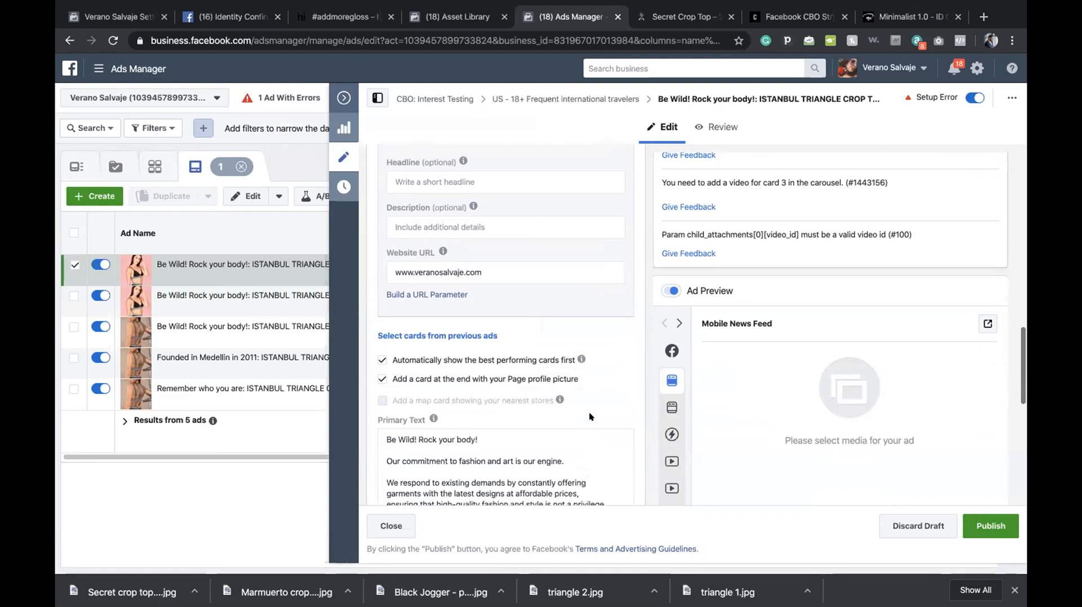
scroll(513, 293, up, 5)
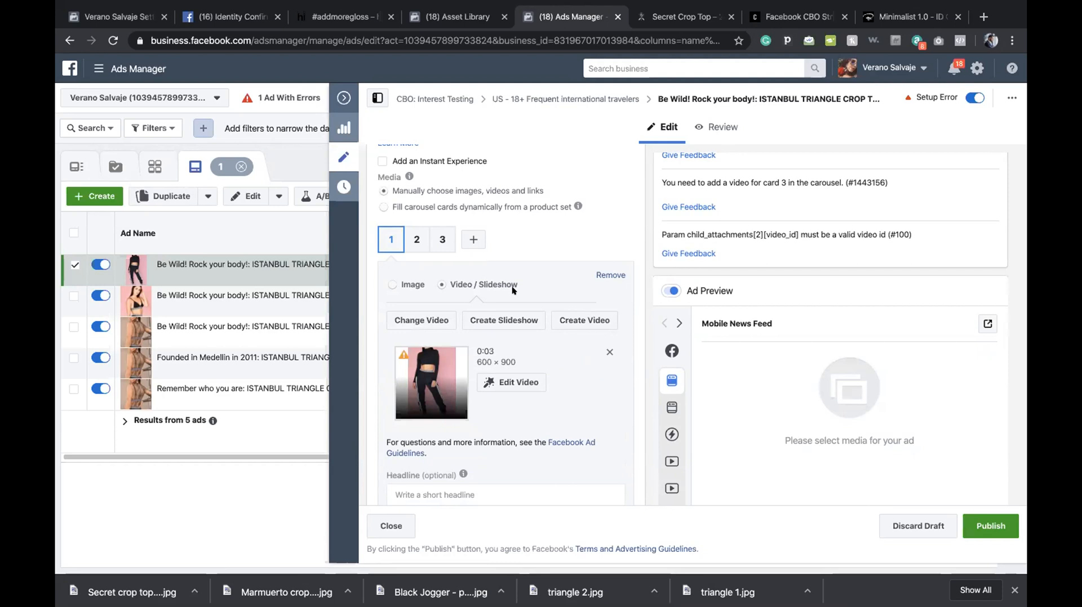
scroll(827, 347, down, 3)
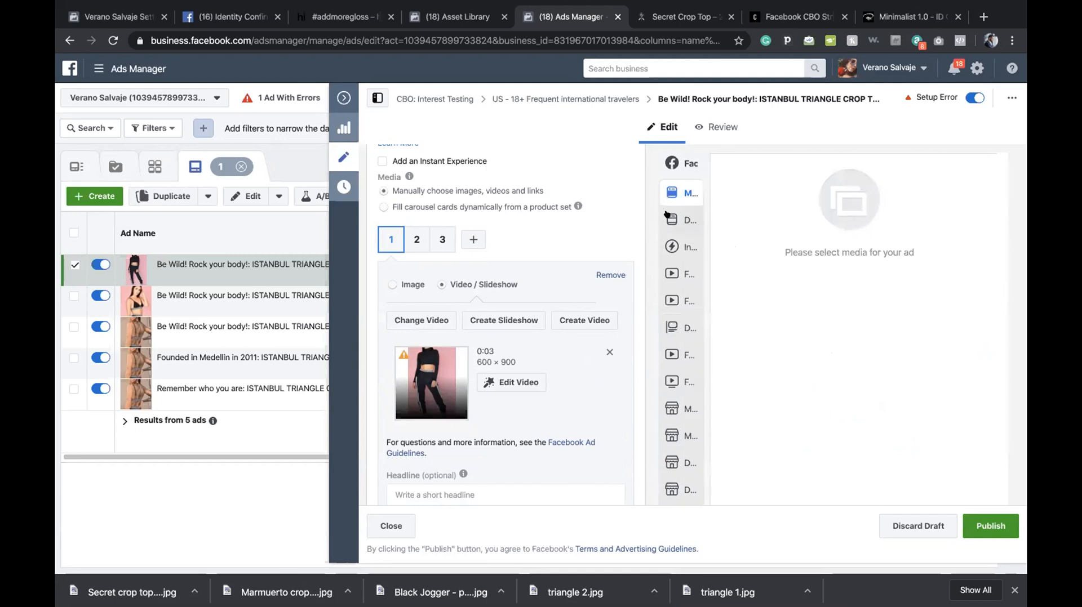
click(417, 240)
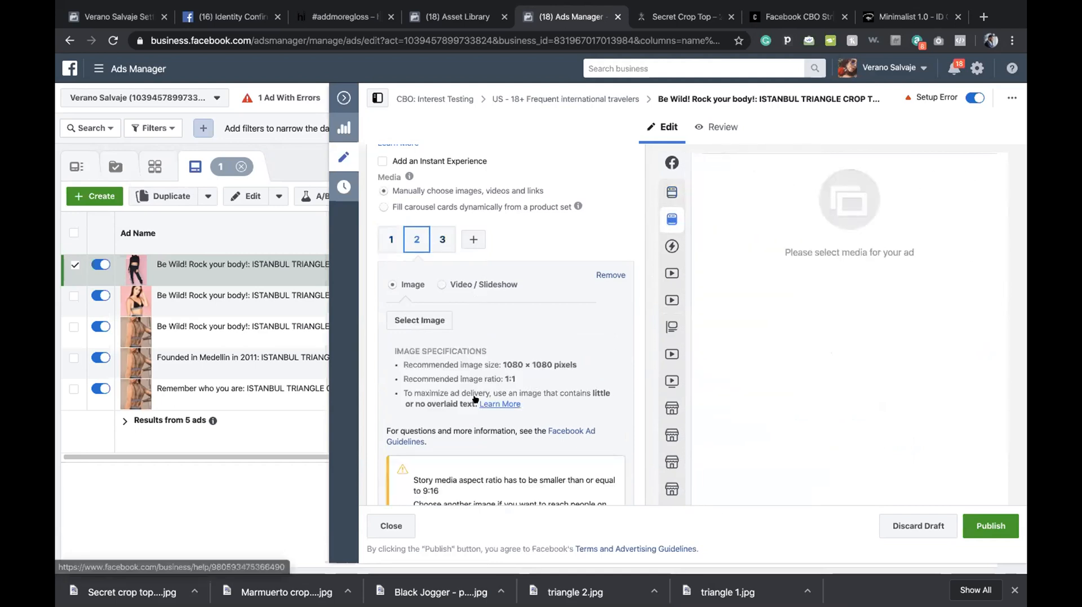
click(423, 320)
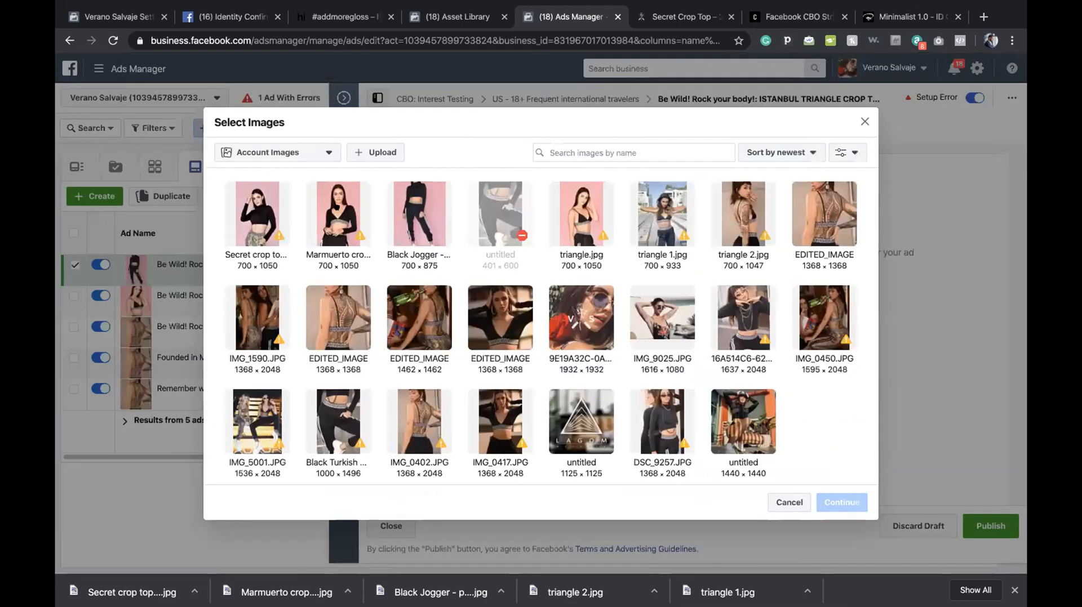
click(271, 221)
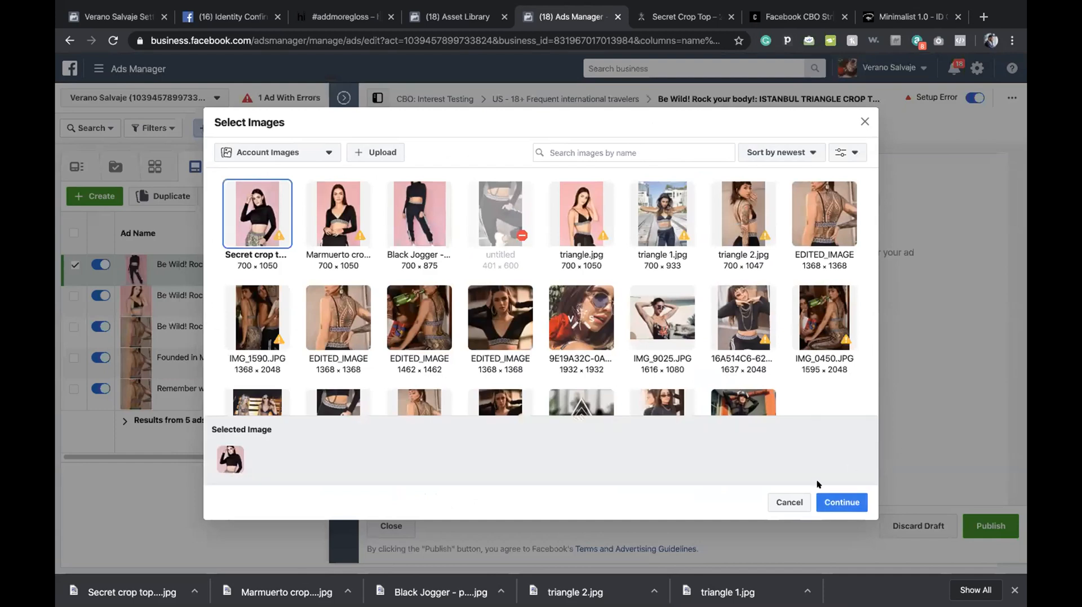
click(840, 501)
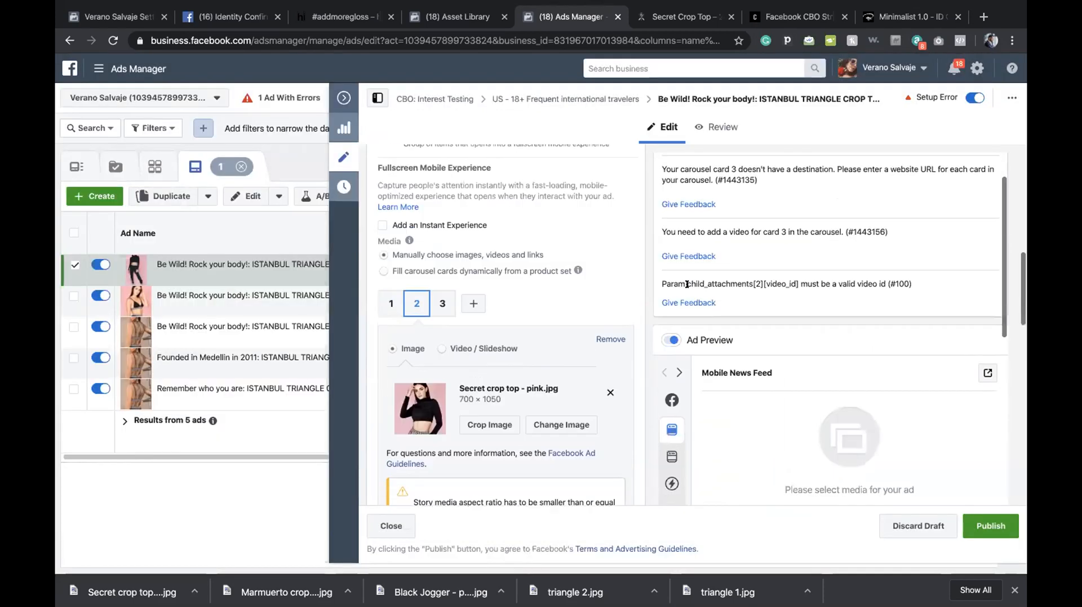
Examine carousel card 2's text and website URL fields and the ad's primary text and links, and return to card 1.
scroll(684, 290, down, 3)
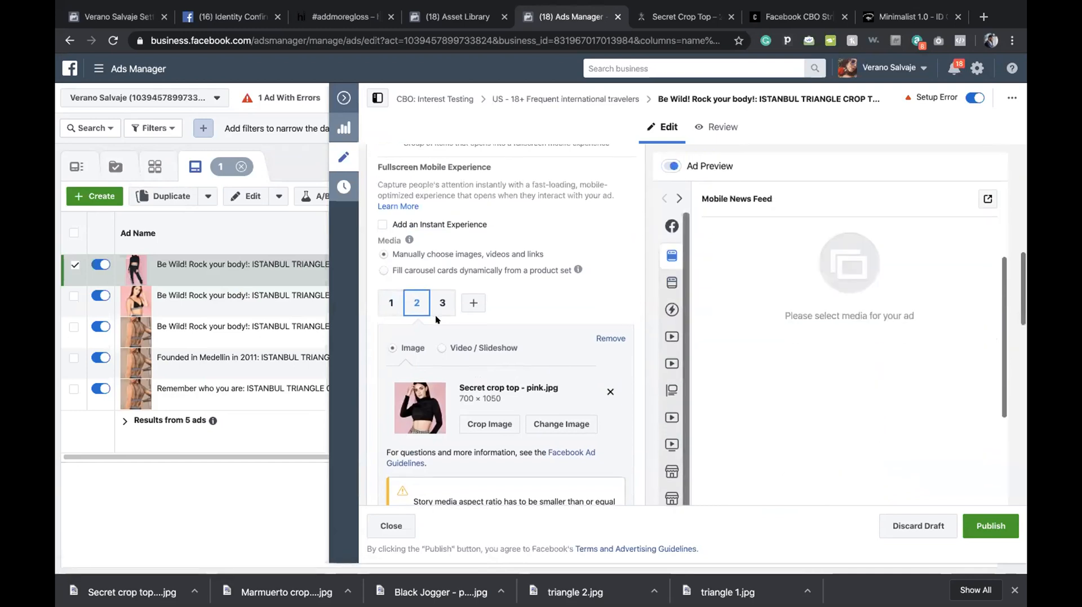
scroll(437, 320, down, 3)
scroll(437, 320, down, 2)
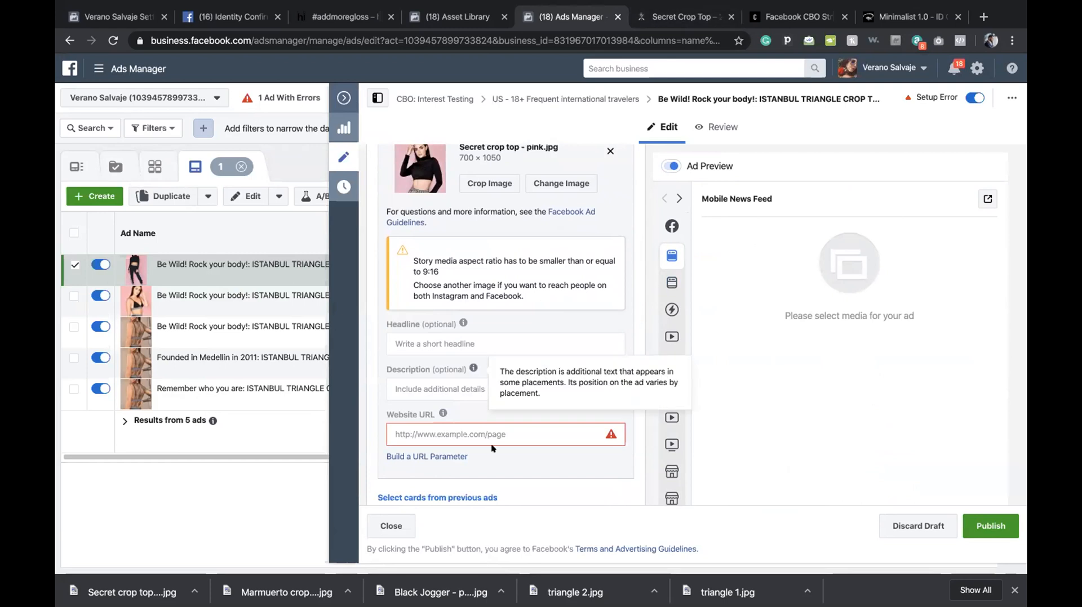
scroll(503, 440, down, 6)
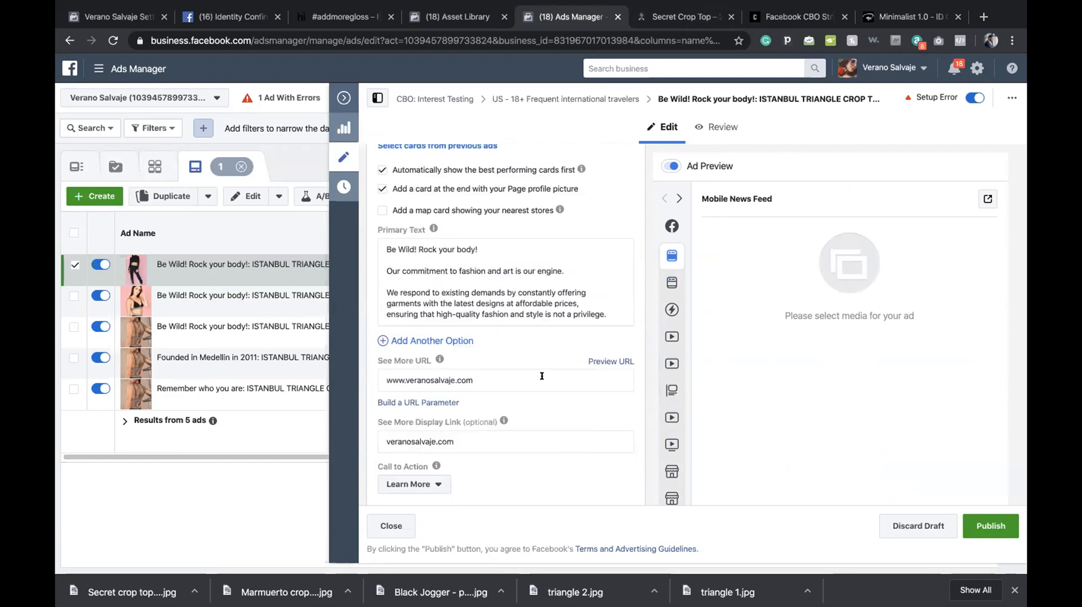
scroll(457, 373, up, 5)
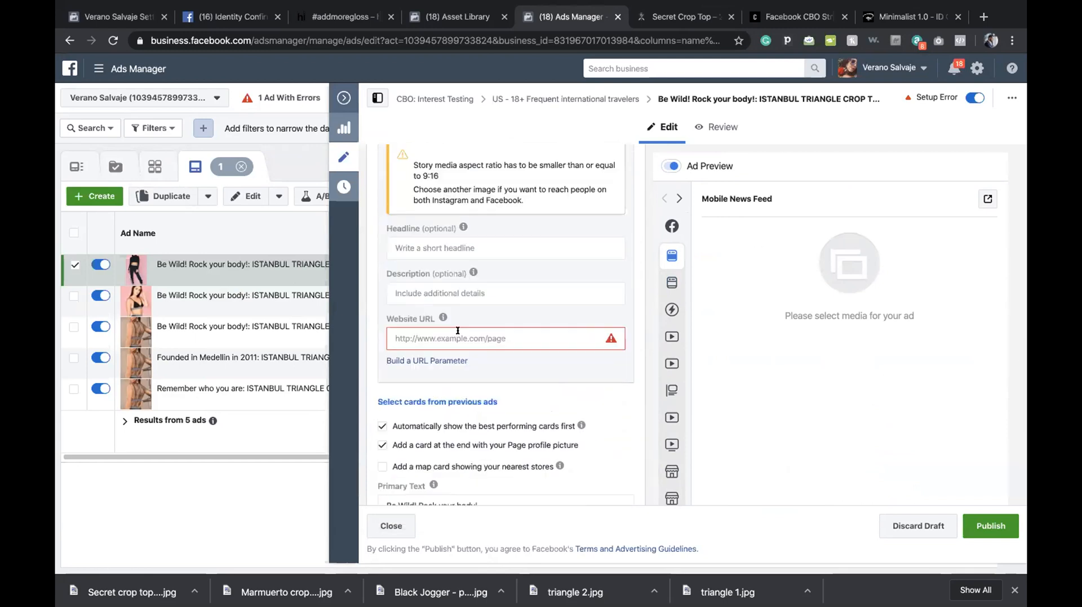
scroll(458, 334, up, 4)
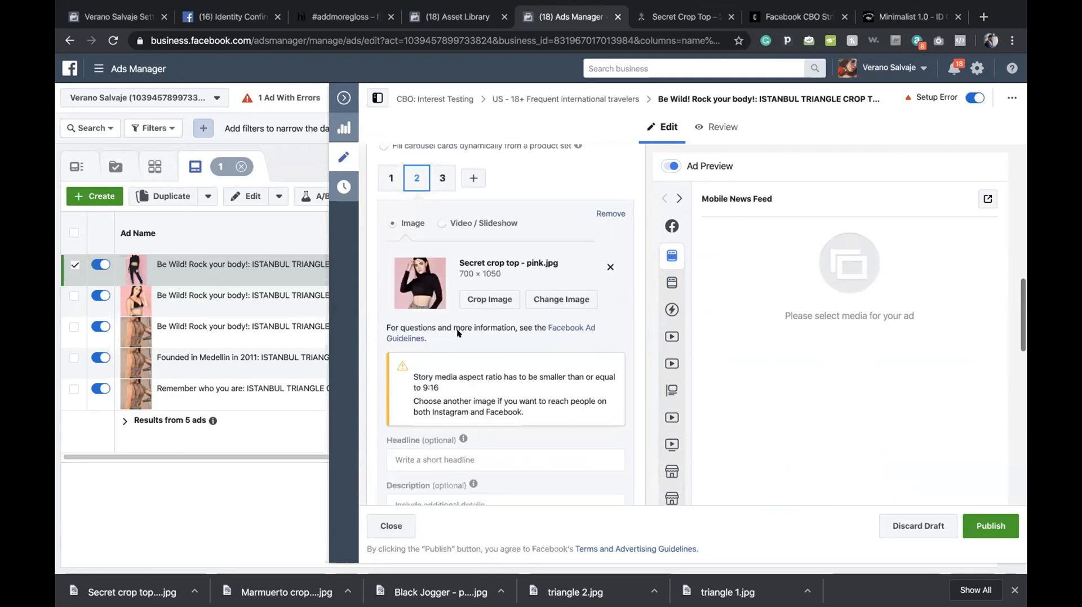
click(391, 178)
Close the ad editor without publishing the draft, suppress the publish reminder from showing again and deselect the carousel ad.
click(309, 298)
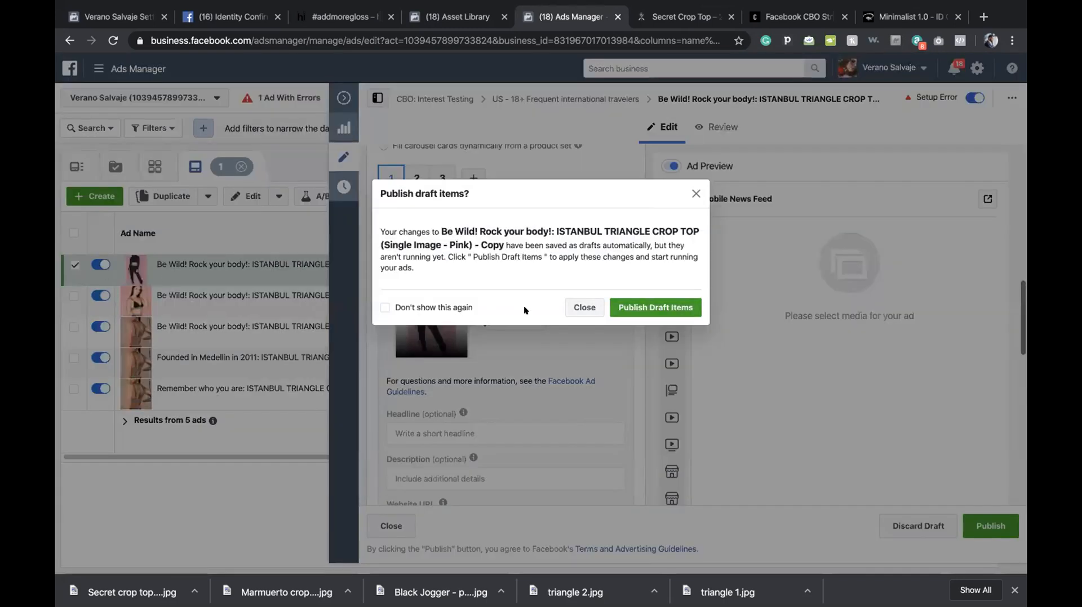
click(436, 307)
click(579, 308)
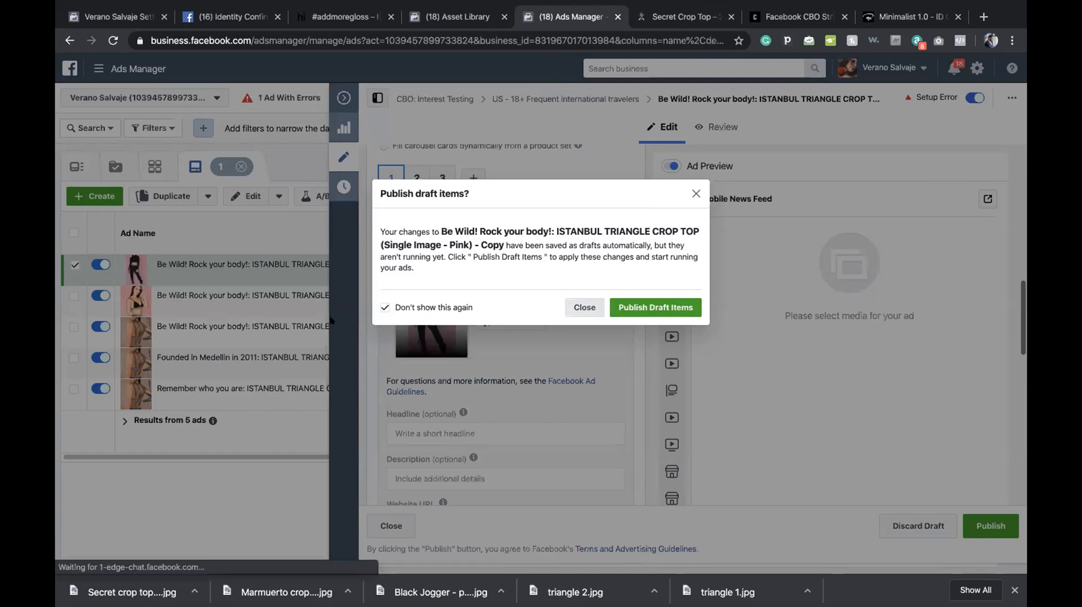
click(73, 264)
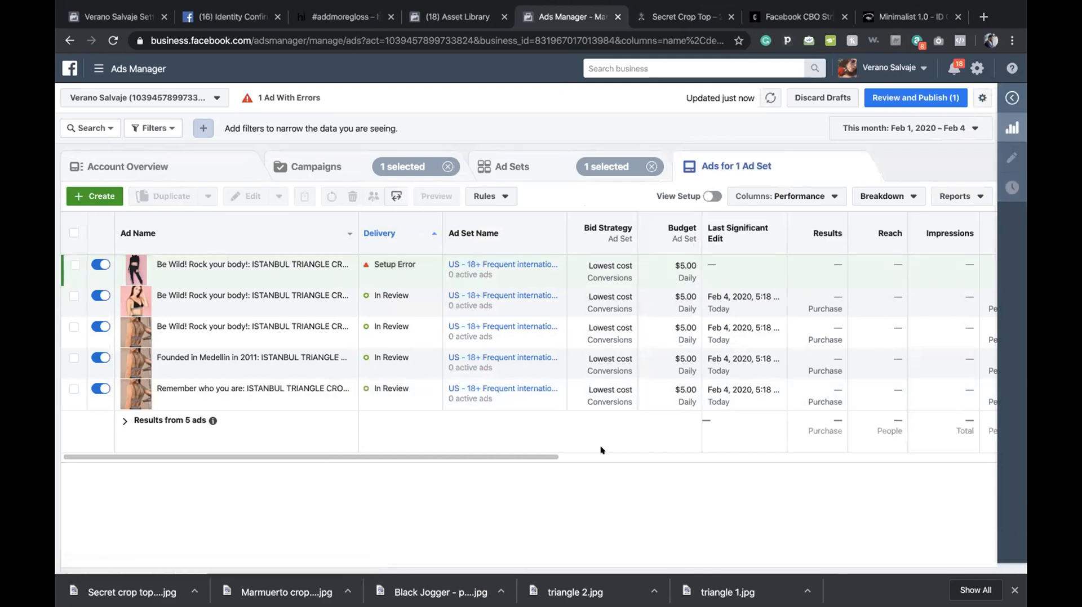
click(226, 277)
click(344, 98)
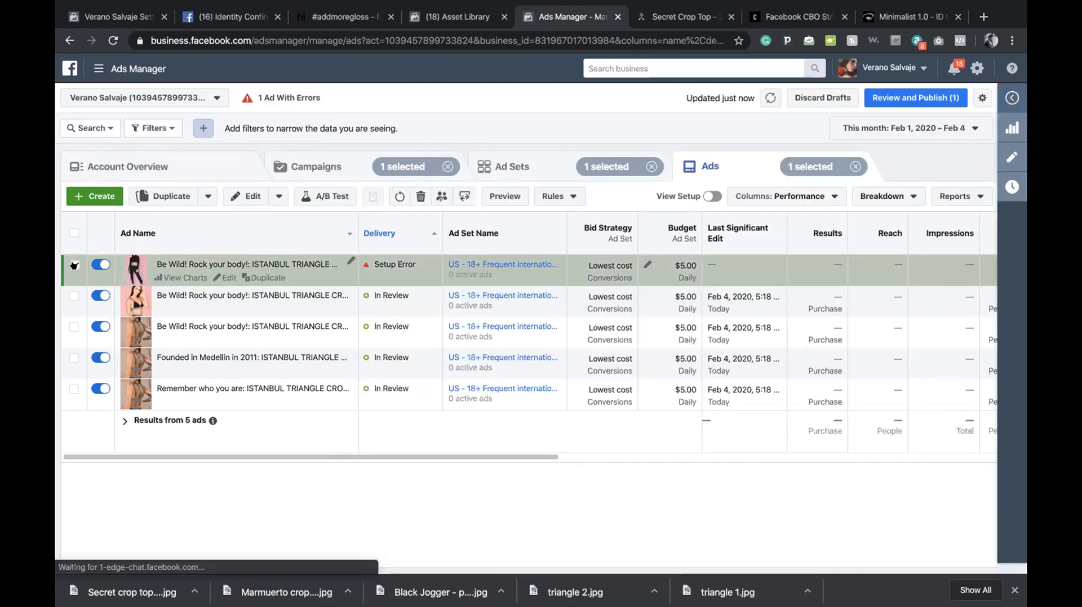
click(73, 265)
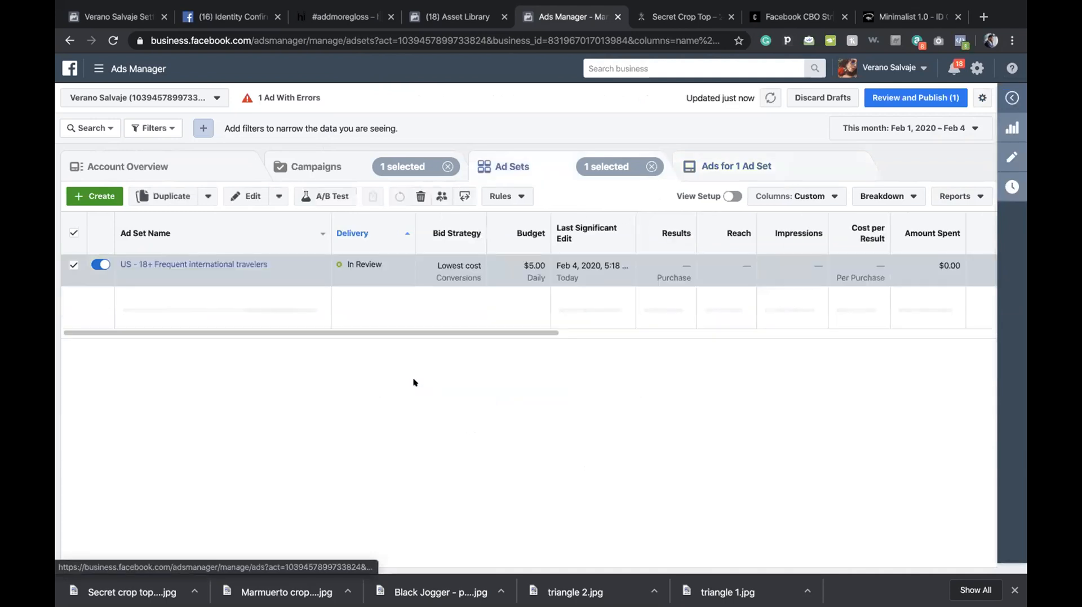
View the duplication options for the "US - 18+ Frequent international travelers" ad set, cancel them and deselect the ad set.
click(230, 276)
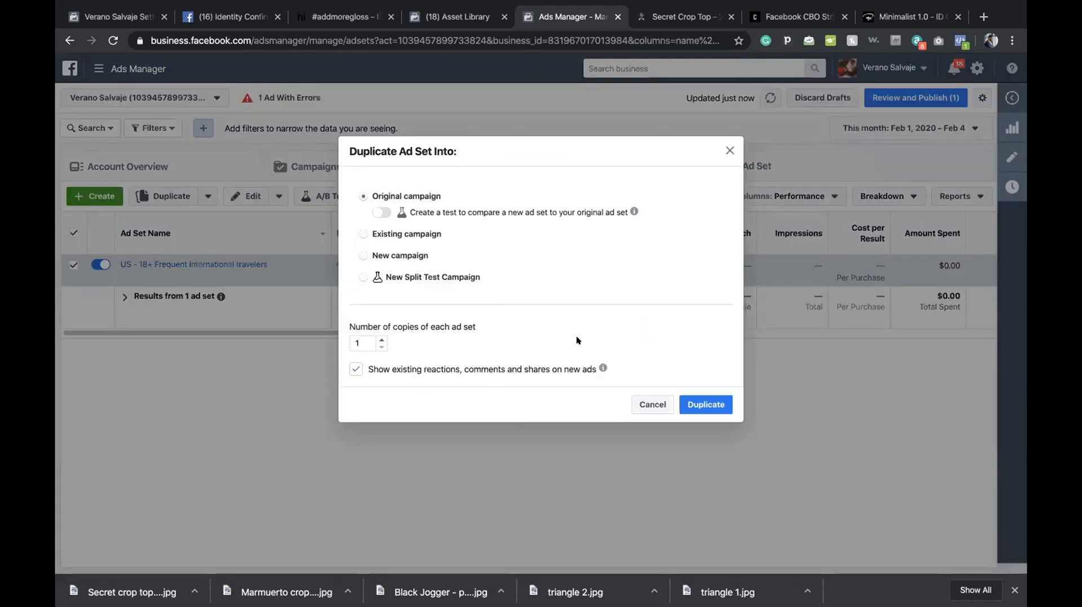
click(638, 406)
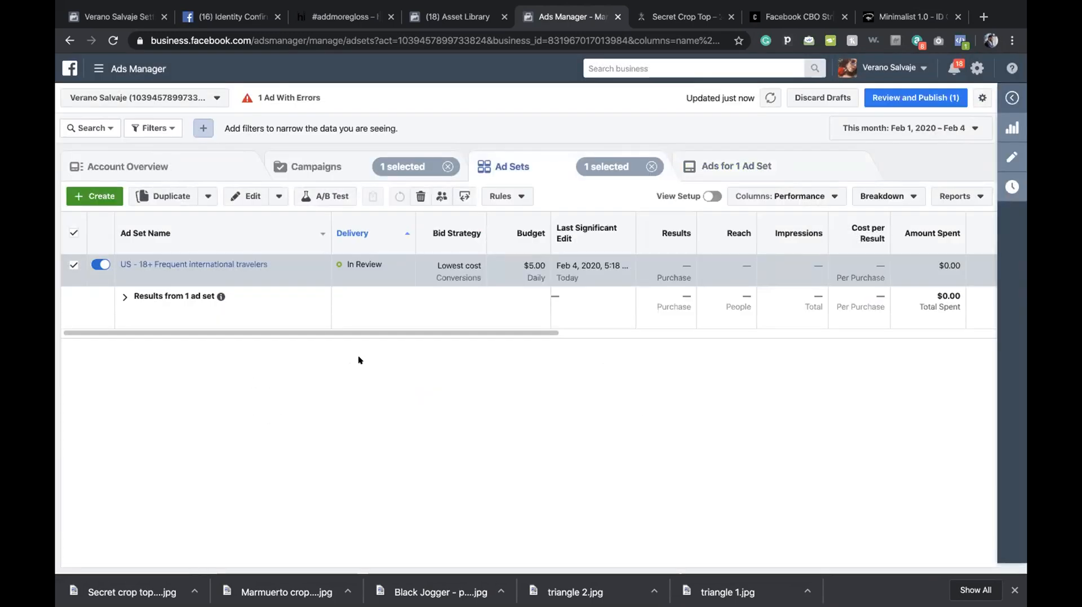
click(73, 265)
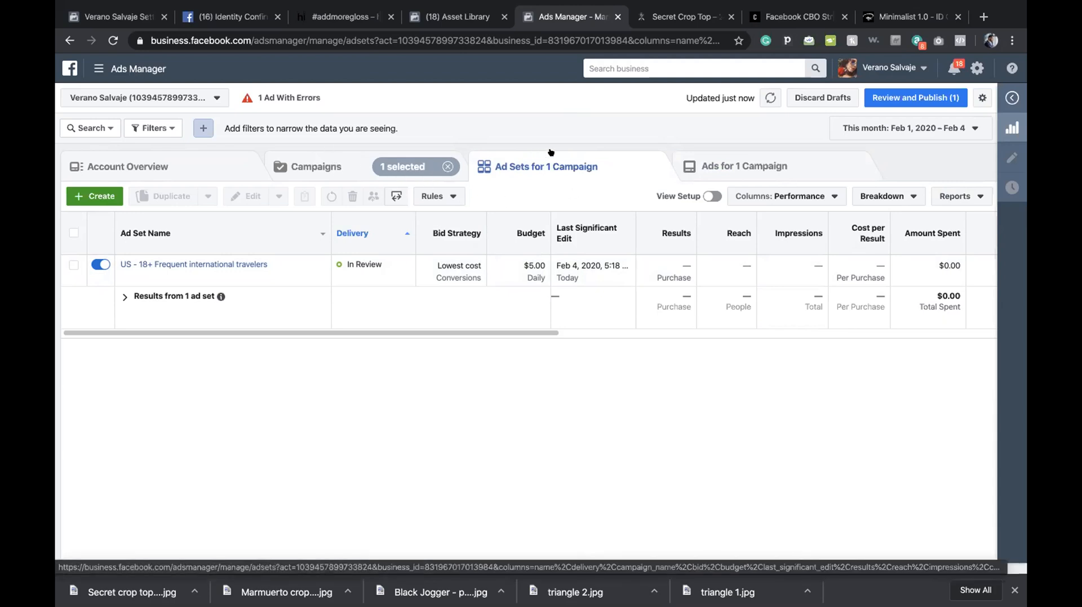
Examine the performance and relevance ranking columns for all ads in the CBO: Interest Testing campaign.
click(730, 160)
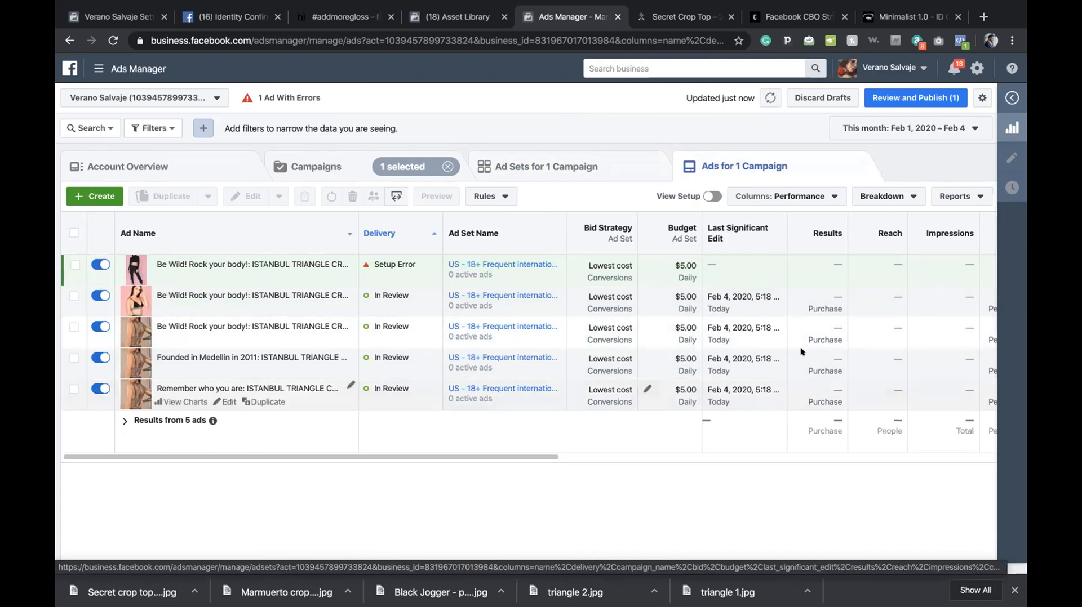
scroll(800, 347, right, 10)
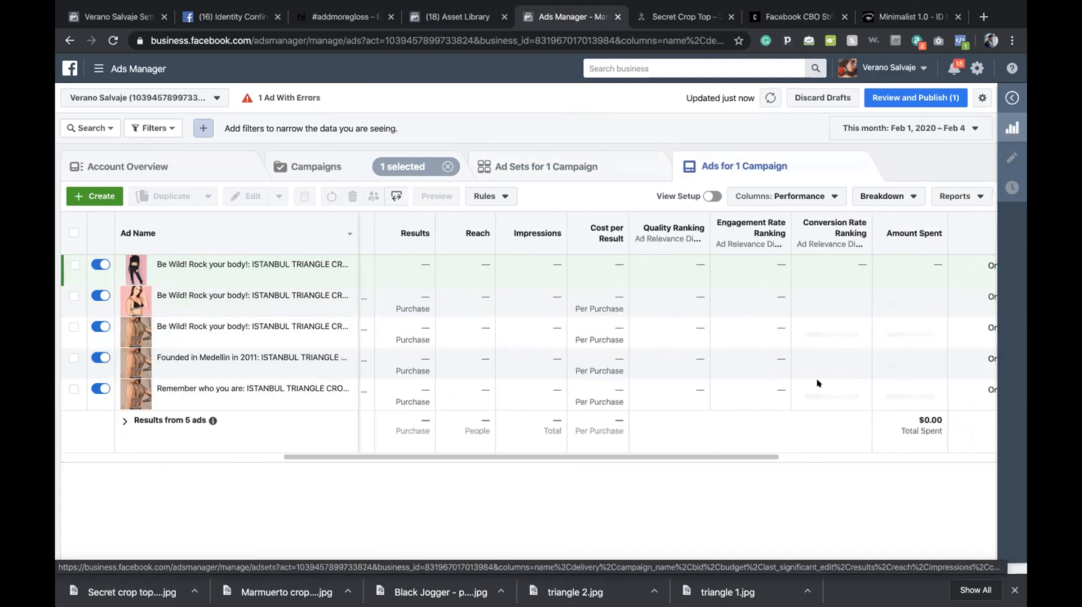
scroll(816, 382, right, 3)
scroll(817, 380, left, 12)
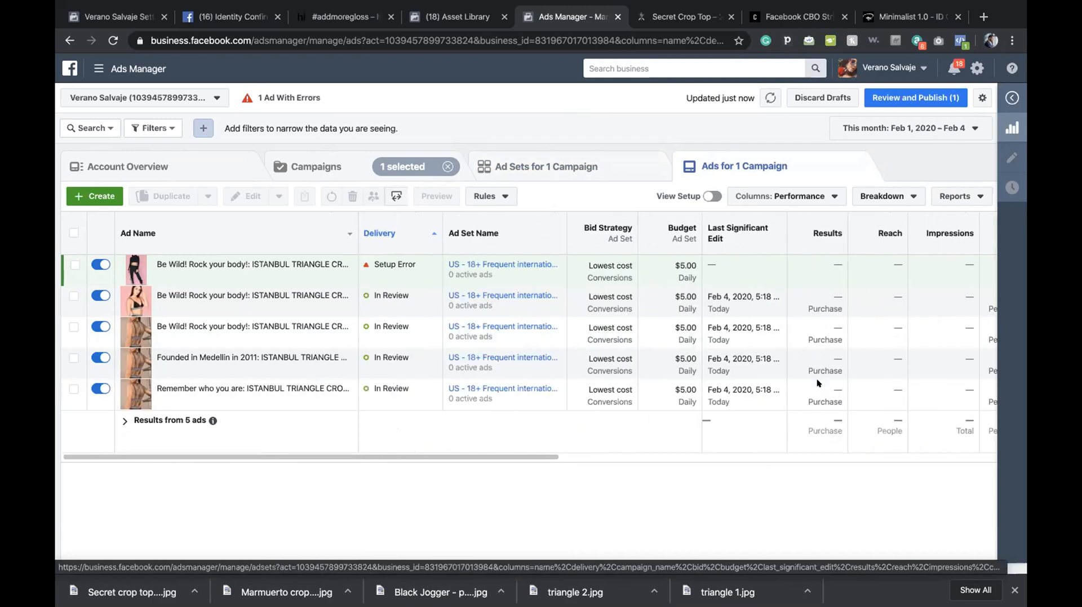
Turn off the CBO: Interest Testing campaign, deselect it and return to the campaign list.
click(345, 169)
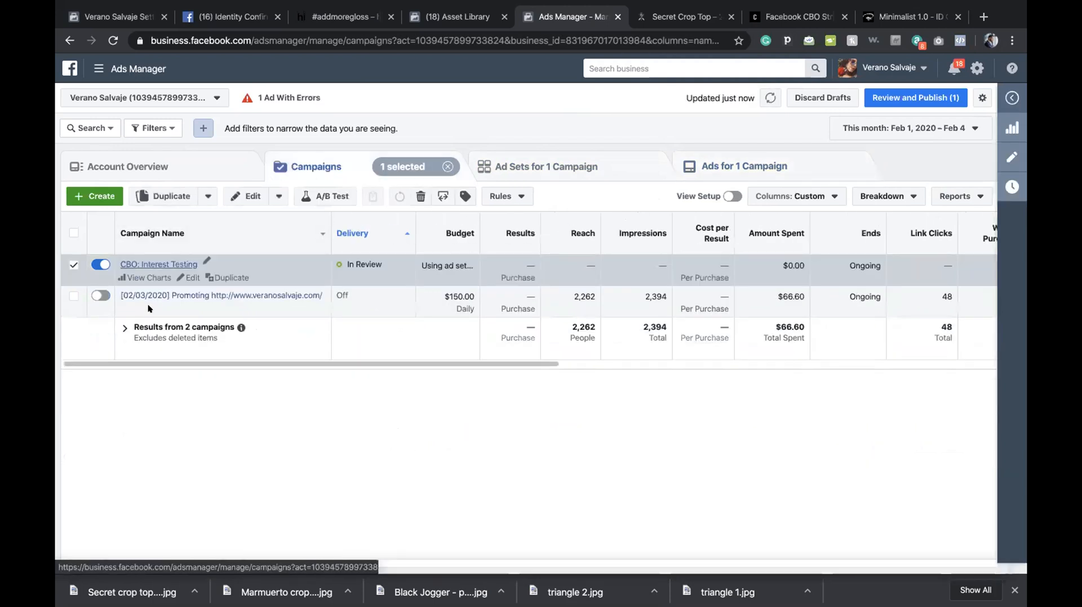
click(95, 255)
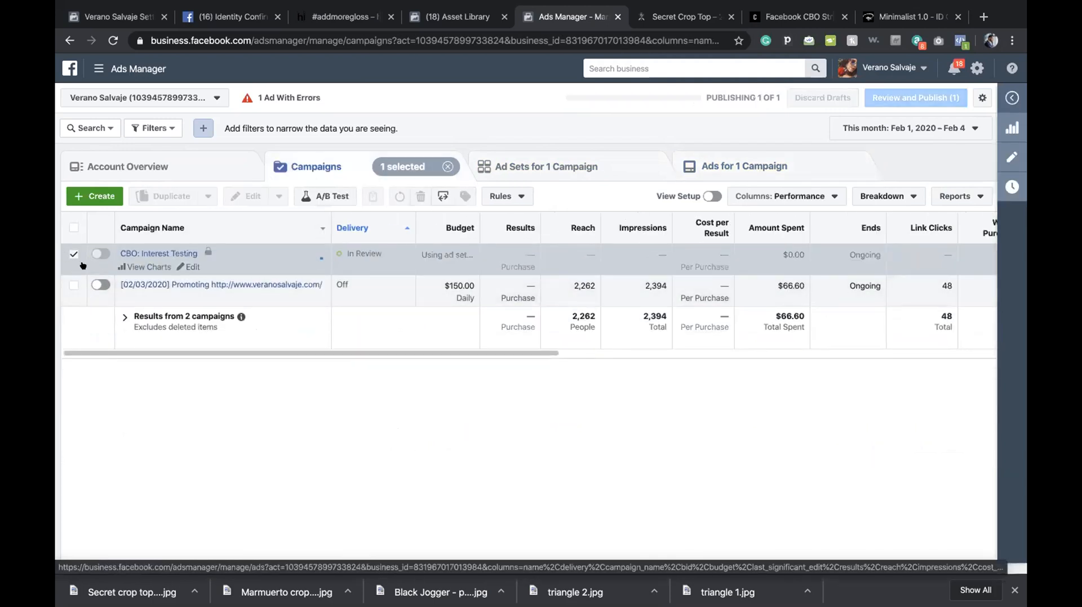
click(74, 254)
click(524, 166)
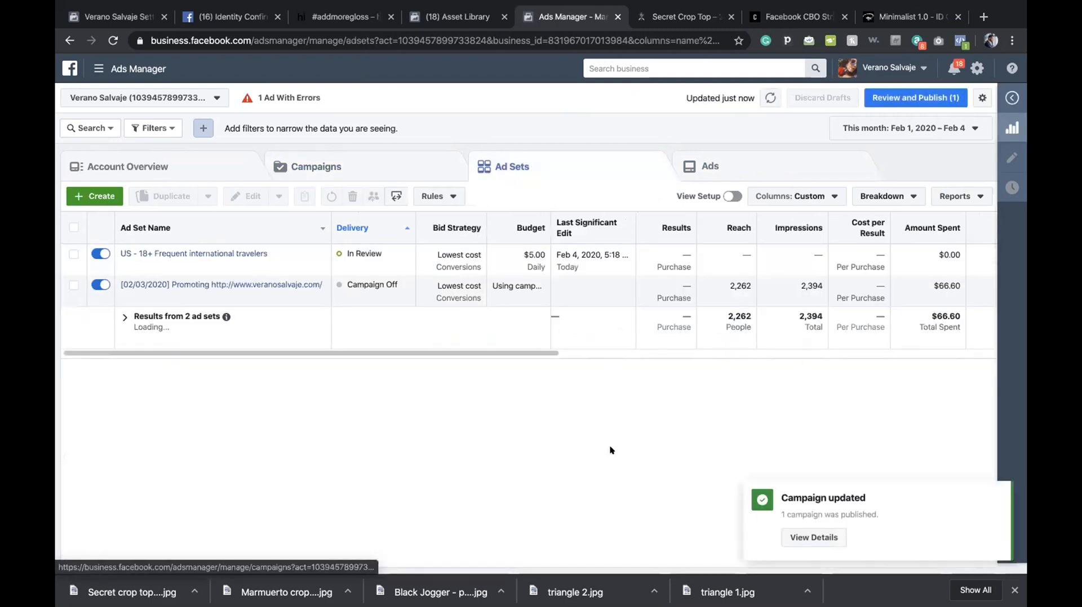
click(422, 173)
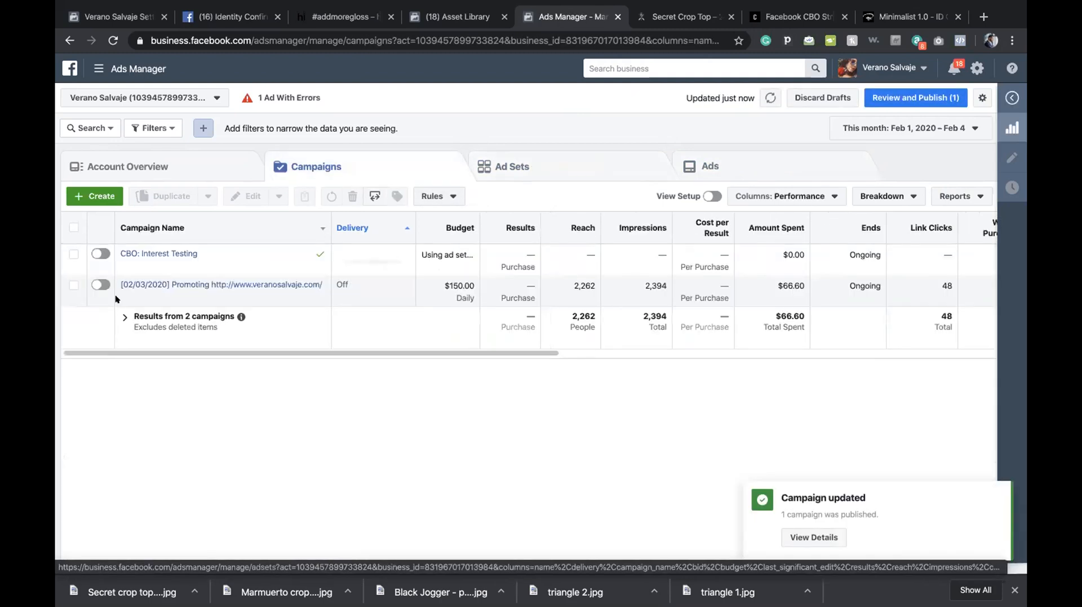
click(73, 285)
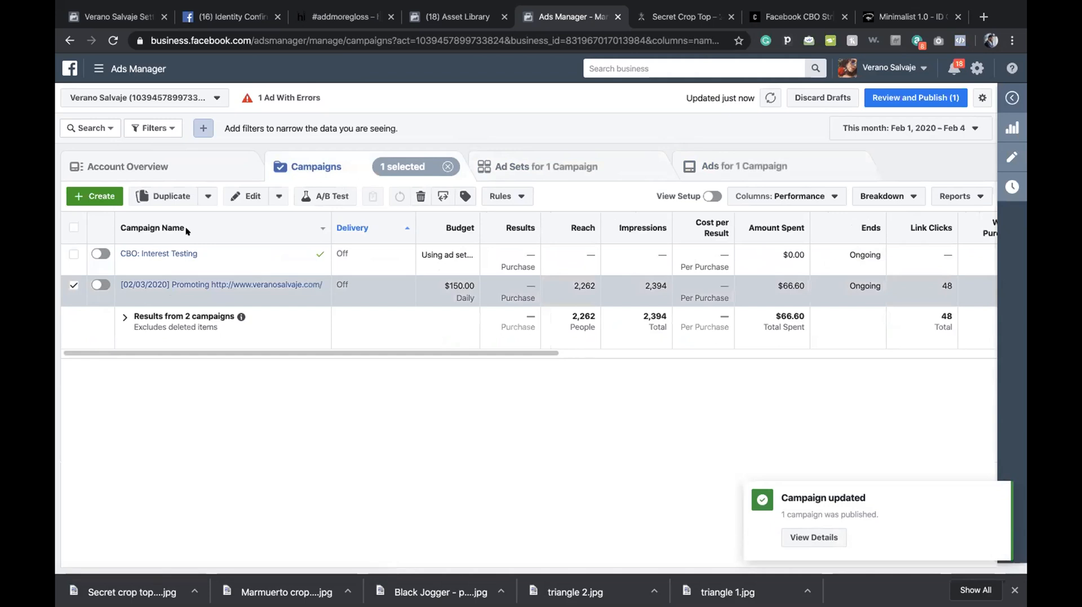
click(421, 195)
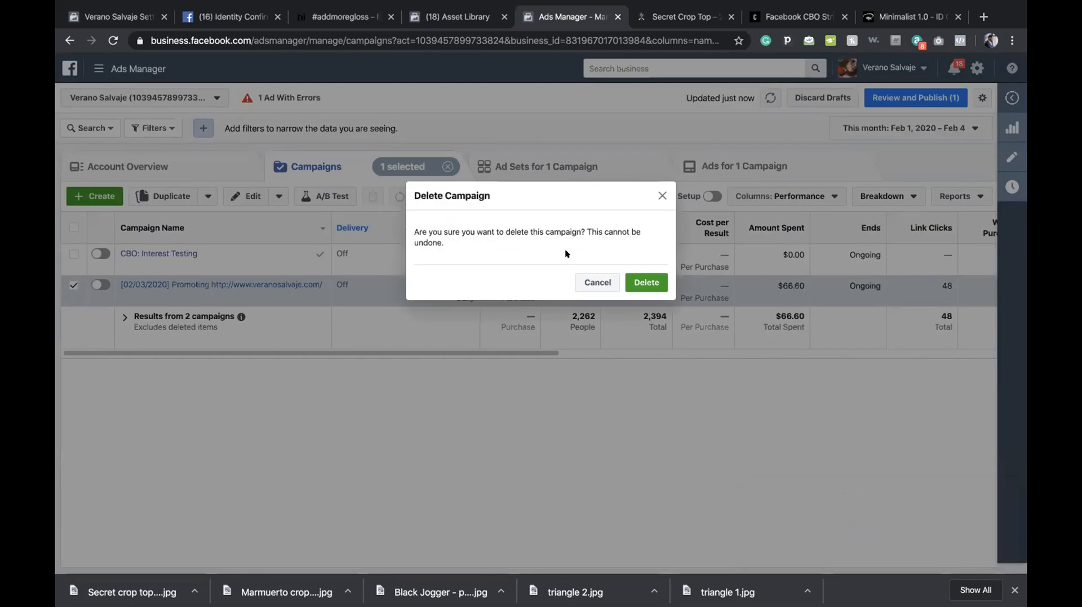
click(648, 284)
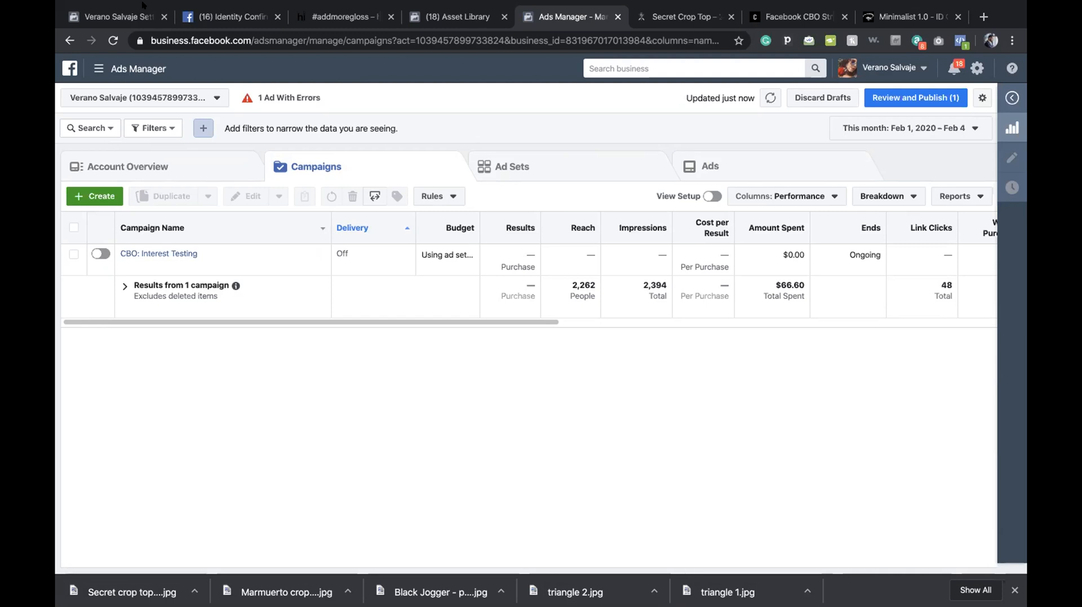
Switch to the Facebook Ads Expert Mastery course site and open the registration form for the Wednesday live Q&A call.
key(ctrl+Left)
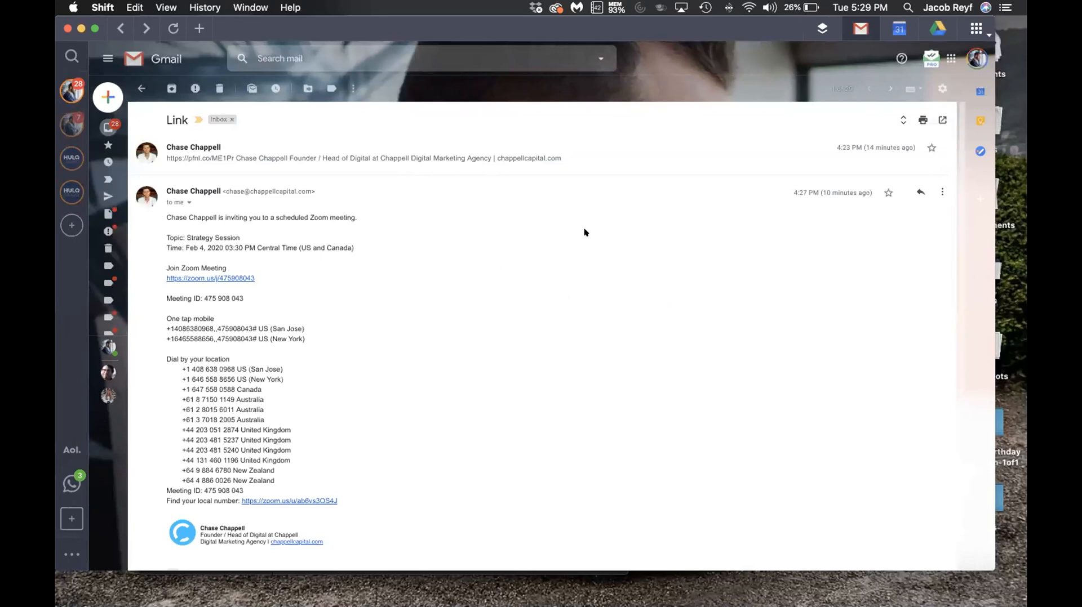
key(ctrl+Right)
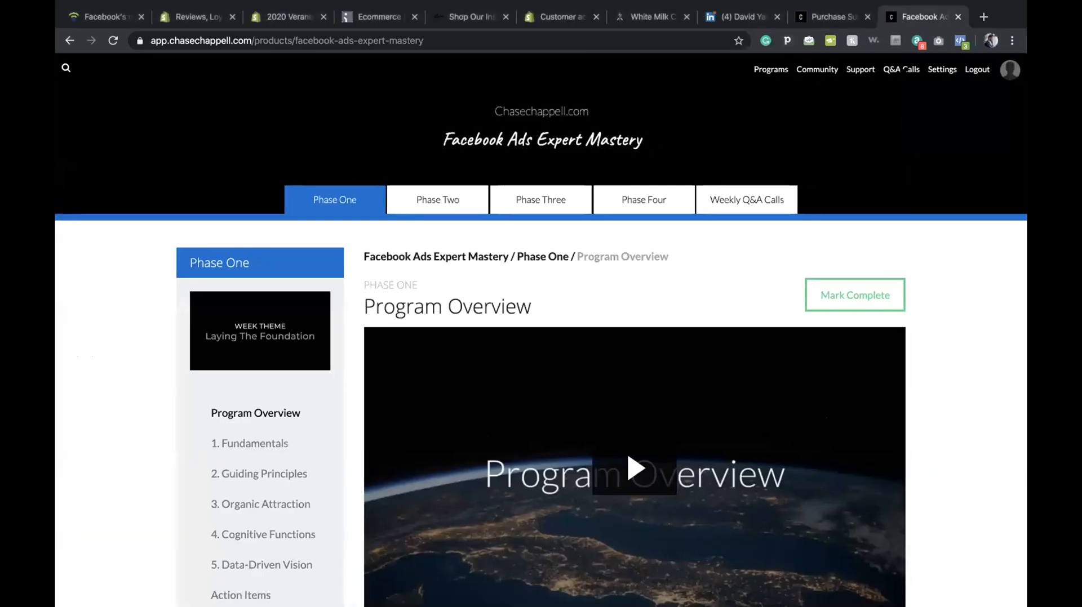
click(901, 70)
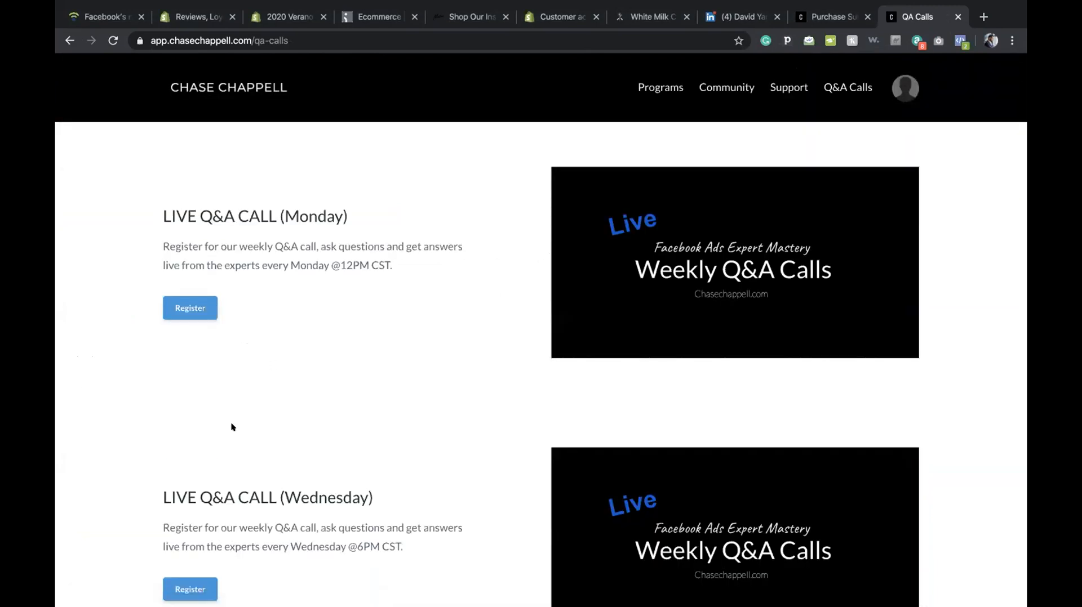
click(175, 590)
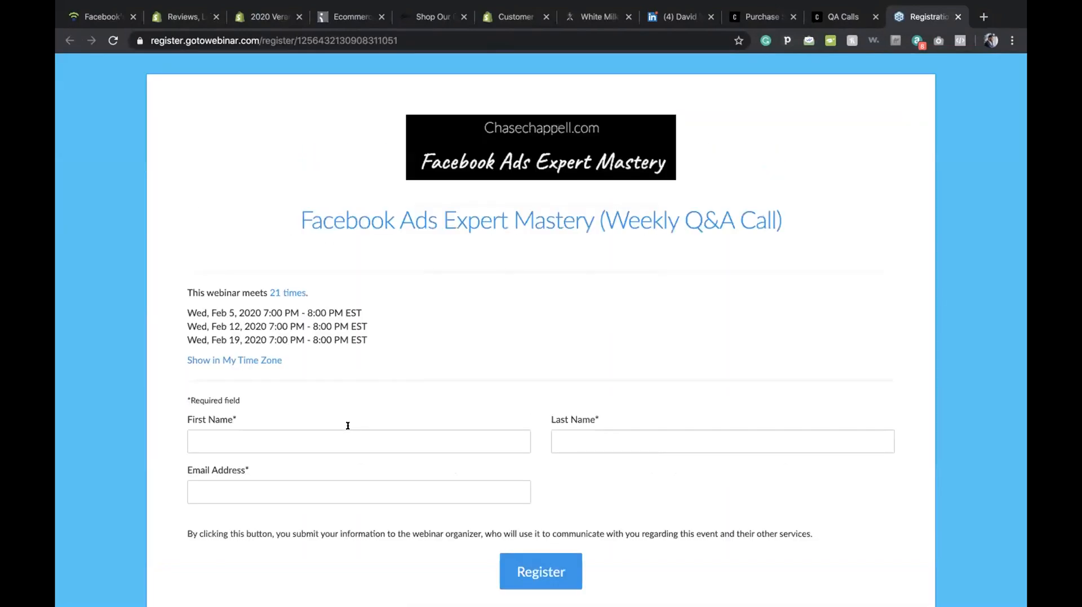
click(363, 437)
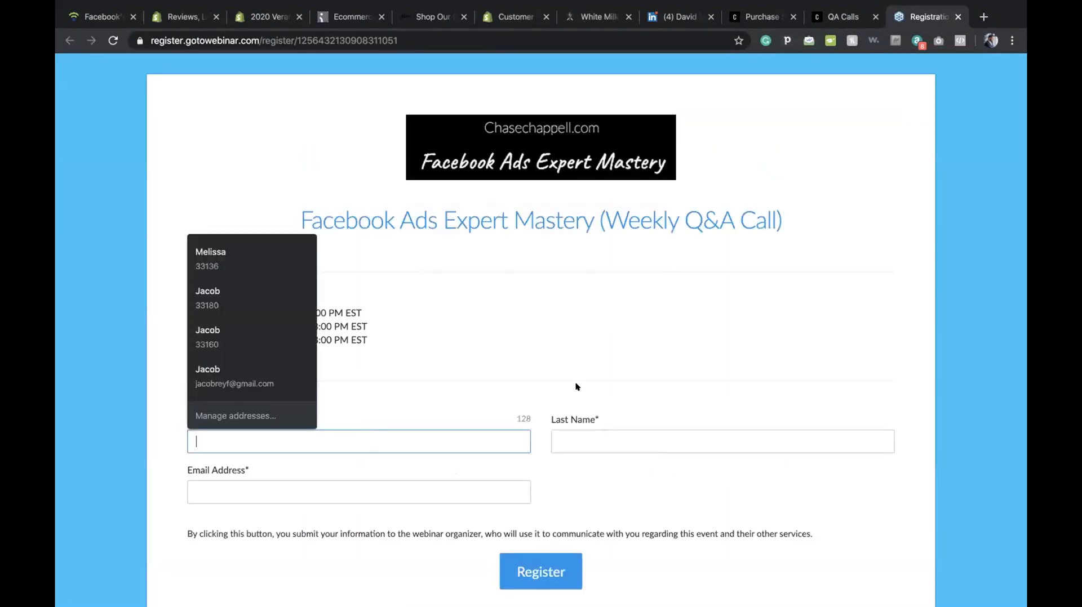
click(590, 365)
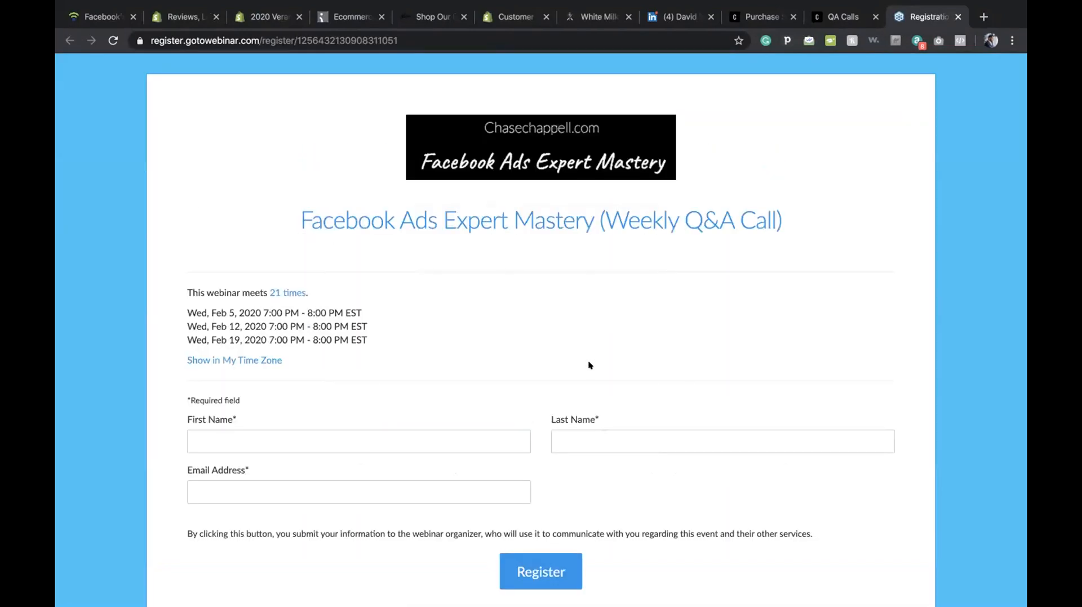